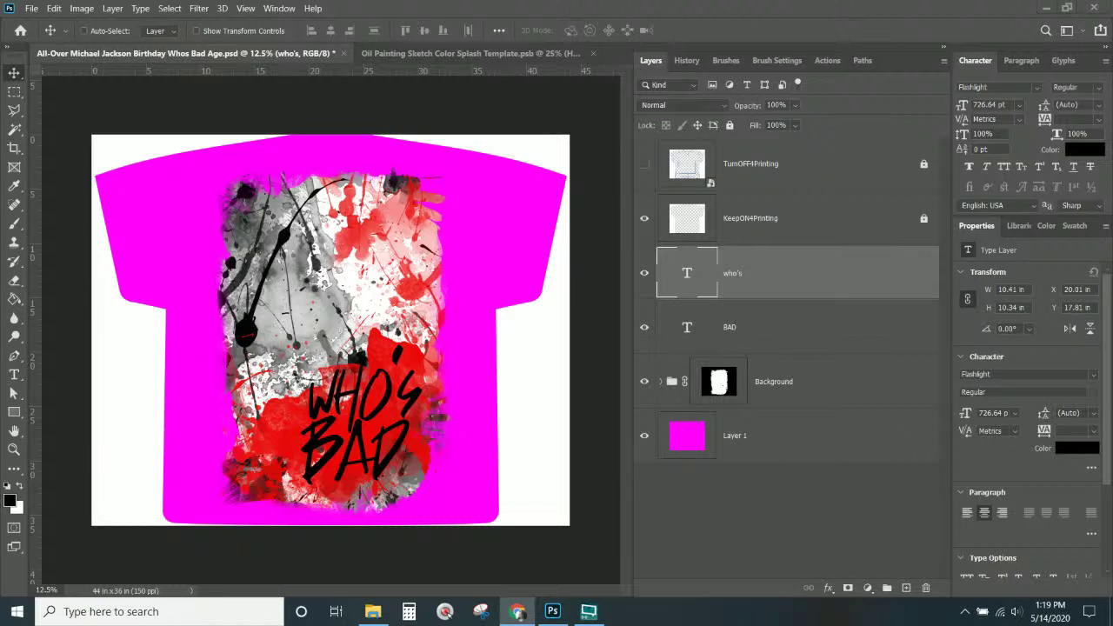
- Disable the layer mask on the Background group of the all-over shirt design
click(727, 388)
right_click(728, 387)
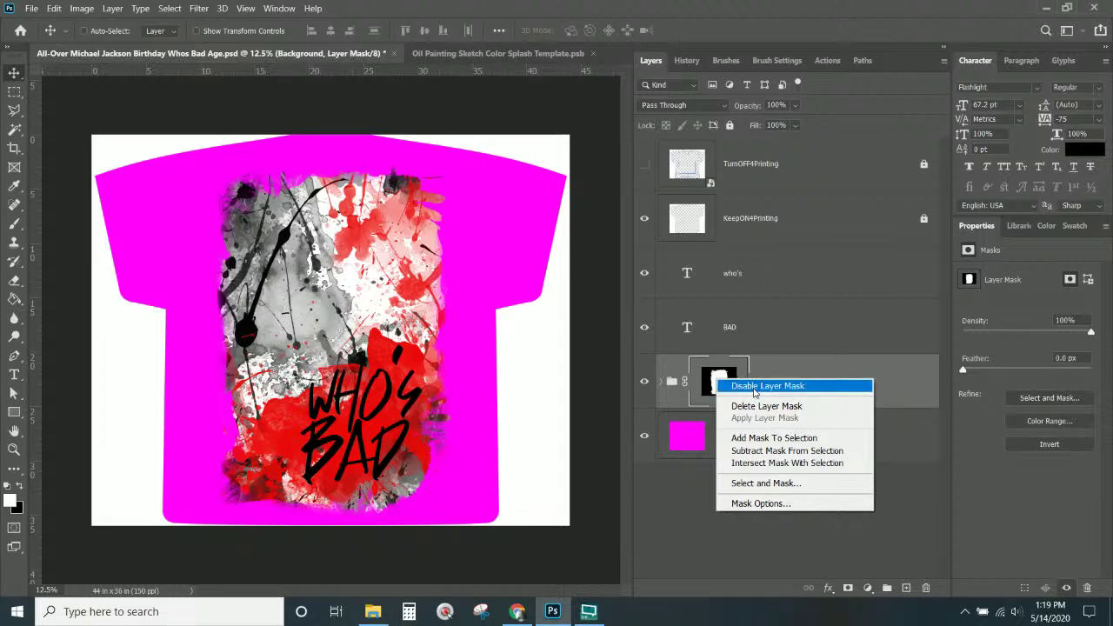
click(754, 393)
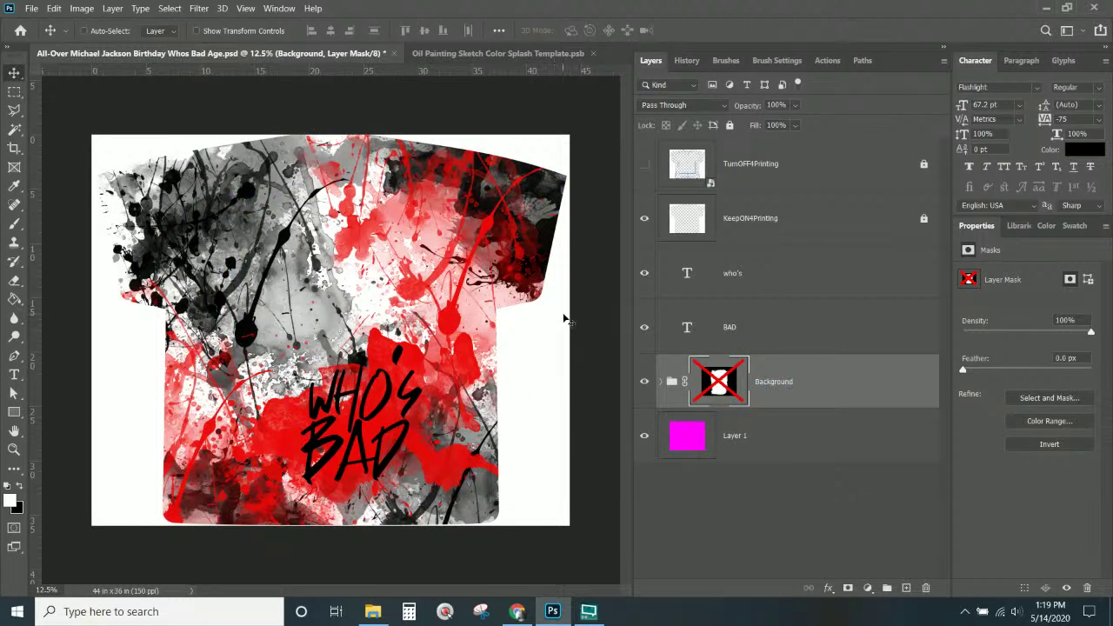
- Switch to the Oil Painting Sketch Color Splash Template document and open the contents of the BW Sketch Subject smart object
click(436, 55)
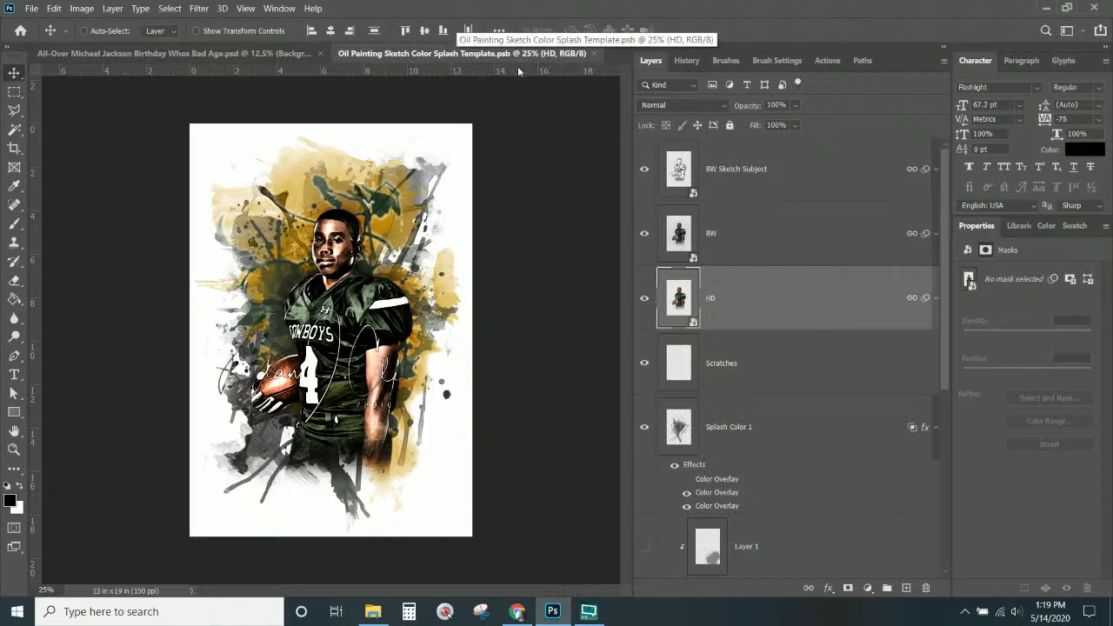
click(736, 178)
click(736, 178)
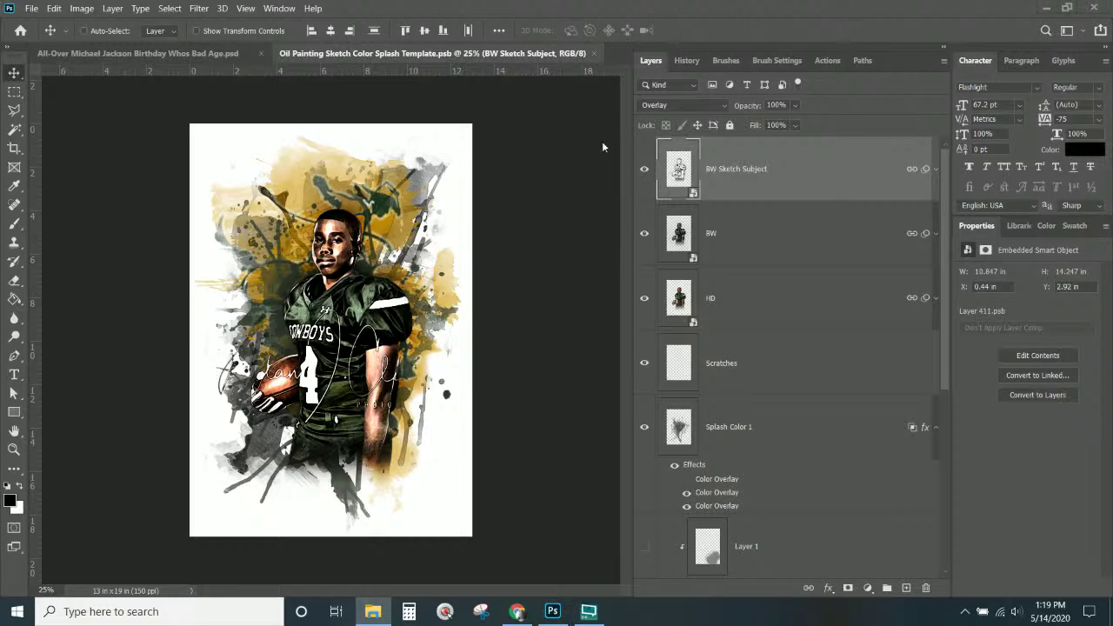
click(683, 174)
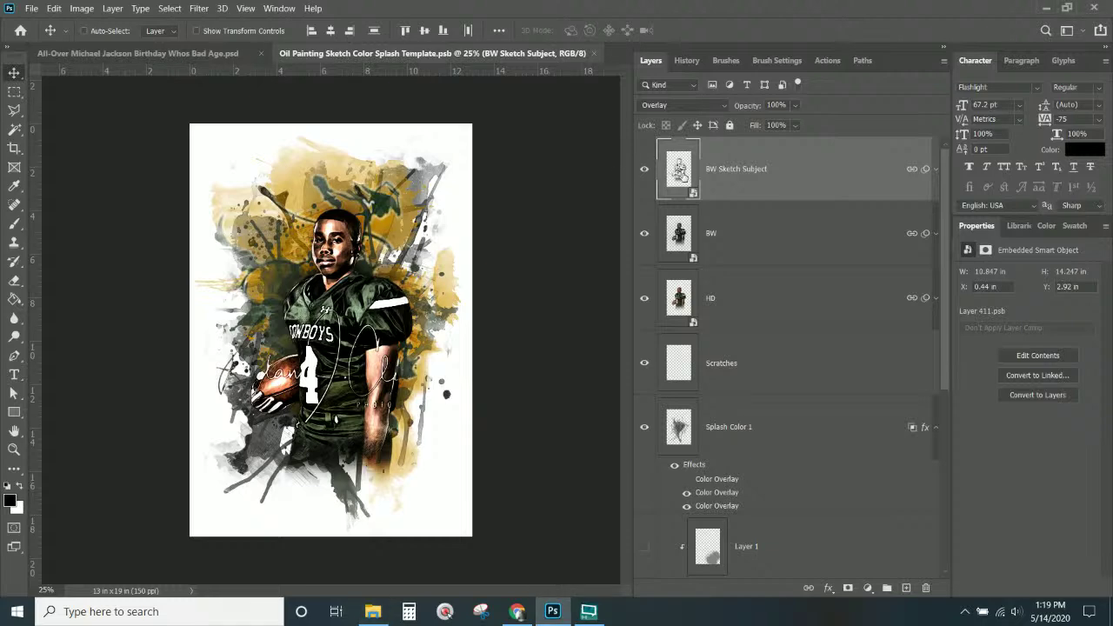
double_click(682, 173)
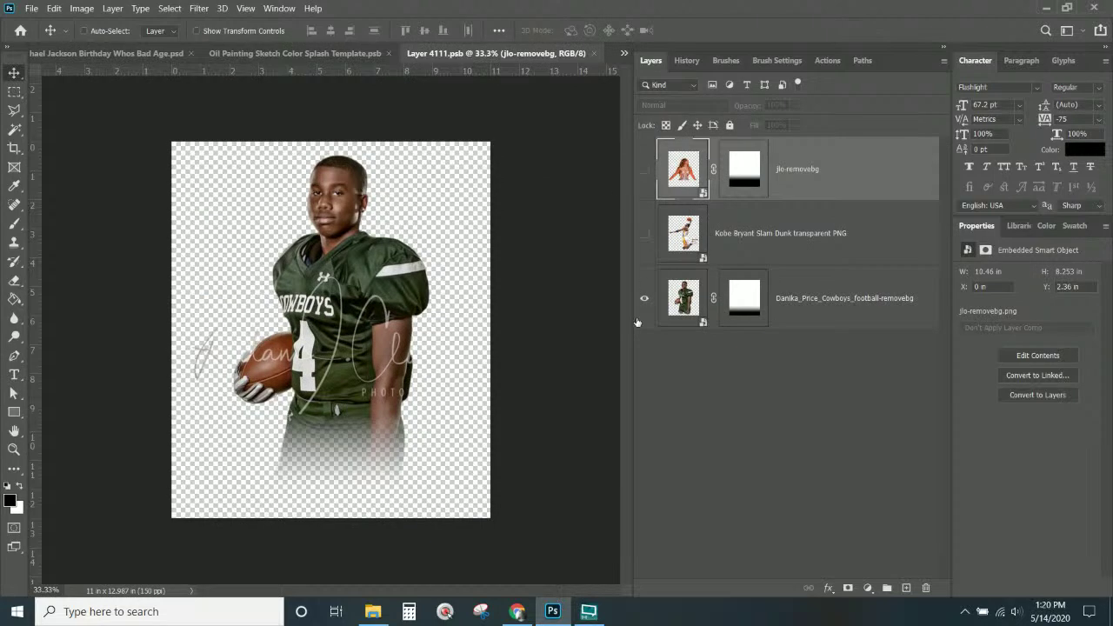
- Hide the football player layer and place the 9_Michael-Jackson-removebg image on the canvas
click(645, 300)
drag(204, 366, 354, 383)
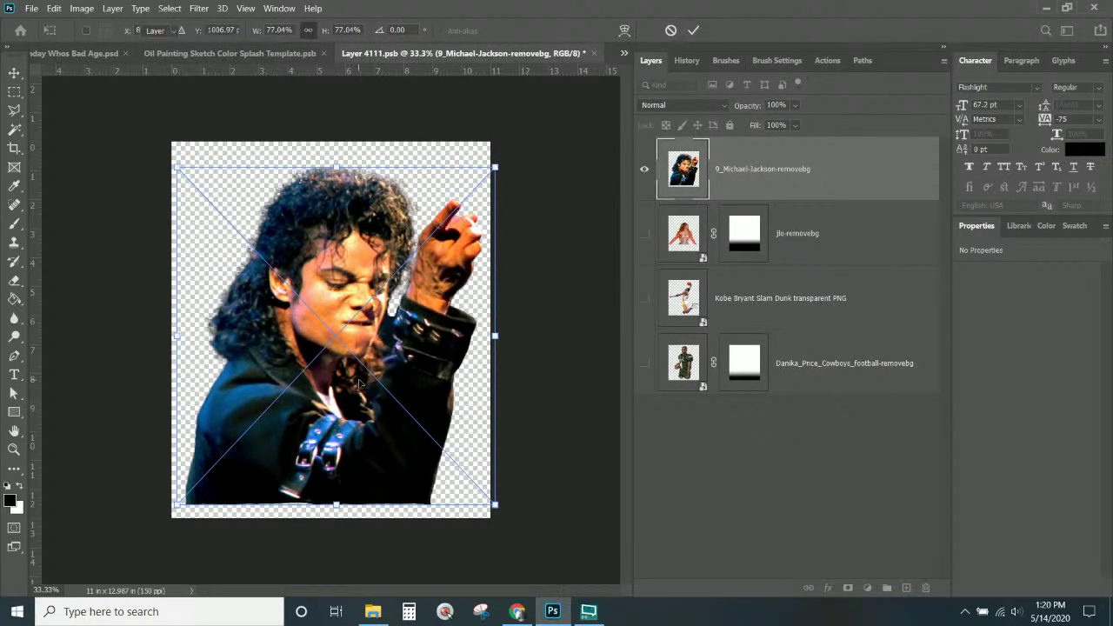
key(Return)
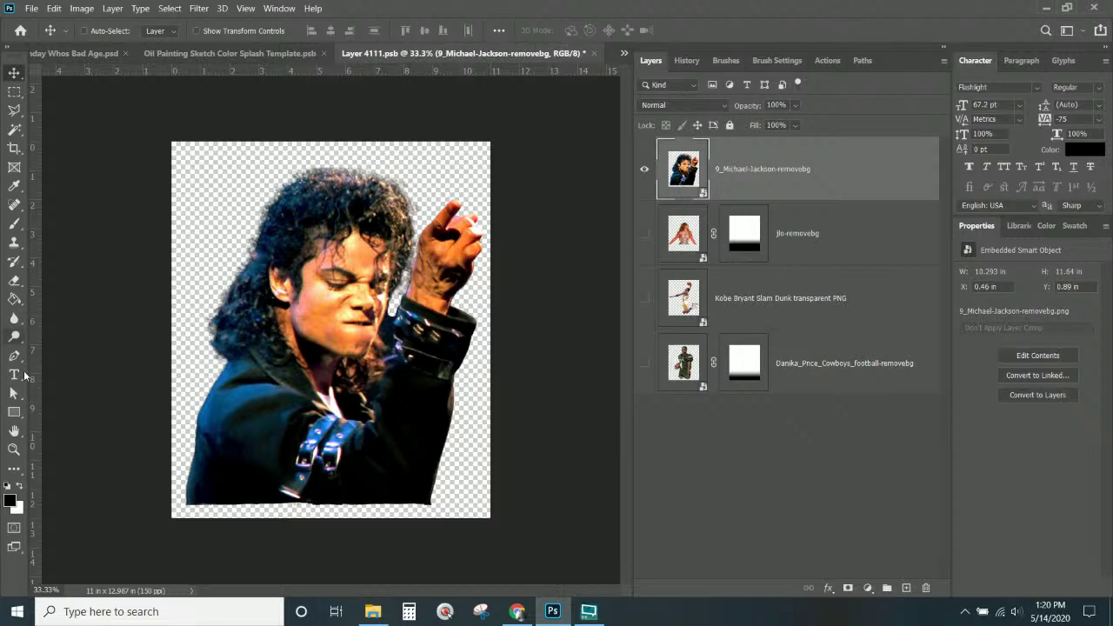
- Add a layer mask to the Michael Jackson layer and activate the Gradient tool
click(24, 220)
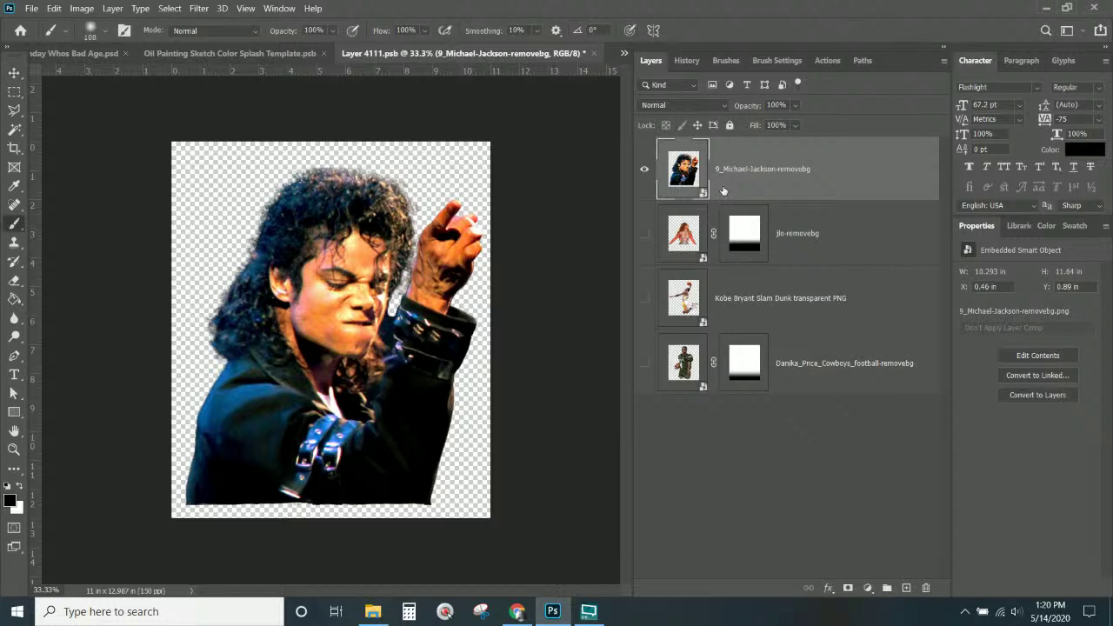
click(848, 587)
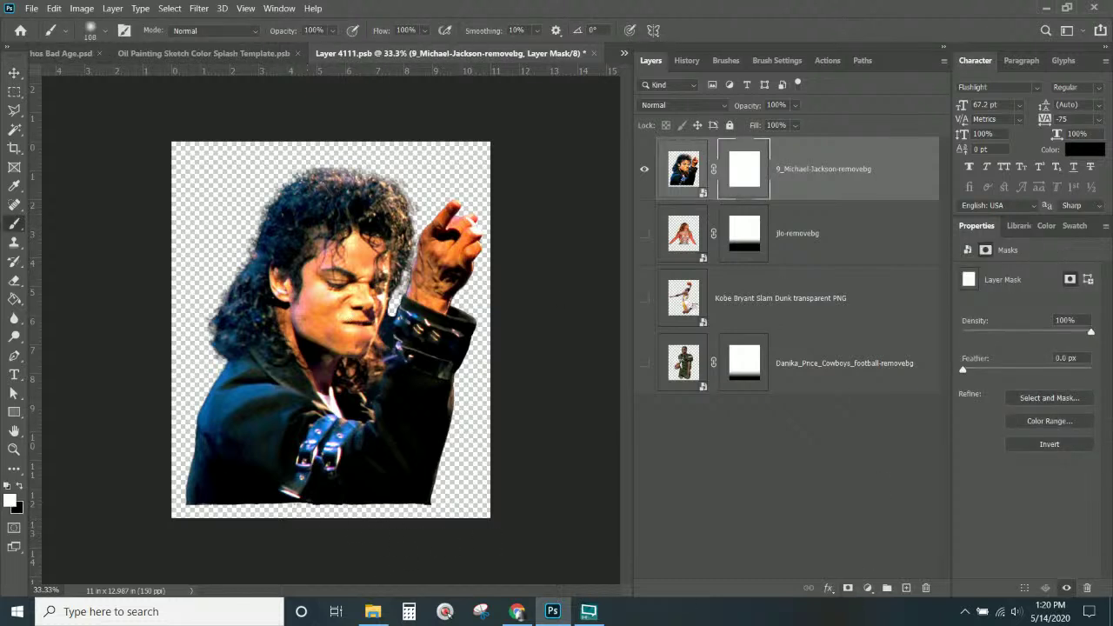
click(19, 302)
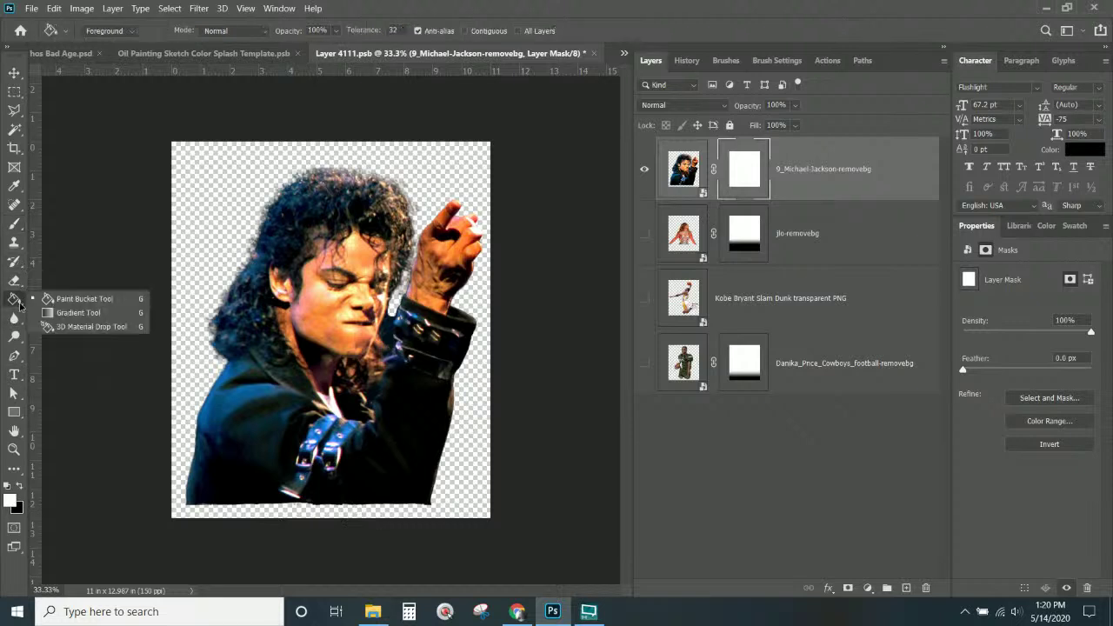
click(68, 313)
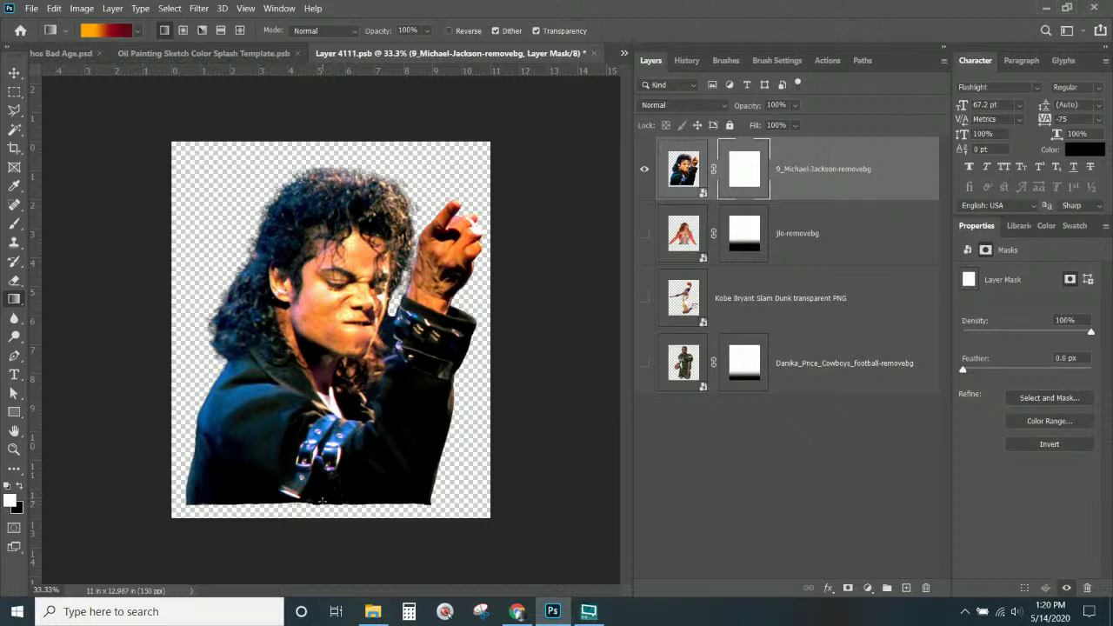
drag(322, 501, 323, 494)
drag(321, 439, 325, 435)
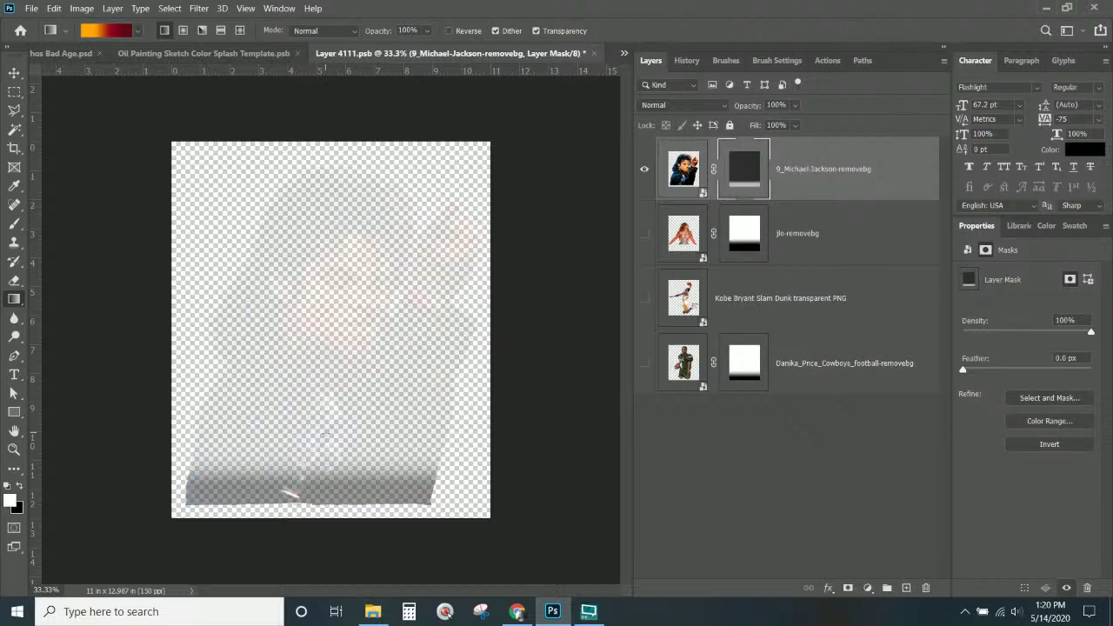
key(ctrl+z)
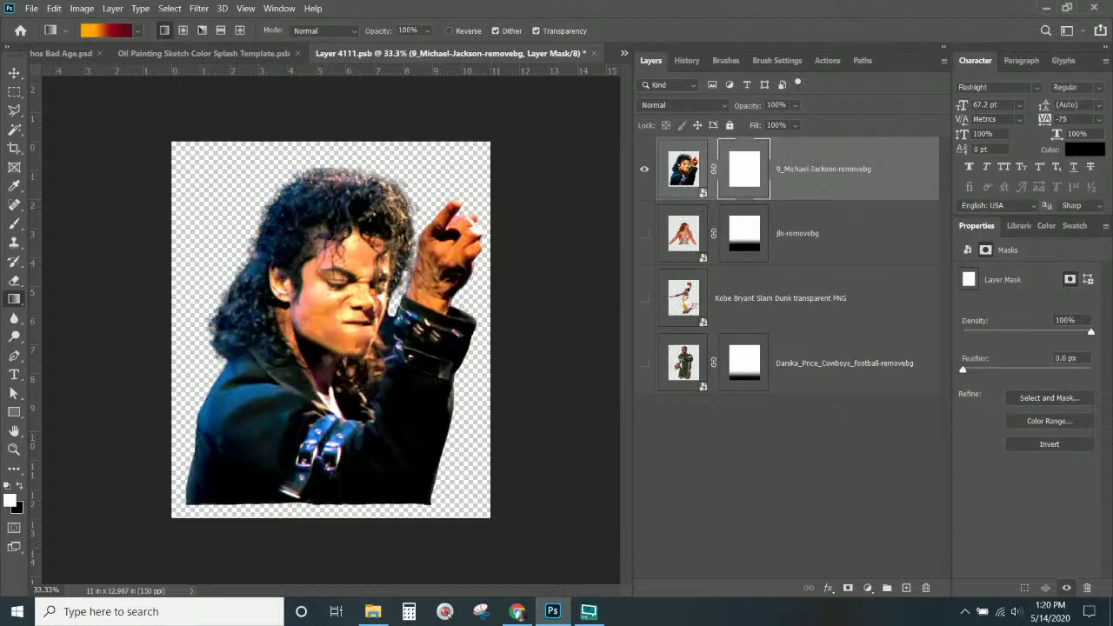
- Set the foreground color to black and choose the black-to-transparent gradient preset
click(19, 486)
click(19, 487)
click(18, 489)
click(137, 32)
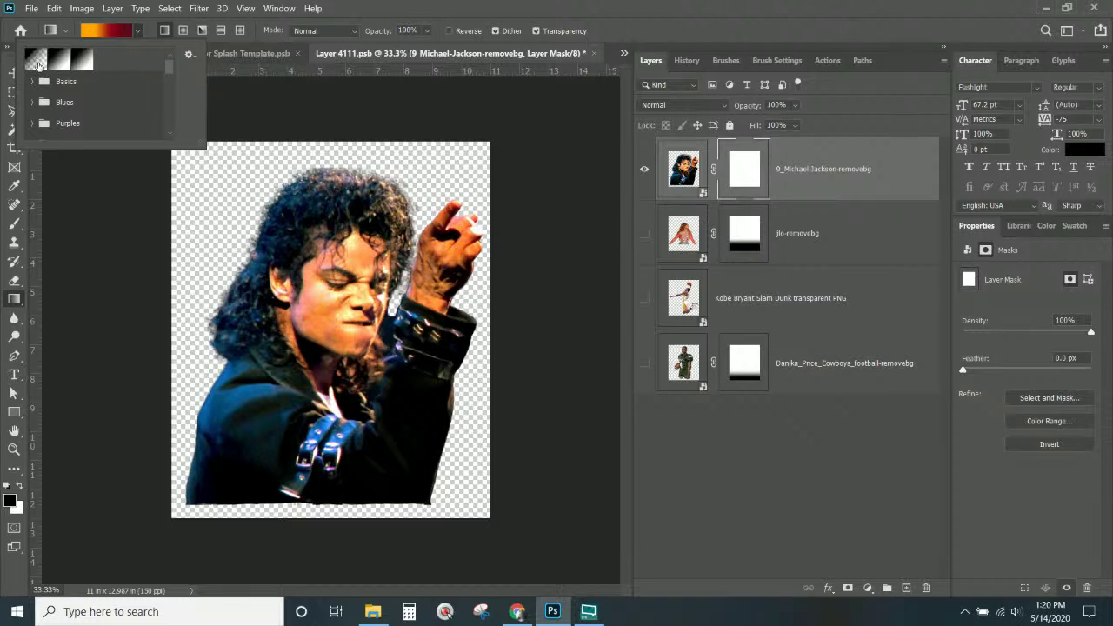
click(36, 61)
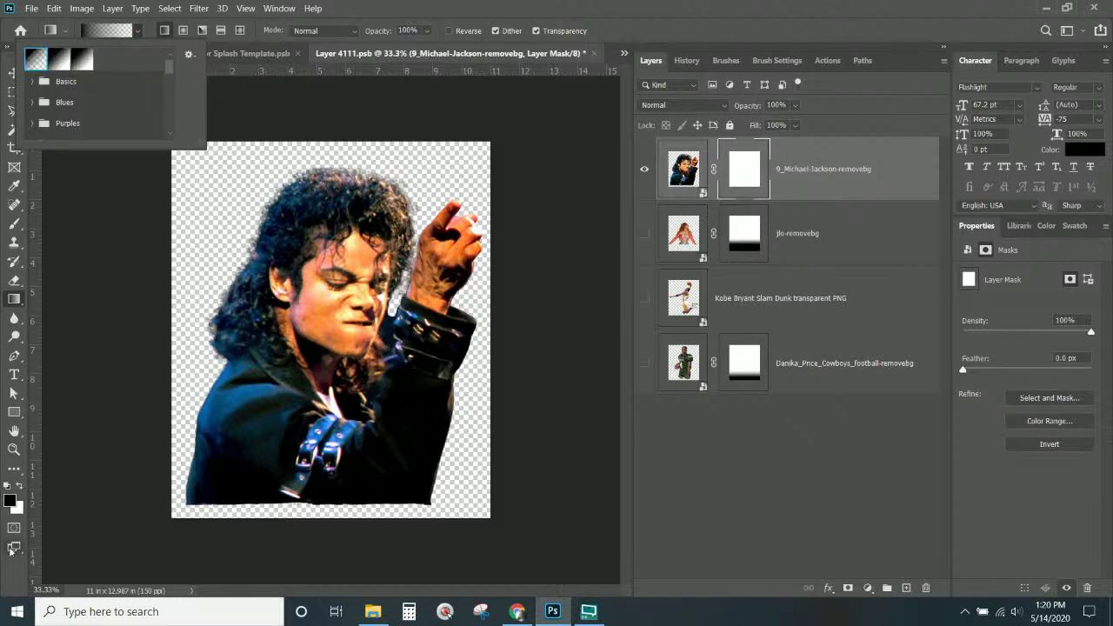
- Fade the figure's lower edge with a short upward gradient on the layer mask, and save and close Layer 4111.psb
click(315, 499)
drag(315, 499, 315, 440)
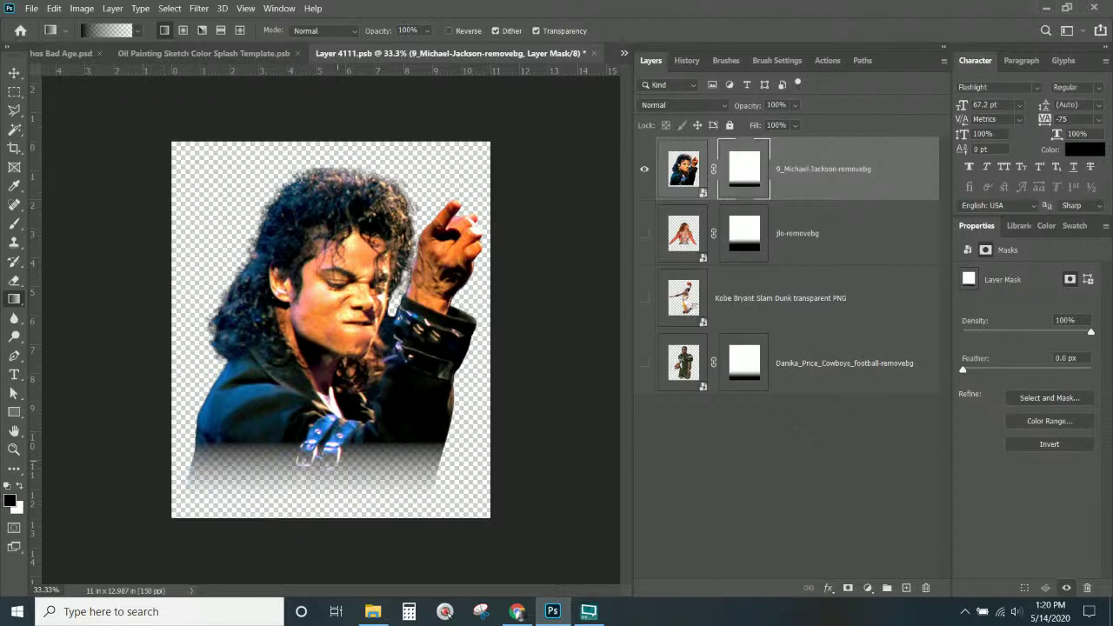
key(ctrl+z)
drag(328, 503, 330, 460)
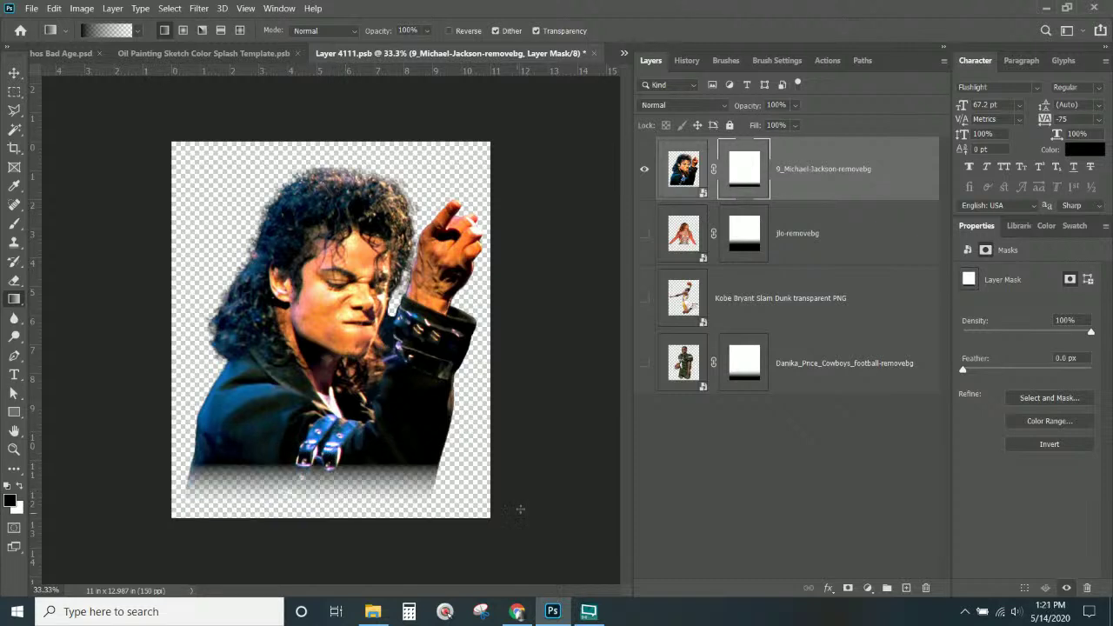
click(593, 54)
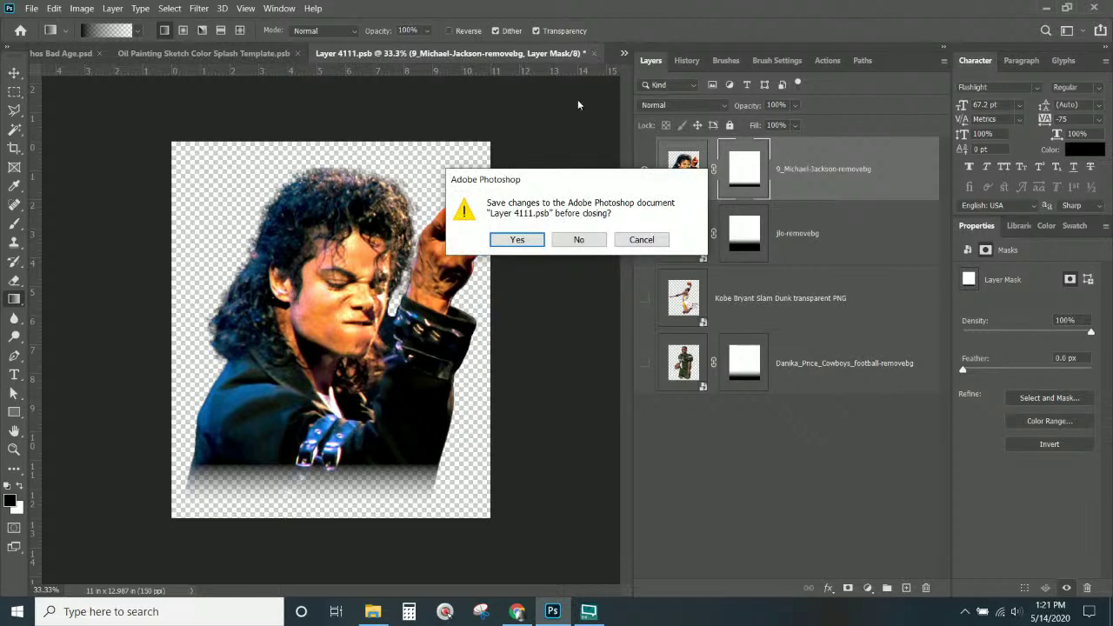
click(517, 240)
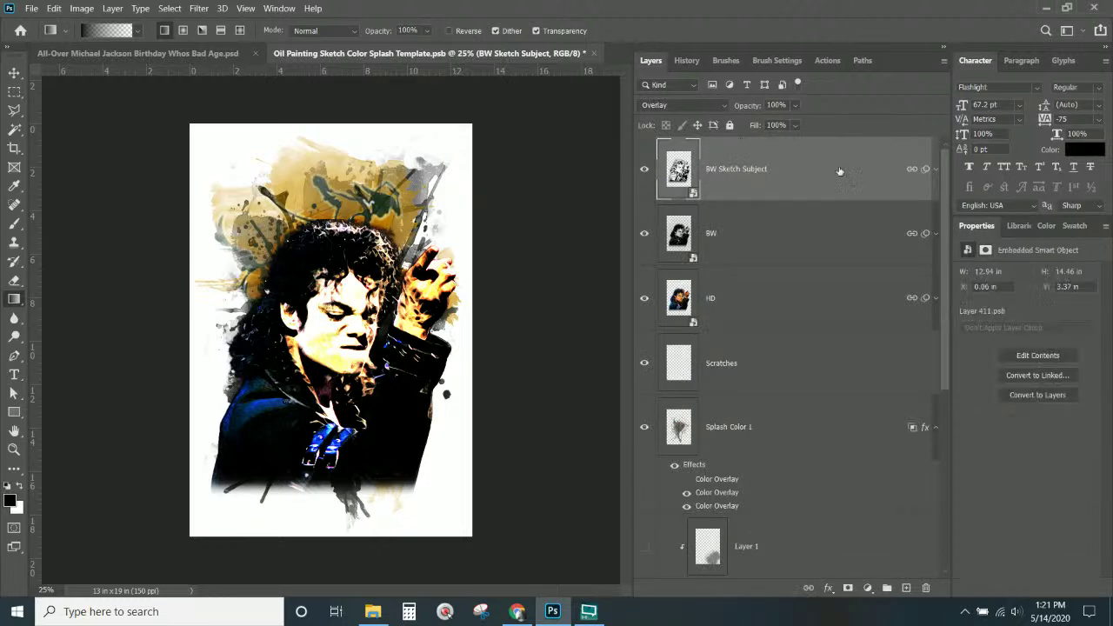
- Expand the smart filter lists of the BW Sketch Subject, BW and HD layers
click(935, 169)
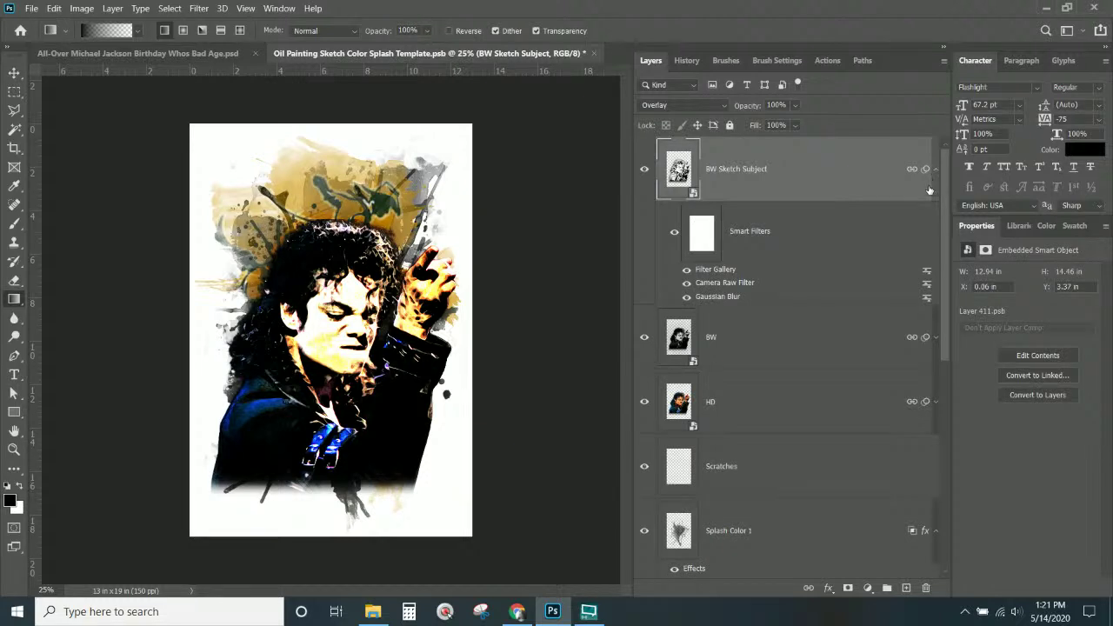
click(936, 337)
scroll(852, 339, down, 5)
scroll(850, 339, up, 4)
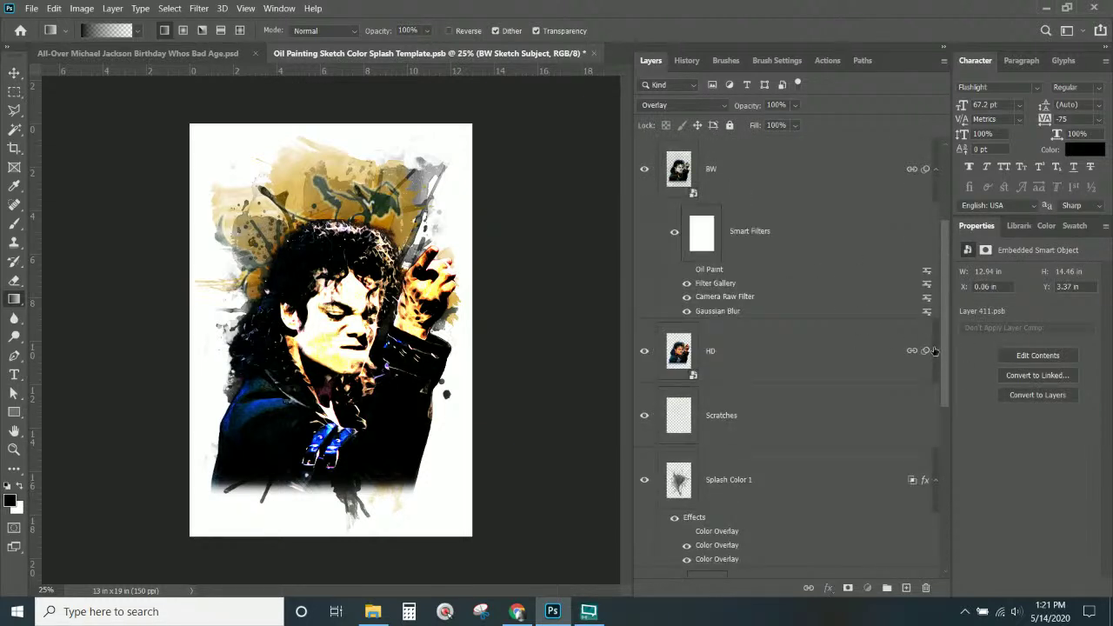
click(933, 350)
scroll(931, 350, up, 3)
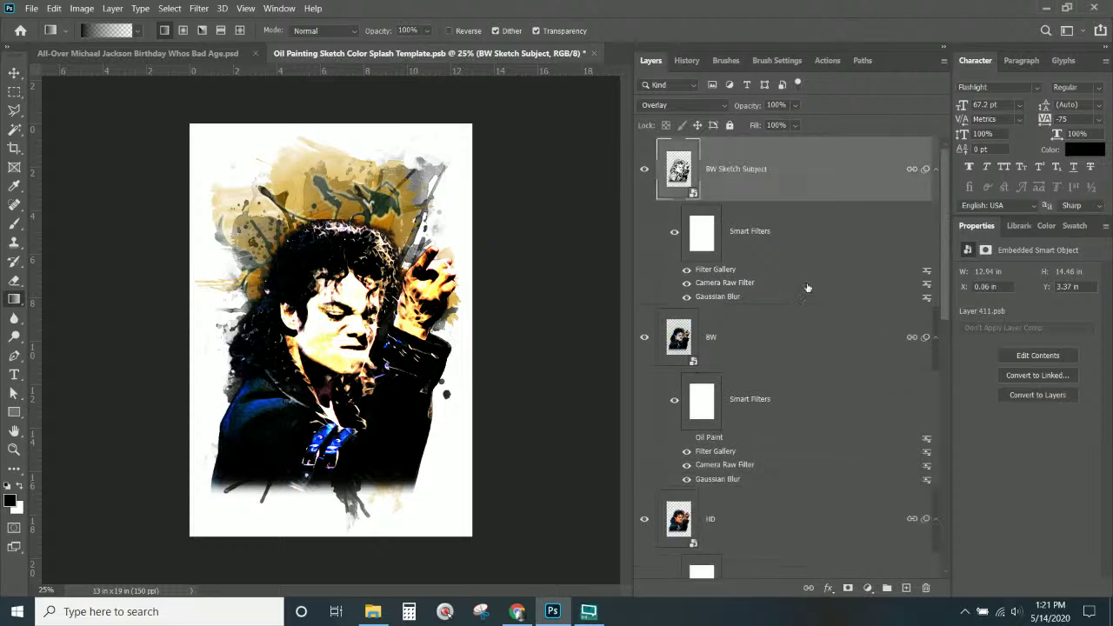
- Hide the BW Sketch Subject and BW layers, and toggle the HD layer off and on to inspect it alone
click(644, 170)
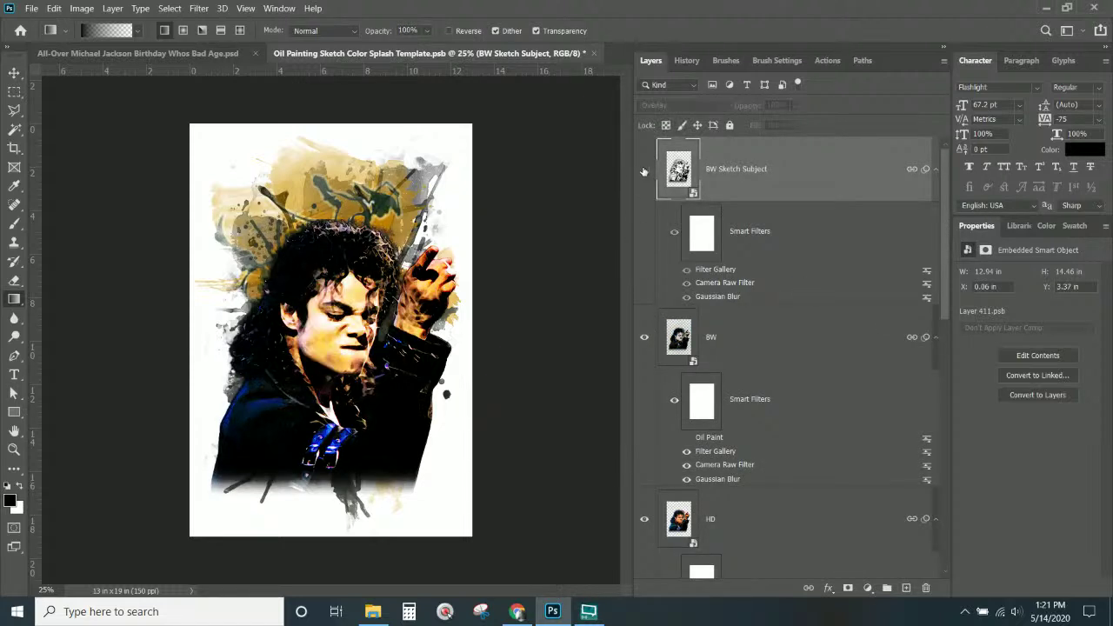
click(644, 338)
scroll(643, 340, down, 4)
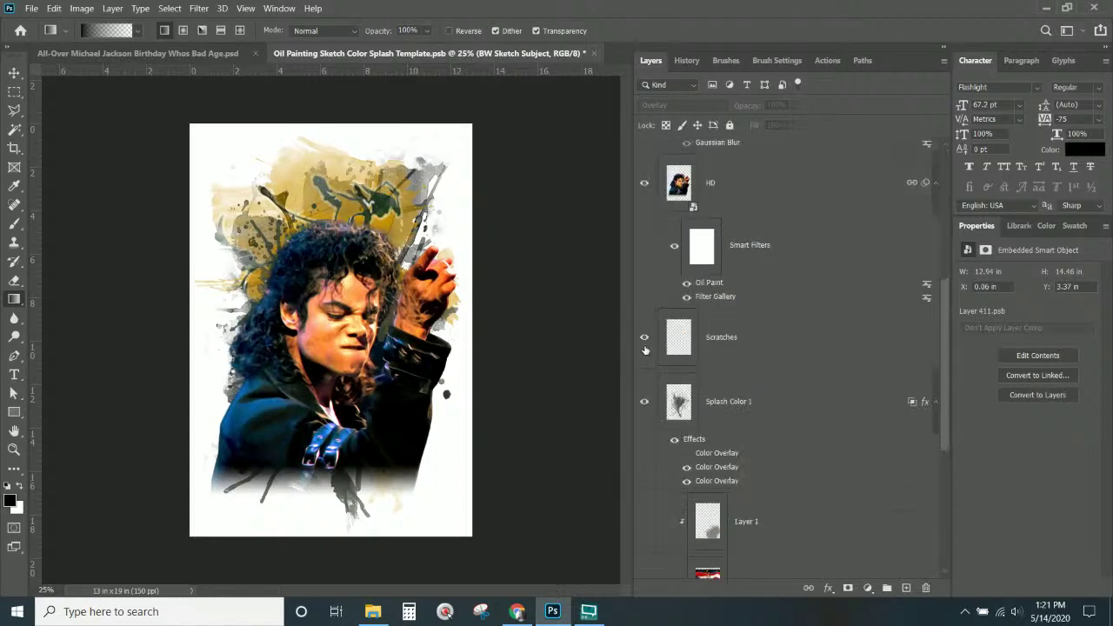
scroll(649, 239, up, 2)
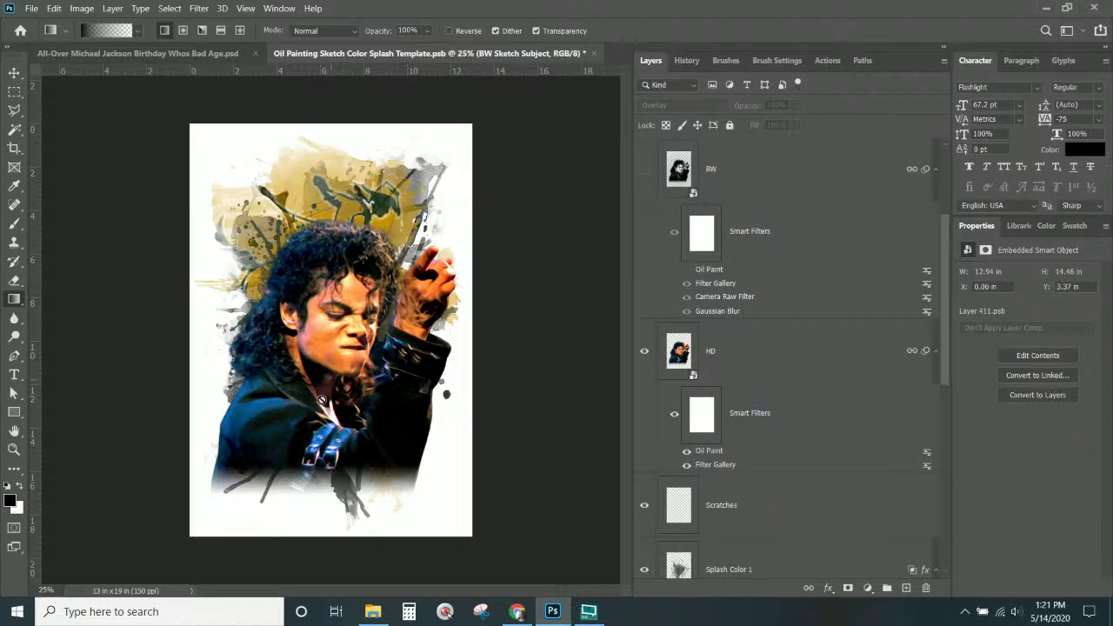
click(644, 352)
click(644, 353)
scroll(661, 249, up, 3)
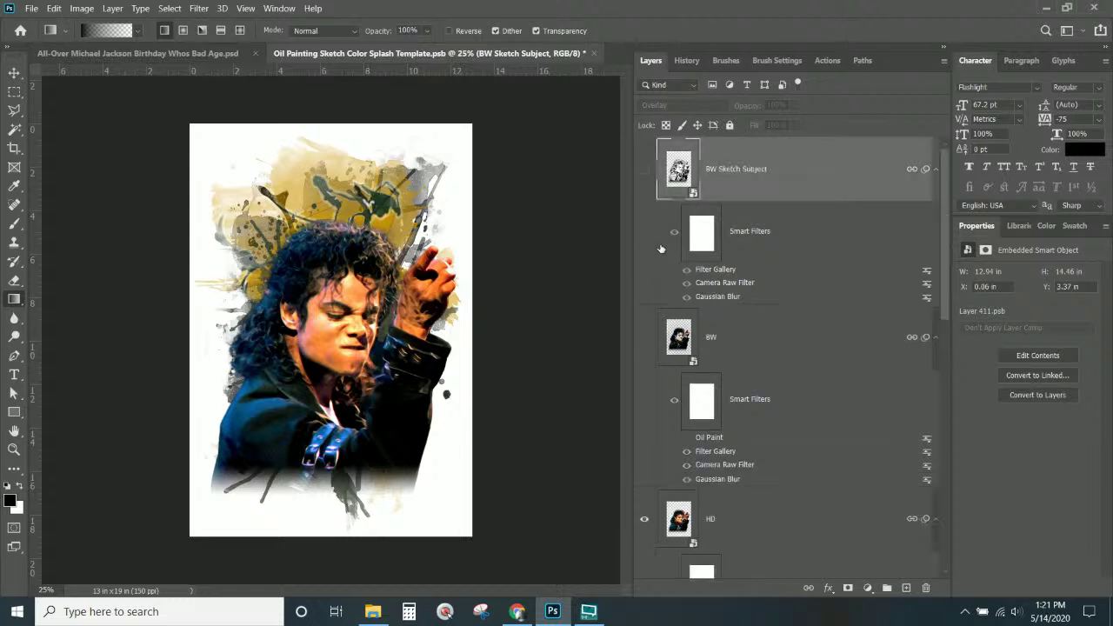
- Show the BW Sketch Subject layer and set its blend mode to Normal
click(646, 172)
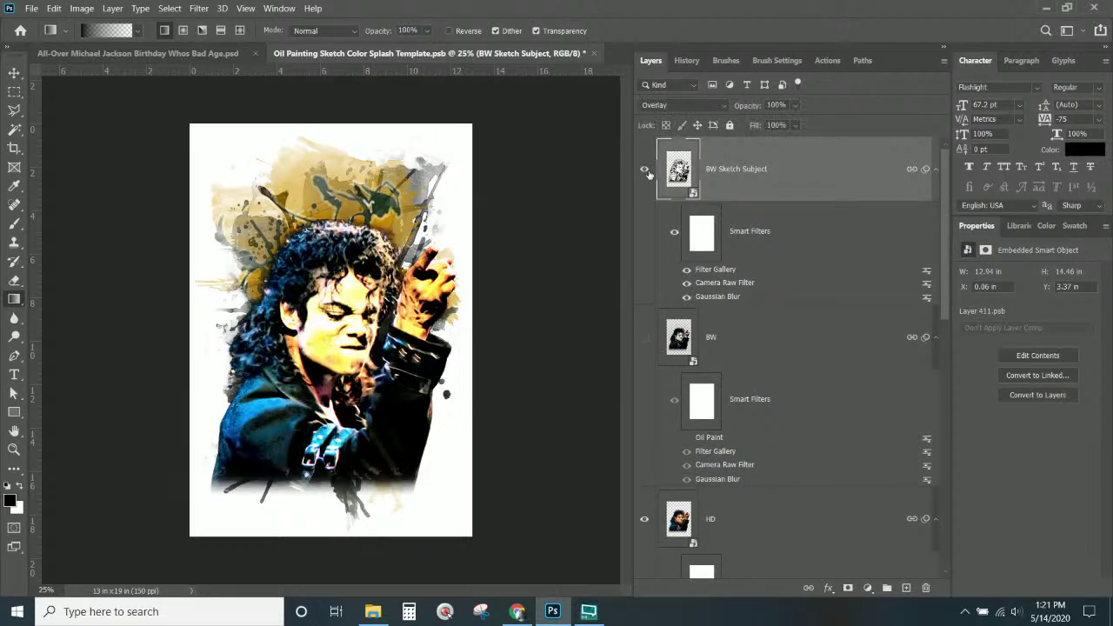
click(711, 108)
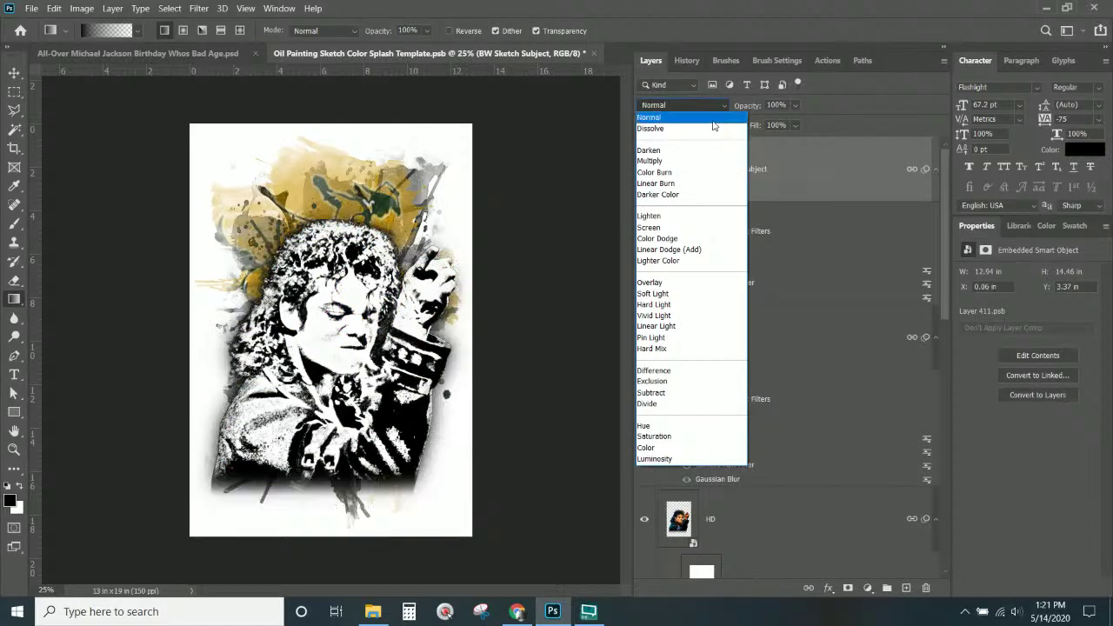
click(712, 121)
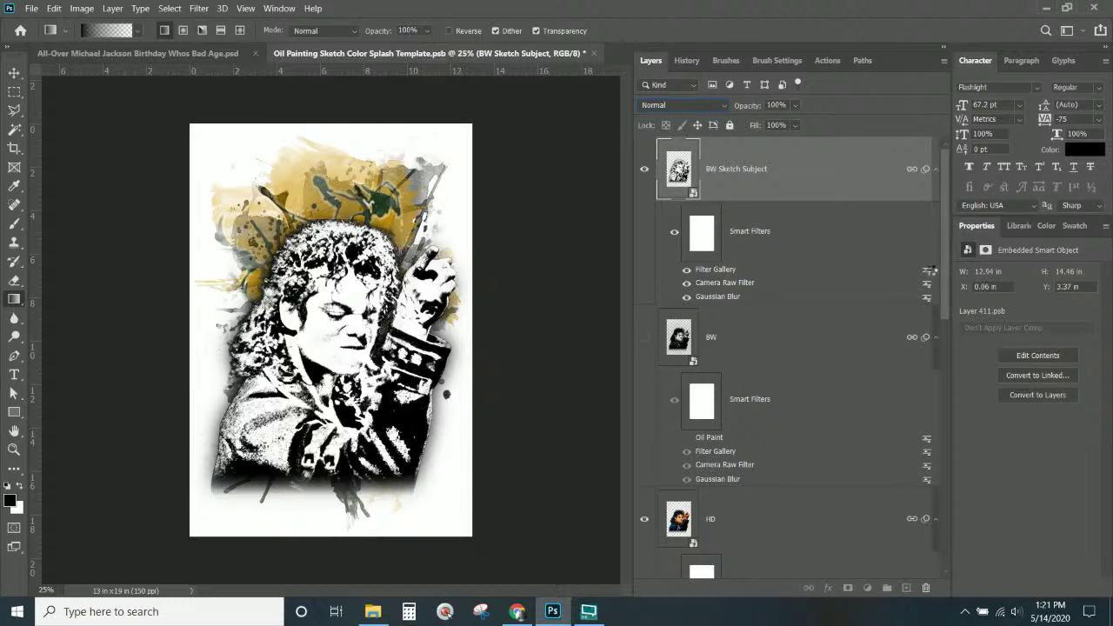
- Set the BW Sketch Subject layer's Graphic Pen filter to stroke length 12 and light/dark balance 98
double_click(929, 271)
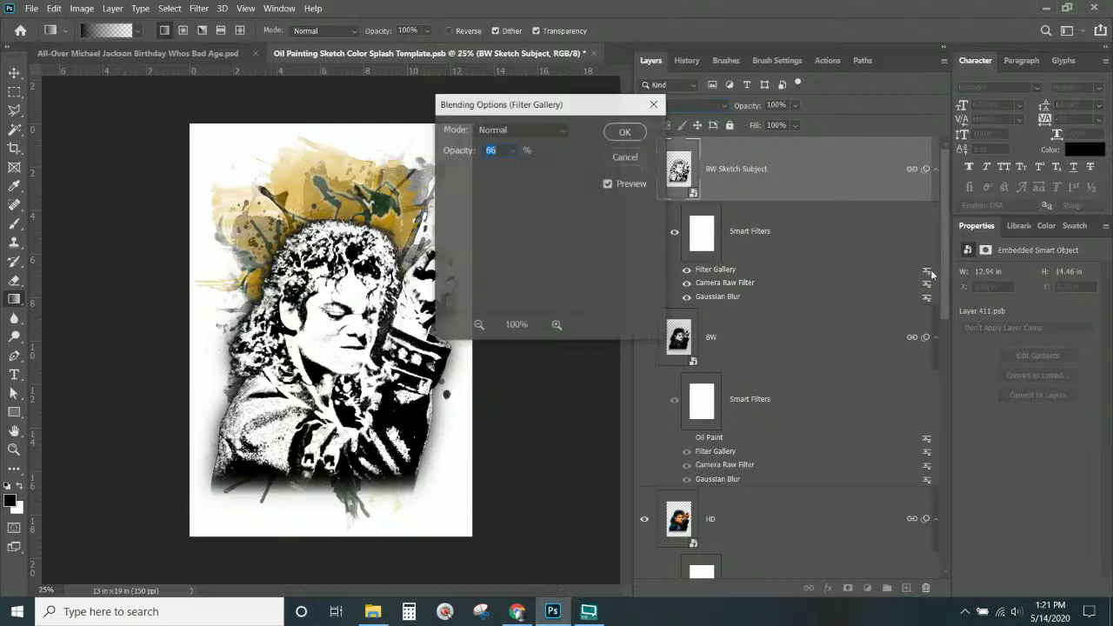
click(633, 158)
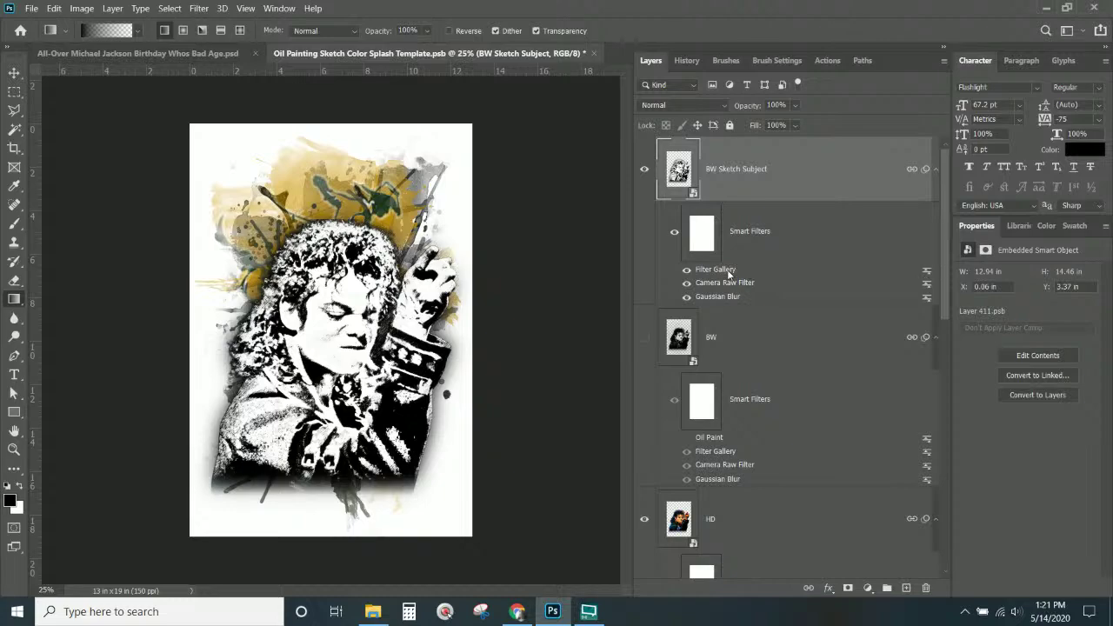
double_click(728, 272)
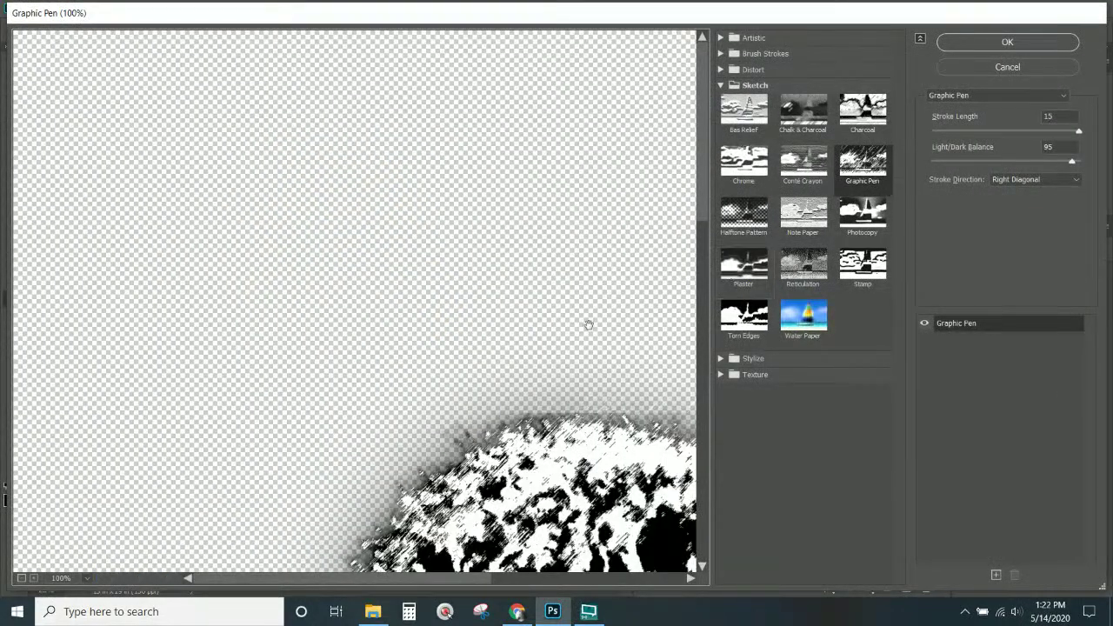
scroll(588, 326, down, 5)
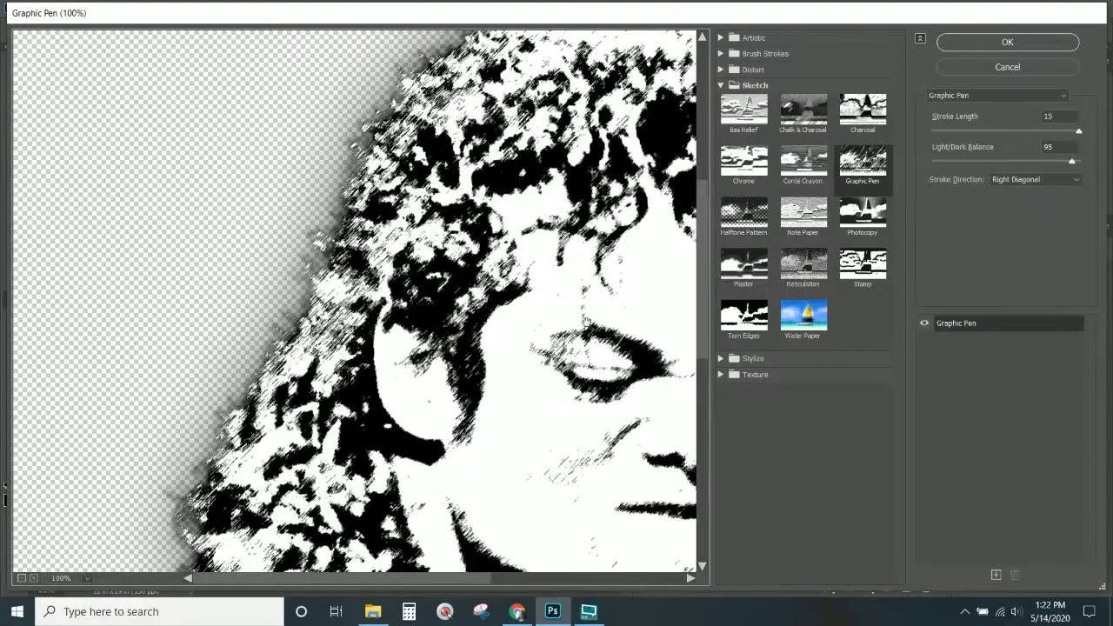
scroll(497, 299, down, 5)
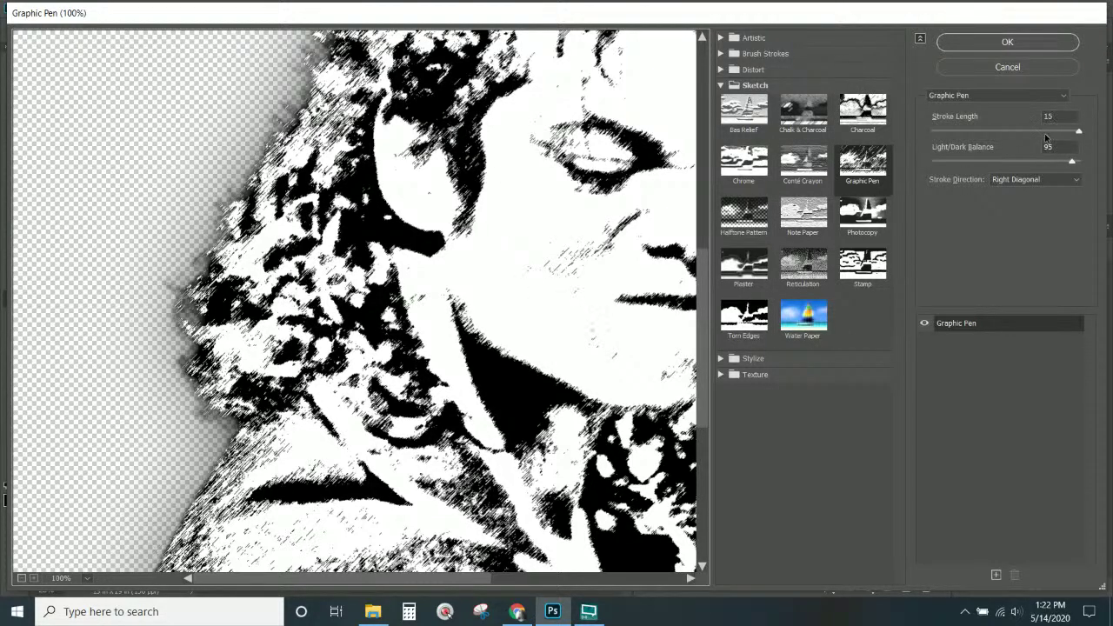
mouse_move(1054, 168)
mouse_down()
mouse_move(1034, 164)
mouse_move(1076, 167)
mouse_up()
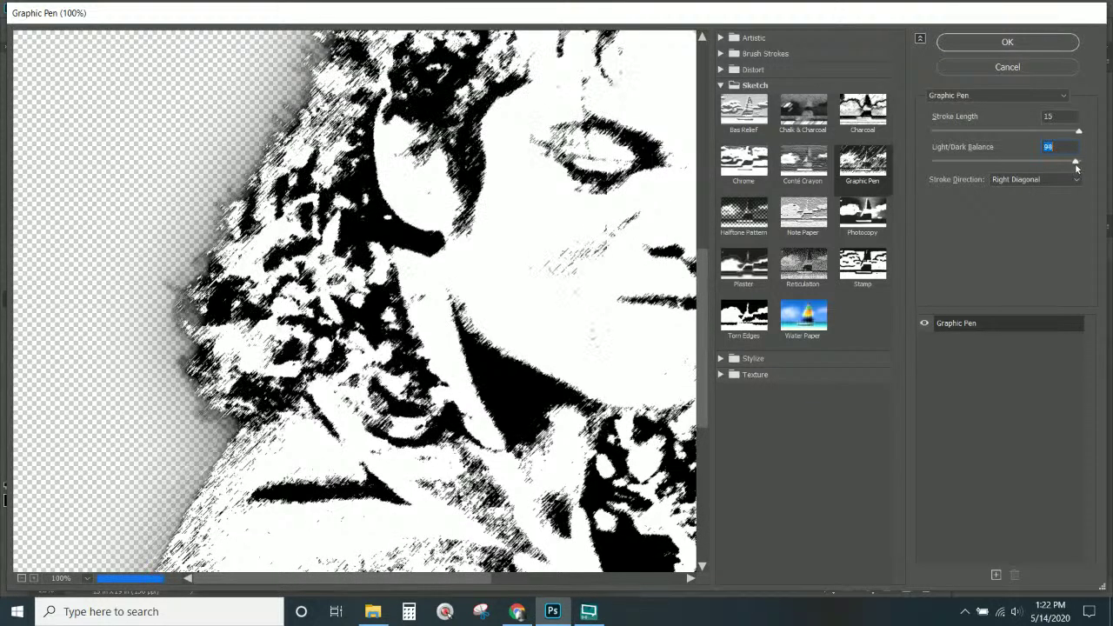
click(1020, 133)
drag(1020, 133, 999, 135)
click(1045, 132)
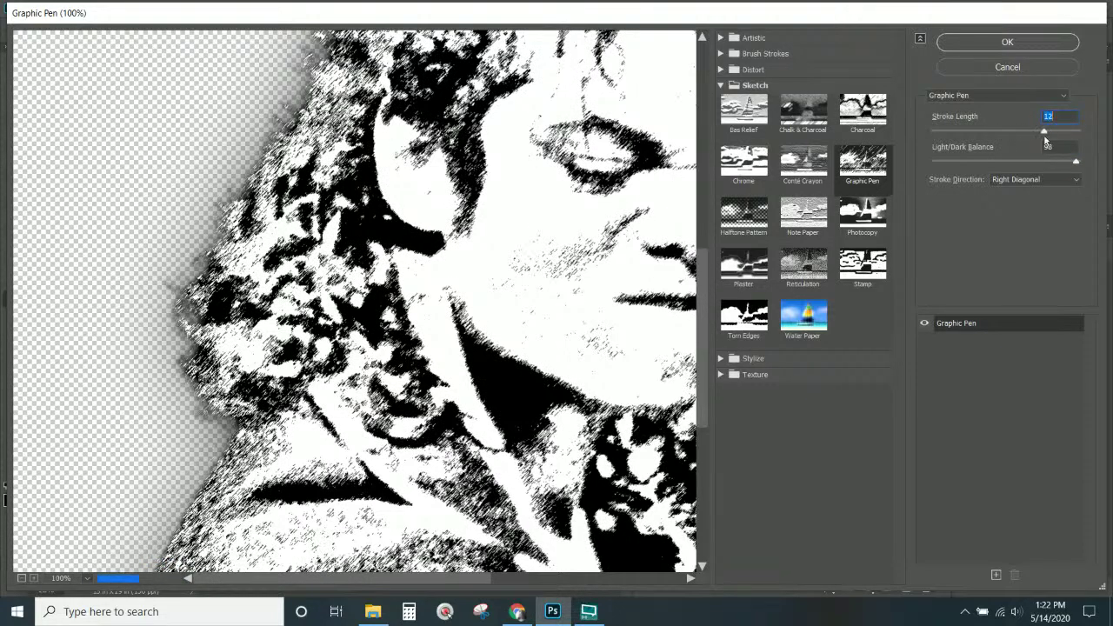
click(1006, 42)
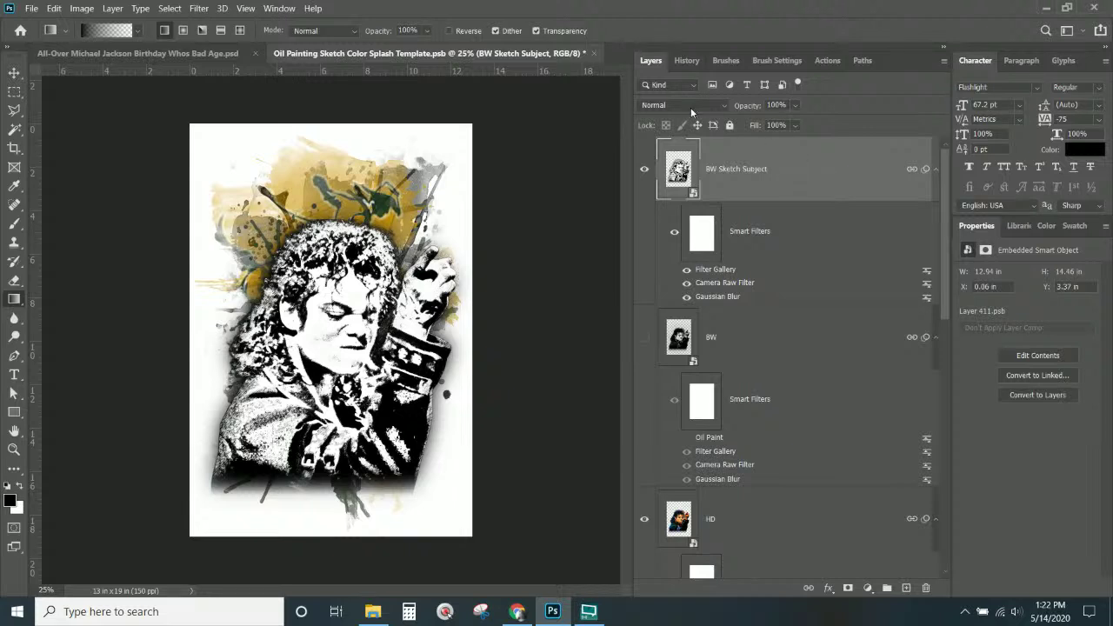
- Try the Lighten blend mode on the BW Sketch Subject layer, reduce its opacity to 22%, and return the mode to Normal
click(718, 104)
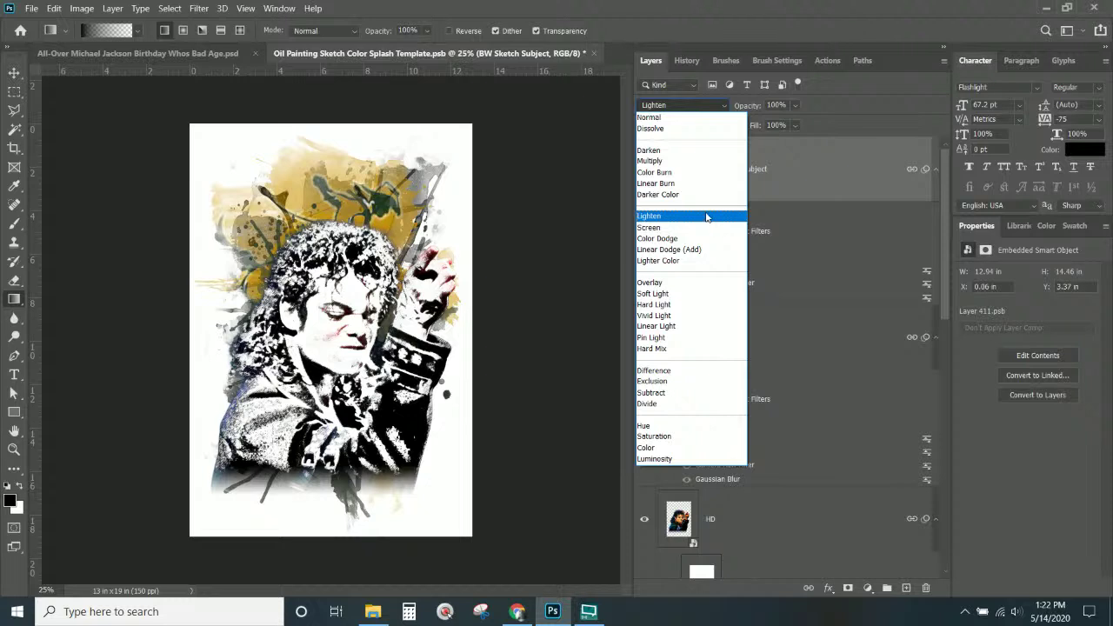
click(706, 217)
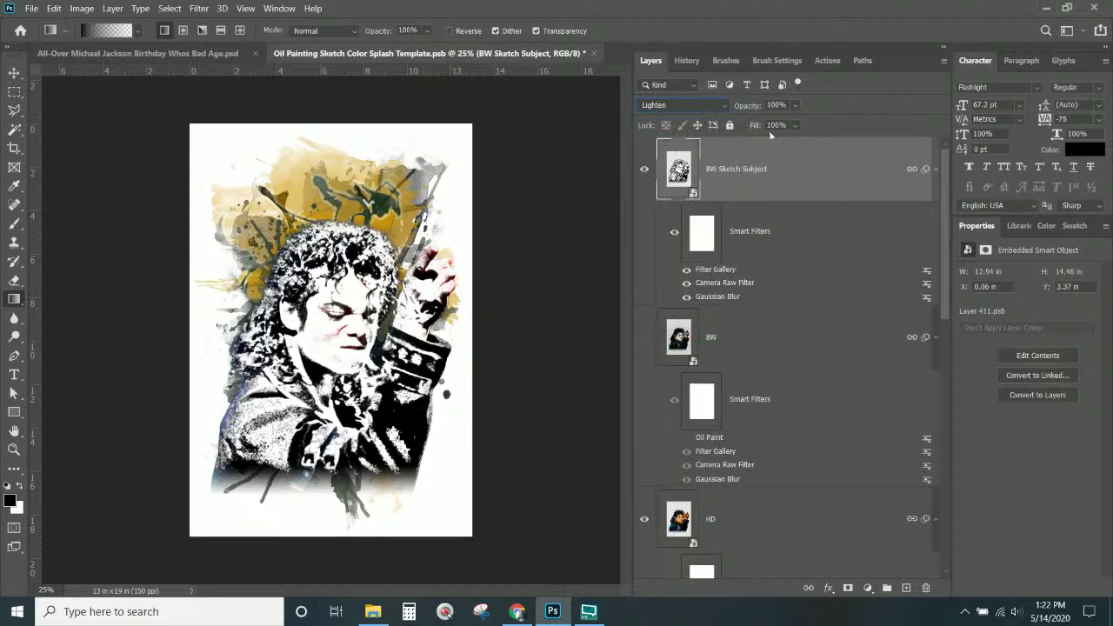
mouse_move(795, 106)
mouse_down()
mouse_move(788, 127)
mouse_move(751, 127)
mouse_move(760, 131)
mouse_up()
click(701, 104)
click(700, 123)
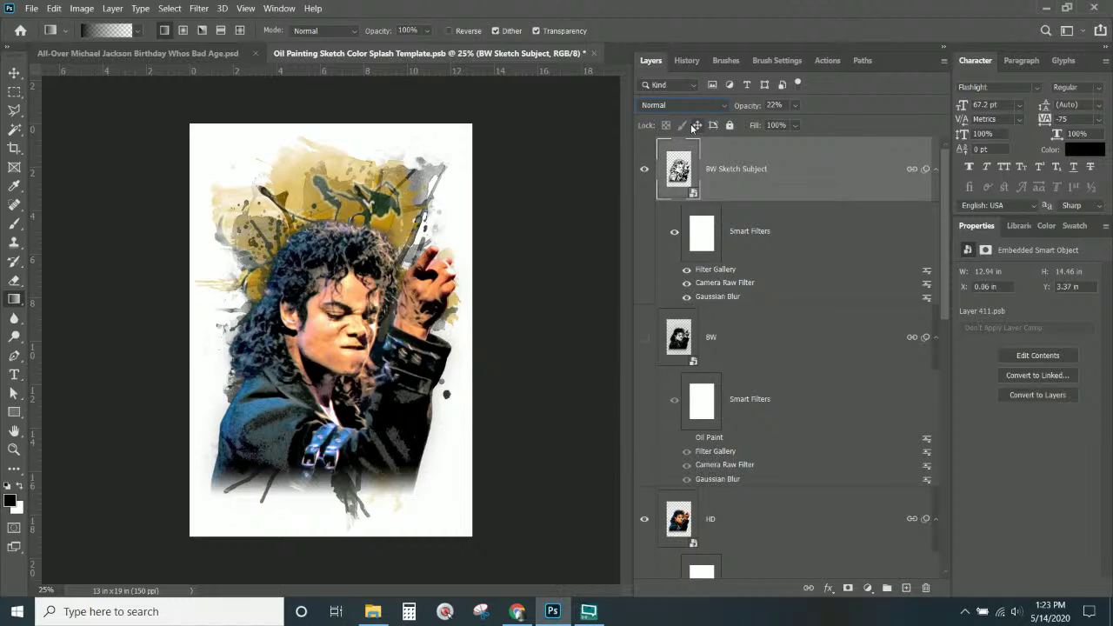
- Set the BW Sketch Subject layer's blend mode to Multiply and its opacity to 34%
key(ctrl+plus)
key(ctrl+plus)
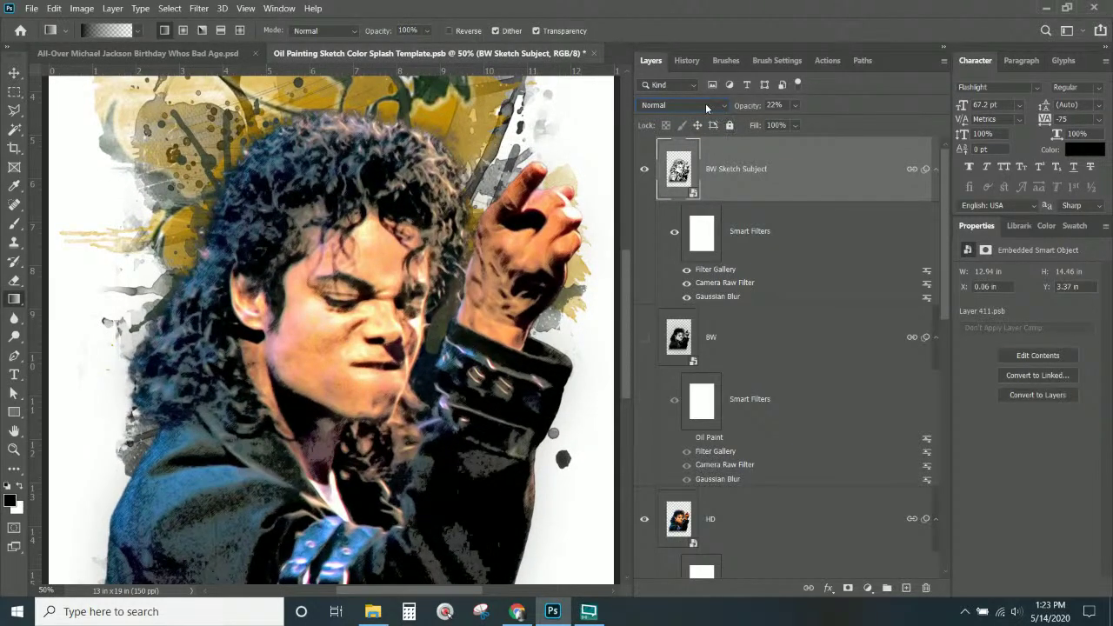
click(705, 103)
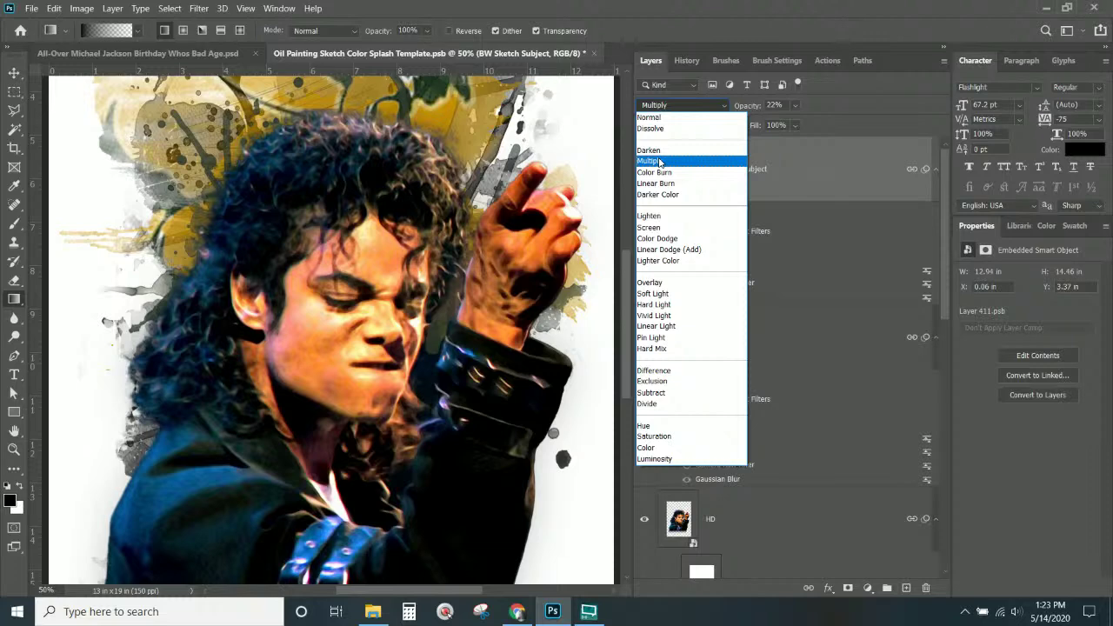
click(659, 162)
click(799, 103)
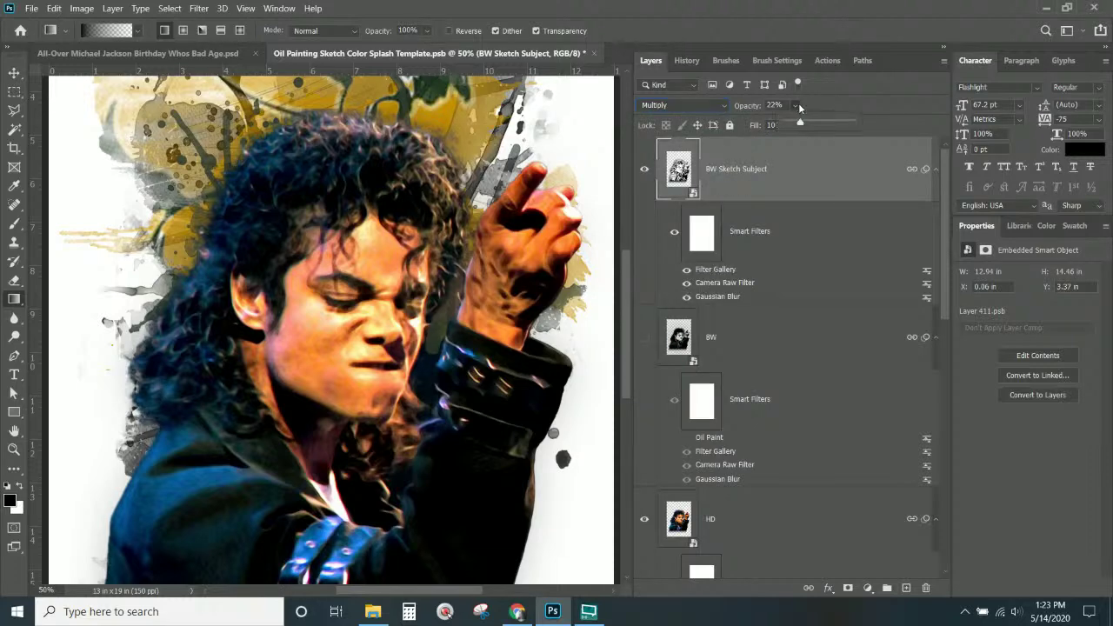
mouse_move(801, 124)
mouse_down()
mouse_move(886, 121)
mouse_move(808, 129)
mouse_up()
- Toggle the BW Sketch Subject layer's Camera Raw Filter to compare, and turn off its Gaussian Blur filter
click(687, 288)
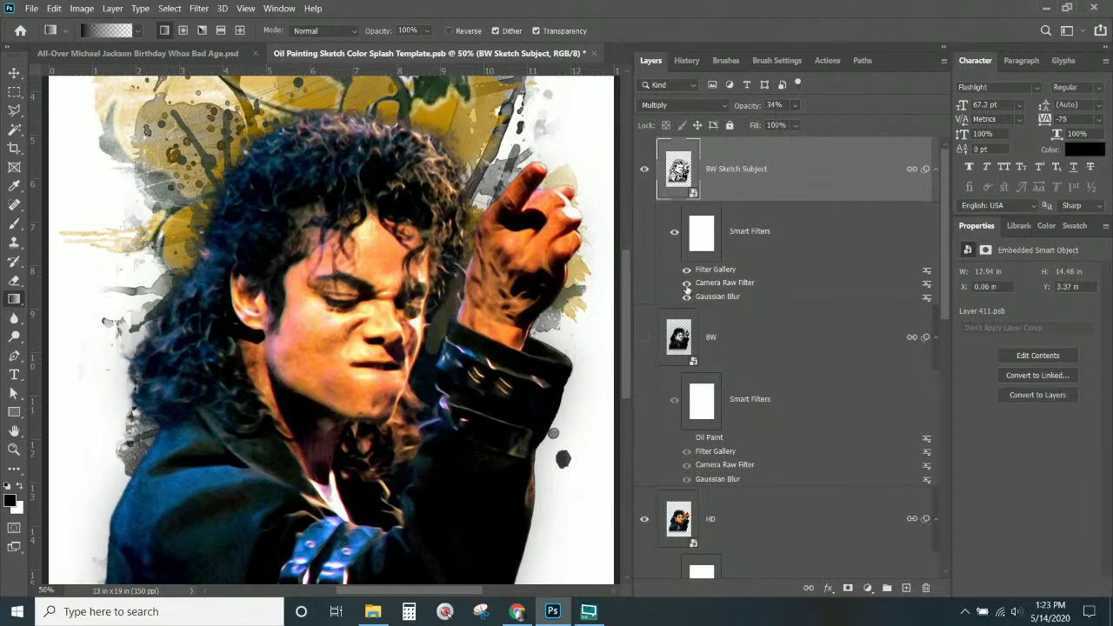
click(687, 284)
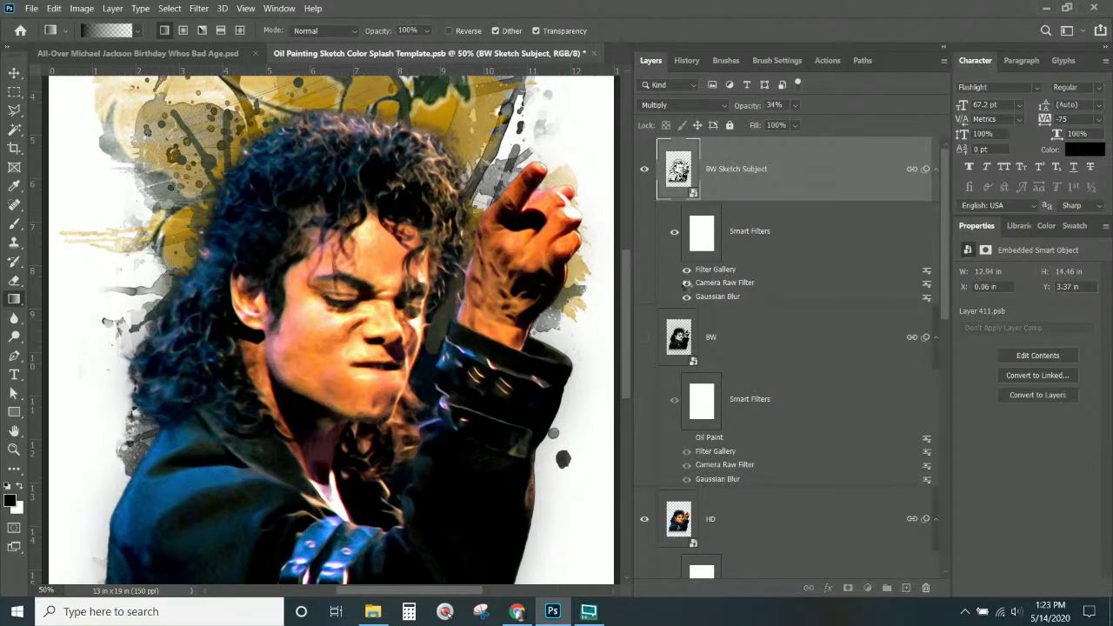
click(686, 297)
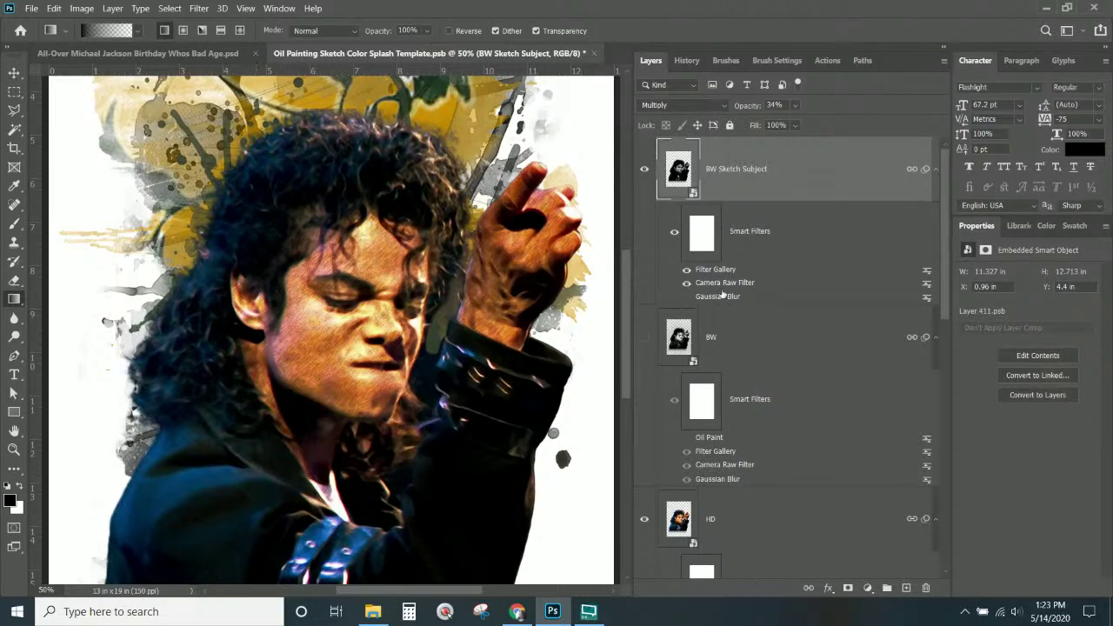
- Compare the figure with the BW Sketch Subject layer's Camera Raw Filter and Filter Gallery effects off and on
click(687, 283)
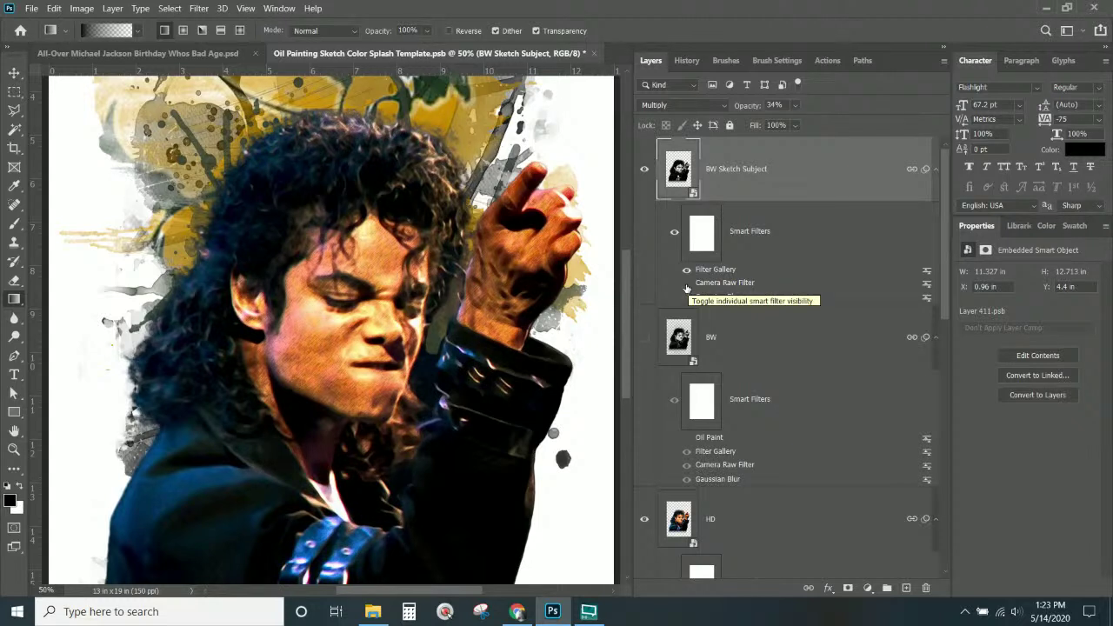
click(687, 285)
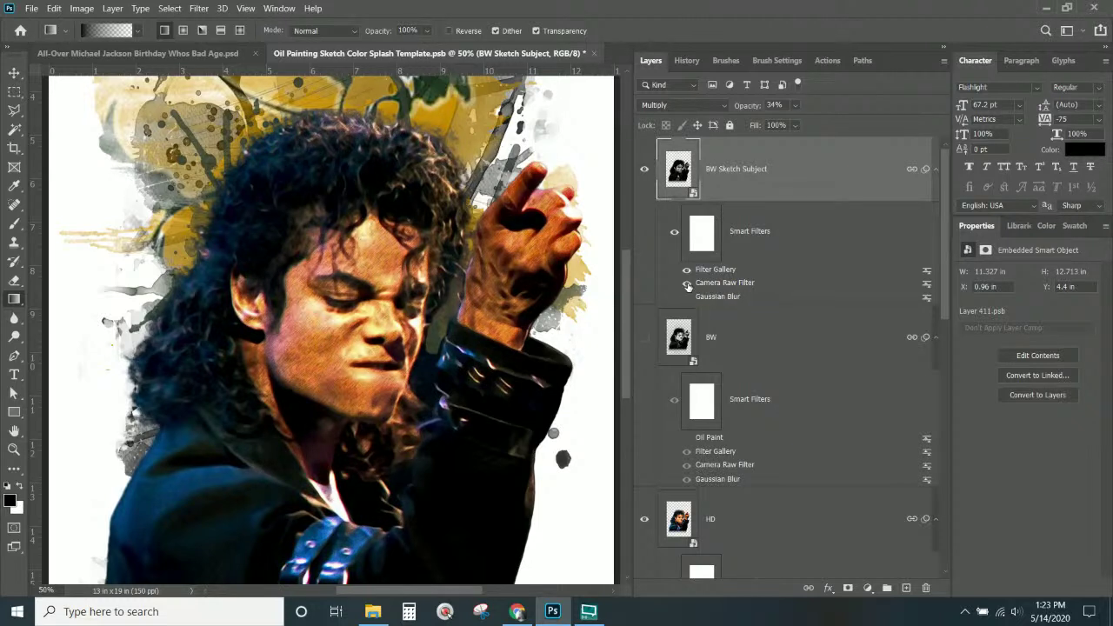
click(687, 284)
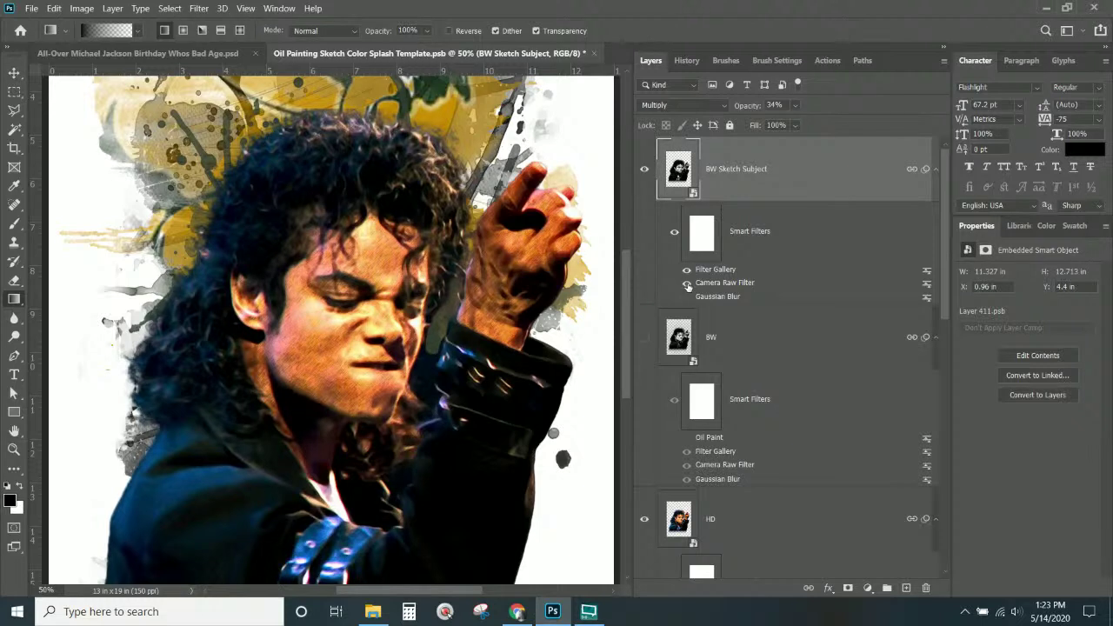
click(687, 284)
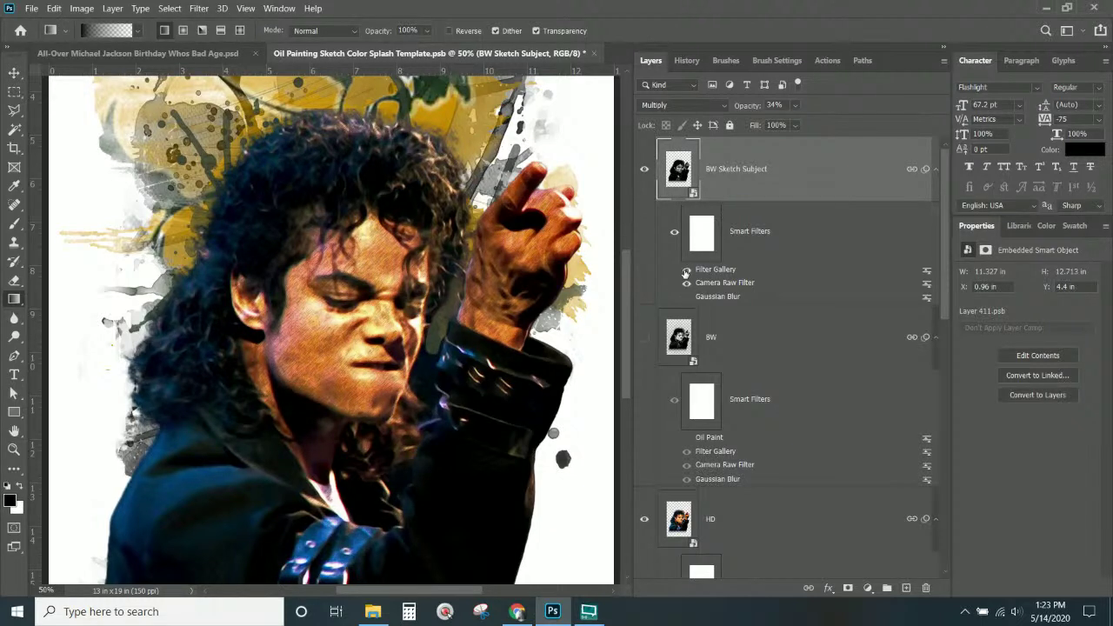
click(686, 270)
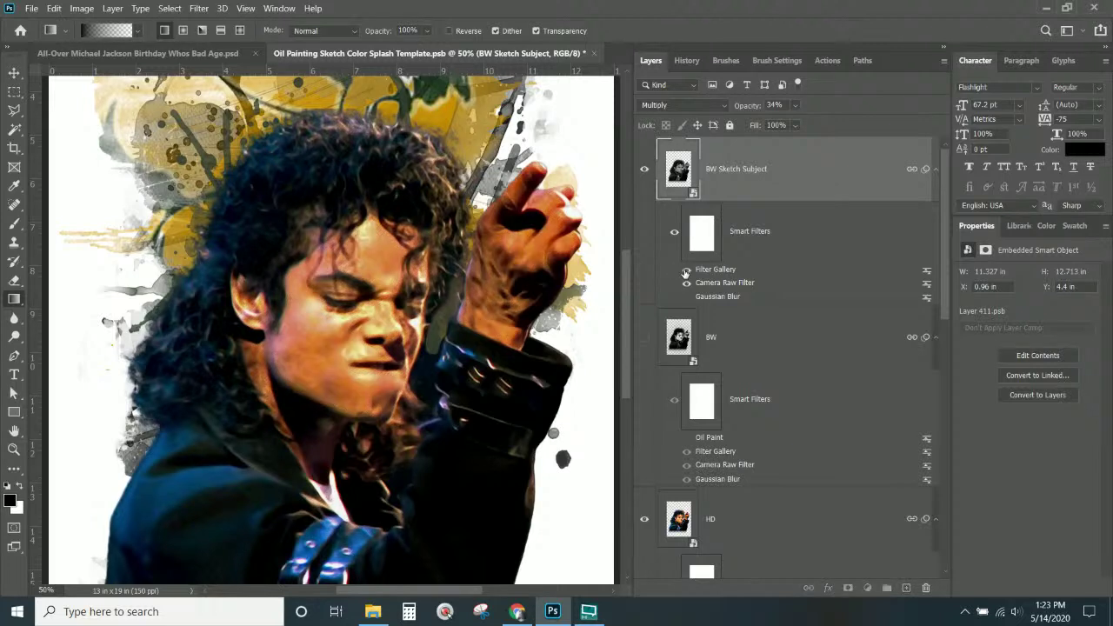
click(686, 270)
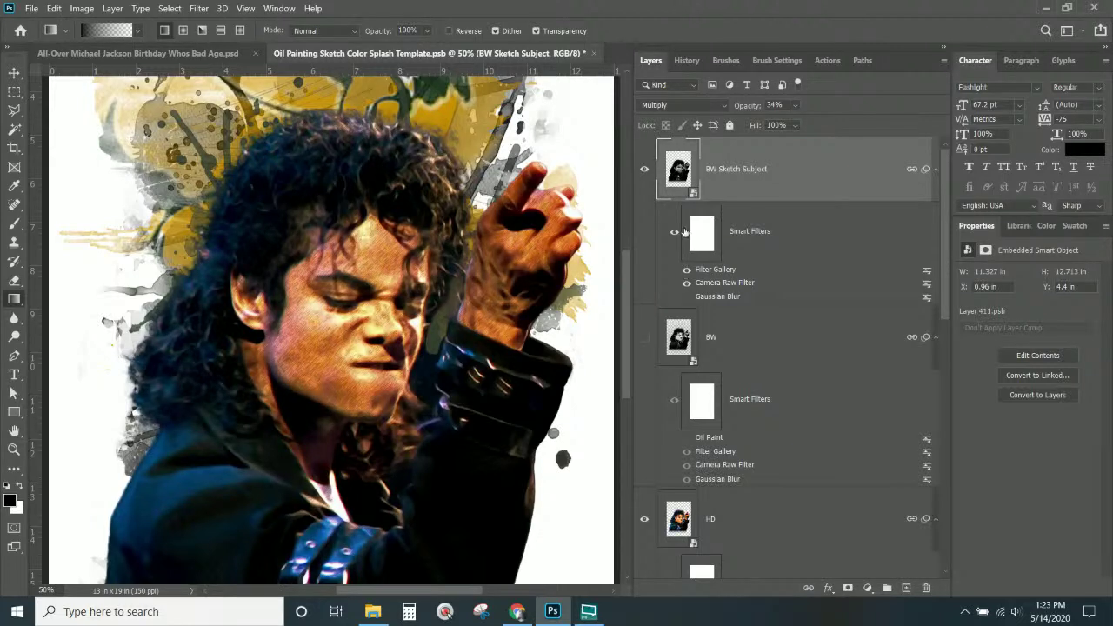
- Raise the blending opacity of the BW Sketch Subject layer's Filter Gallery effect to the maximum
double_click(926, 270)
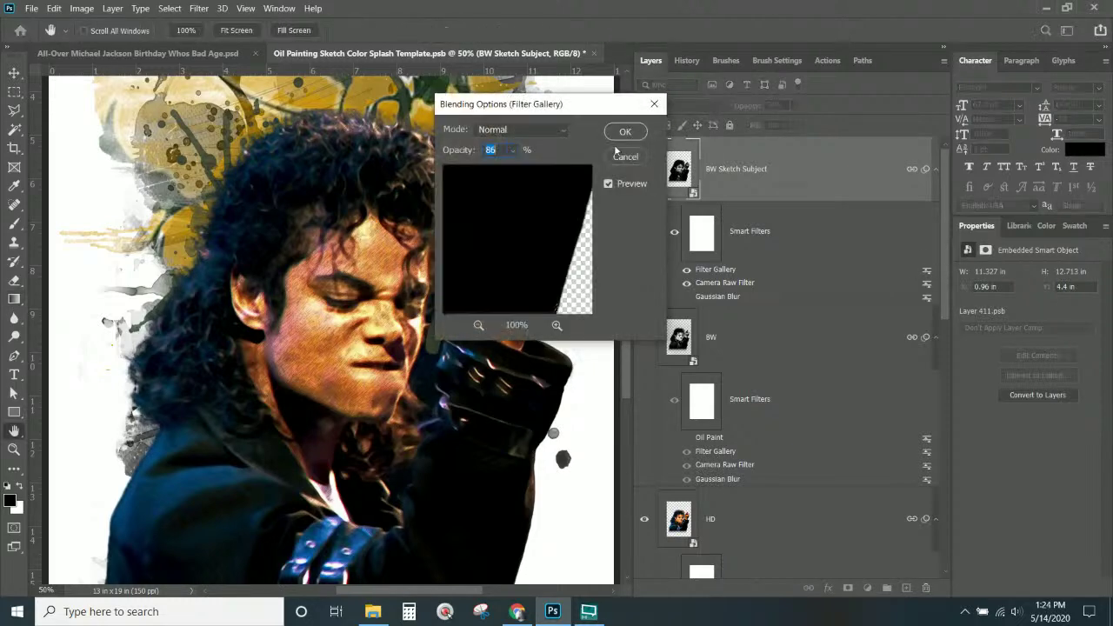
click(511, 152)
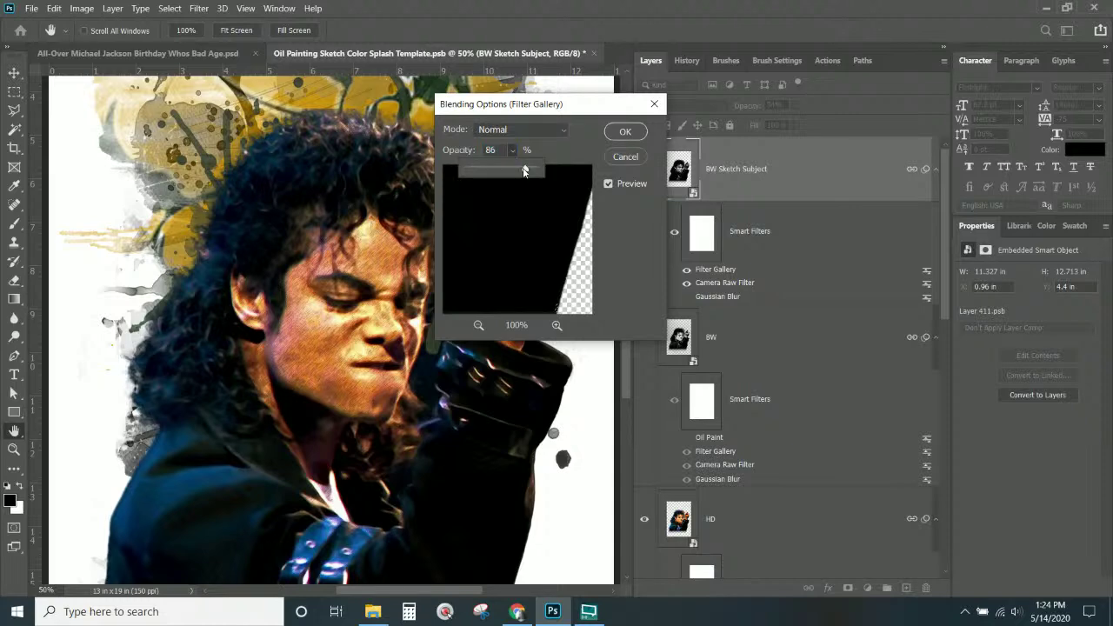
drag(523, 171, 545, 173)
click(622, 133)
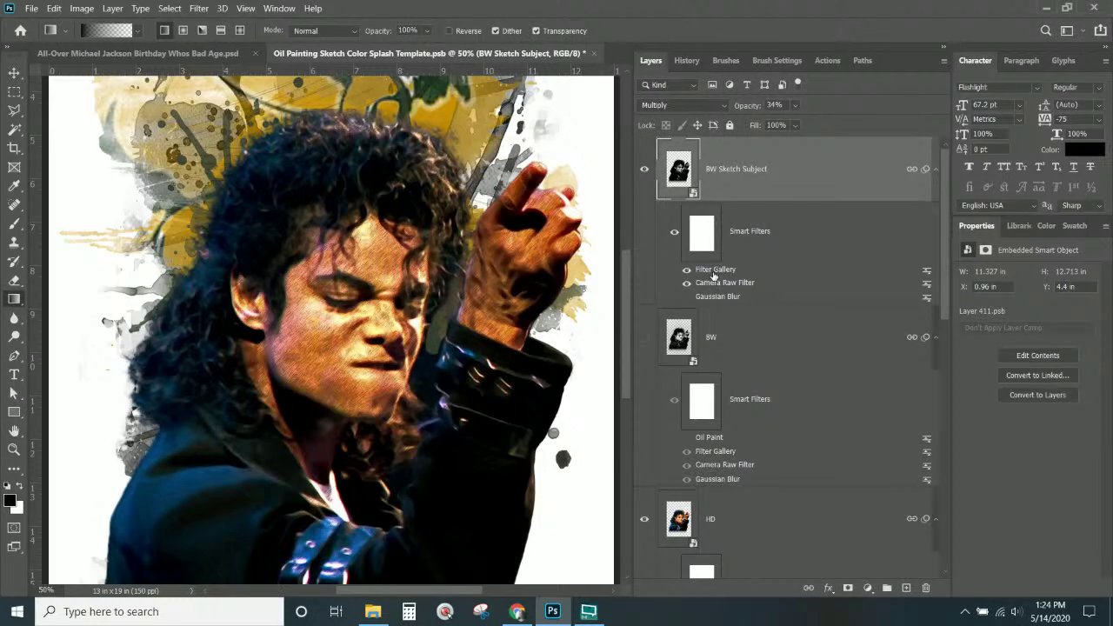
- Increase the Graphic Pen stroke length slightly in the BW Sketch Subject layer's Filter Gallery effect
double_click(895, 272)
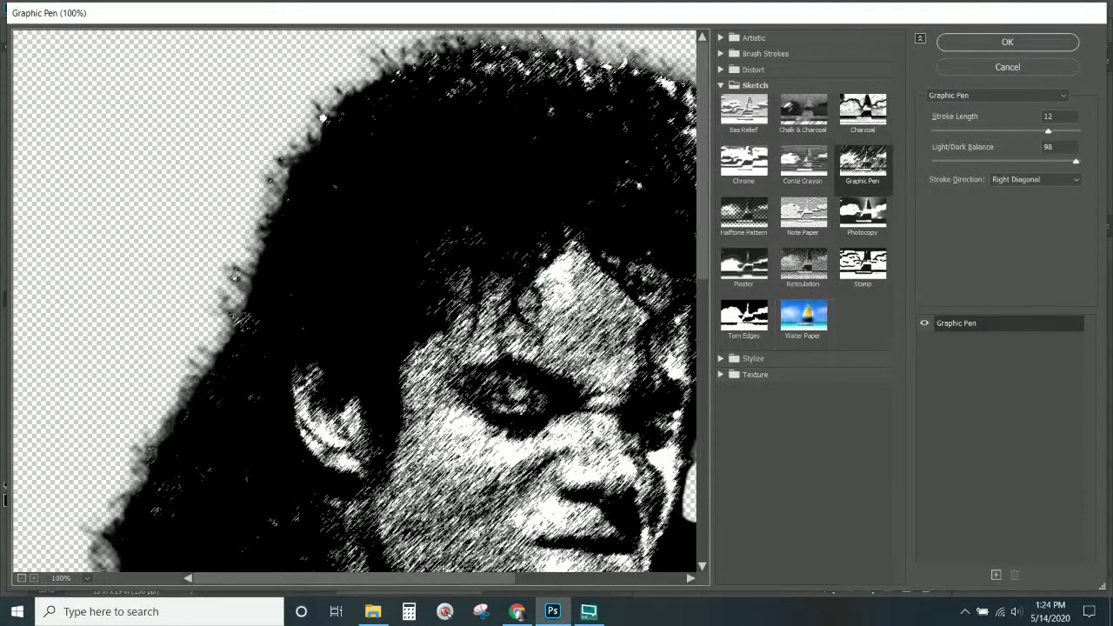
scroll(492, 356, down, 5)
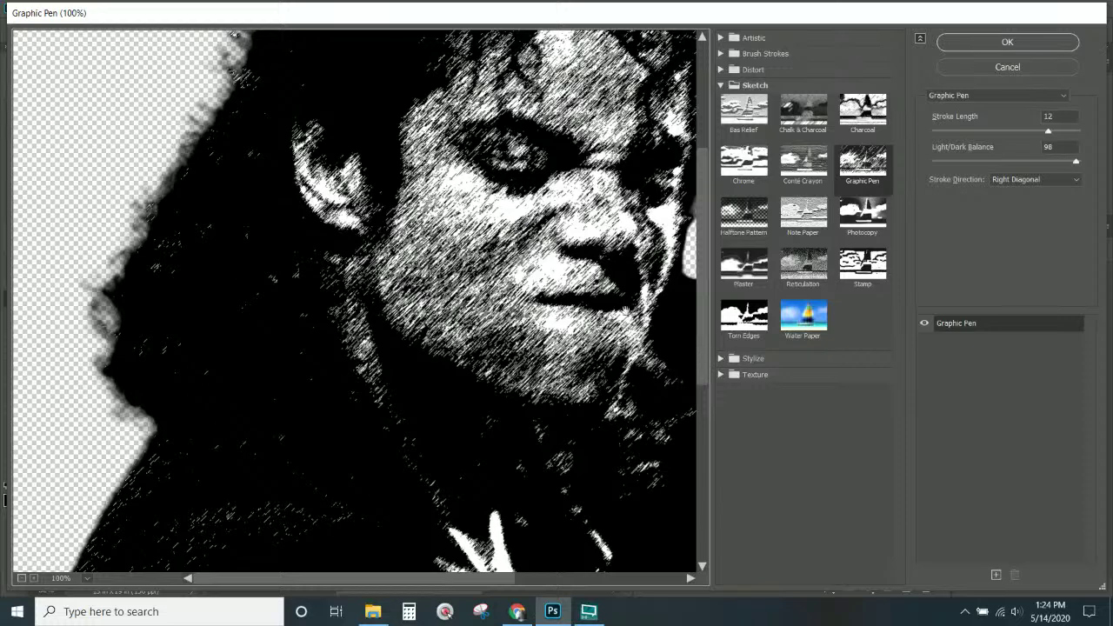
click(1059, 130)
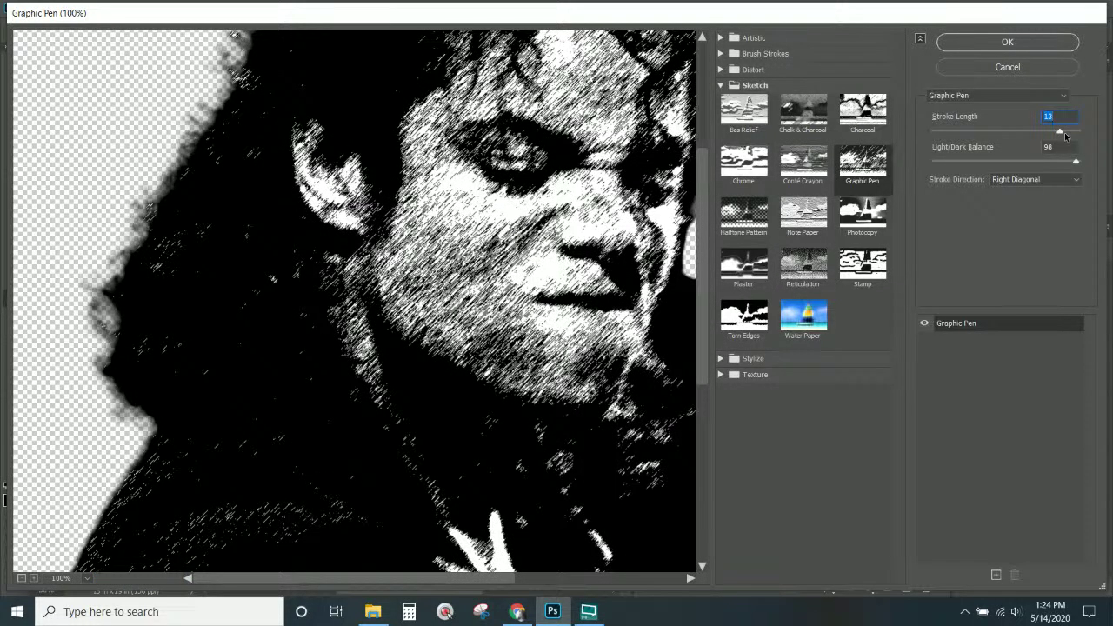
click(1072, 131)
click(1035, 43)
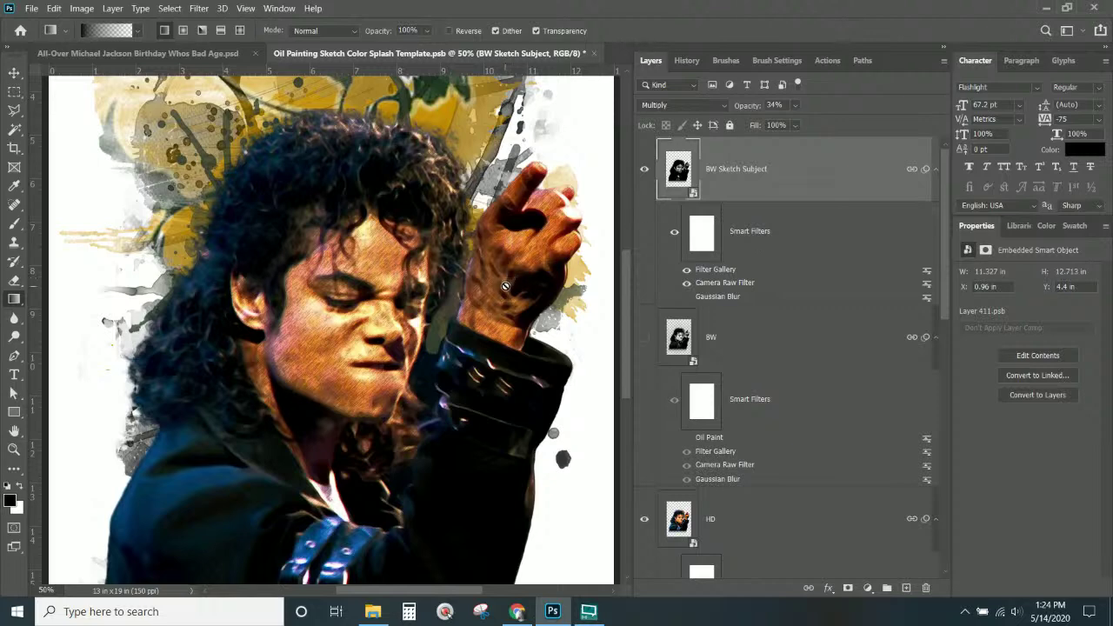
- Show the BW layer and turn off its Camera Raw Filter
scroll(505, 286, down, 1)
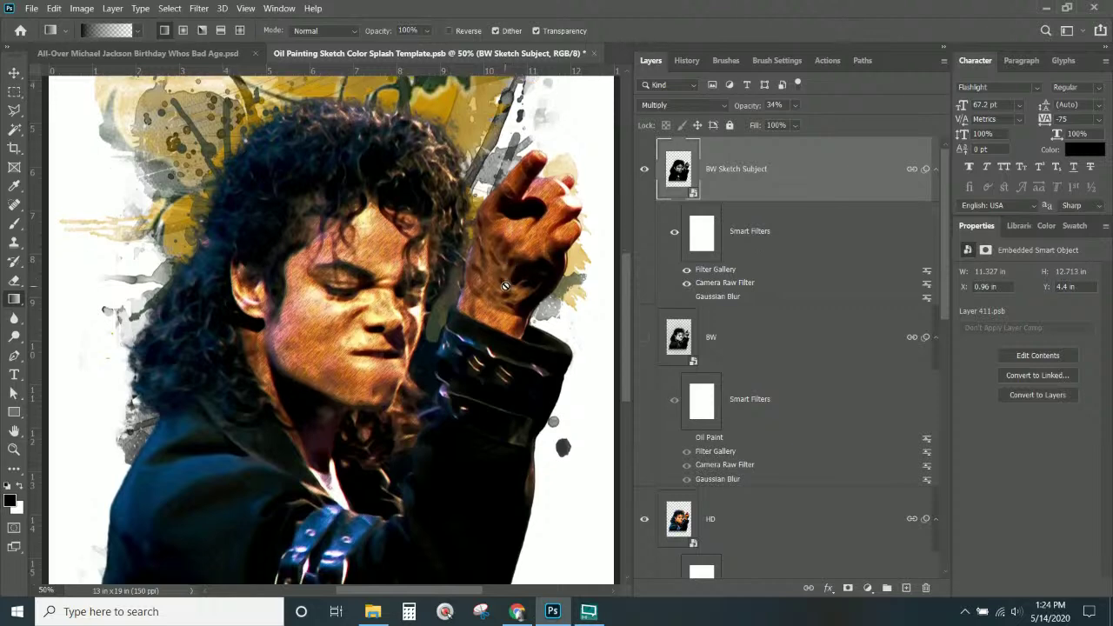
click(644, 339)
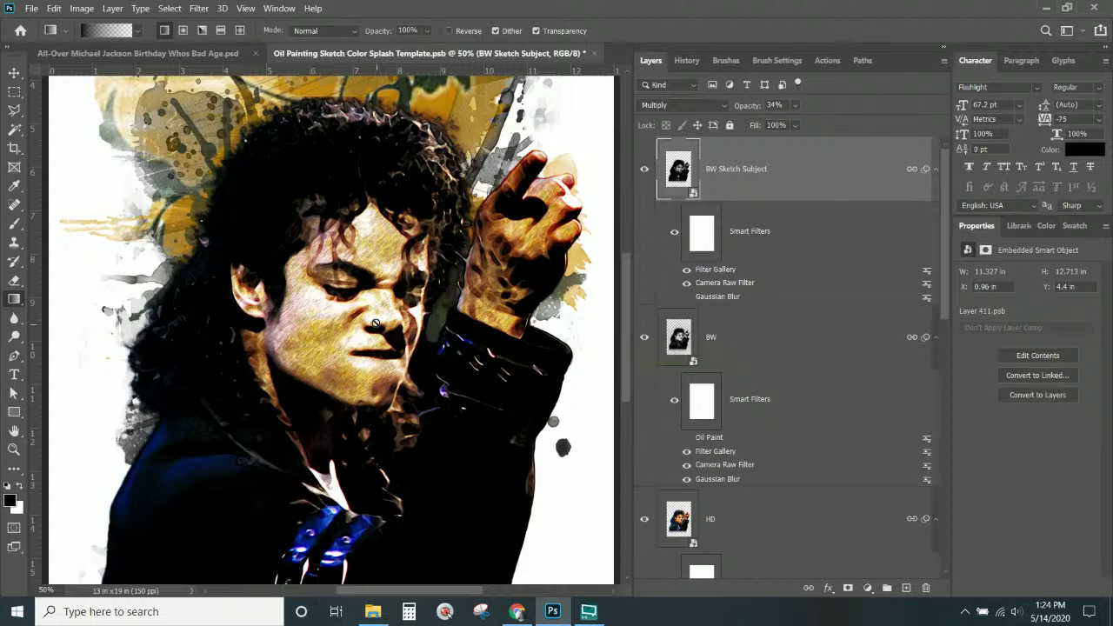
click(701, 337)
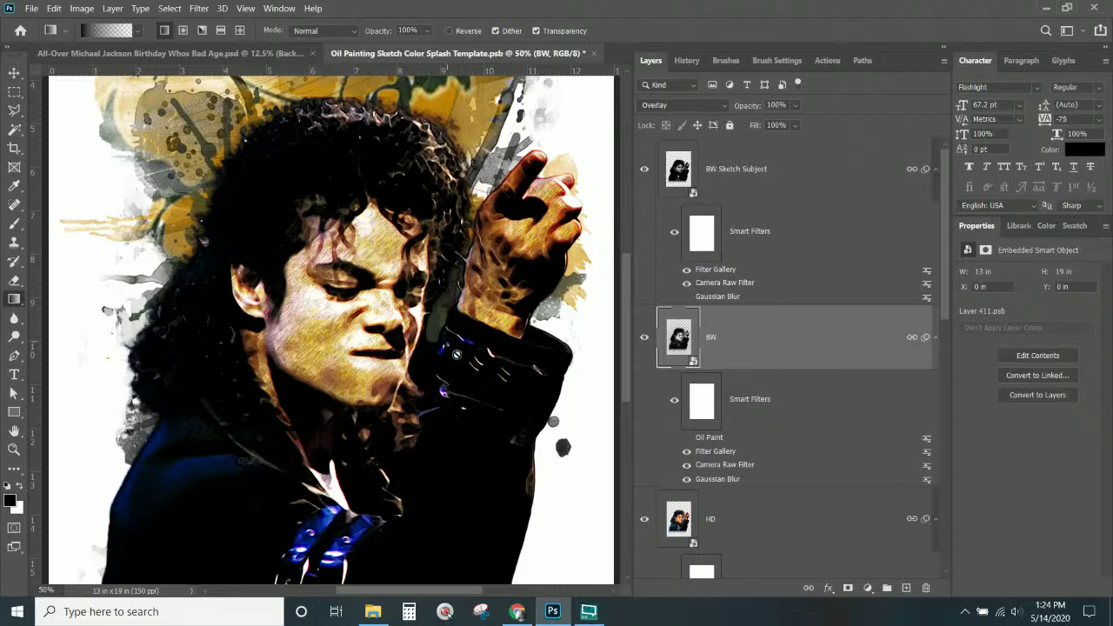
click(686, 465)
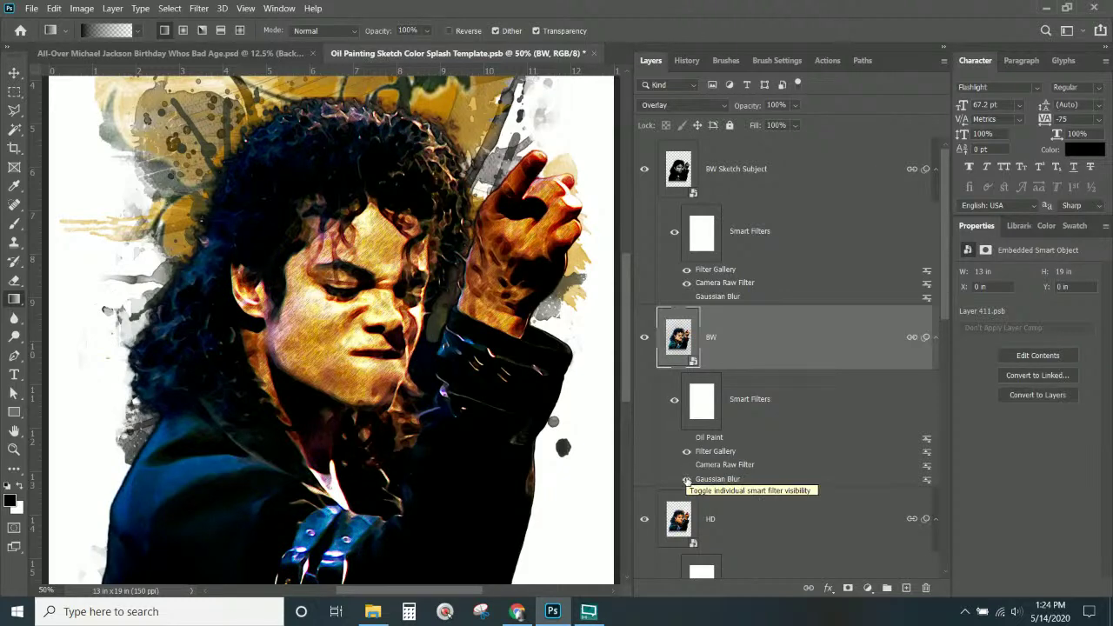
- Toggle the BW layer's Gaussian Blur and Filter Gallery effects off and back on to compare the figure
click(686, 479)
click(687, 479)
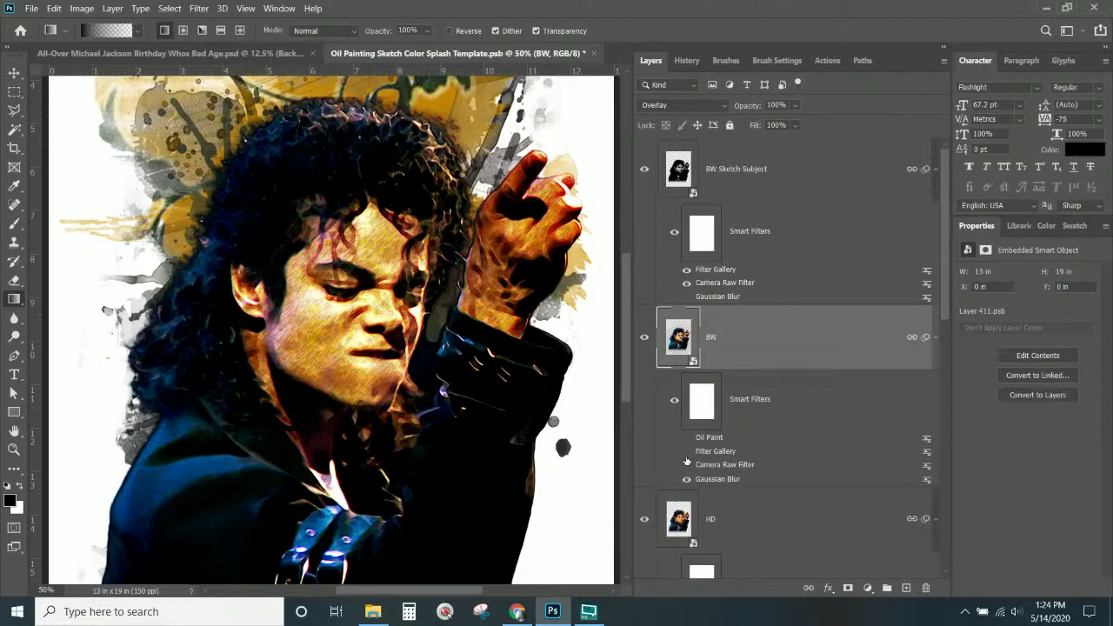
click(686, 463)
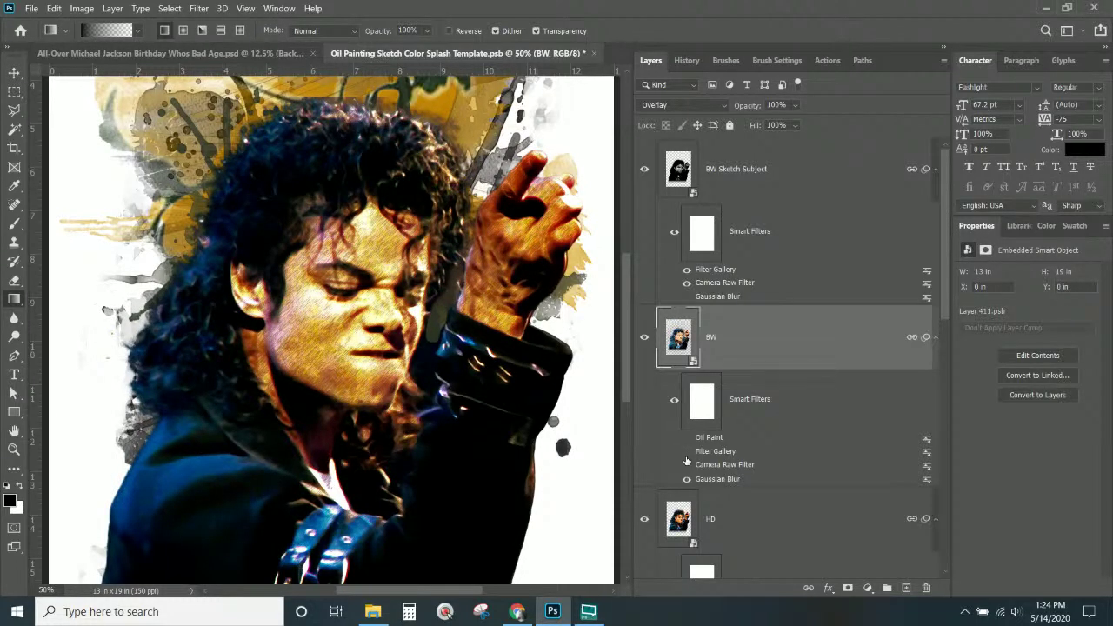
click(686, 451)
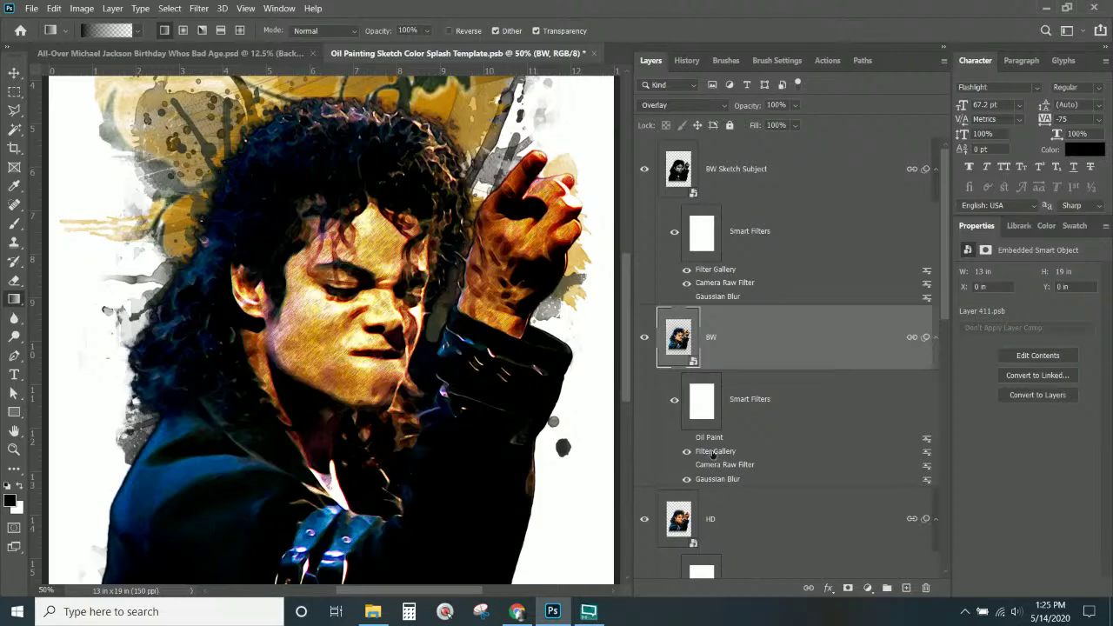
- Set the BW layer's Glowing Edges effect to Edge Width 3, Edge Brightness 15 and Smoothness 13
double_click(712, 453)
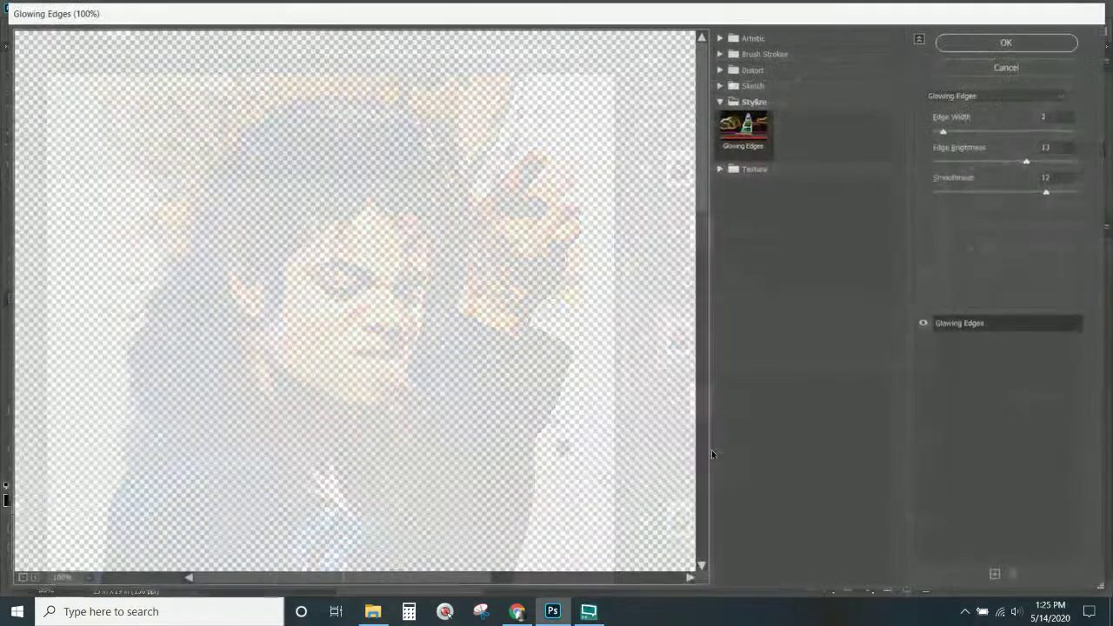
scroll(473, 375, down, 10)
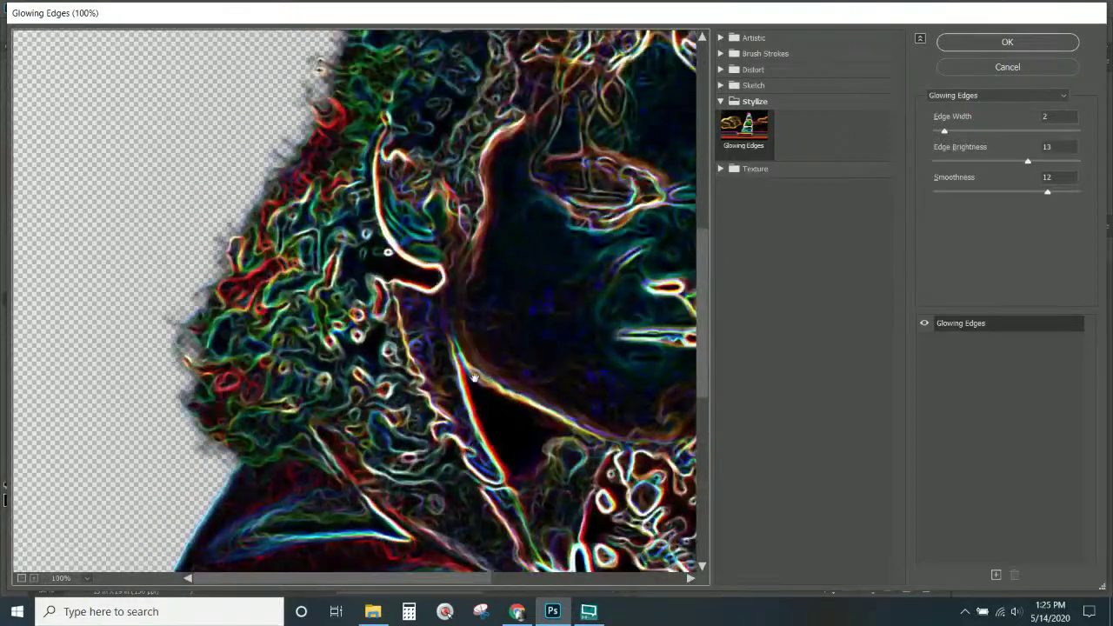
scroll(474, 376, up, 2)
click(956, 130)
click(1042, 162)
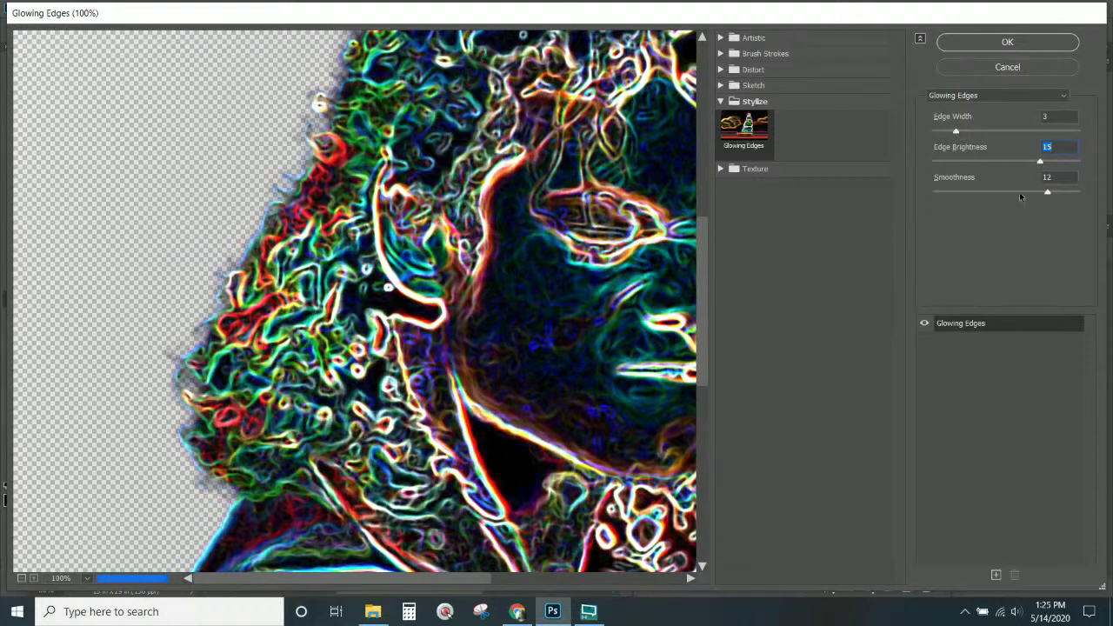
click(1057, 192)
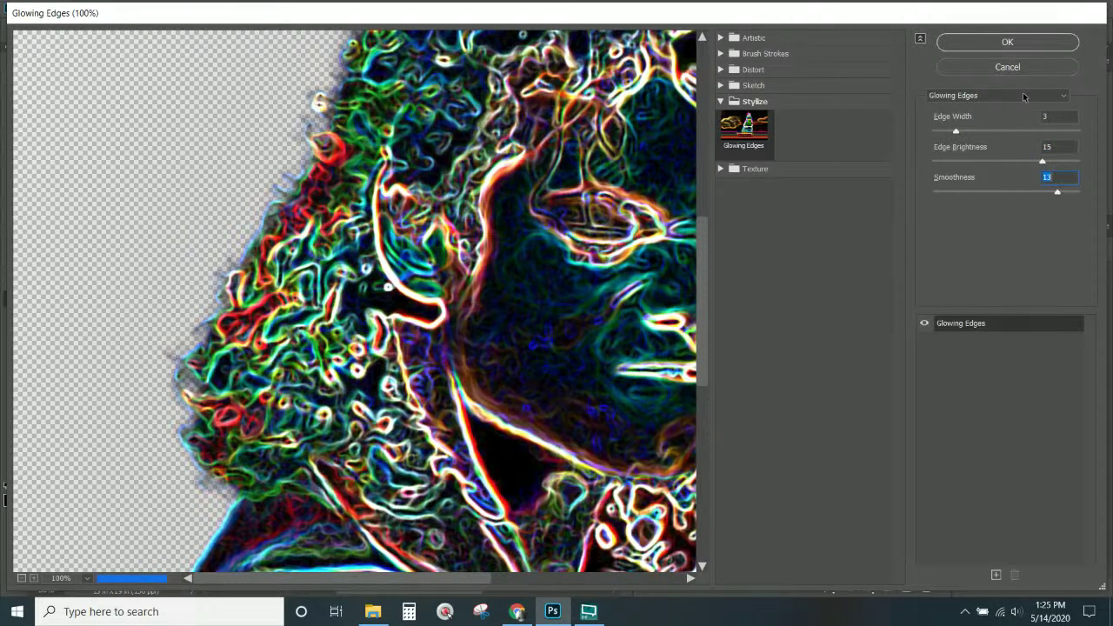
click(1004, 41)
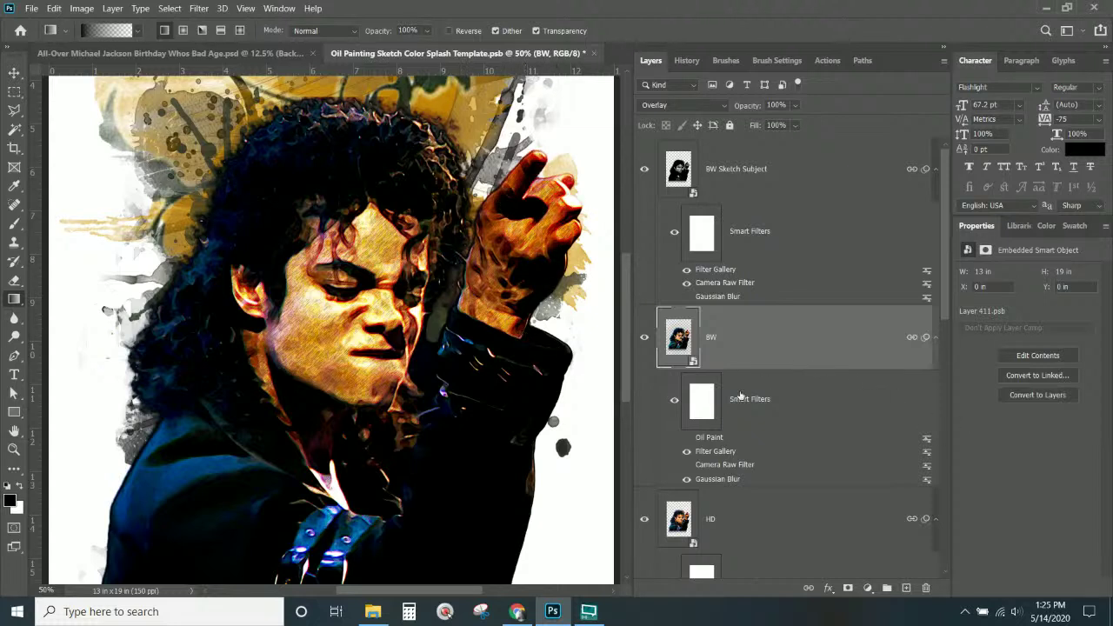
- Compare the figure with the BW layer's Oil Paint filter on and off, leaving the filter off
scroll(682, 439, down, 2)
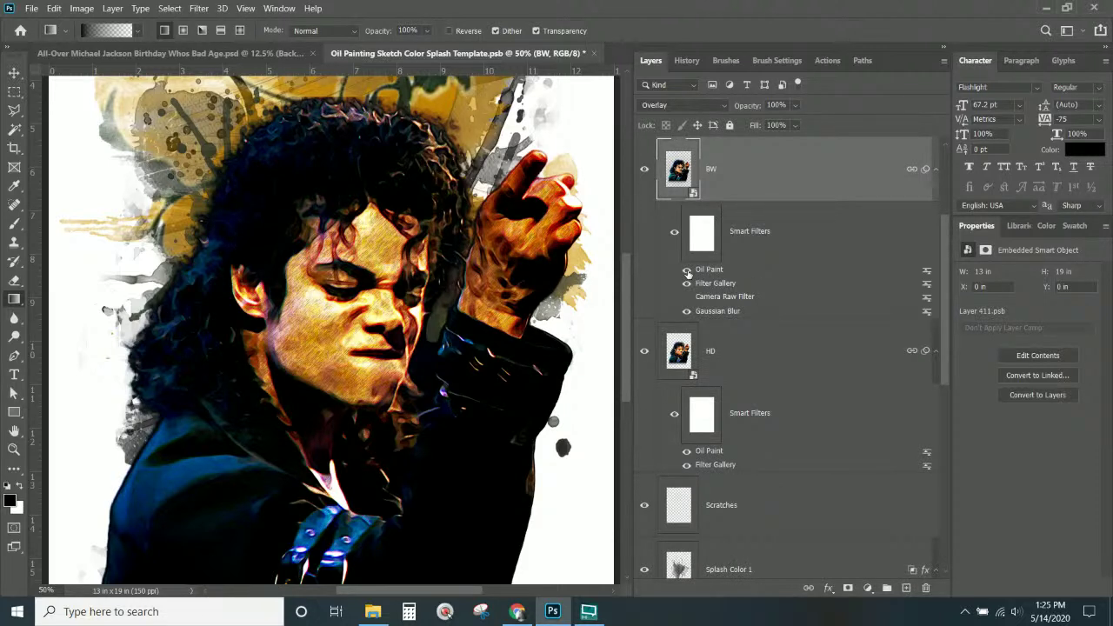
click(687, 271)
scroll(704, 321, down, 3)
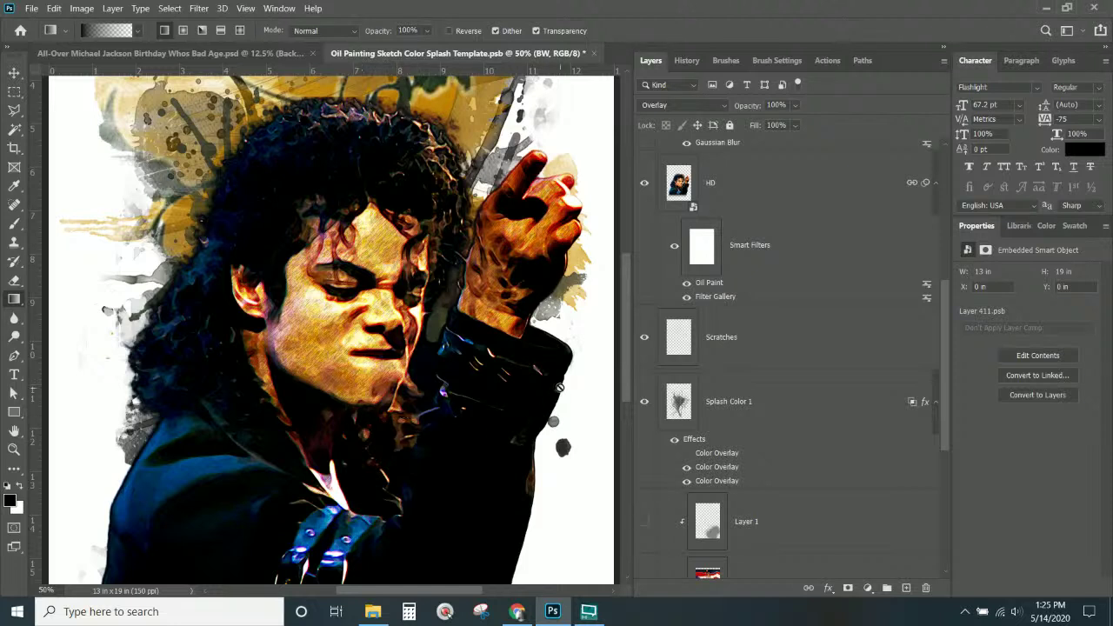
scroll(391, 365, down, 2)
scroll(313, 334, down, 2)
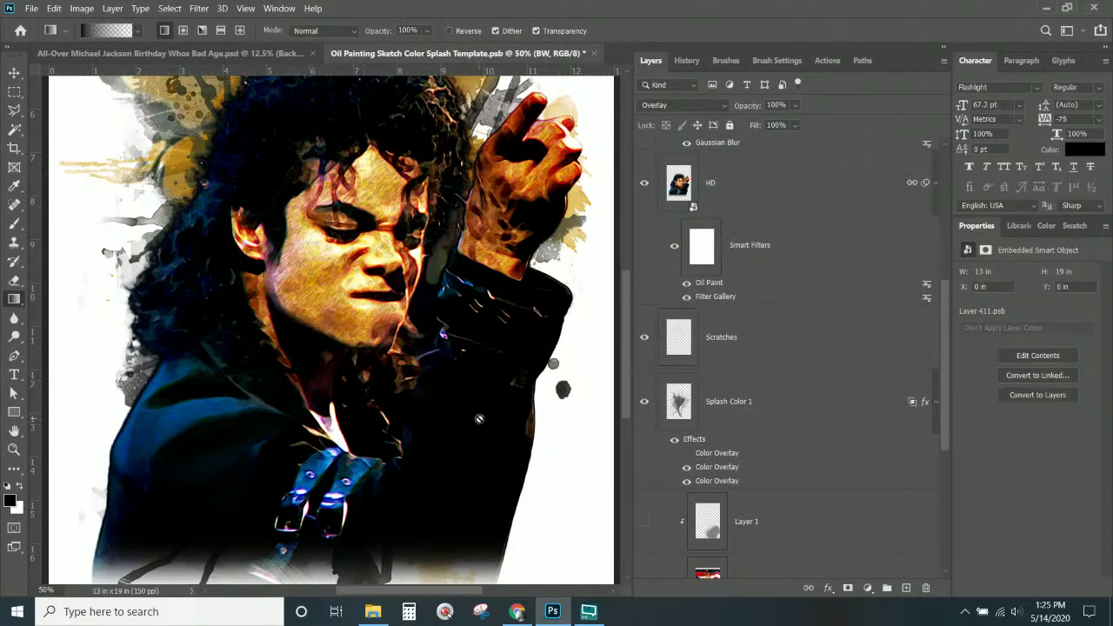
scroll(478, 419, up, 2)
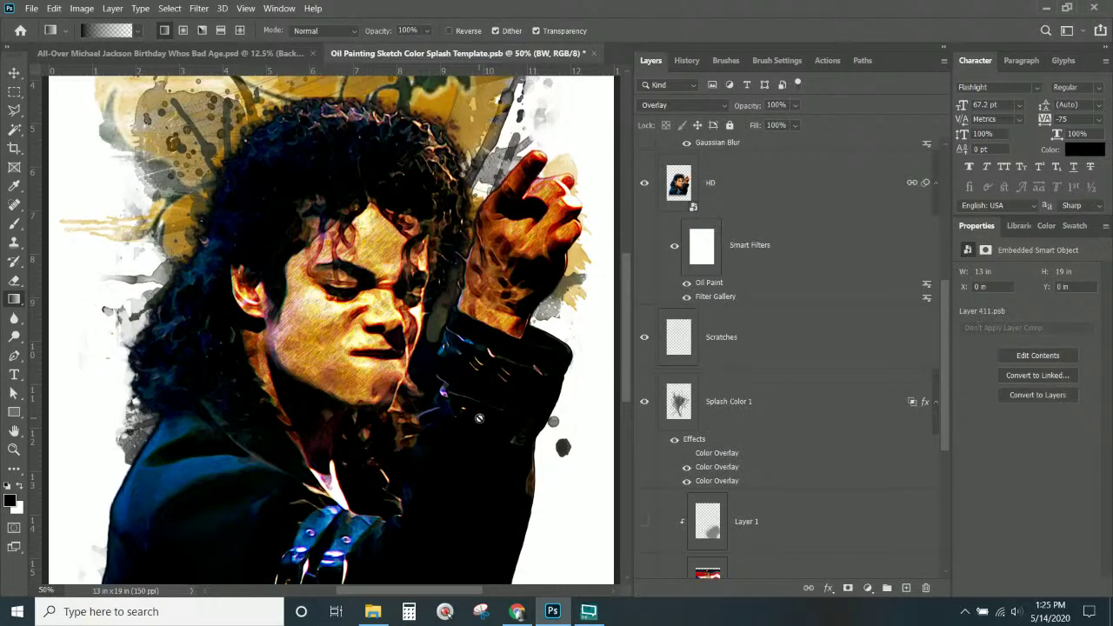
- Copy the BW Sketch Subject, BW and HD layers from the template into the All-Over Michael Jackson Birthday Whos Bad Age document
key(ctrl+minus)
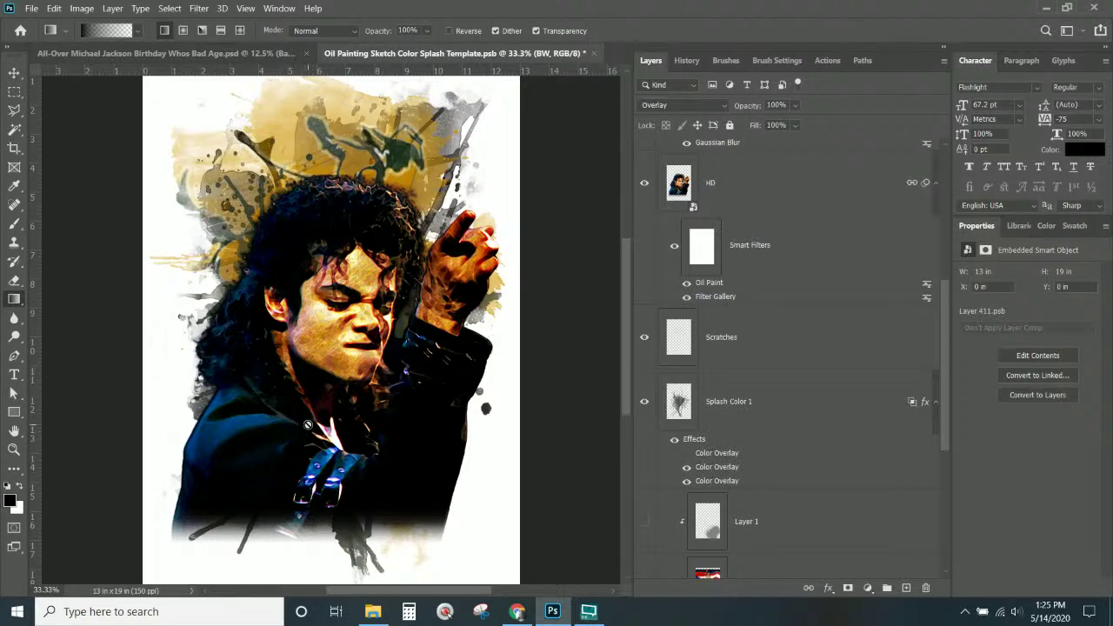
click(12, 74)
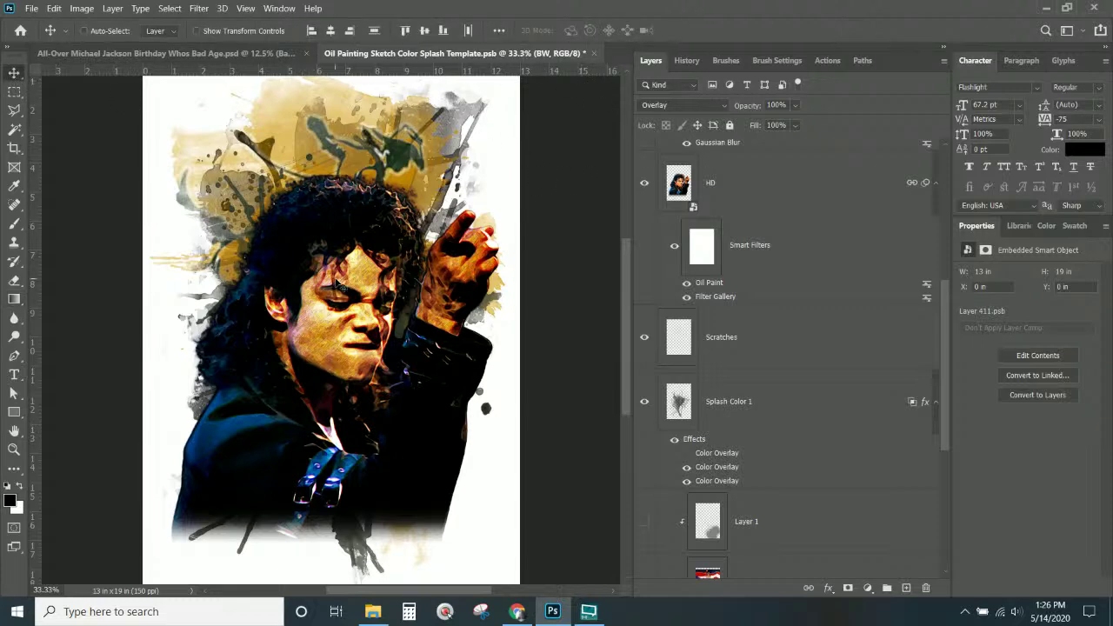
mouse_move(362, 254)
mouse_down()
mouse_move(373, 206)
mouse_move(287, 122)
mouse_move(174, 53)
mouse_move(320, 262)
mouse_up()
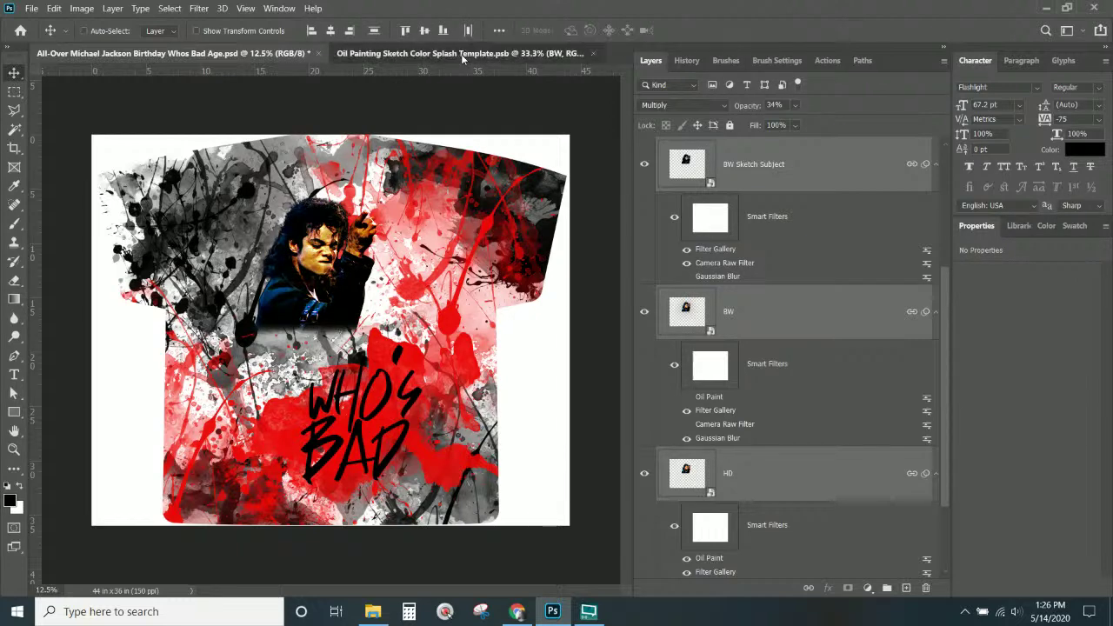
- Close the Oil Painting Sketch Color Splash Template without saving its changes
click(461, 54)
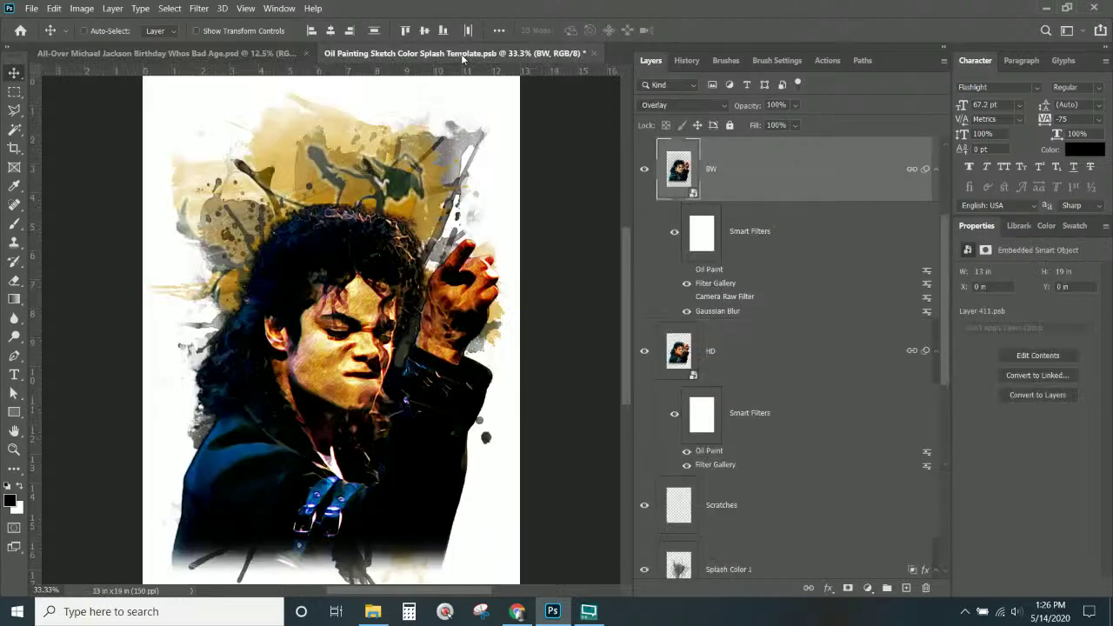
click(595, 54)
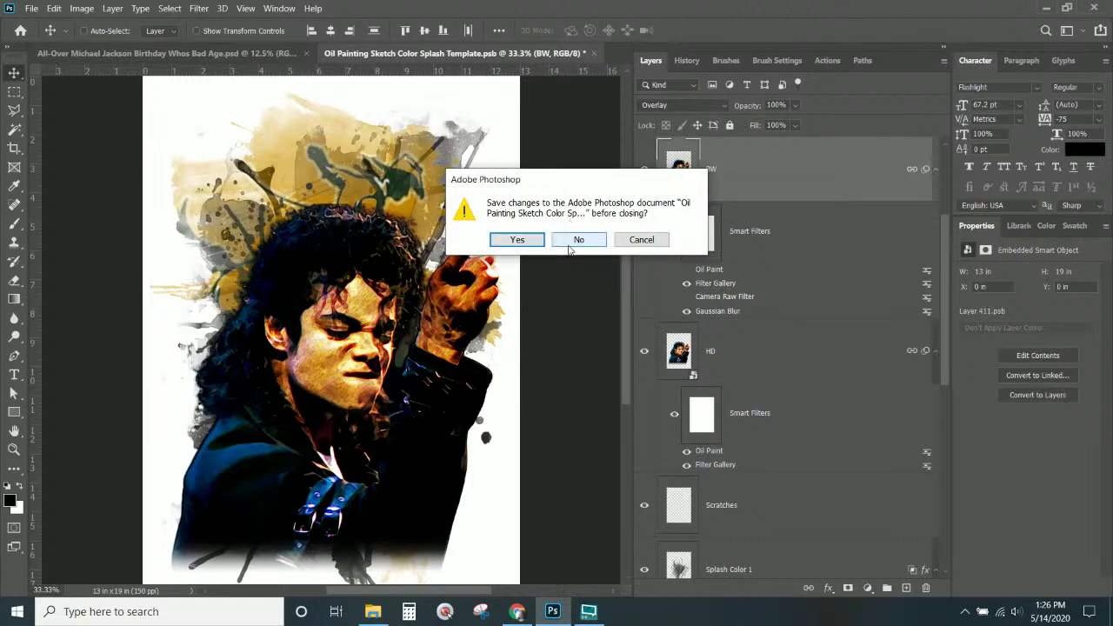
click(569, 242)
- Scale the figure layers to about 116%, place them at the shirt's lower left beside WHO'S BAD, and show the TurnOFF4Printing layer
mouse_move(349, 311)
mouse_down()
mouse_move(330, 418)
mouse_move(343, 470)
mouse_move(322, 431)
mouse_move(328, 360)
mouse_up()
key(ctrl+t)
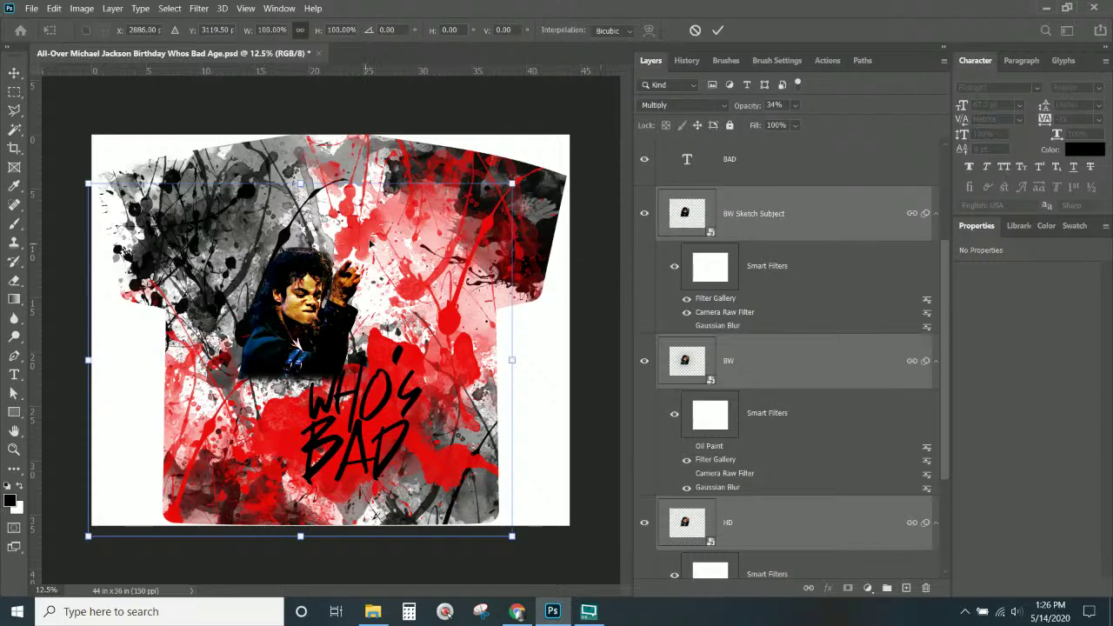
drag(512, 183, 579, 129)
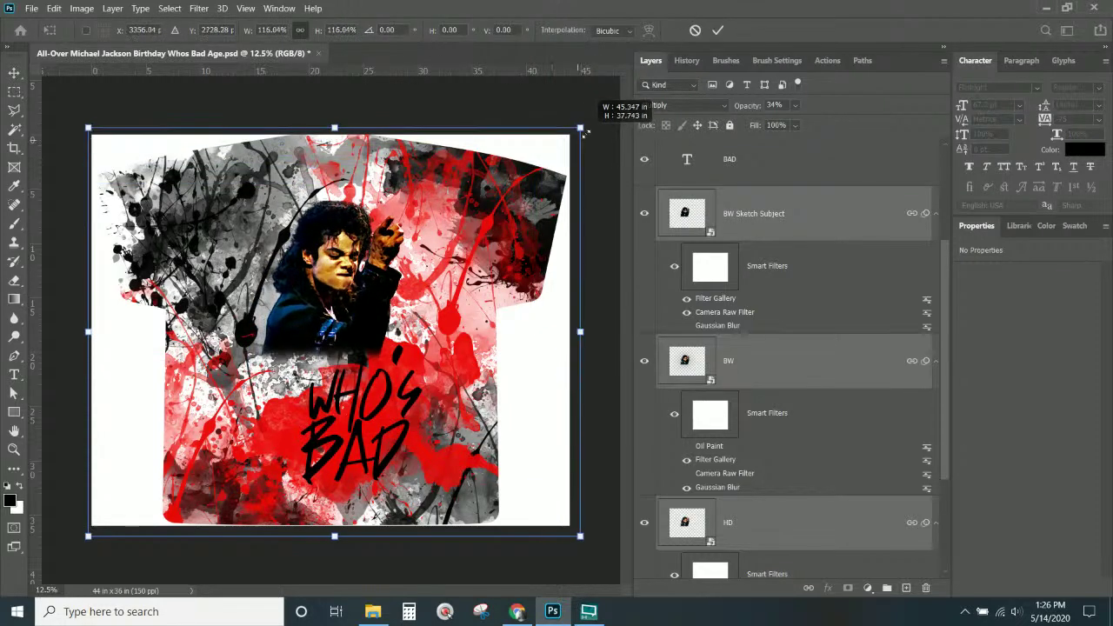
drag(329, 315, 251, 434)
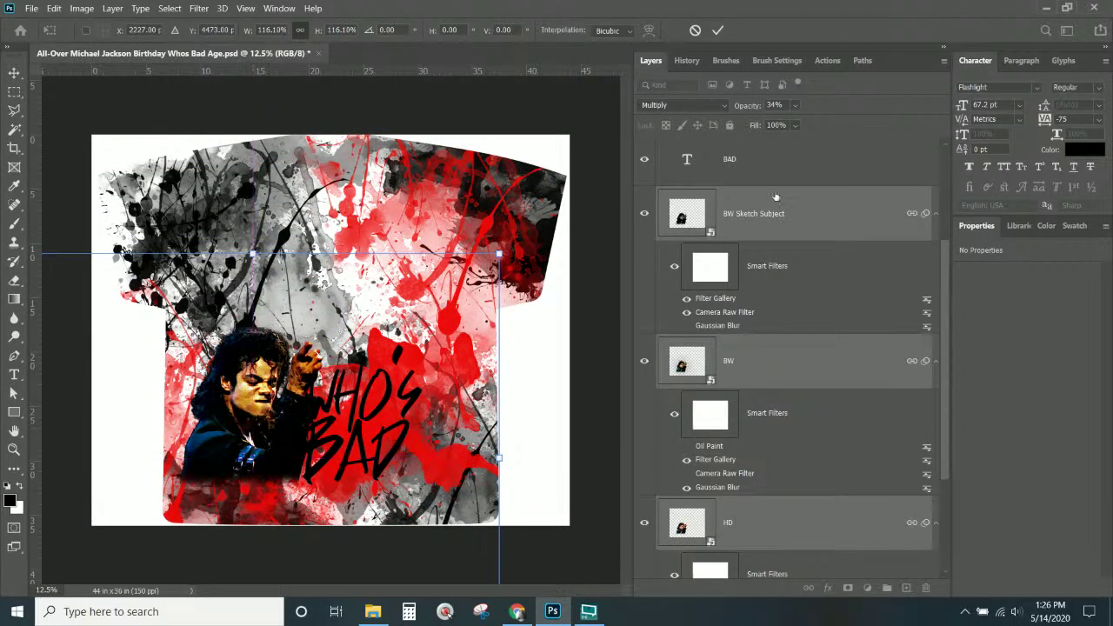
scroll(785, 216, up, 3)
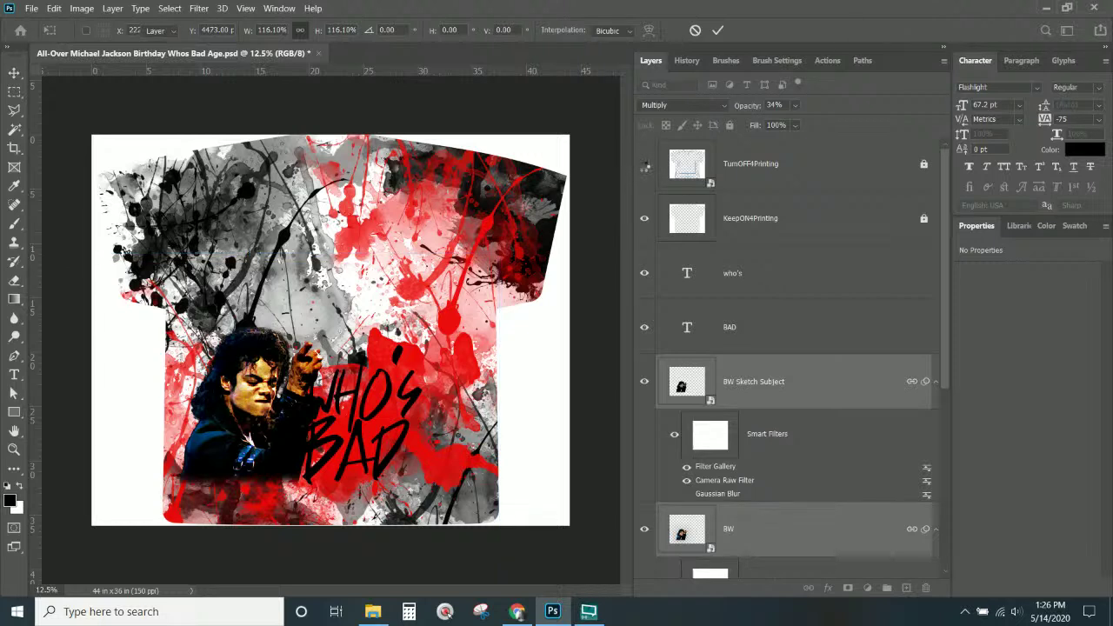
key(Return)
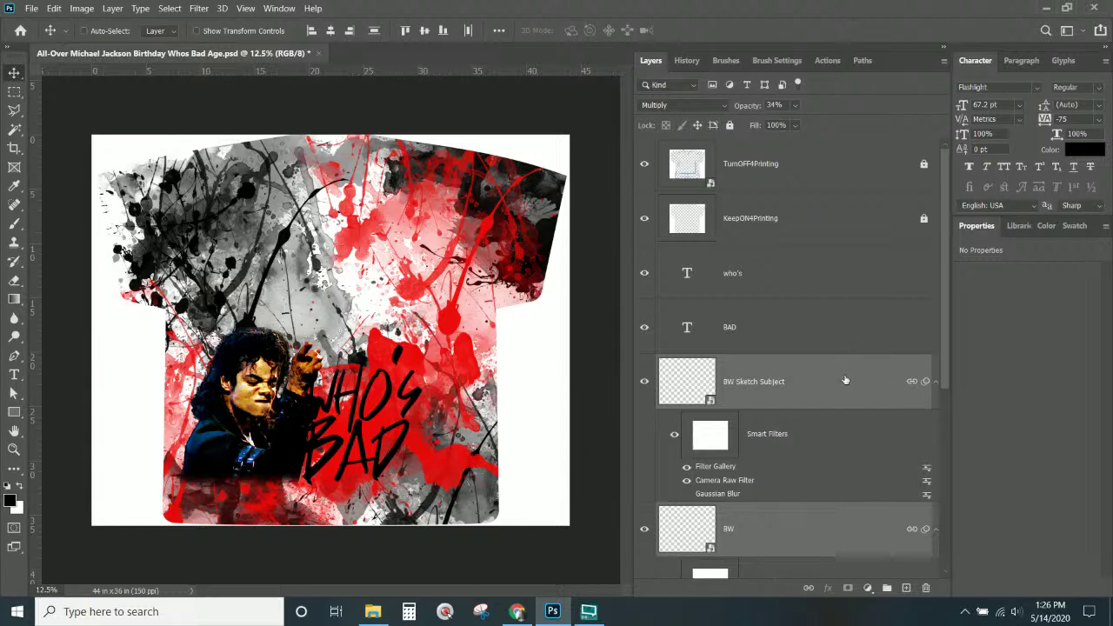
- Group the BW Sketch Subject, BW and HD layers together
scroll(845, 380, down, 5)
scroll(845, 374, up, 4)
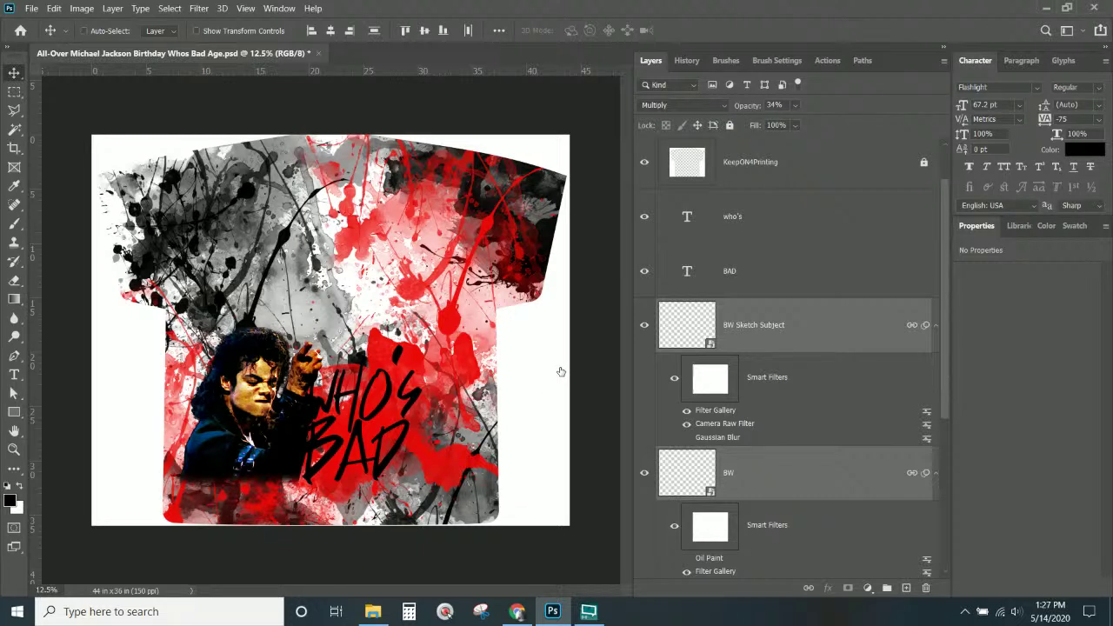
scroll(820, 325, down, 4)
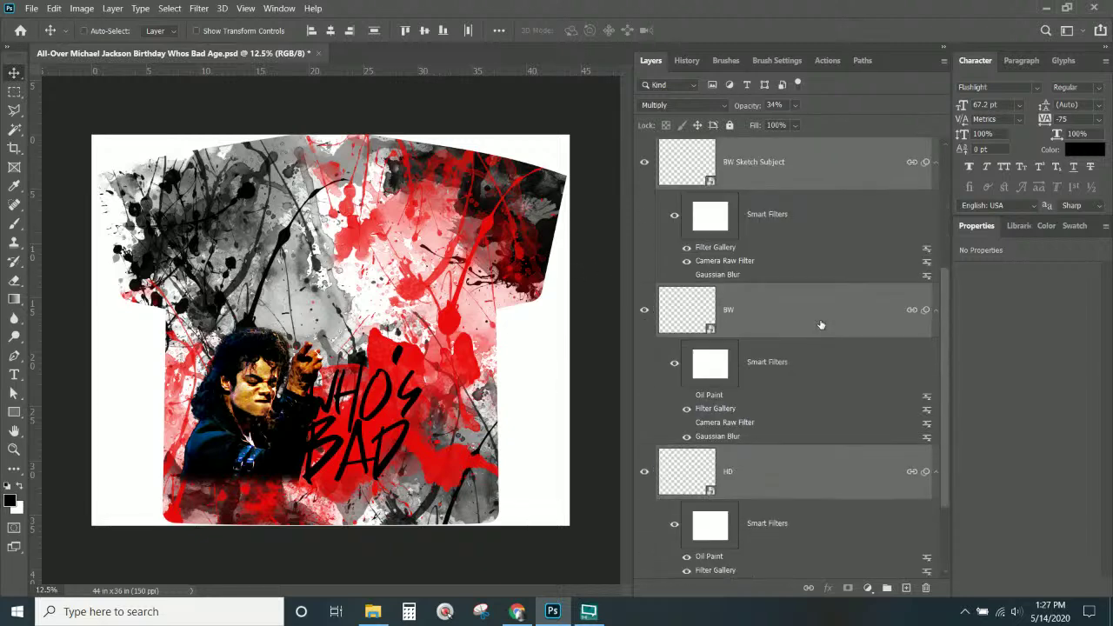
scroll(820, 324, up, 4)
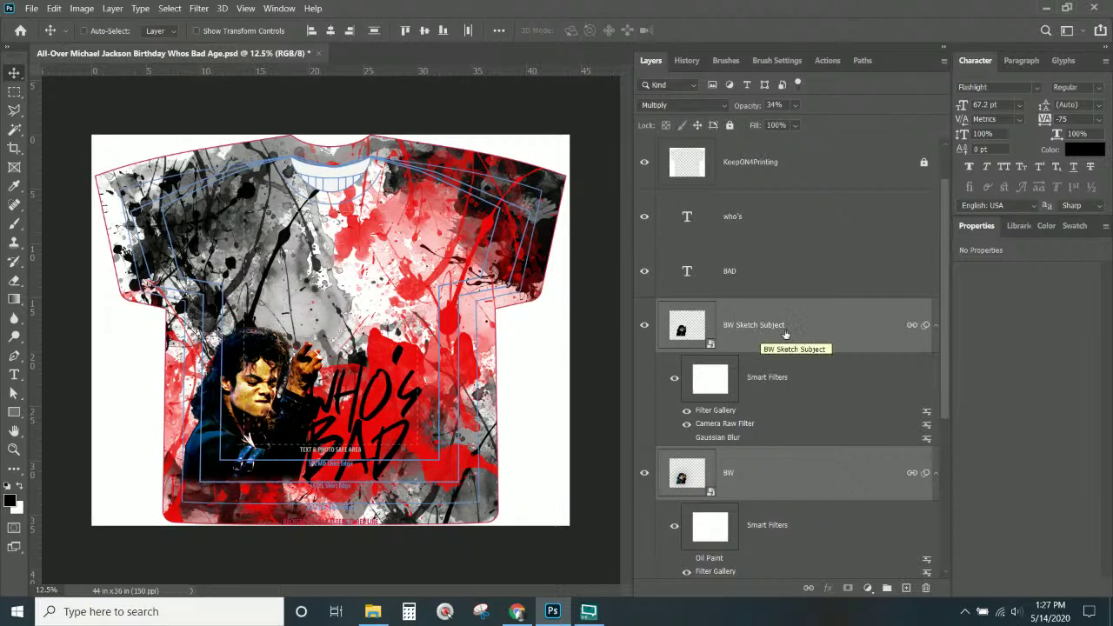
scroll(785, 335, down, 5)
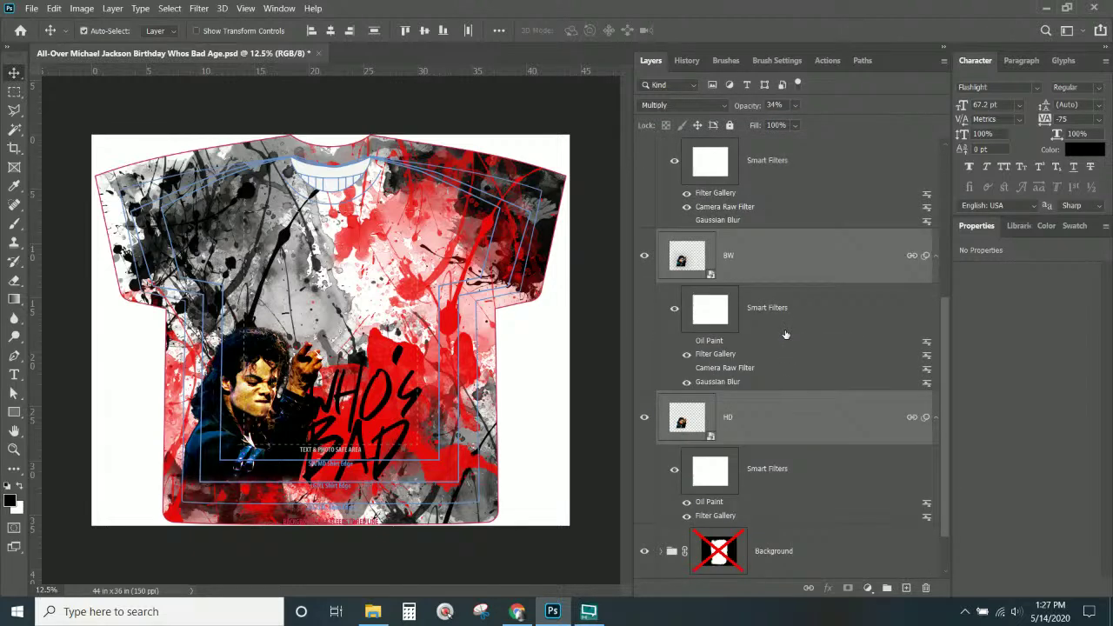
key(ctrl+g)
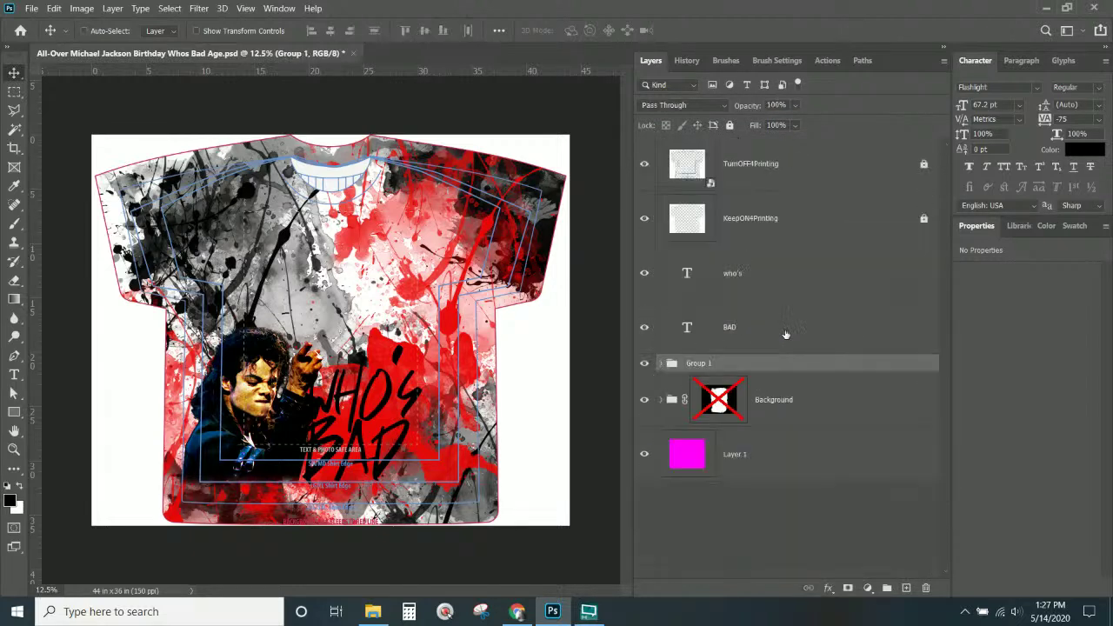
click(444, 611)
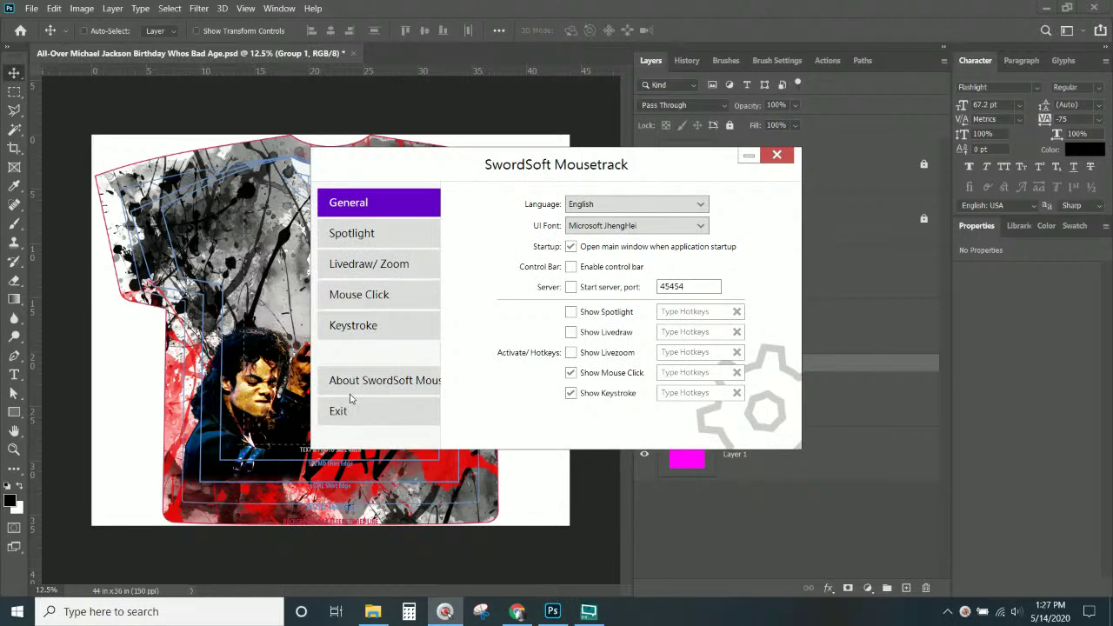
click(776, 155)
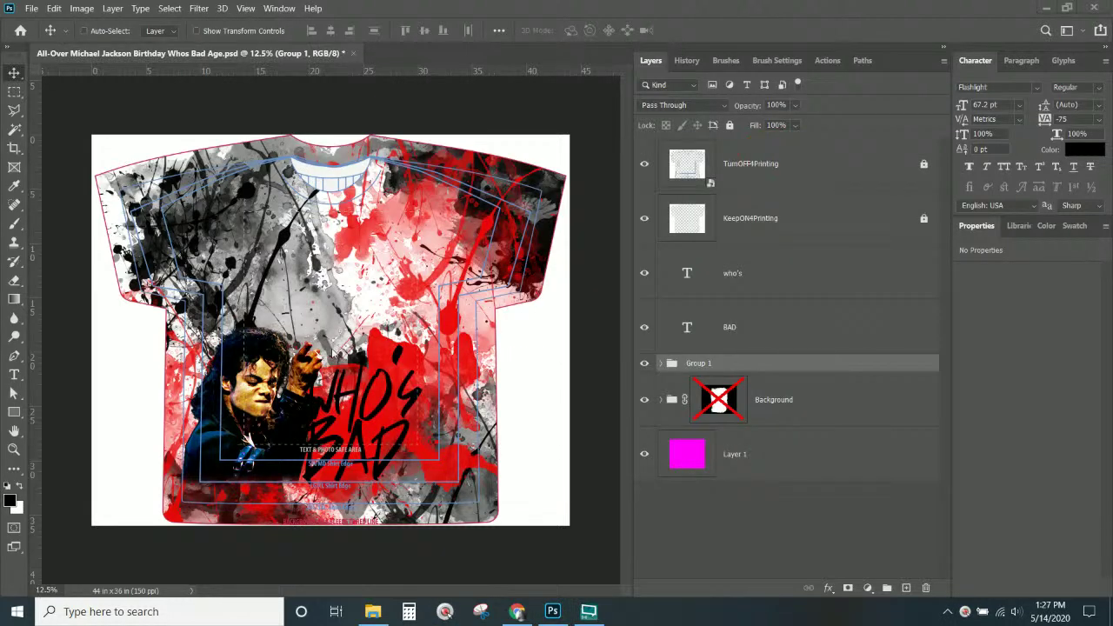
- Add a Hue/Saturation adjustment layer at the top of Group 1 and shift its hue to about -8
key(ctrl)
key(ctrl+KP_Add)
key(ctrl+KP_Add)
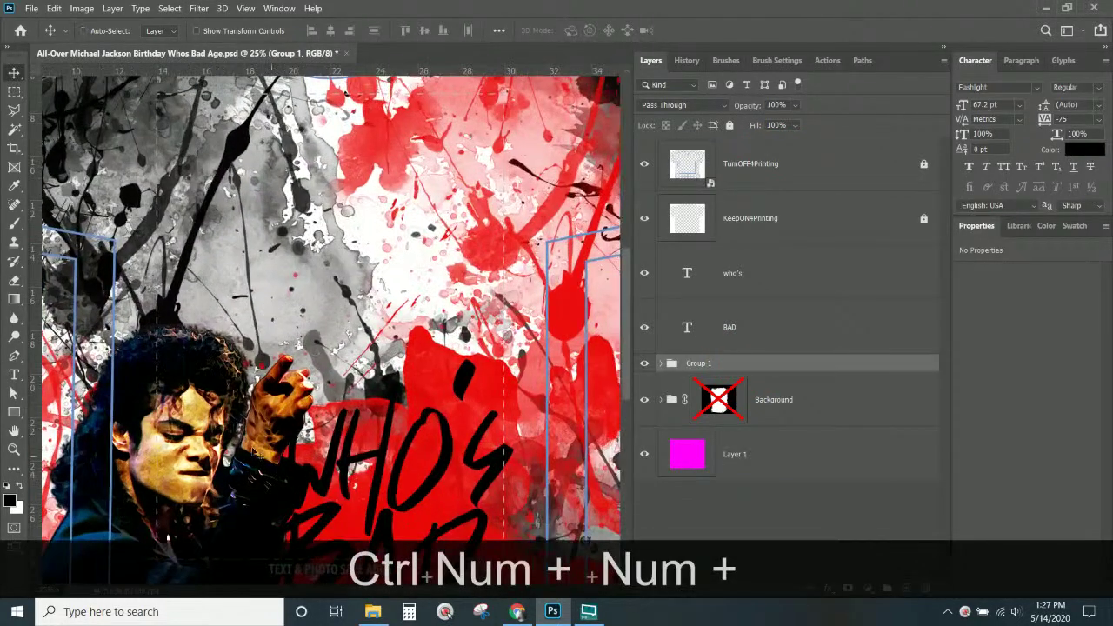
scroll(290, 482, down, 2)
scroll(130, 381, down, 1)
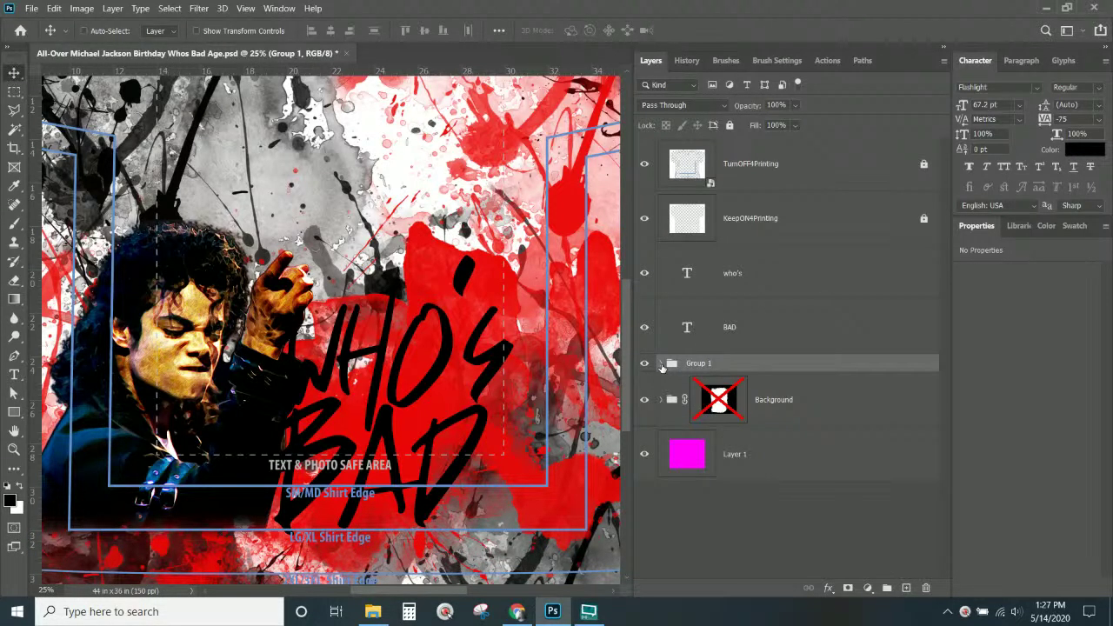
click(661, 363)
scroll(662, 369, down, 4)
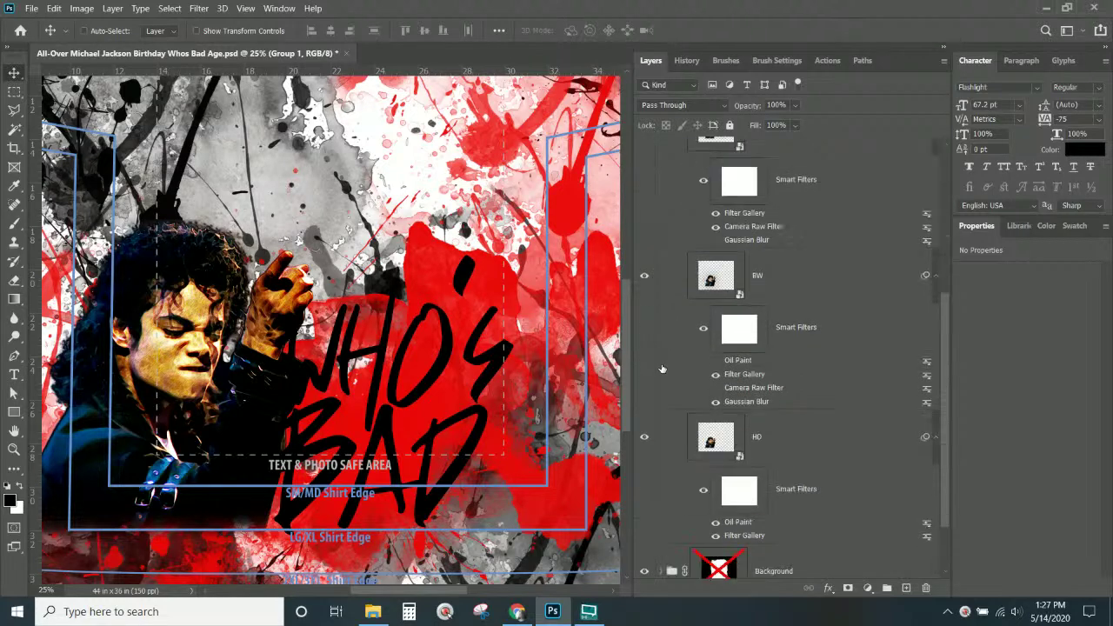
scroll(662, 369, up, 3)
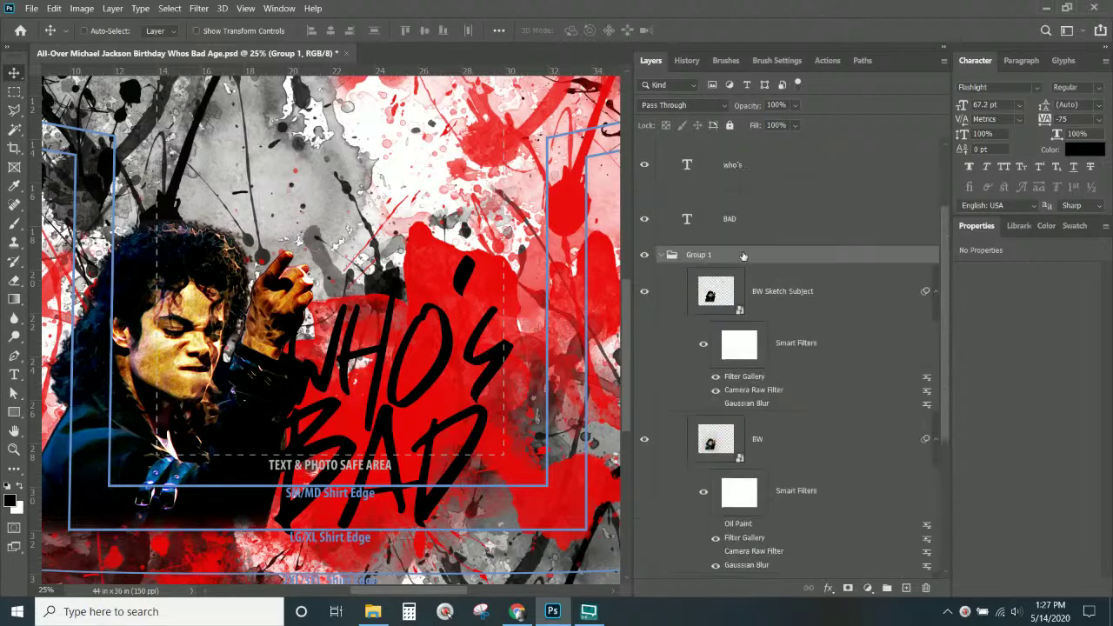
click(112, 8)
mouse_move(186, 188)
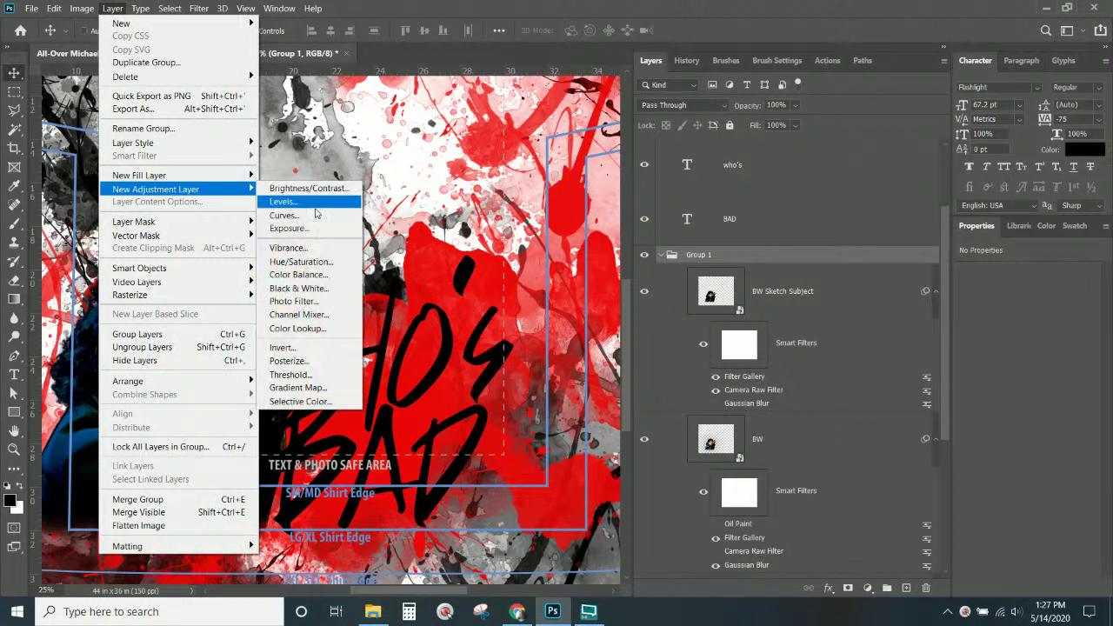
click(315, 260)
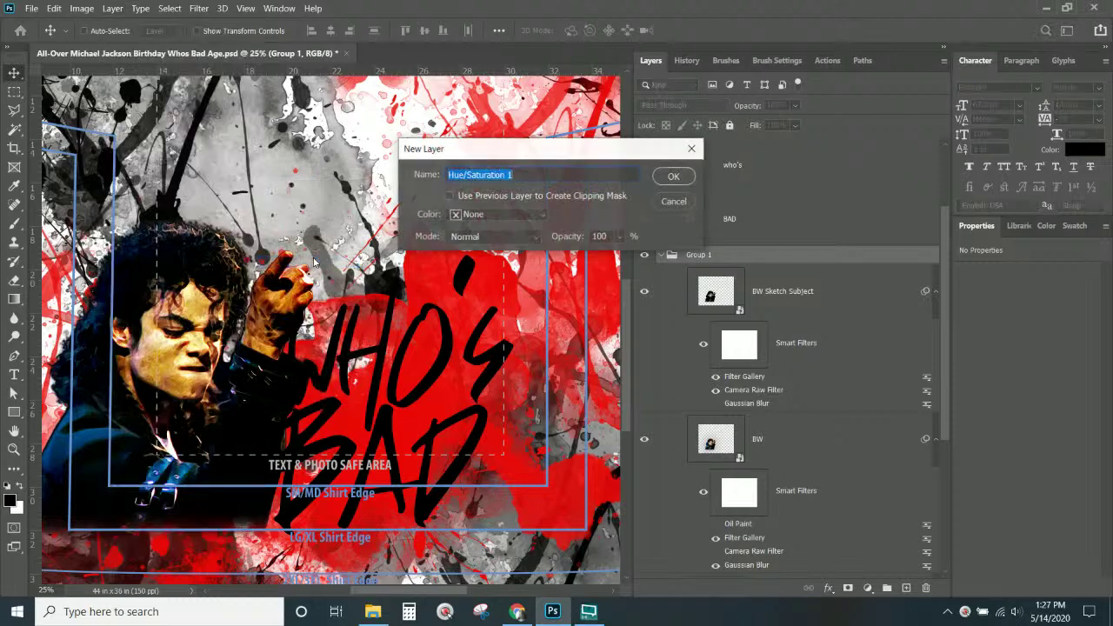
click(674, 177)
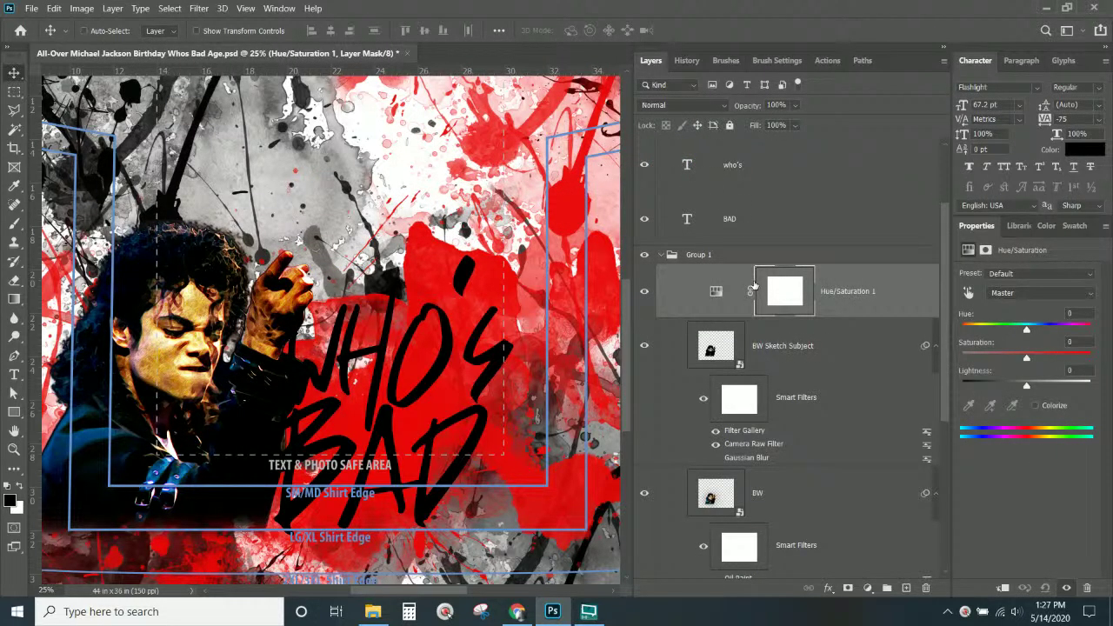
mouse_move(1026, 330)
mouse_down()
mouse_move(1047, 332)
mouse_move(1023, 331)
mouse_move(1022, 342)
mouse_up()
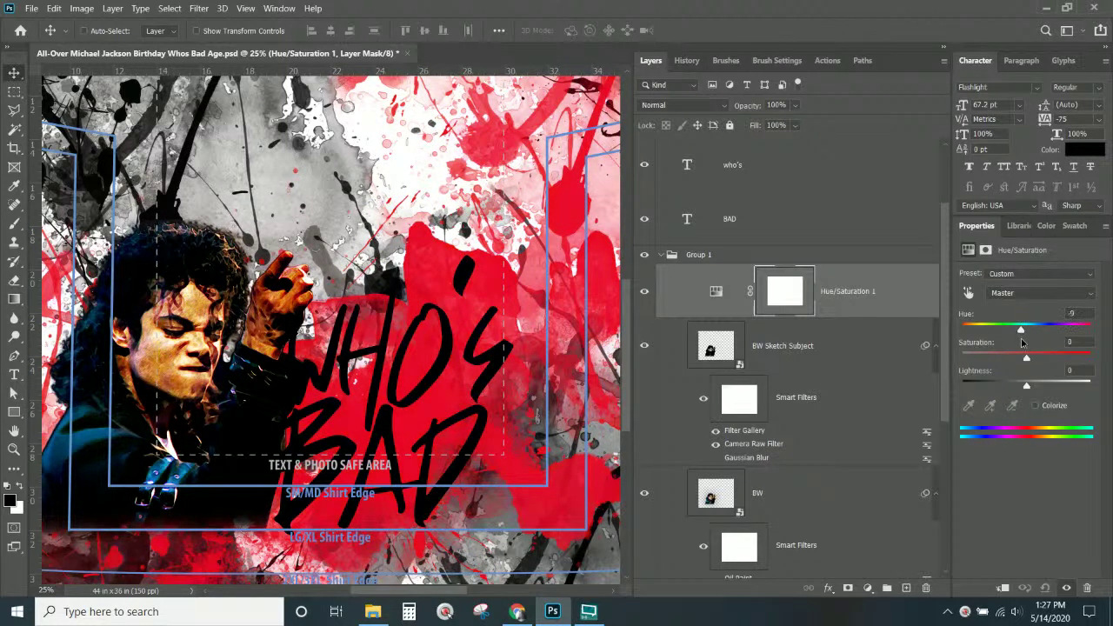
- Move the Hue/Saturation 1 layer out above Group 1 and clip it to the group
drag(886, 288, 874, 247)
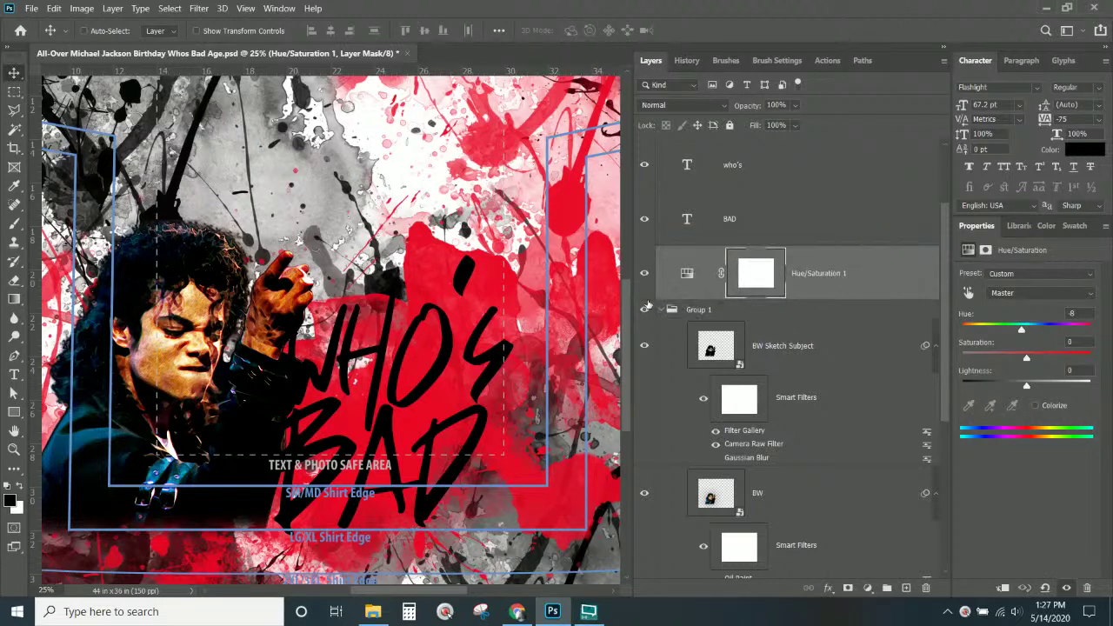
right_click(873, 282)
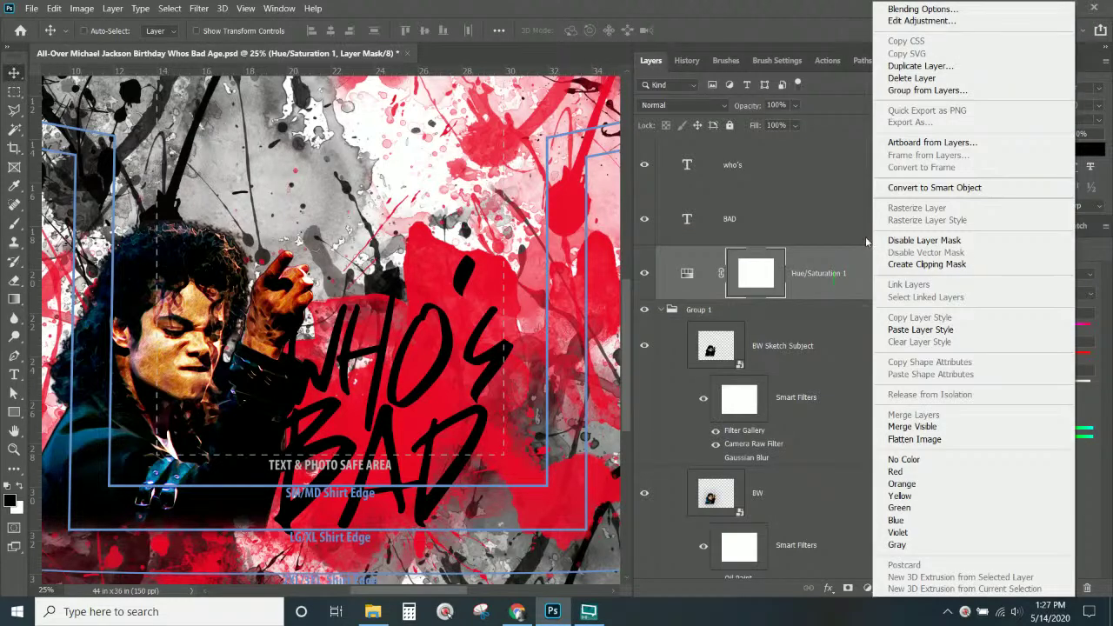
click(937, 264)
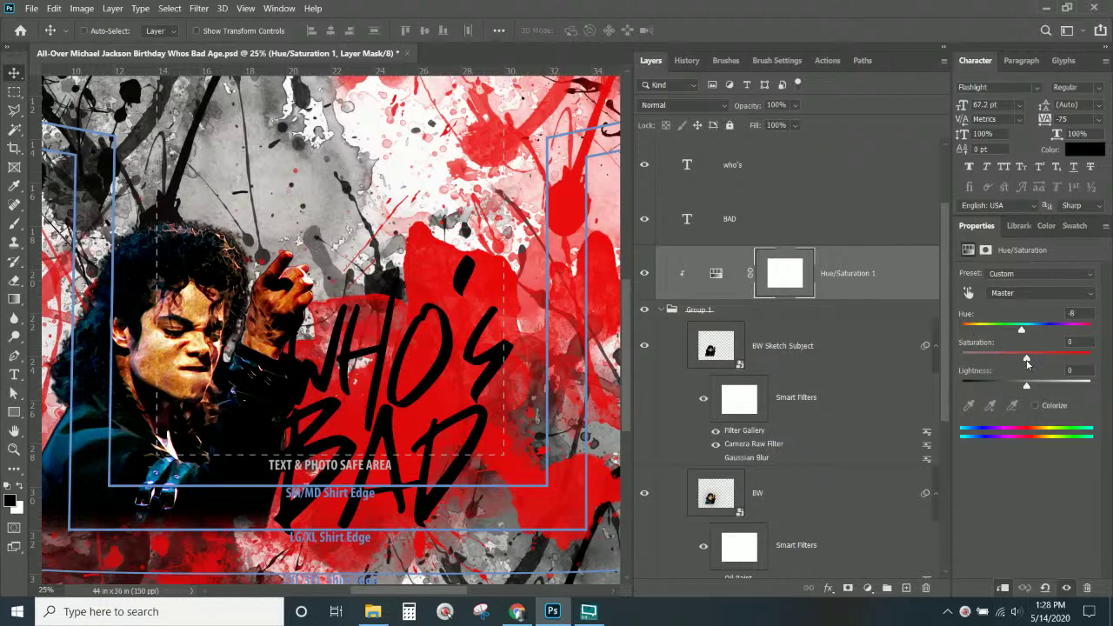
- Set the clipped Hue/Saturation adjustment to hue -7 and saturation +9
drag(1027, 362, 1023, 337)
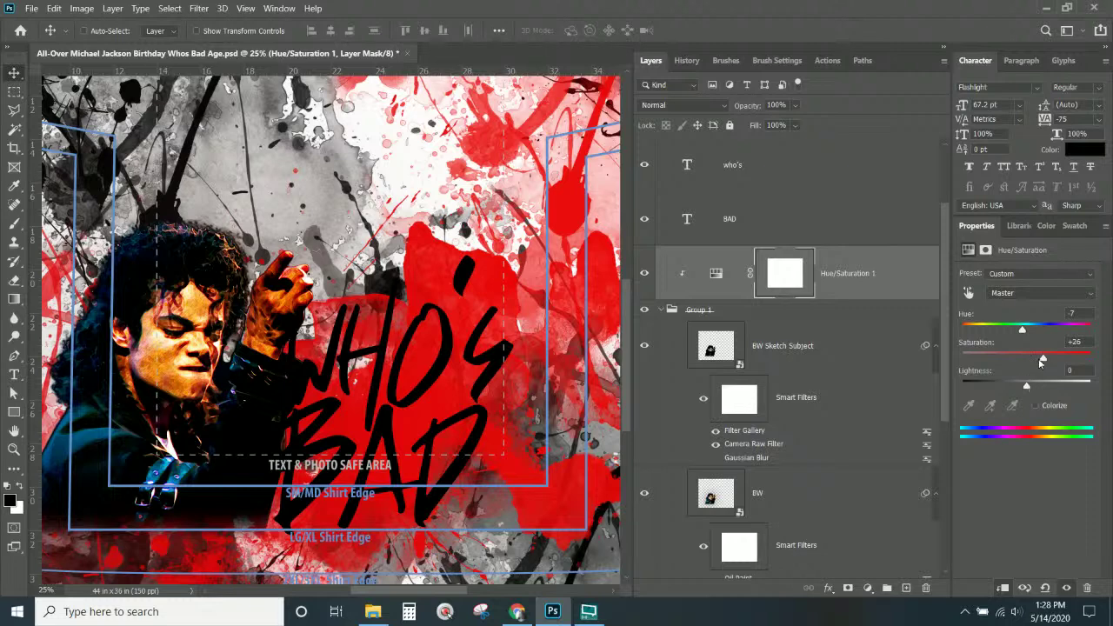
drag(1042, 357, 937, 374)
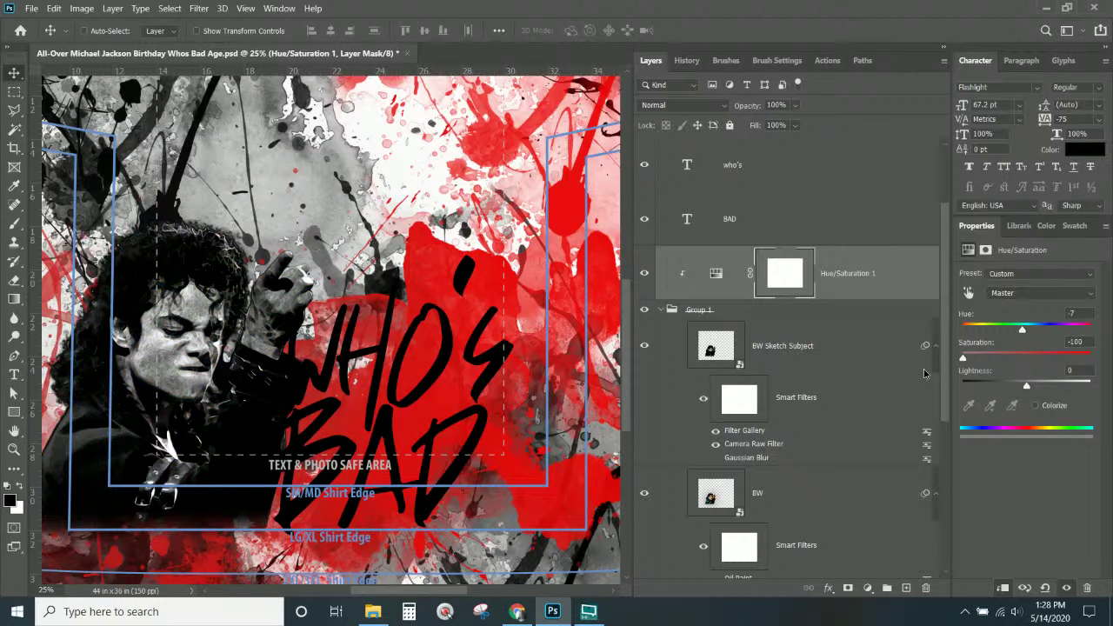
drag(924, 374, 1032, 370)
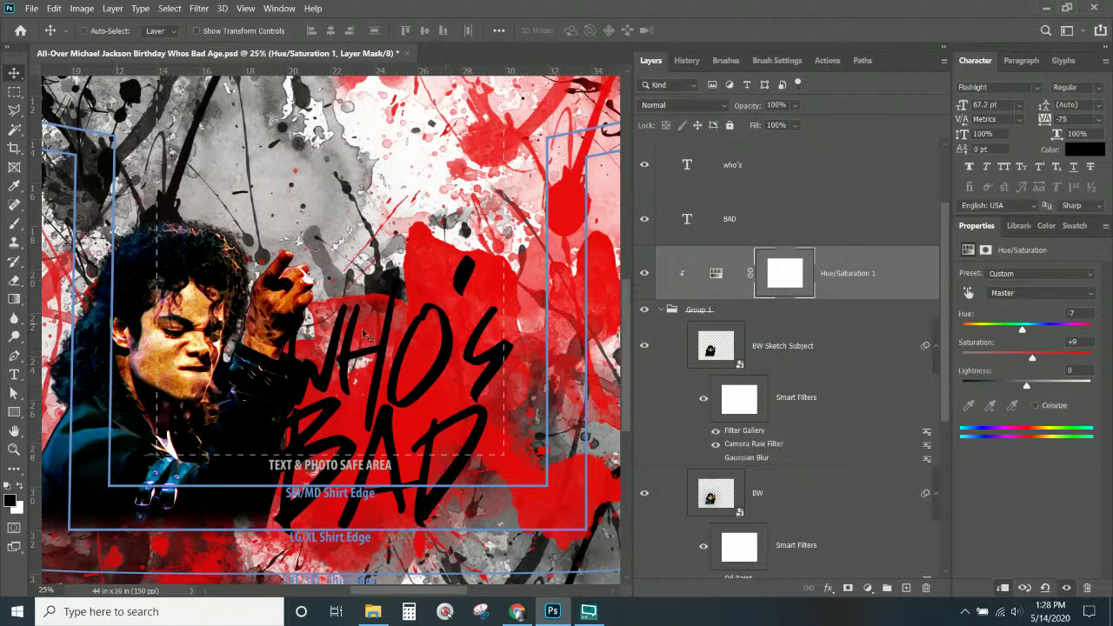
- Merge Group 1 into a single layer and merge the Hue/Saturation 1 adjustment down into it
click(715, 275)
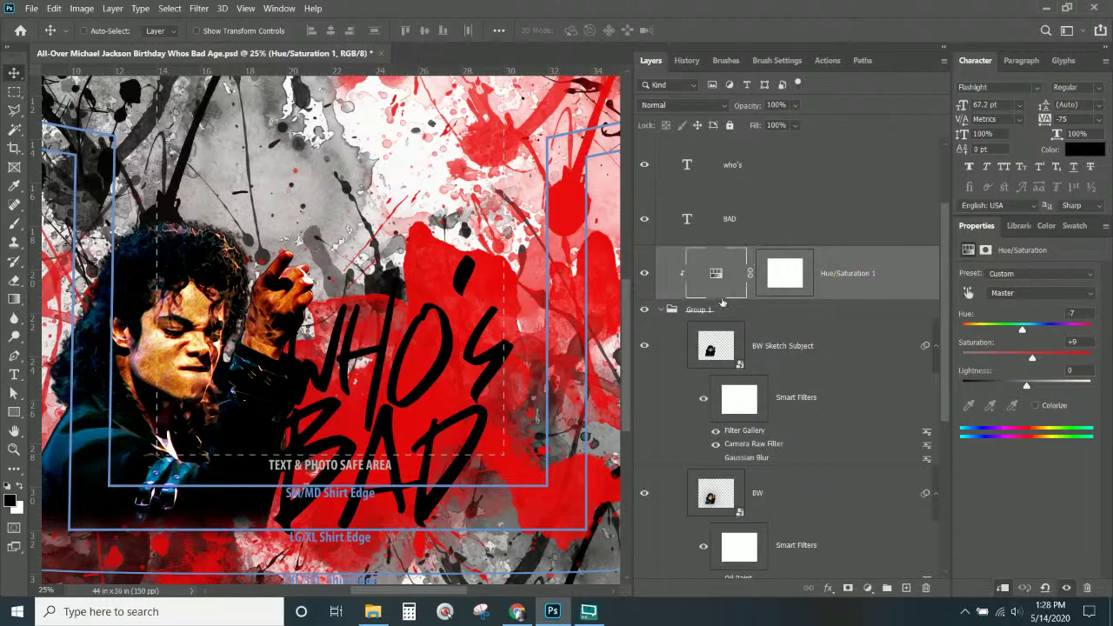
click(661, 309)
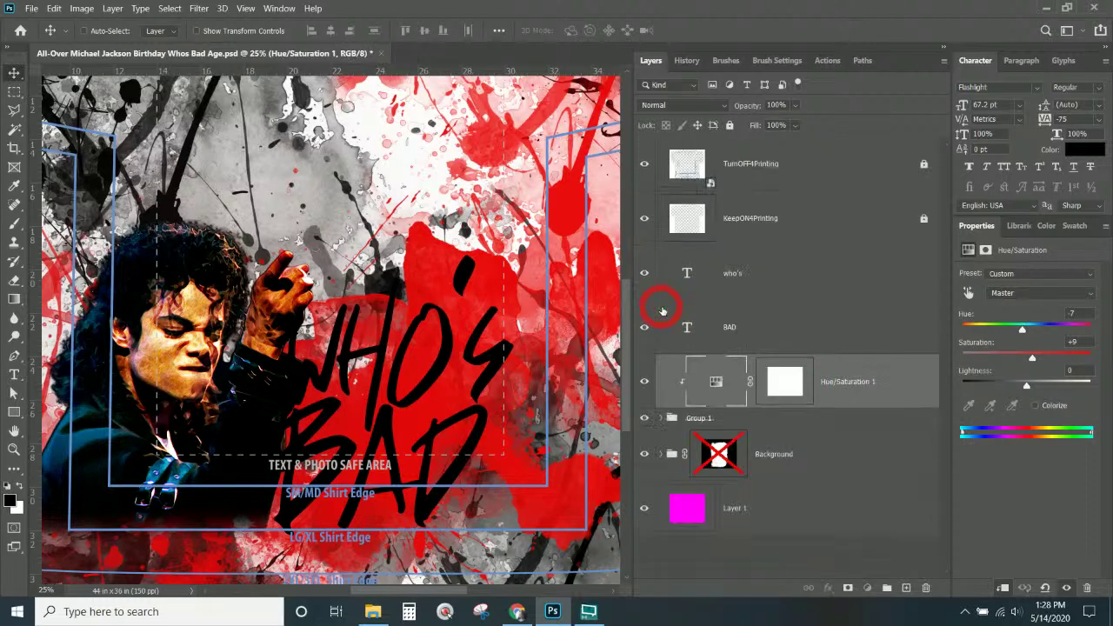
right_click(811, 429)
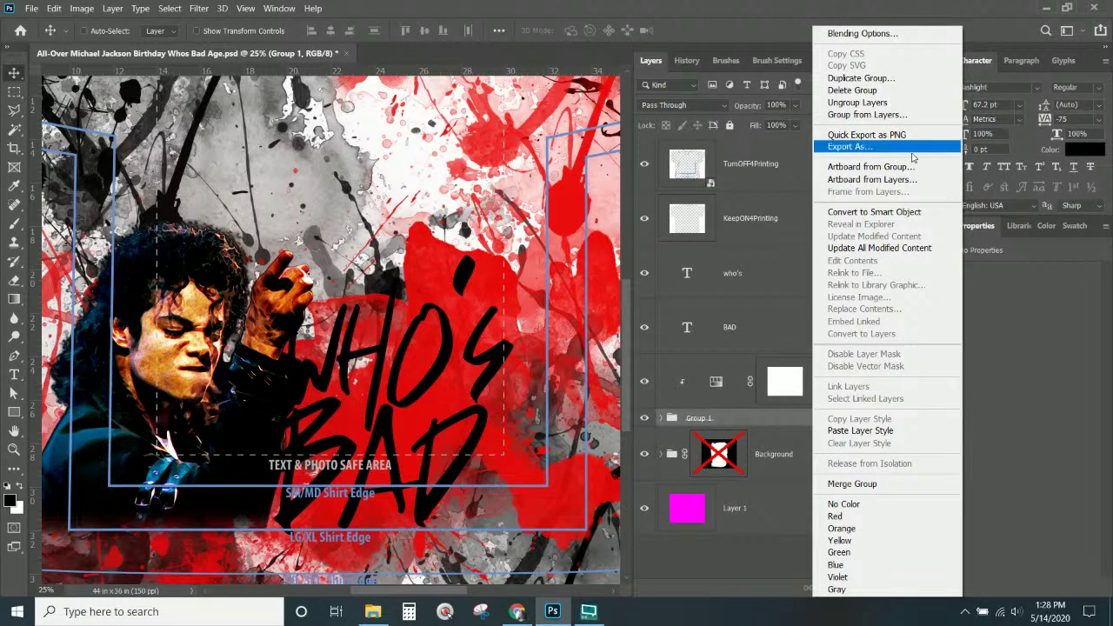
click(854, 484)
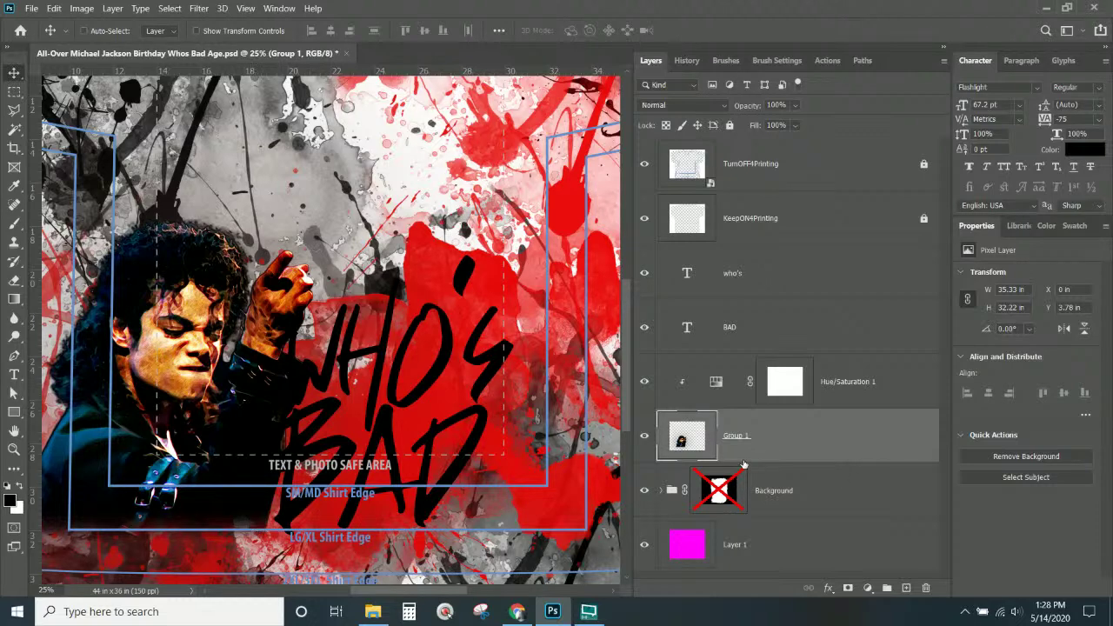
click(840, 395)
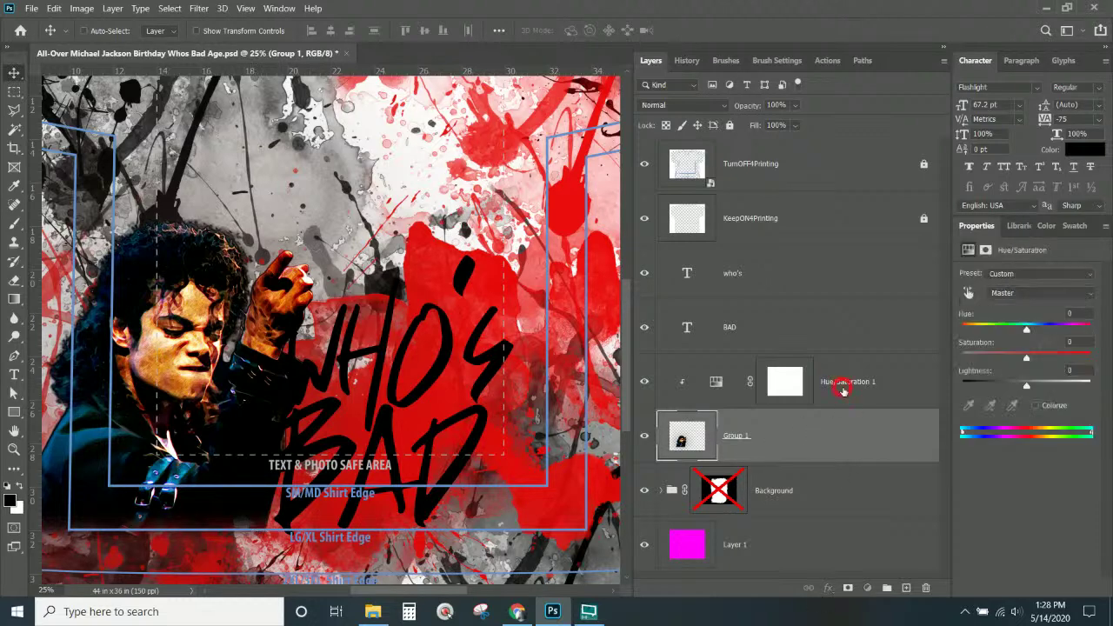
right_click(900, 386)
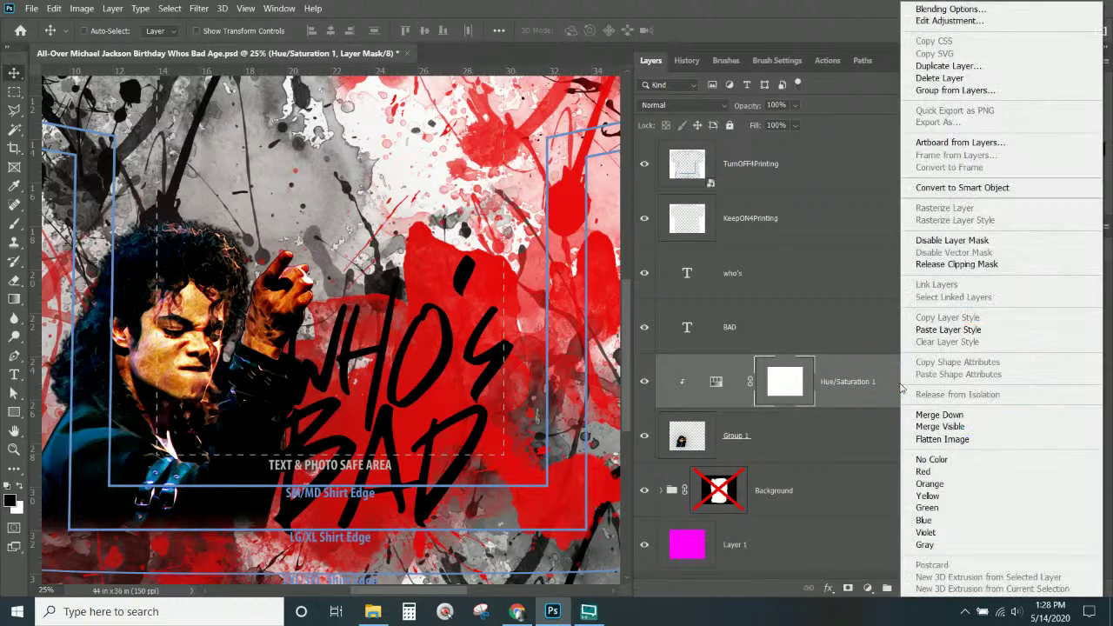
click(955, 415)
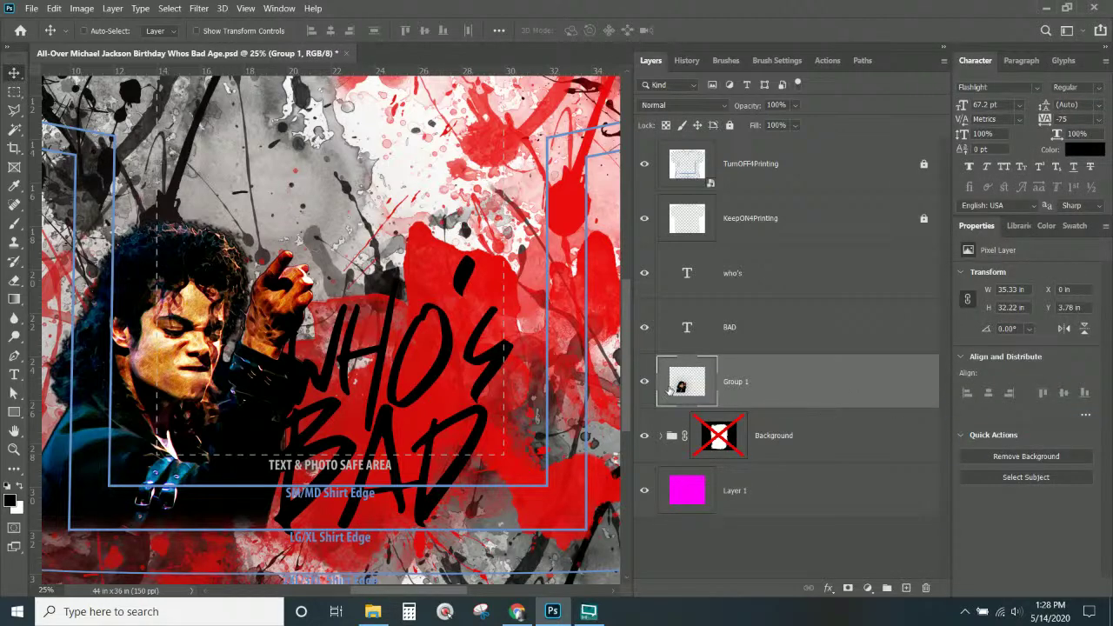
- Move the merged Michael Jackson figure slightly inward and up, to about X 1.57 in, Y 3.25 in
key(ctrl+KP_Subtract)
key(ctrl+KP_Subtract)
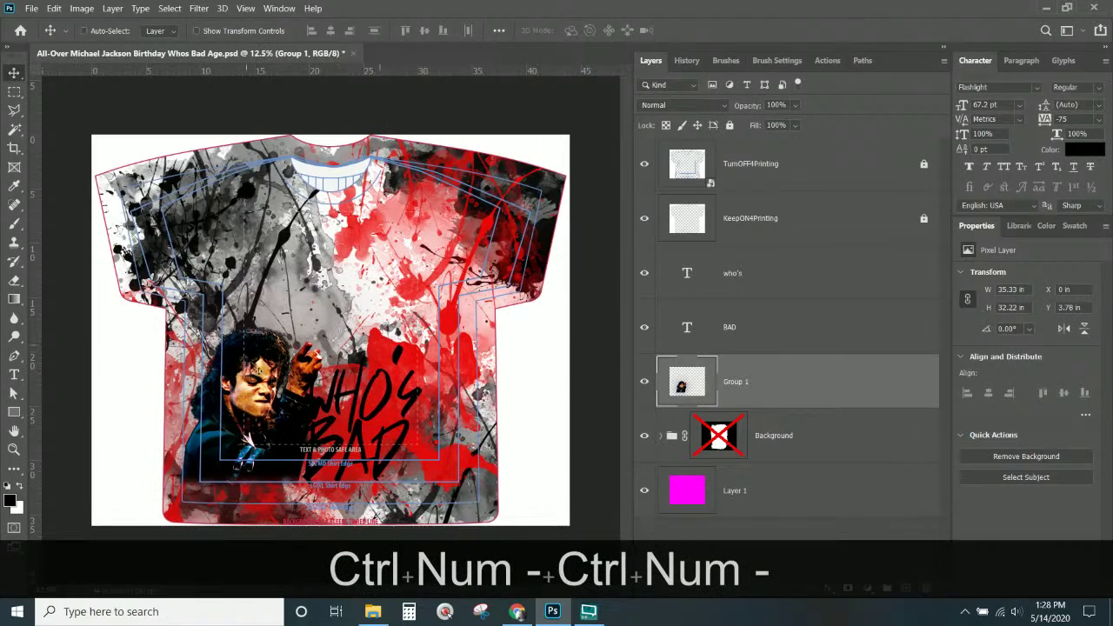
mouse_move(276, 433)
mouse_down()
mouse_move(252, 408)
mouse_move(287, 423)
mouse_move(277, 487)
mouse_move(293, 413)
mouse_move(294, 424)
mouse_up()
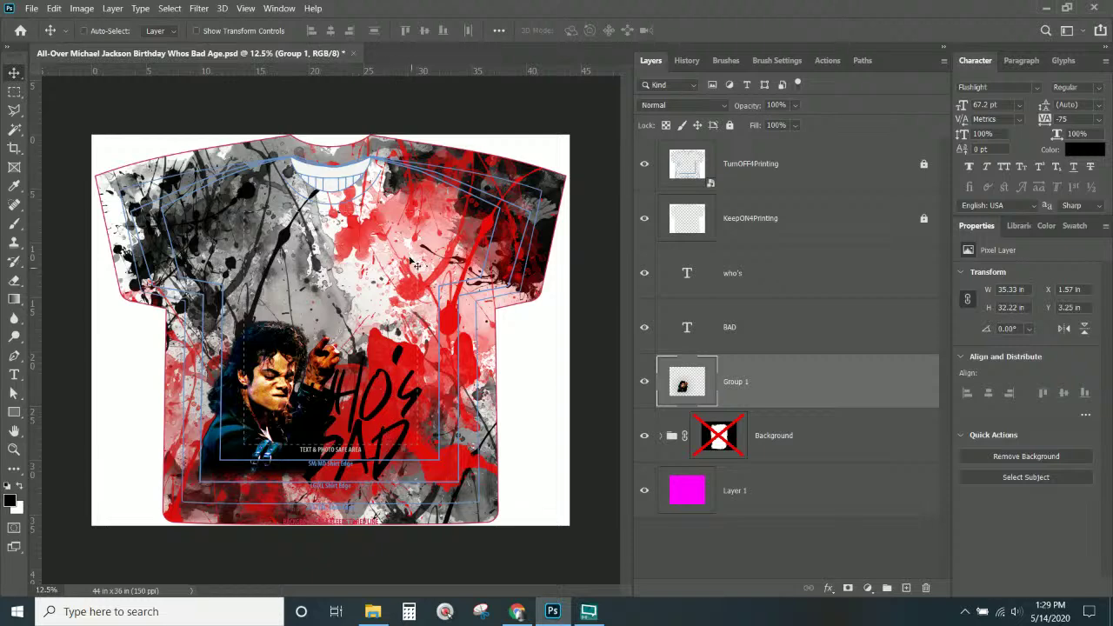
- Move WHO'S to about X 20.22 in, Y 4.89 in on the upper chest and BAD beneath it at about X 21.2 in, Y 8.44 in
right_click(387, 402)
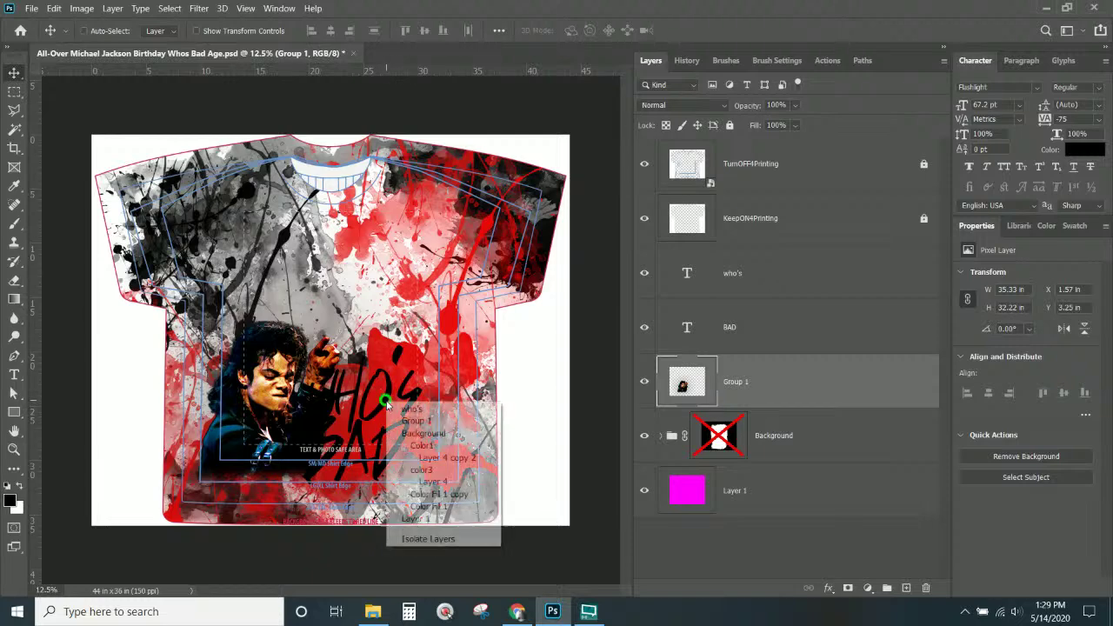
click(404, 410)
drag(386, 402, 389, 261)
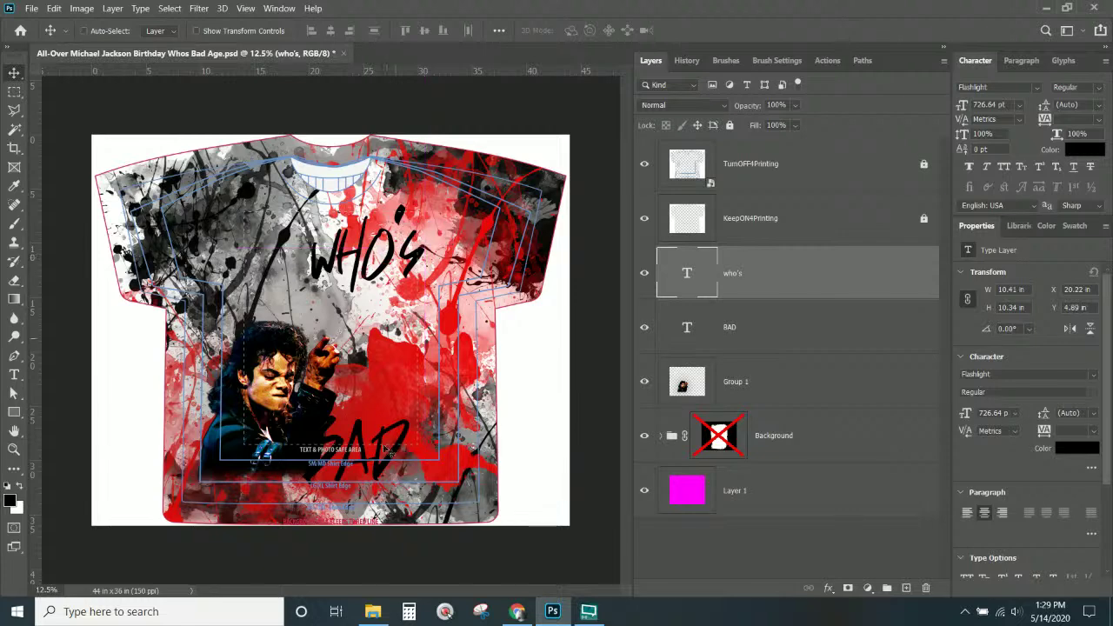
right_click(388, 435)
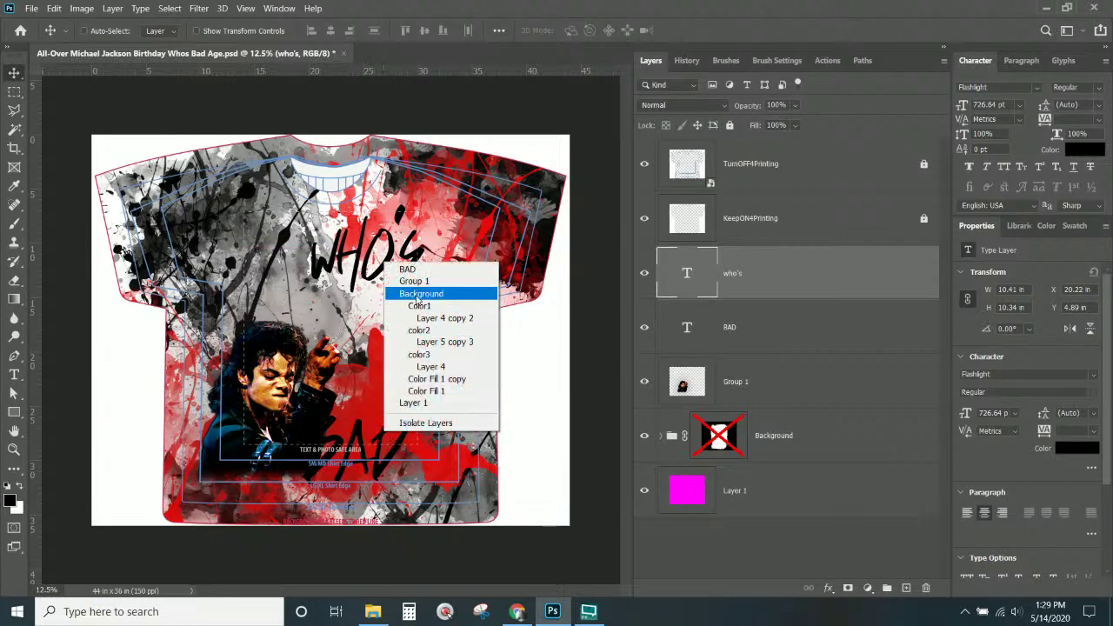
click(407, 268)
drag(400, 435, 421, 266)
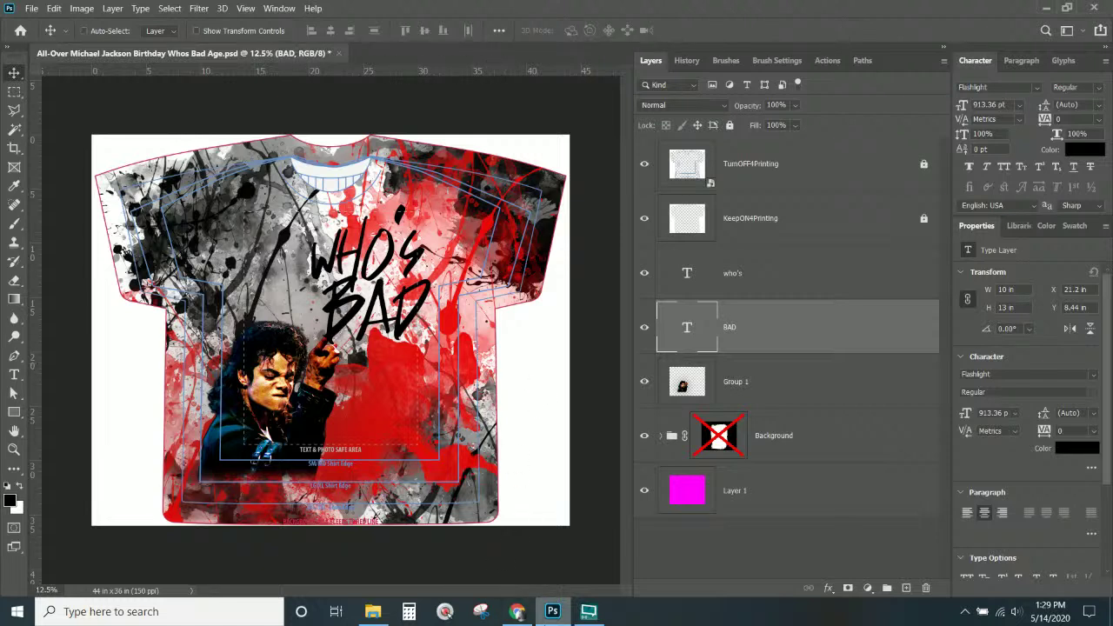
- Place the image2__1_-removebg, image1__1_-removebg and image0__2_-removebg cutouts in the shirt document at their default size
mouse_move(526, 616)
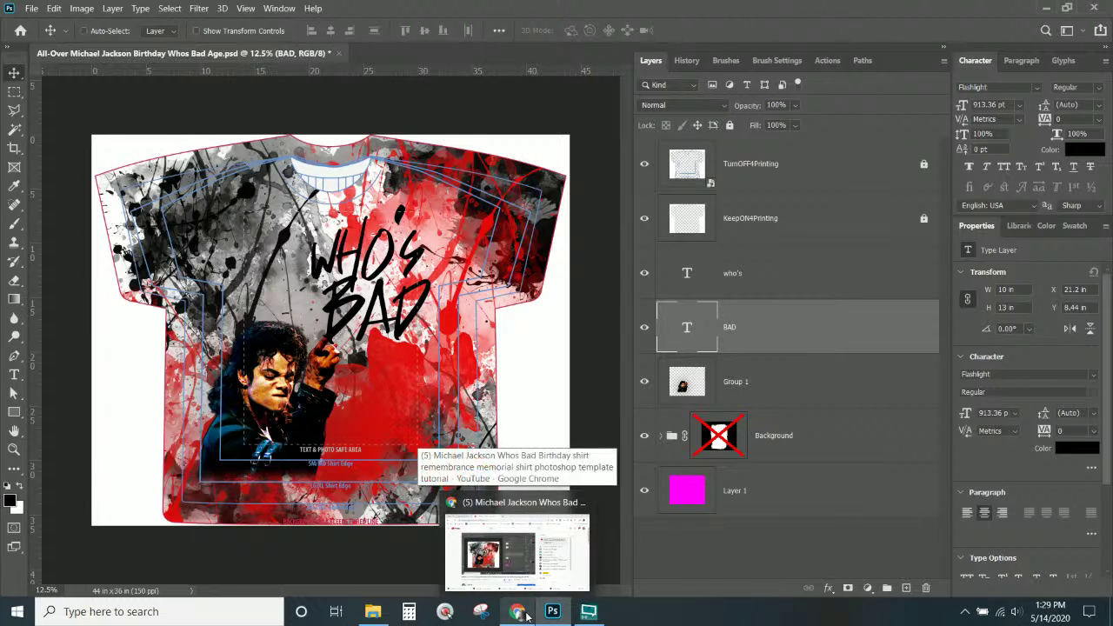
mouse_move(520, 570)
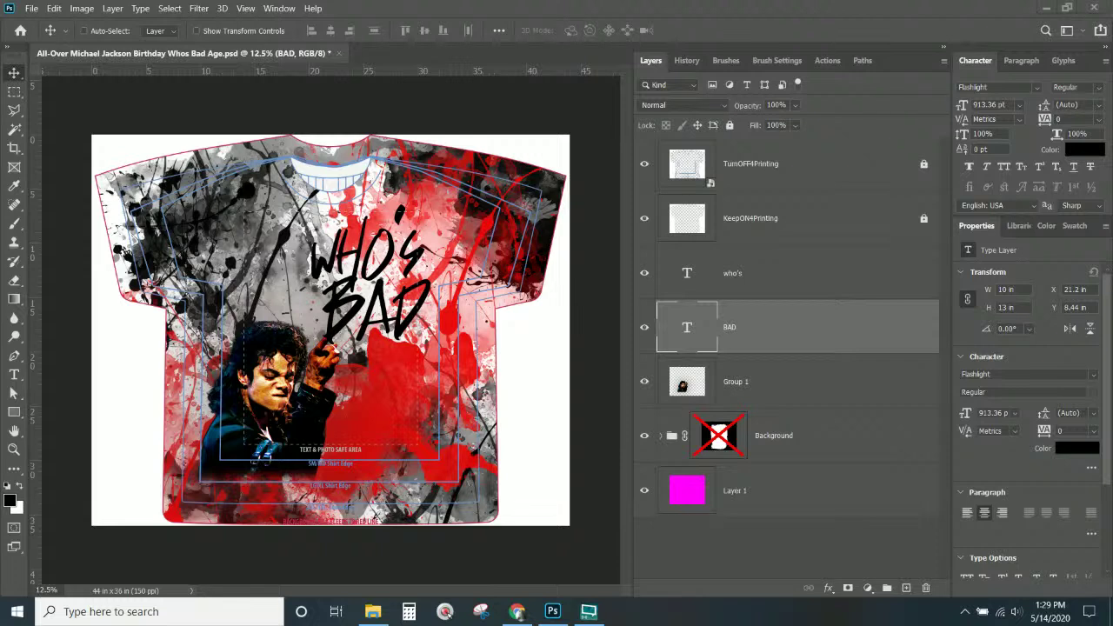
key(ctrl)
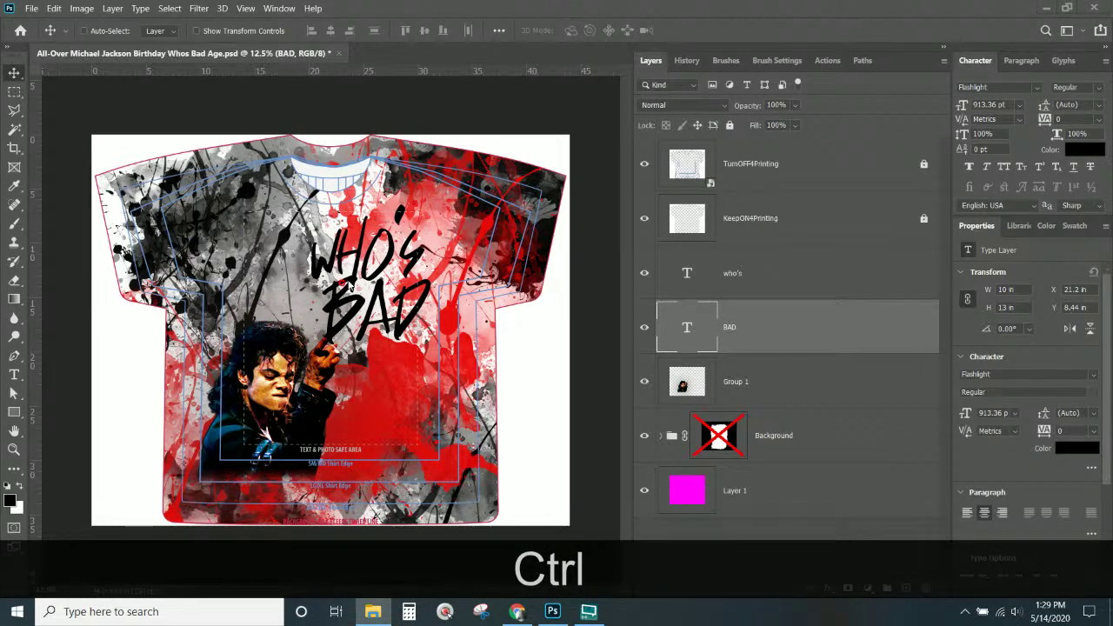
key(ctrl+t)
drag(350, 284, 350, 284)
key(Return)
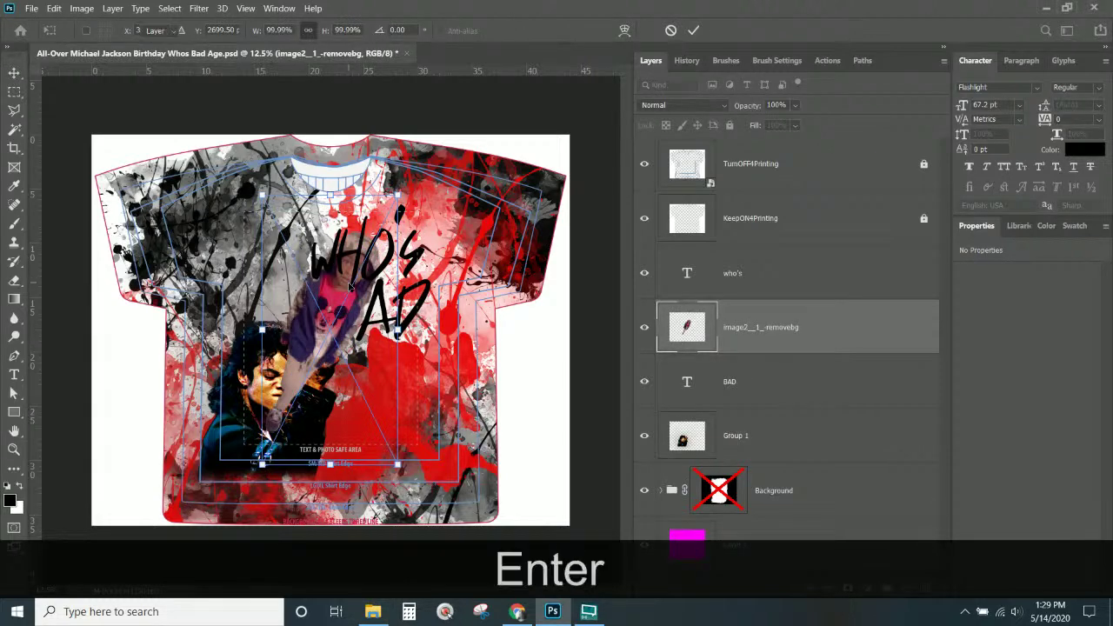
key(Return)
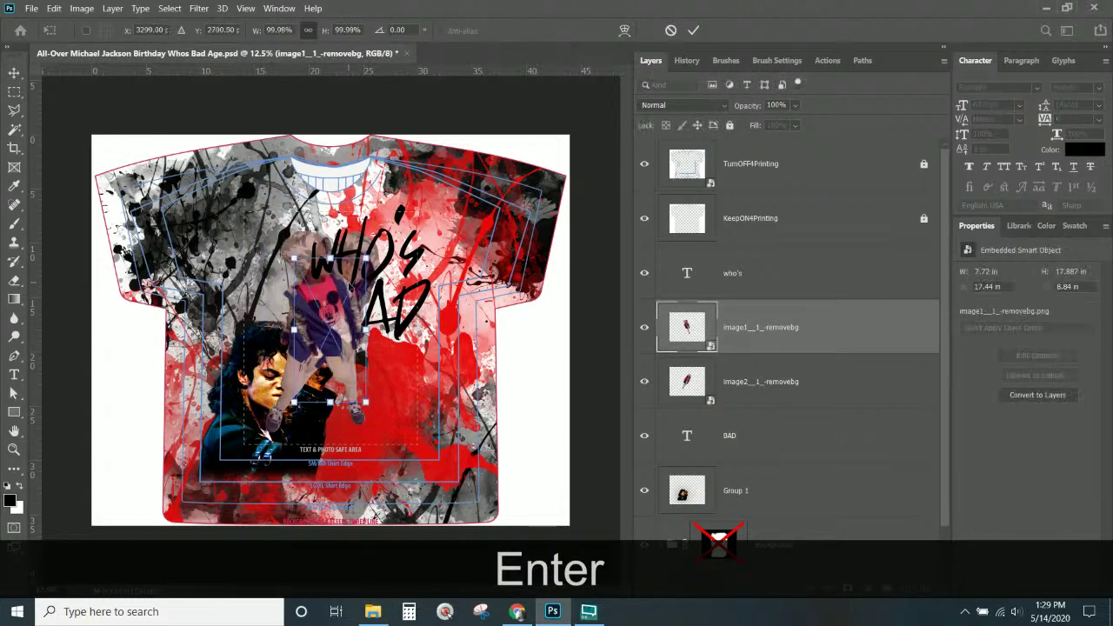
key(Return)
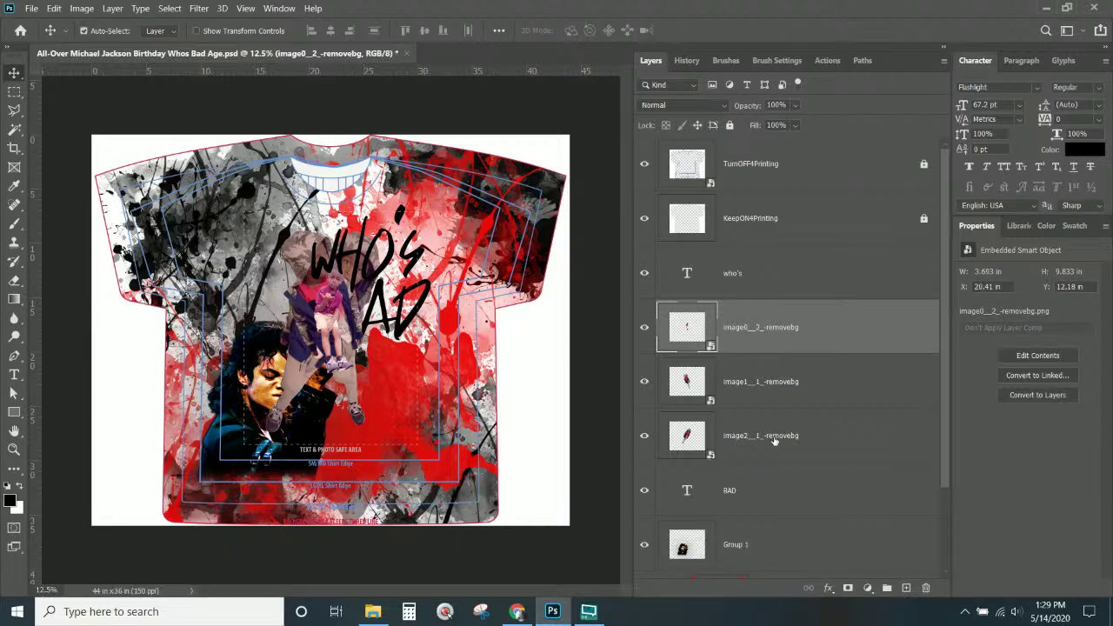
- Move the image0__2_-removebg and image2__1_-removebg layers above the who's text layer
ctrl+click(774, 441)
drag(778, 339, 745, 248)
key(ctrl+KP_Add)
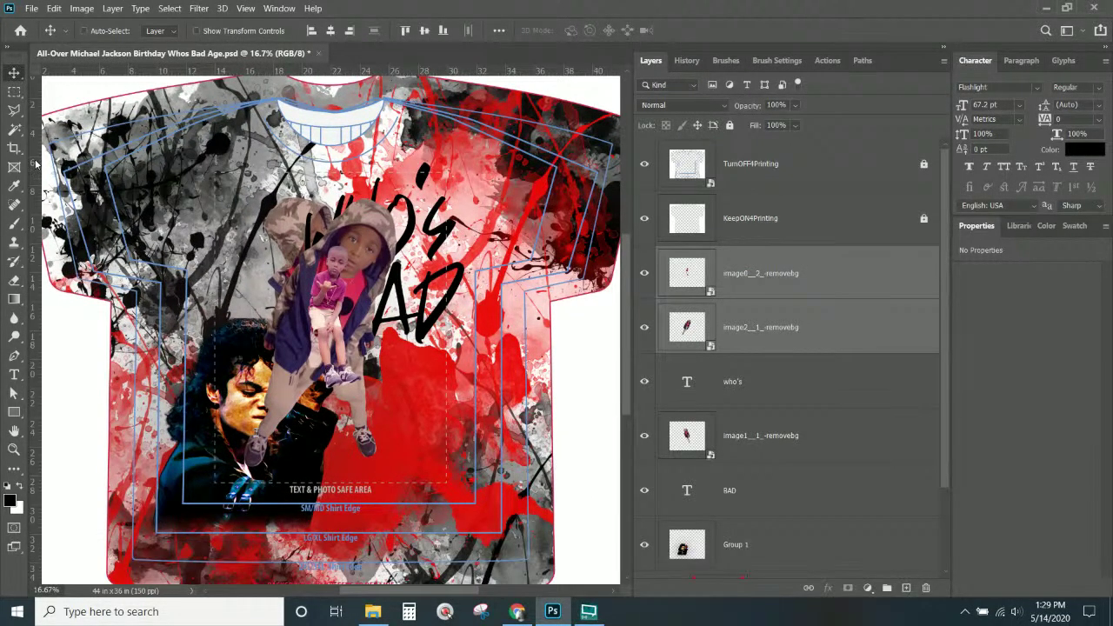
- Spread out the cutouts, moving image0__2_-removebg to about X 27.5 in, Y 18 in and image1__1_-removebg to about X 13.18 in, Y 6.76 in
right_click(336, 289)
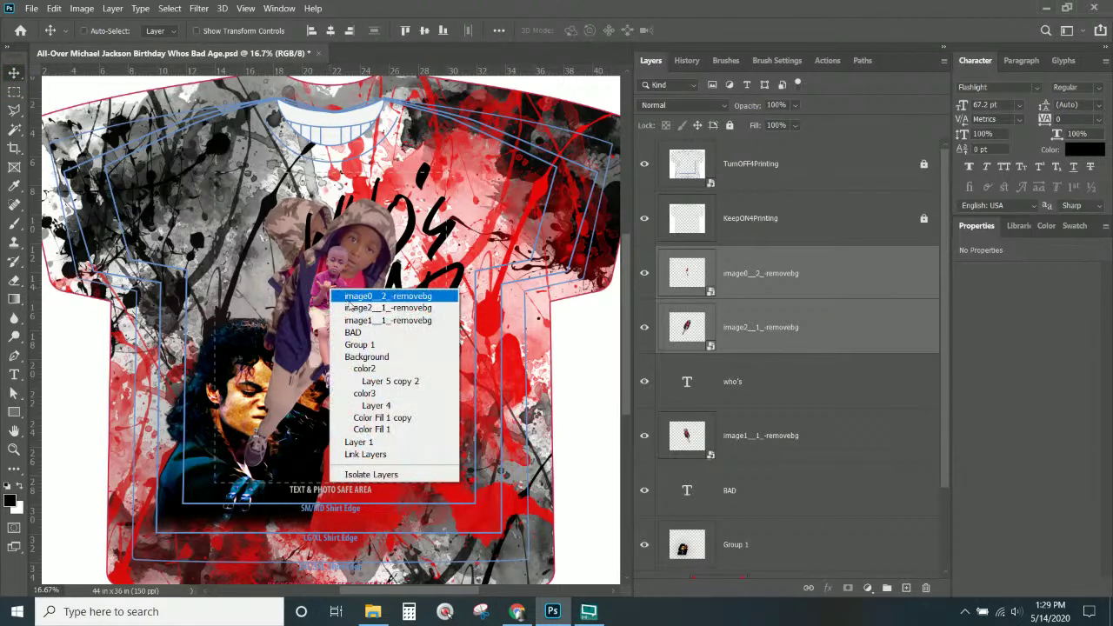
click(339, 293)
drag(337, 296, 434, 385)
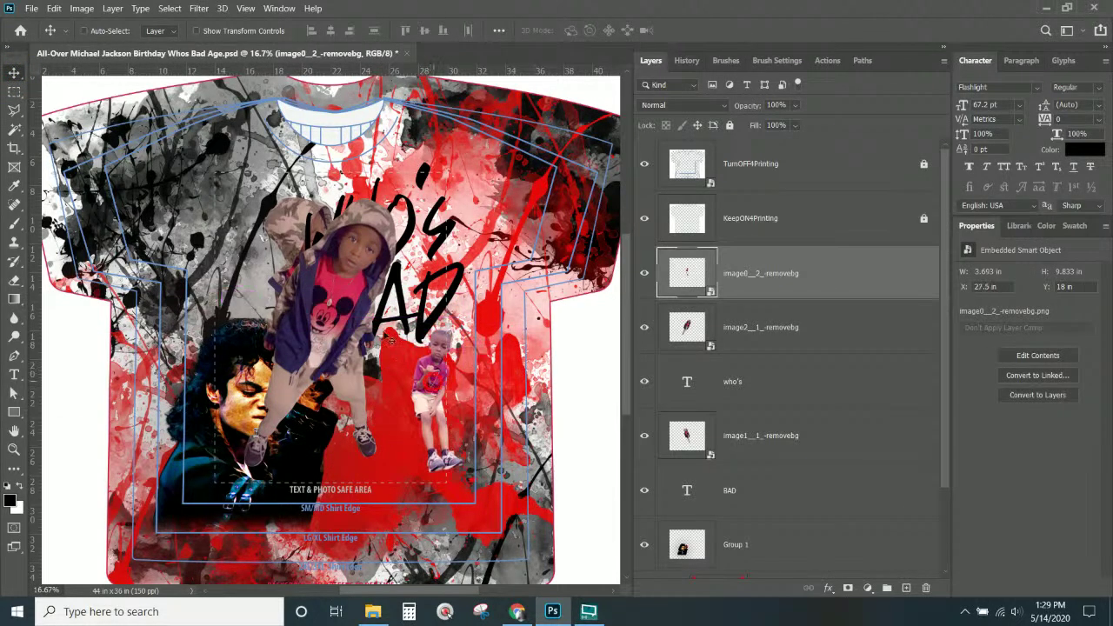
right_click(336, 289)
click(341, 301)
drag(315, 297, 249, 267)
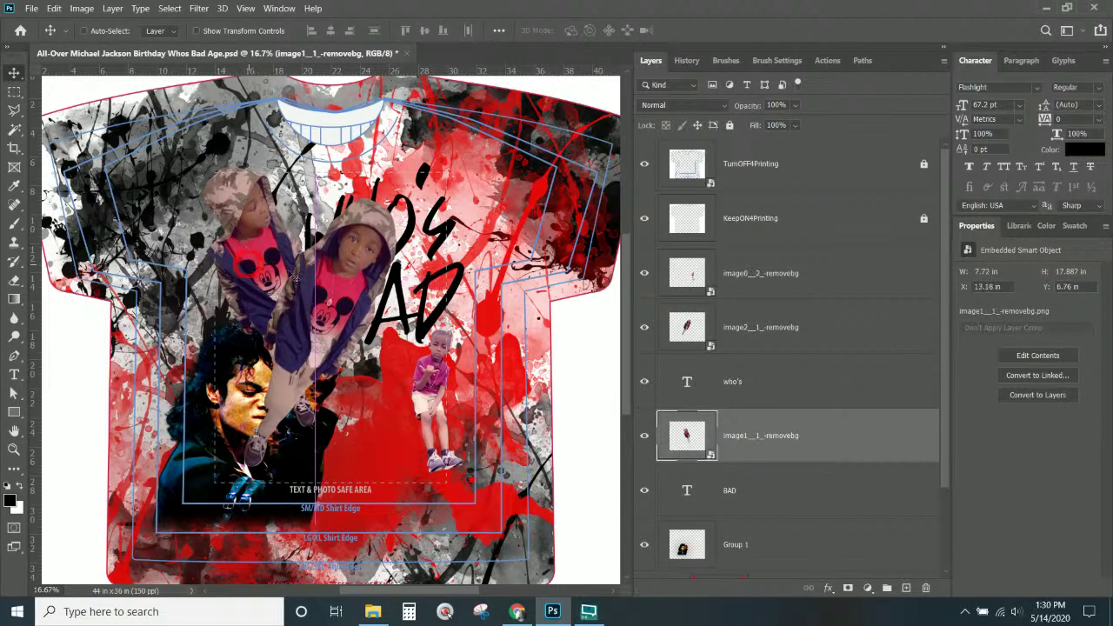
- Rotate the image2__1_-removebg cutout upright by about -24.85° and place it near the shirt's center at about X 19.04 in, Y 13.22 in
right_click(338, 293)
click(348, 304)
drag(328, 317, 366, 315)
key(ctrl+t)
drag(260, 148, 177, 181)
drag(355, 381, 341, 442)
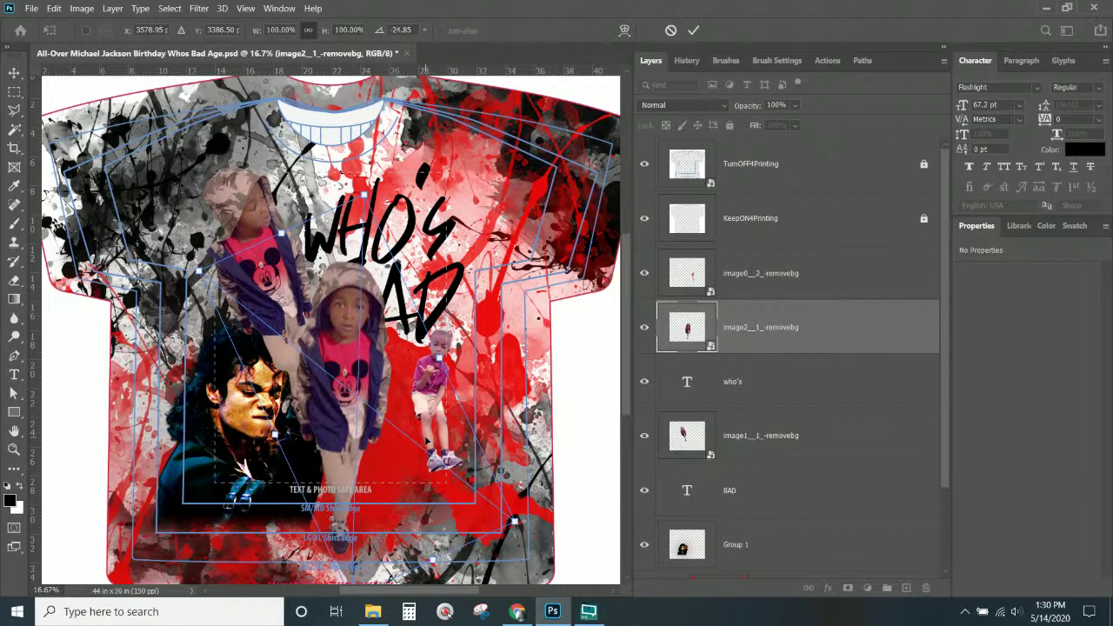
key(Return)
- Rotate the image1__1_-removebg cutout upright by about 17.32° and move it across the chest to about X 23.9 in, Y 6.82 in
right_click(265, 261)
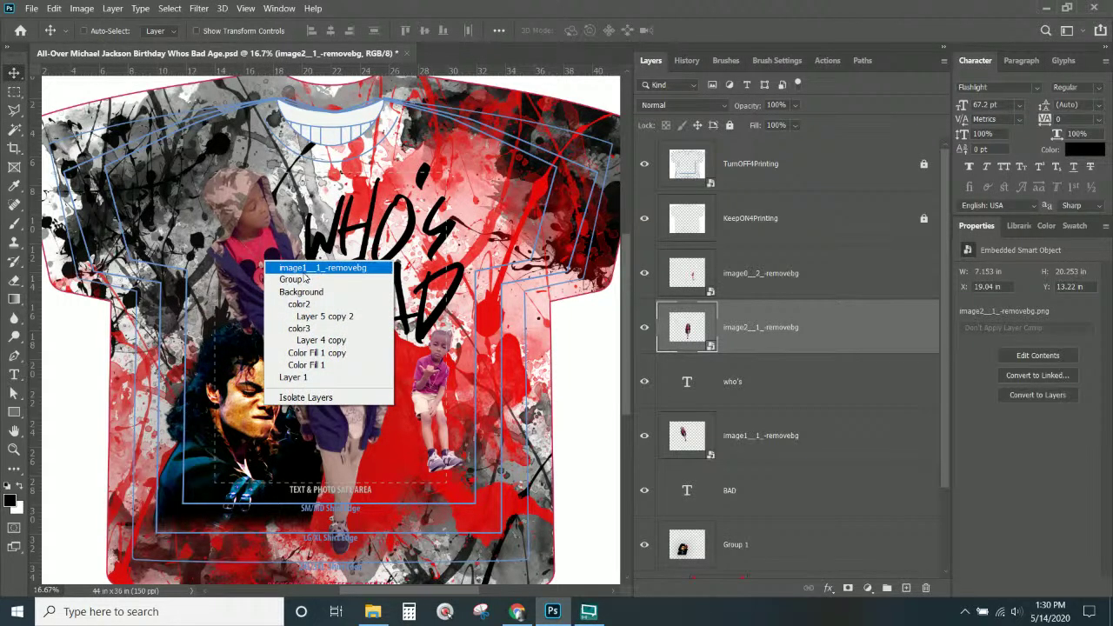
click(300, 268)
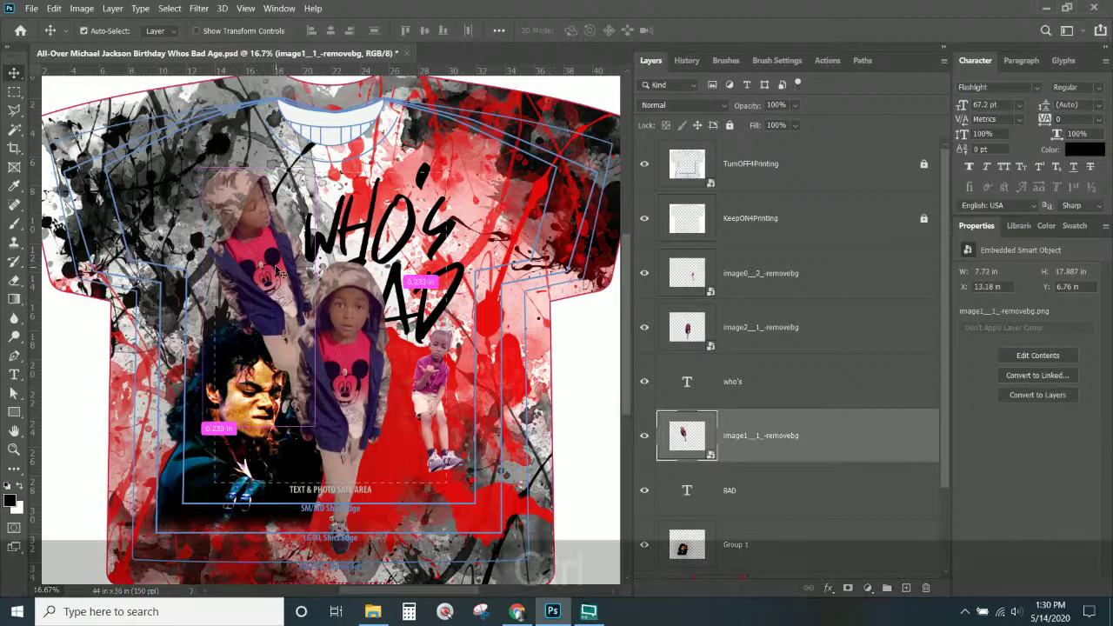
key(ctrl+t)
drag(267, 223, 271, 243)
drag(368, 132, 420, 173)
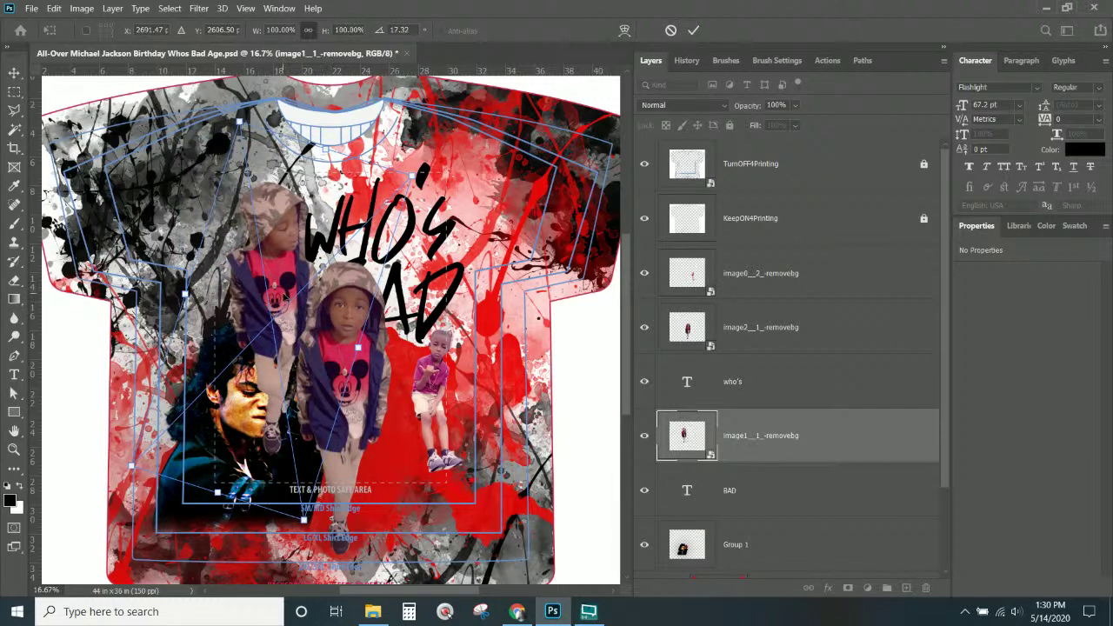
drag(284, 297, 412, 276)
key(Return)
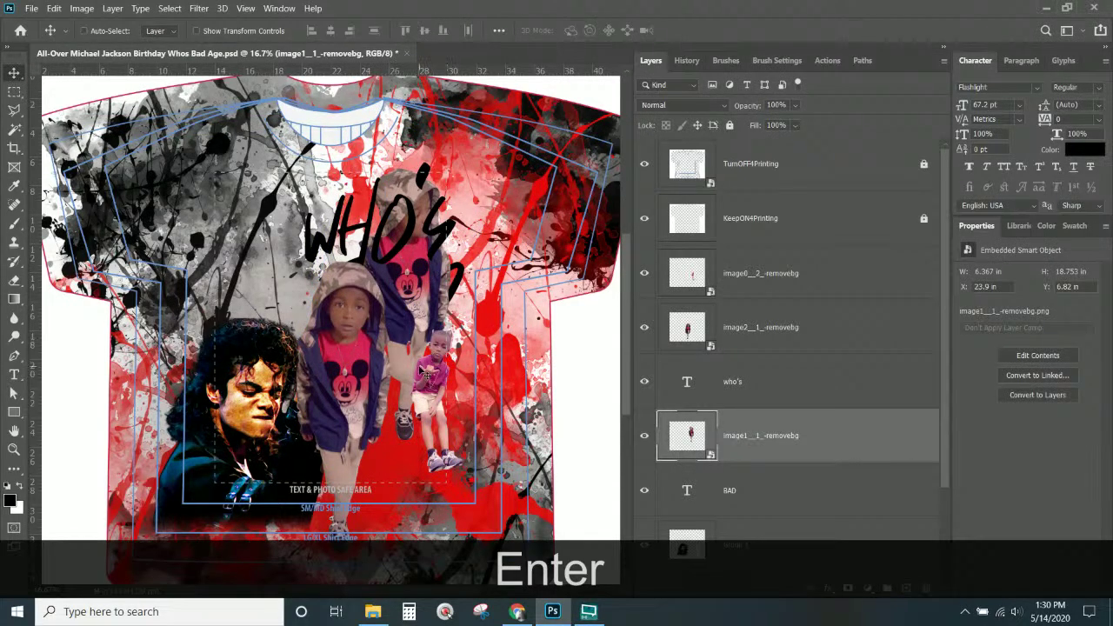
- Enlarge the image0__2_-removebg cutout to about 250.74% and position it in front of the hooded cutouts at about X 23.46 in, Y 13.48 in
right_click(436, 383)
click(460, 390)
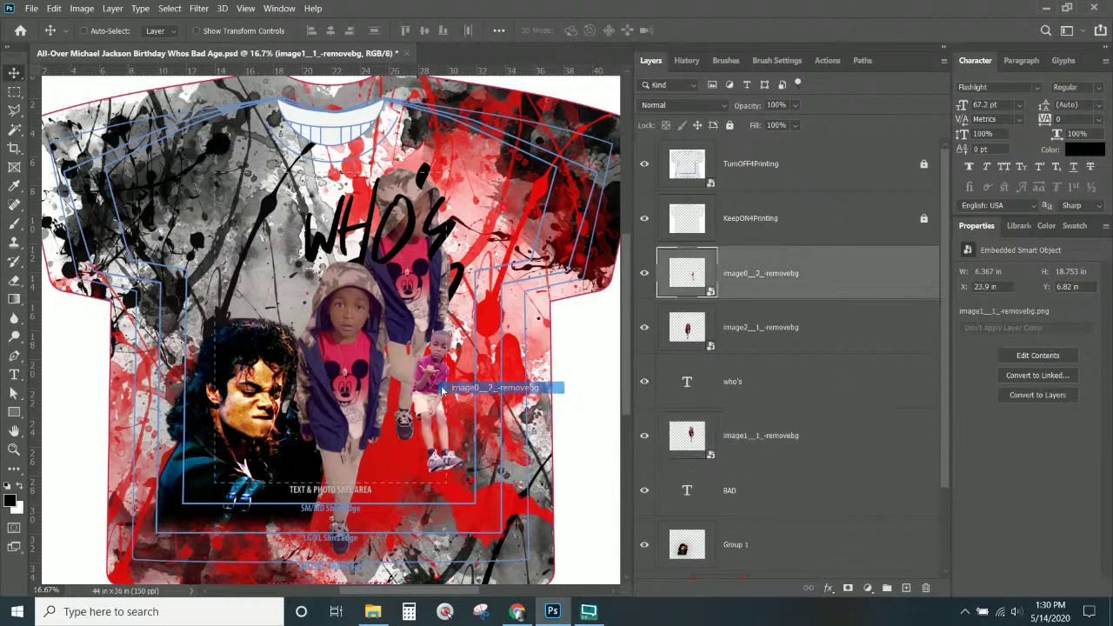
drag(422, 389, 370, 366)
key(ctrl+t)
drag(415, 466, 469, 522)
drag(547, 574, 553, 581)
drag(423, 352, 402, 319)
drag(311, 209, 279, 139)
drag(383, 277, 534, 380)
drag(447, 367, 380, 315)
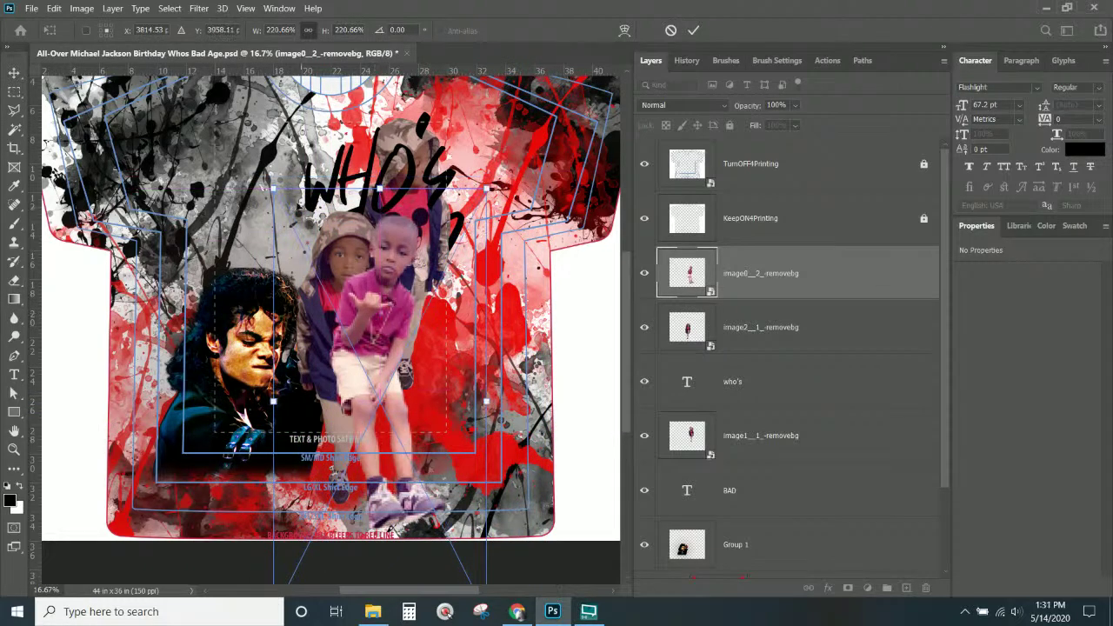
drag(272, 185, 228, 138)
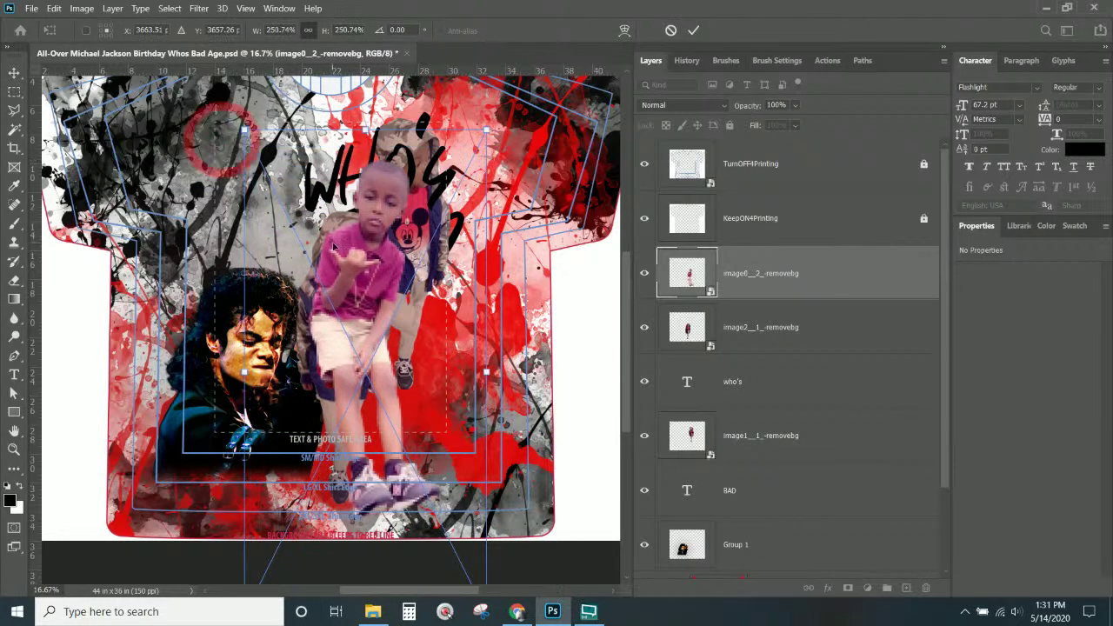
drag(372, 295, 377, 339)
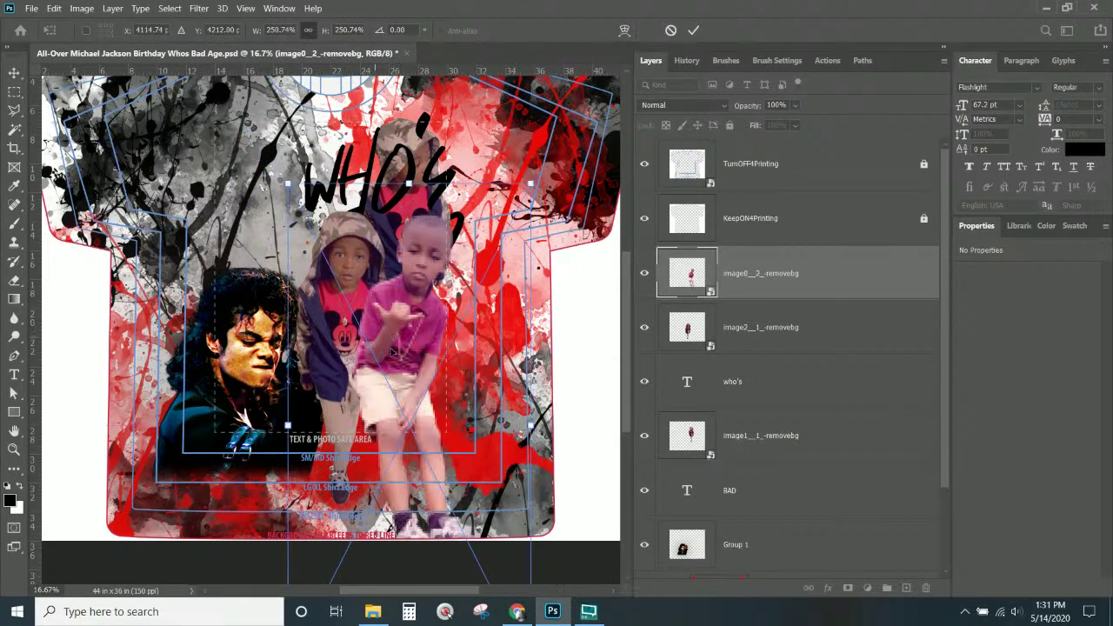
key(Return)
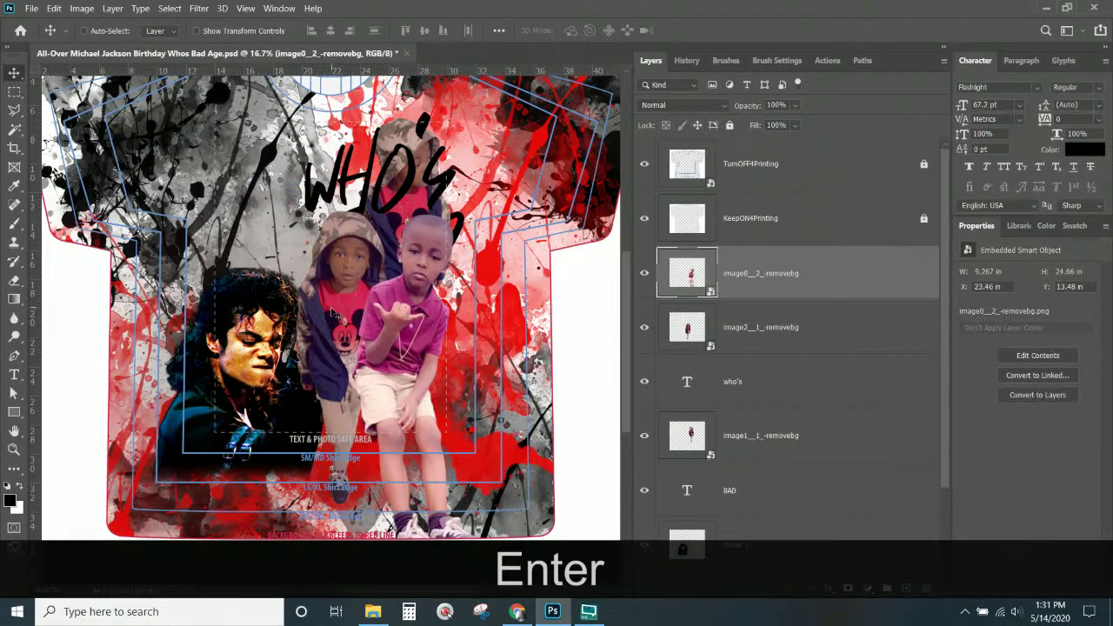
- Move the image2__1_-removebg cutout up above the Michael Jackson figure, to about X 14.84 in, Y 6.82 in
right_click(333, 313)
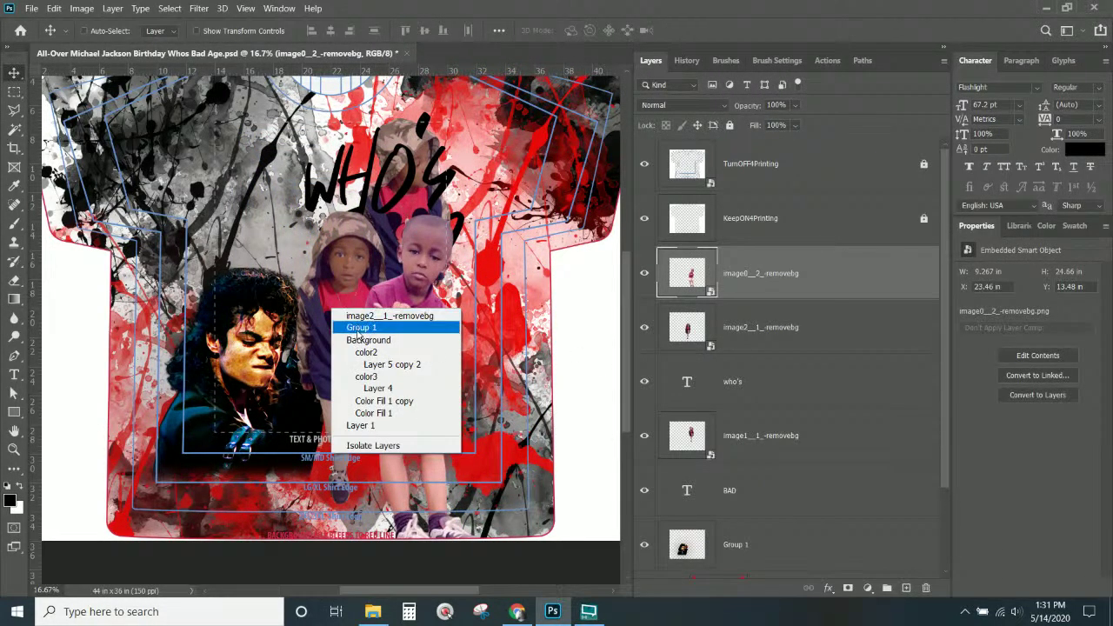
click(389, 315)
drag(341, 298, 276, 201)
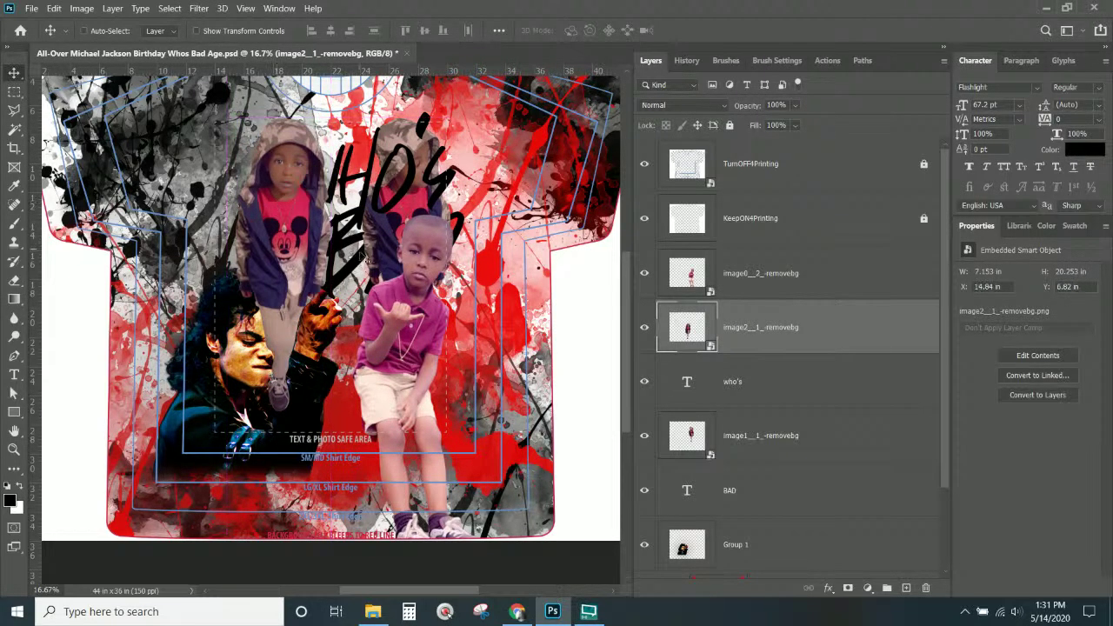
key(Return)
- Scale the image0__2_-removebg cutout to about 230.98% and center it between the hooded cutouts at about X 19.45 in, Y 9.94 in
right_click(407, 291)
click(430, 295)
drag(432, 313, 358, 299)
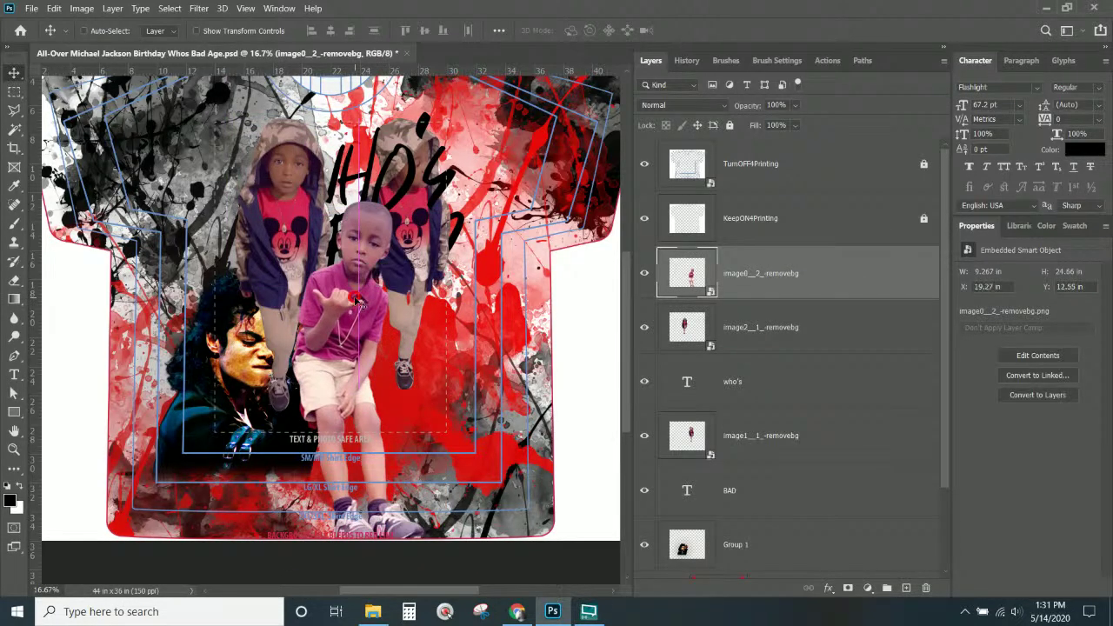
scroll(367, 298, down, 2)
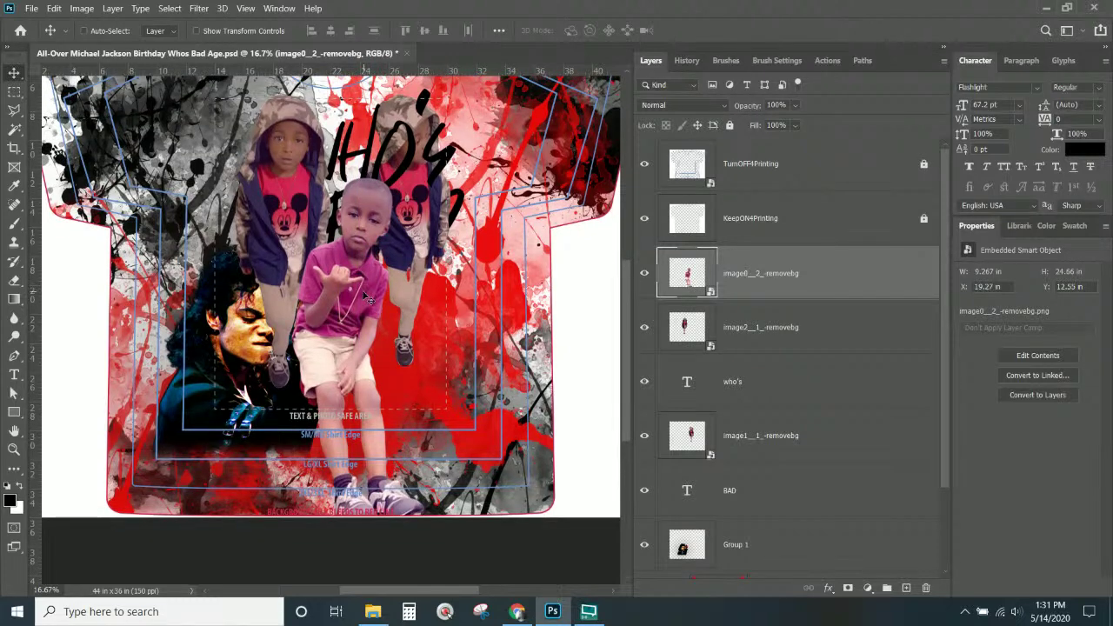
key(ctrl+t)
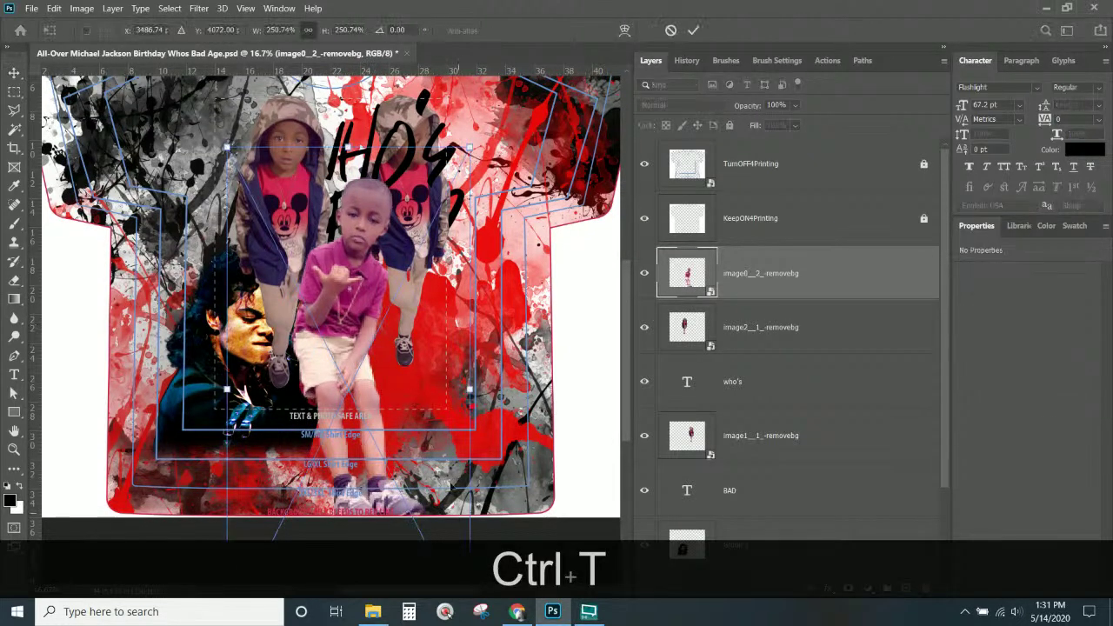
click(750, 287)
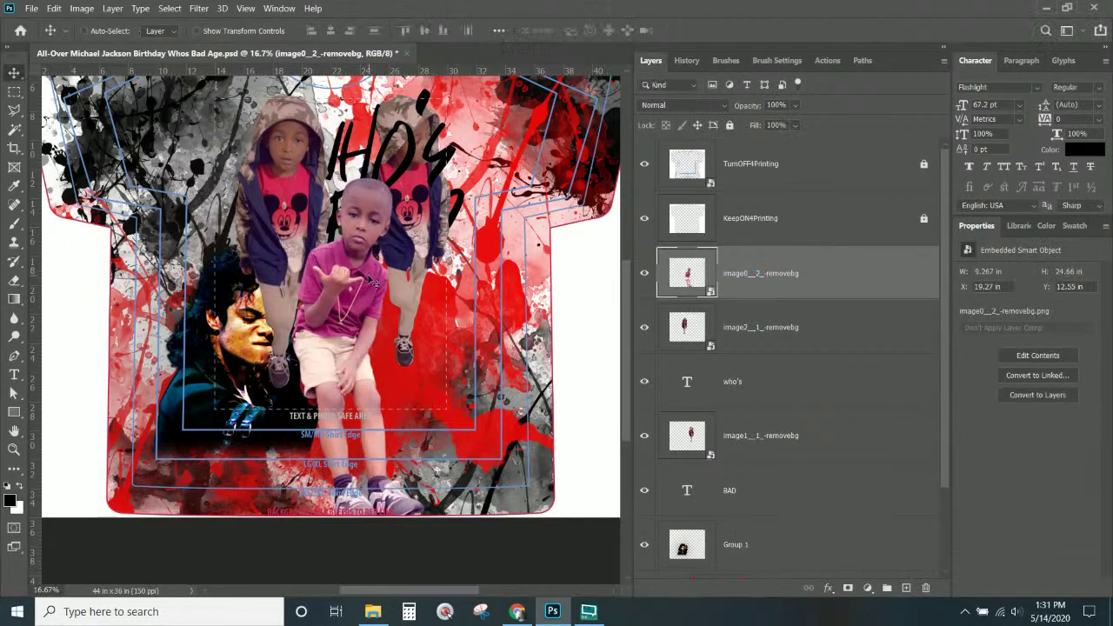
key(ctrl+t)
drag(346, 278, 368, 284)
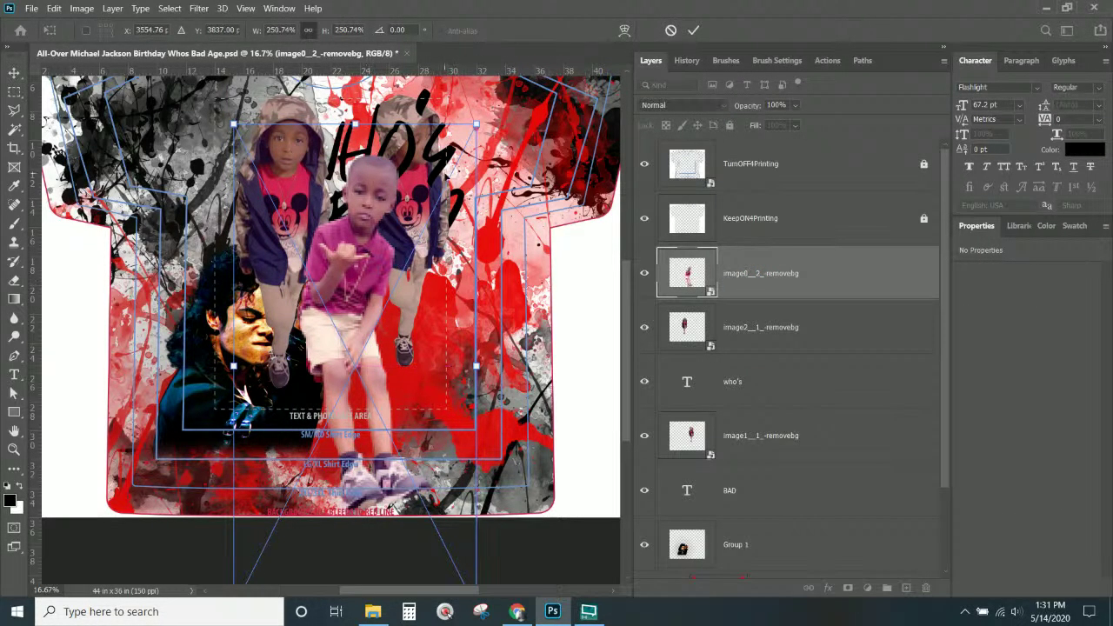
drag(476, 124, 457, 163)
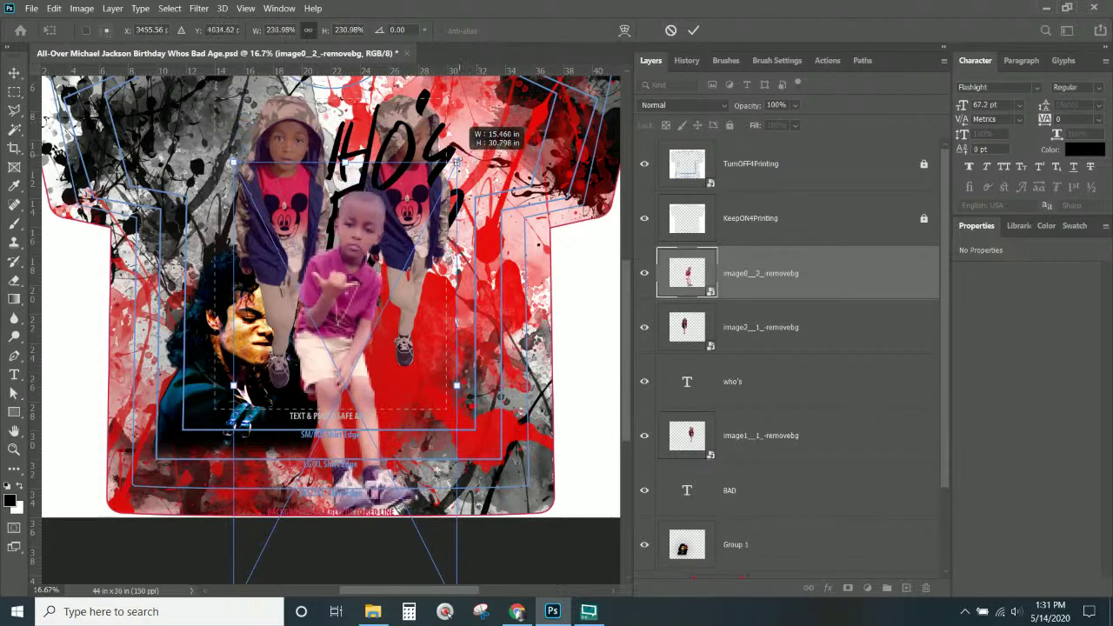
drag(355, 295, 357, 242)
key(Return)
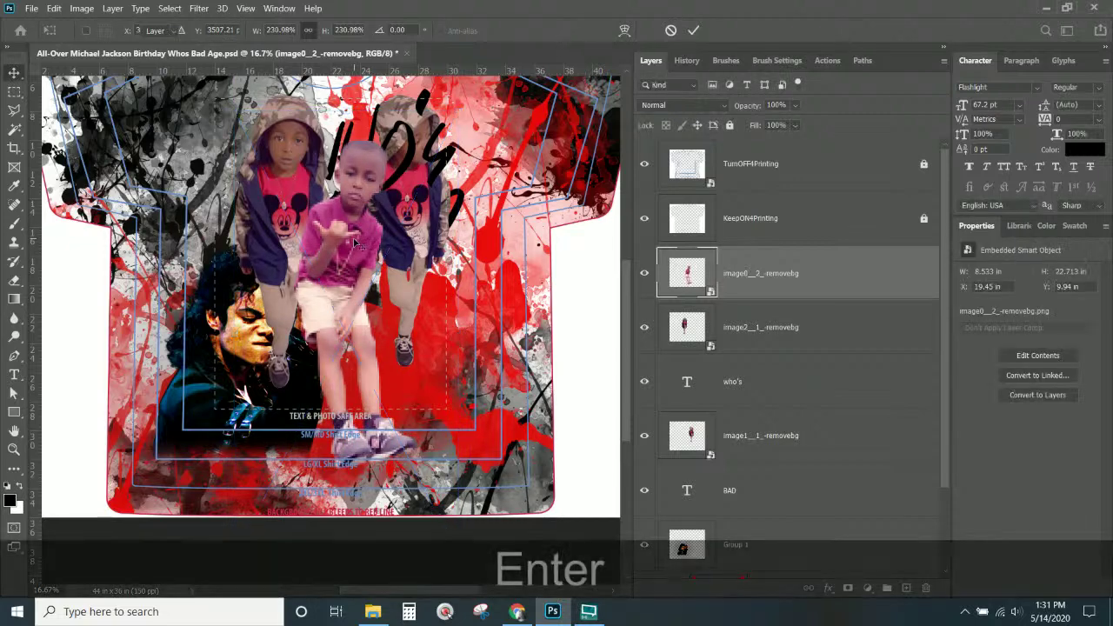
- Move the Group 1 layer above image0__2_-removebg so the Michael Jackson figure sits in front of the cutouts
scroll(814, 372, down, 2)
drag(754, 449, 763, 249)
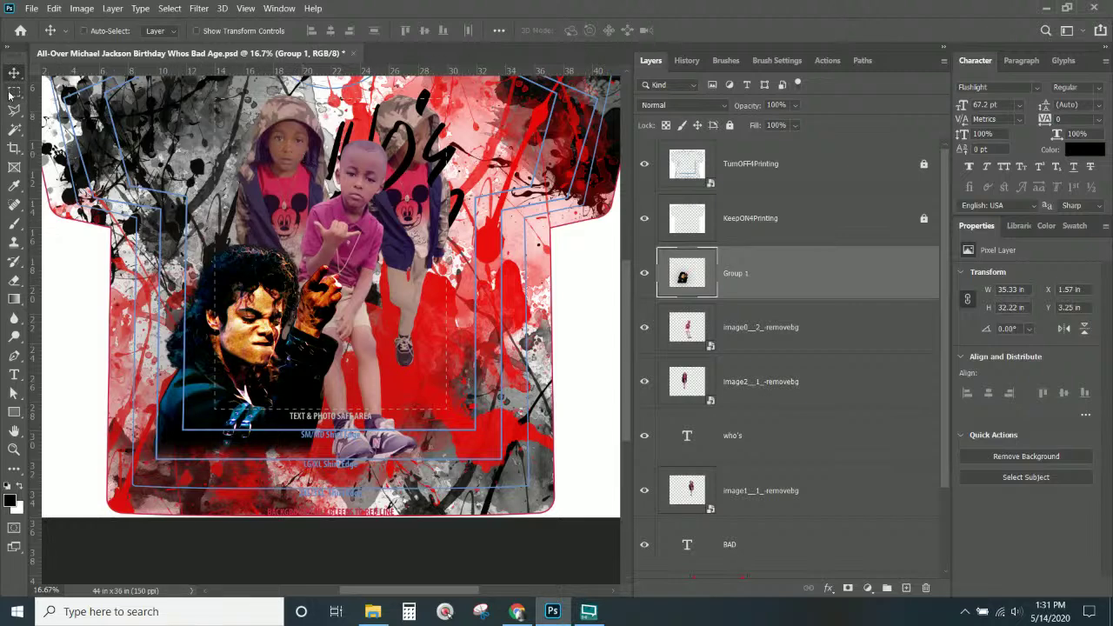
- Enlarge the image0__2_-removebg cutout to about 265.14% and place it behind the Michael Jackson figure at about X 20.05 in, Y 8.69 in
right_click(369, 253)
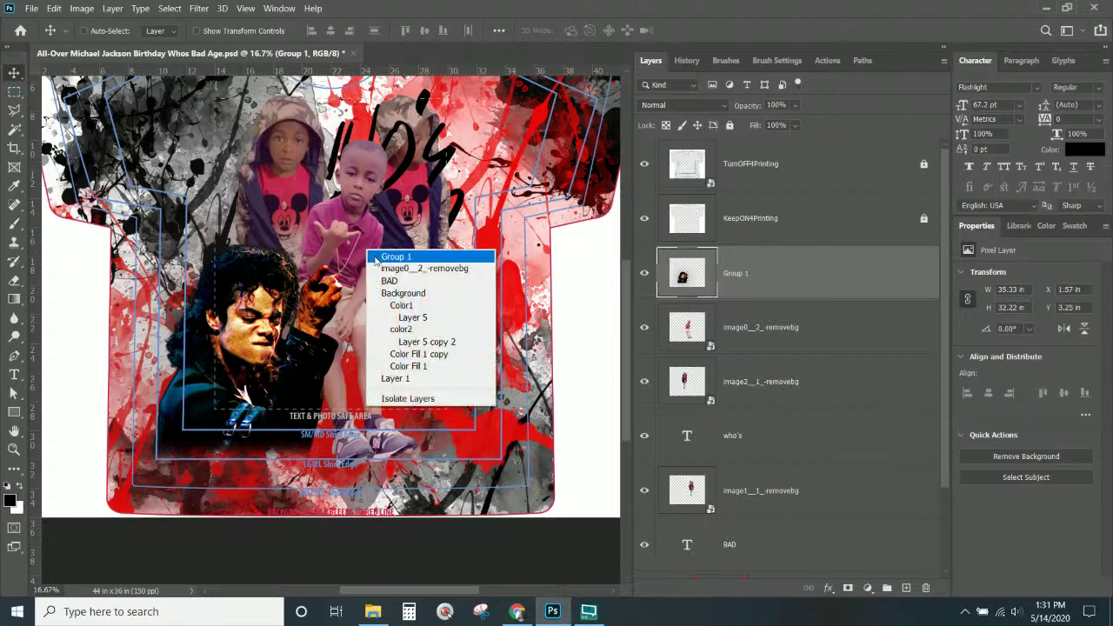
click(387, 268)
drag(345, 252, 391, 296)
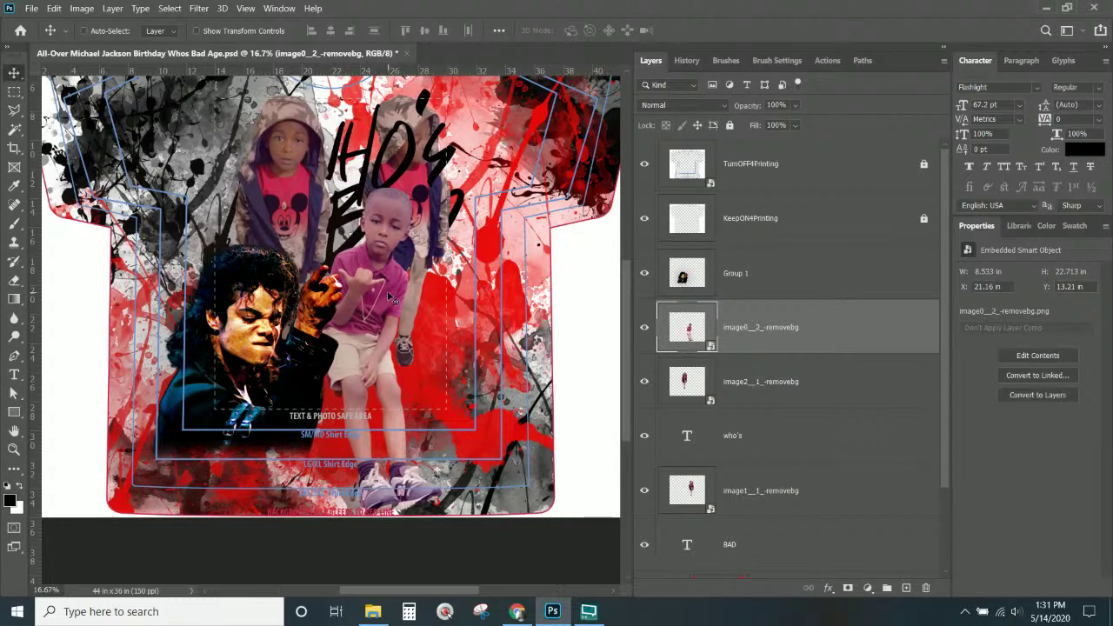
drag(386, 360, 372, 275)
key(ctrl)
key(ctrl+t)
drag(475, 515, 513, 582)
drag(356, 297, 343, 319)
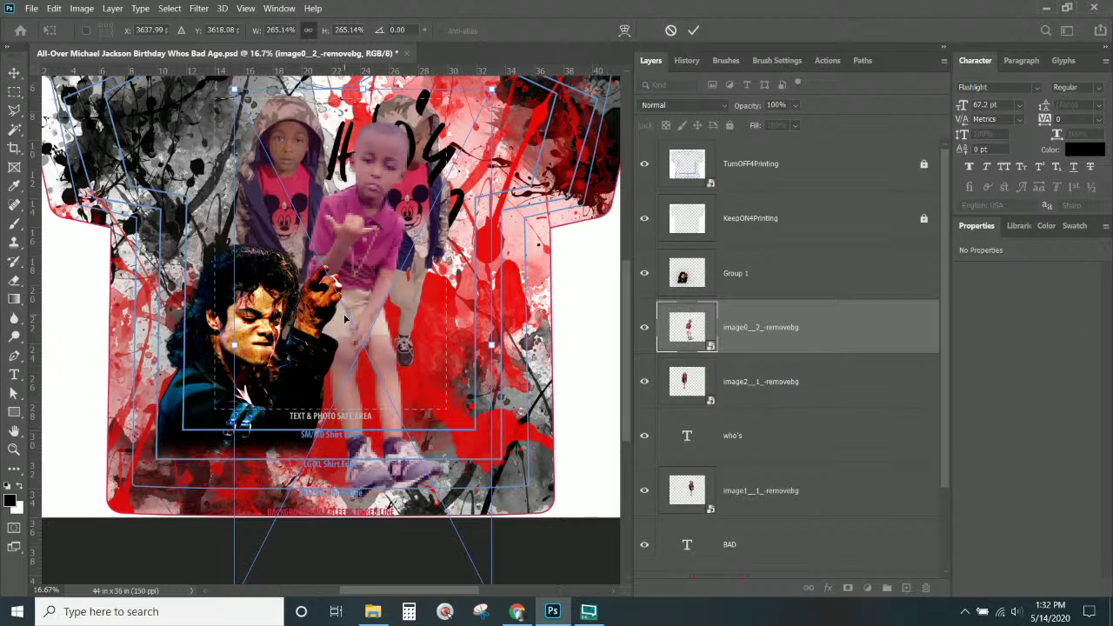
key(Return)
- Nudge the image1__1_-removebg cutout outward and up to about X 24.47 in, Y 6.12 in
scroll(391, 274, up, 2)
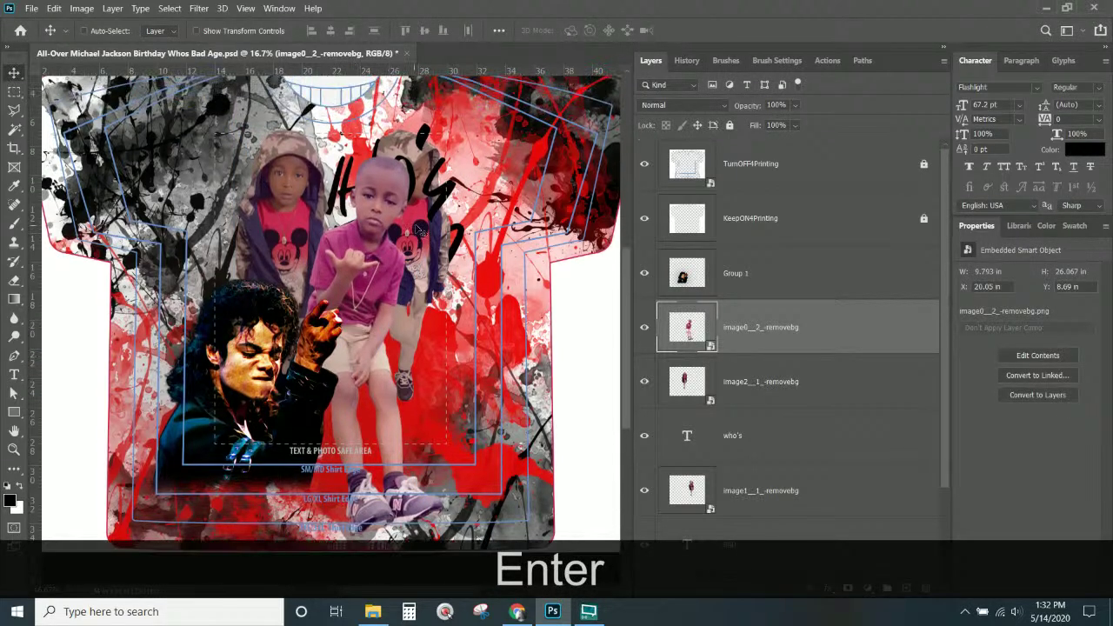
right_click(418, 235)
click(435, 240)
drag(424, 243, 435, 232)
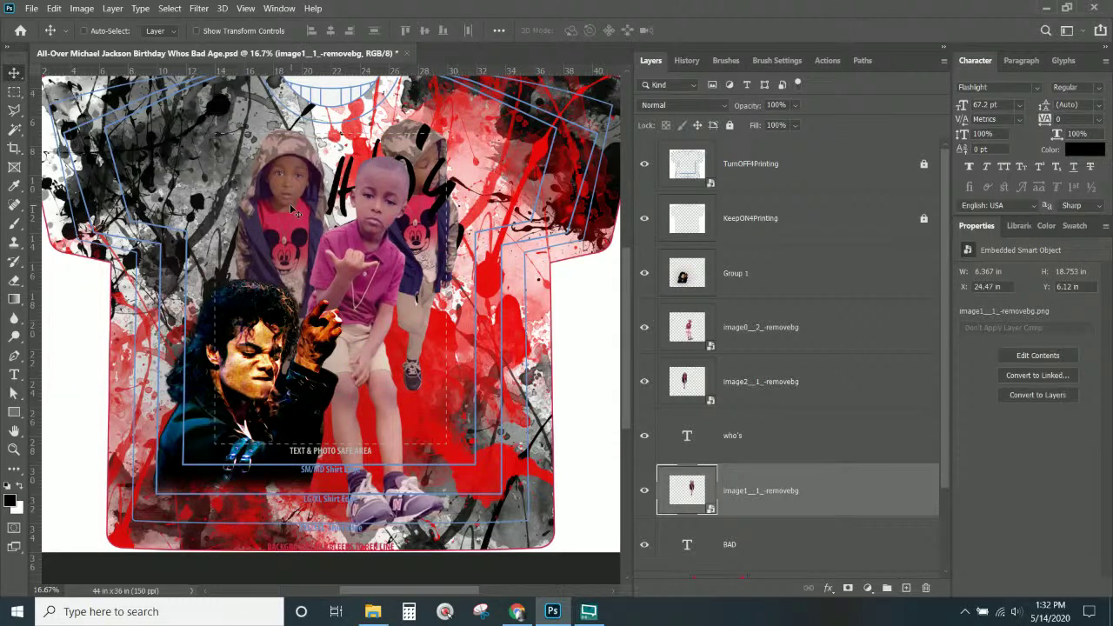
- Rename the Group 1 layer as Michael
right_click(306, 414)
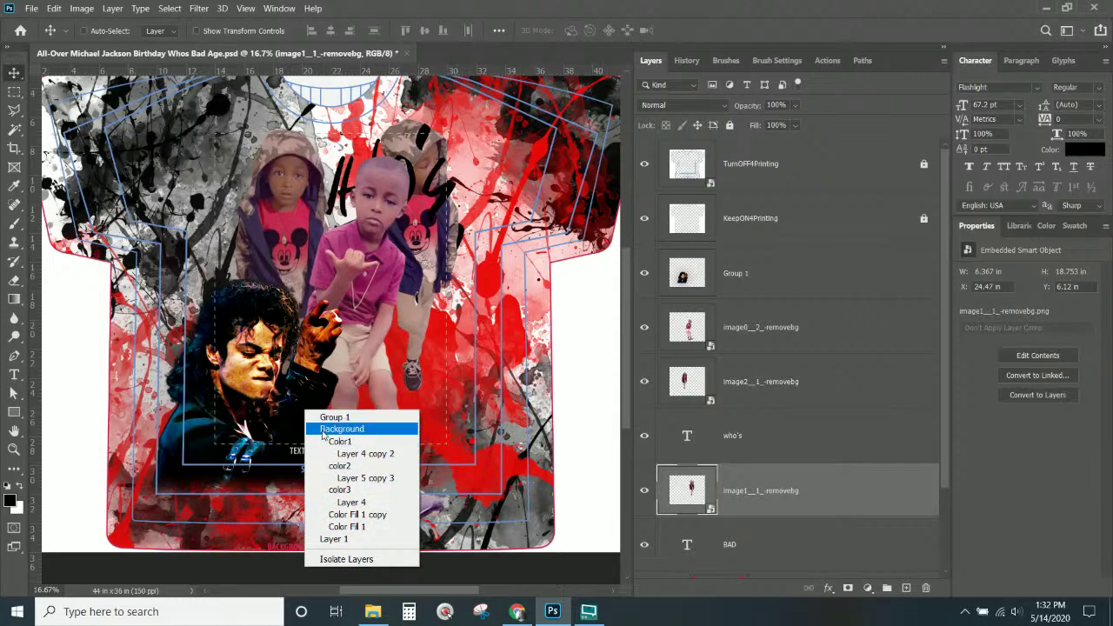
click(332, 417)
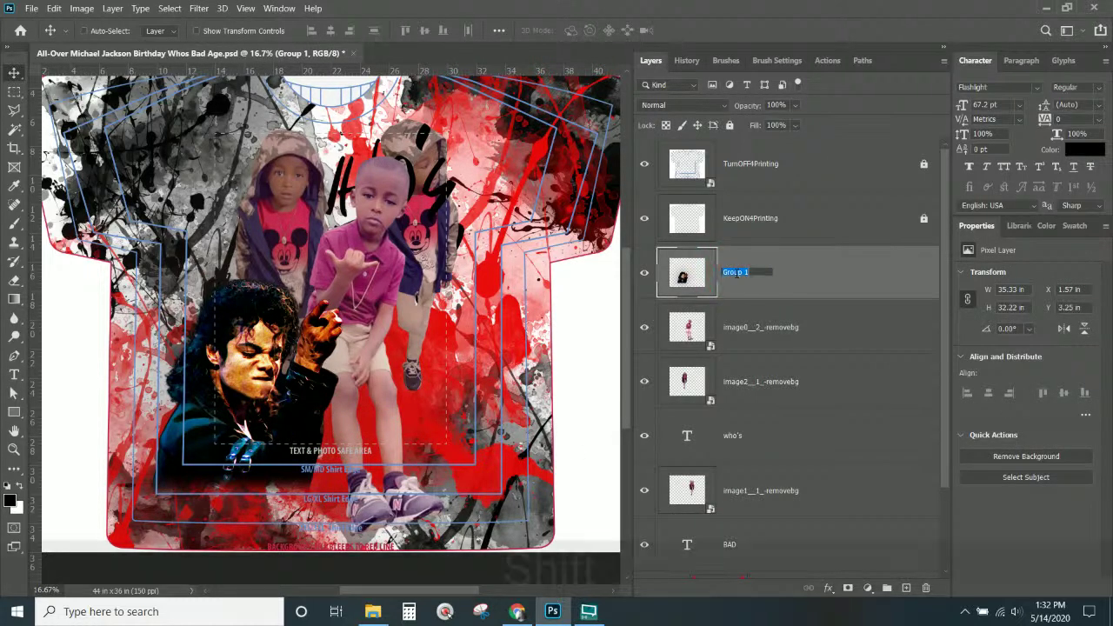
text(Michael)
key(Return)
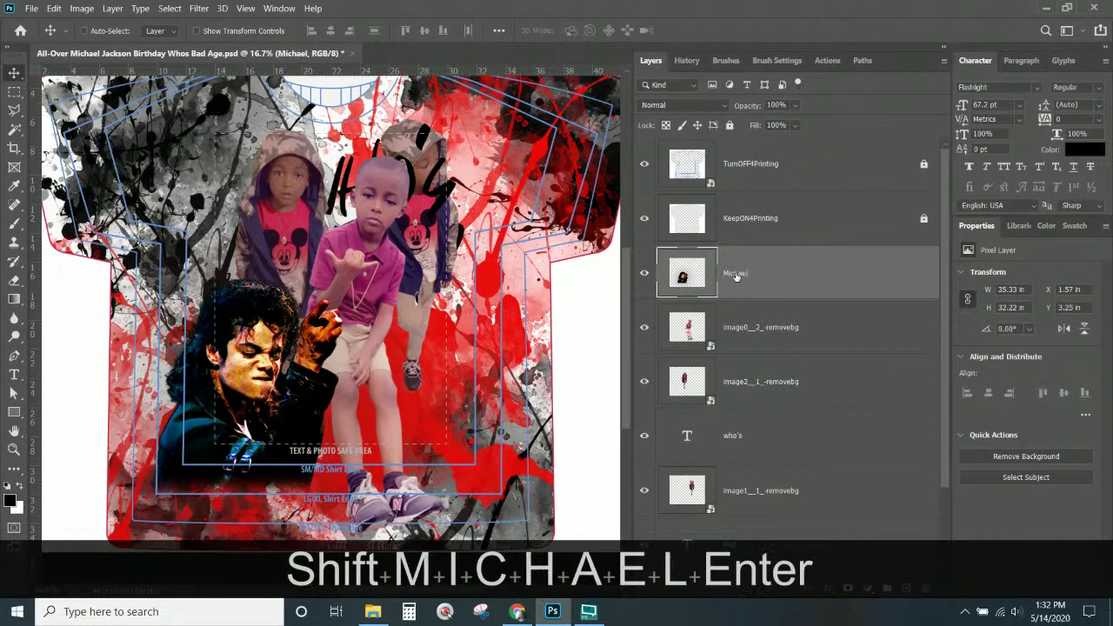
key(ctrl+t)
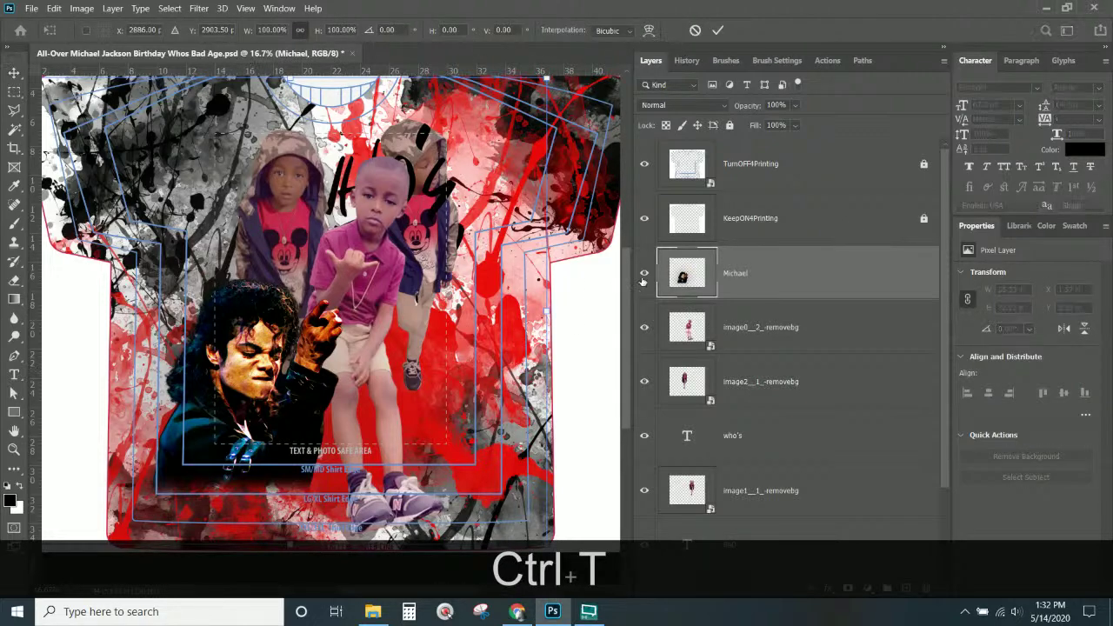
click(715, 288)
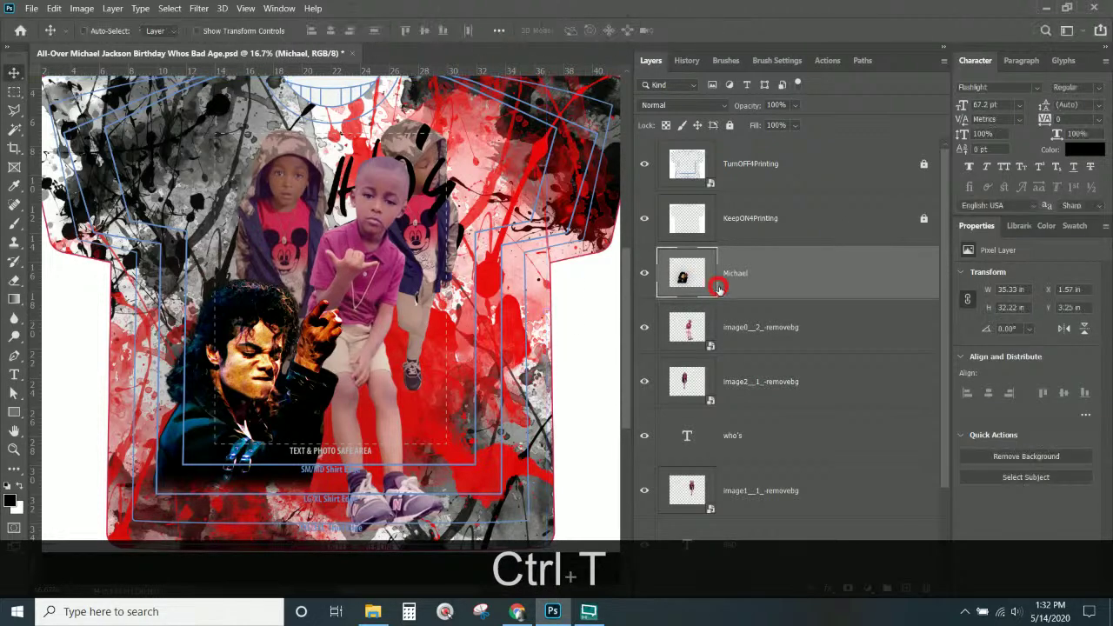
key(ctrl+t)
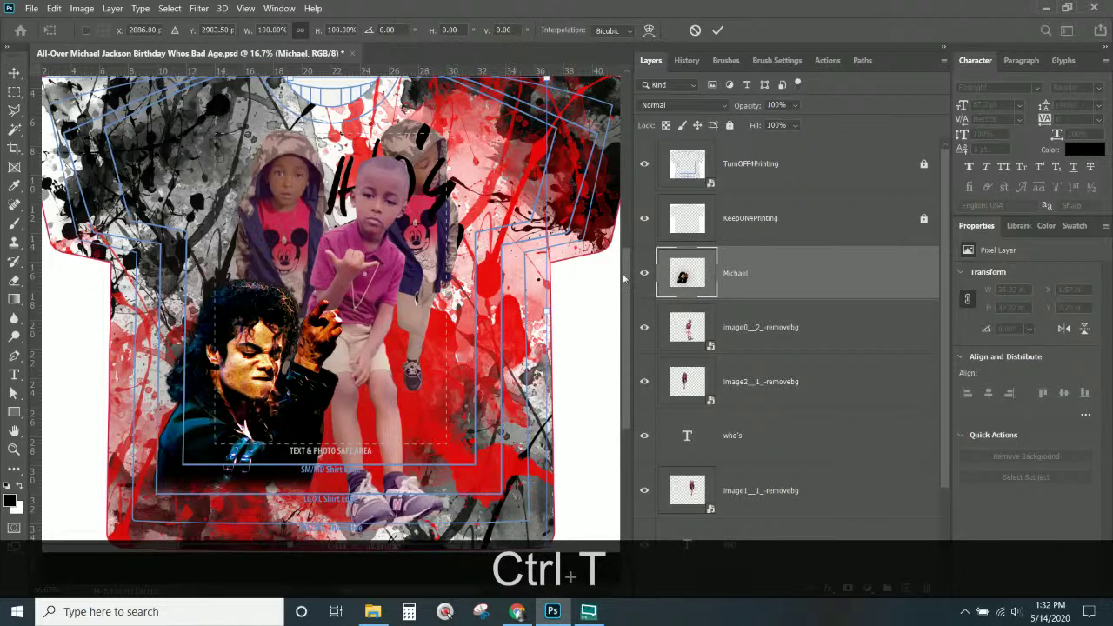
scroll(623, 286, down, 1)
key(ctrl+KP_Subtract)
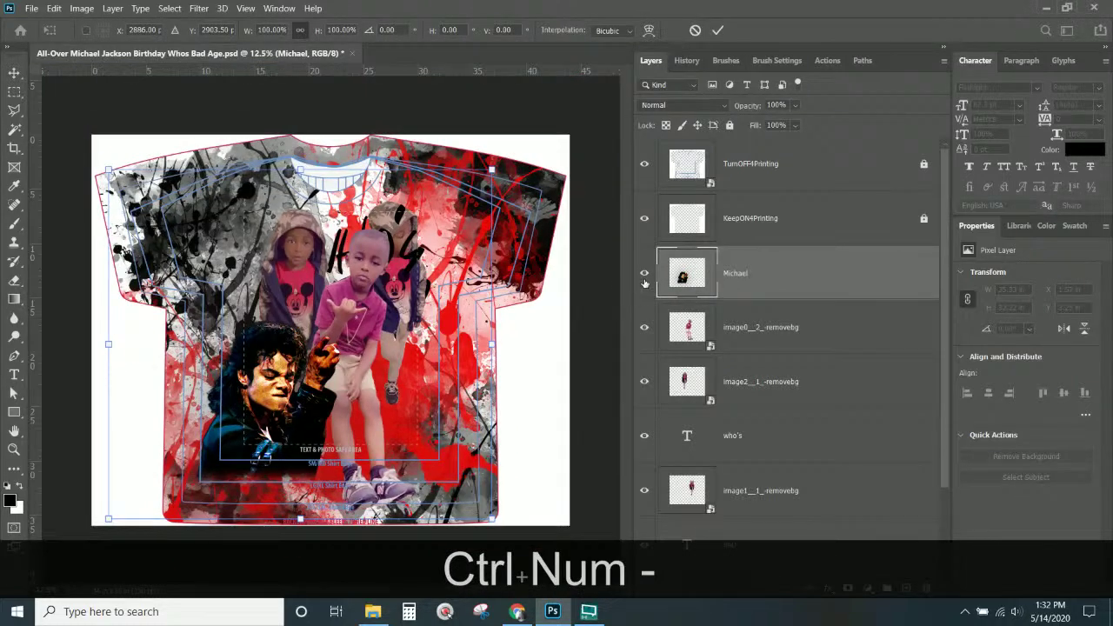
click(758, 325)
click(700, 280)
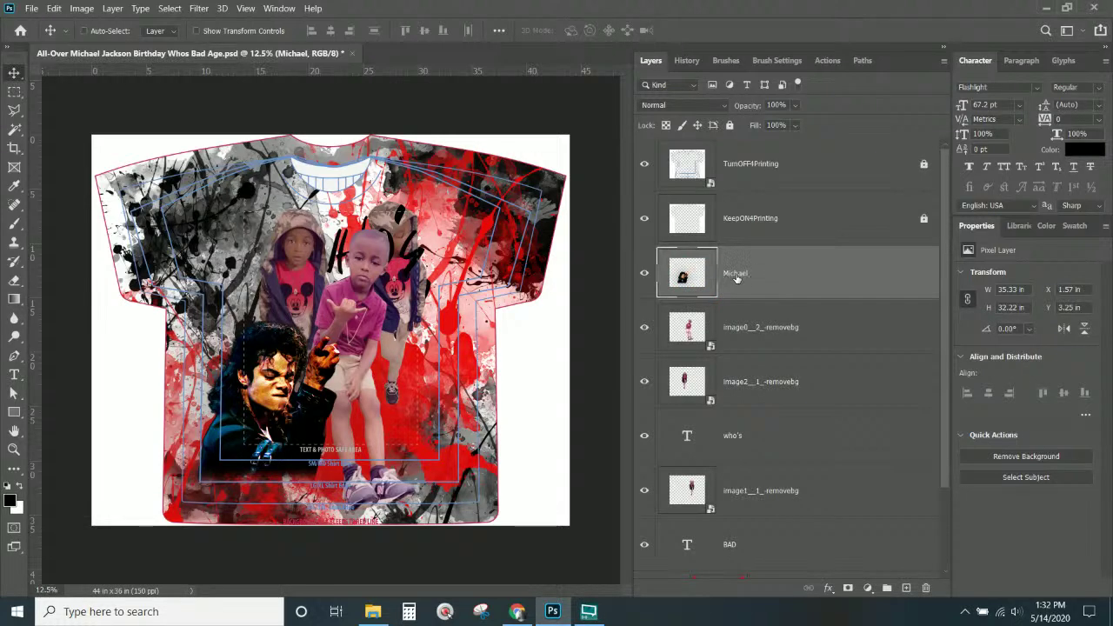
right_click(735, 277)
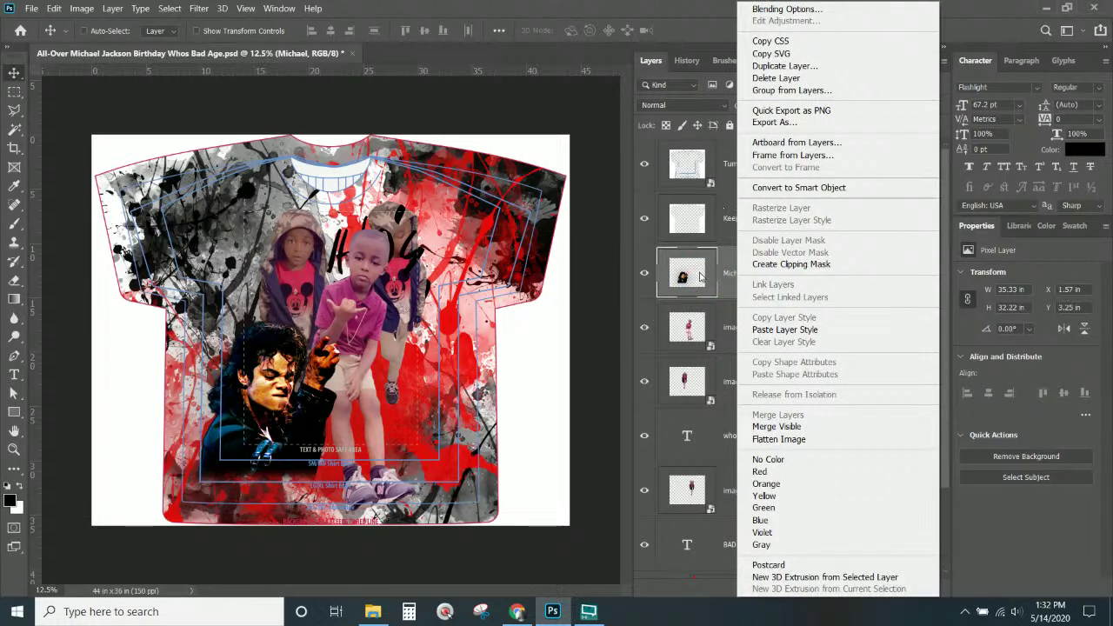
click(696, 276)
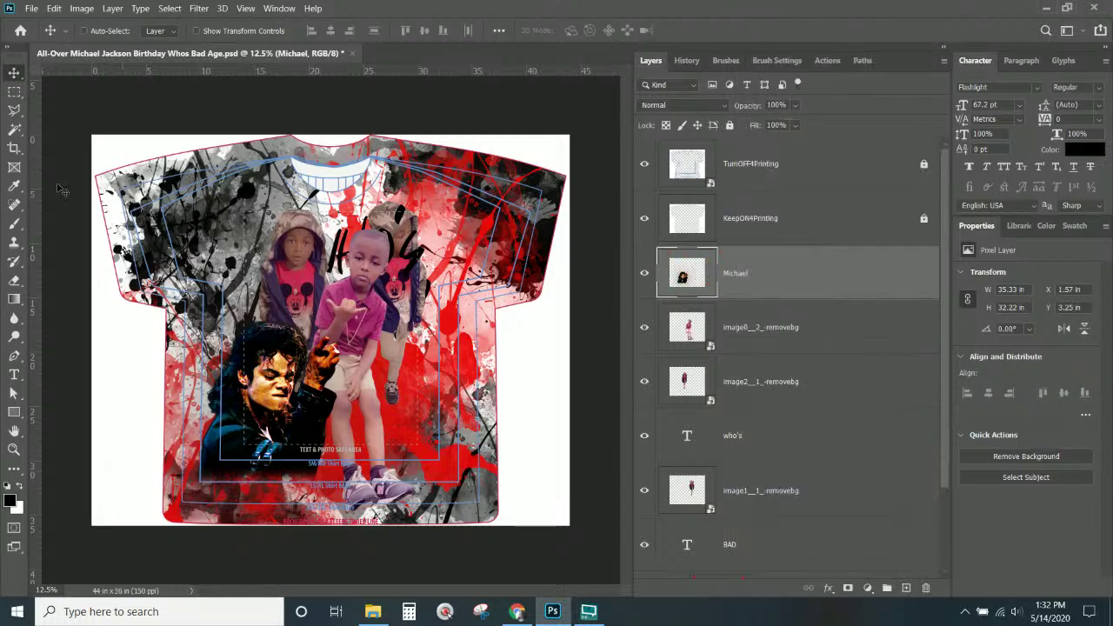
- Copy a rectangular area about 13.65 × 19.69 in around the Michael Jackson figure to a new layer and delete the original Michael layer
click(15, 92)
drag(198, 285, 345, 501)
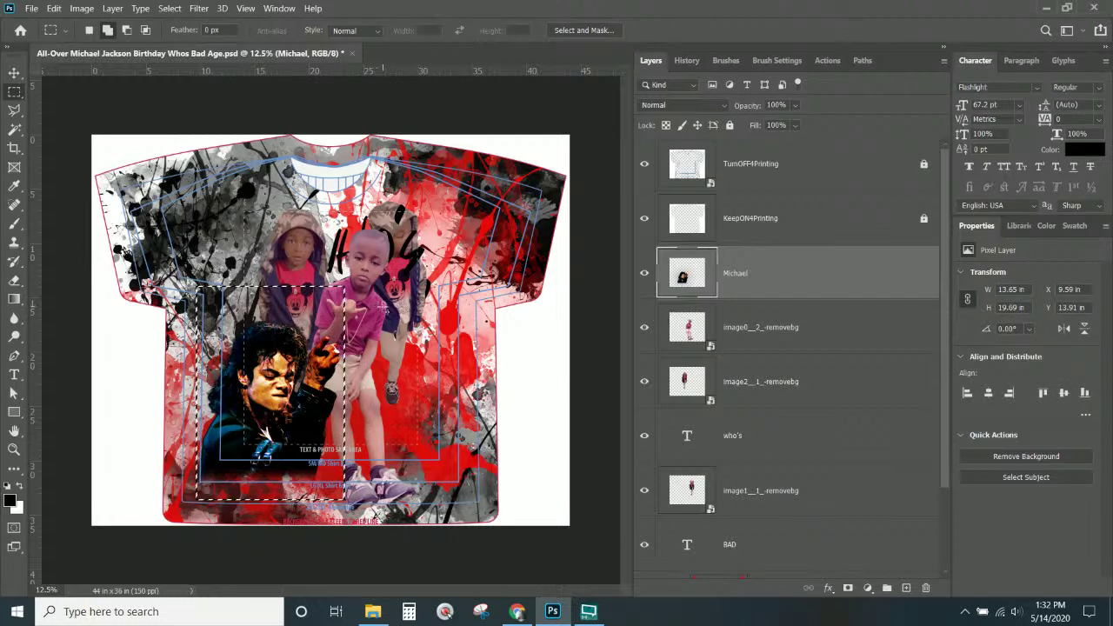
key(ctrl+c)
key(ctrl+v)
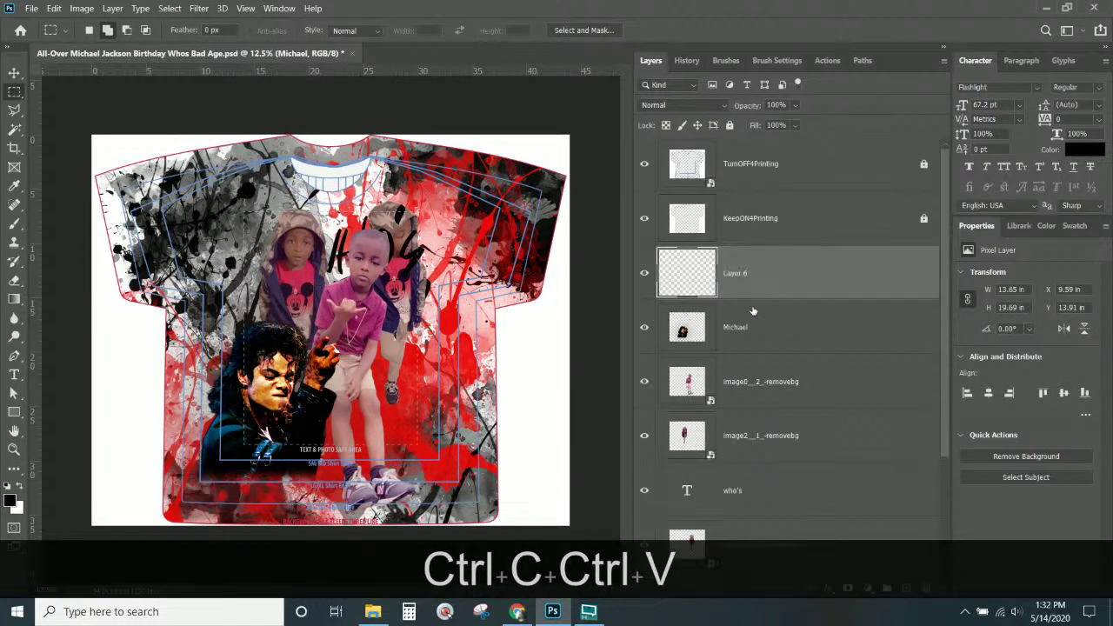
click(756, 337)
key(Delete)
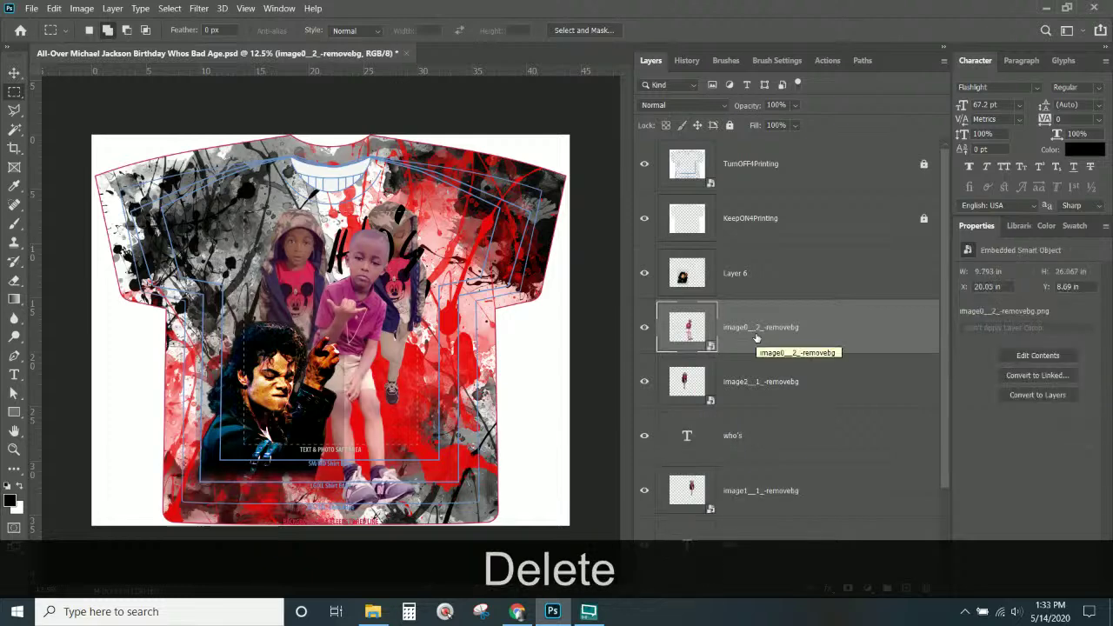
- Convert Layer 6 to a smart object and open its contents for editing
click(722, 280)
right_click(733, 280)
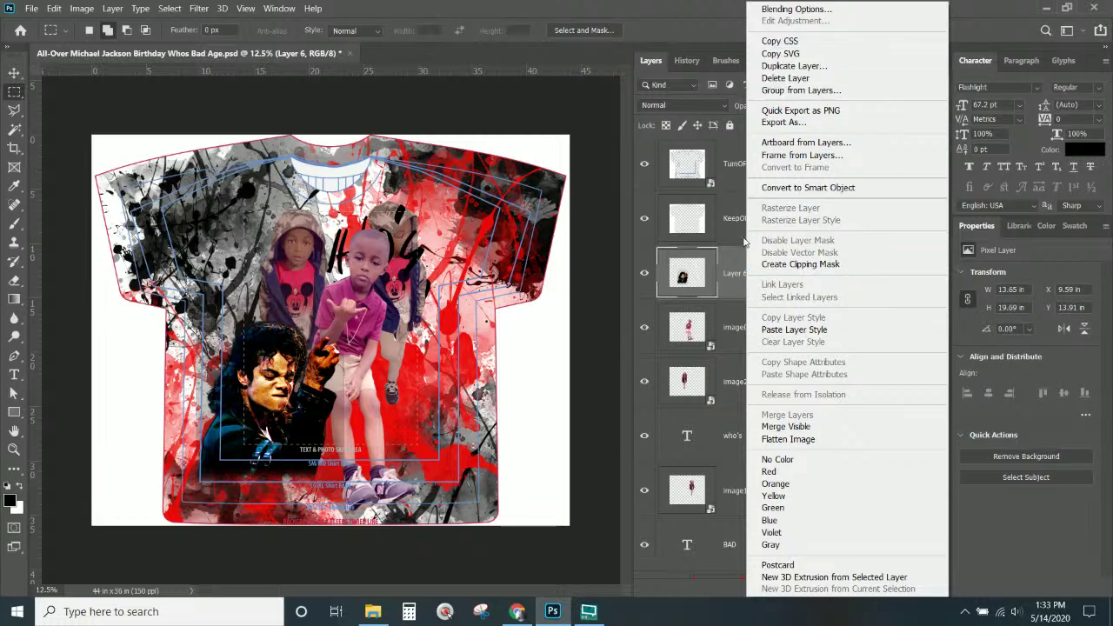
click(793, 189)
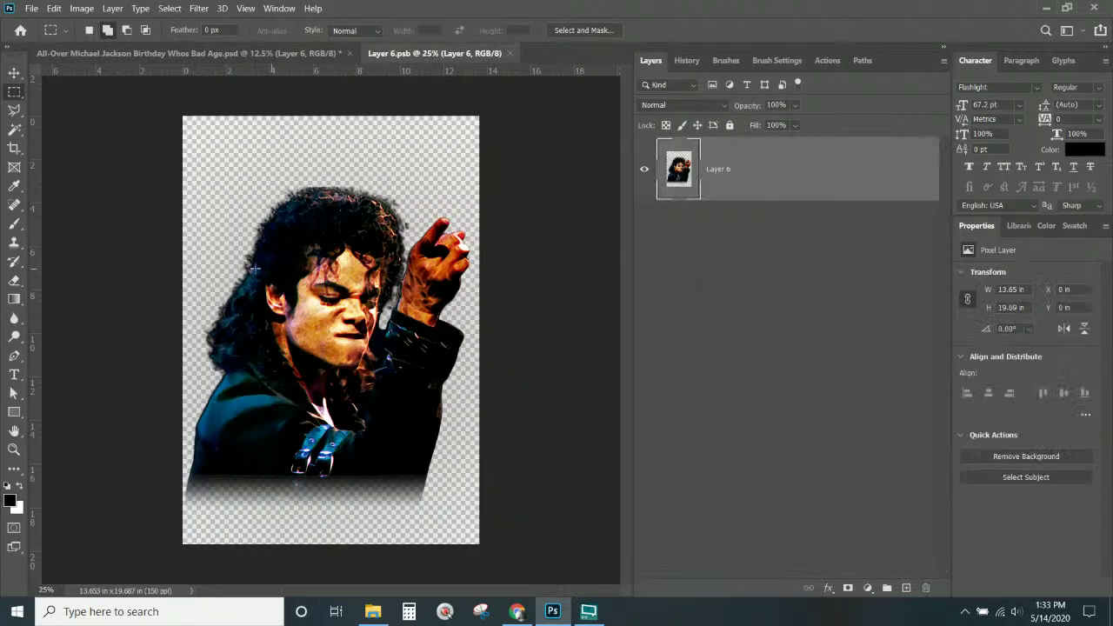
- Try to select the haze around the Michael Jackson figure with the Magic Wand, setting the tolerance to 31
click(14, 128)
click(272, 135)
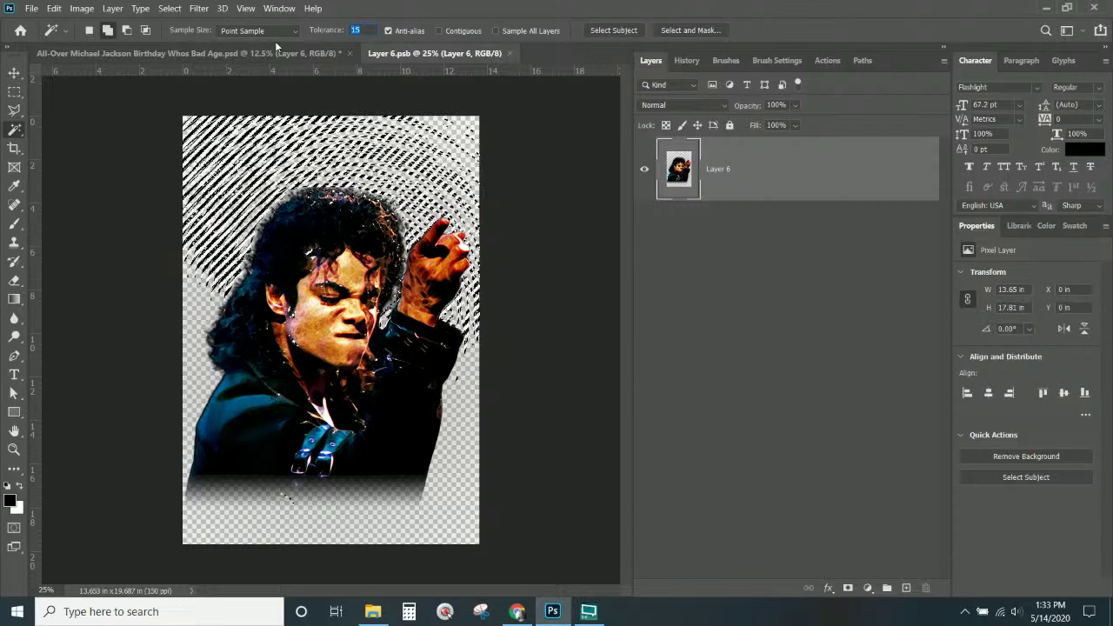
text(31)
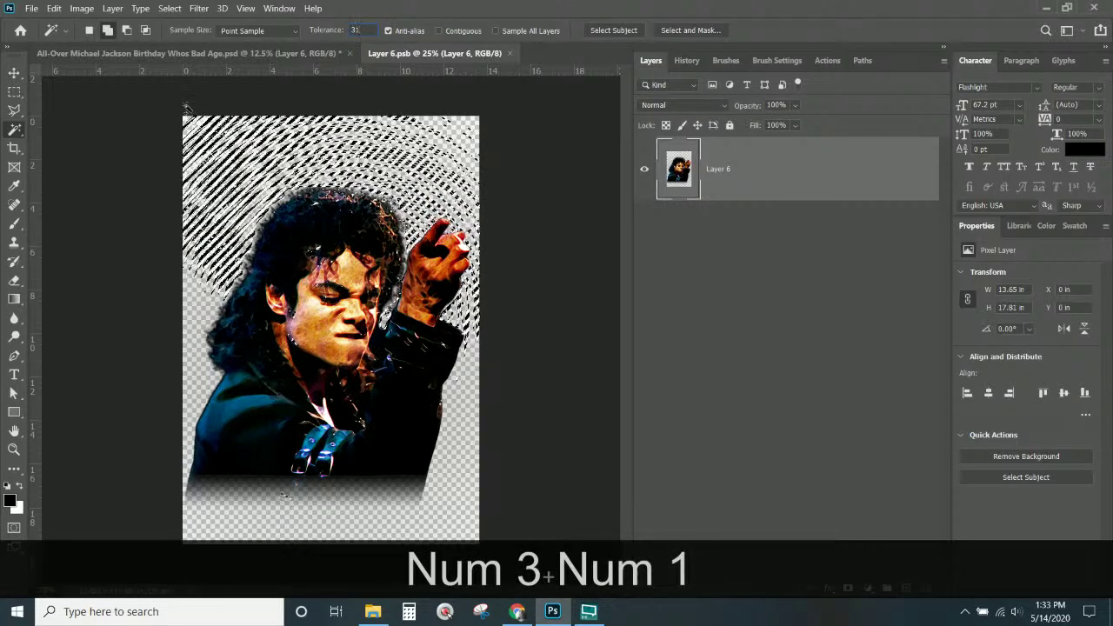
key(ctrl+d)
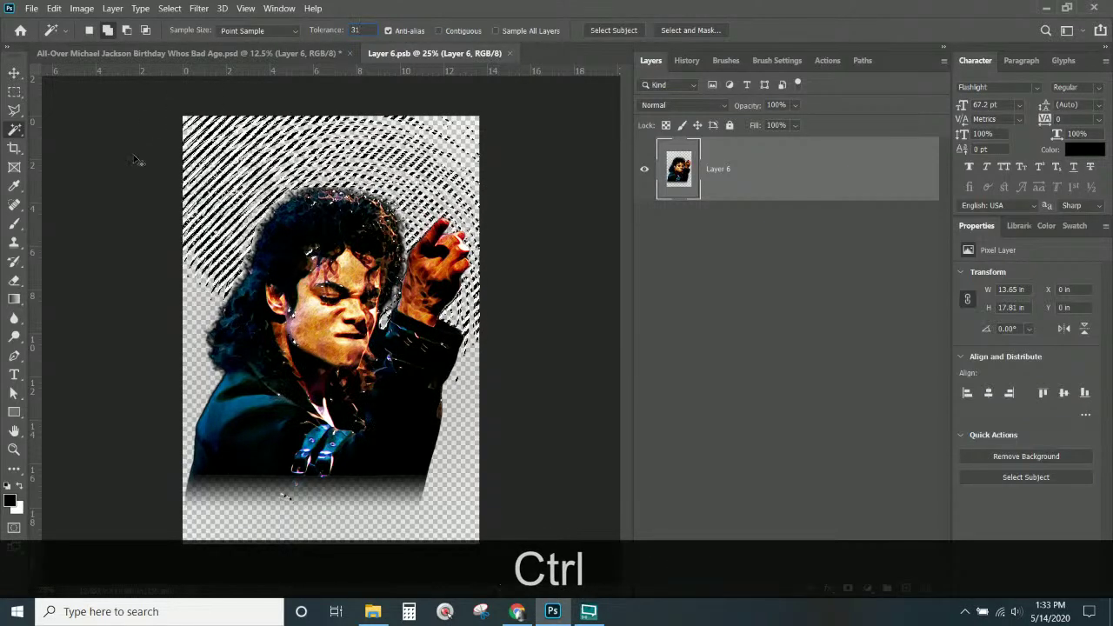
key(ctrl+d)
click(251, 154)
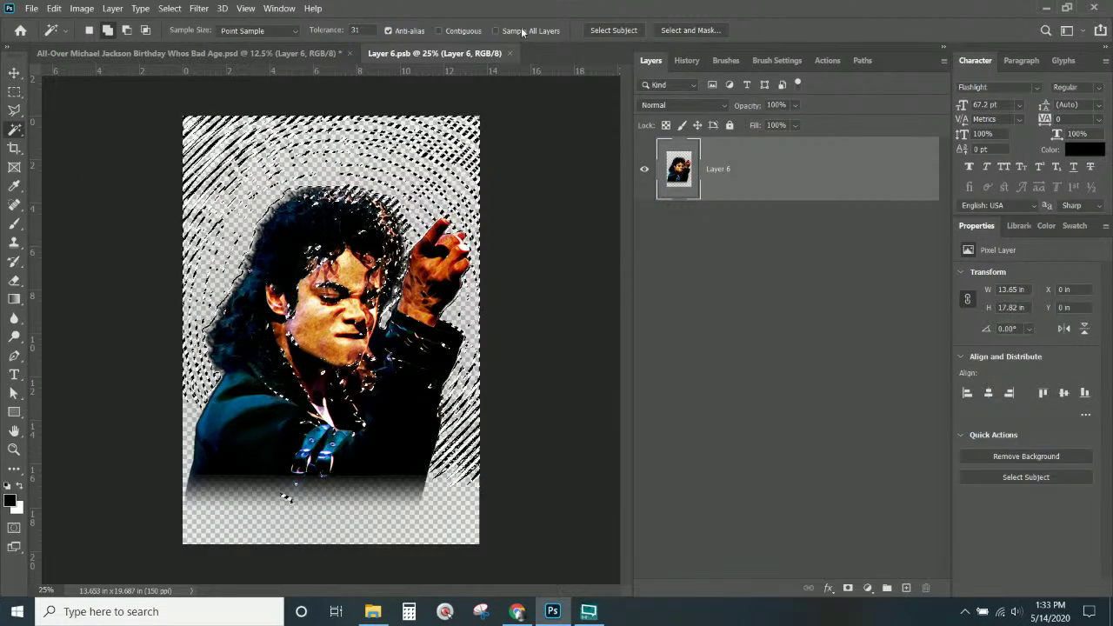
key(ctrl+d)
- Try to build a contiguous Magic Wand selection of the haze above and beside the figure, and clear it
click(438, 30)
click(354, 124)
click(351, 144)
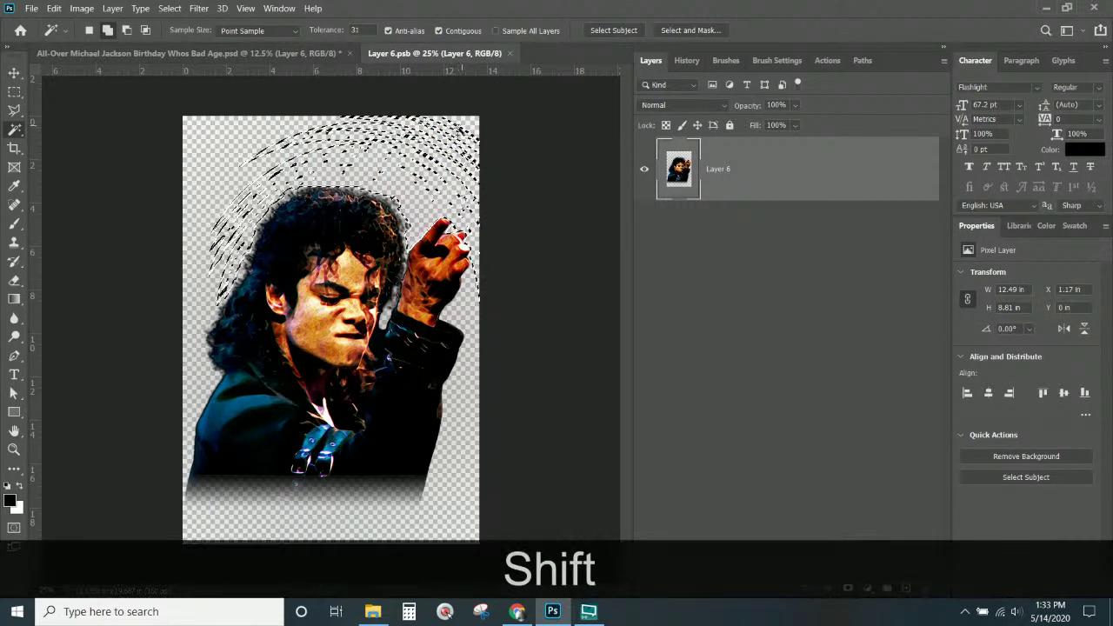
shift+click(204, 136)
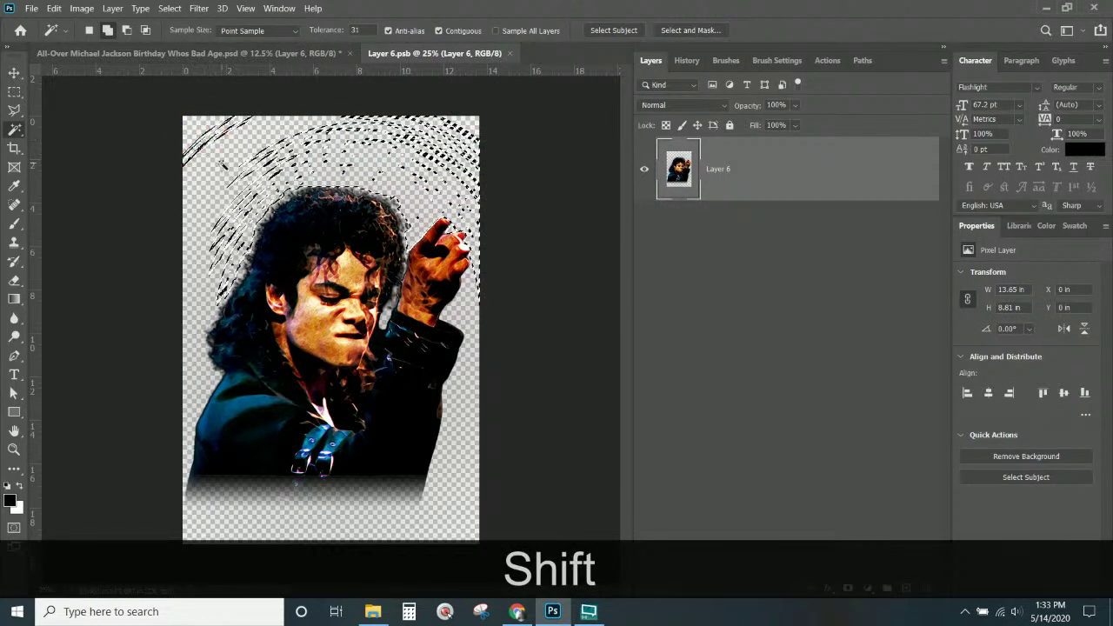
shift+click(204, 220)
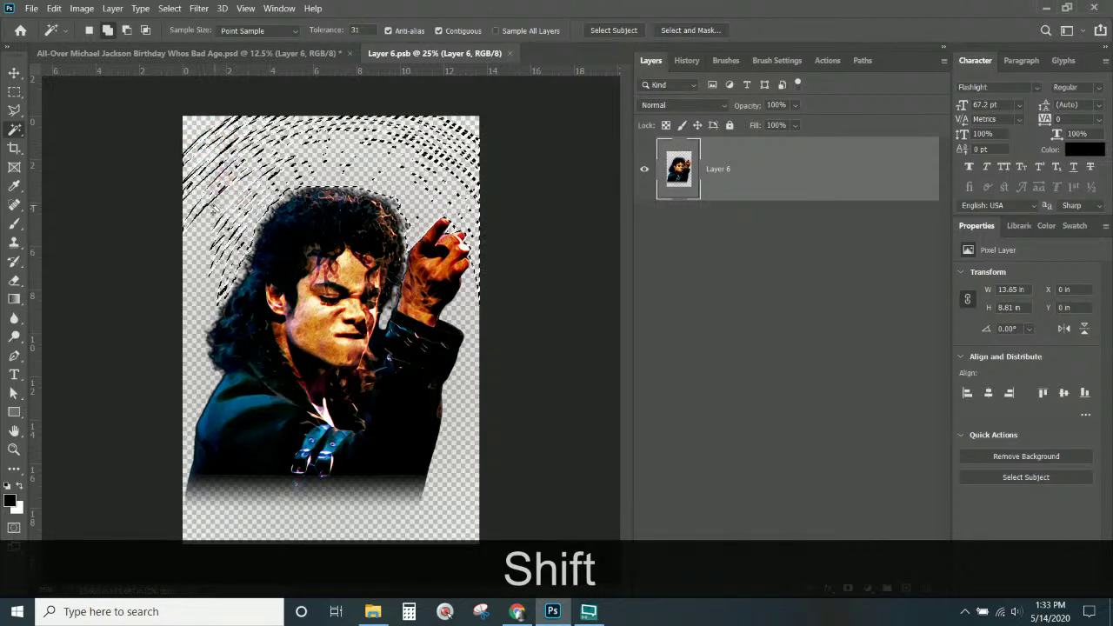
shift+click(203, 271)
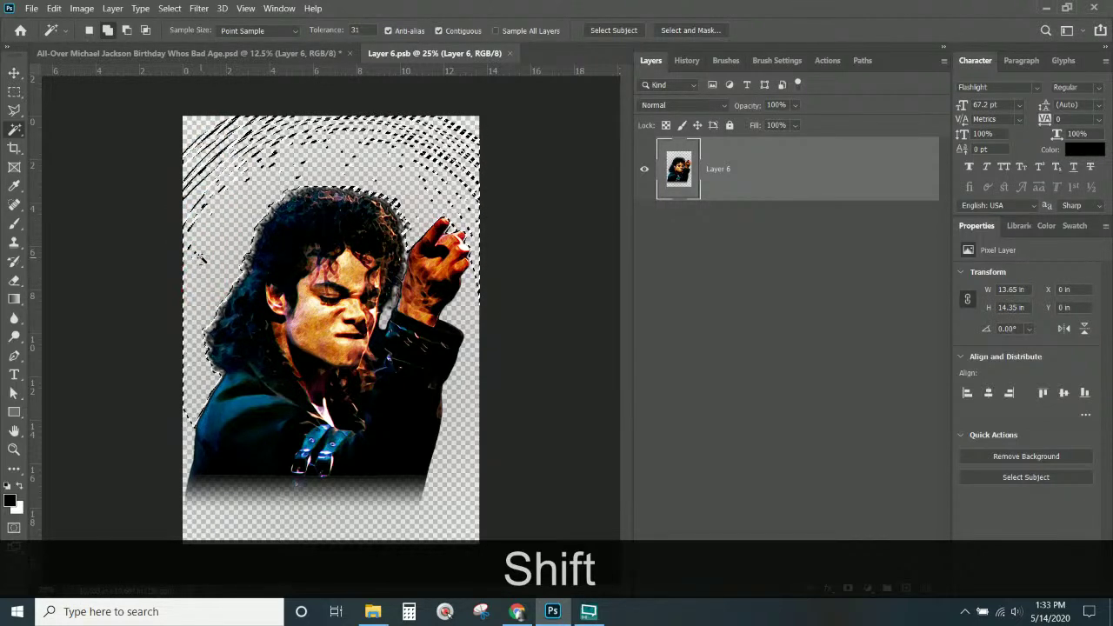
key(ctrl+d)
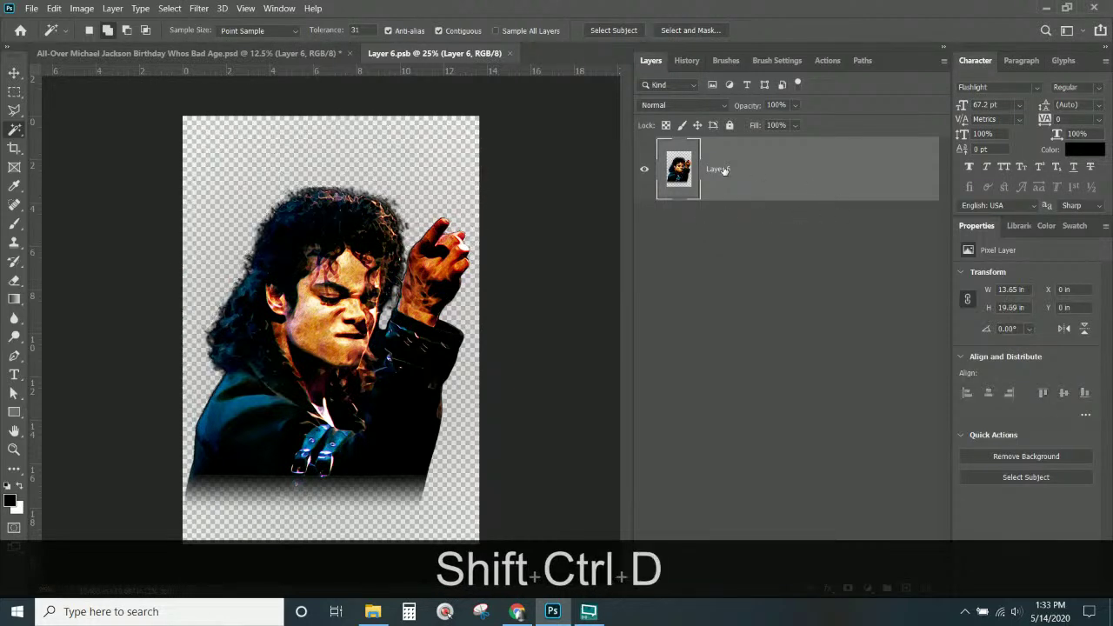
- Mask Layer 6 to the figure's outline refined with radius 2 px, smooth 6, feather 1.7 px and contrast 50%, and save and close the smart object
ctrl+click(676, 172)
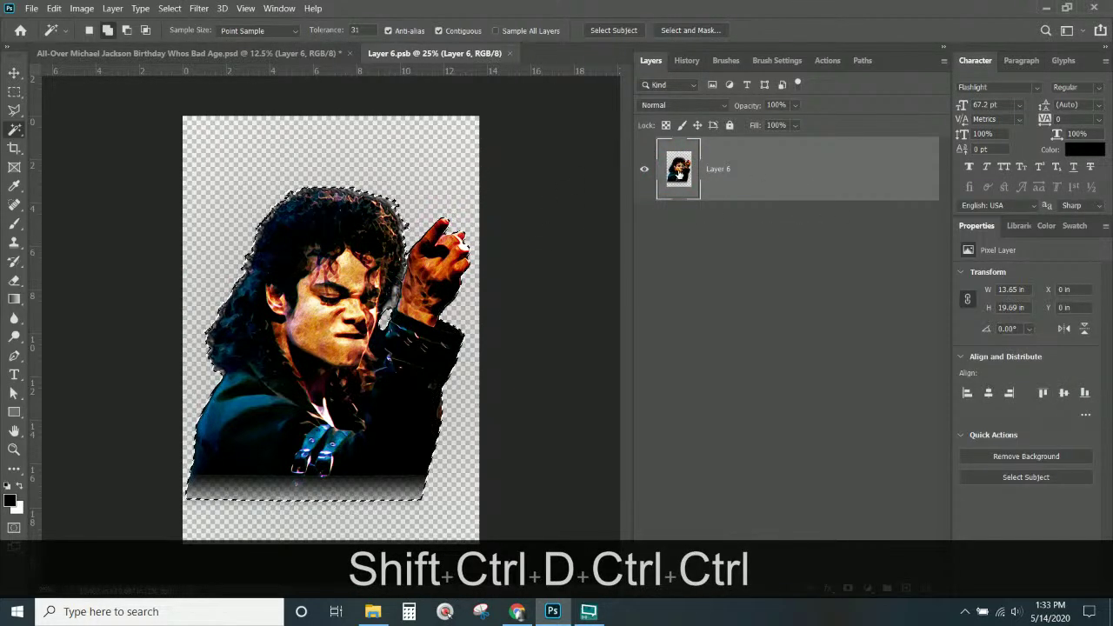
click(662, 30)
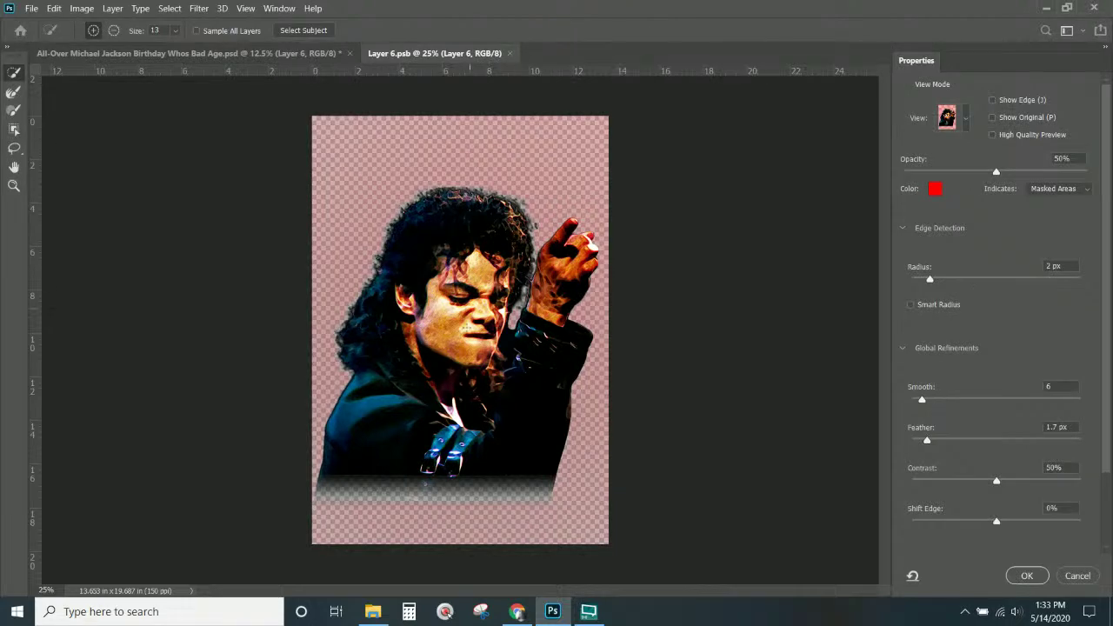
click(1042, 576)
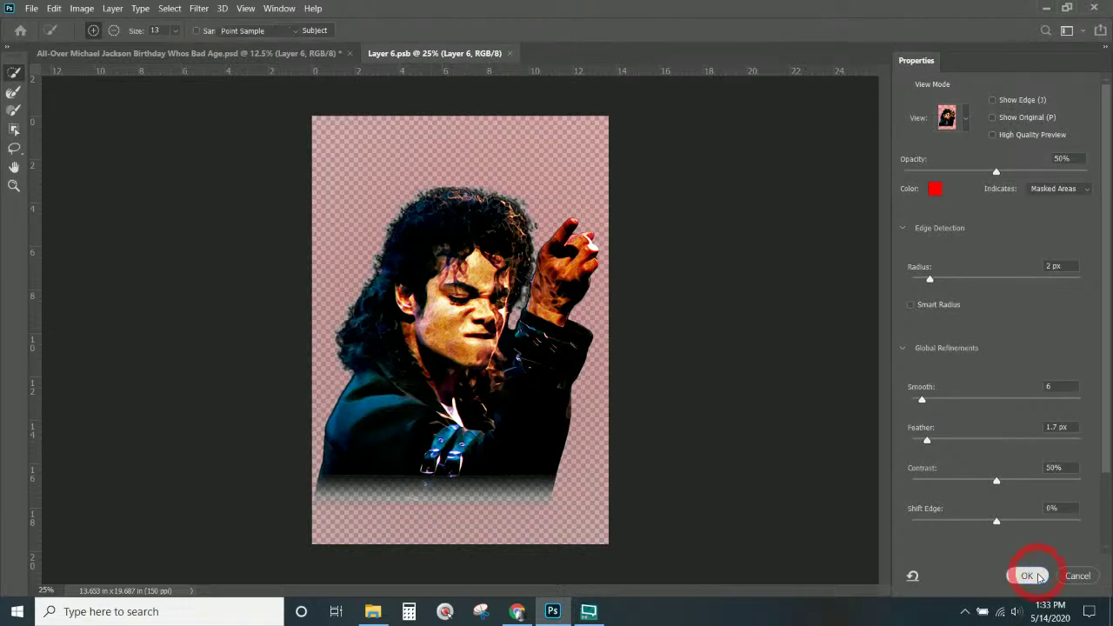
click(848, 588)
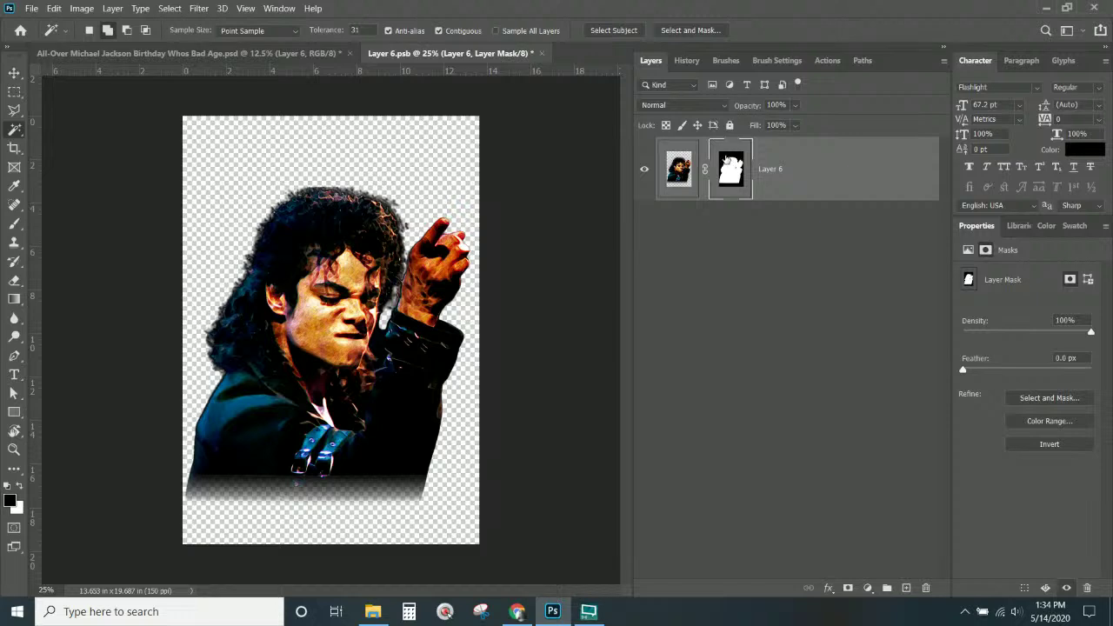
click(540, 53)
click(524, 240)
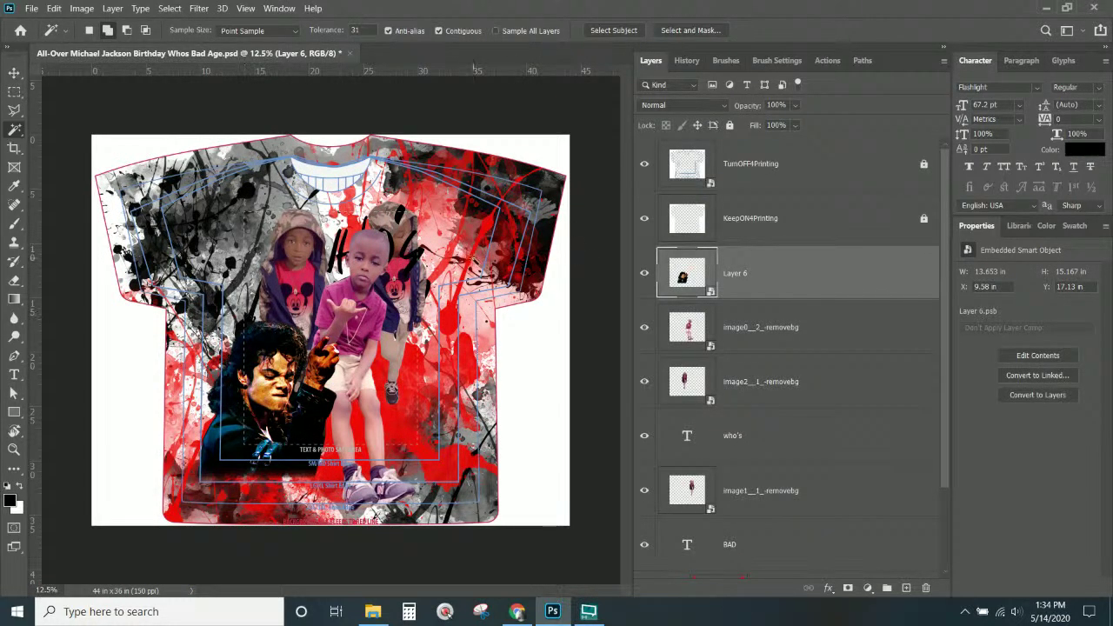
- Scale Layer 6 to about 96.04% and move the Michael Jackson figure to about X 9.83 in, Y 16.98 in
key(ctrl+KP_Add)
key(ctrl+KP_Add)
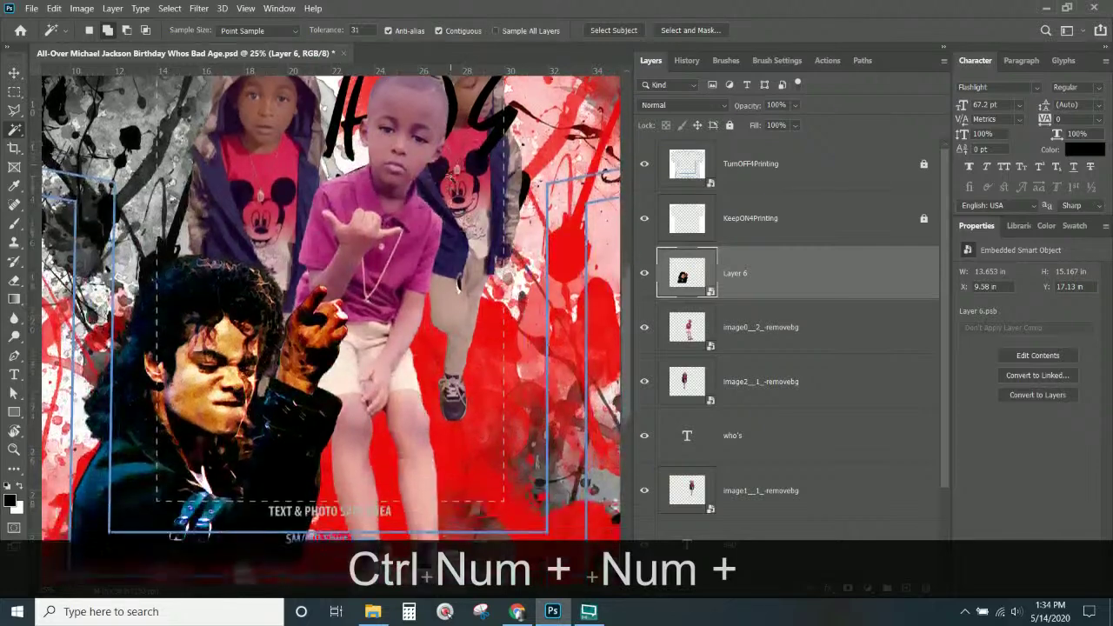
scroll(577, 160, down, 1)
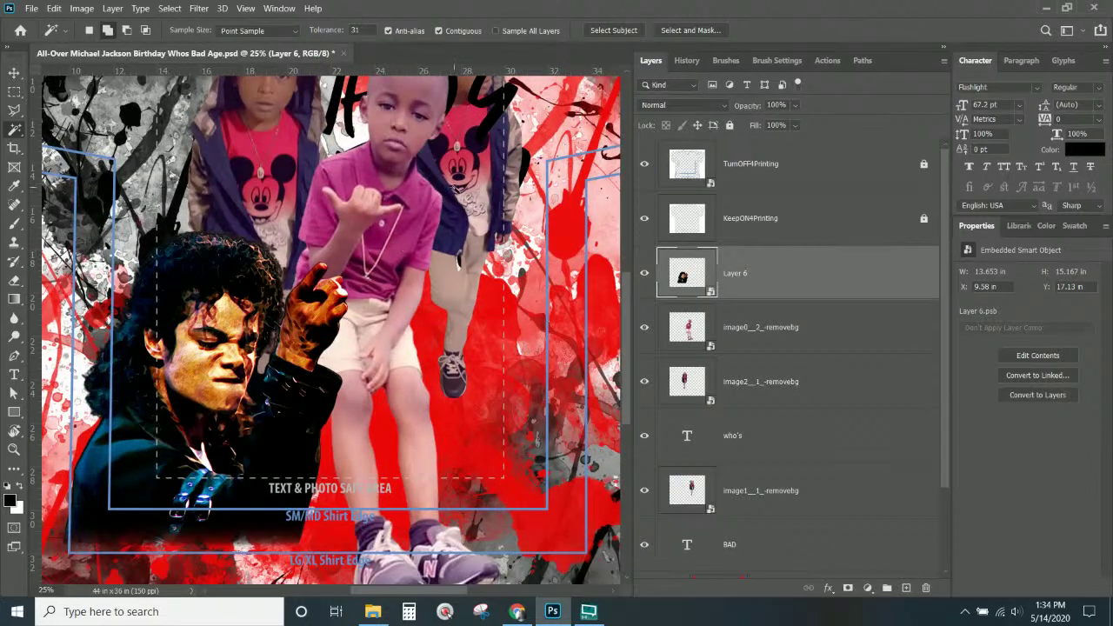
key(ctrl+KP_Subtract)
scroll(452, 189, up, 2)
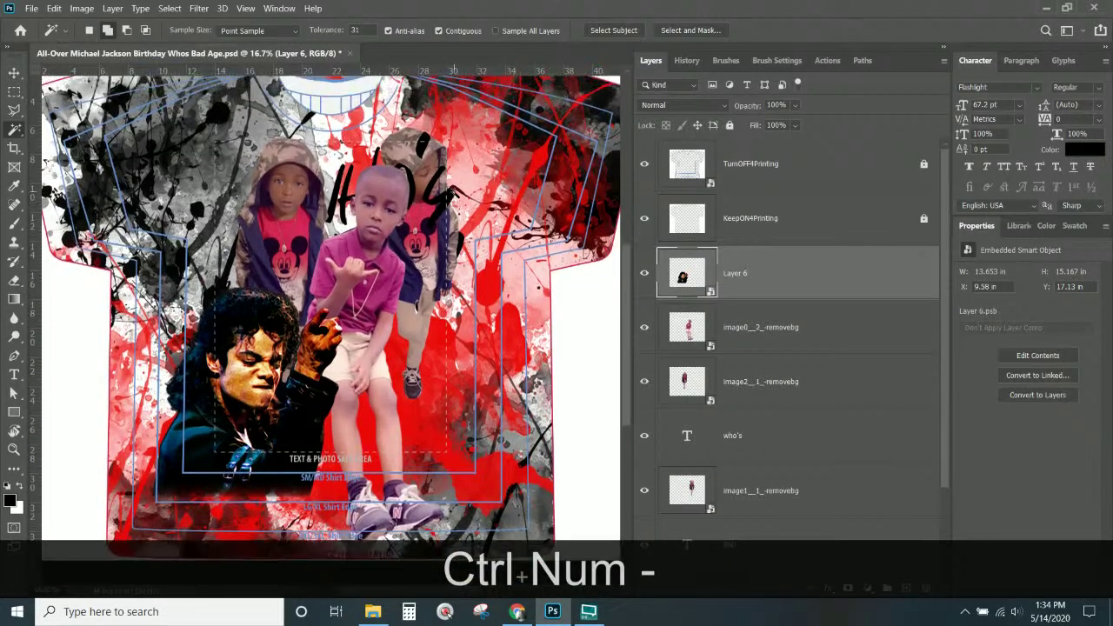
key(ctrl+t)
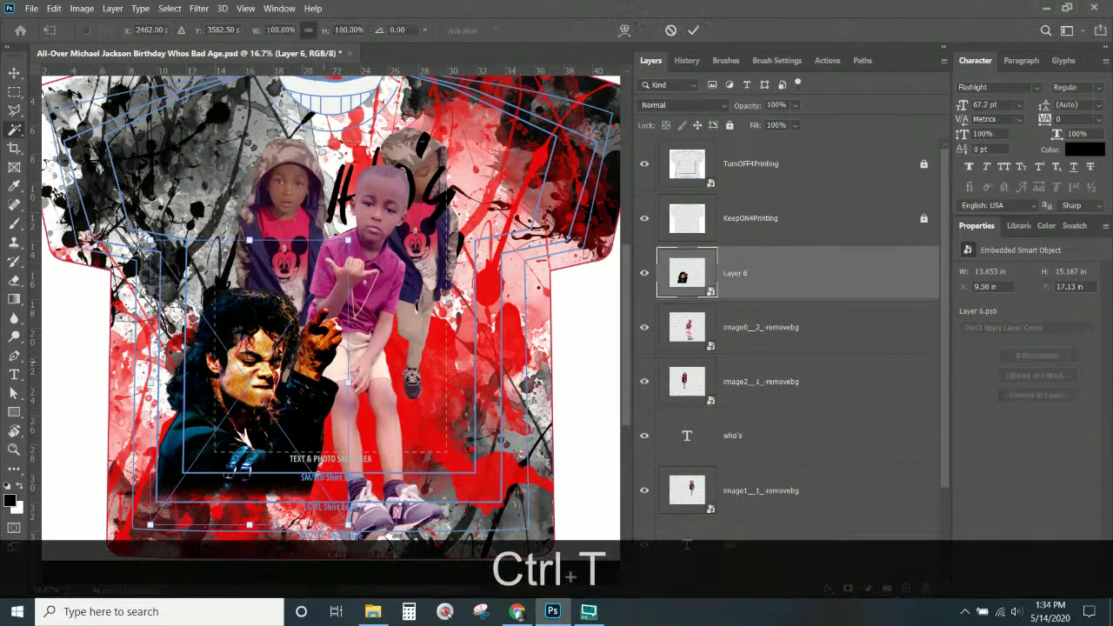
drag(150, 239, 159, 251)
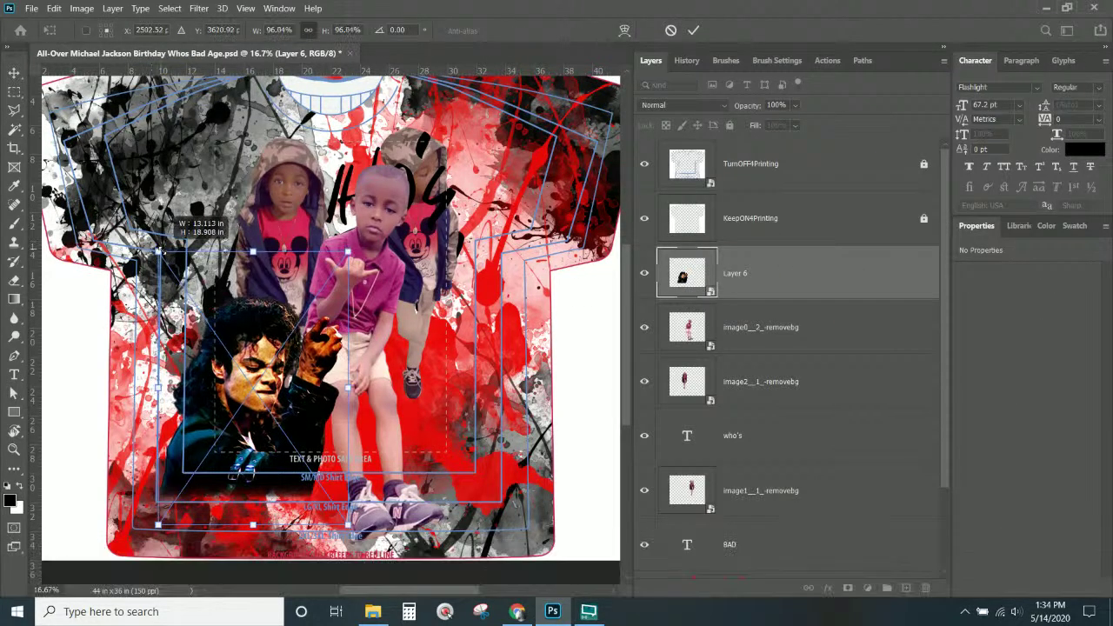
drag(291, 440, 284, 424)
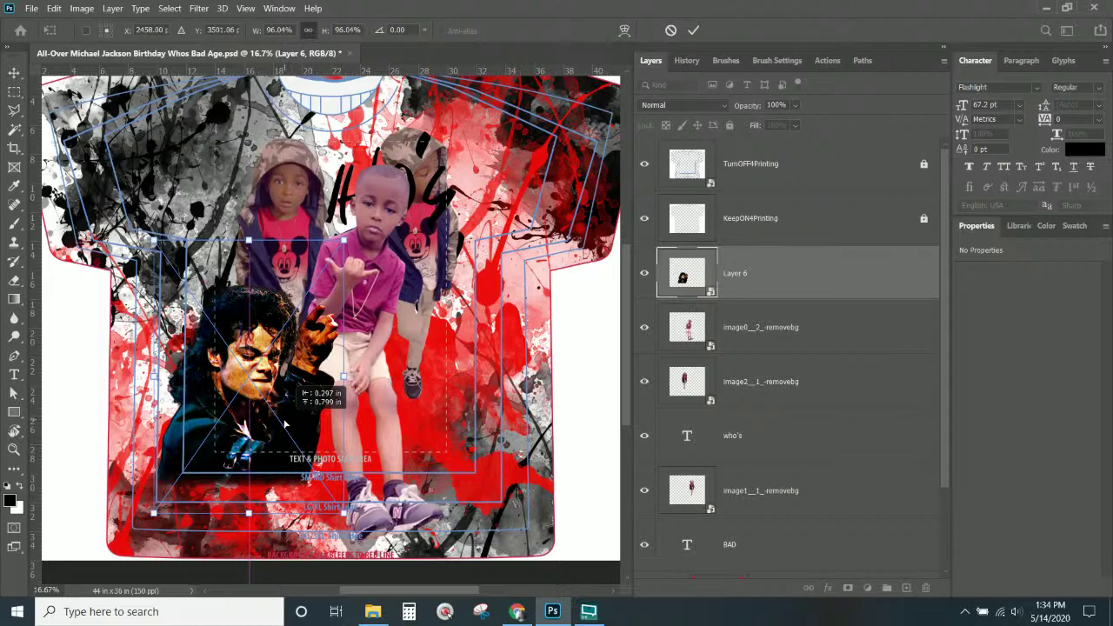
key(Return)
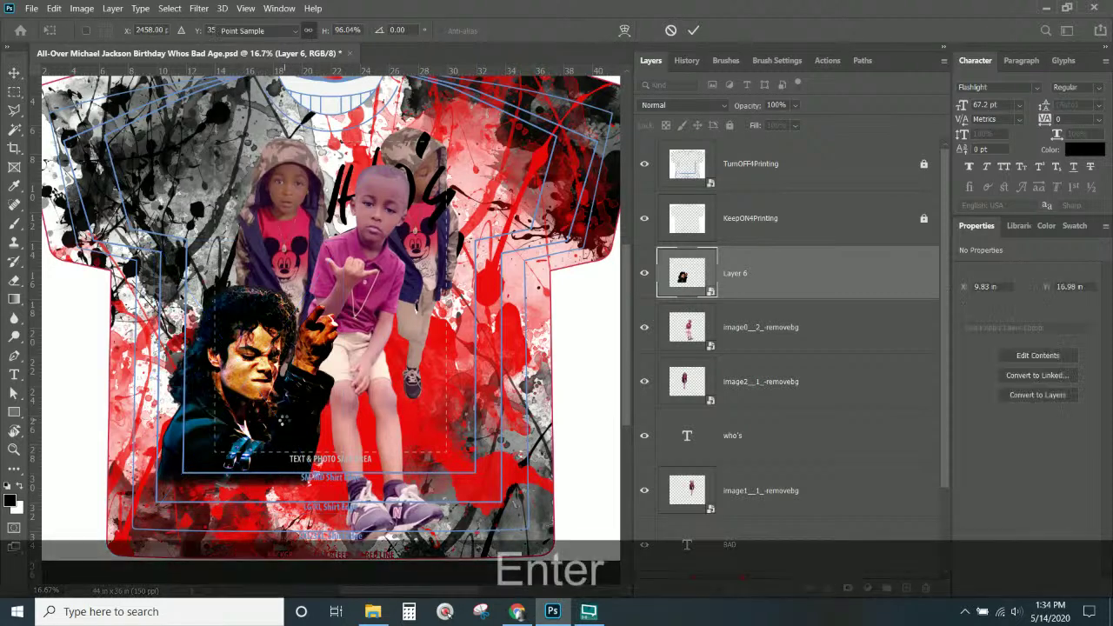
- Move the "who's" and "BAD" text layers above Layer 6 in the layer stack
click(787, 173)
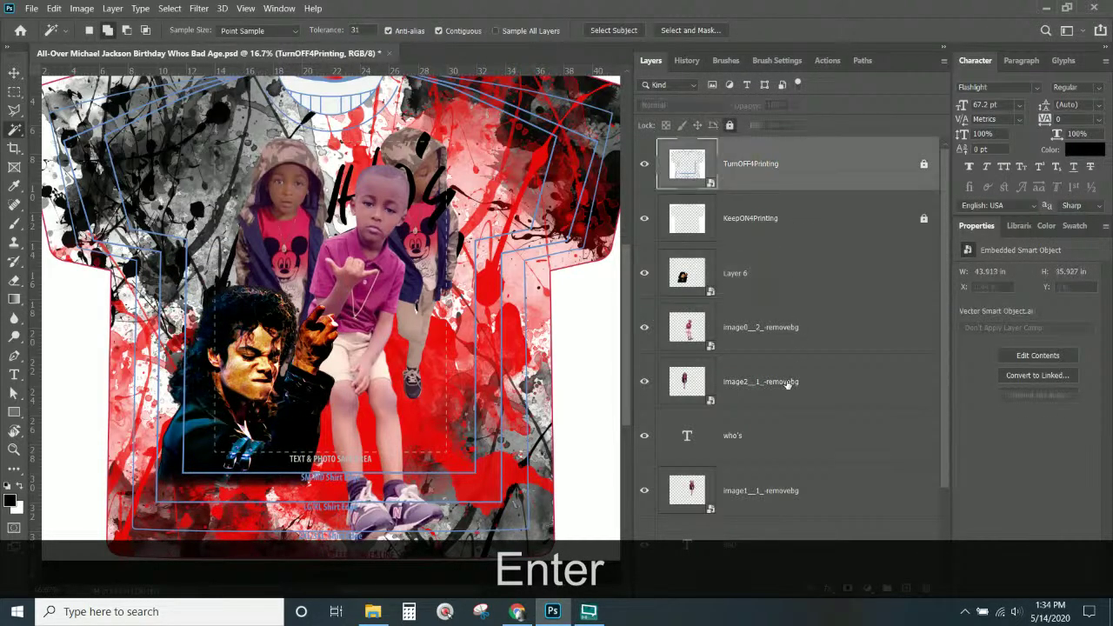
scroll(787, 391, down, 2)
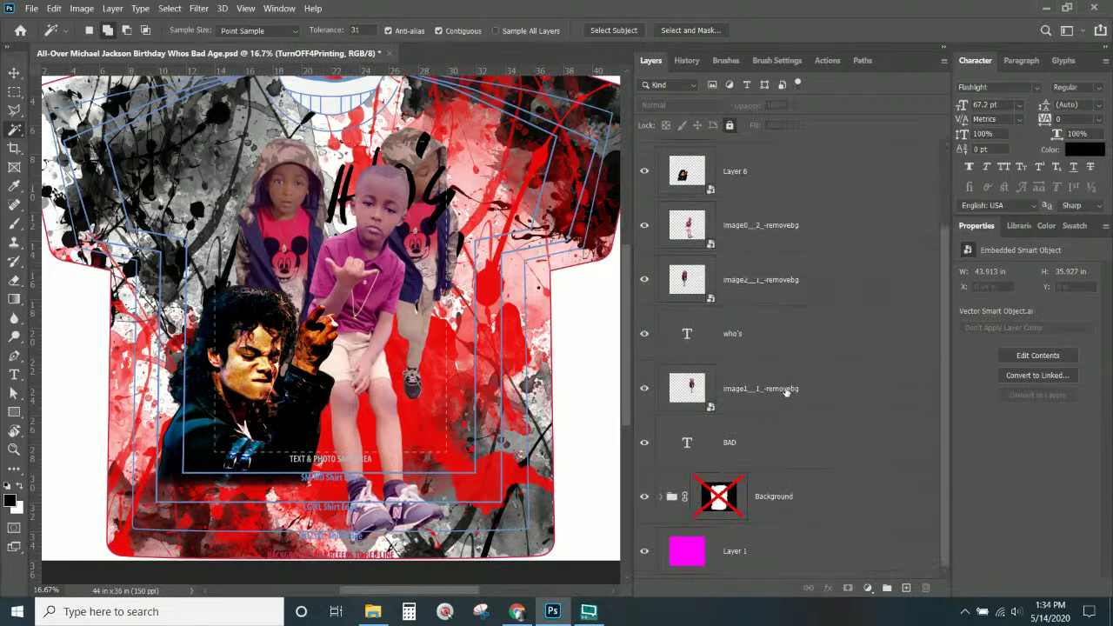
click(791, 440)
ctrl+click(774, 339)
drag(774, 339, 762, 254)
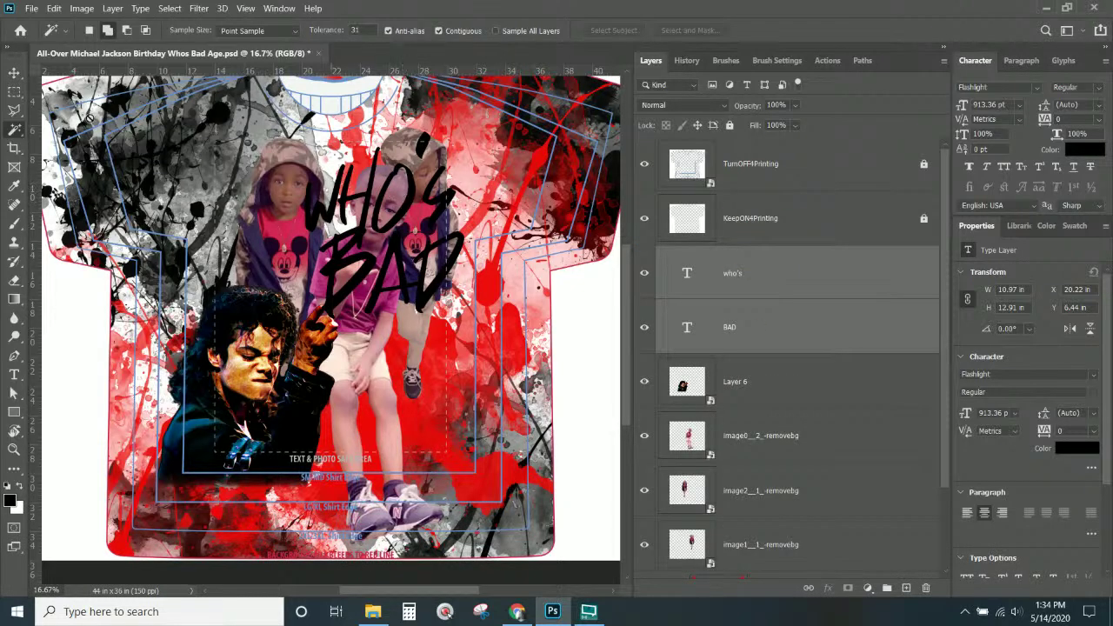
- Move the "who's" and "BAD" lettering beside the Michael Jackson figure, scale it to about 84.7%, and place both layers directly beneath Layer 6
click(14, 72)
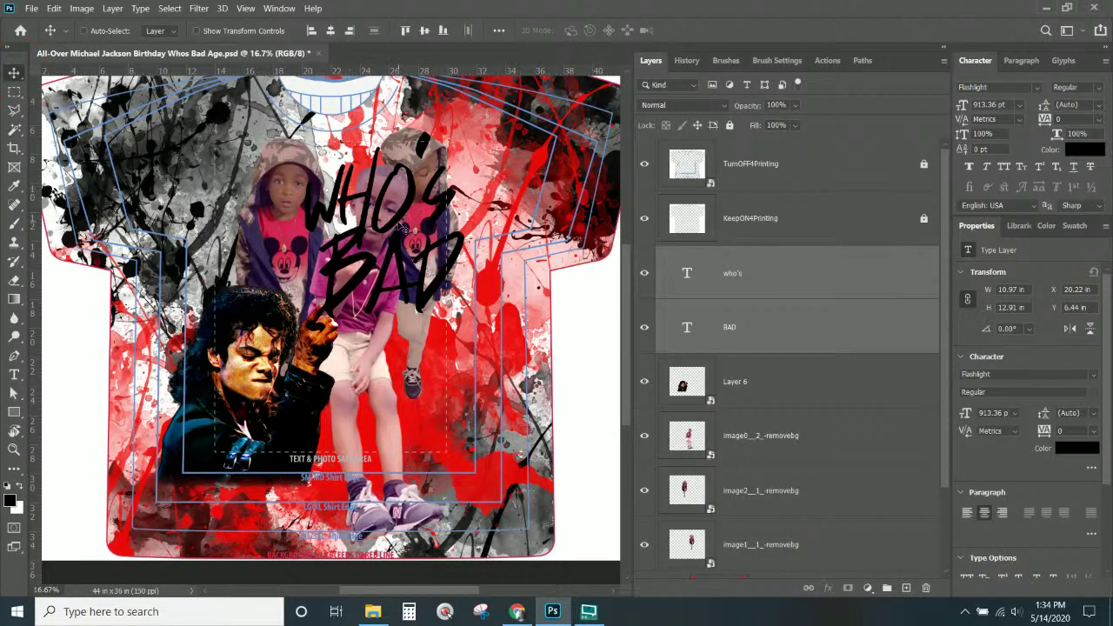
drag(398, 293, 406, 432)
key(ctrl+t)
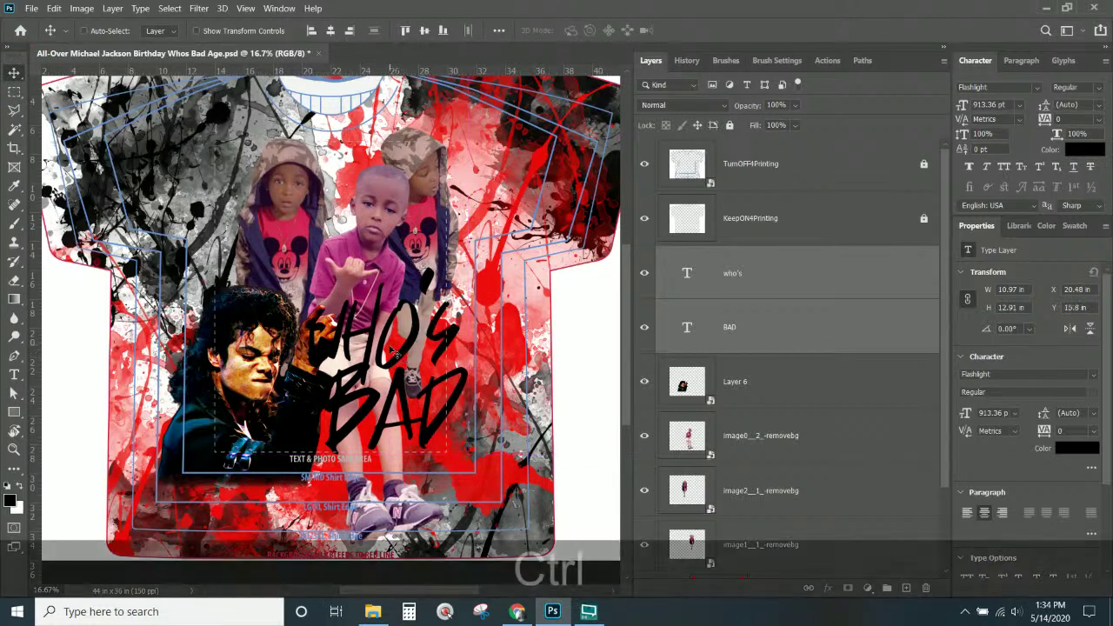
drag(470, 454, 442, 426)
drag(402, 395, 401, 391)
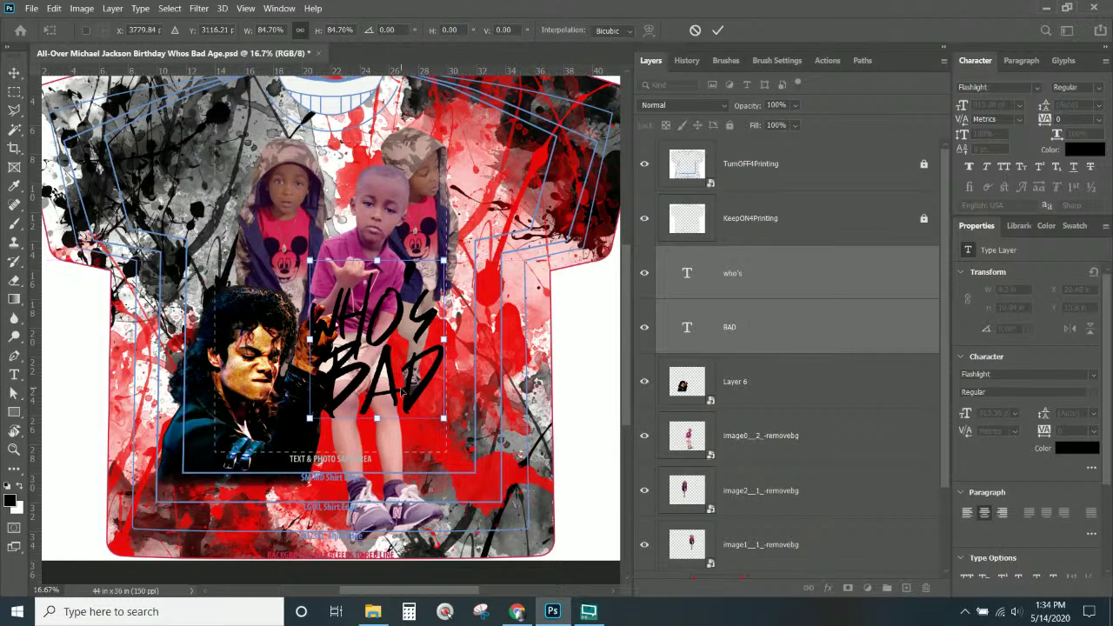
key(Return)
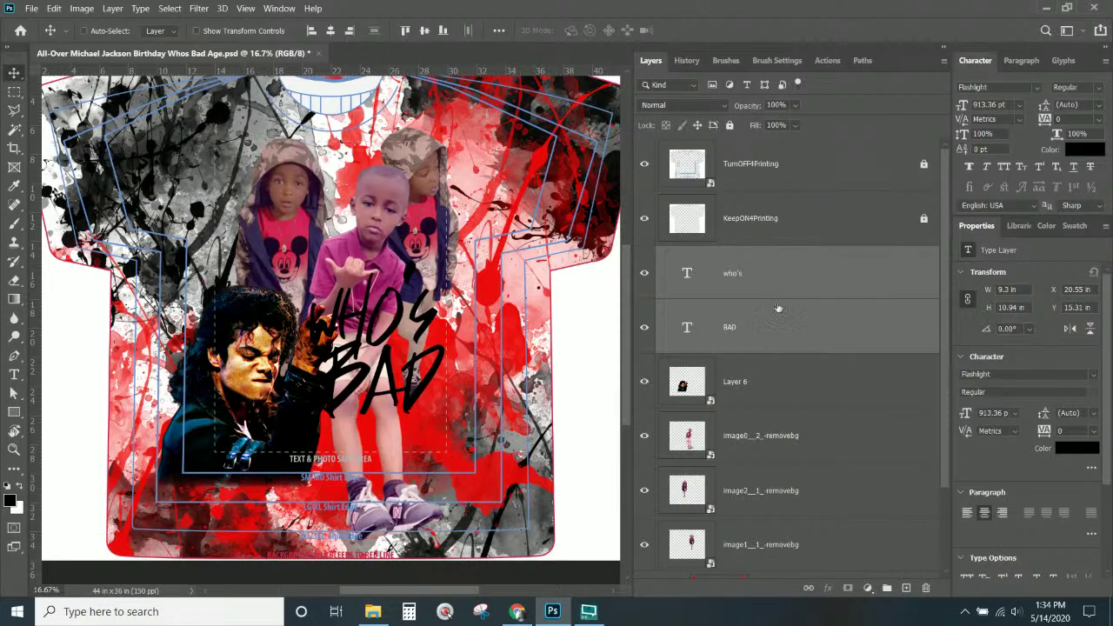
drag(773, 331, 783, 411)
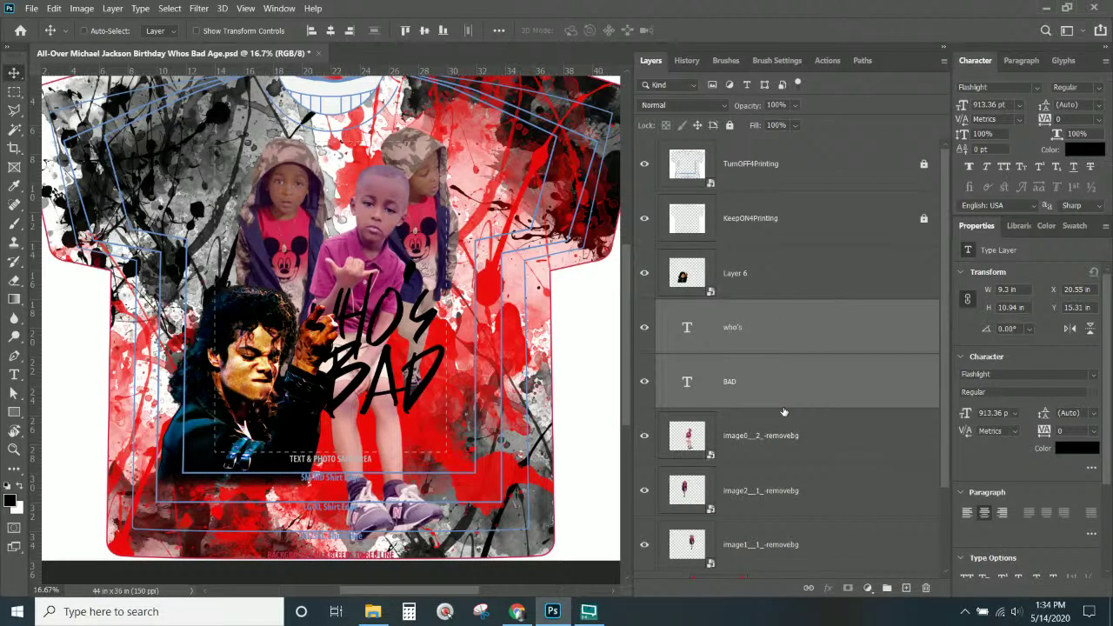
- Scale the "who's" lettering to about 79.79% and position it just above "BAD", at about X 22.16 in, Y 15.31 in
click(788, 332)
key(ctrl+t)
drag(387, 319, 408, 312)
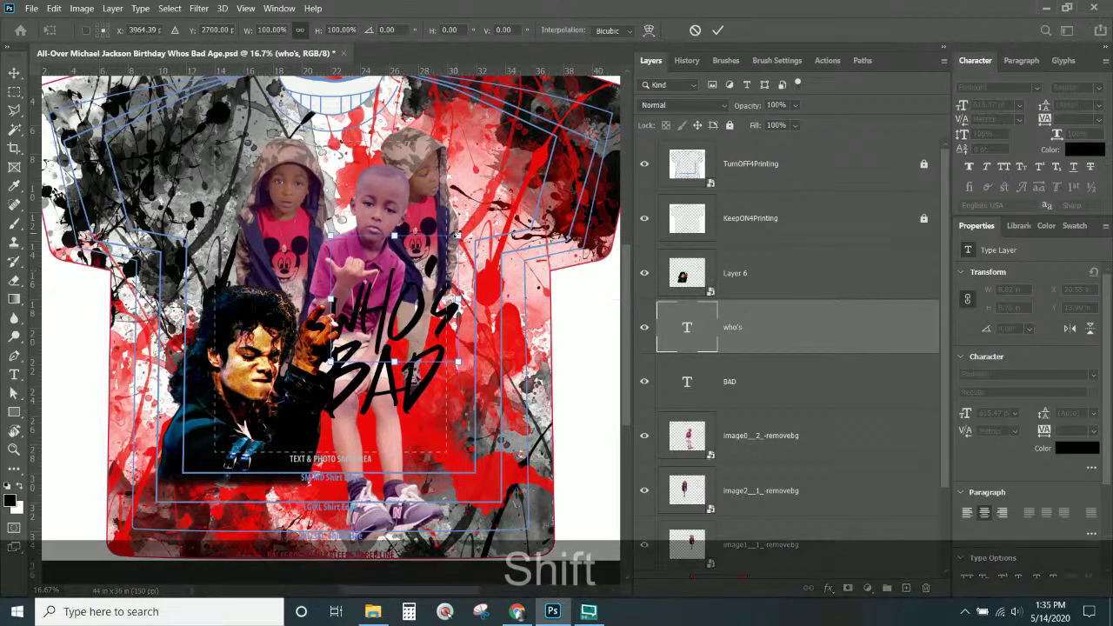
drag(457, 235, 436, 264)
drag(374, 349, 381, 344)
click(822, 341)
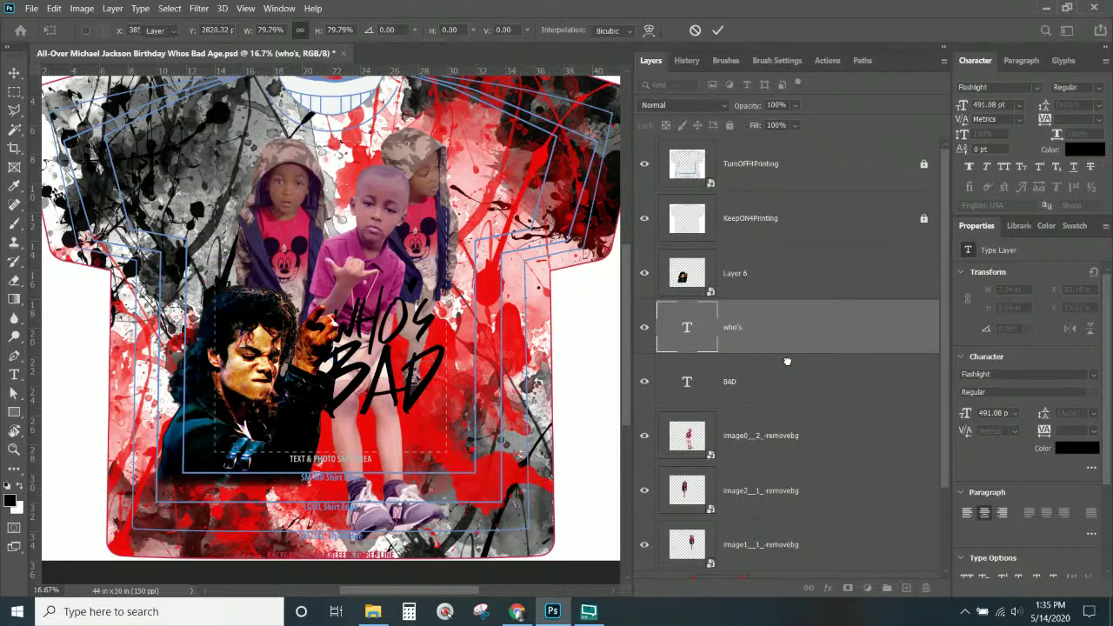
- Replace the text of the "BAD" layer with "Bday"
click(687, 380)
double_click(687, 383)
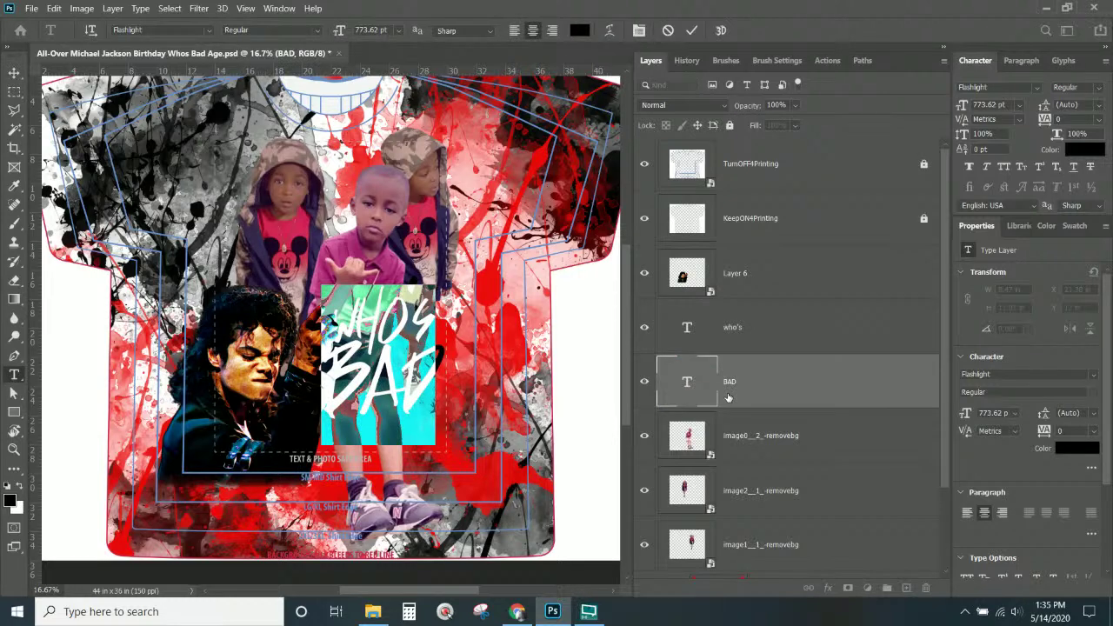
text(B)
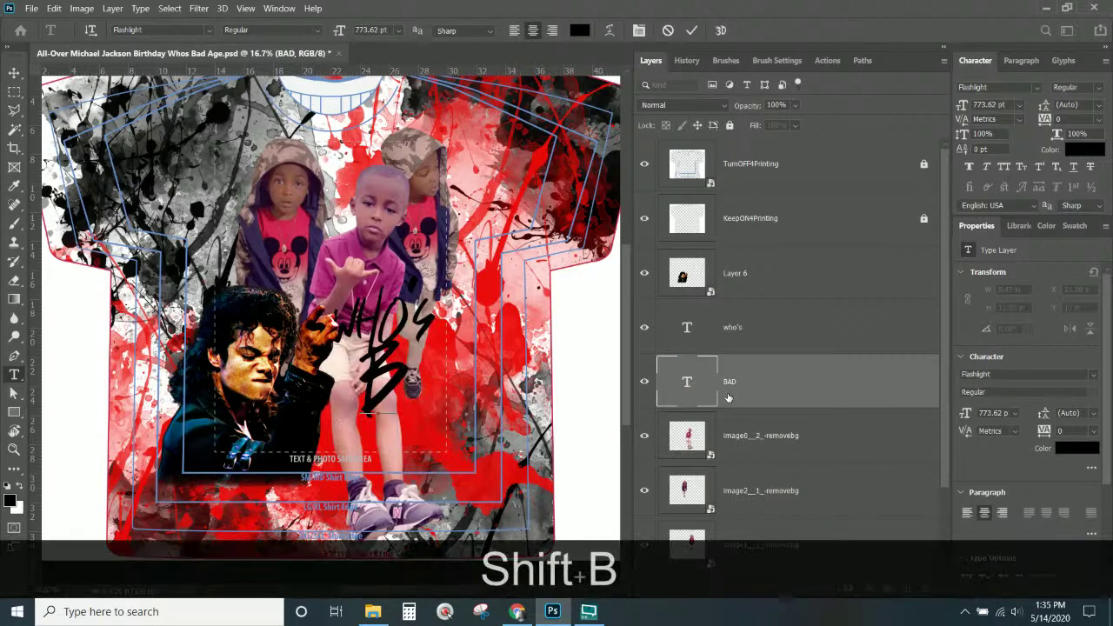
text(DAY)
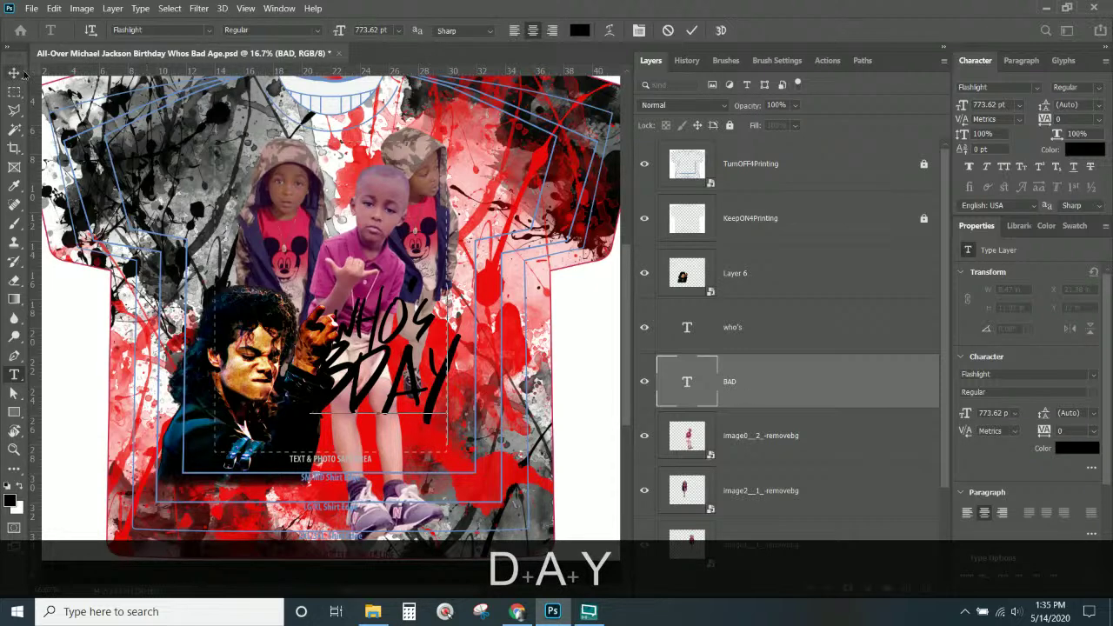
key(Escape)
key(v)
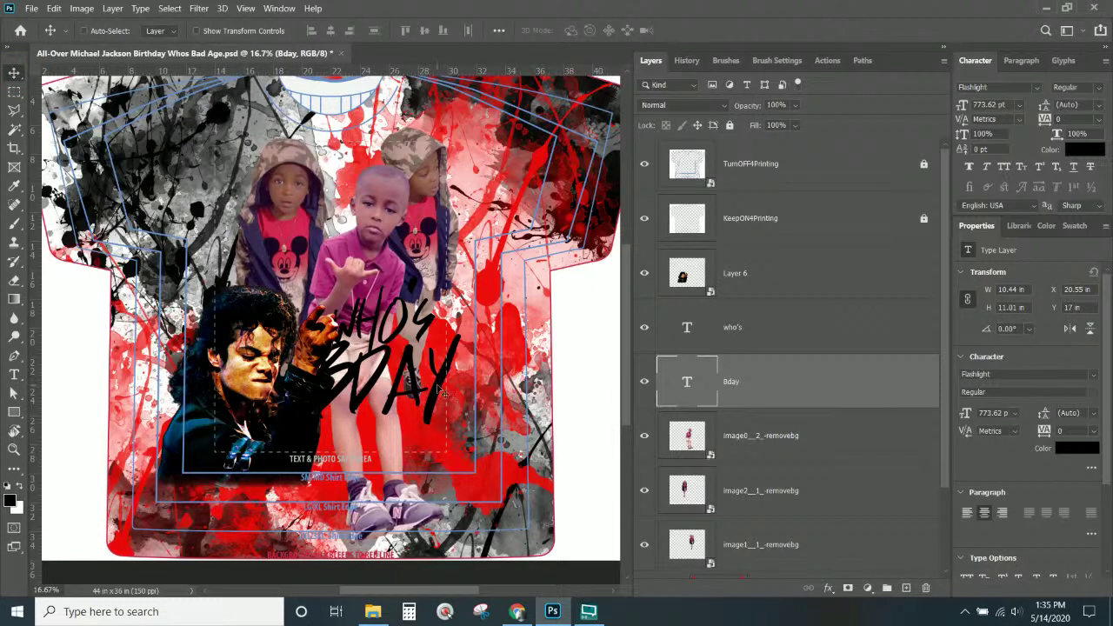
- Scale the "Bday" lettering to about 78.37% and place it under "who's", at about X 21.59 in, Y 17.96 in
drag(441, 393, 454, 396)
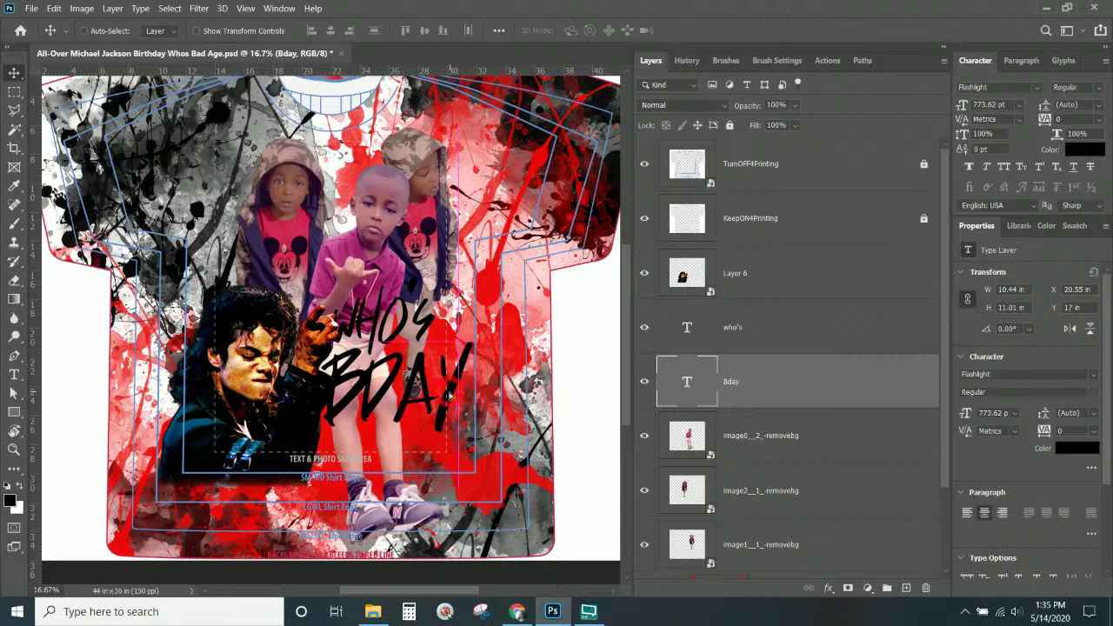
key(ctrl+t)
drag(472, 293, 439, 326)
drag(414, 412, 410, 384)
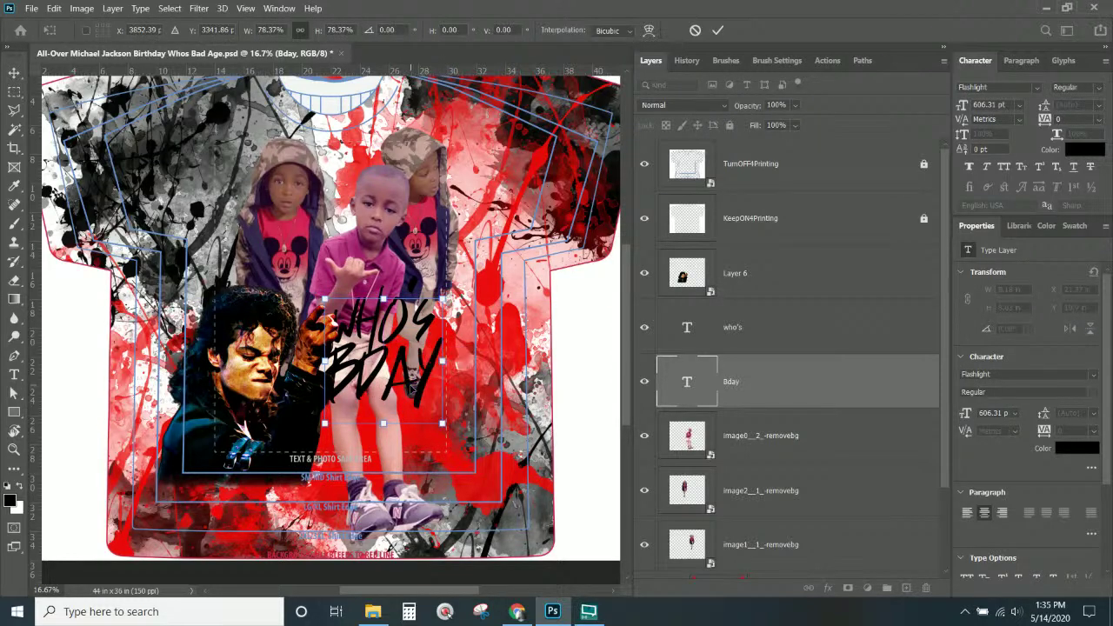
key(Return)
- Duplicate the "Bday" text layer, hide the original, and change the copy's text to "6"
right_click(775, 382)
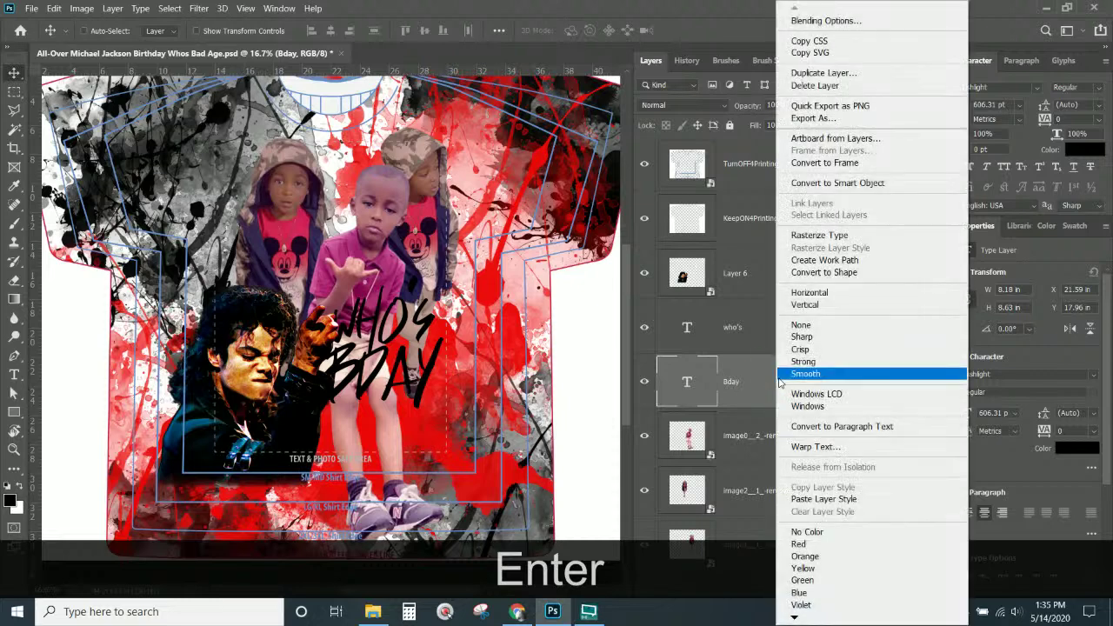
click(820, 72)
key(Return)
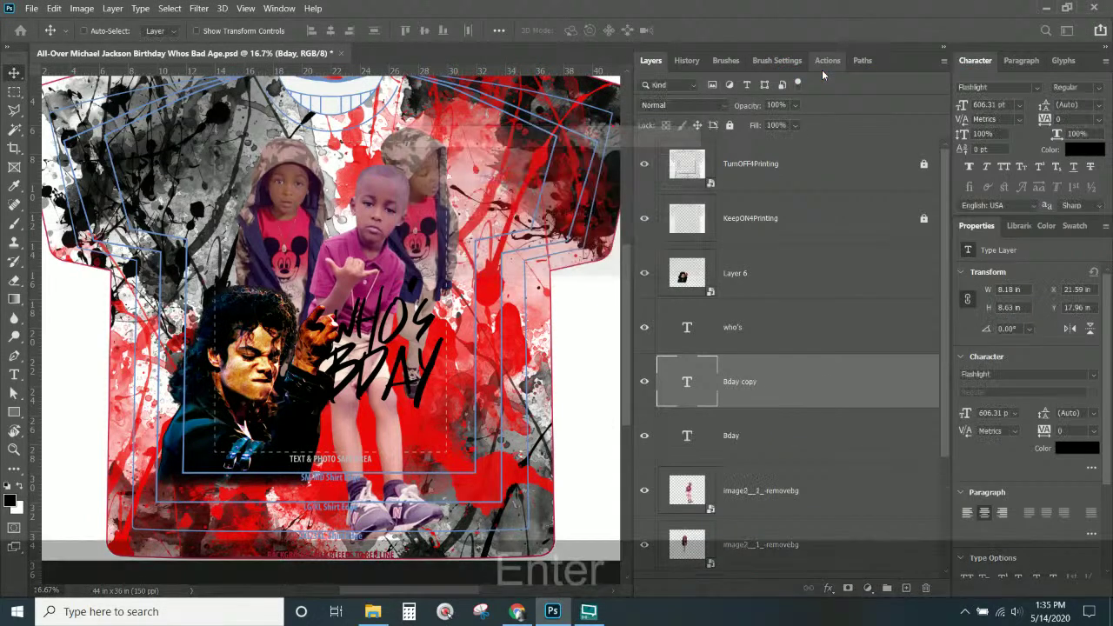
click(644, 435)
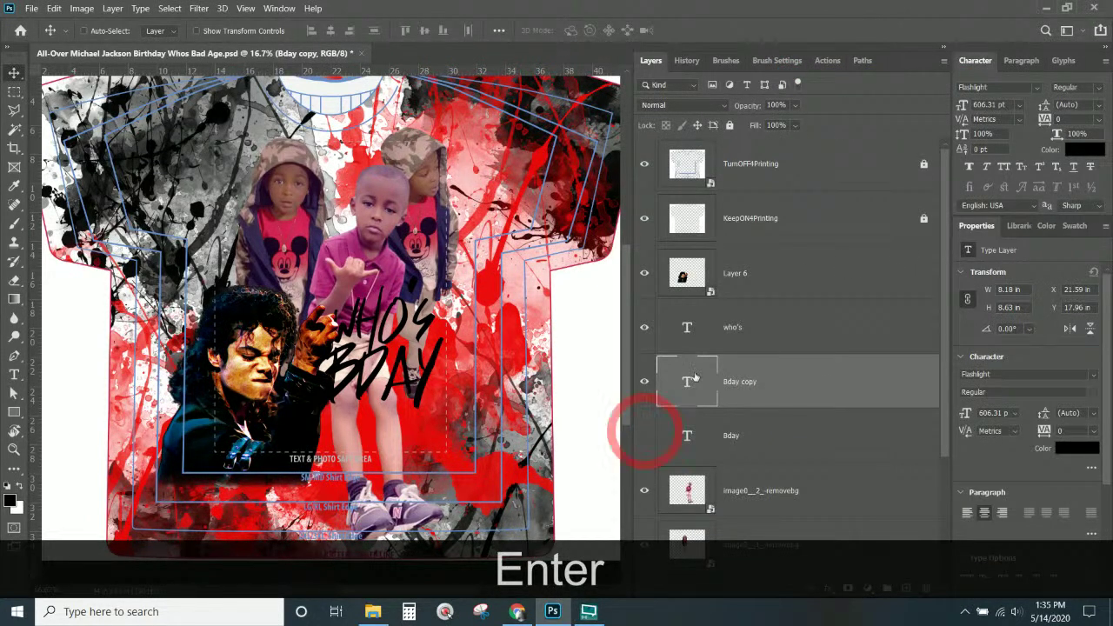
double_click(685, 381)
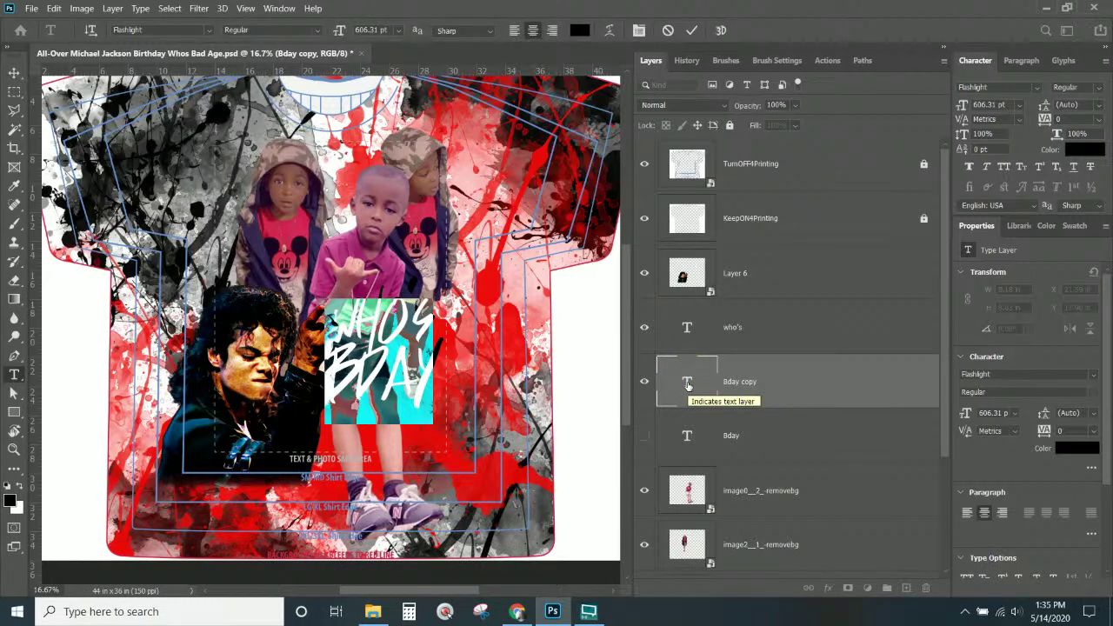
text(6)
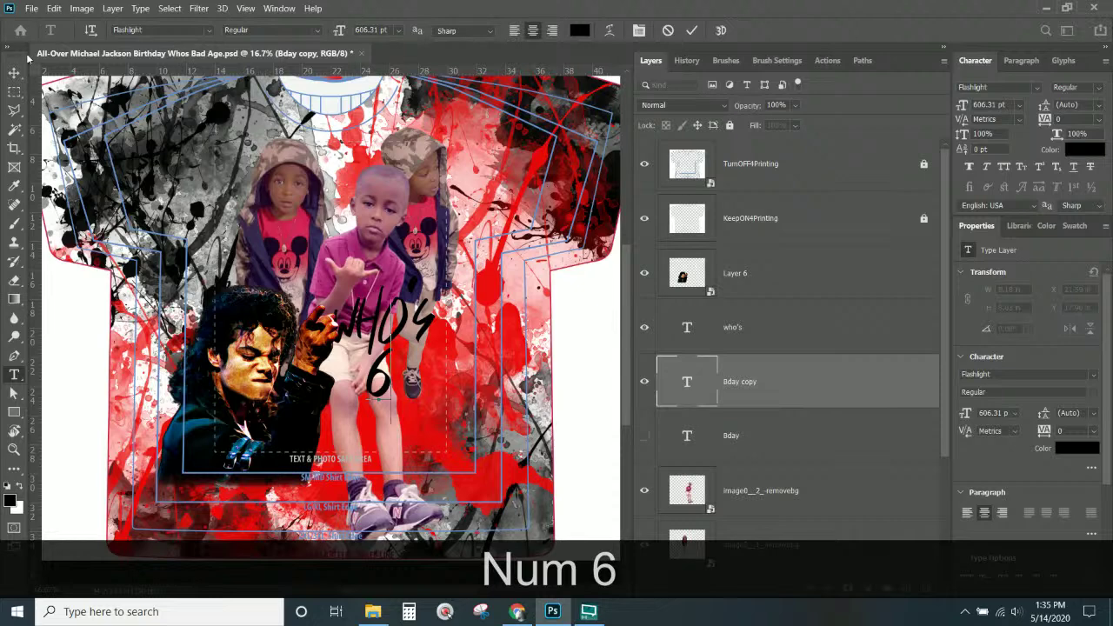
- Enlarge the "6" to about 981.4 pt and position it beneath the "who's" lettering, at about X 24.47 in, Y 14.82 in
click(14, 72)
drag(391, 382, 437, 491)
key(ctrl+t)
drag(368, 440, 398, 403)
key(Return)
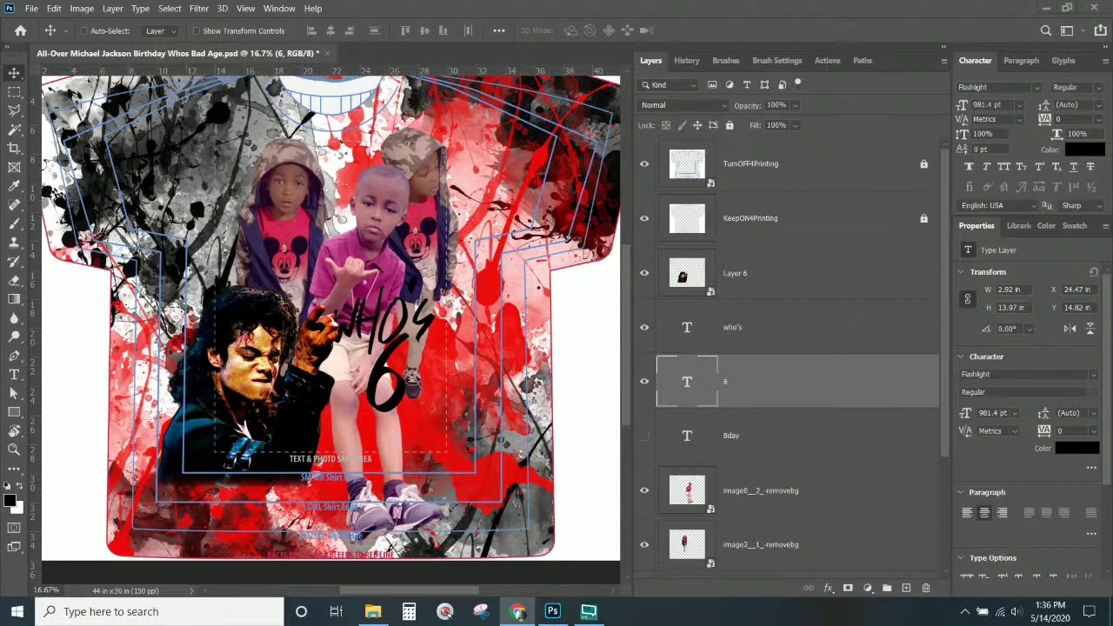
- Copy the birthday text and duplicate the "who's" lettering below the "6", at about X 22 in, Y 22.45 in
key(ctrl+c)
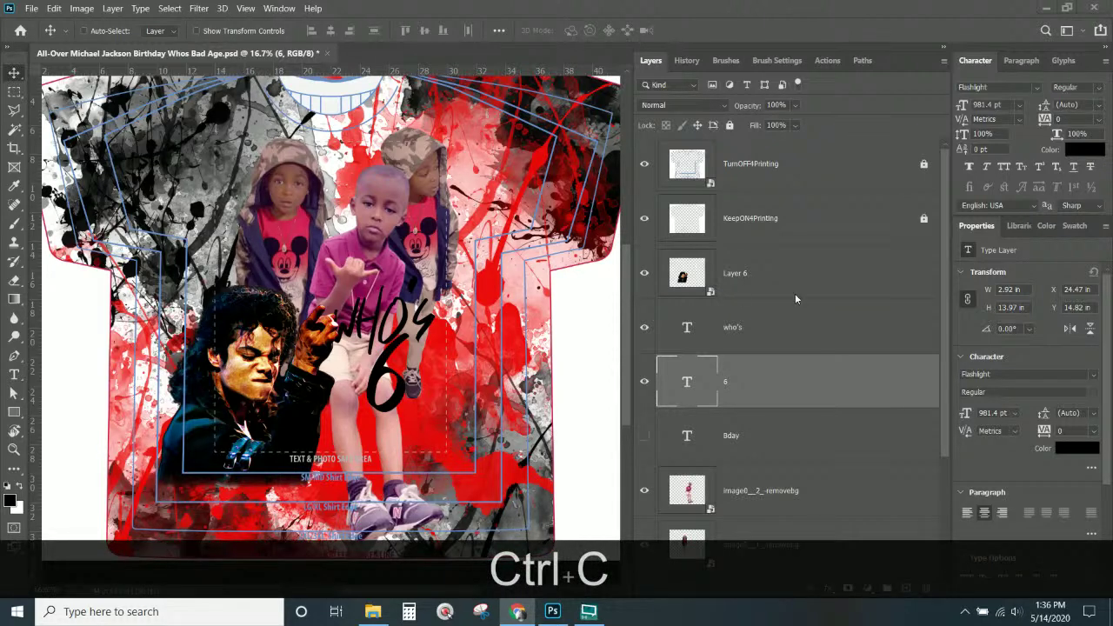
click(793, 334)
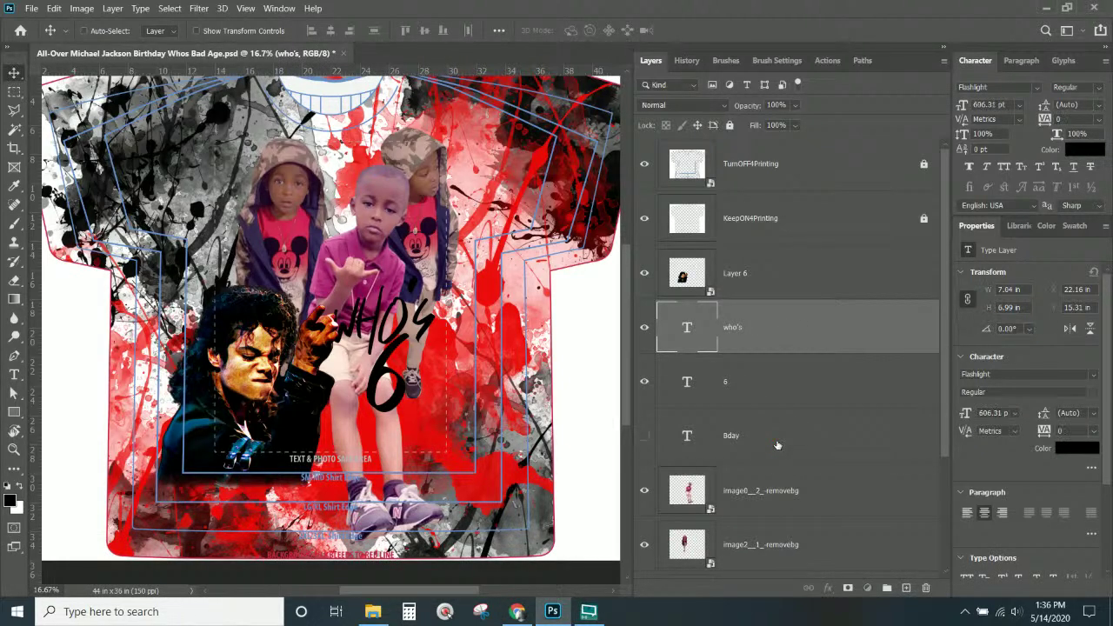
key(alt+bracketleft)
key(alt+bracketleft)
click(759, 327)
drag(387, 327, 384, 420)
- Replace the duplicated lettering with the copied birthday text, trimmed to just the child's name
double_click(687, 330)
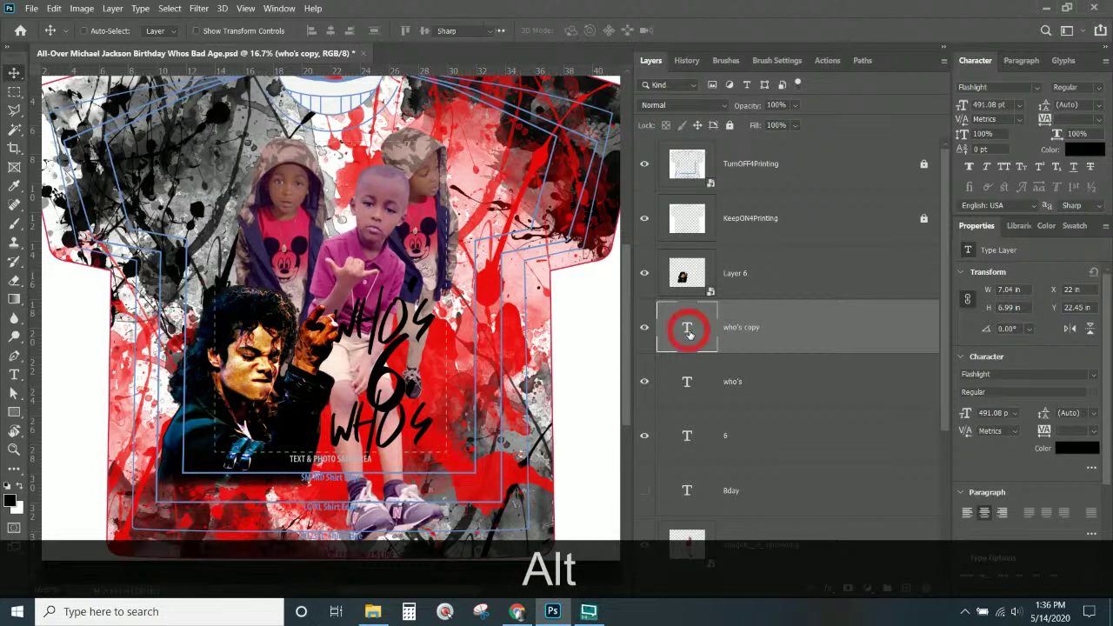
key(ctrl+v)
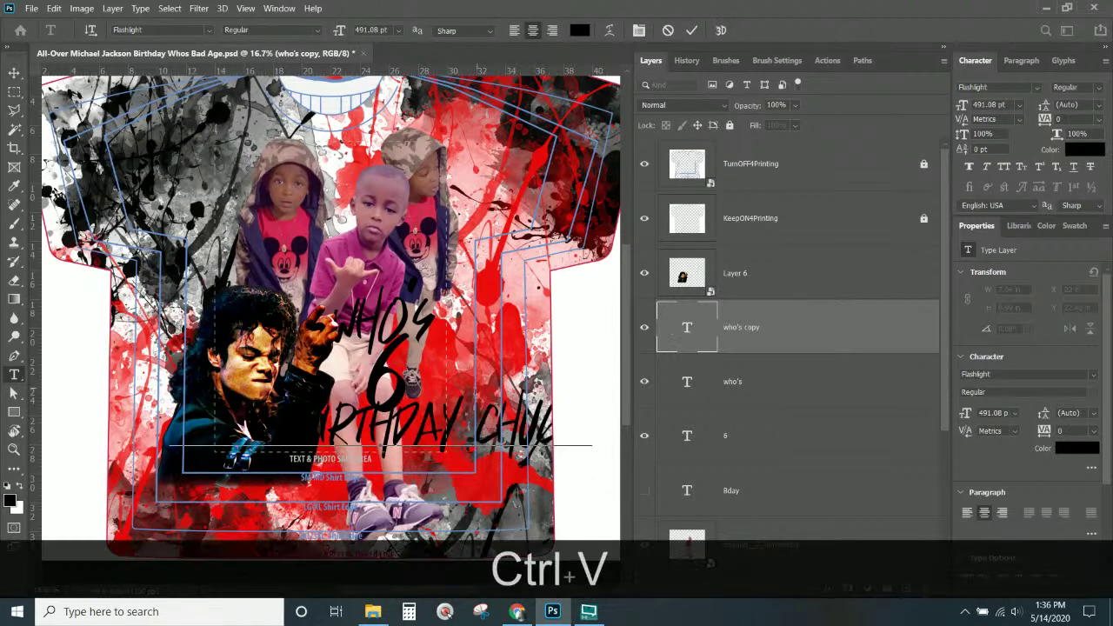
drag(474, 439, 7, 361)
key(BackSpace)
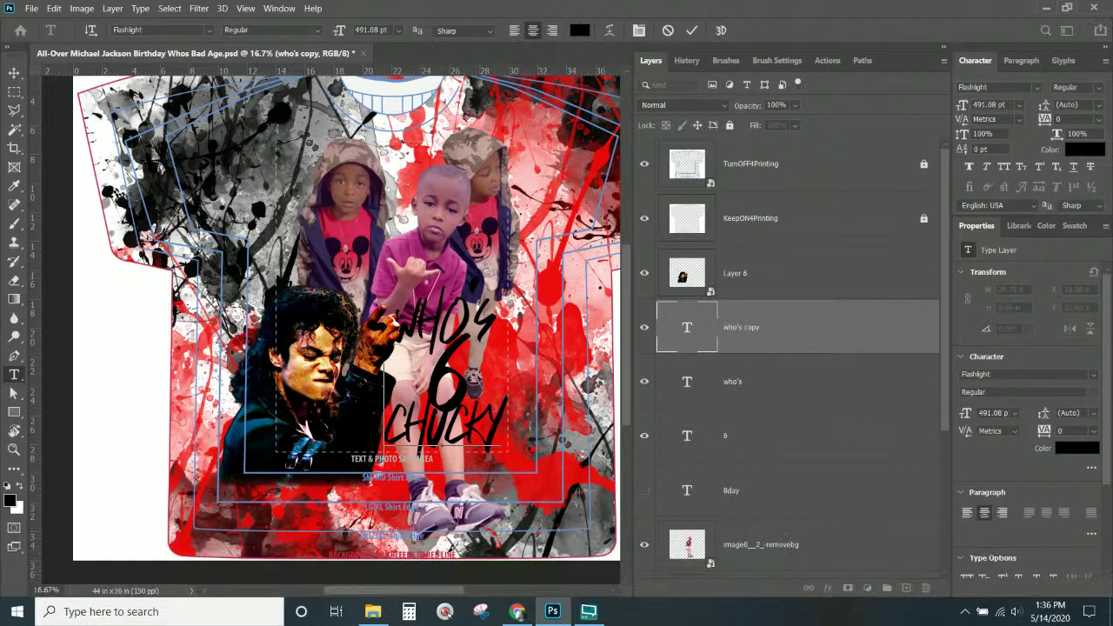
click(11, 74)
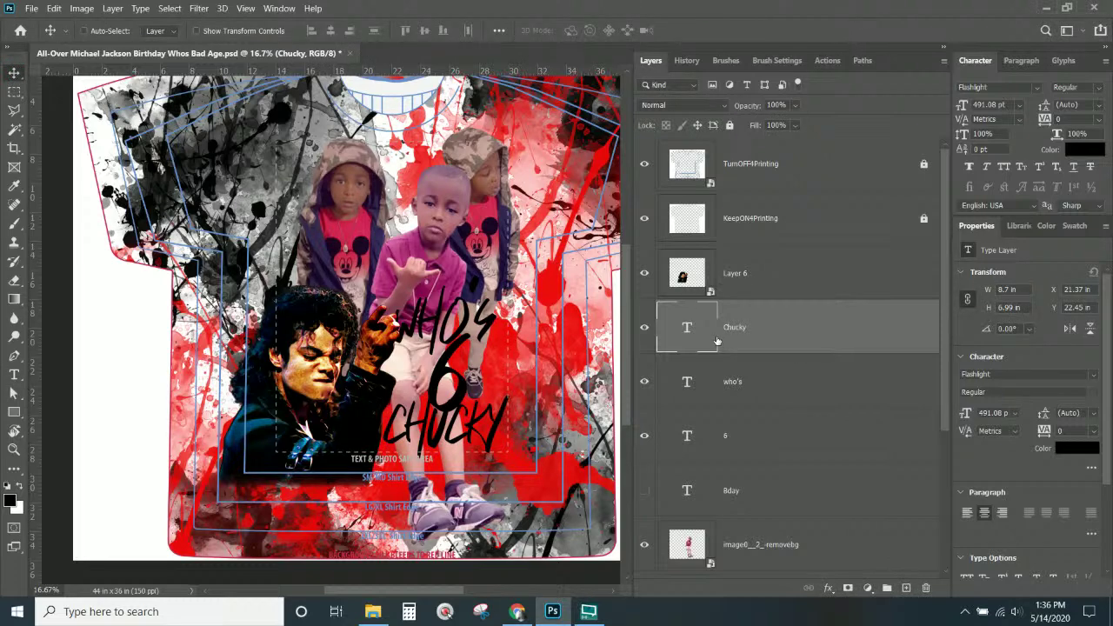
- Group the child's name, "who's", "6" and hidden "Bday" text layers together
key(ctrl+KP_Add)
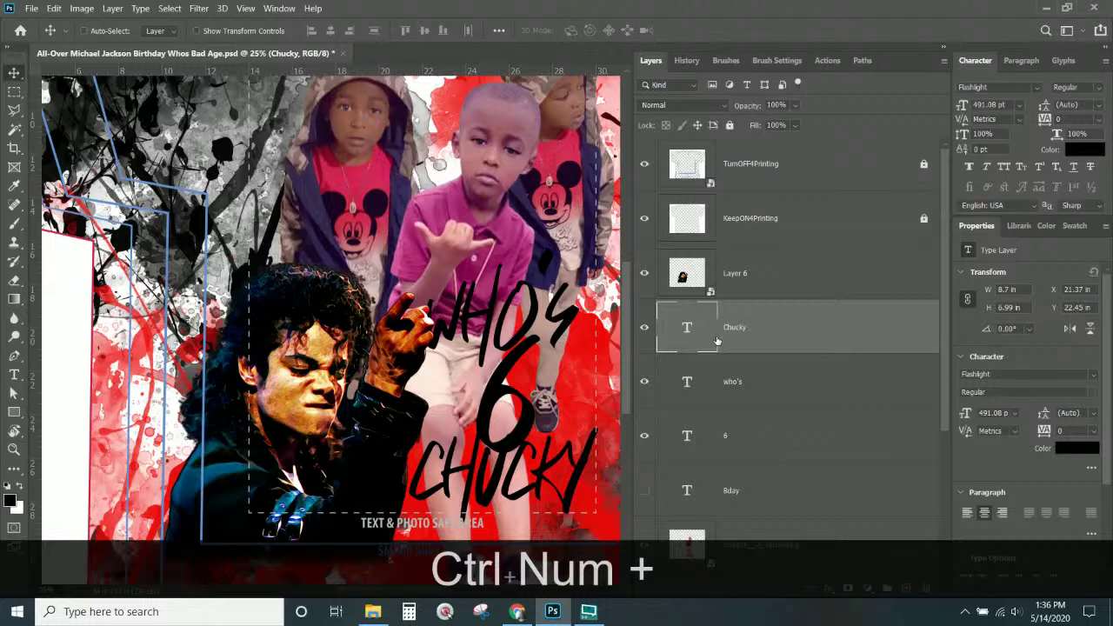
scroll(782, 340, down, 2)
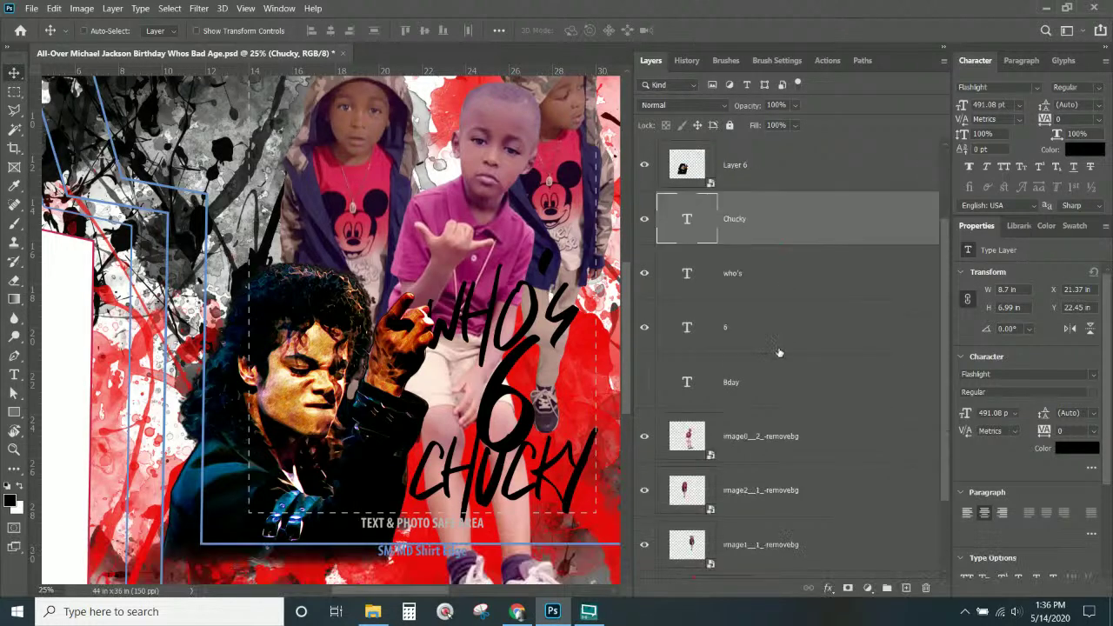
shift+click(770, 385)
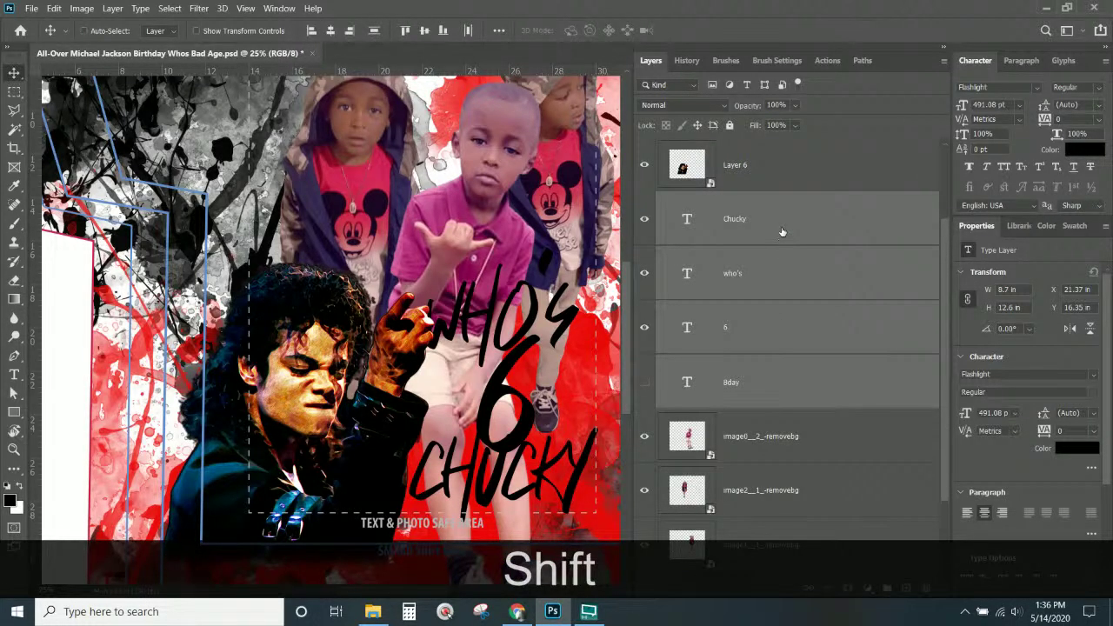
key(ctrl+g)
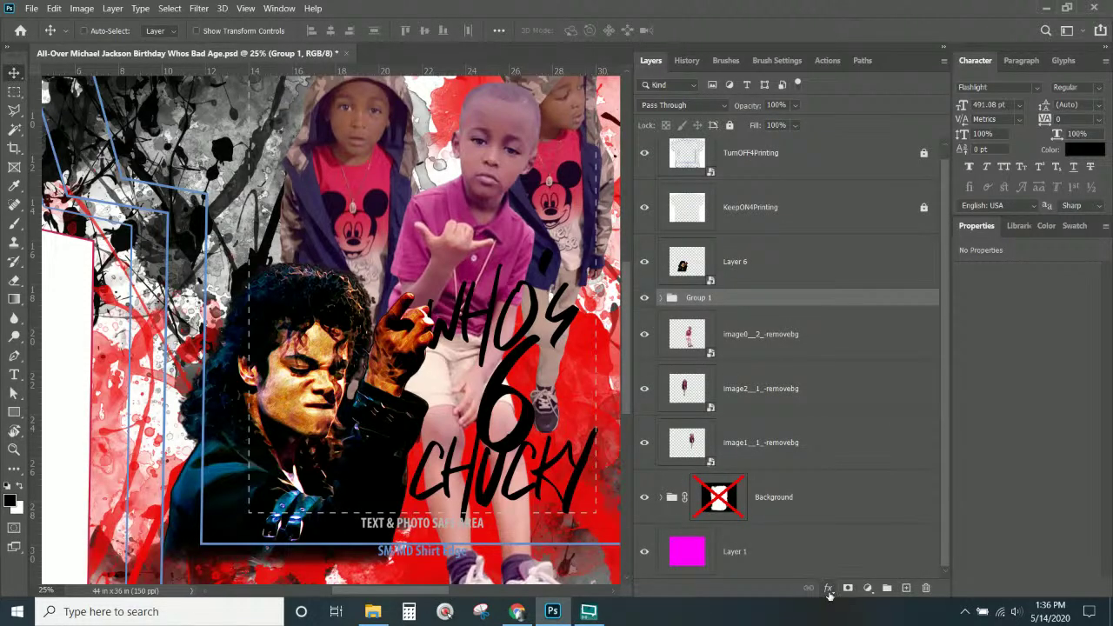
- Add a 10 px outside stroke effect to the lettering group
click(829, 590)
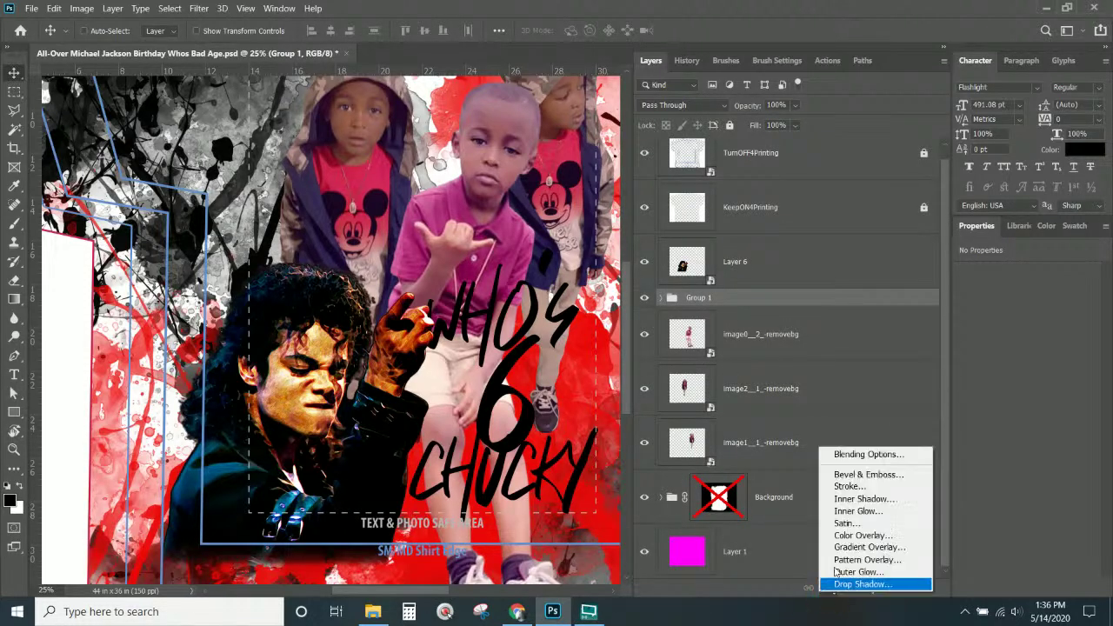
click(856, 489)
mouse_move(571, 154)
mouse_down()
mouse_move(955, 177)
mouse_move(790, 90)
mouse_up()
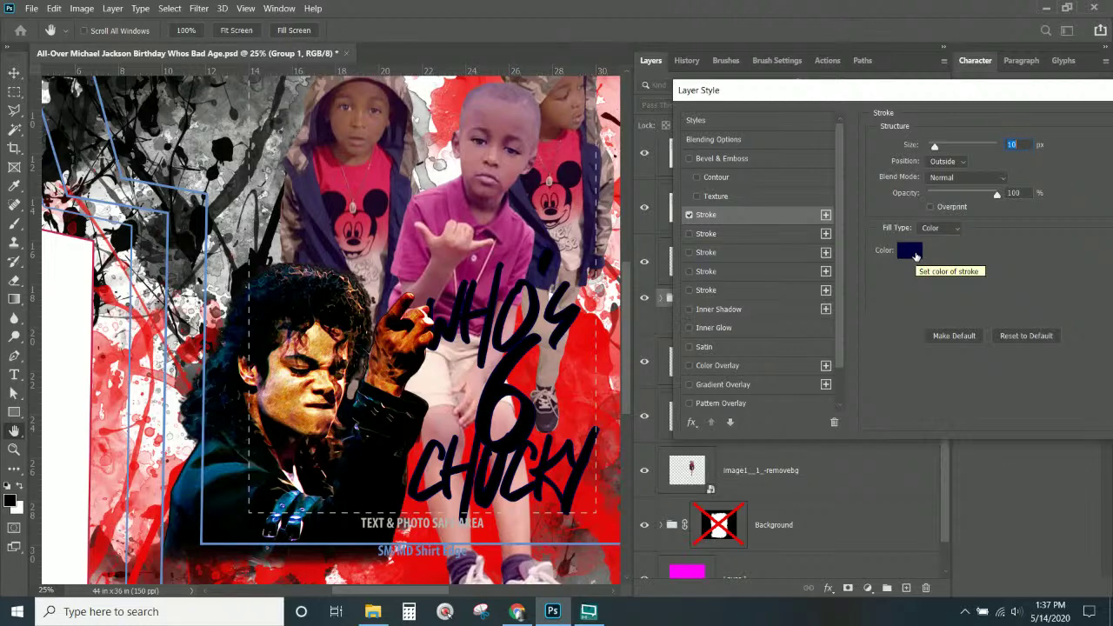
click(911, 251)
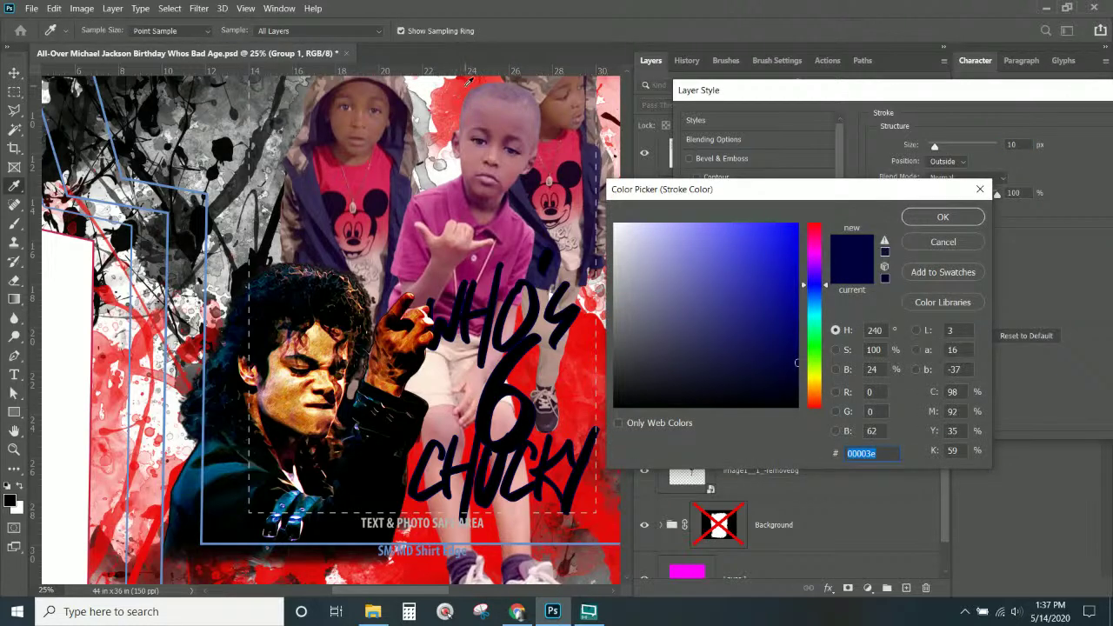
click(593, 326)
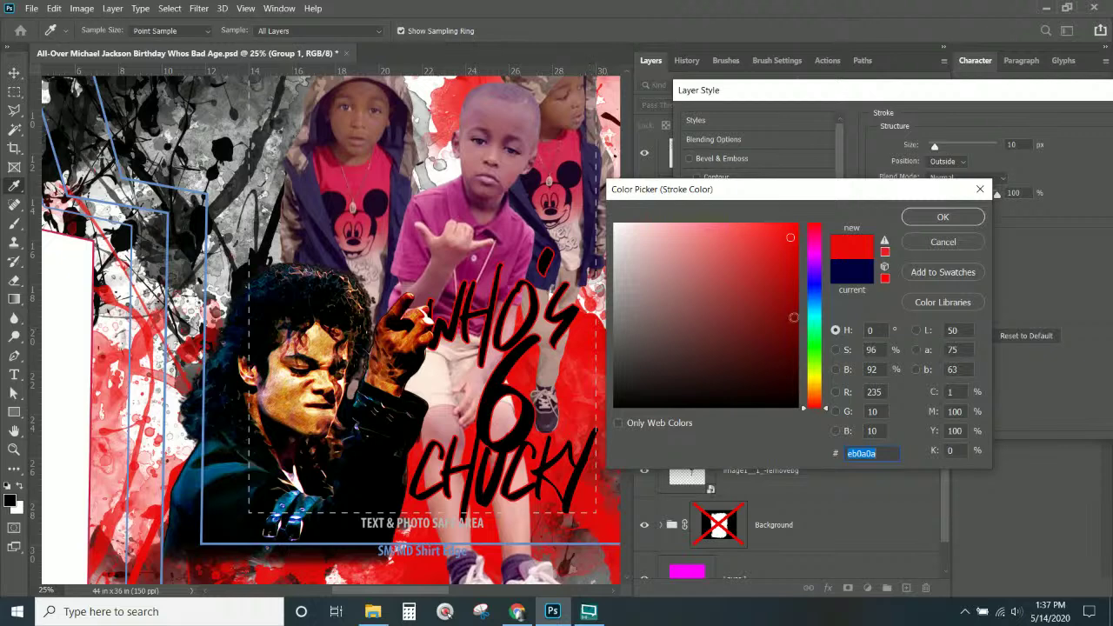
click(942, 243)
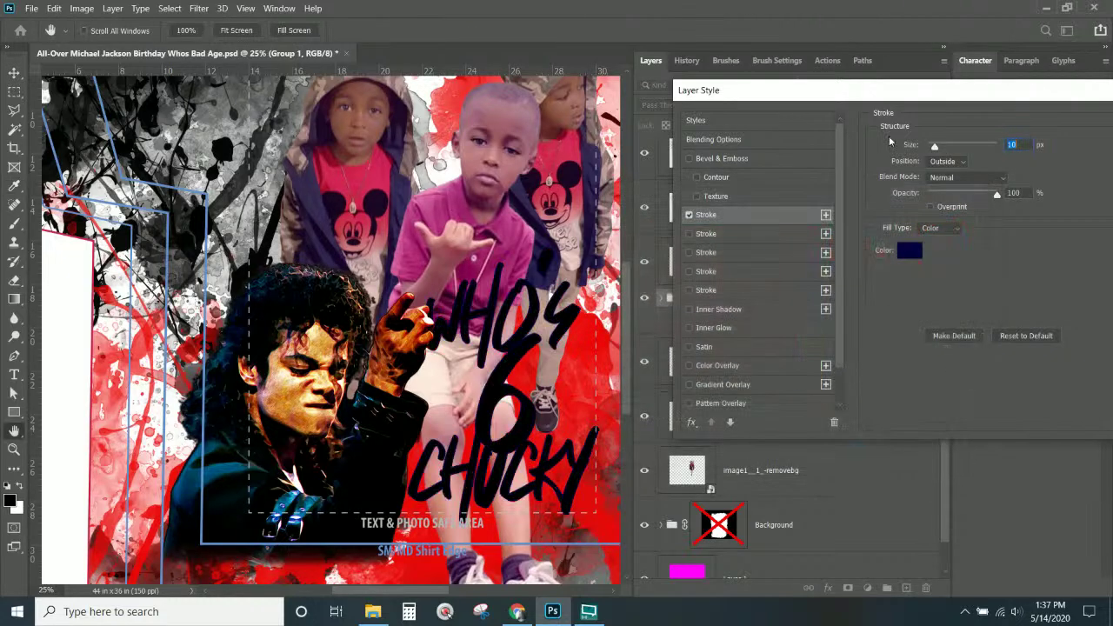
- Add a Color Overlay to the lettering group, using the red eb0a0a sampled from the shirt background
click(706, 366)
click(1022, 148)
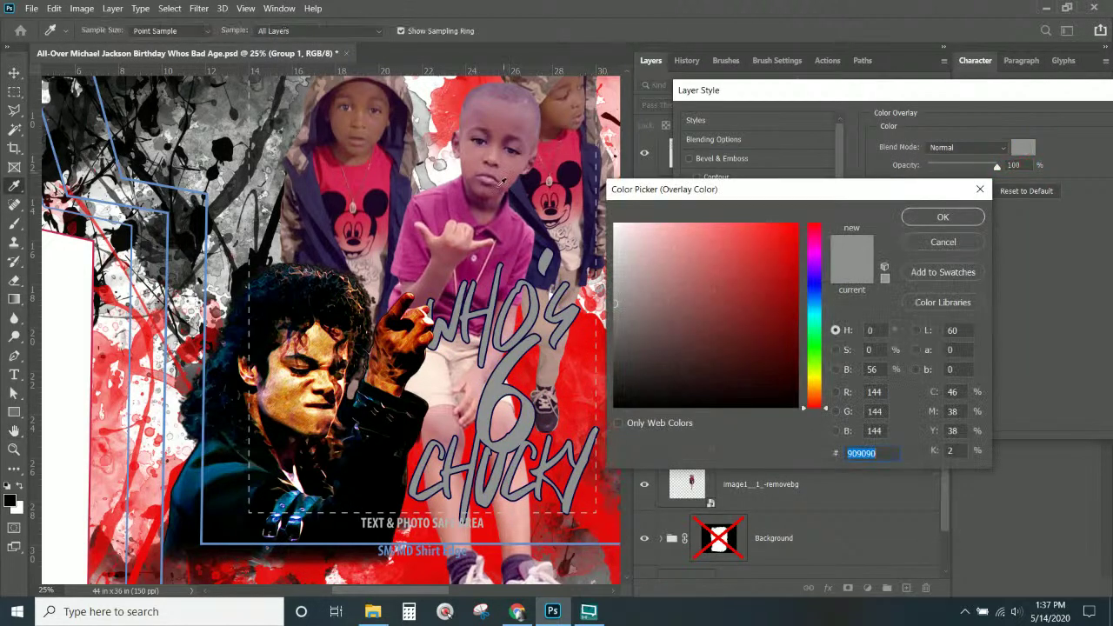
click(592, 334)
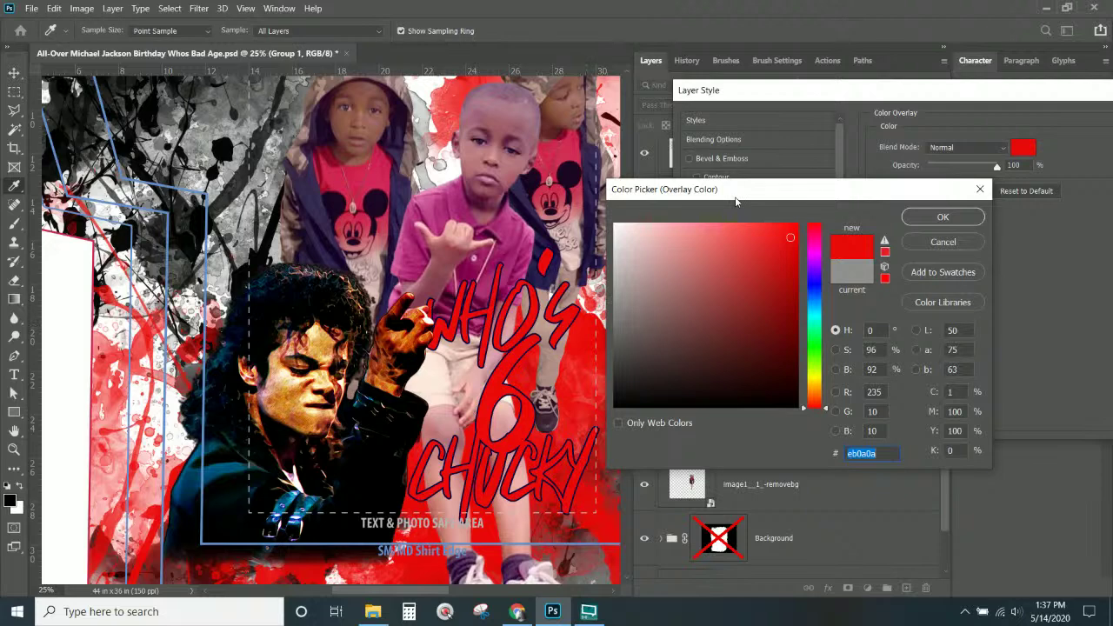
click(942, 217)
- Change the lettering group's 10 px stroke colour to black (000000)
click(705, 215)
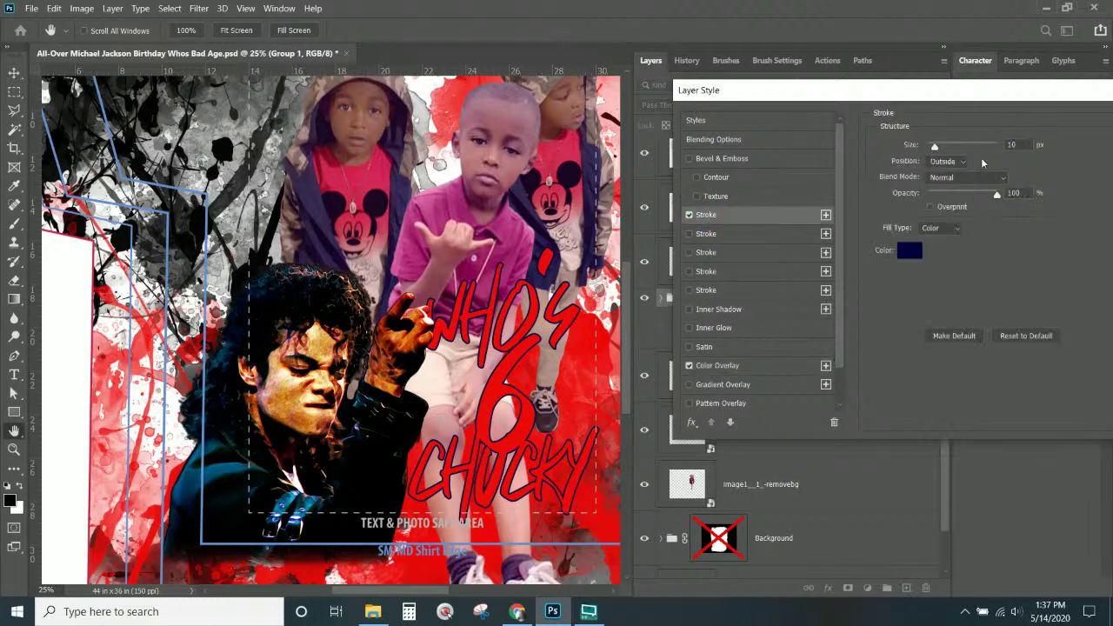
click(909, 250)
click(536, 477)
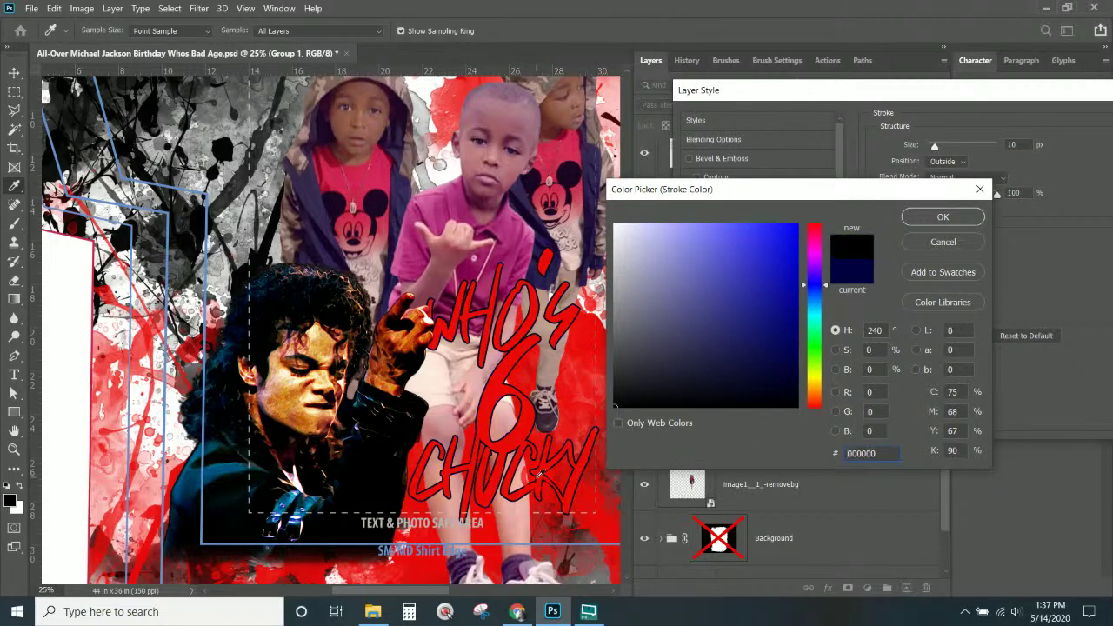
click(927, 218)
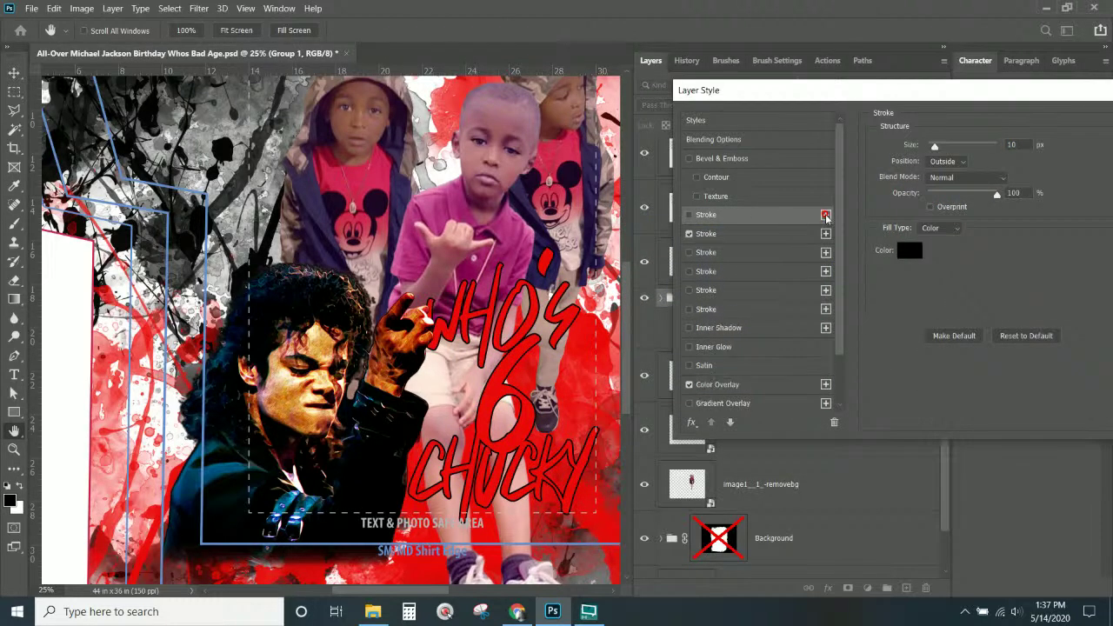
- Add a second stroke to the lettering group in white (ffffff), 29 px wide, outside the black one
click(825, 215)
click(765, 233)
click(907, 250)
text(ffffff)
click(943, 217)
drag(935, 148, 940, 148)
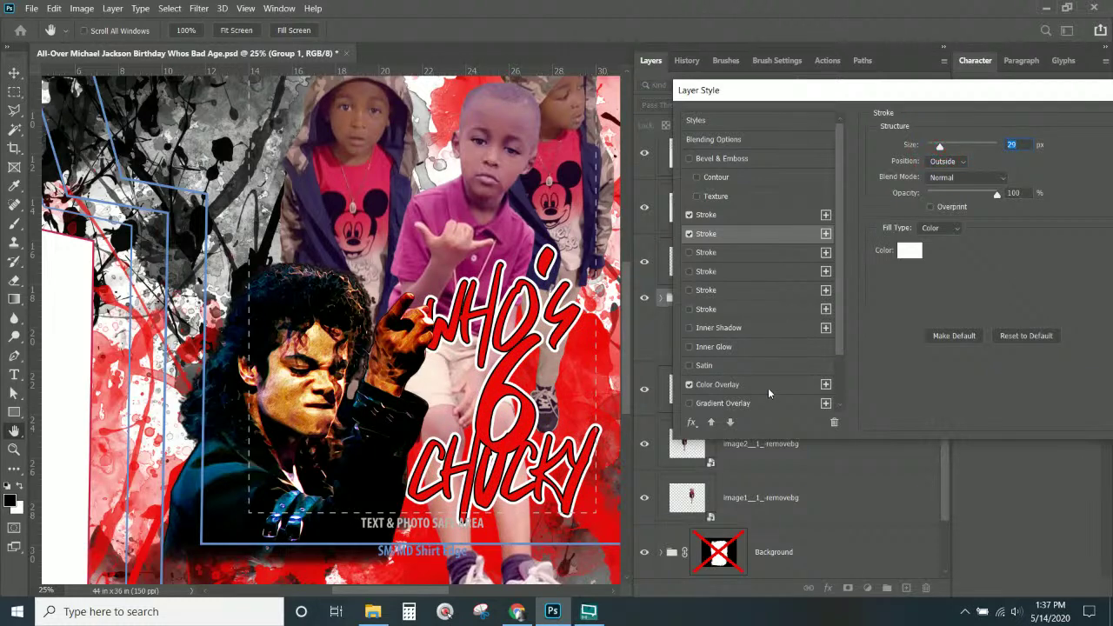
- Add a drop shadow to the lettering with distance 24 px, spread 32 % and size 81 px, and apply the layer style
scroll(756, 395, down, 2)
click(747, 402)
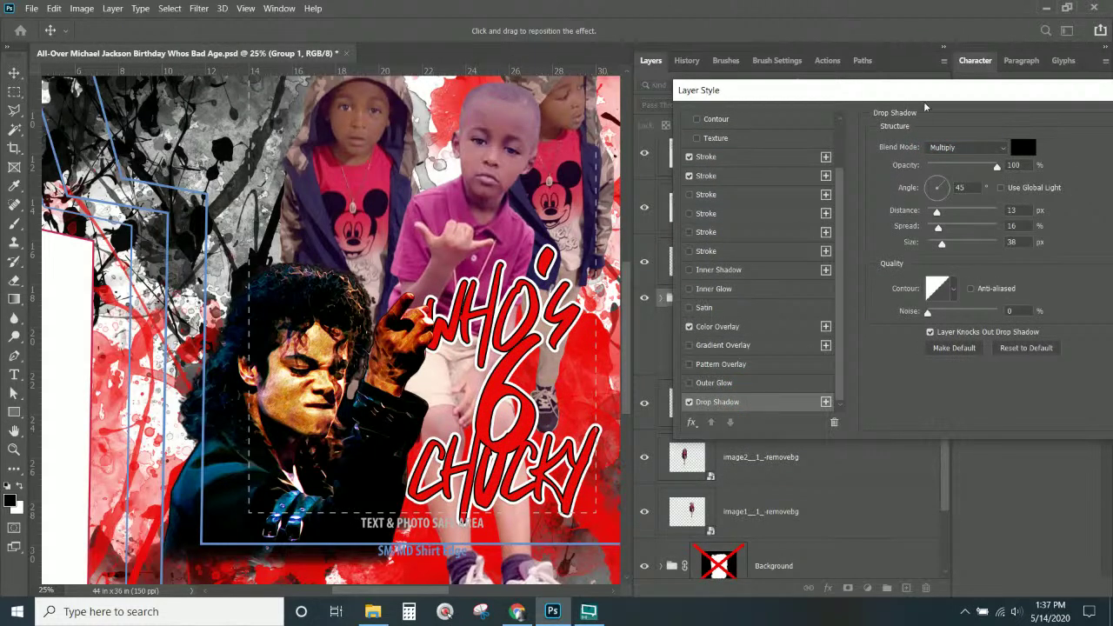
click(945, 211)
click(949, 227)
click(954, 243)
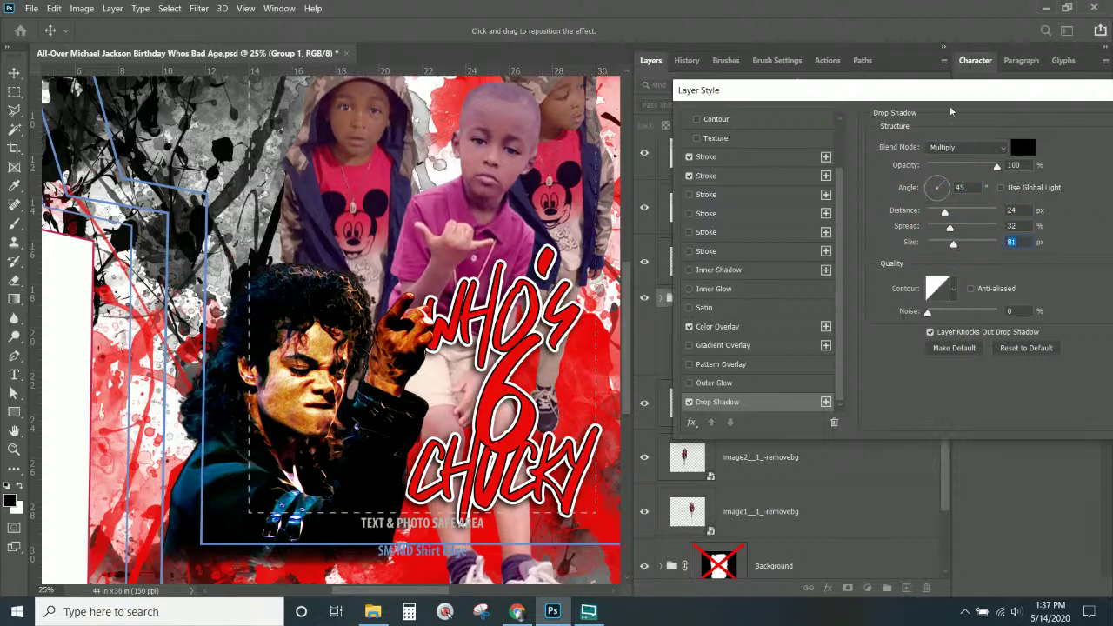
drag(942, 93, 850, 91)
click(1093, 116)
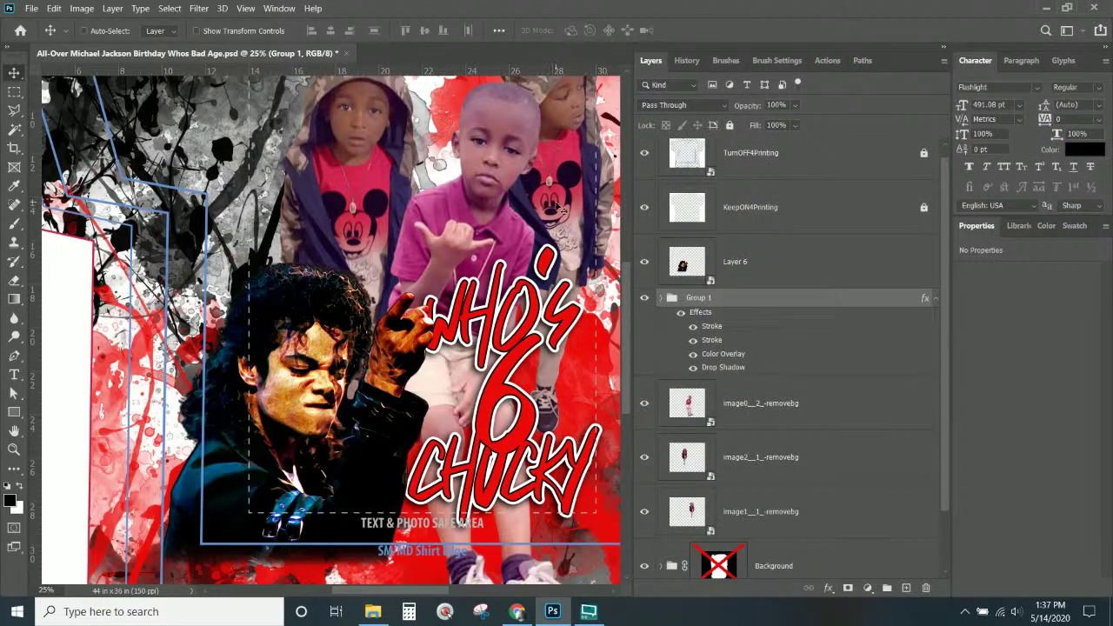
- Add an Inner Bevel Bevel & Emboss effect with 417 % depth to the lettering group
key(ctrl+KP_Subtract)
key(ctrl+KP_Subtract)
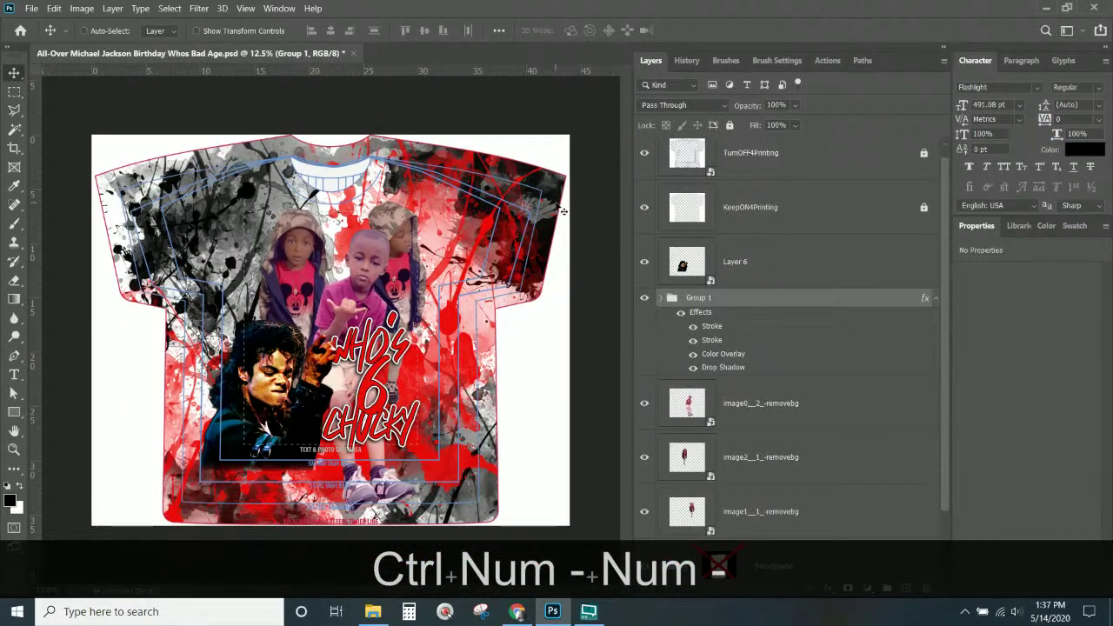
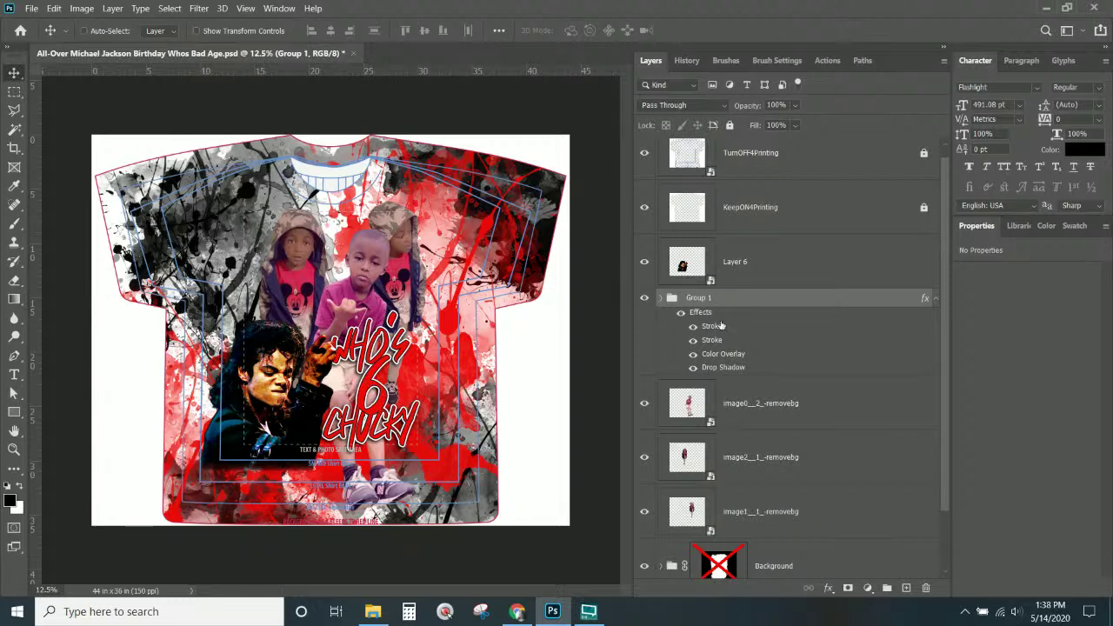
double_click(700, 312)
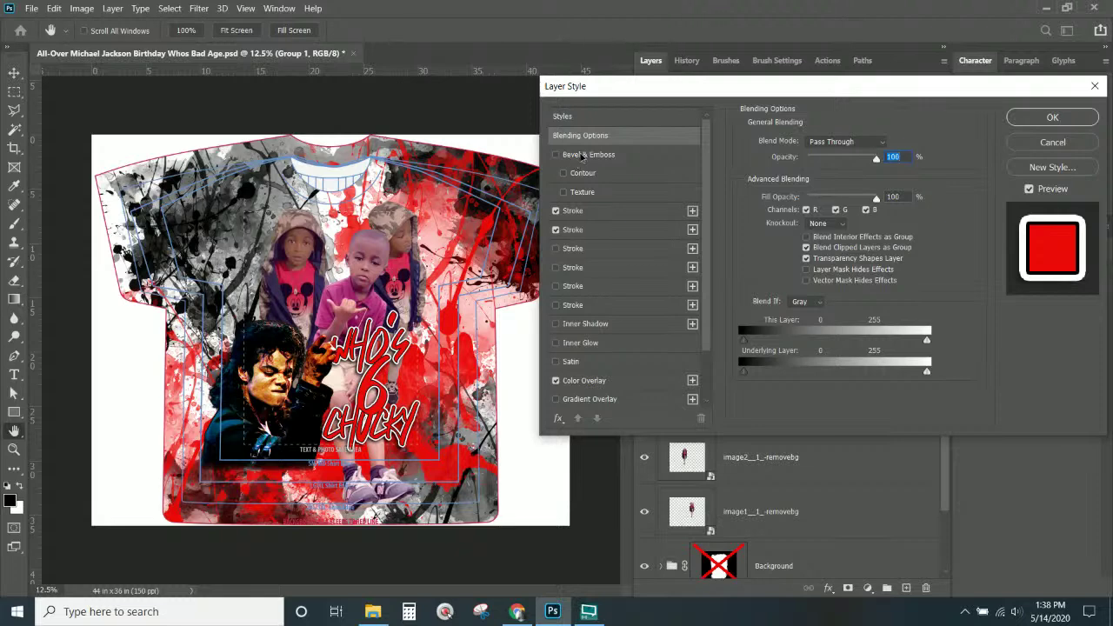
click(581, 155)
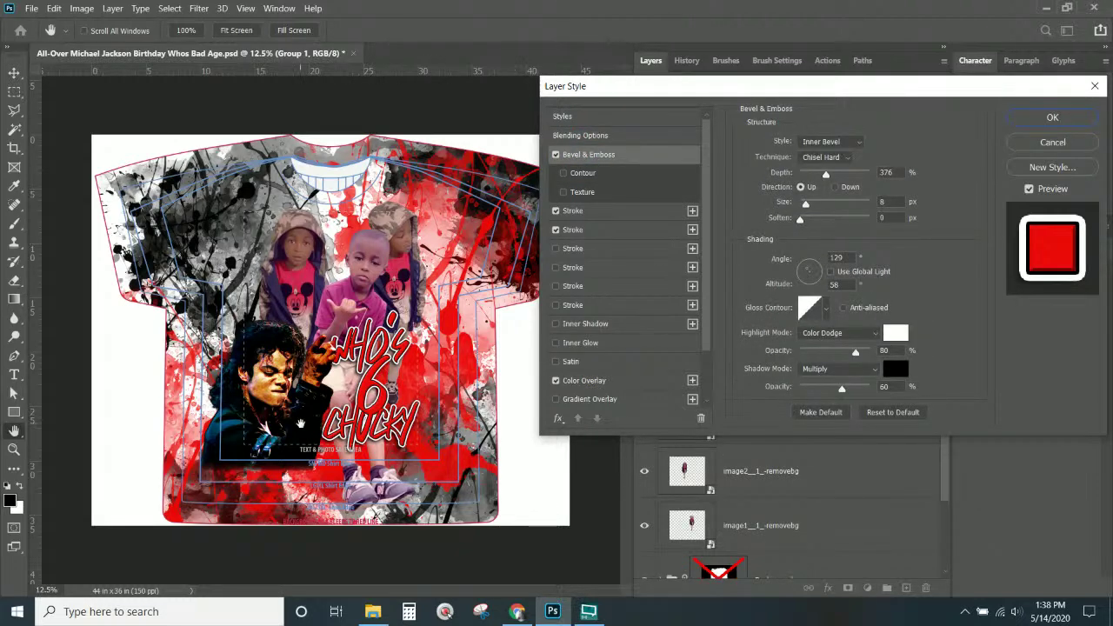
mouse_move(826, 174)
mouse_down()
mouse_move(816, 176)
mouse_move(869, 174)
mouse_move(828, 172)
mouse_up()
- Try the Emboss, Pillow Emboss, Stroke Emboss and Outer Bevel styles on the lettering, ending back on Inner Bevel
click(826, 141)
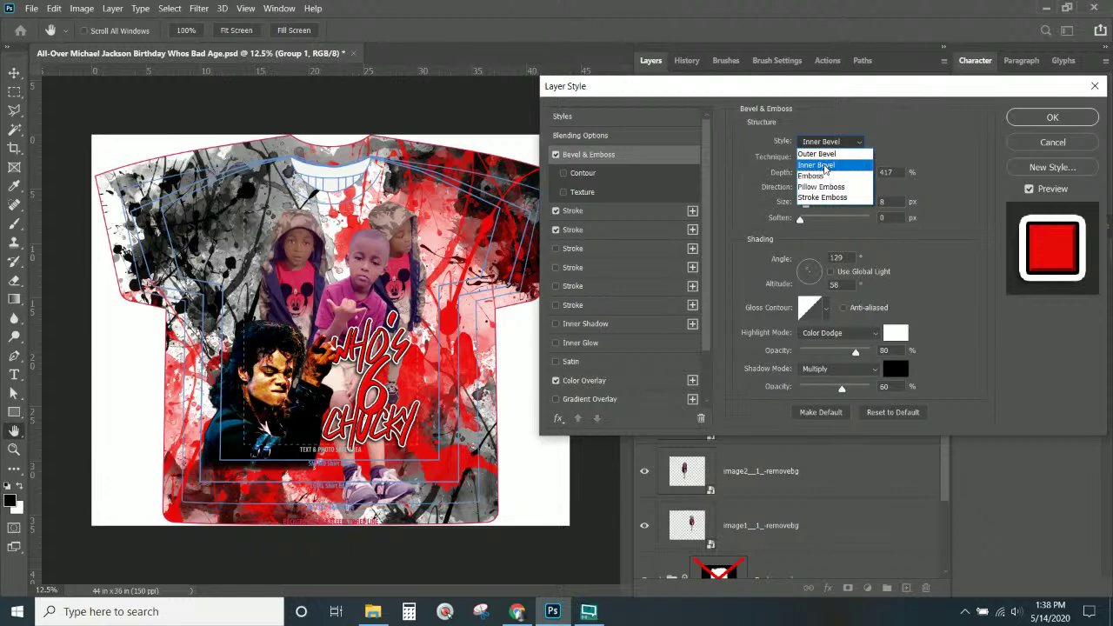
click(823, 175)
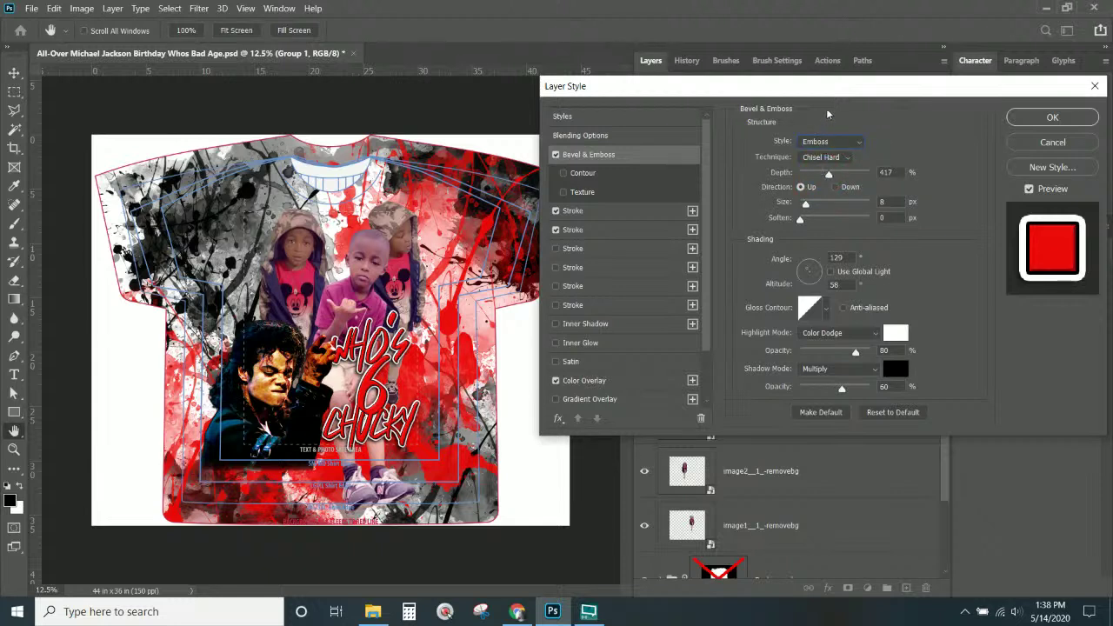
click(826, 141)
click(824, 189)
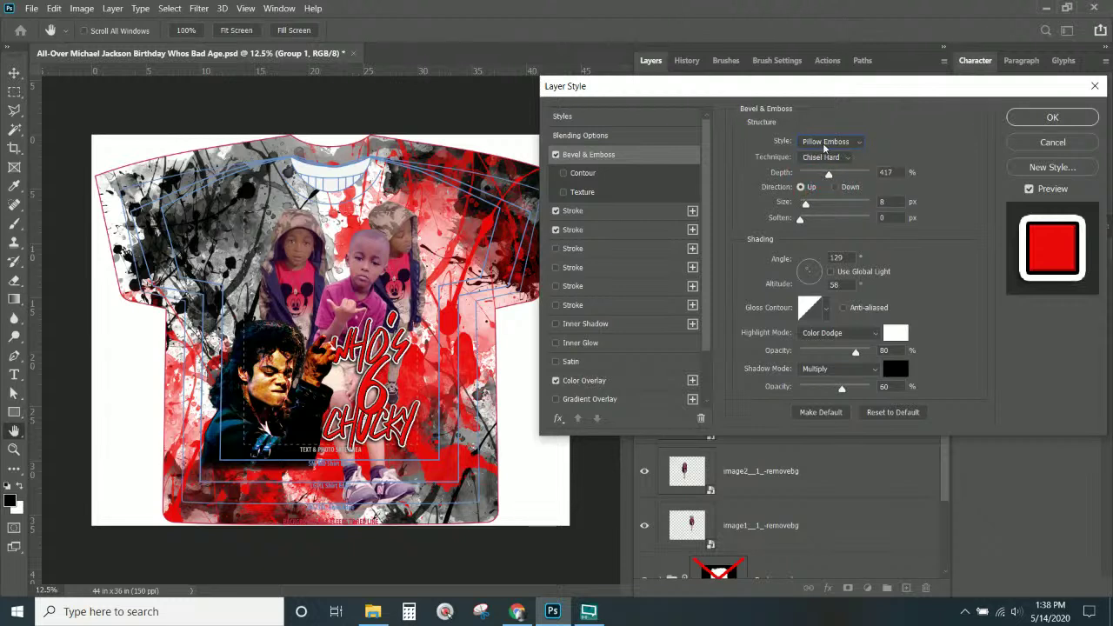
click(824, 144)
click(822, 203)
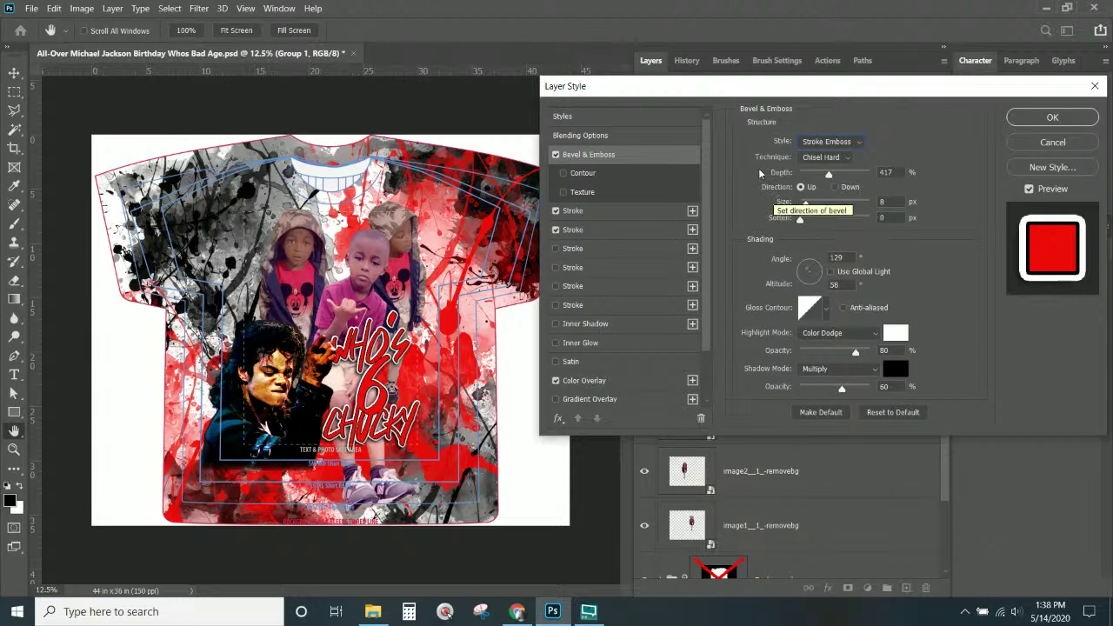
key(ctrl+KP_Add)
key(ctrl+KP_Add)
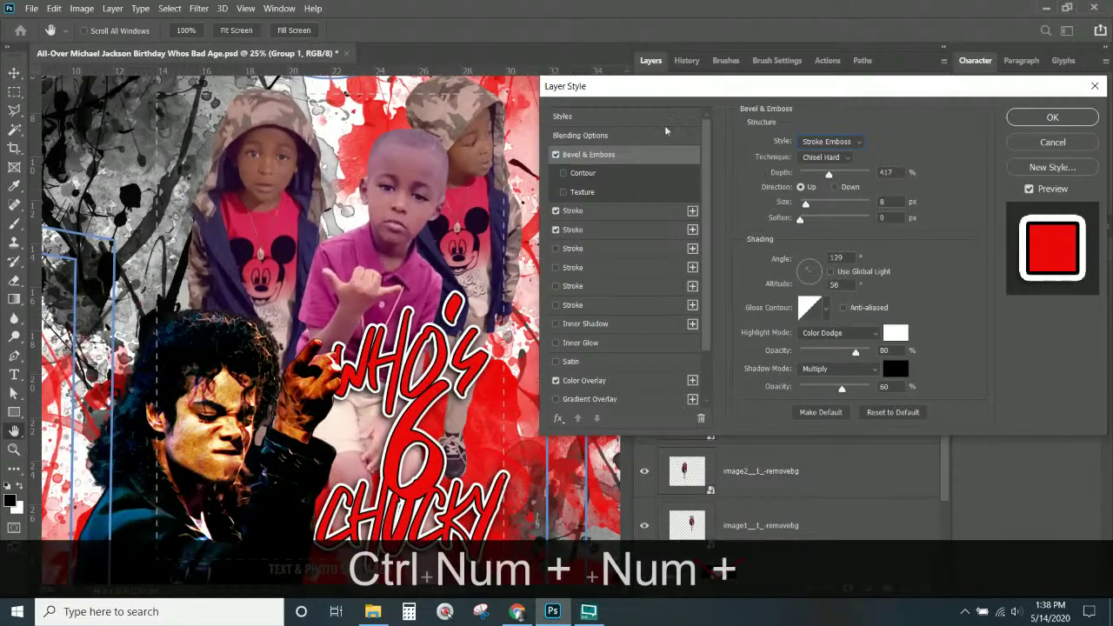
click(822, 142)
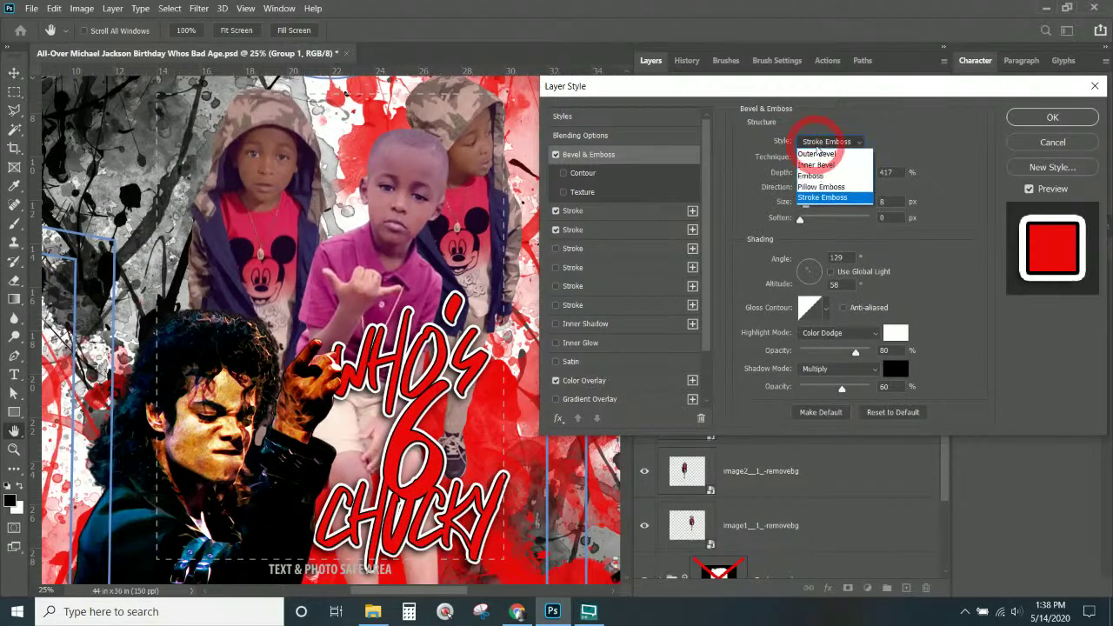
click(821, 144)
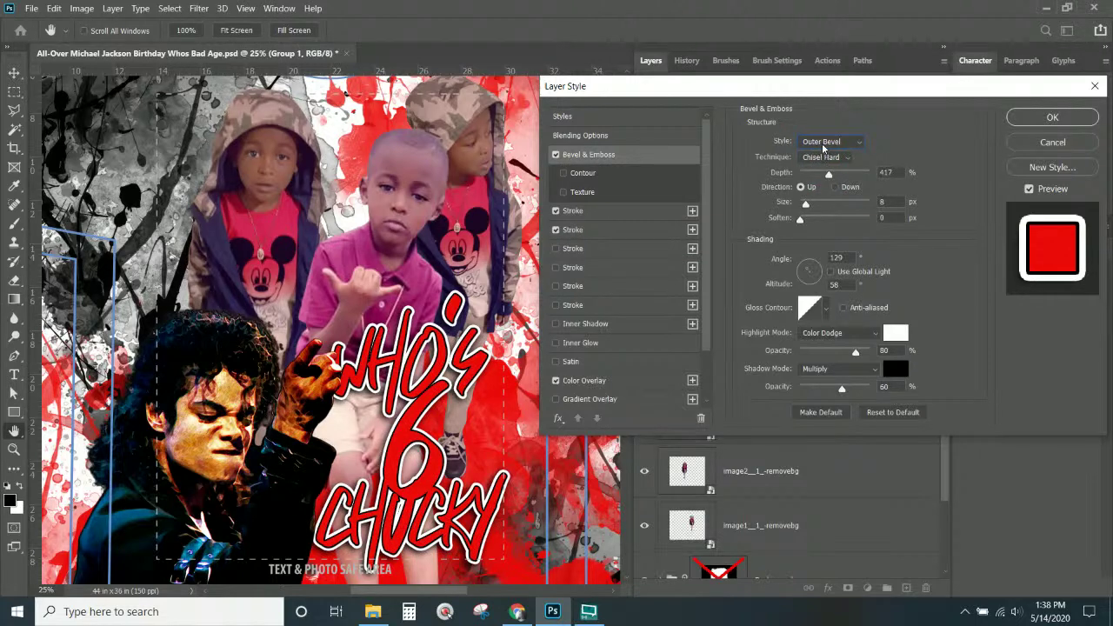
click(819, 143)
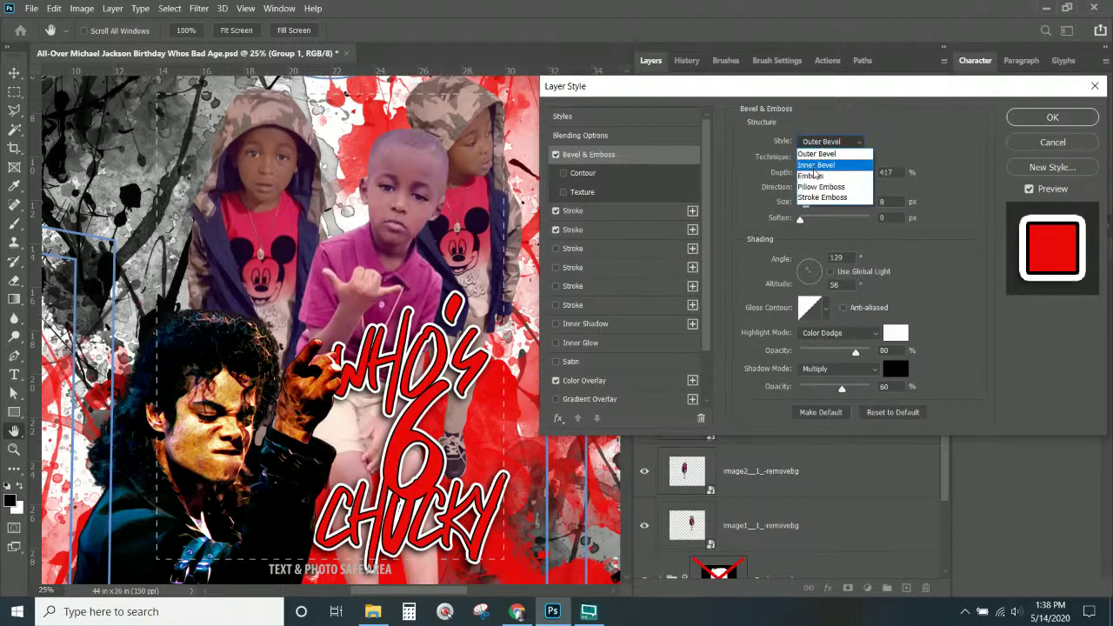
click(819, 151)
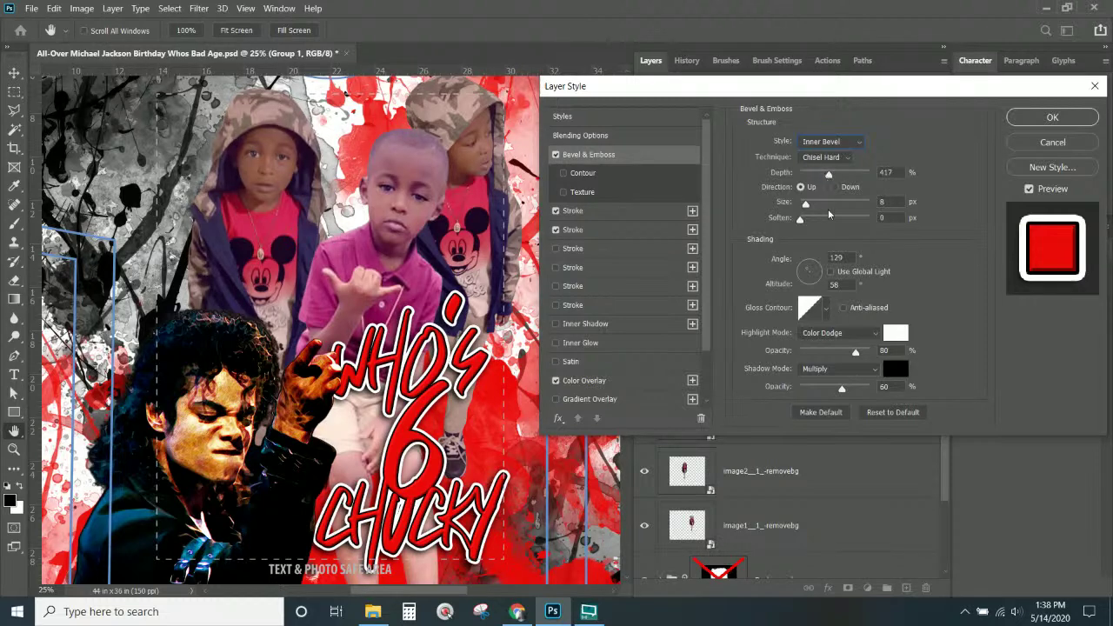
- Set the bevel's depth to 1000 %, its highlight opacity to 52 % and its shadow opacity to 43 %
drag(835, 394, 830, 391)
drag(846, 355, 835, 352)
drag(827, 174, 875, 179)
- Try the Smooth and Chisel Soft bevel techniques on the lettering, ending back on Chisel Hard
click(823, 157)
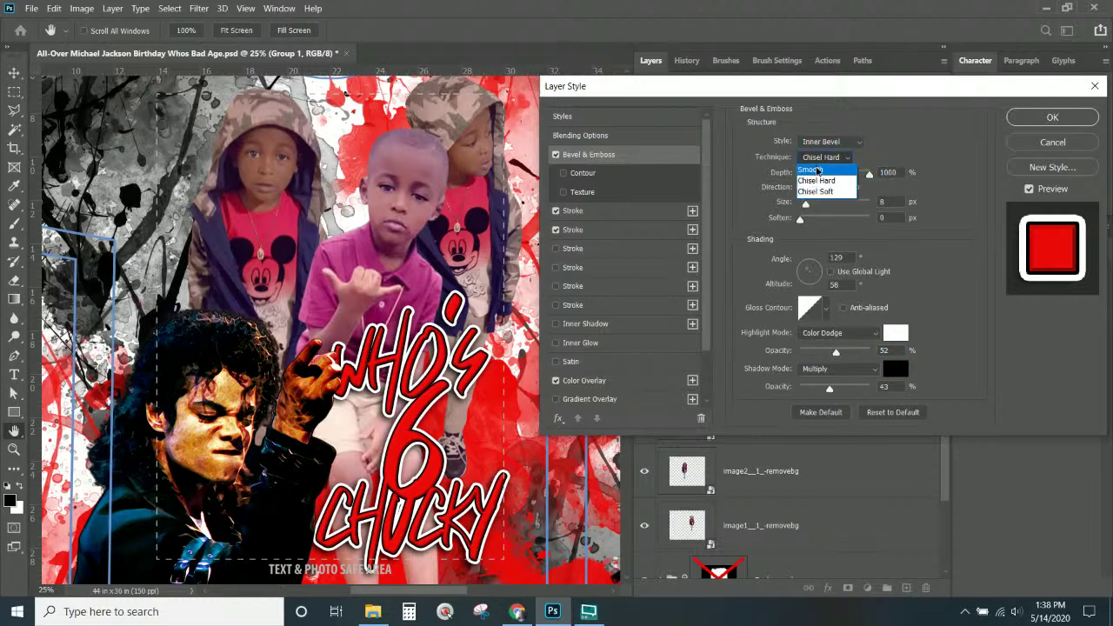
click(817, 170)
click(809, 160)
click(817, 191)
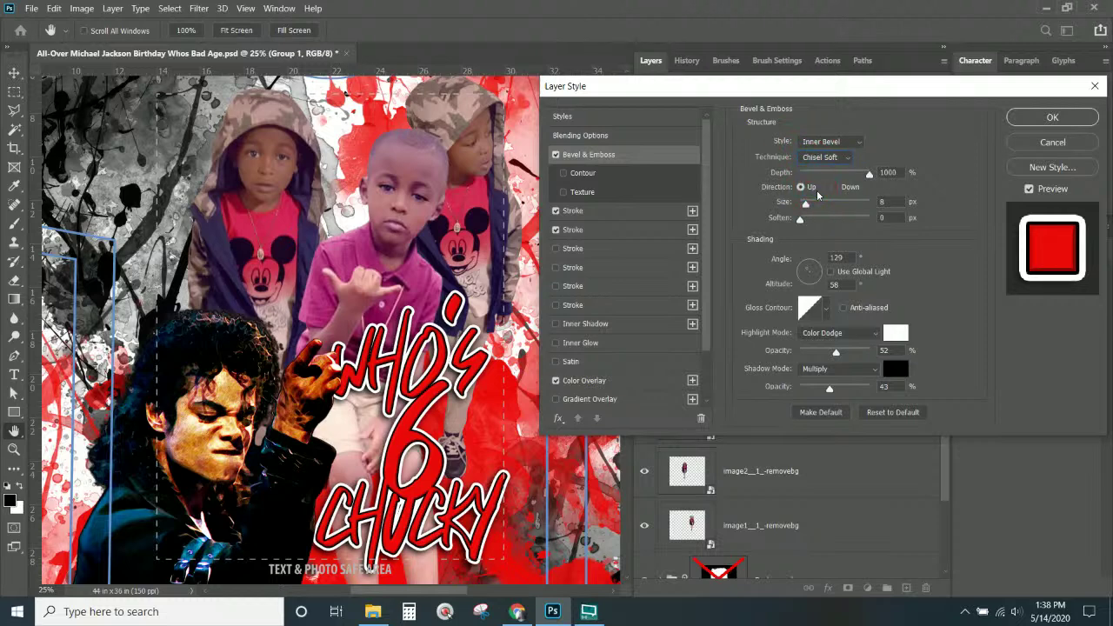
click(827, 158)
click(822, 178)
- Set the size of the lettering's bevel to 54 px
drag(815, 205, 829, 205)
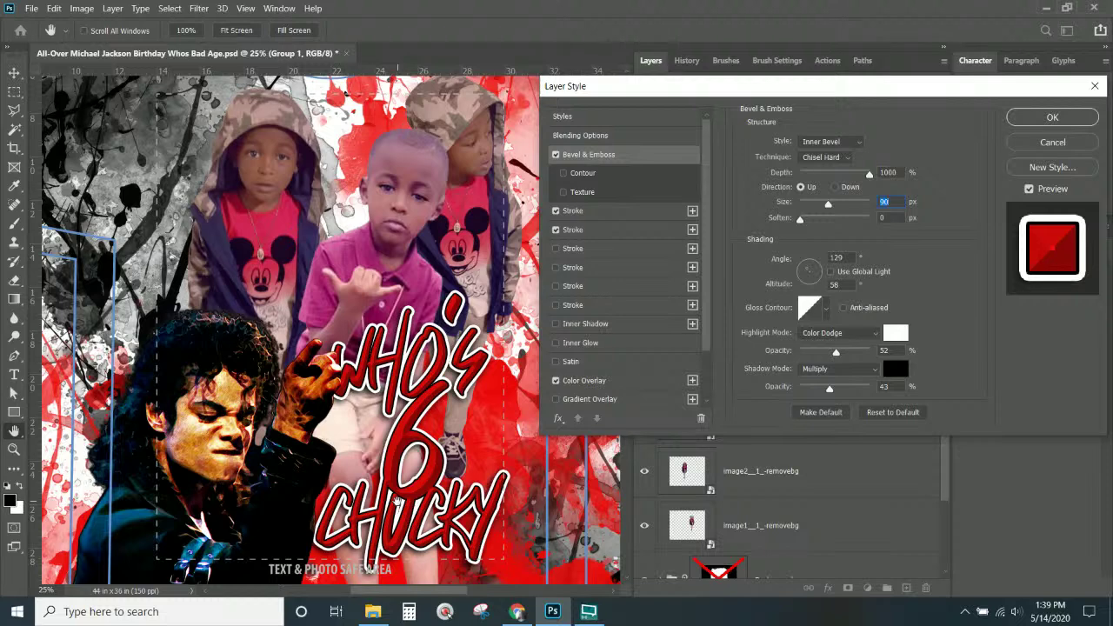
drag(822, 204, 850, 227)
click(784, 228)
- Set the bevel's shadow opacity to 24 %, lower its highlight opacity, and apply the layer style
drag(836, 352, 840, 352)
drag(828, 392, 817, 391)
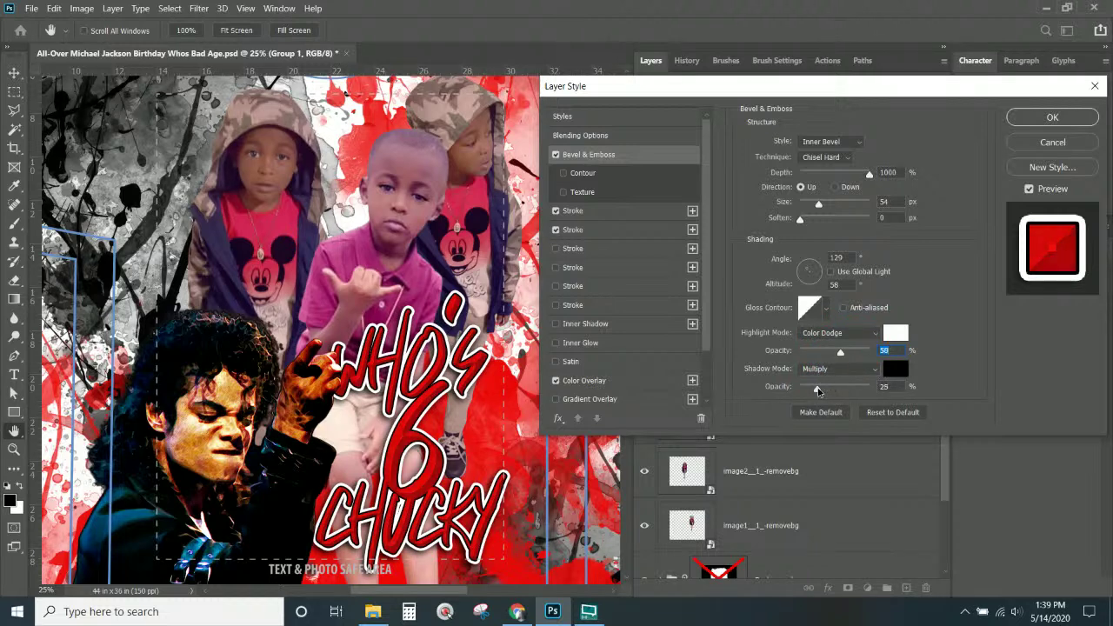
click(817, 390)
mouse_move(817, 388)
mouse_down()
mouse_move(861, 388)
mouse_move(801, 388)
mouse_move(817, 388)
mouse_up()
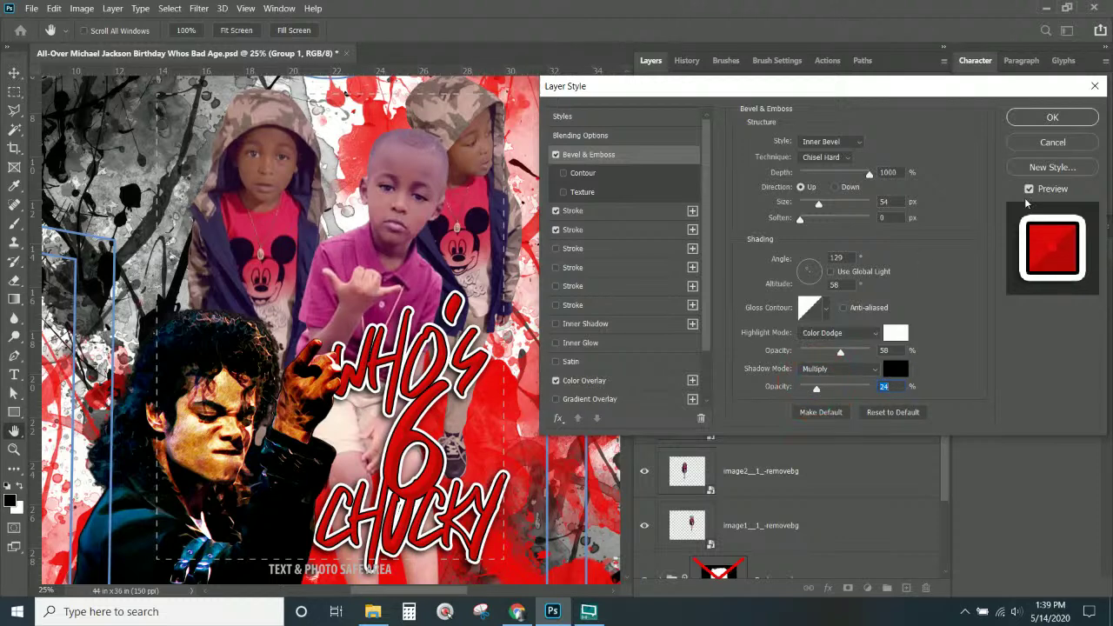
mouse_move(839, 352)
mouse_down()
mouse_move(810, 353)
mouse_move(885, 357)
mouse_move(827, 352)
mouse_up()
click(1052, 117)
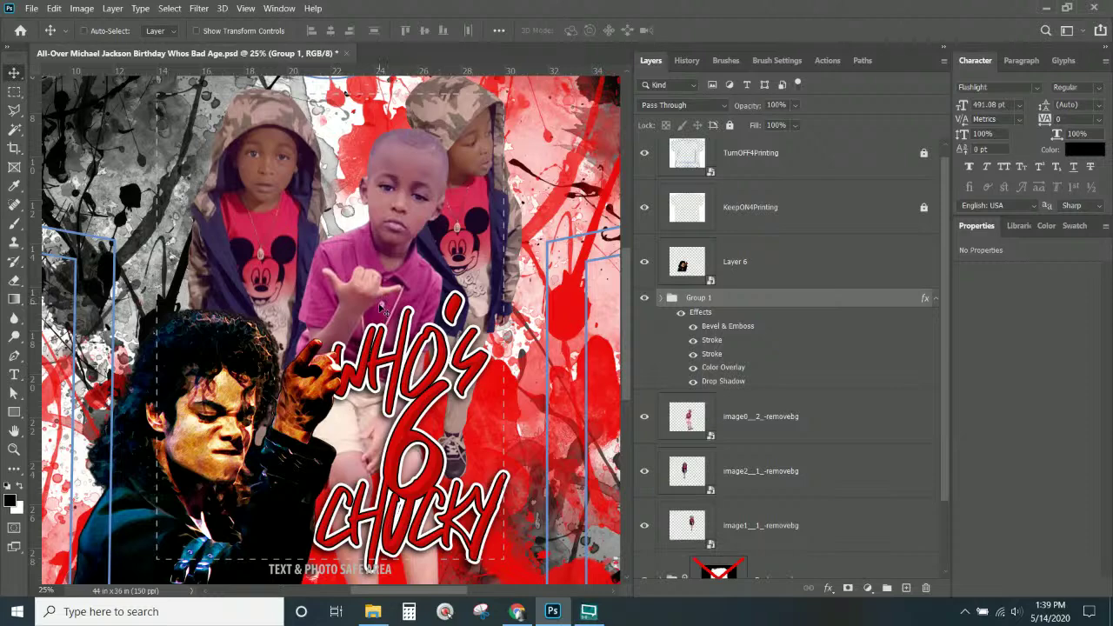
- Copy the layer style of Group 1 and clear it from the group
key(ctrl+KP_Subtract)
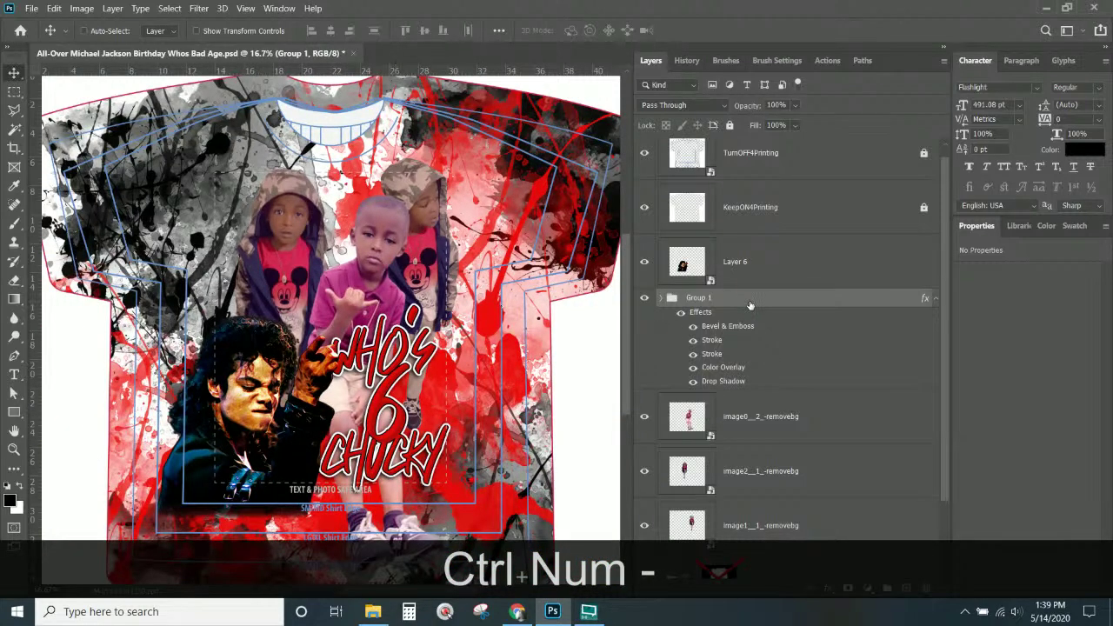
right_click(751, 304)
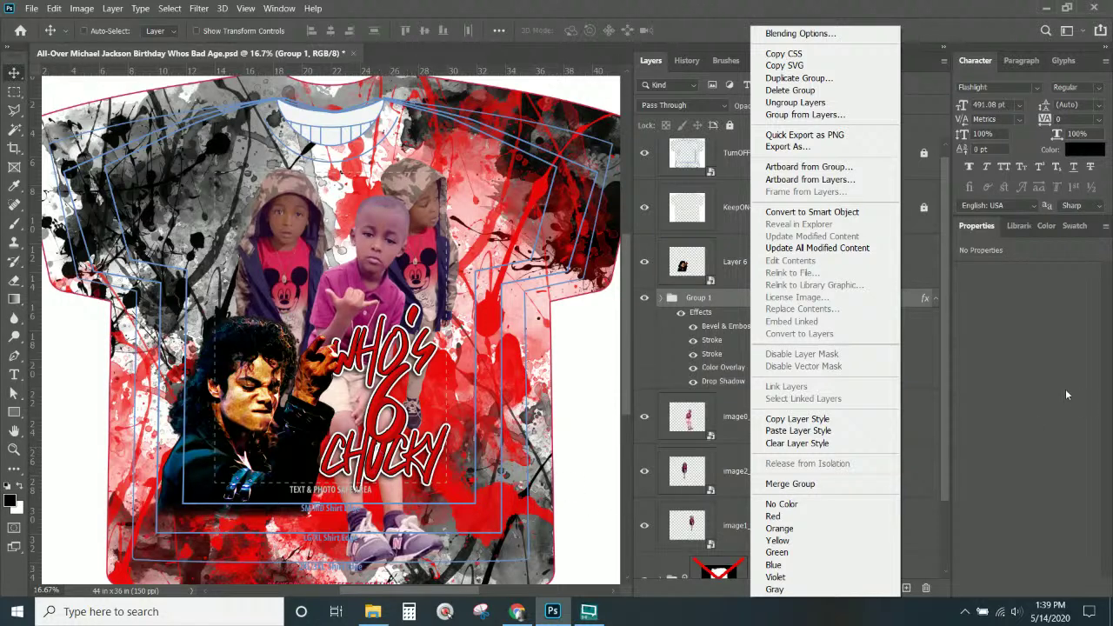
click(852, 422)
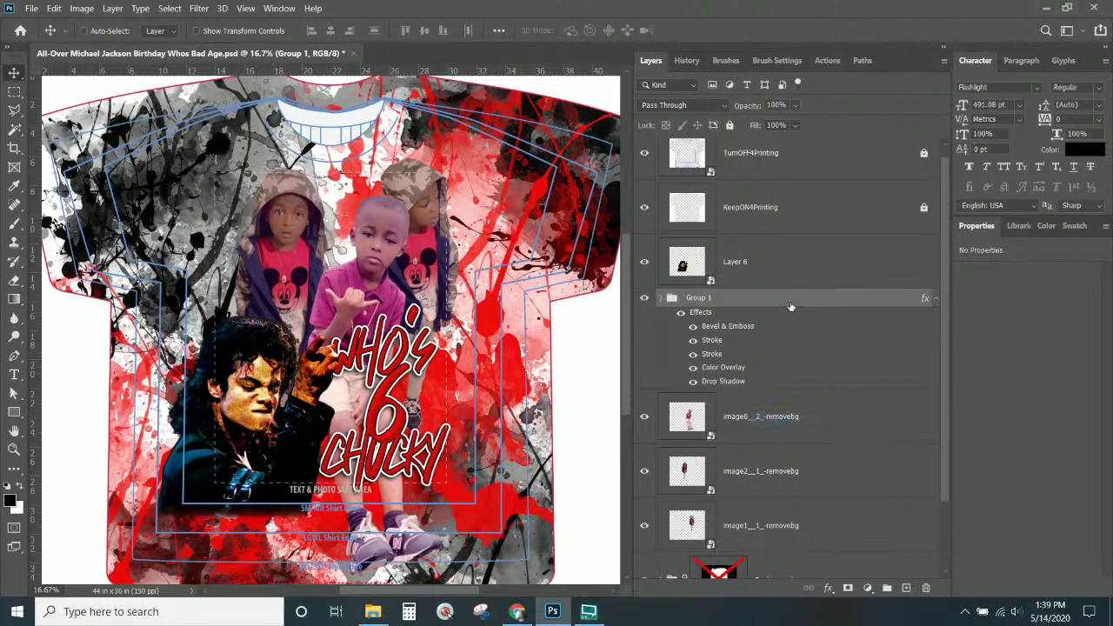
right_click(842, 420)
click(834, 443)
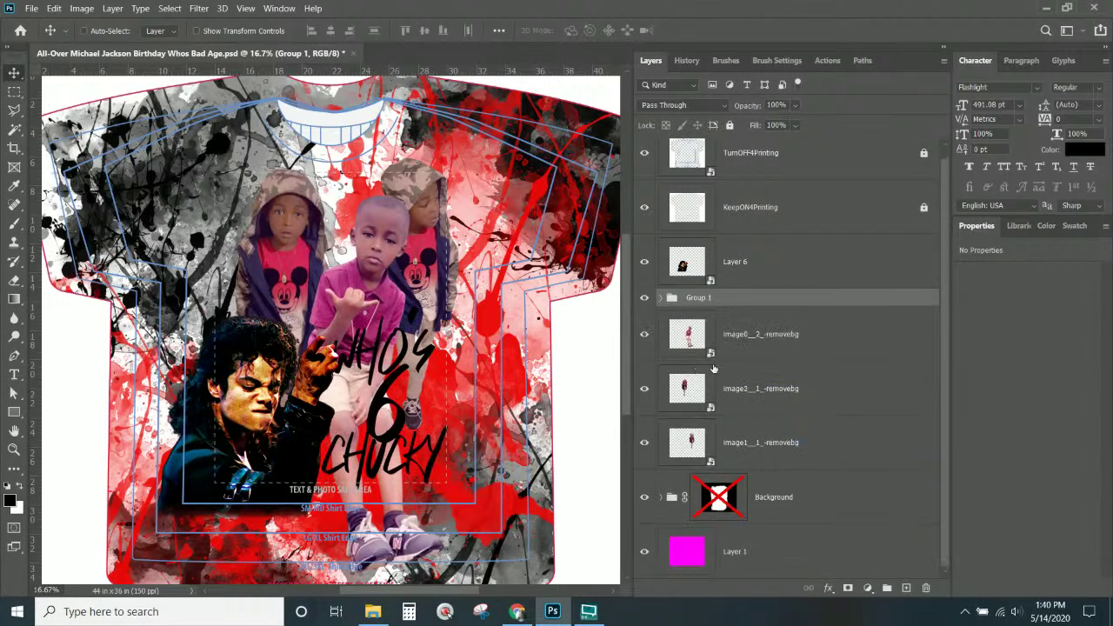
- Paste the copied layer style onto the name, "who's", "6" and "Bday" text layers inside Group 1 and collapse their effect lists
click(662, 299)
click(810, 343)
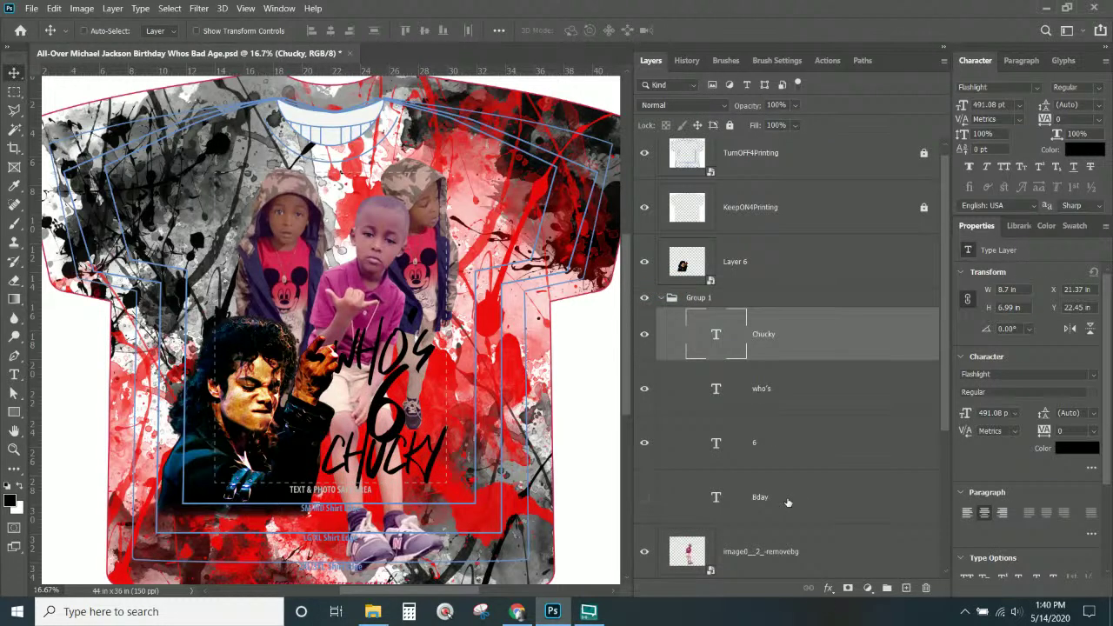
shift+click(787, 502)
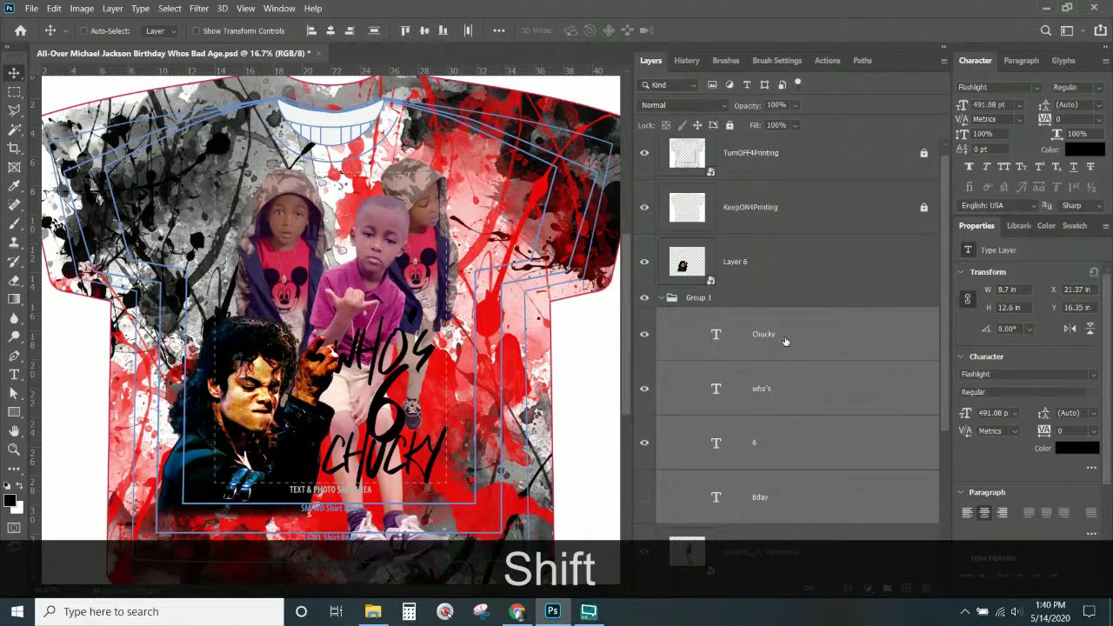
right_click(780, 346)
click(822, 502)
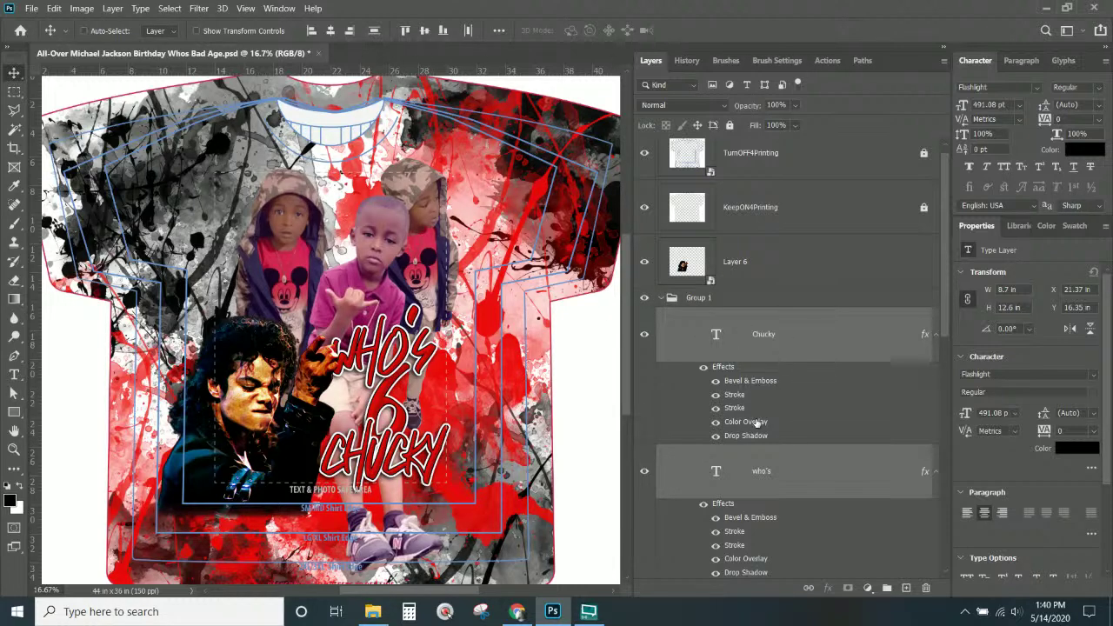
scroll(794, 451, down, 1)
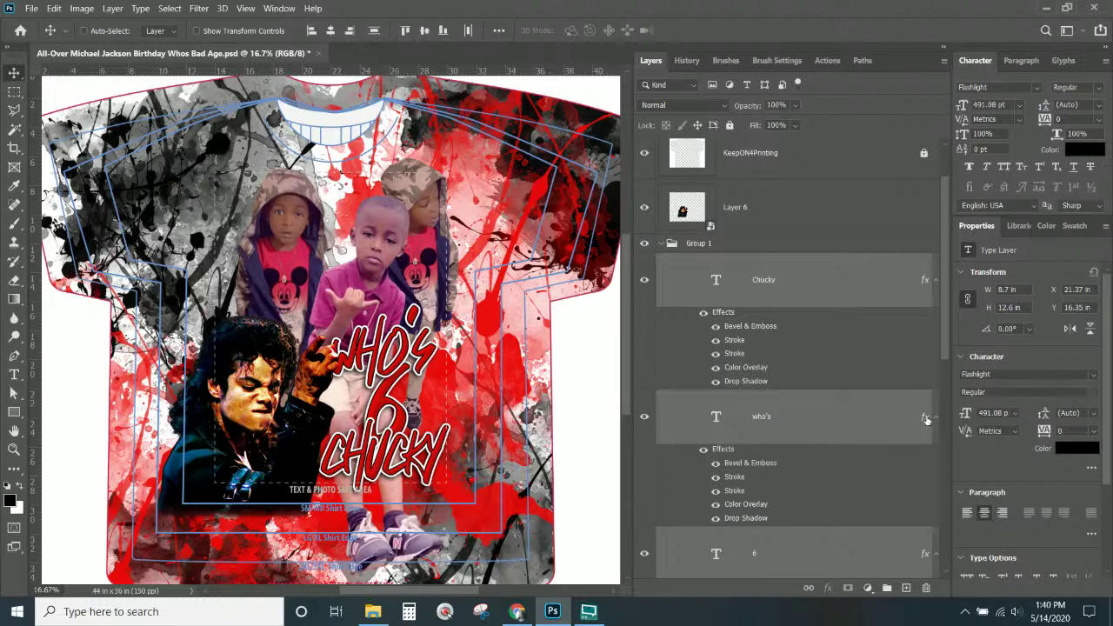
click(936, 417)
click(807, 391)
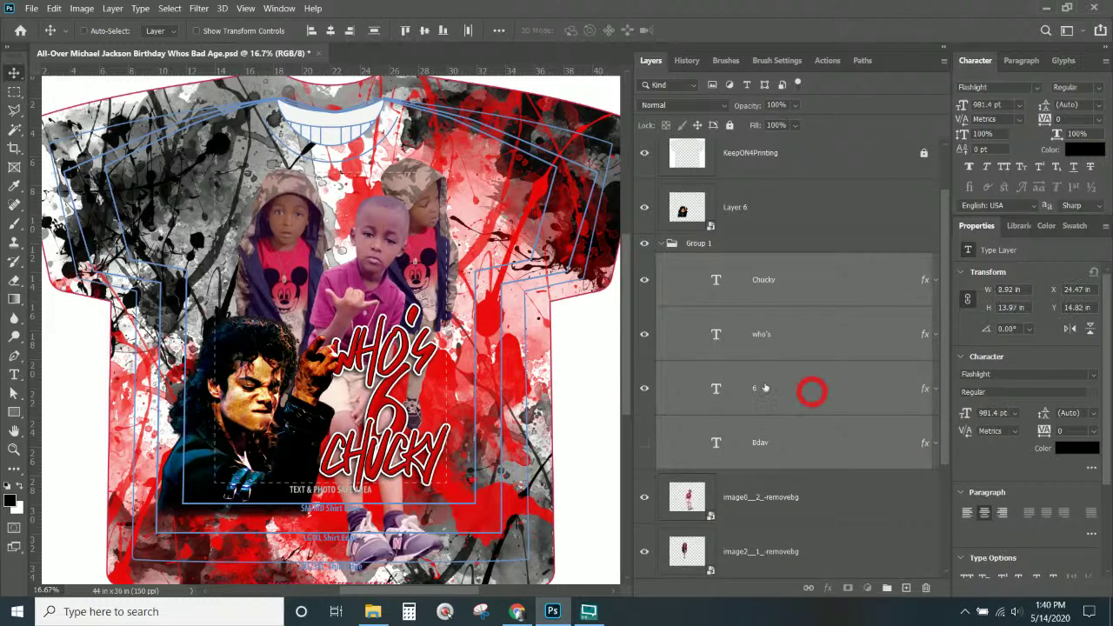
- Reorder Group 1 so the name layer is above "6" and "6" is above "who's", and show "Bday" instead of "6"
drag(780, 395, 783, 266)
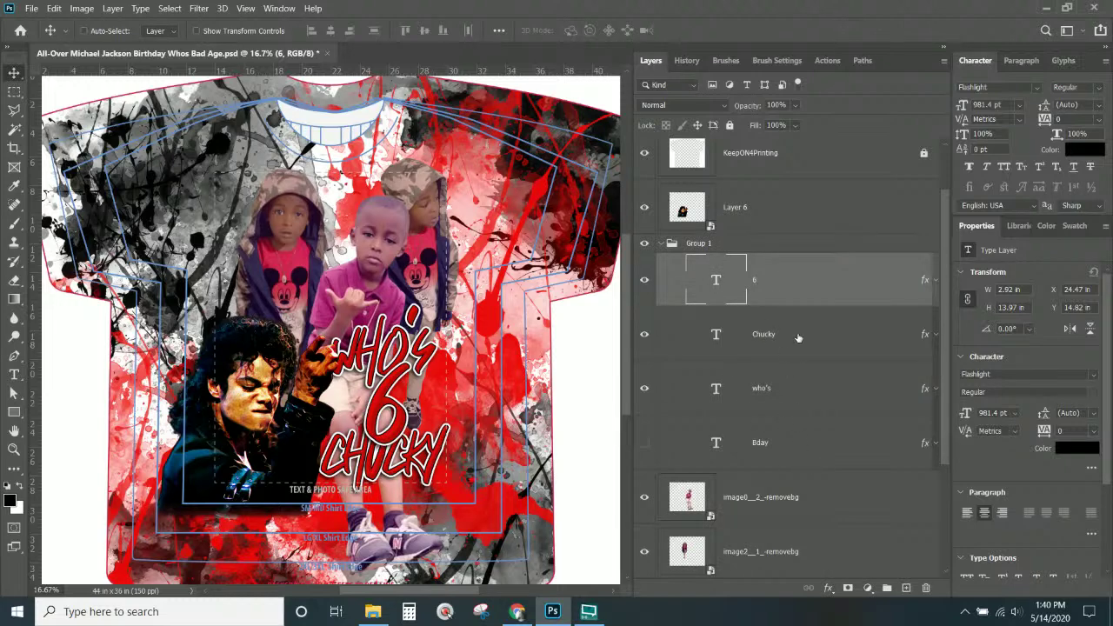
drag(793, 340, 789, 282)
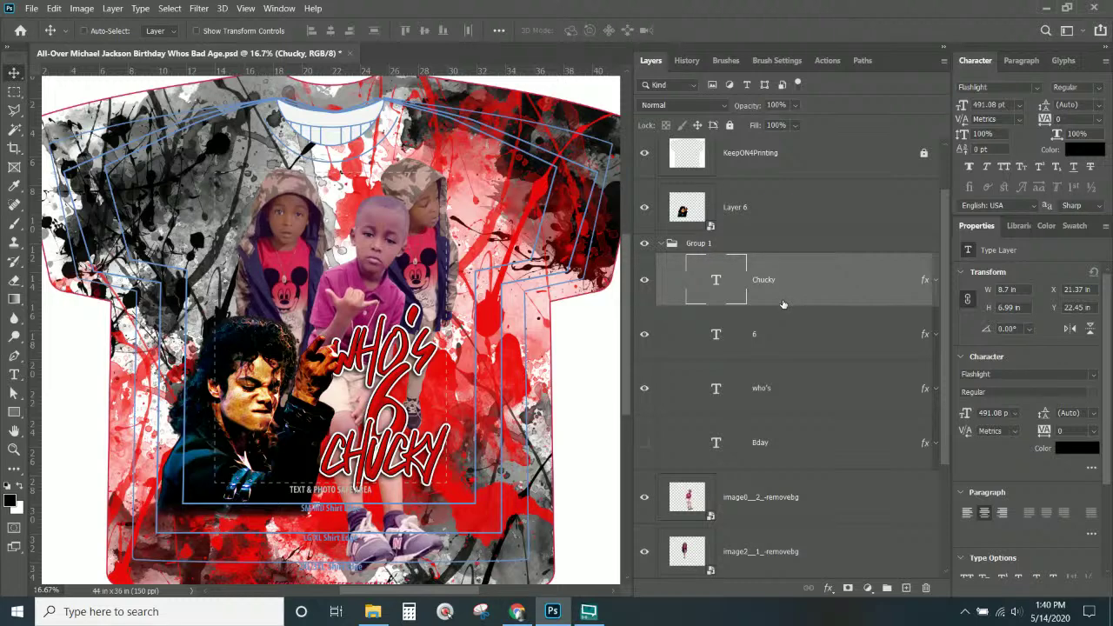
click(644, 334)
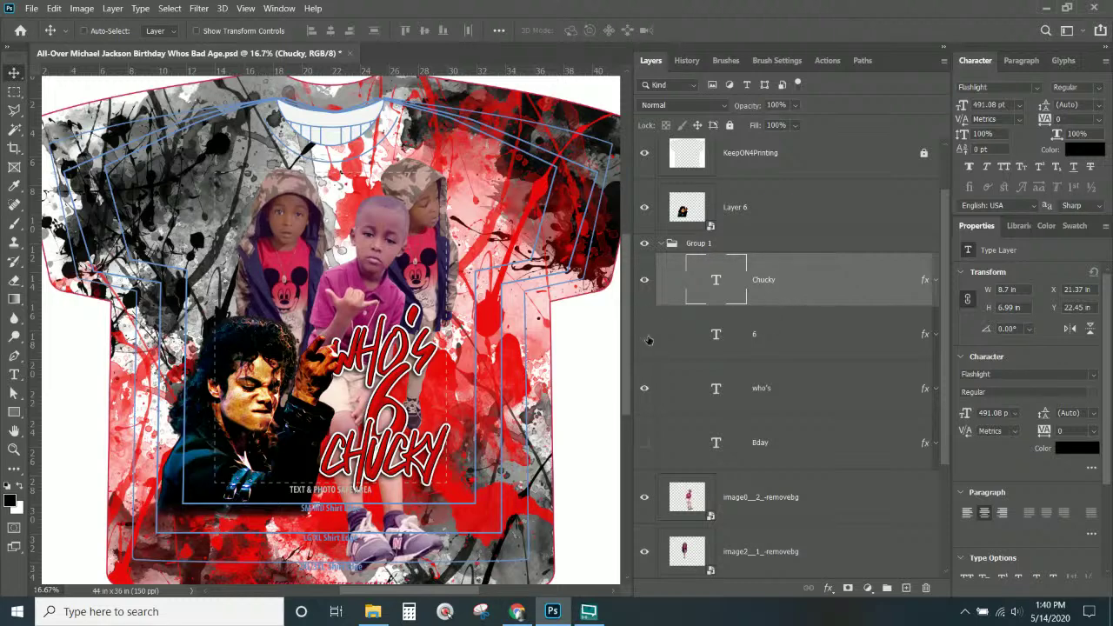
click(647, 444)
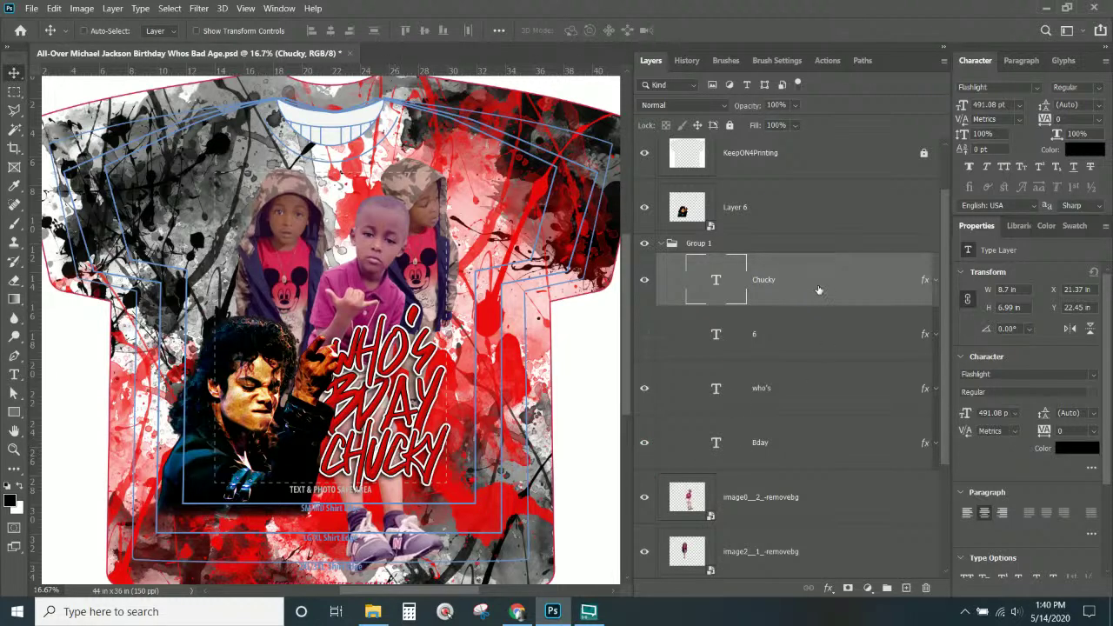
- Add a second Color Overlay to the child's name text layer and pick dark grey 343434 as its colour
double_click(924, 279)
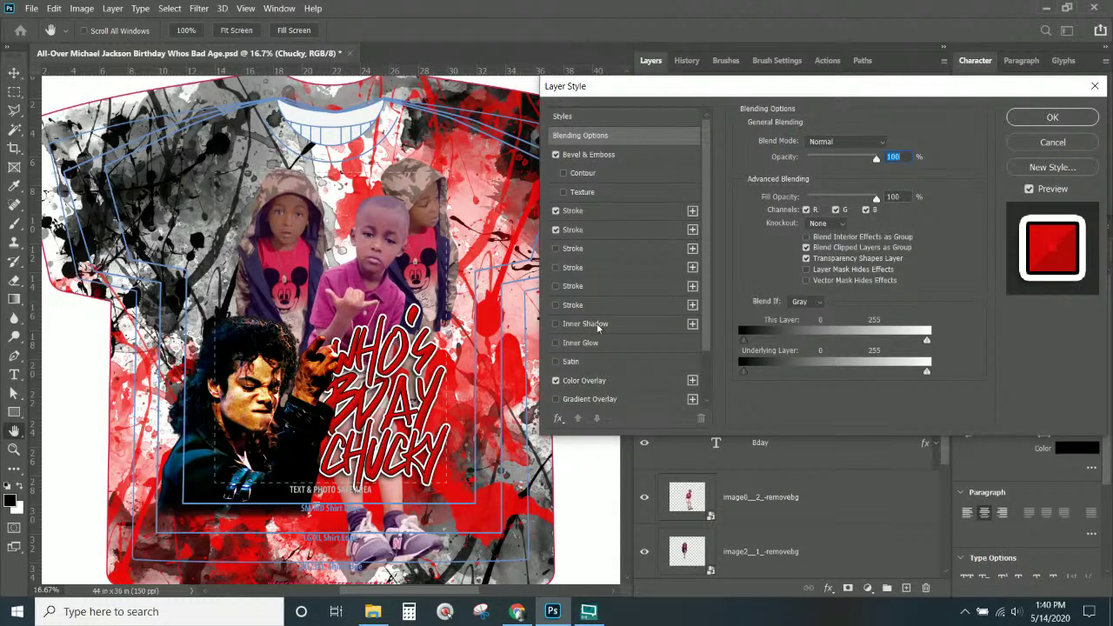
click(596, 380)
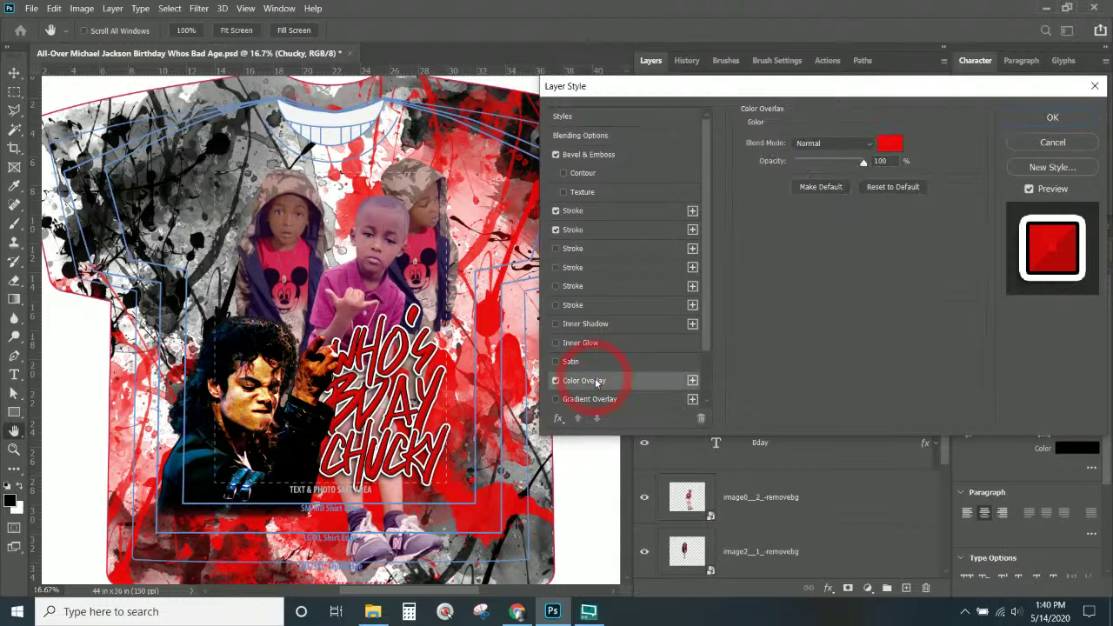
click(692, 381)
click(889, 137)
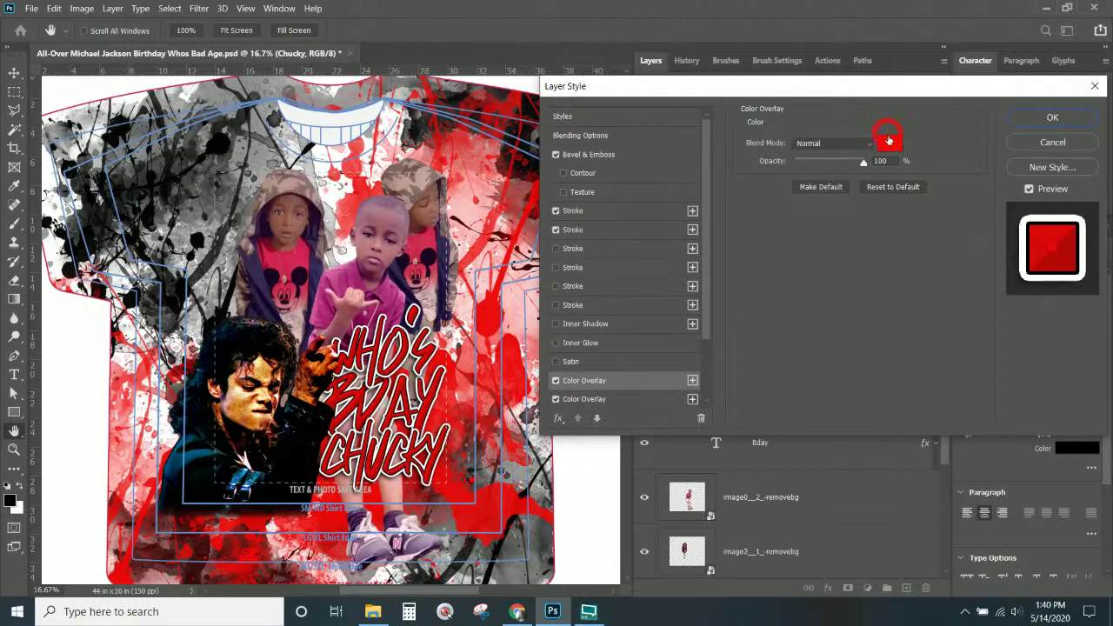
drag(608, 348, 585, 390)
click(613, 371)
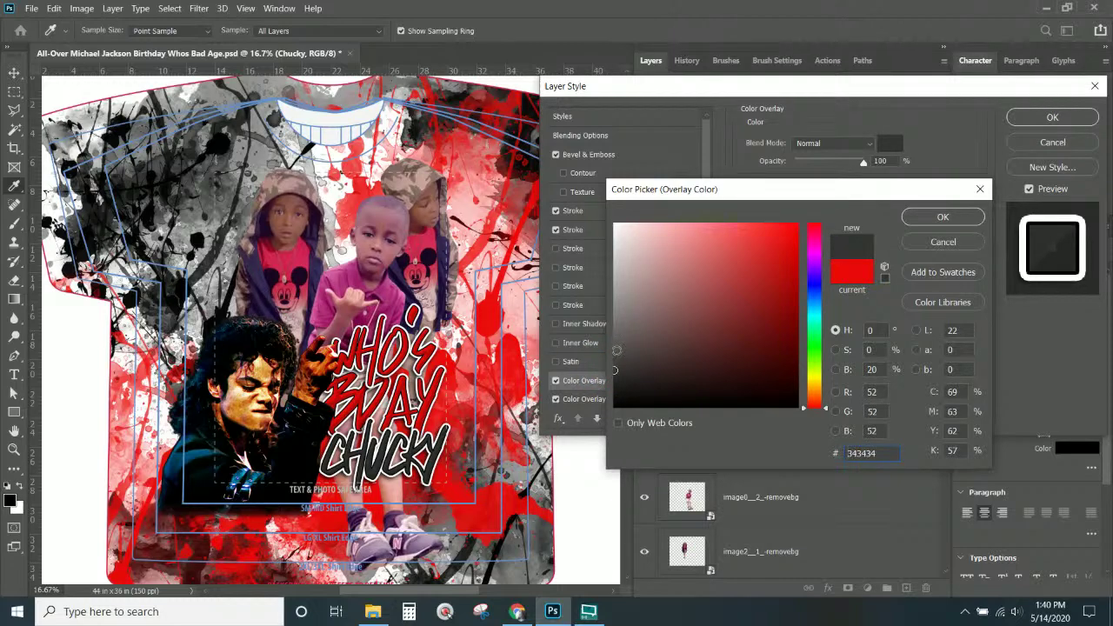
- Apply the dark gray 343434 as the color overlay of the name text below "Bday"
key(ctrl+KP_Add)
key(ctrl+KP_Add)
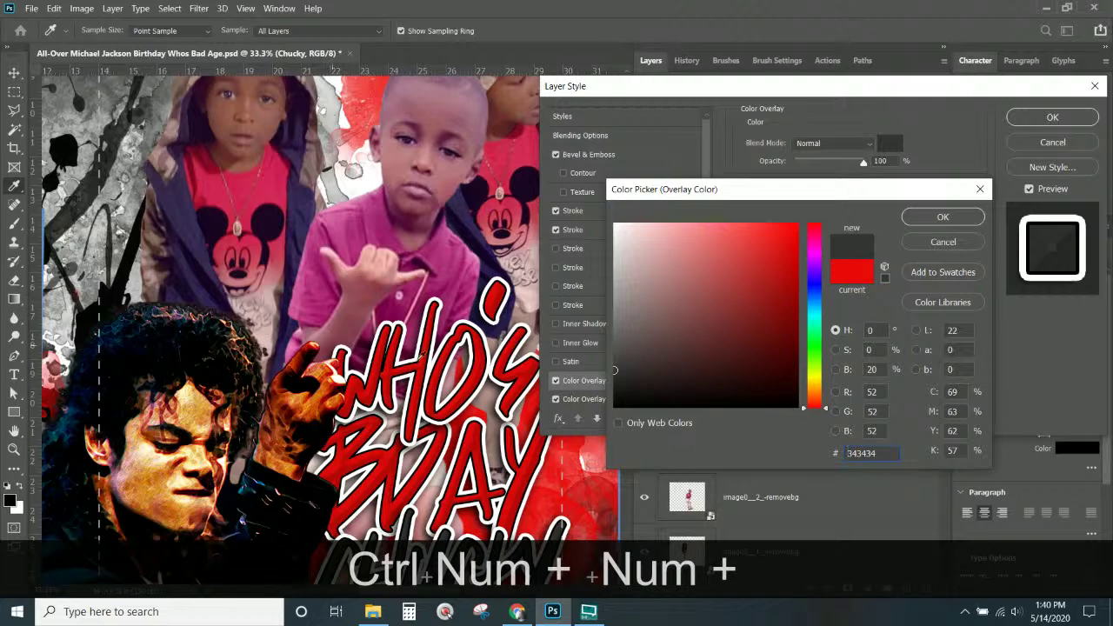
key(space)
drag(459, 392, 438, 187)
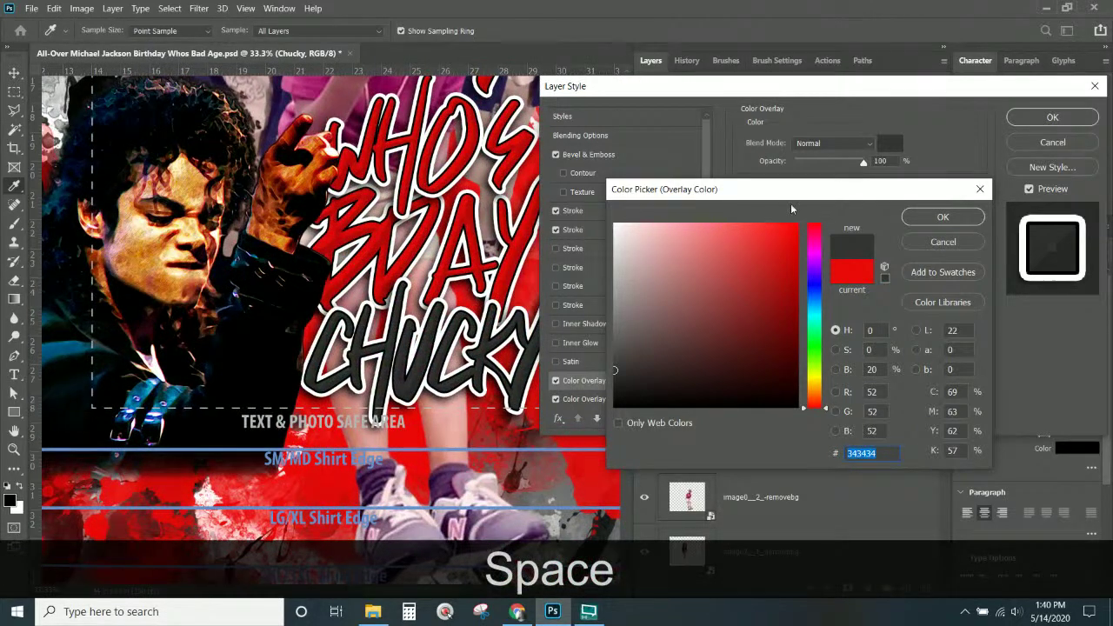
click(930, 216)
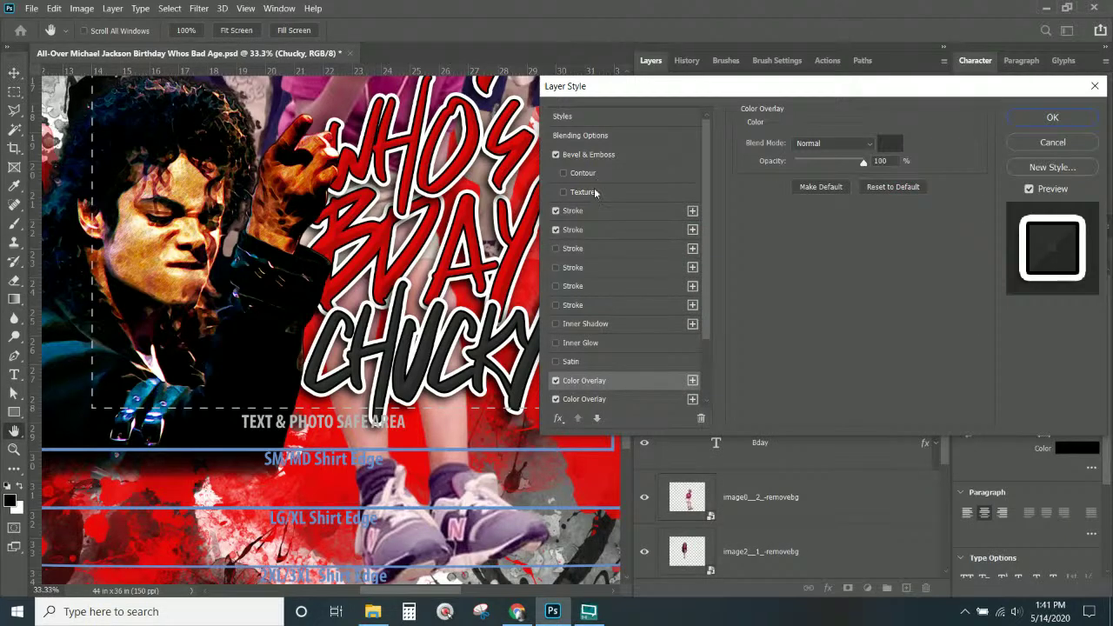
- Set the Bevel & Emboss shadow opacity of the name text to 92% and apply the layer style
click(597, 155)
drag(834, 384, 799, 389)
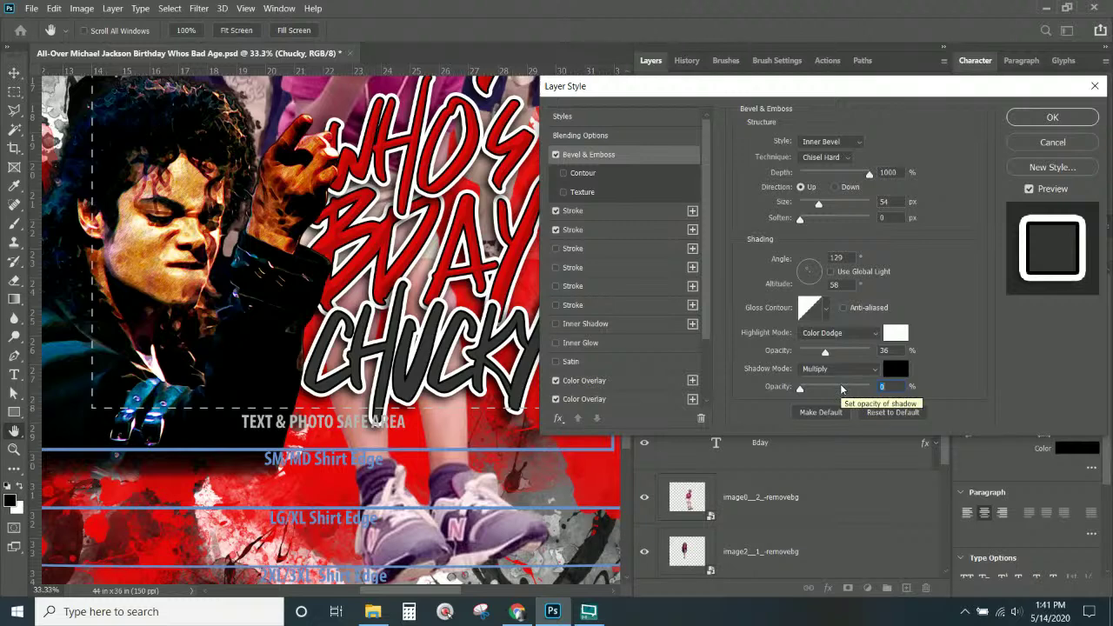
click(841, 389)
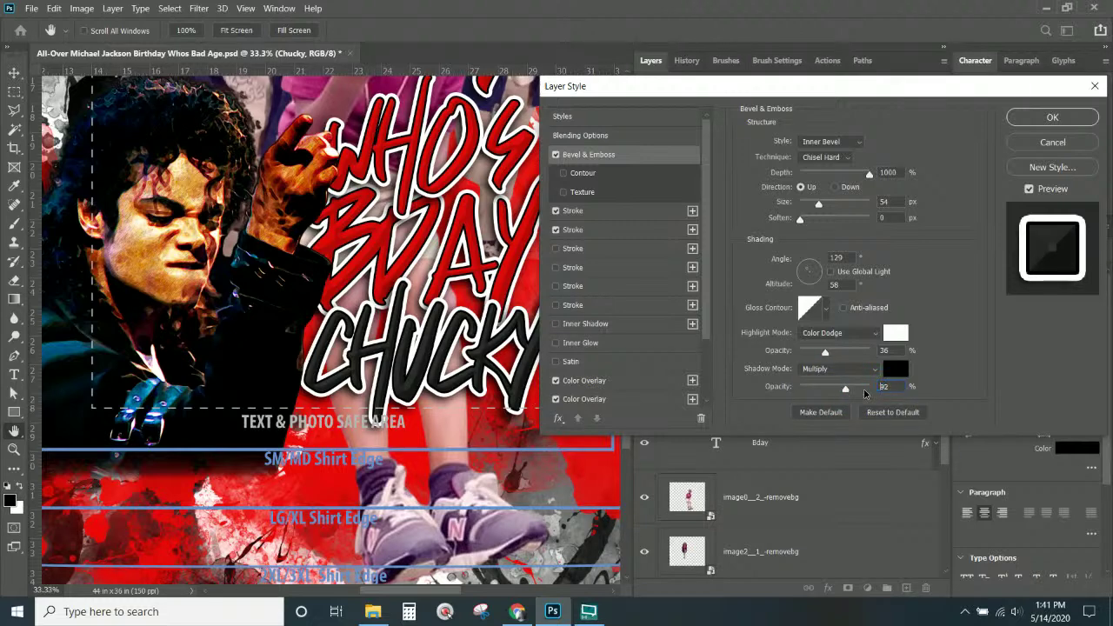
click(863, 389)
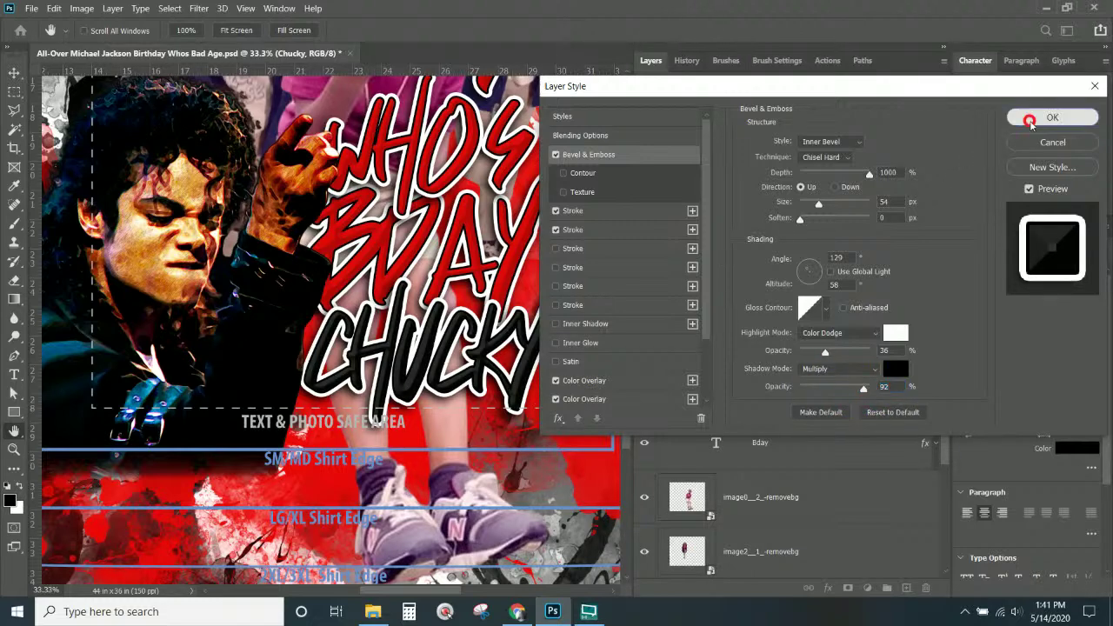
click(1052, 116)
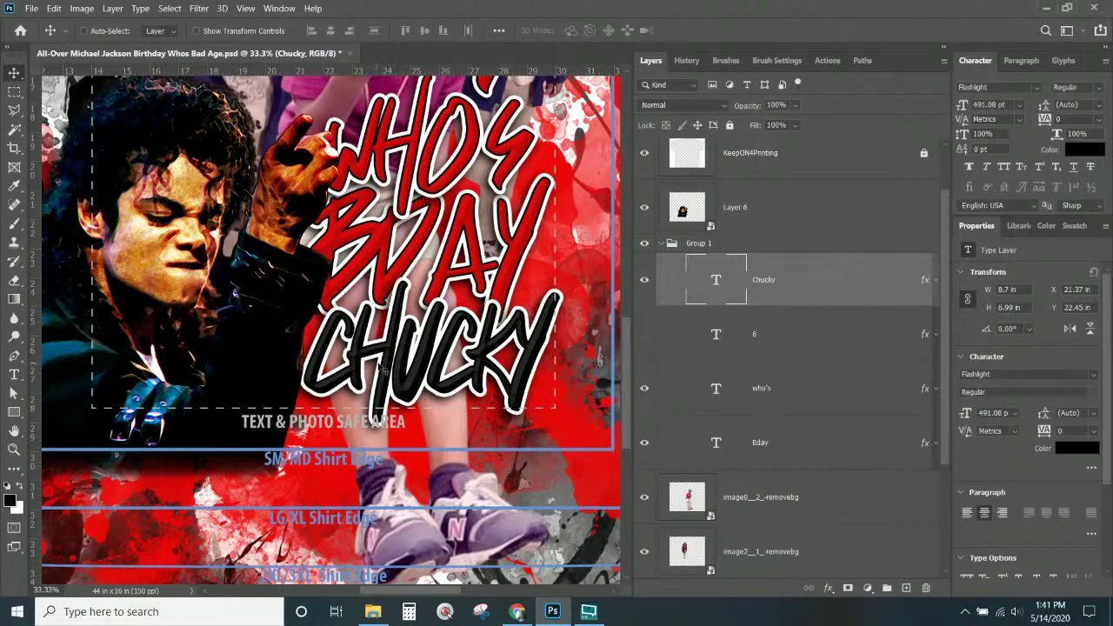
- Scale the "who's" and "Bday" text down together to about 7.18 in wide and center them above the name text
scroll(391, 357, up, 3)
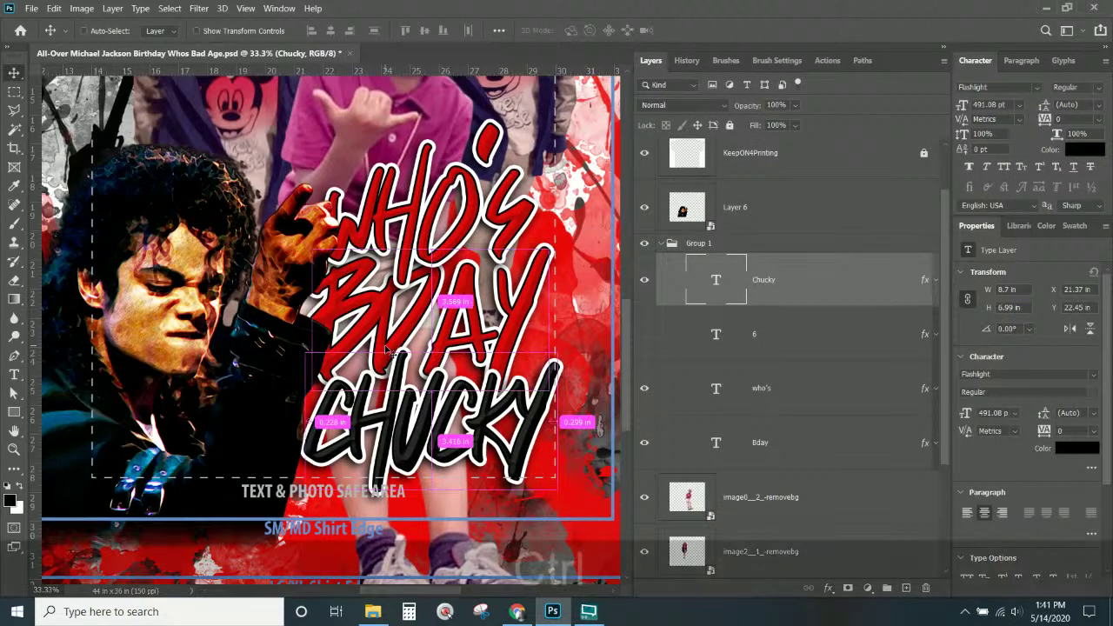
key(ctrl+KP_Subtract)
key(ctrl+KP_Subtract)
scroll(365, 363, up, 2)
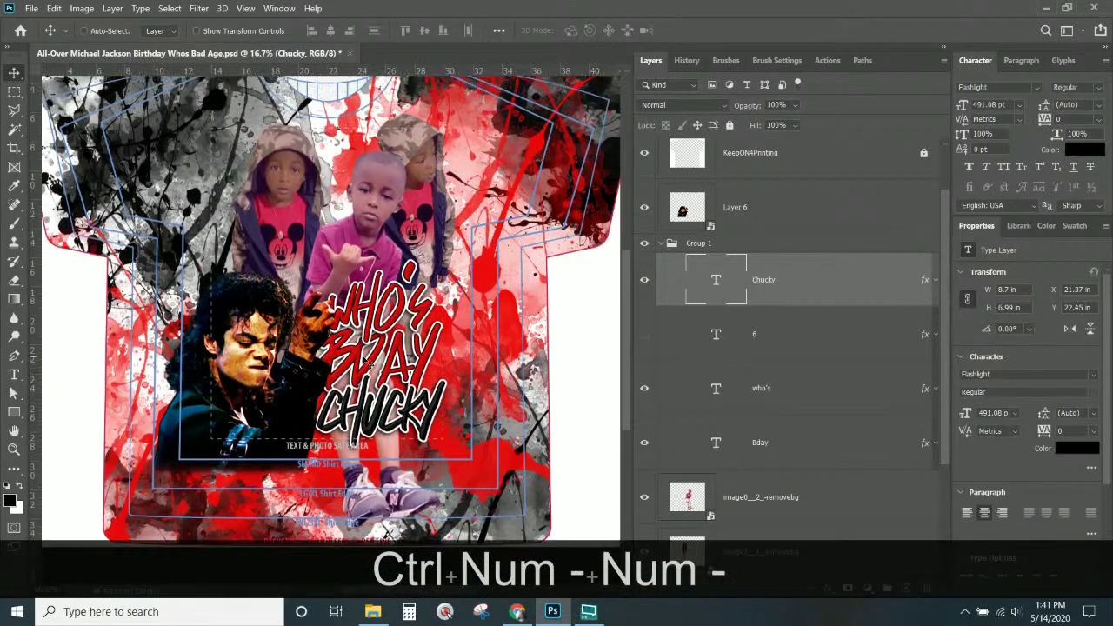
click(791, 443)
click(791, 384)
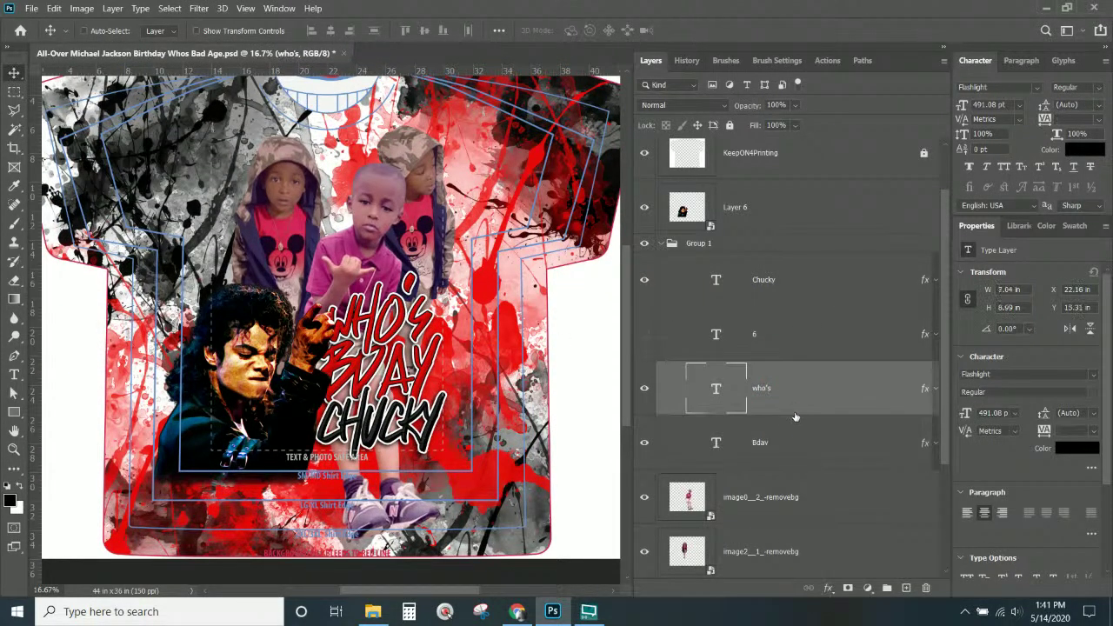
ctrl+click(794, 439)
key(ctrl+t)
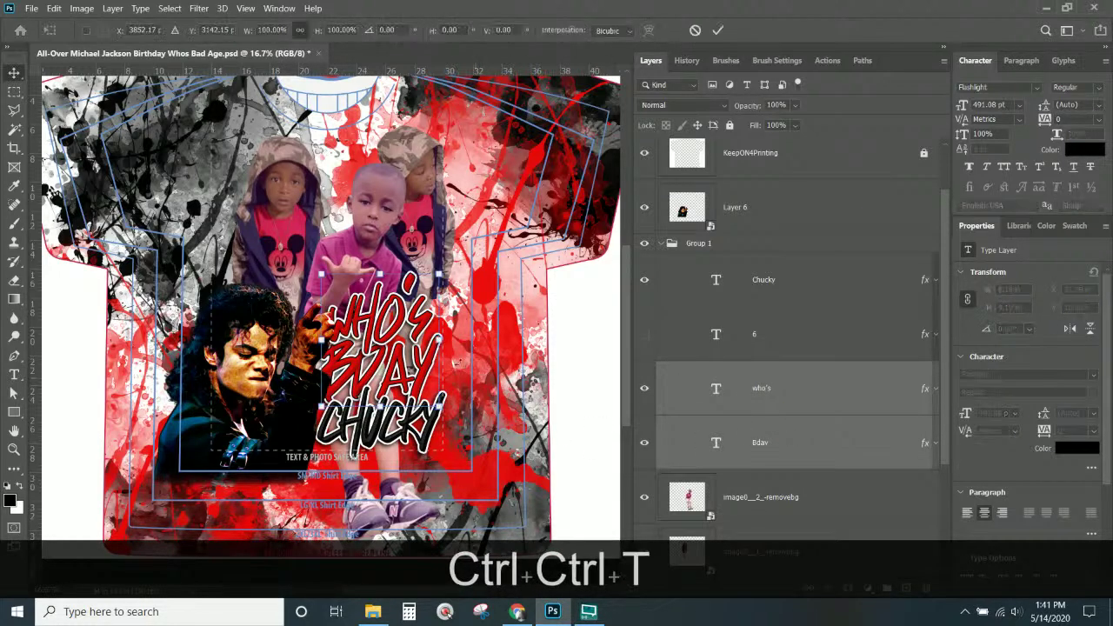
drag(321, 407, 335, 388)
drag(415, 359, 410, 371)
key(Return)
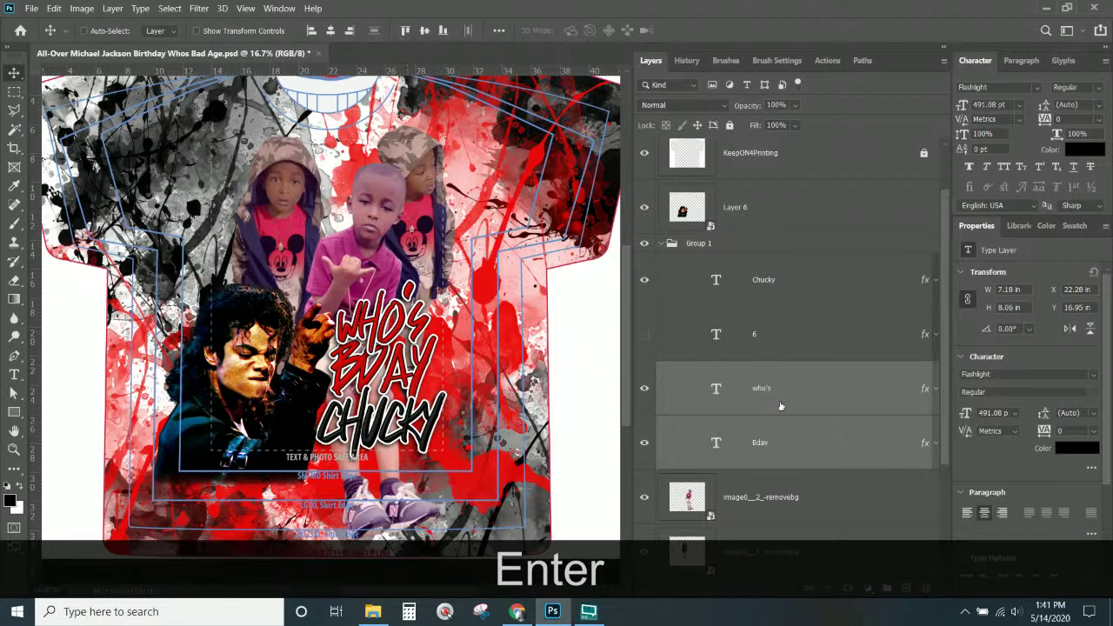
- Move the "Bday" layer above "who's" in the layer stack and nudge the word down about 0.26 in
ctrl+click(798, 454)
click(801, 451)
drag(802, 452, 791, 377)
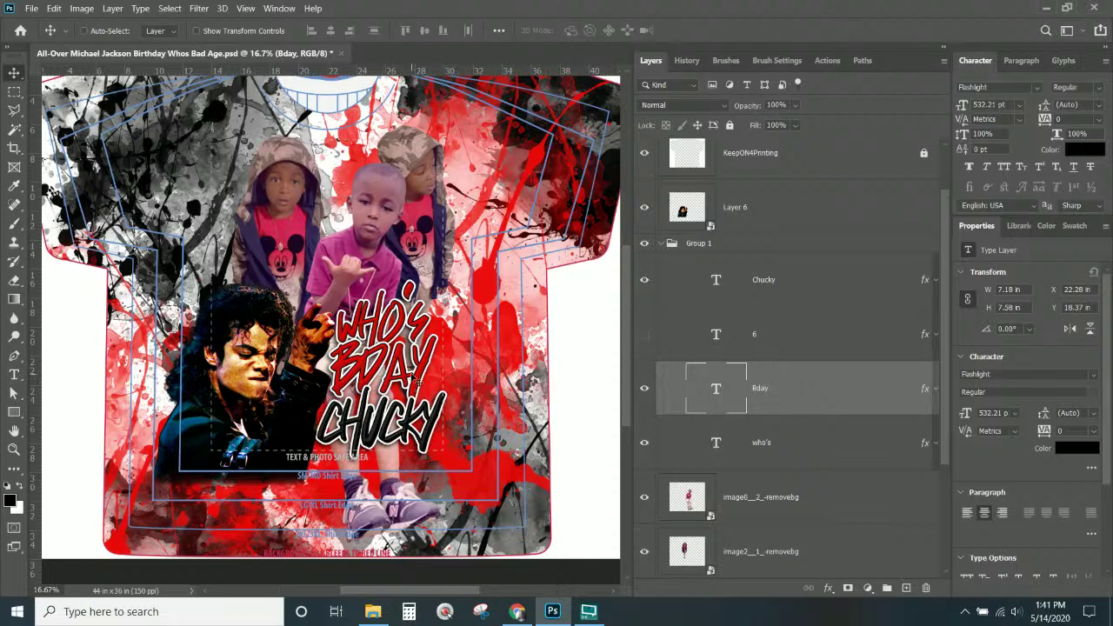
drag(415, 382, 409, 380)
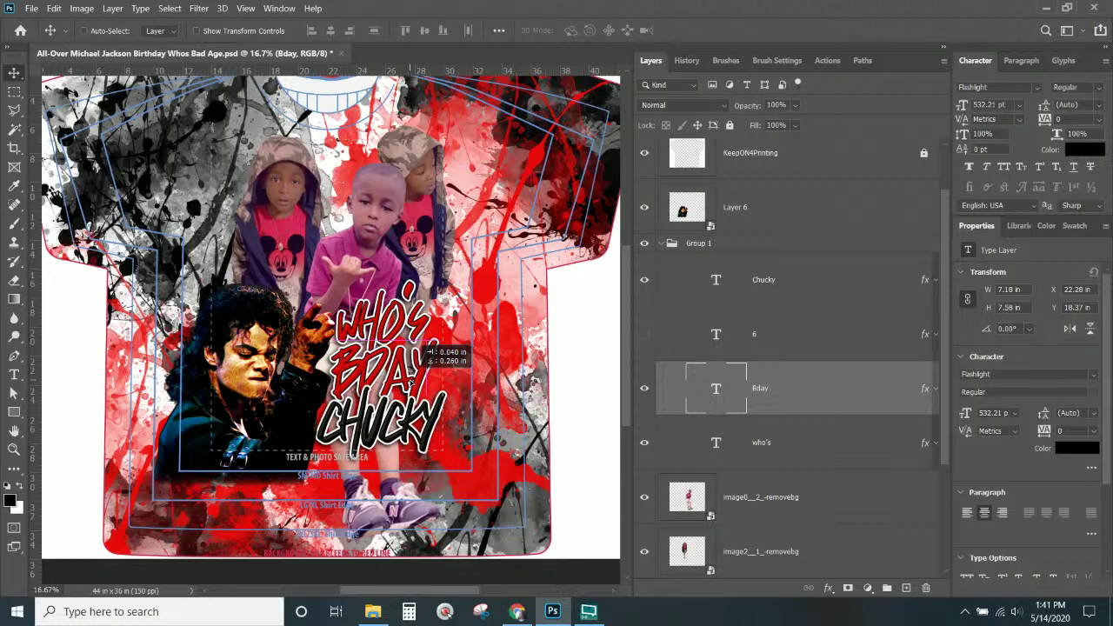
drag(409, 380, 411, 386)
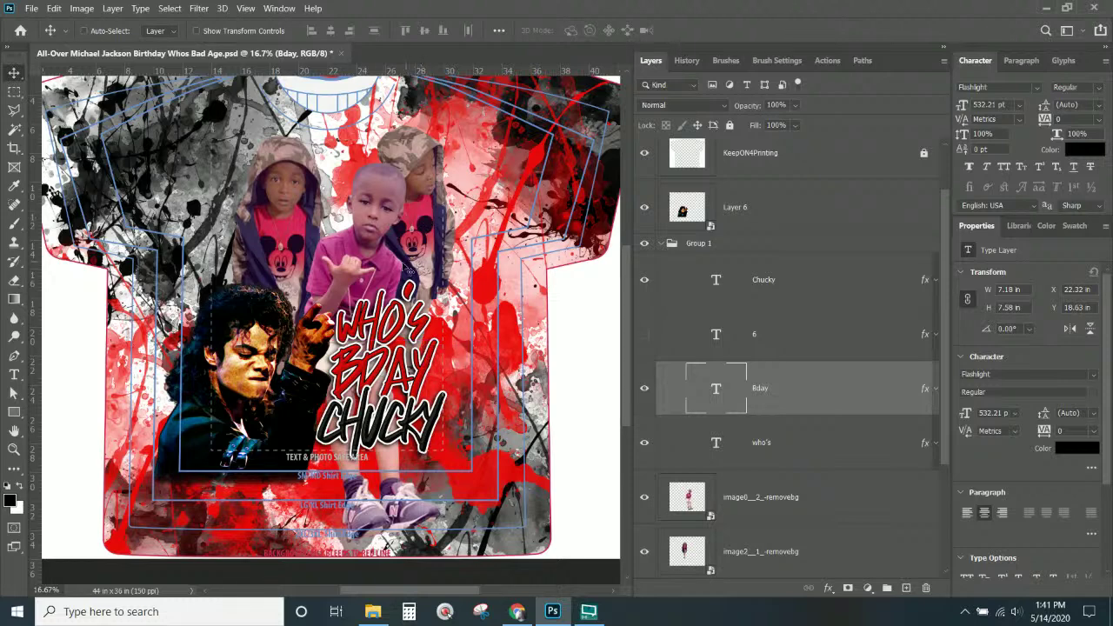
- Shift the left hooded boy photo to about X 13.75 in and move the center boy photo left between the hooded figures
scroll(421, 228, up, 1)
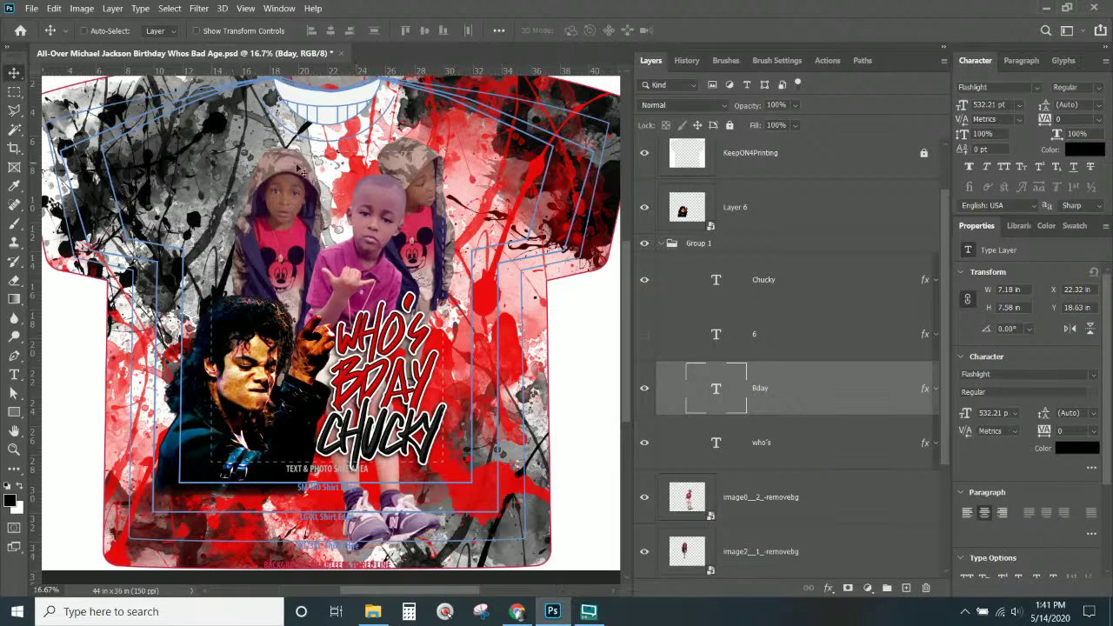
right_click(275, 189)
click(291, 190)
drag(291, 193, 260, 202)
right_click(375, 230)
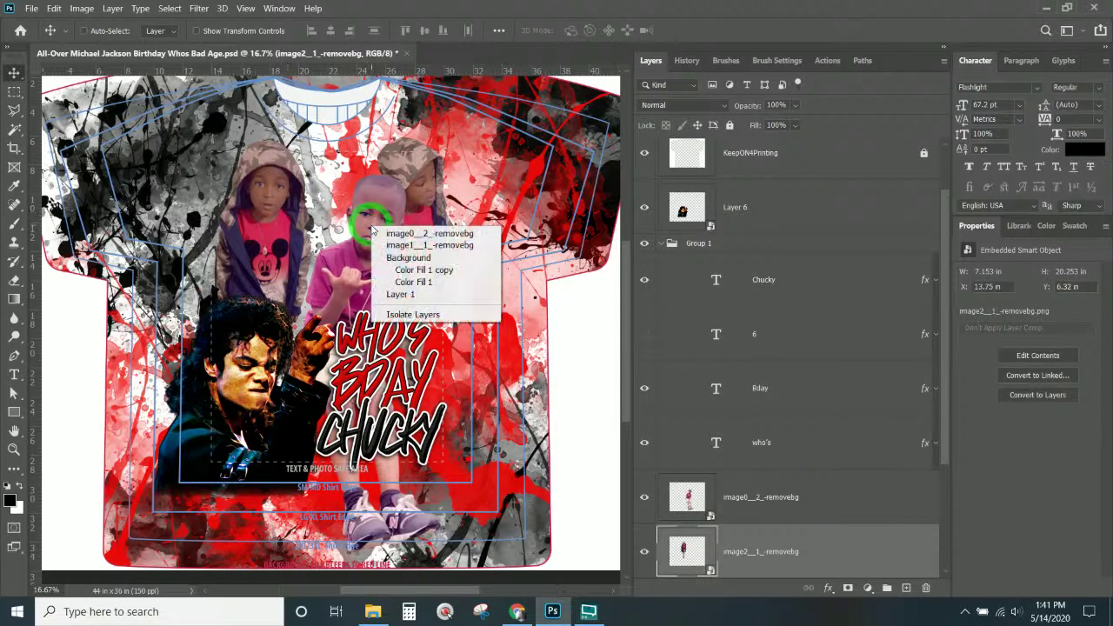
click(392, 234)
drag(389, 235, 364, 233)
- Group the two hooded boy photo layers, image2__1_-removebg and image1__1_-removebg
right_click(422, 179)
click(433, 184)
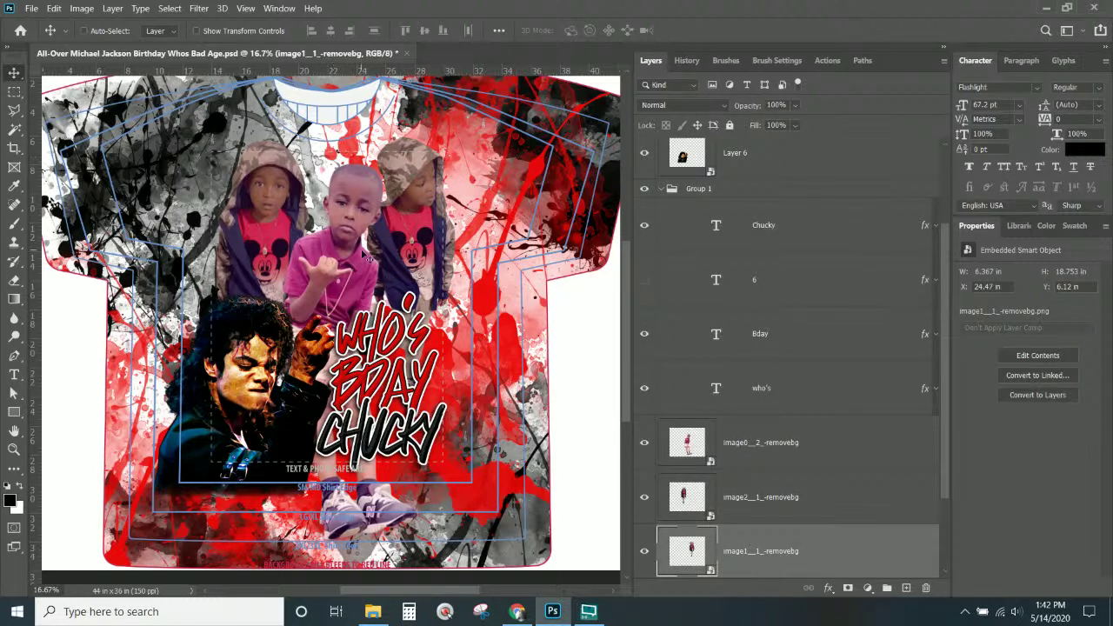
key(Return)
scroll(759, 487, down, 1)
click(763, 462)
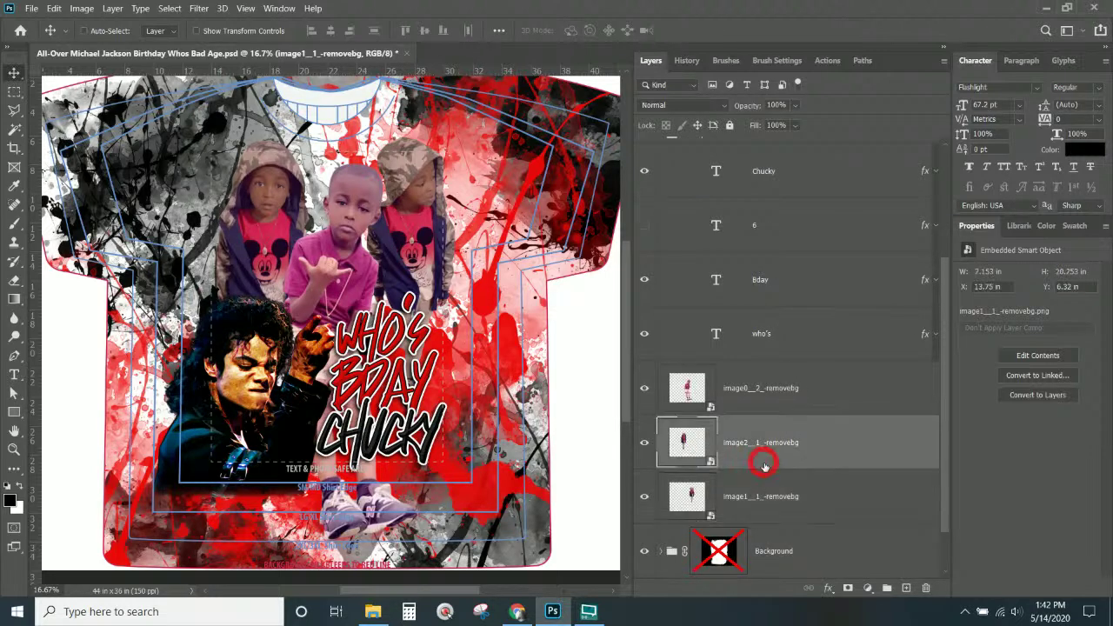
shift+click(765, 500)
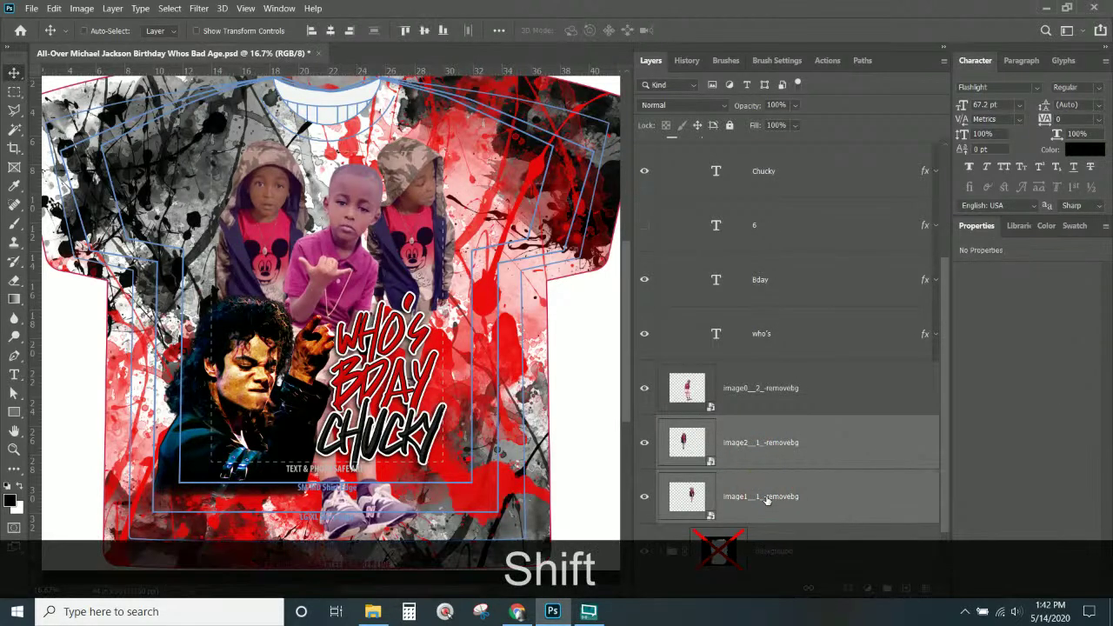
key(ctrl+g)
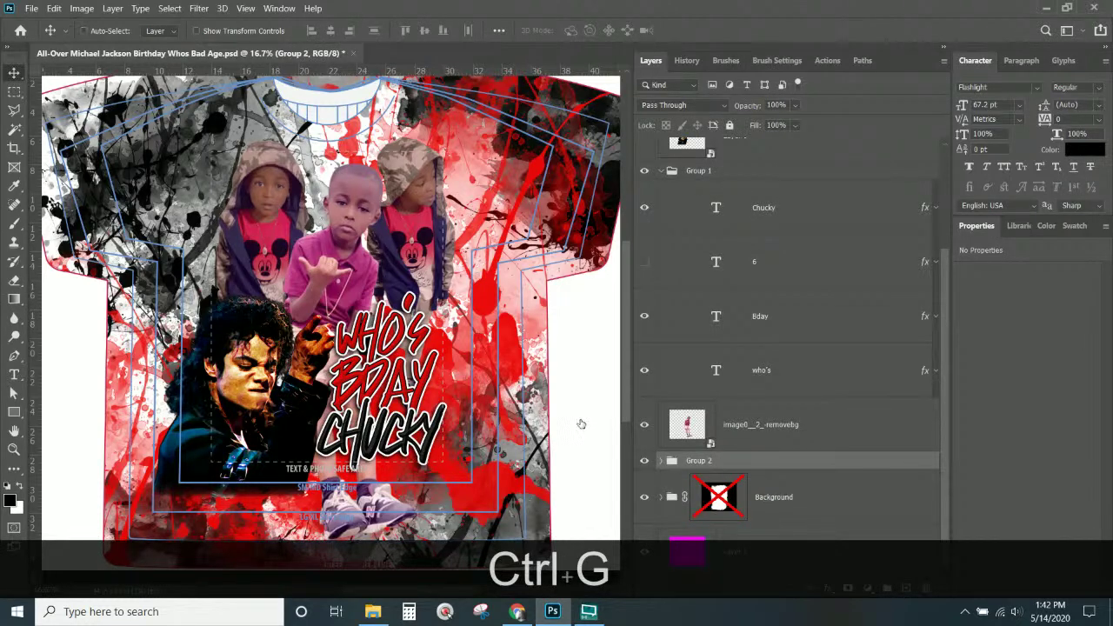
- Add a Hue/Saturation adjustment layer clipped to the group of hooded boy photos
click(111, 8)
mouse_move(157, 190)
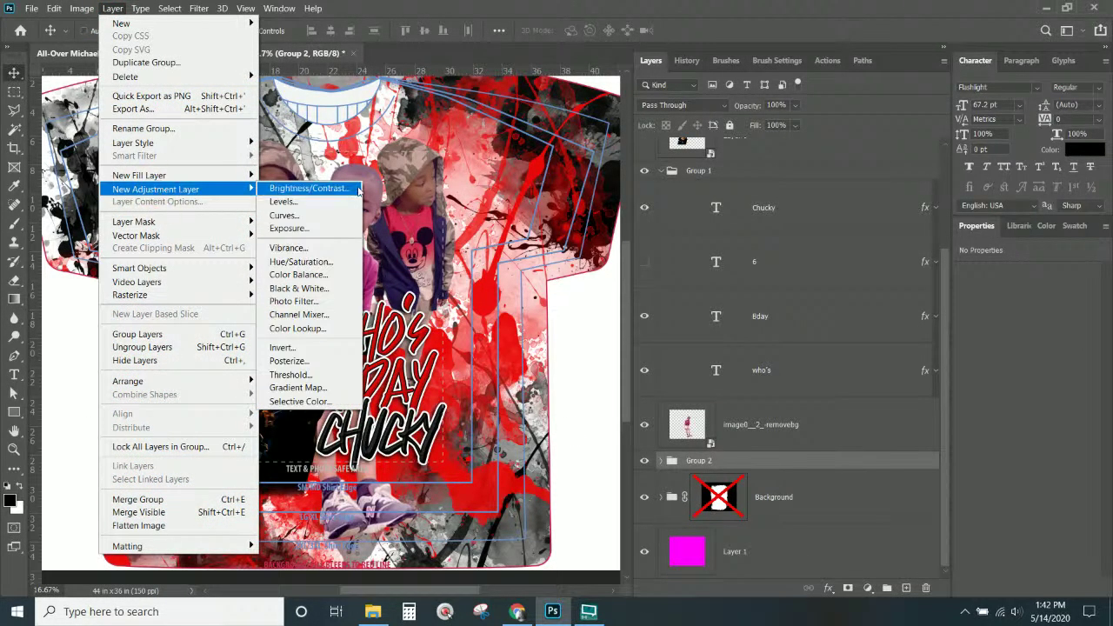
click(327, 261)
click(506, 199)
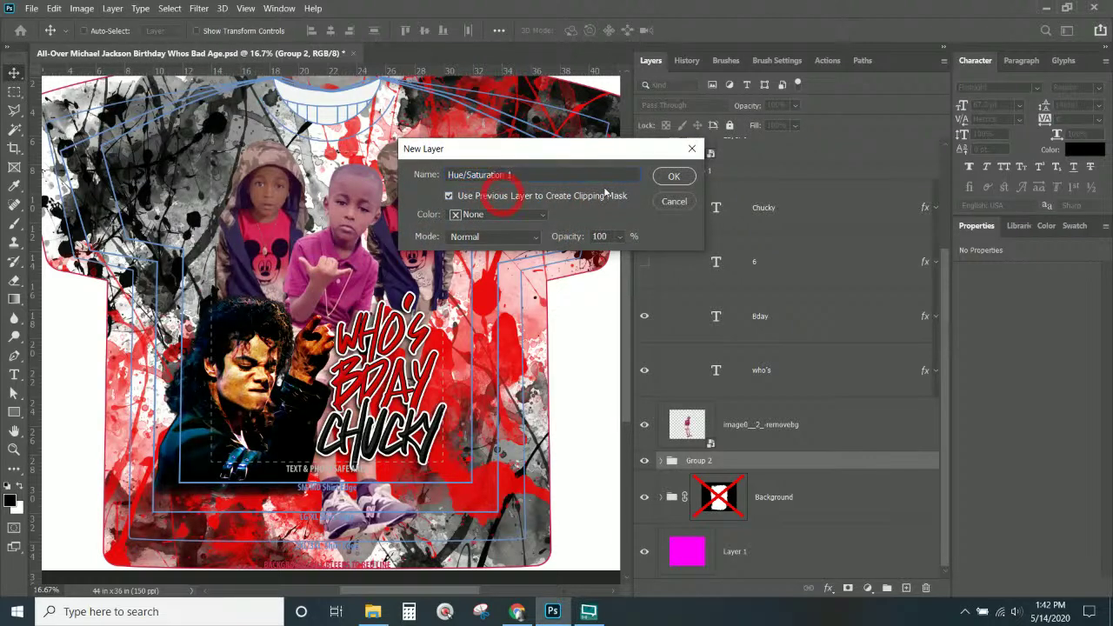
click(673, 177)
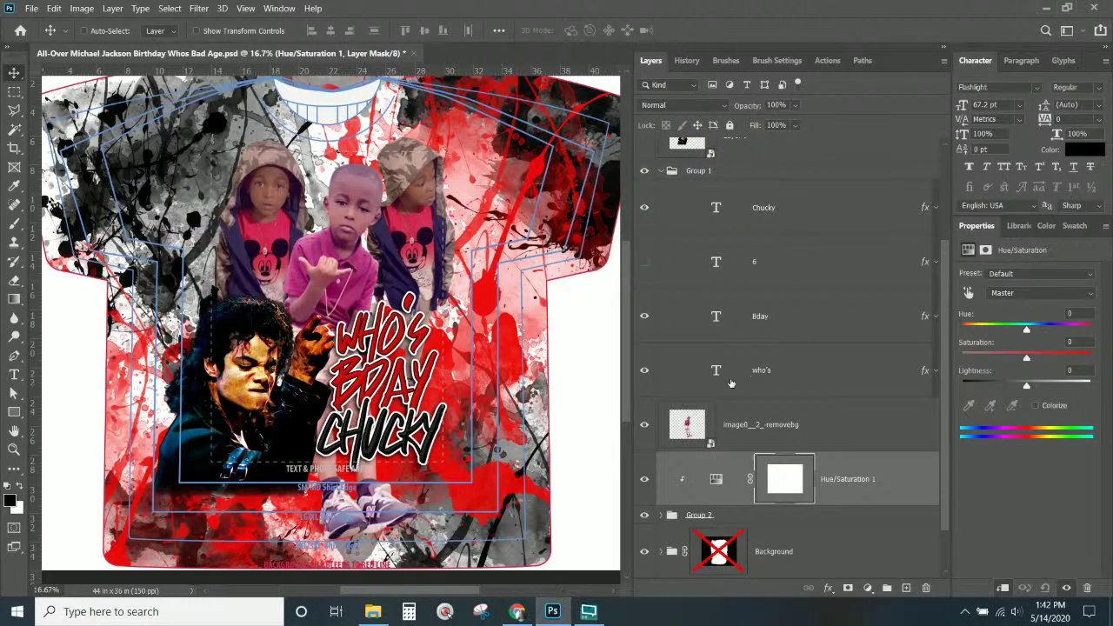
- Sample the blue jacket for the Hue/Saturation adjustment and set the Blues saturation to -100
scroll(728, 455, down, 1)
click(968, 293)
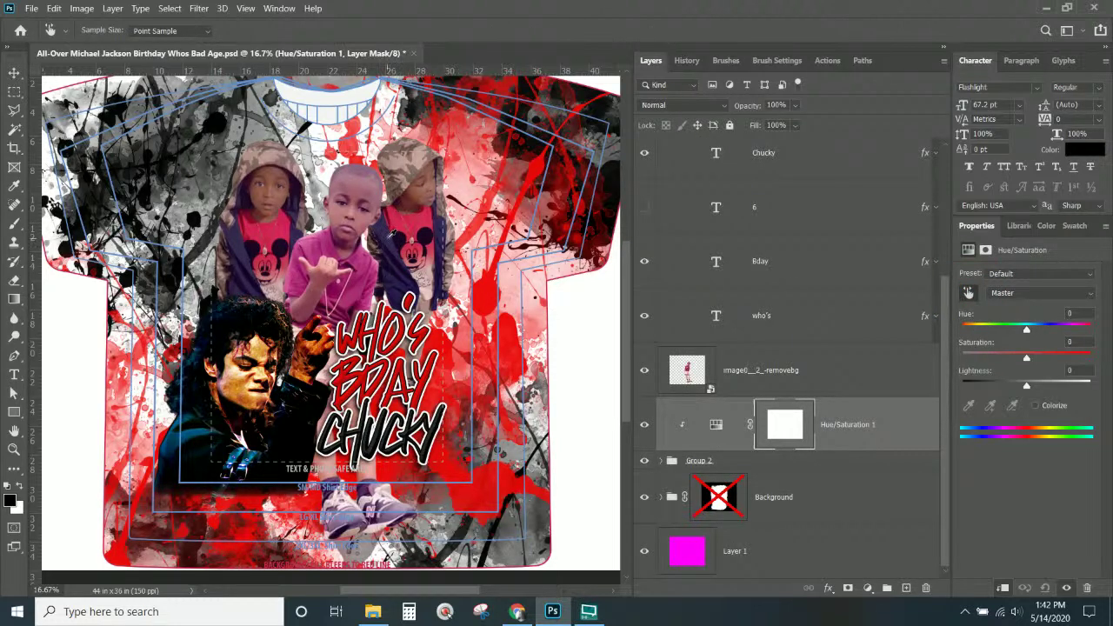
click(390, 236)
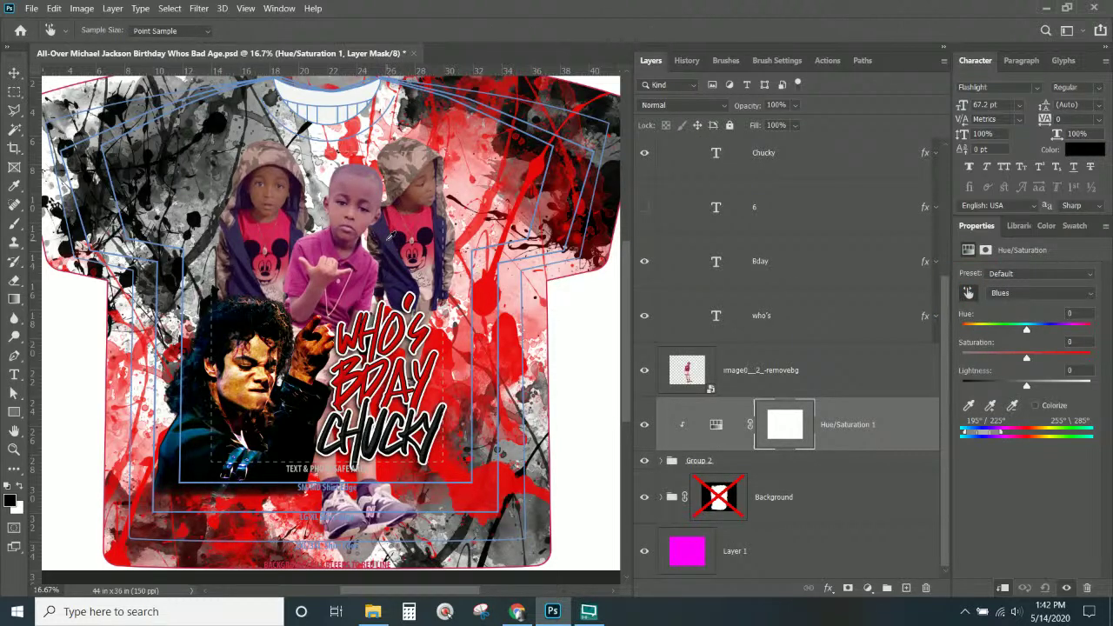
drag(1024, 361, 944, 363)
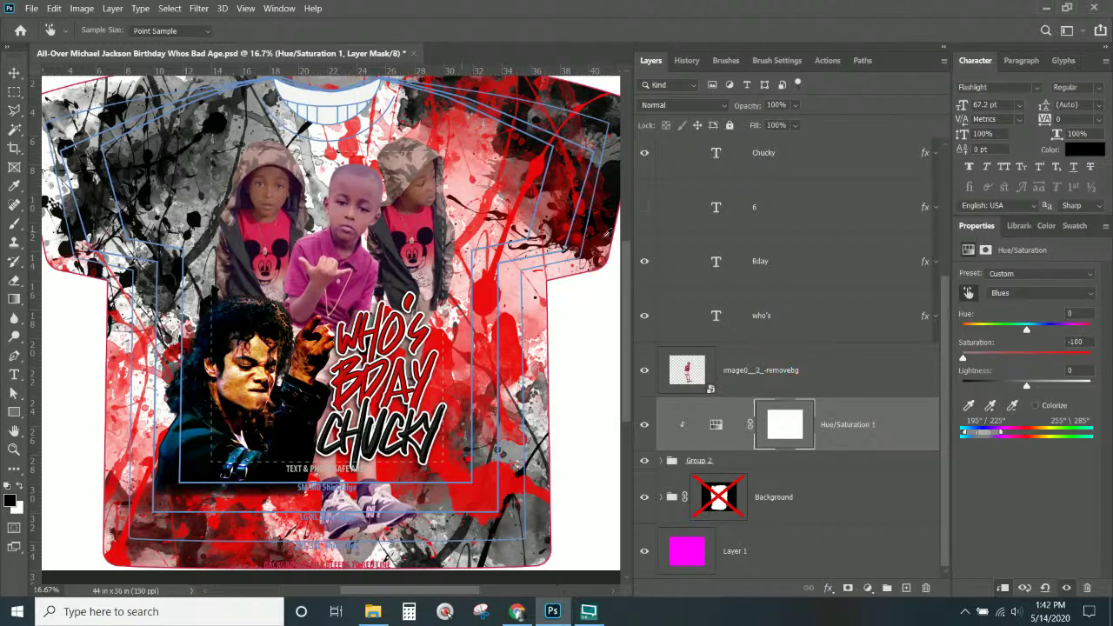
key(v)
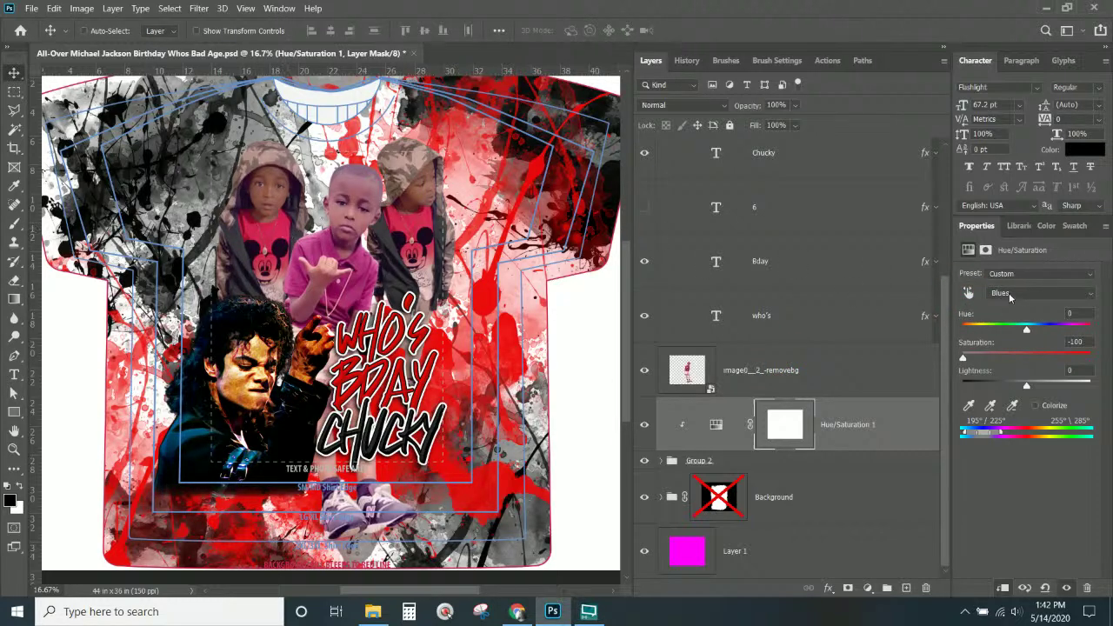
- Sample the pink-red shirt and set the Reds to hue +15, saturation +24 and lightness -12
click(970, 294)
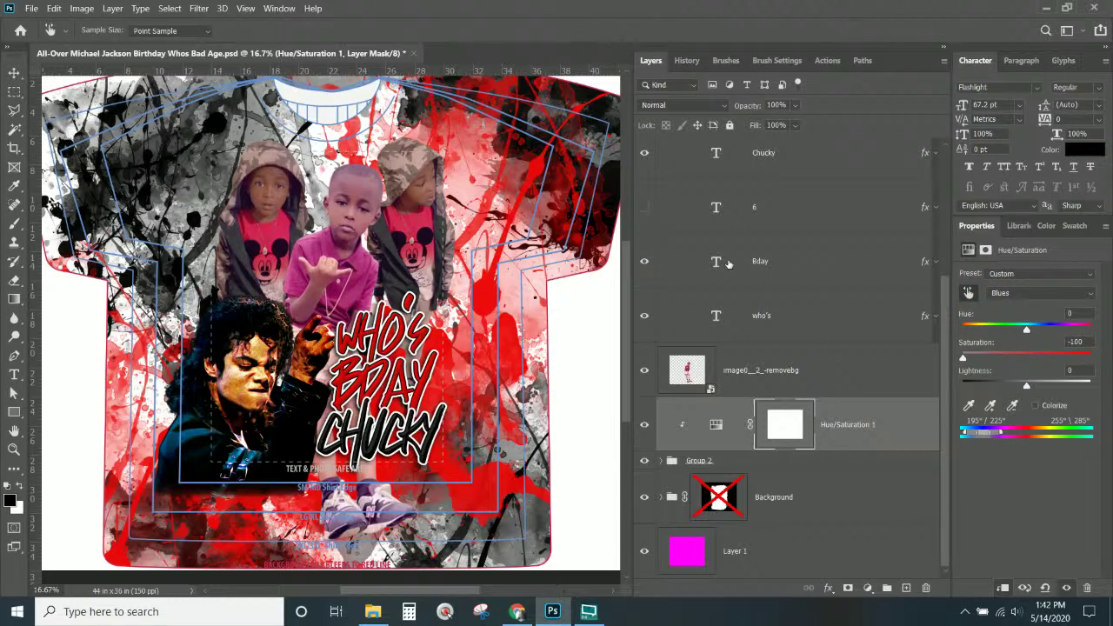
click(281, 224)
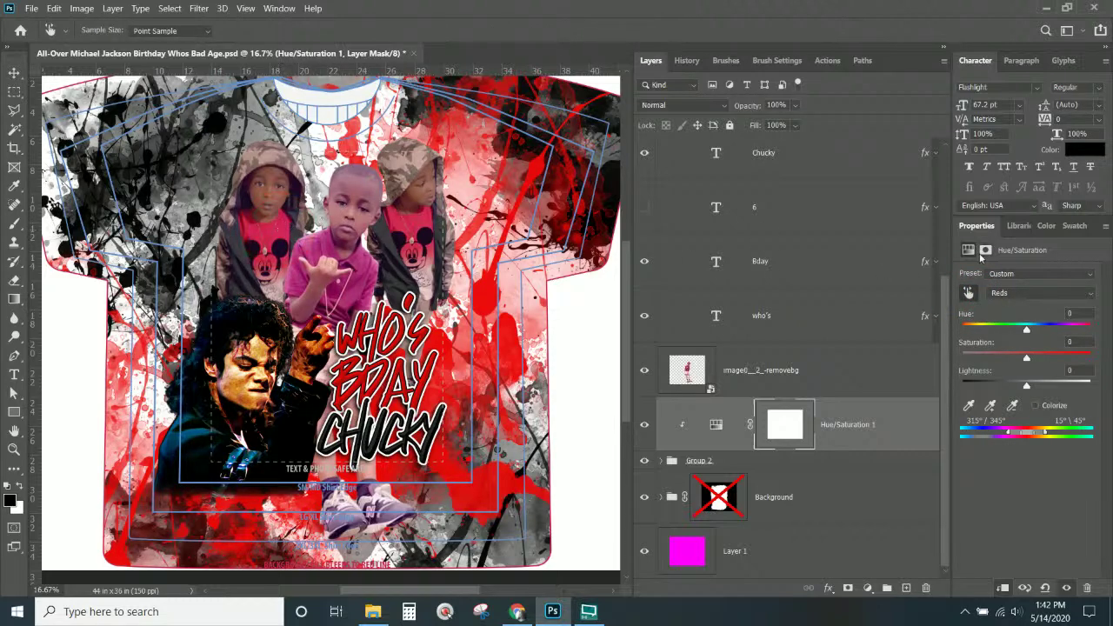
drag(1030, 361, 1029, 366)
drag(1027, 388, 1020, 391)
click(1048, 359)
drag(1047, 359, 963, 359)
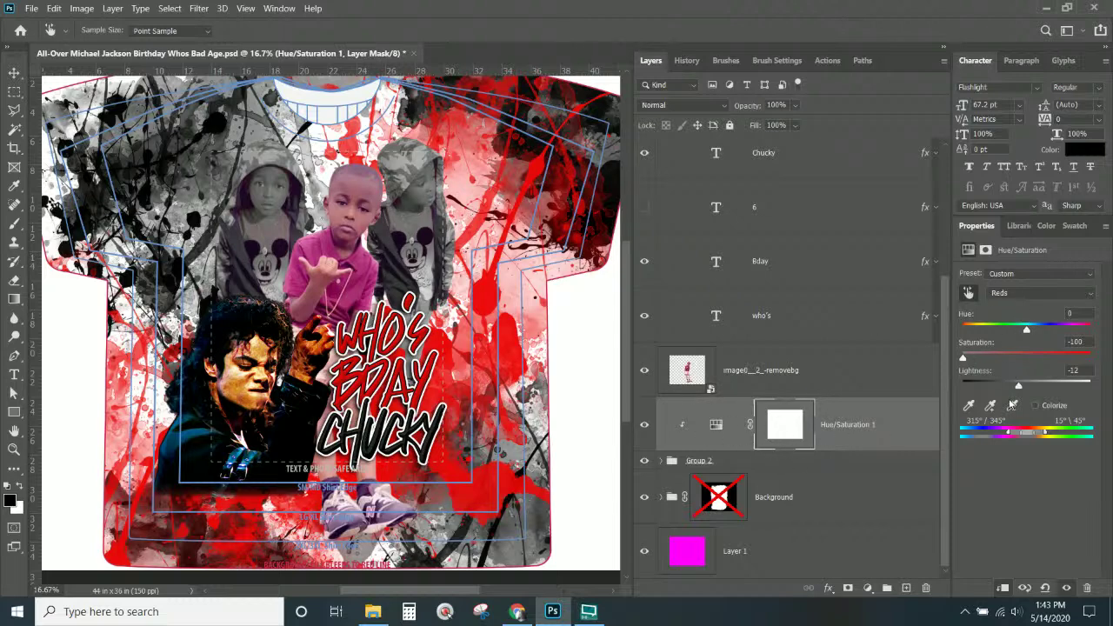
drag(963, 359, 1032, 335)
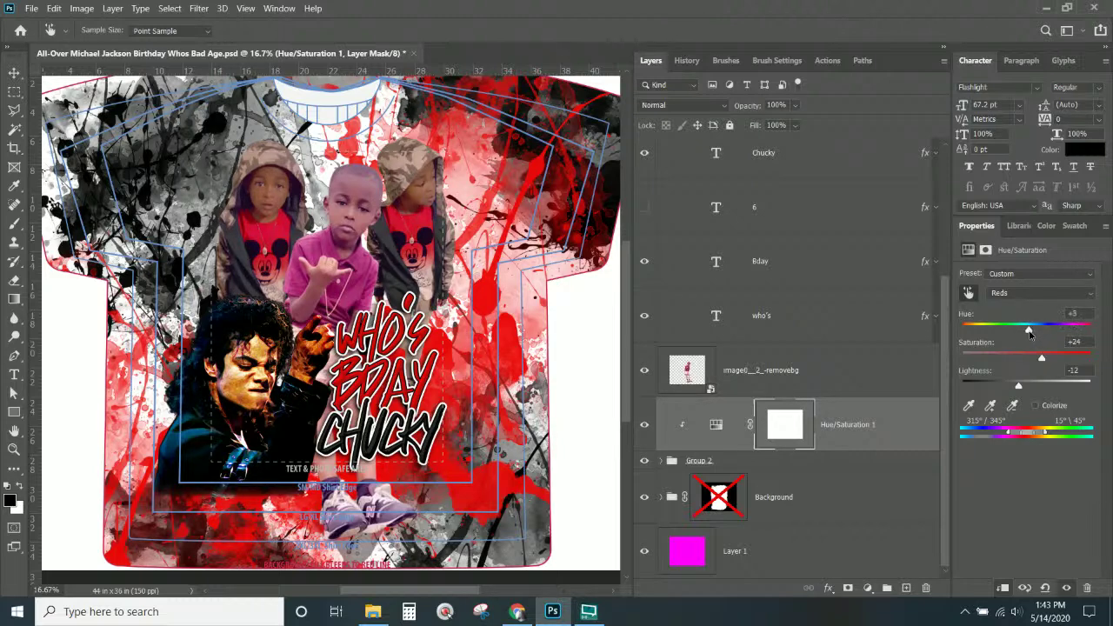
mouse_move(1030, 335)
mouse_down()
mouse_move(997, 333)
mouse_move(1036, 330)
mouse_up()
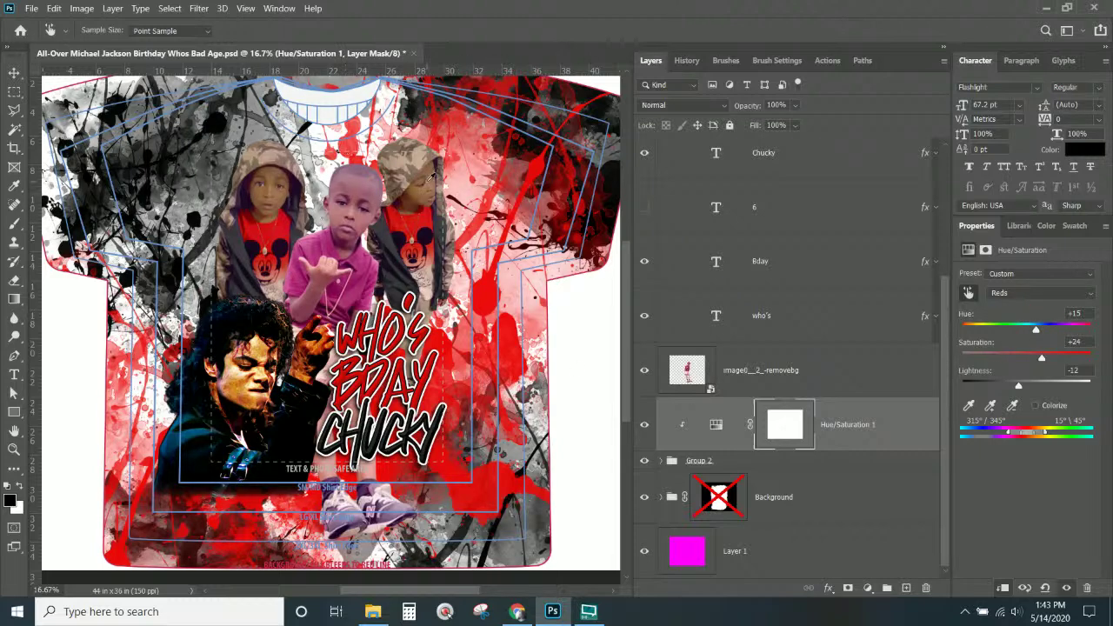
- Mask the two hooded boys' faces out of the Hue/Saturation 1 adjustment using a soft black 495 px brush
click(787, 431)
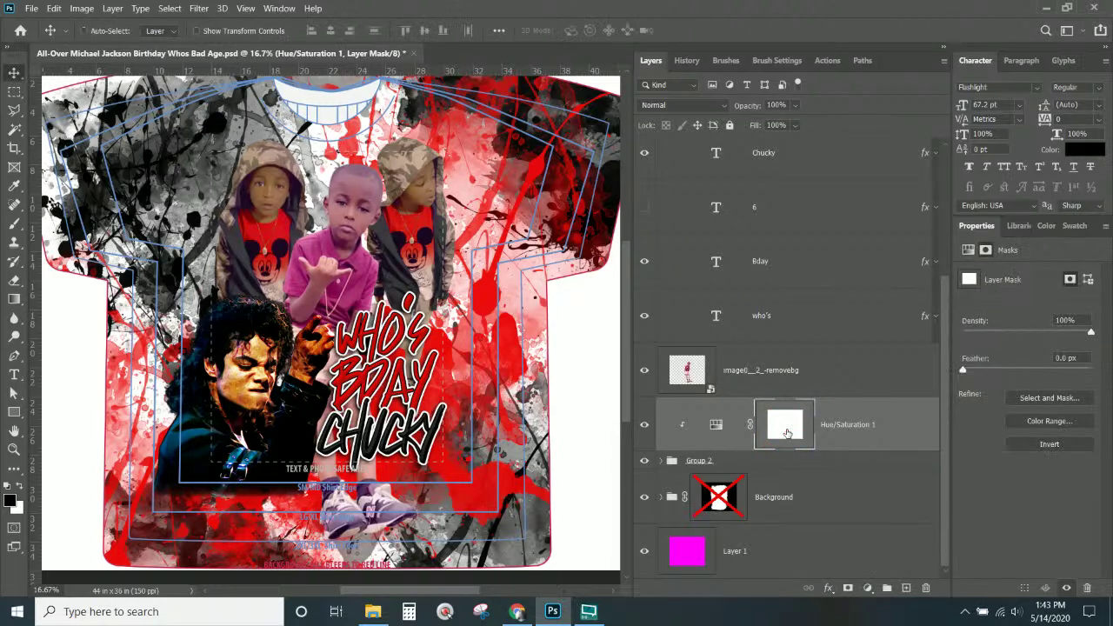
click(13, 223)
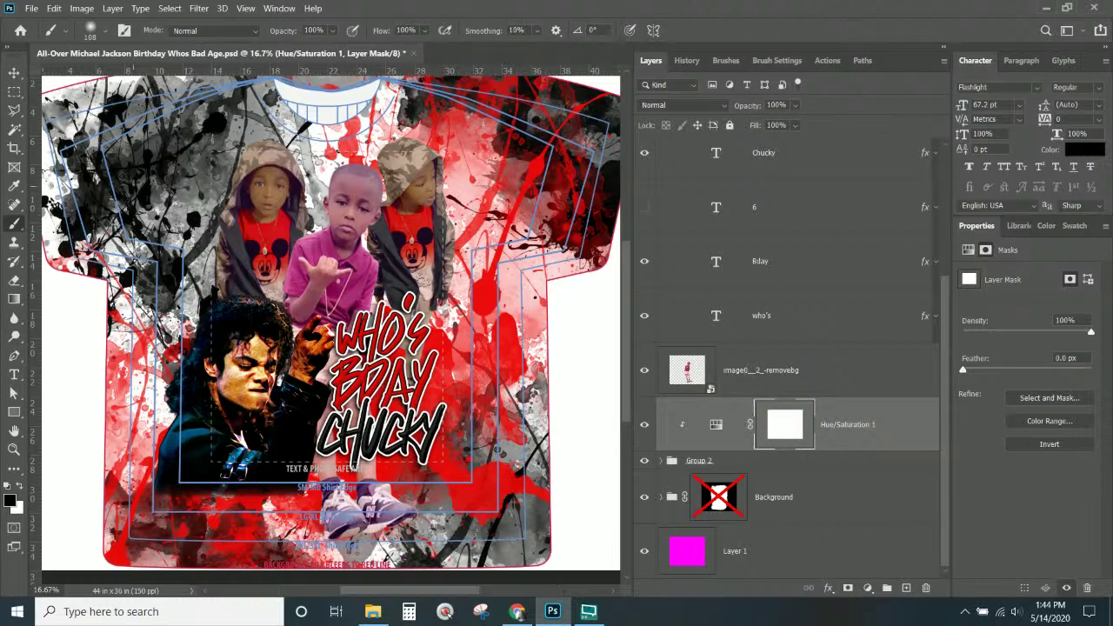
right_click(374, 102)
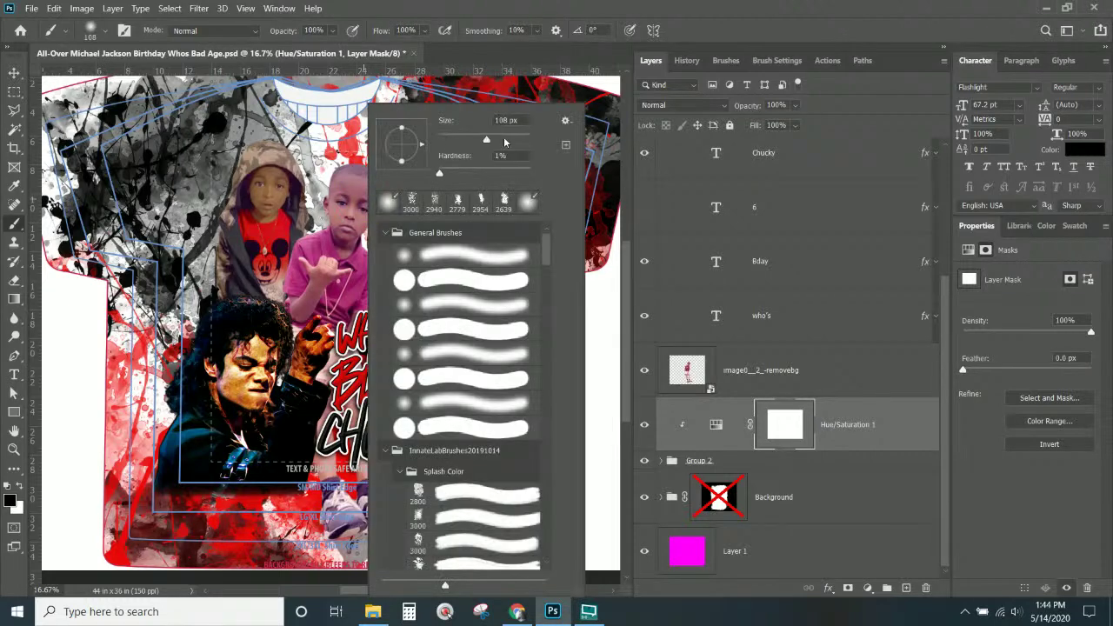
click(526, 203)
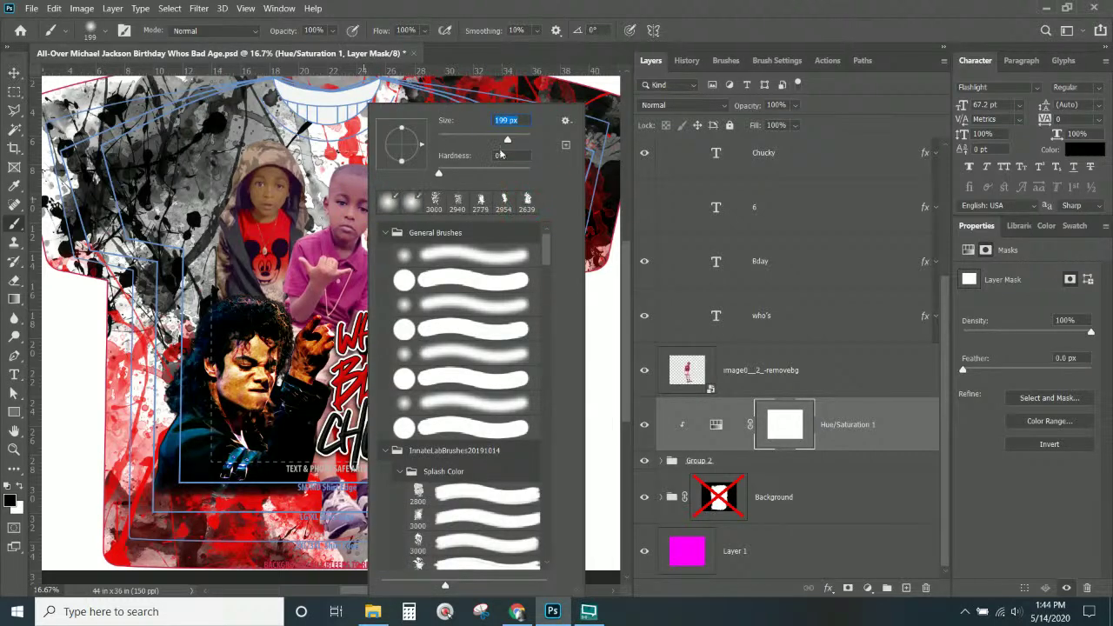
drag(511, 141, 522, 143)
click(391, 7)
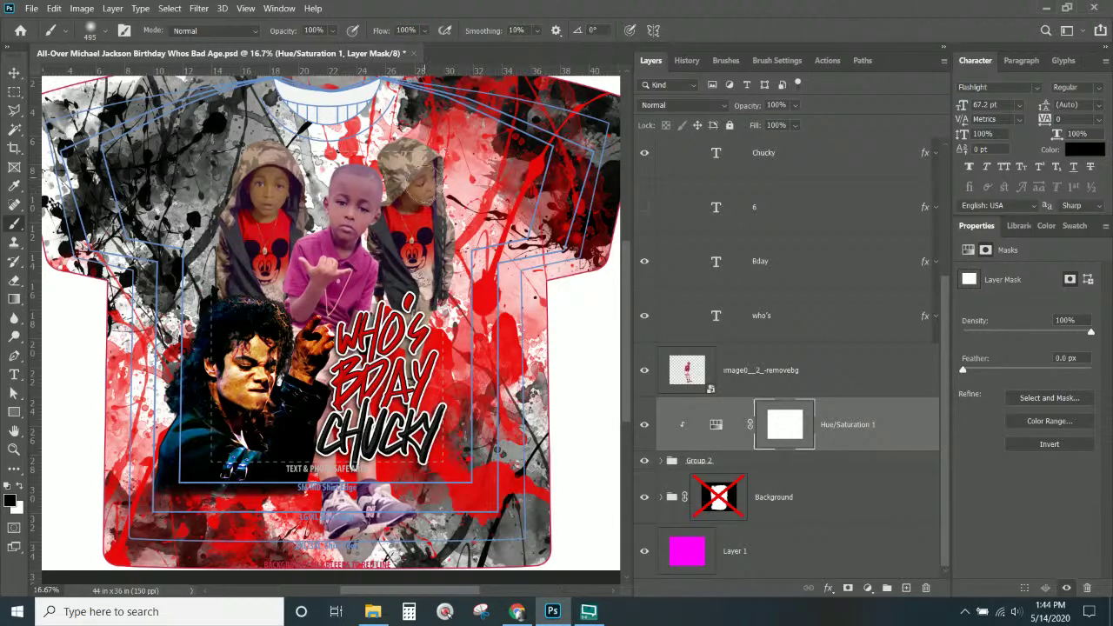
click(404, 189)
click(267, 194)
click(16, 72)
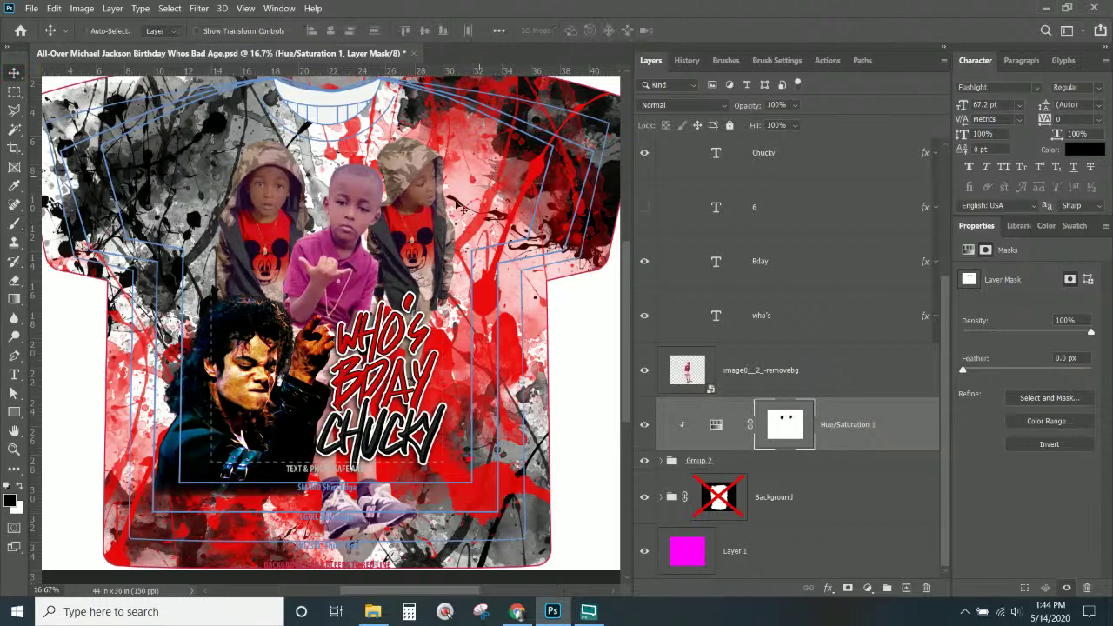
- Add a Black & White adjustment layer above Hue/Saturation 1, clipped to the hooded boys' group
click(886, 414)
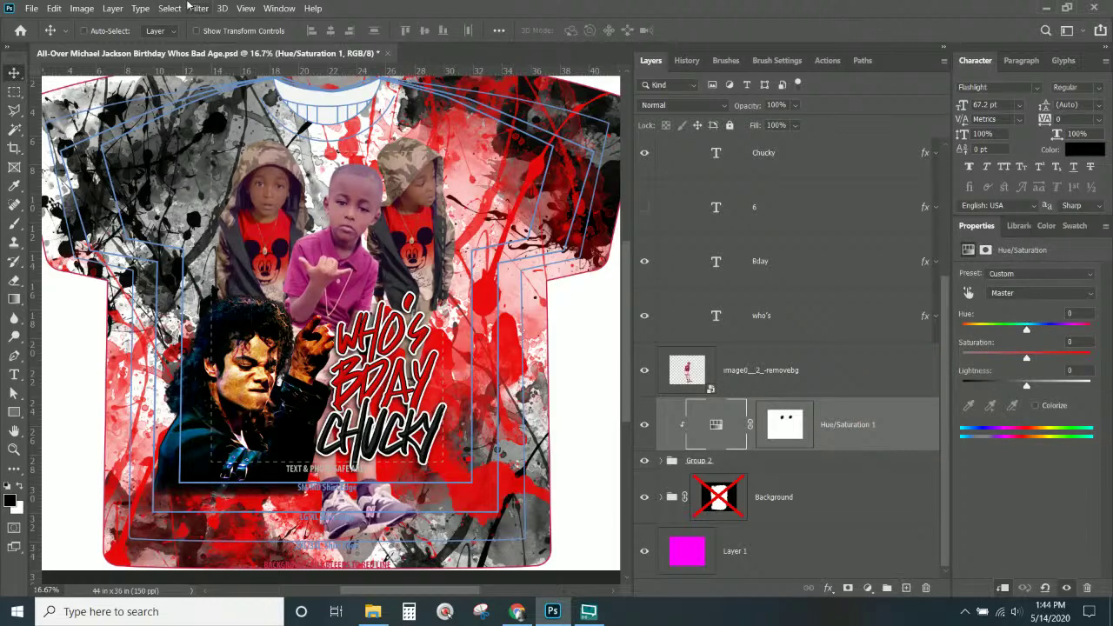
click(112, 7)
mouse_move(194, 191)
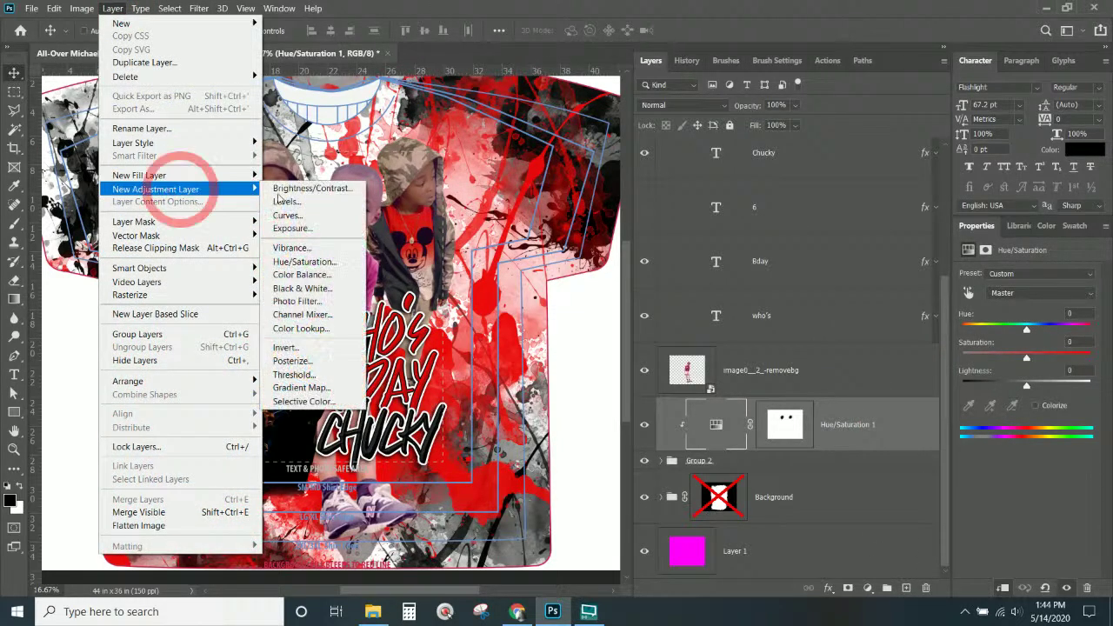
click(329, 292)
click(509, 200)
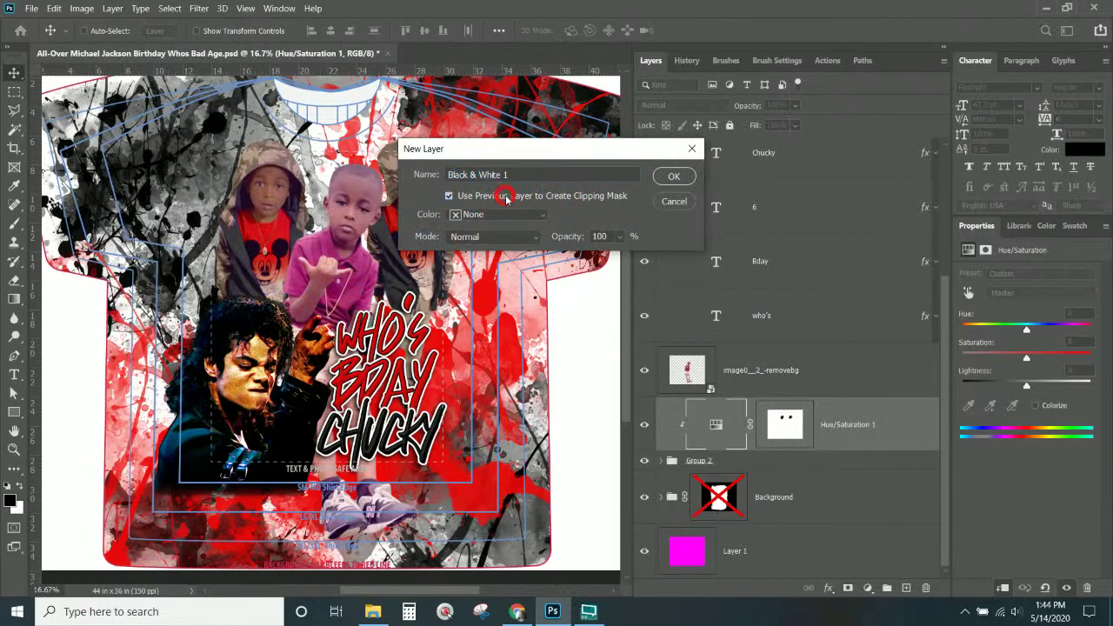
click(674, 176)
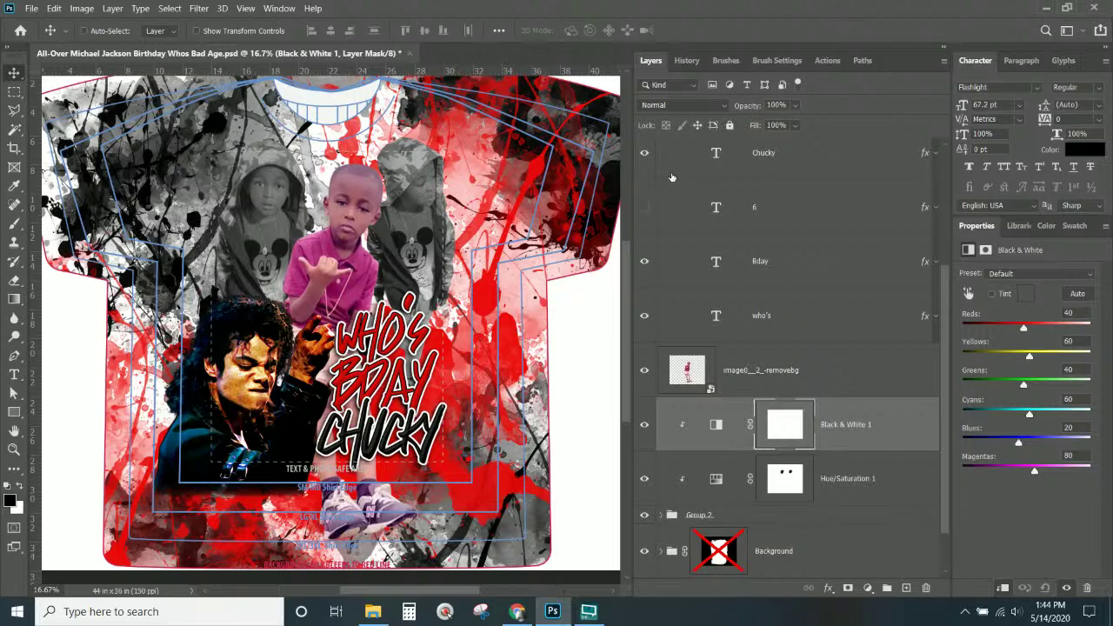
- Set the opacity of the hooded boys' group, Group 2, to 90%
click(848, 515)
click(794, 105)
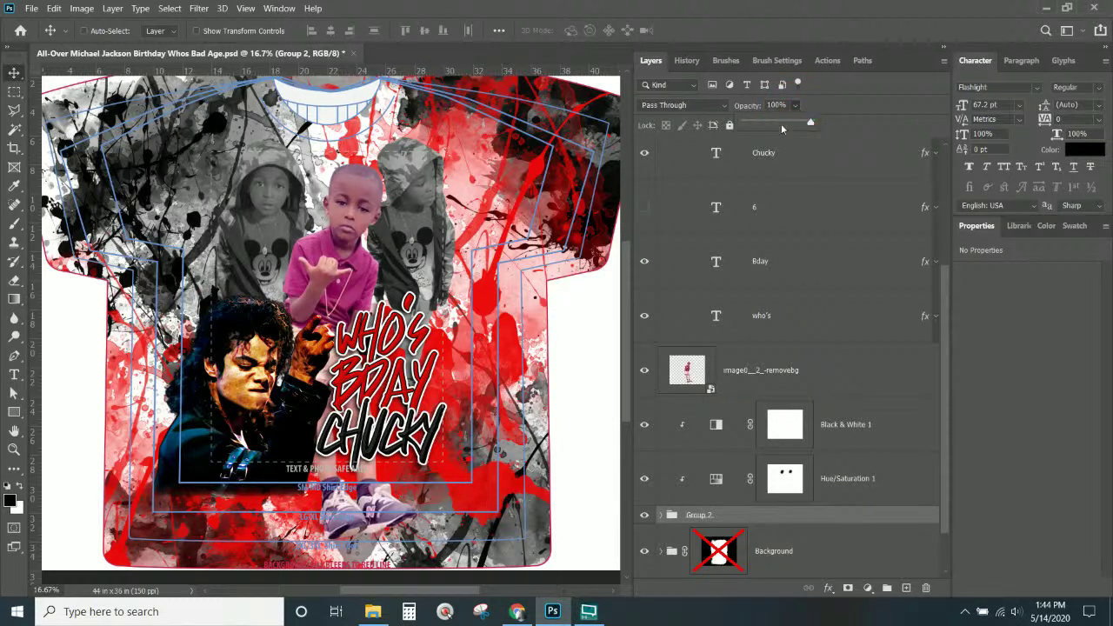
drag(780, 126, 805, 128)
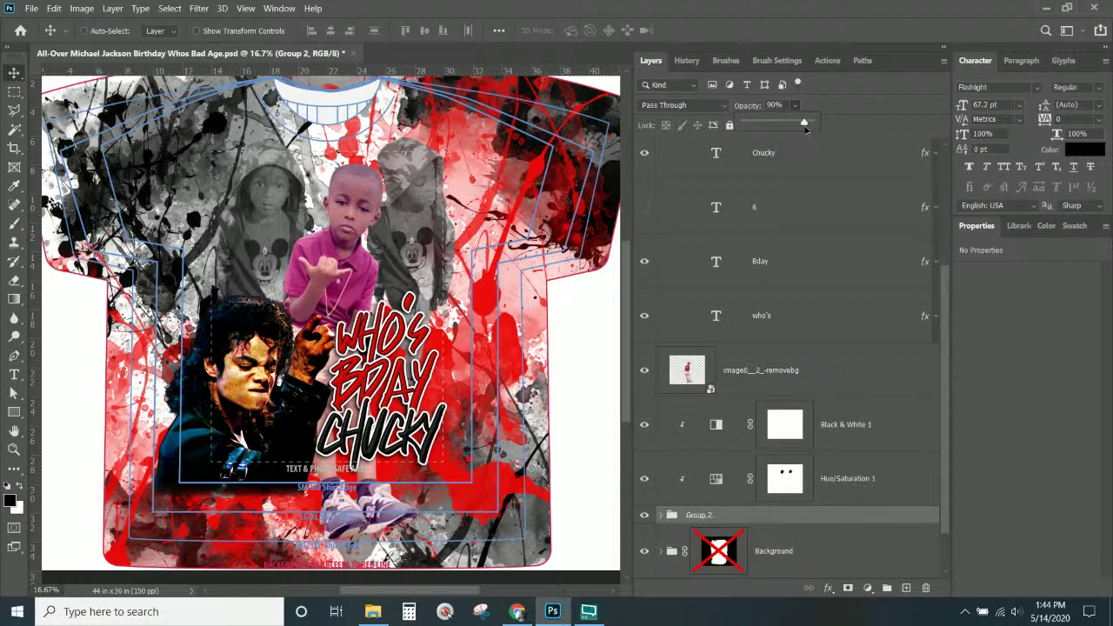
- Compare the hooded boys with and without the Black & White 1 adjustment and leave that layer hidden
scroll(890, 446, down, 1)
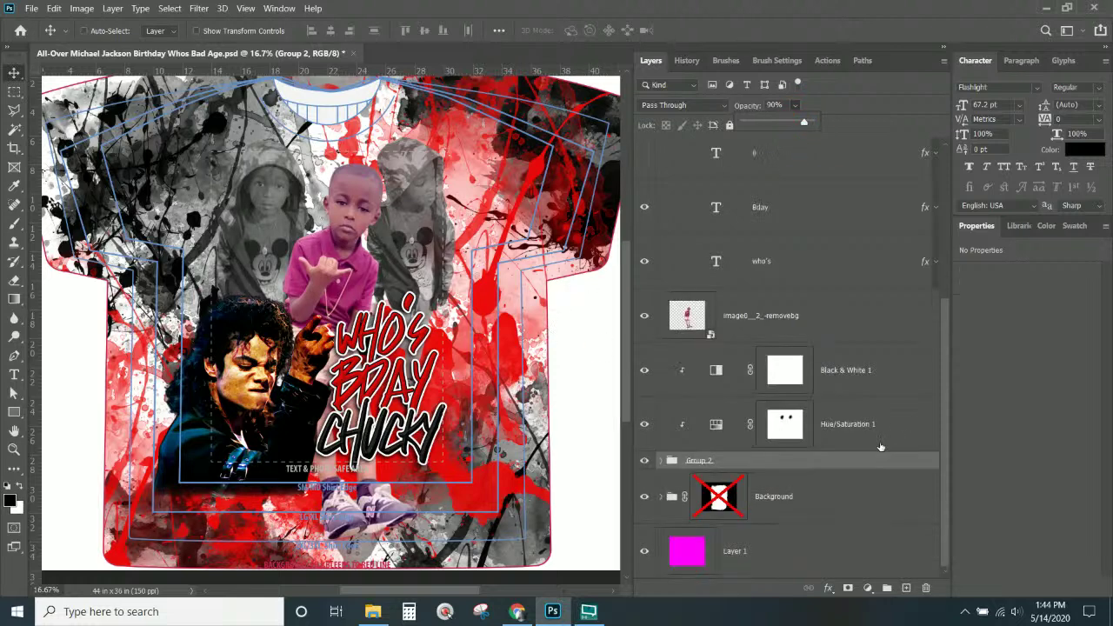
click(642, 372)
click(641, 372)
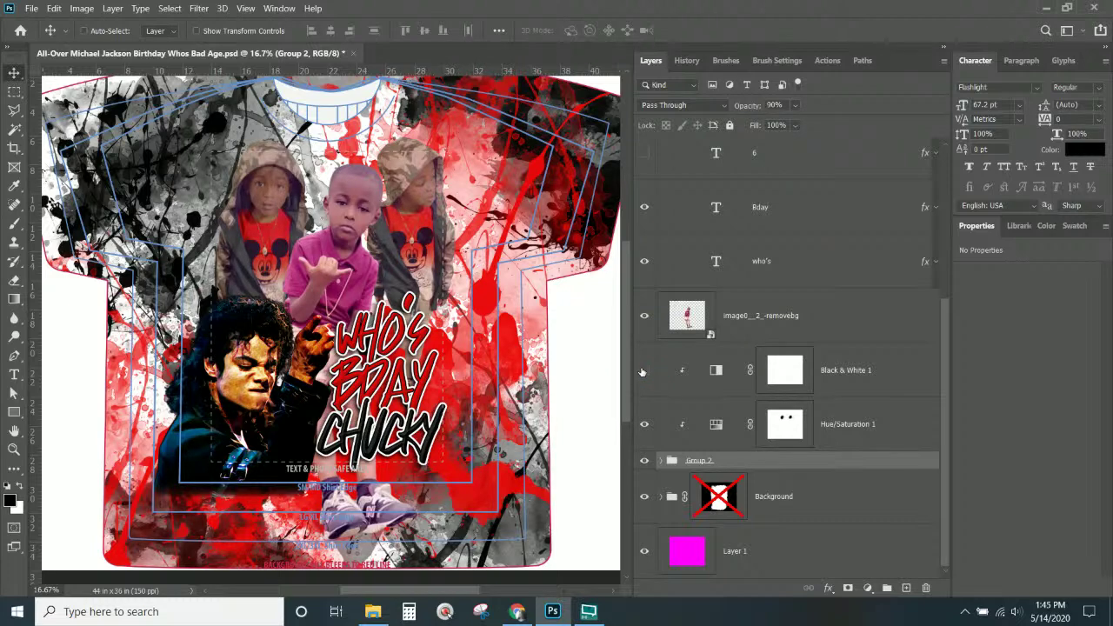
click(643, 372)
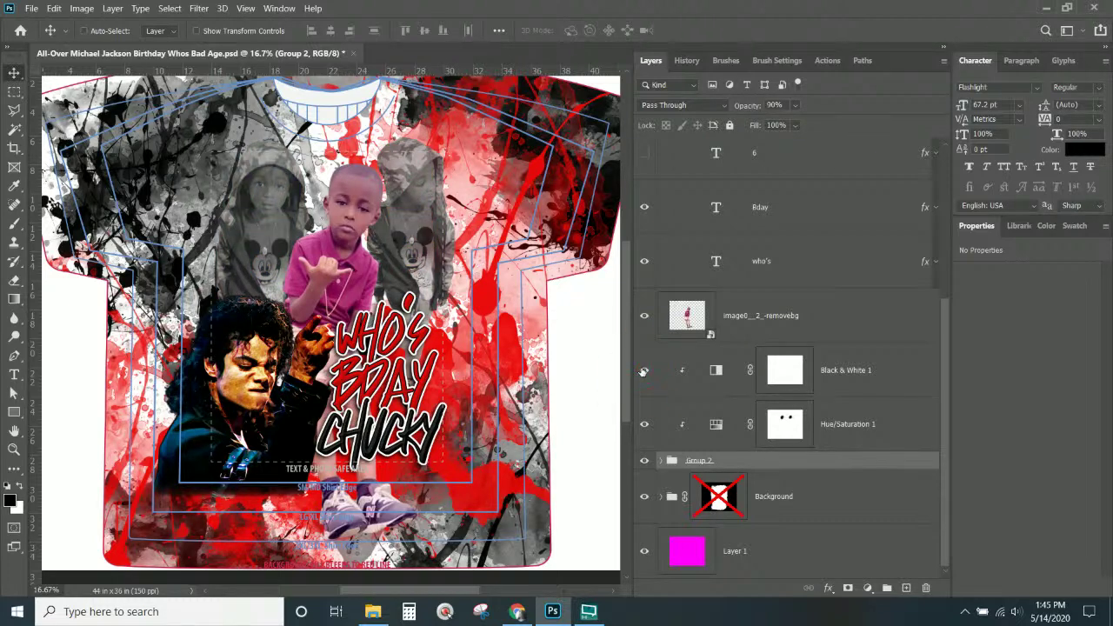
click(643, 372)
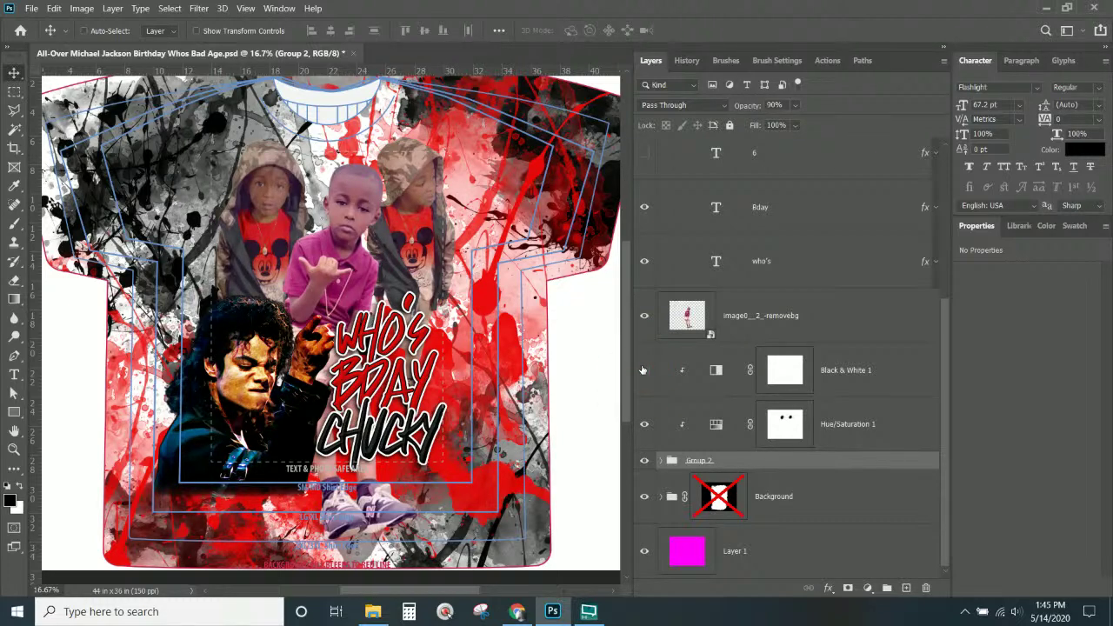
click(644, 372)
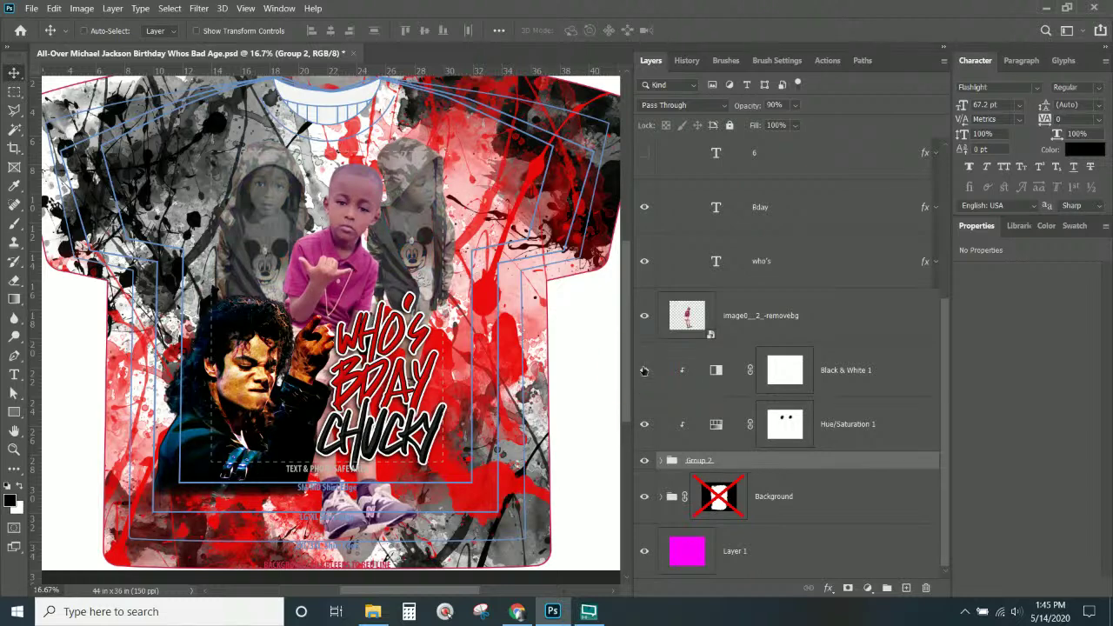
click(644, 371)
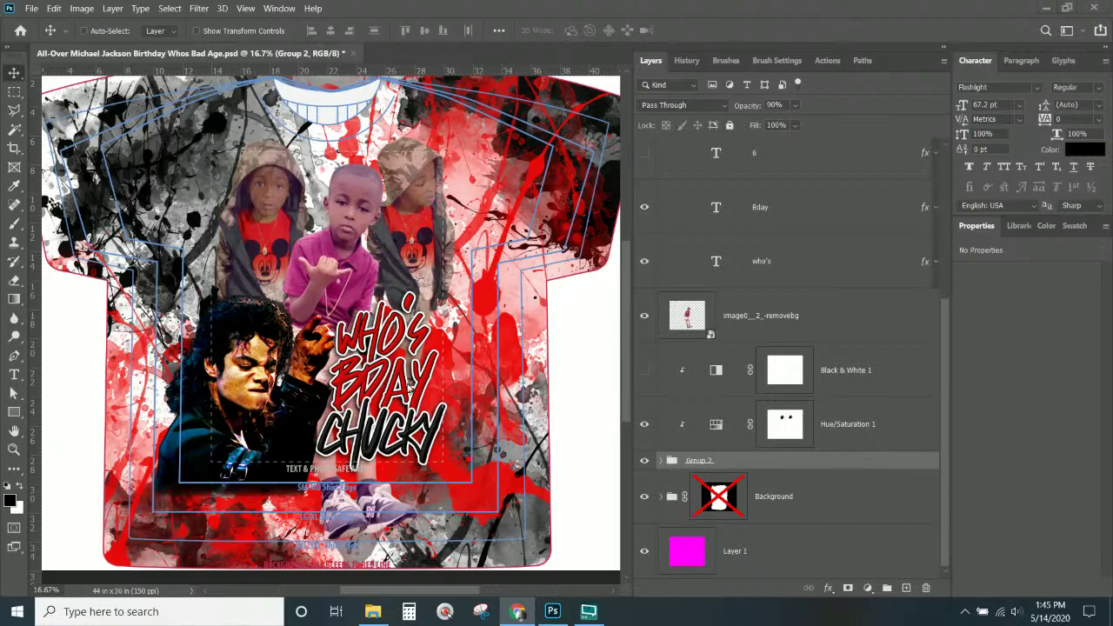
- Add a Hue/Saturation adjustment layer clipped to the middle boy's photo layer, image0__2_-removebg
right_click(366, 287)
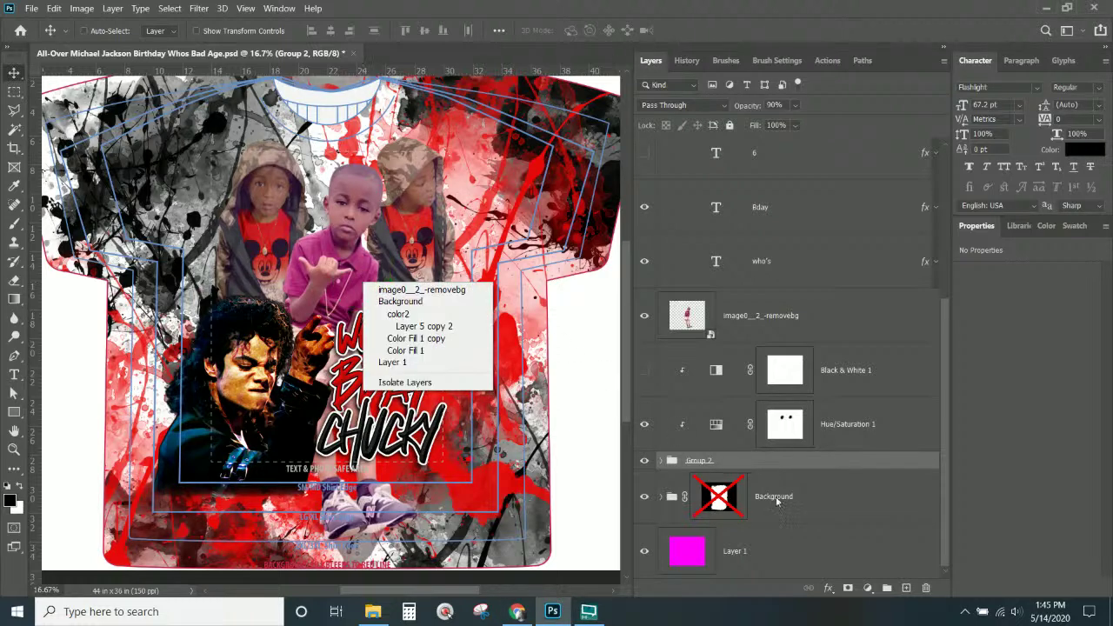
click(421, 289)
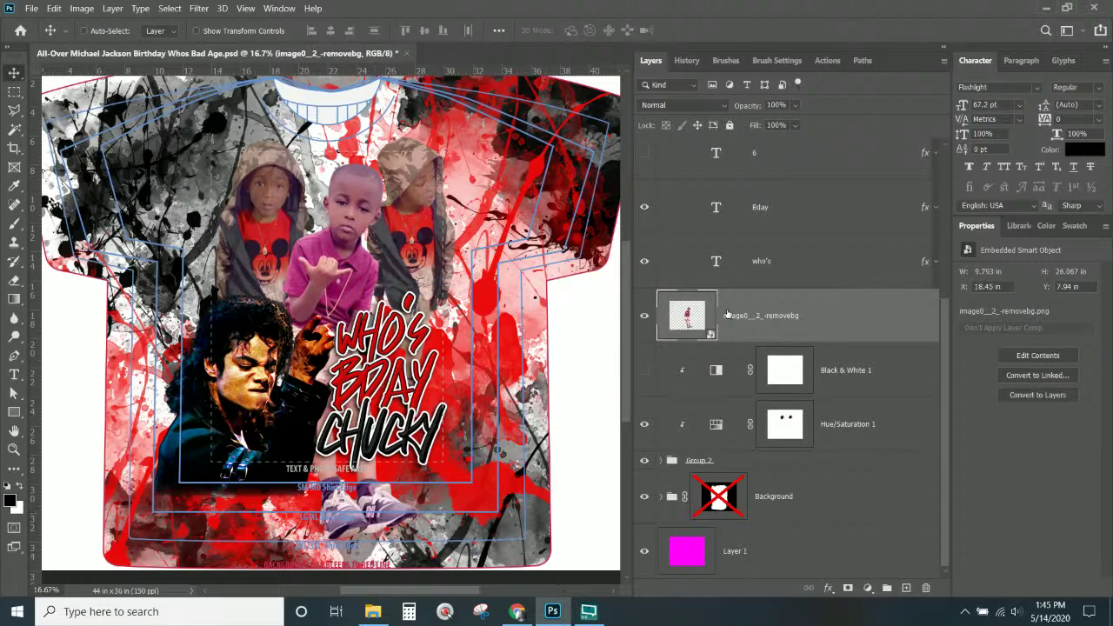
click(112, 8)
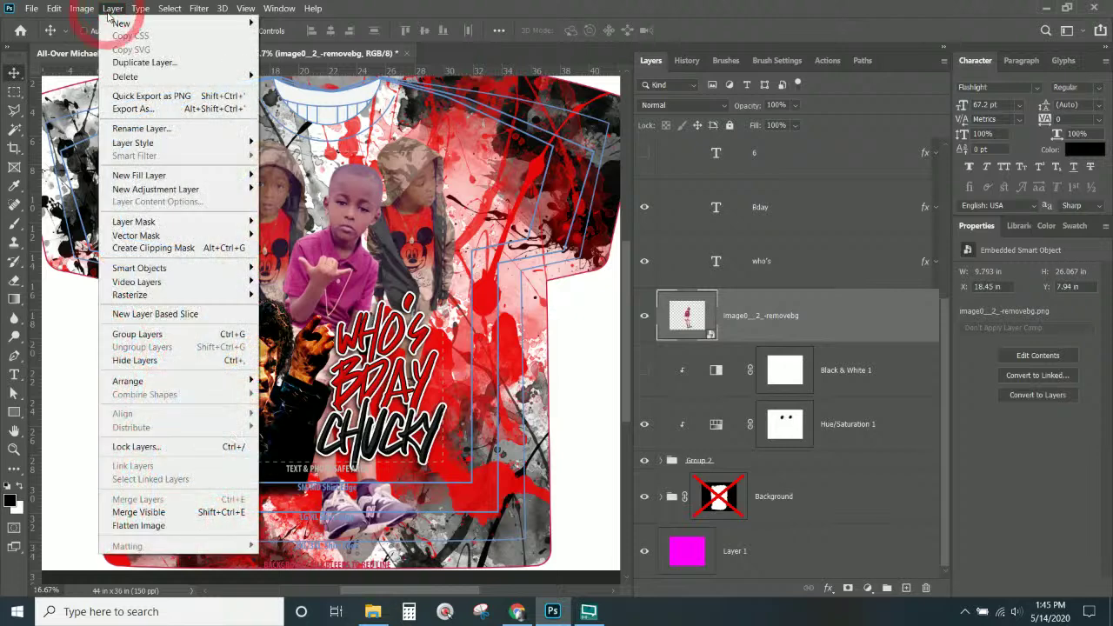
mouse_move(200, 188)
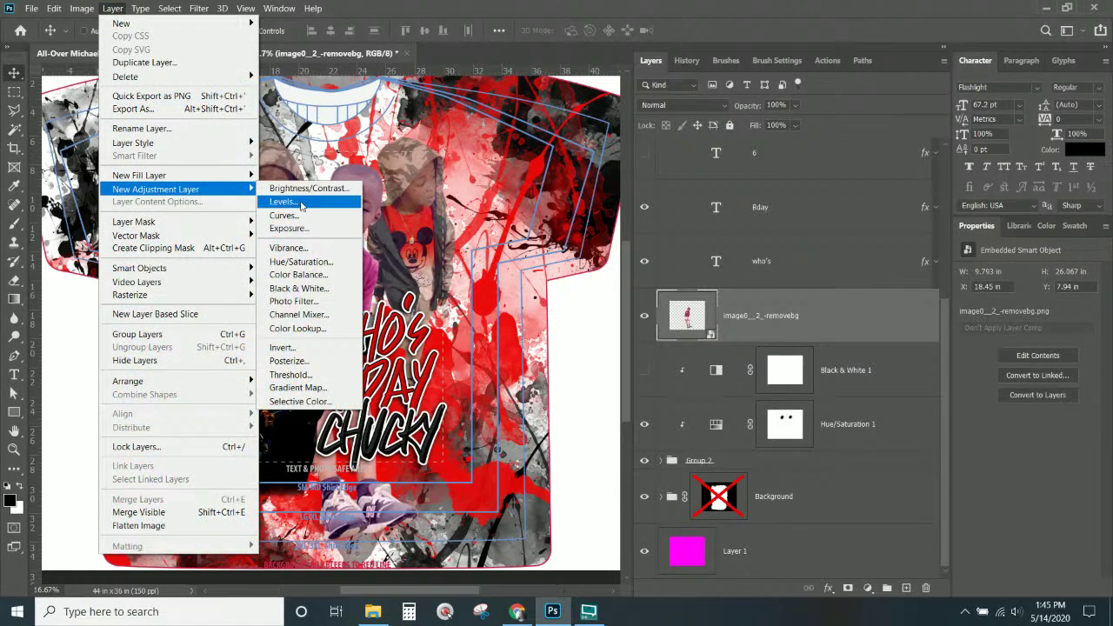
click(301, 263)
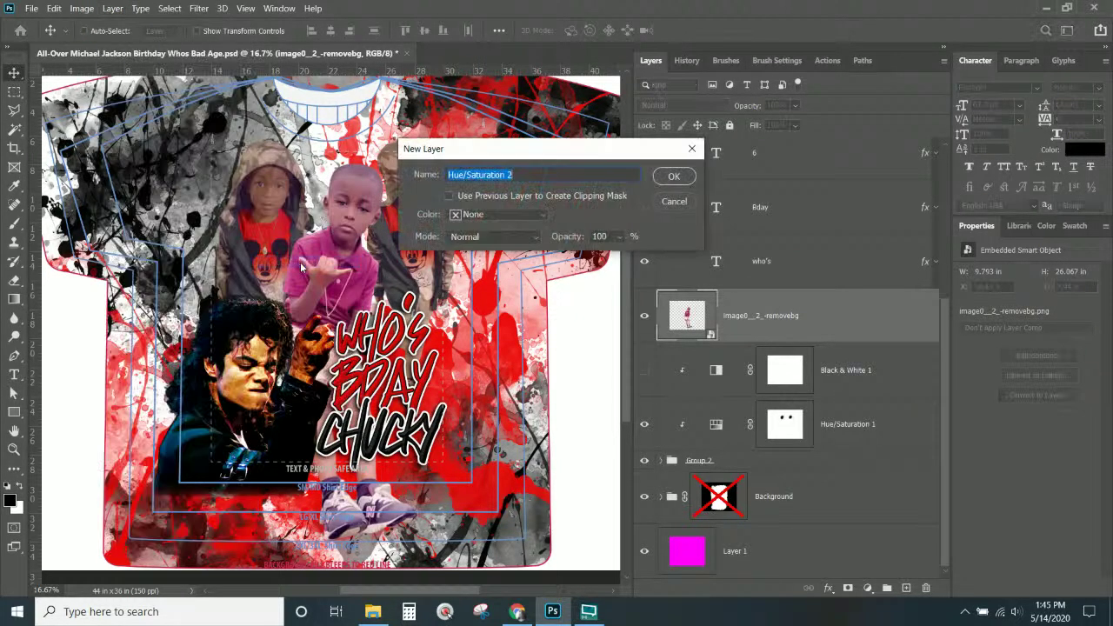
click(573, 202)
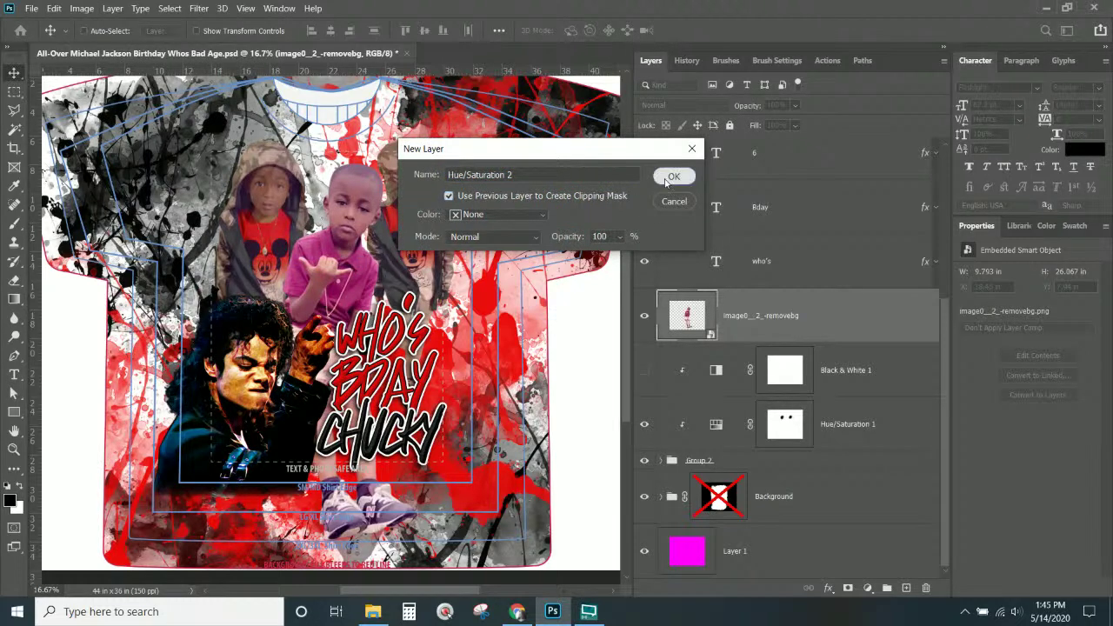
click(669, 178)
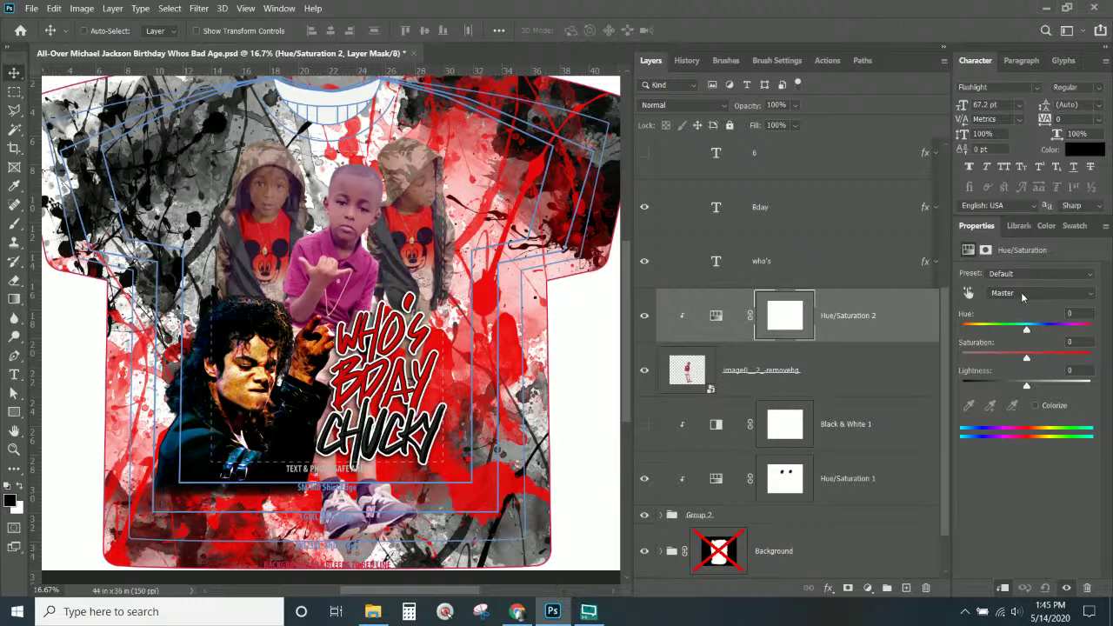
- Sample the middle boy's purple shirt and set the Magentas to hue +43 and saturation +40
click(968, 293)
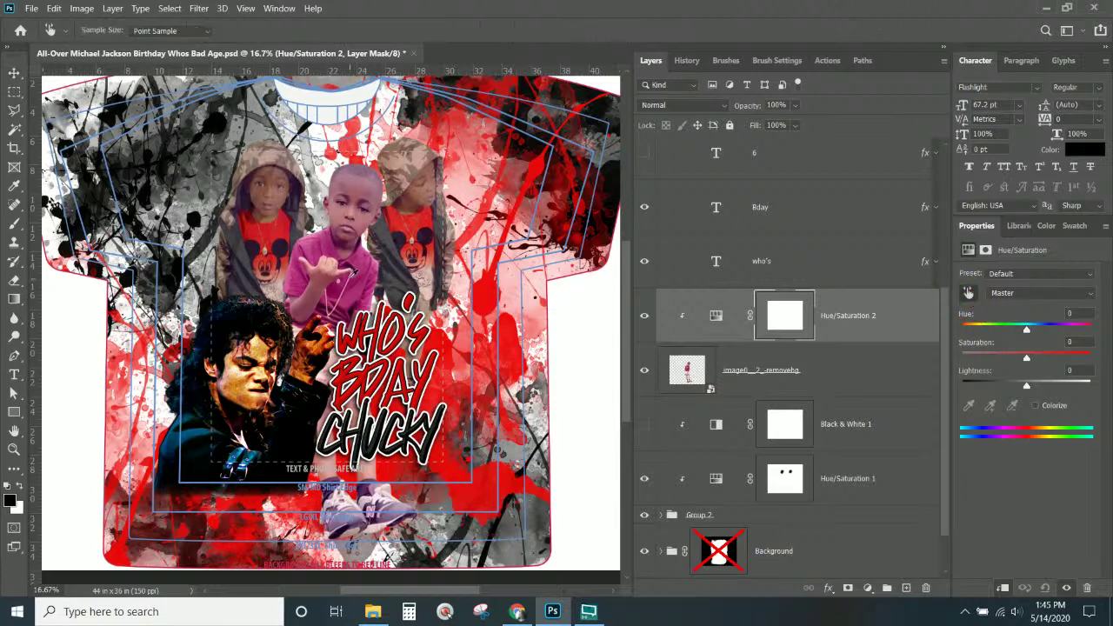
click(369, 266)
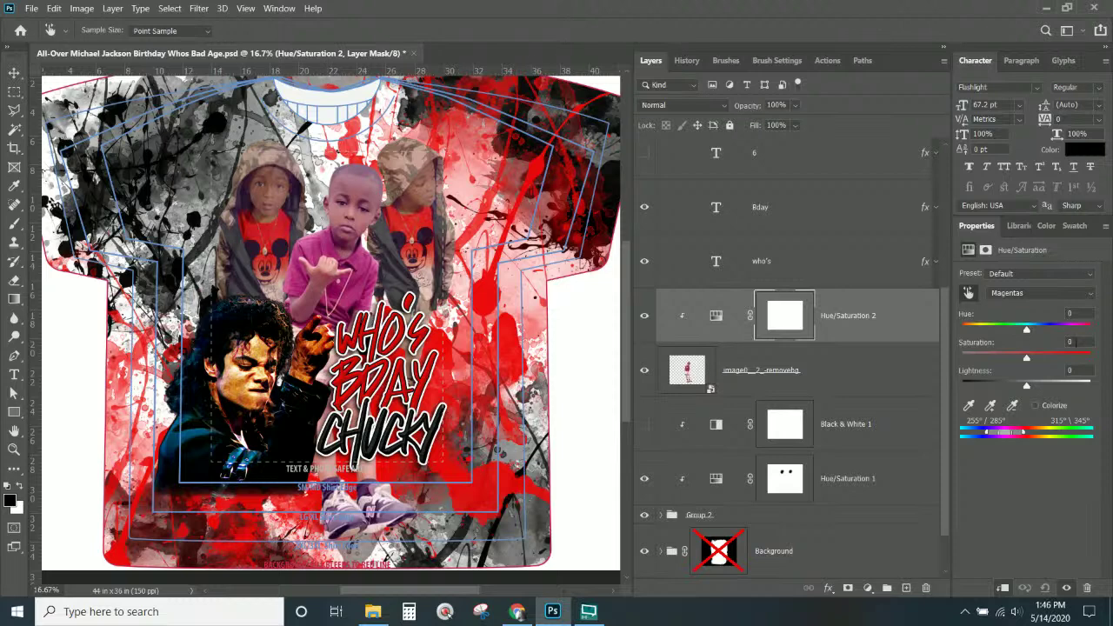
drag(1026, 358, 965, 359)
drag(1074, 359, 1056, 341)
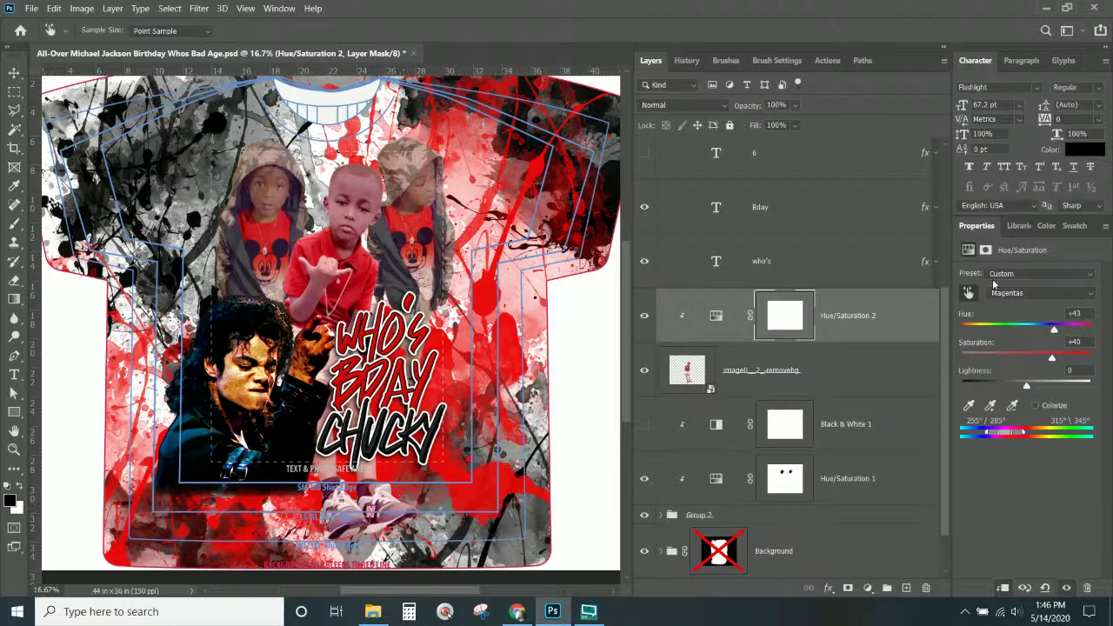
click(967, 294)
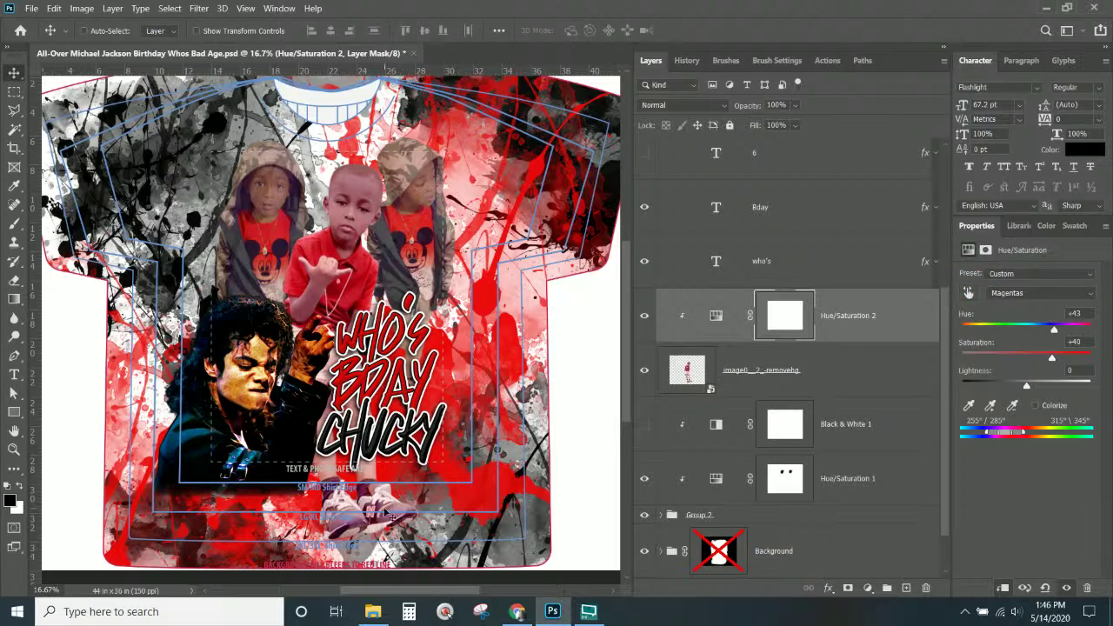
click(967, 294)
click(967, 294)
click(967, 294)
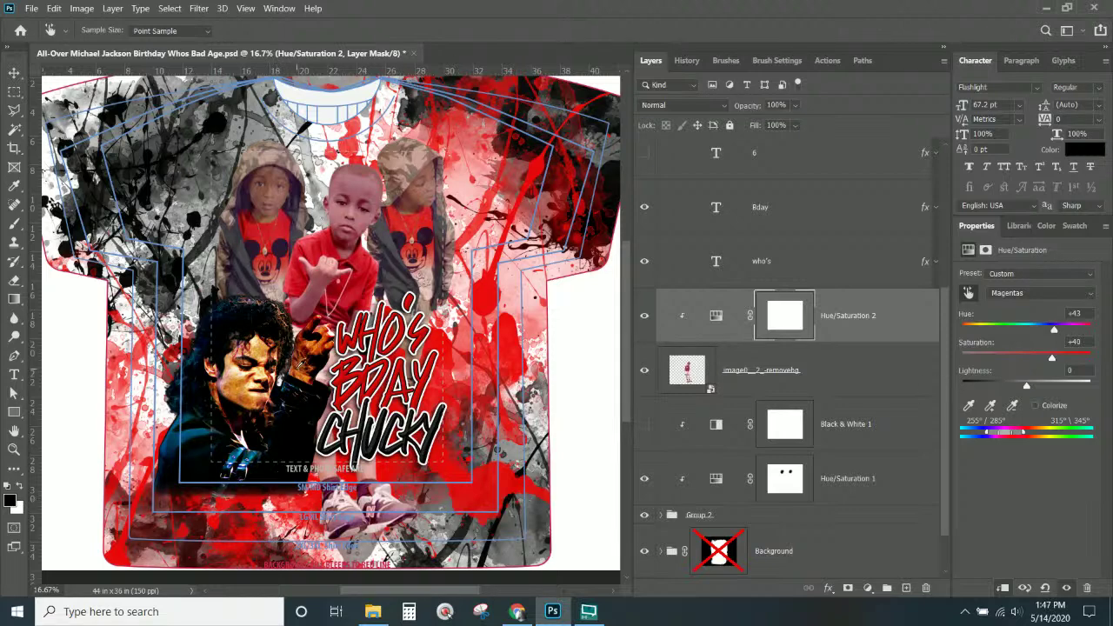
- Add a layer mask to image0__2_-removebg and paint out the boy's legs and shoes with the soft black brush
click(857, 377)
click(848, 589)
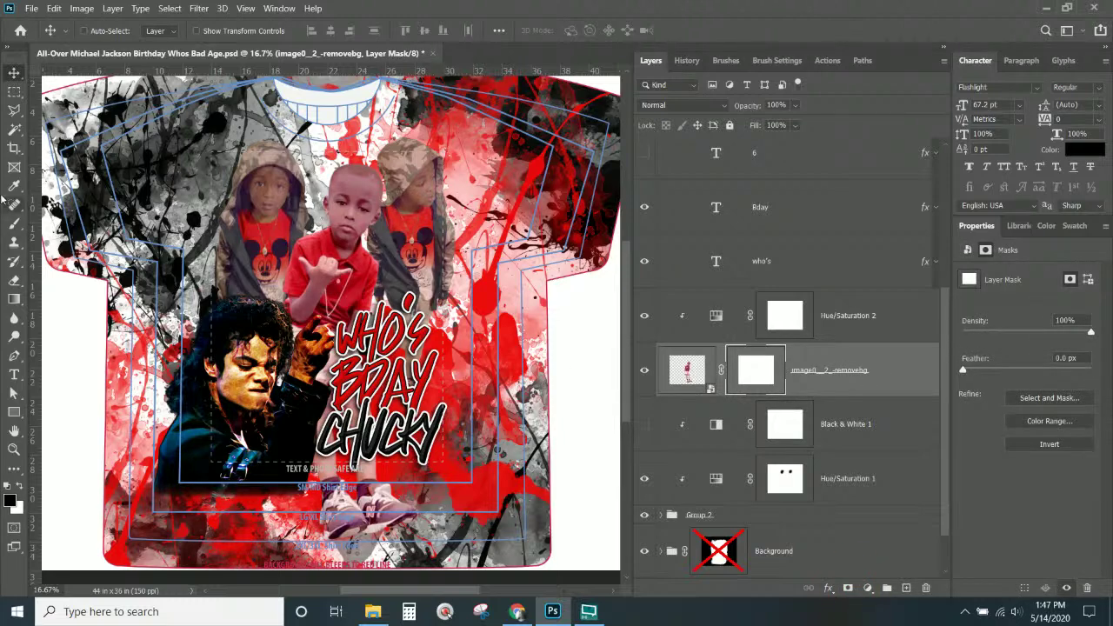
click(14, 223)
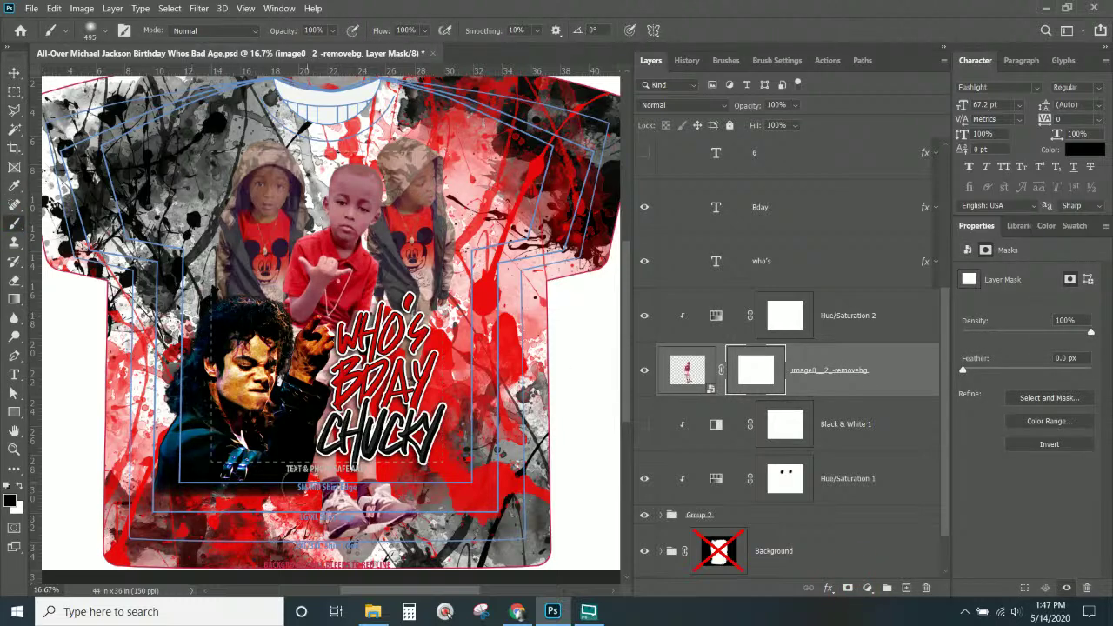
mouse_move(326, 520)
mouse_down()
mouse_move(405, 511)
mouse_move(341, 500)
mouse_move(361, 410)
mouse_up()
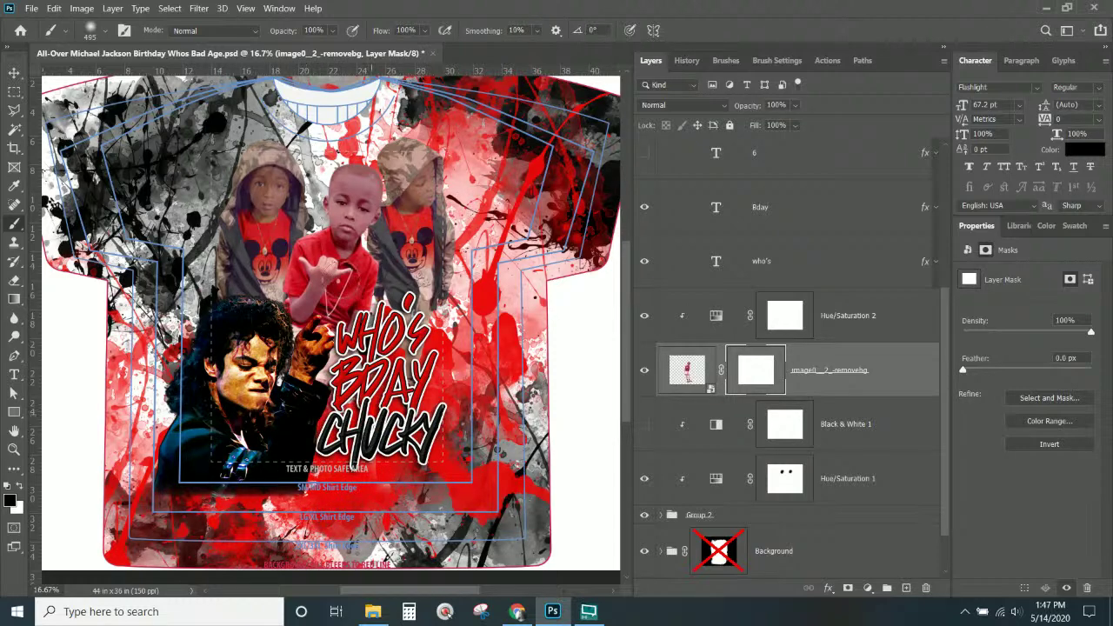
- Paint the middle boy's face out of the Hue/Saturation 2 layer mask with the soft black brush
click(785, 318)
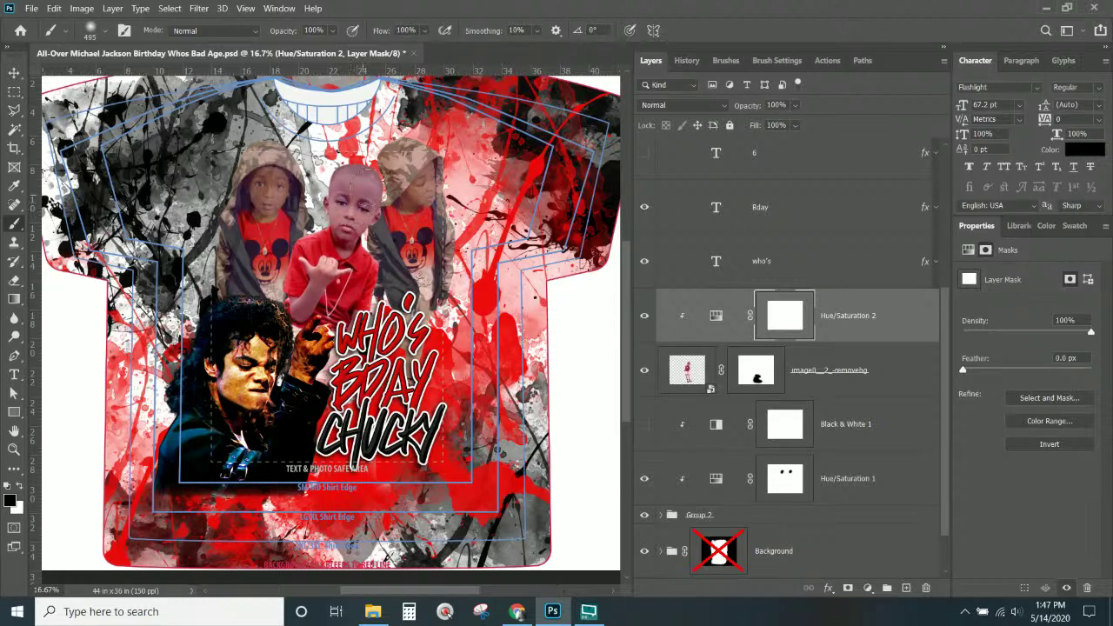
click(348, 210)
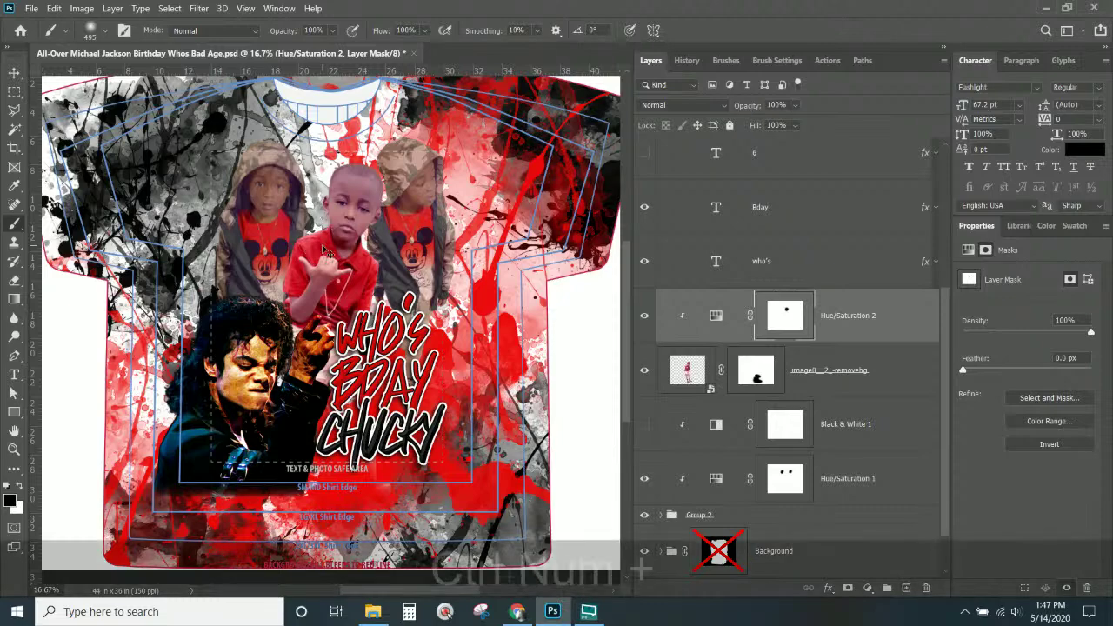
key(ctrl+KP_Add)
key(ctrl+KP_Add)
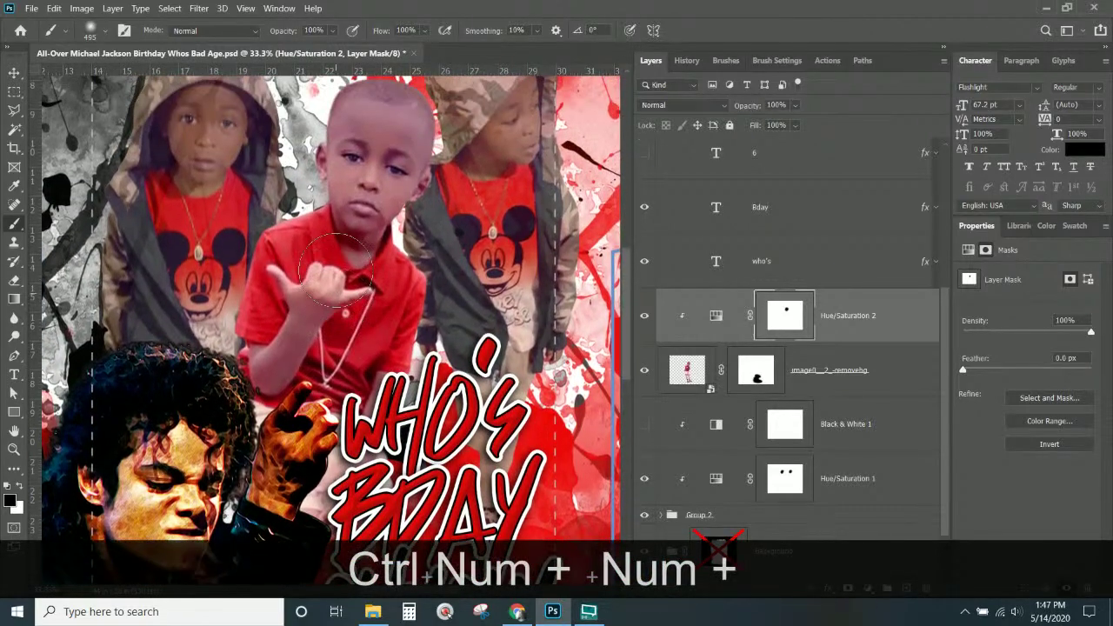
- Hide Hue/Saturation 2 and add a new Hue/Saturation adjustment clipped to the middle boy's photo, with the master hue at +23
click(851, 320)
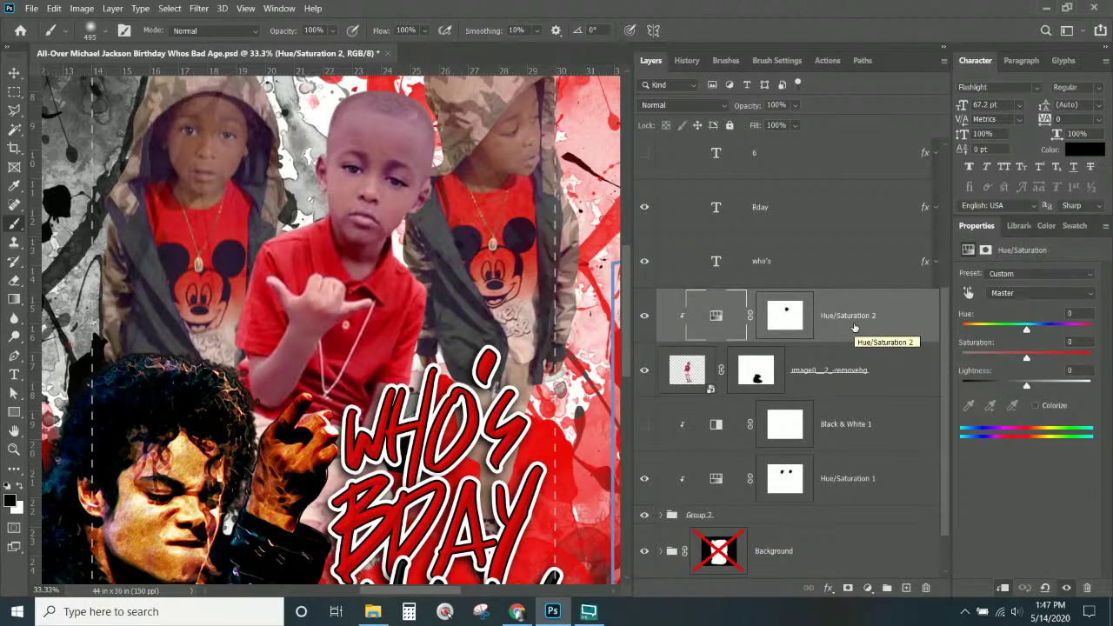
click(644, 316)
click(820, 376)
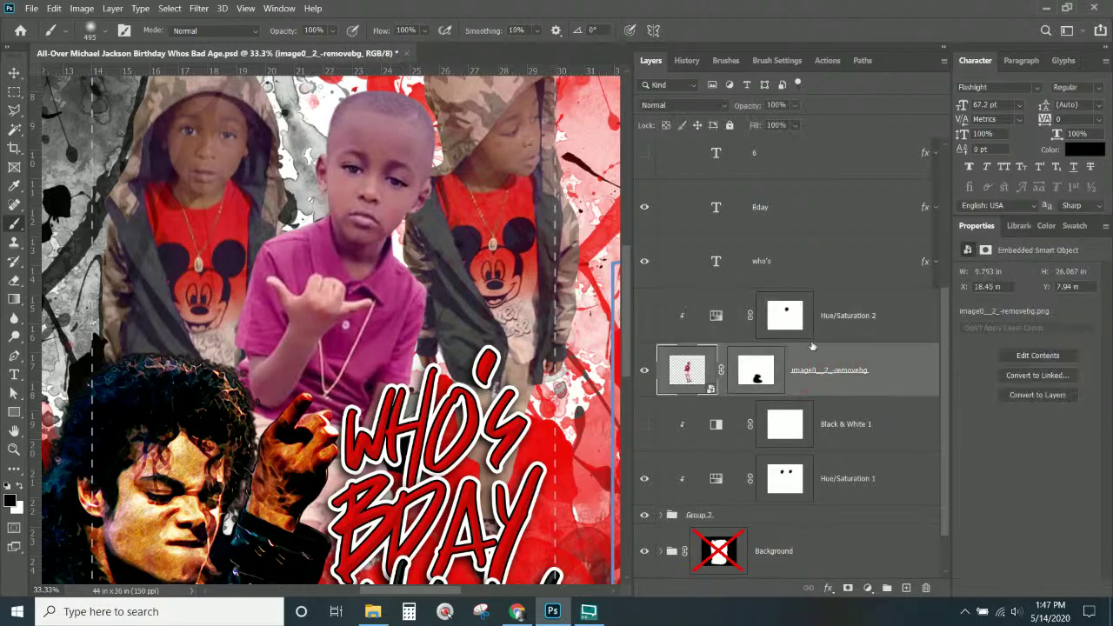
click(111, 9)
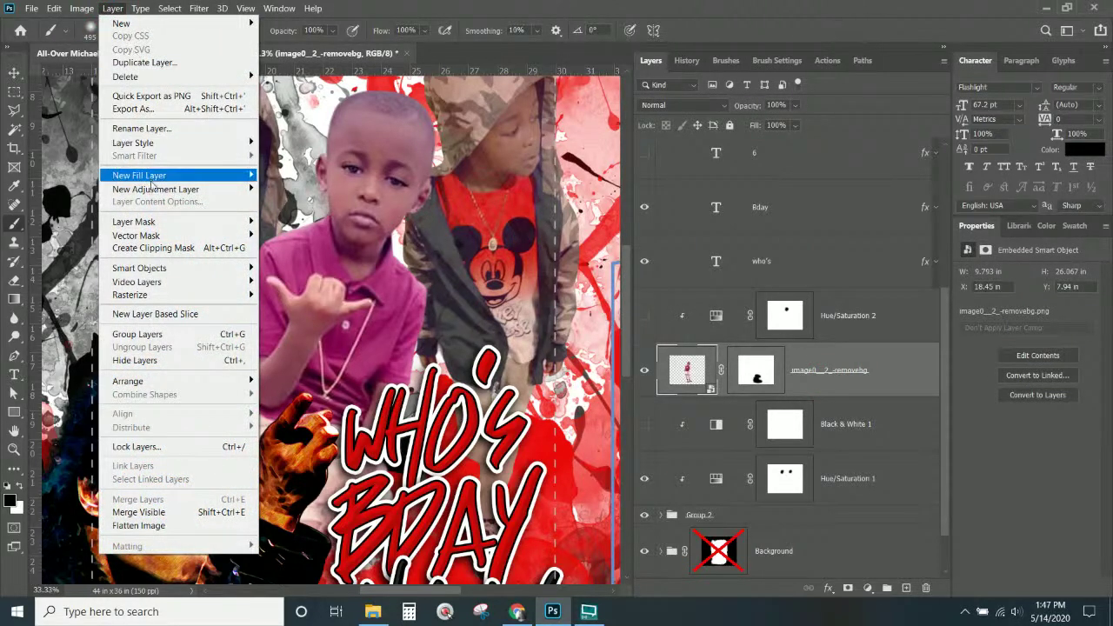
mouse_move(153, 193)
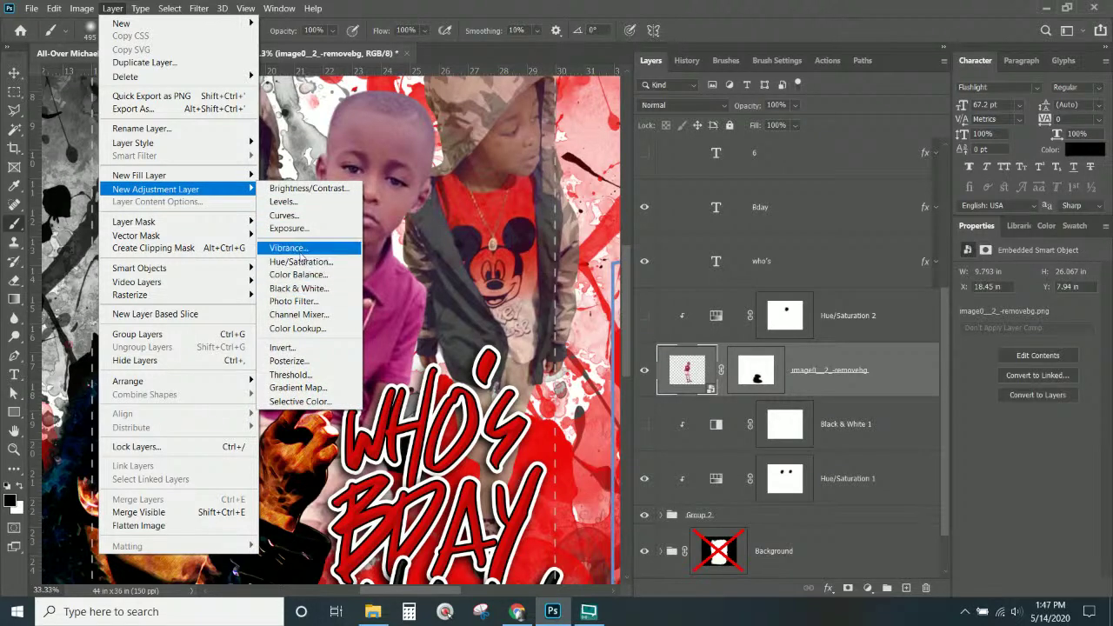
click(300, 262)
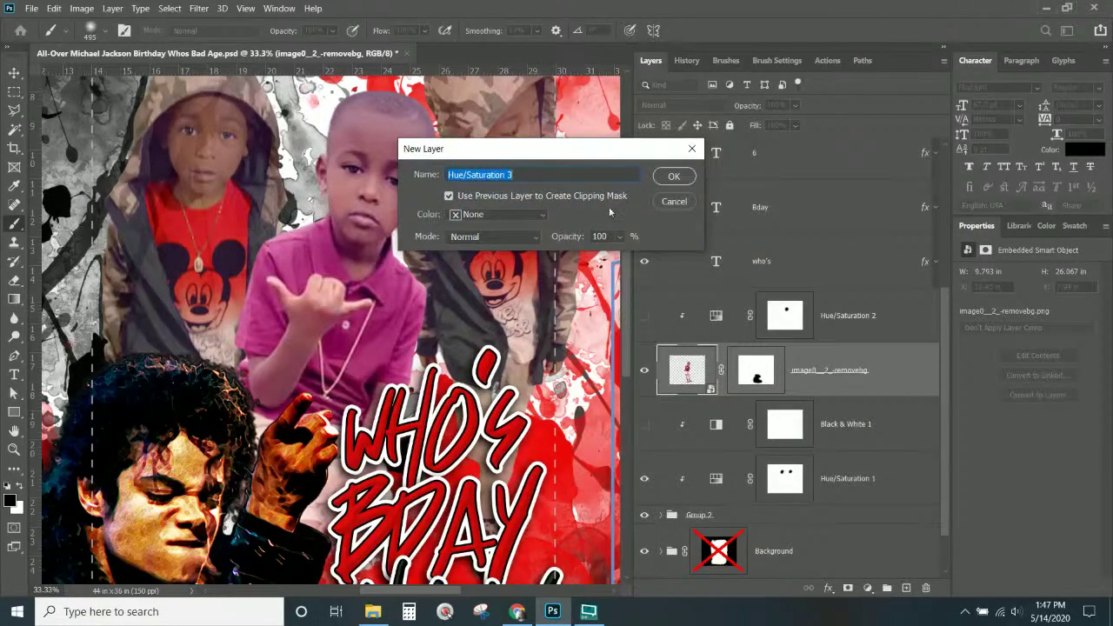
click(674, 175)
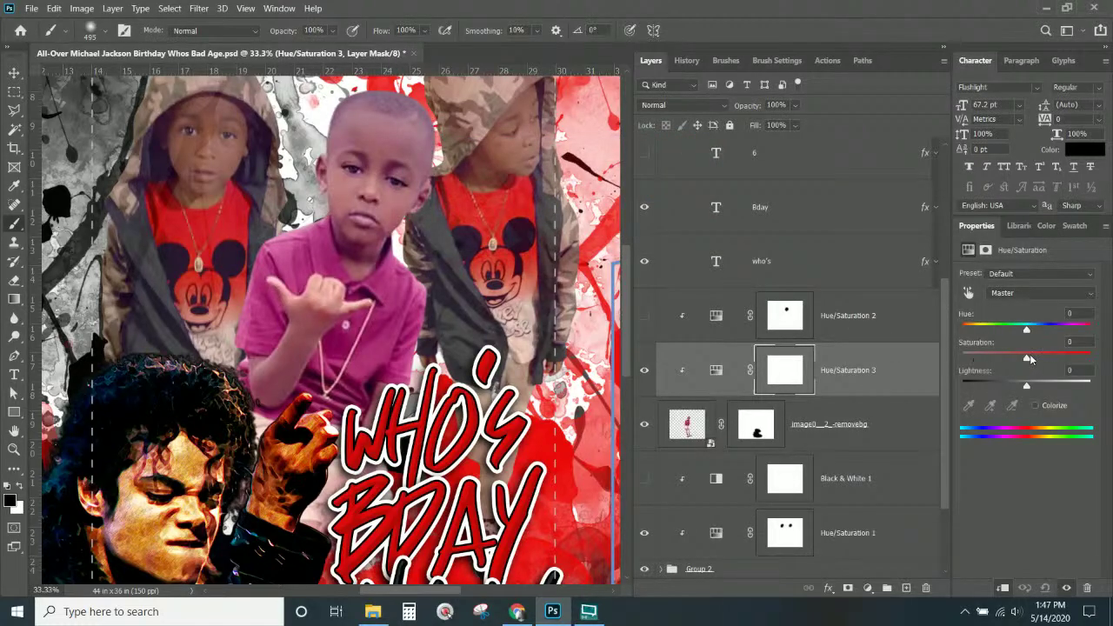
mouse_move(1028, 333)
mouse_down()
mouse_move(1066, 334)
mouse_move(1043, 332)
mouse_up()
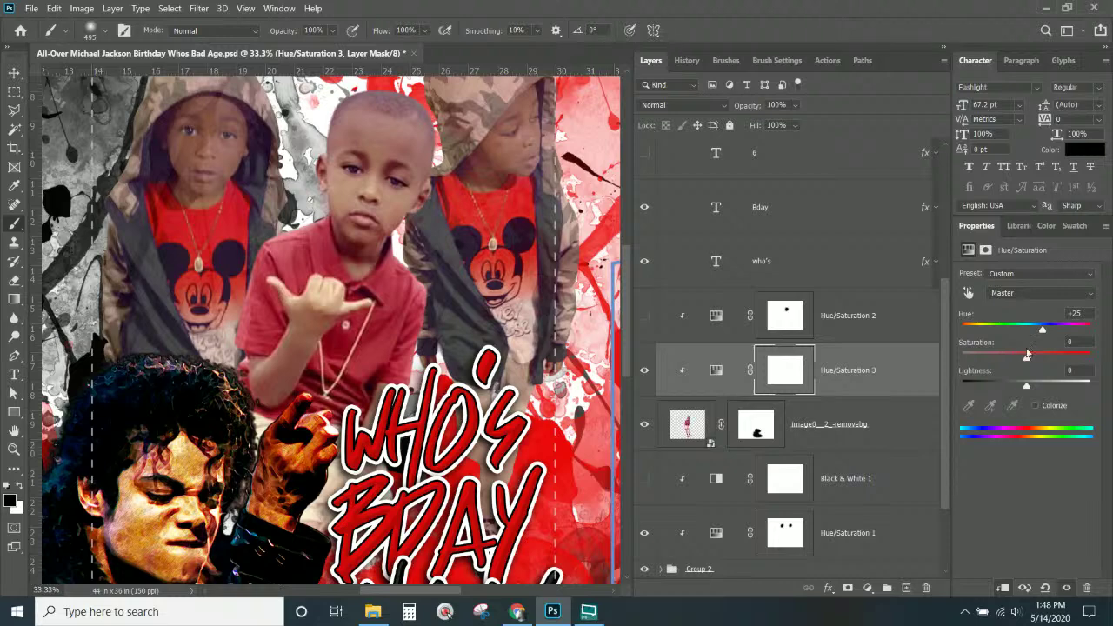
drag(1043, 334, 1039, 335)
- Rasterize the middle boy's smart object layer, image0__2_-removebg
click(875, 374)
right_click(895, 374)
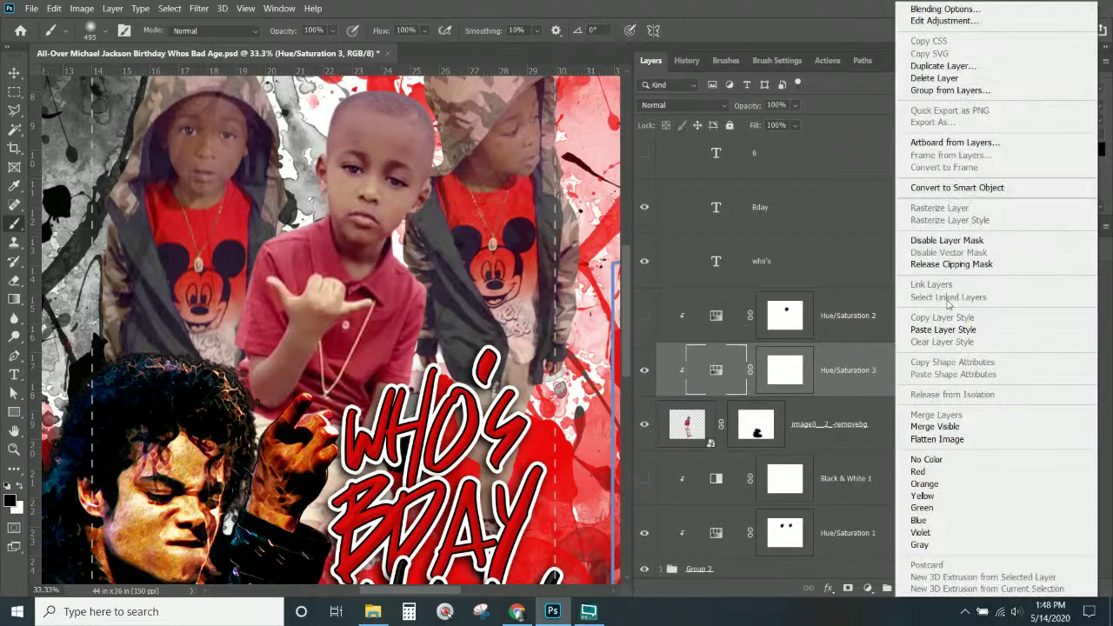
click(816, 368)
click(832, 429)
right_click(756, 432)
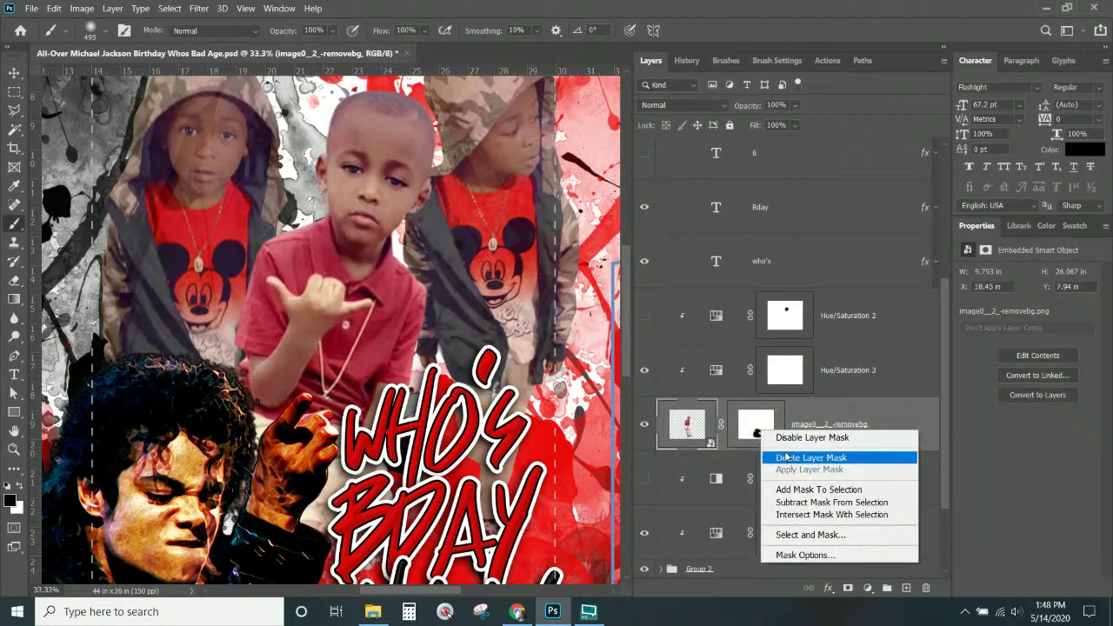
right_click(702, 432)
right_click(703, 432)
click(843, 442)
right_click(842, 443)
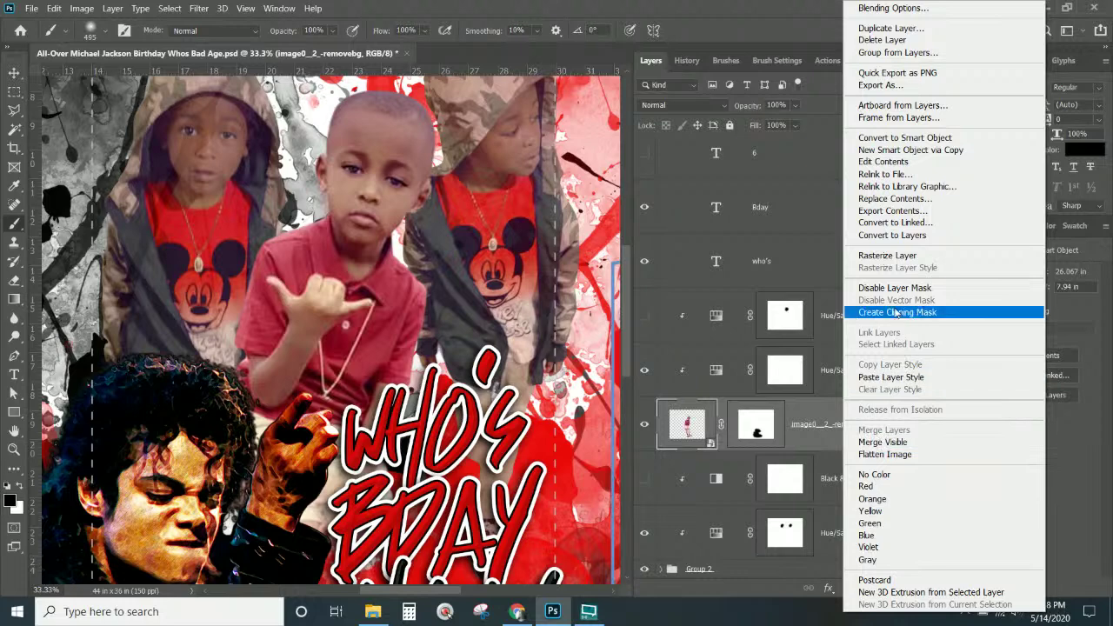
click(891, 256)
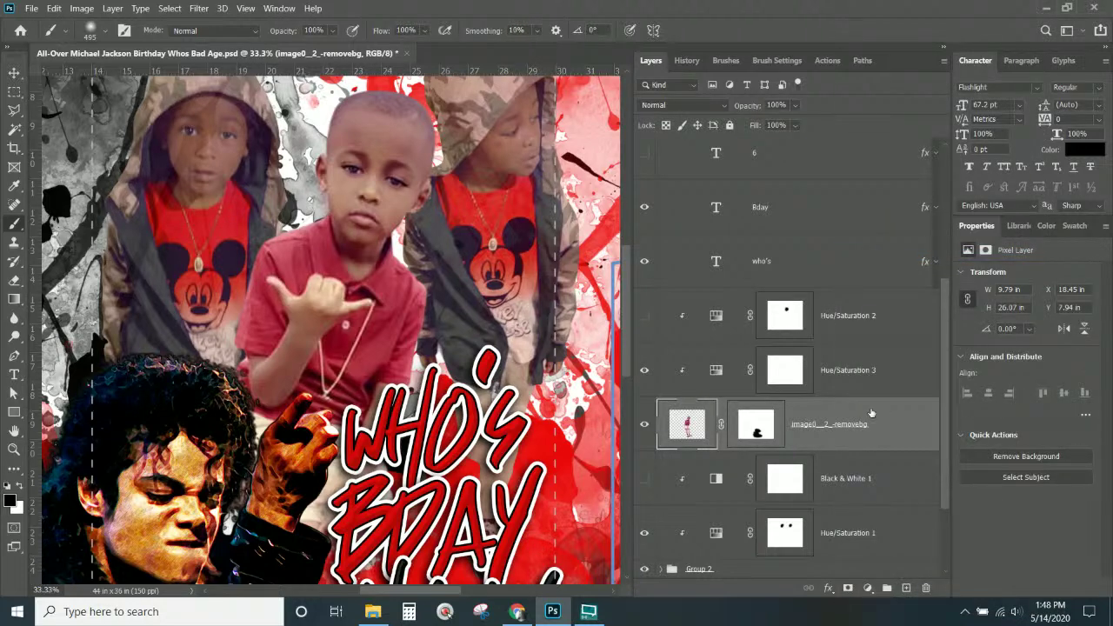
- Merge the Hue/Saturation 3 adjustment down into the middle boy's photo layer
click(856, 383)
right_click(859, 382)
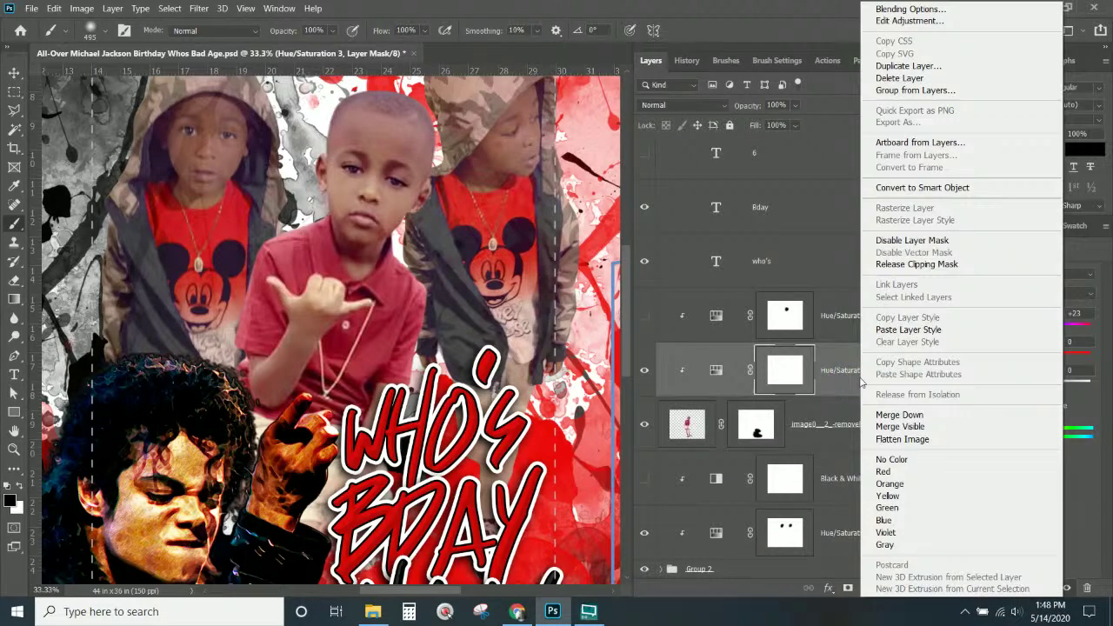
click(895, 415)
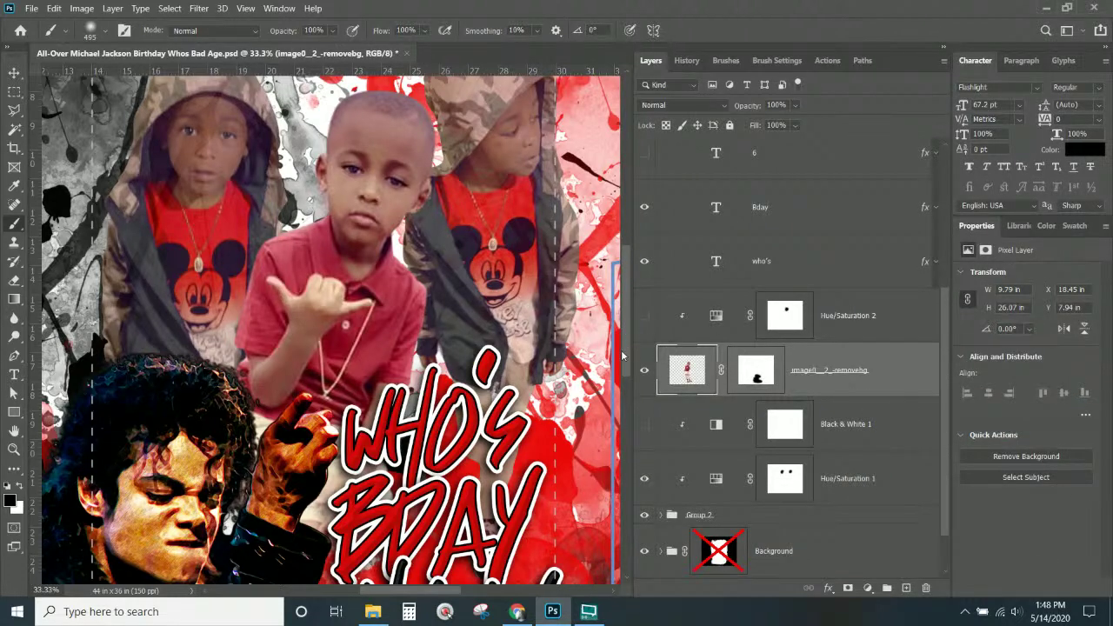
- Delete the Hue/Saturation 2 adjustment layer together with its layer mask
click(644, 318)
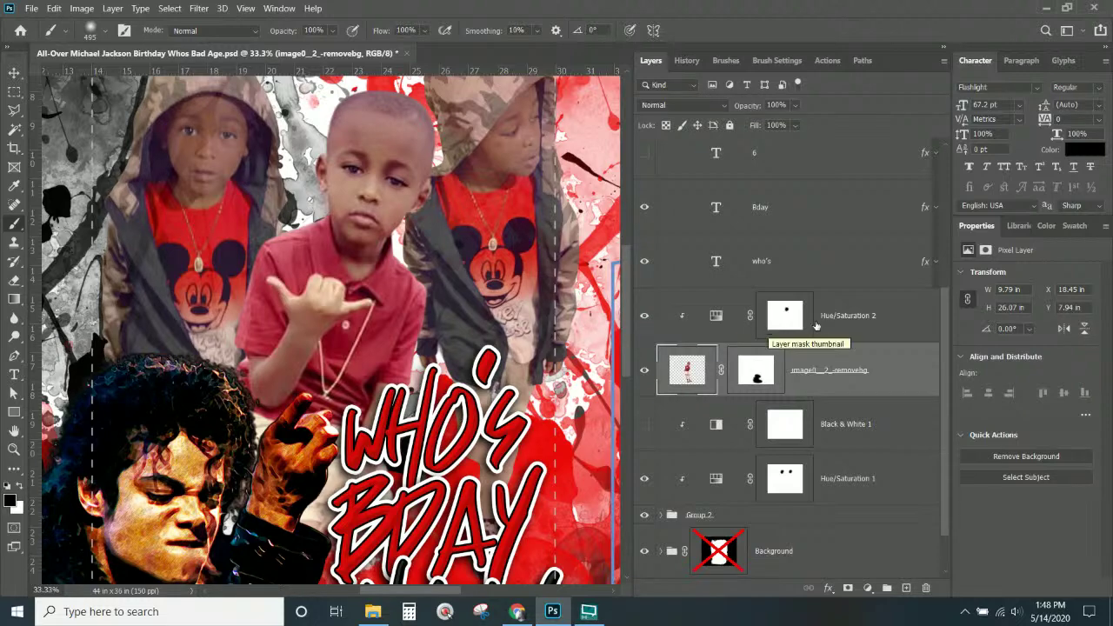
click(785, 316)
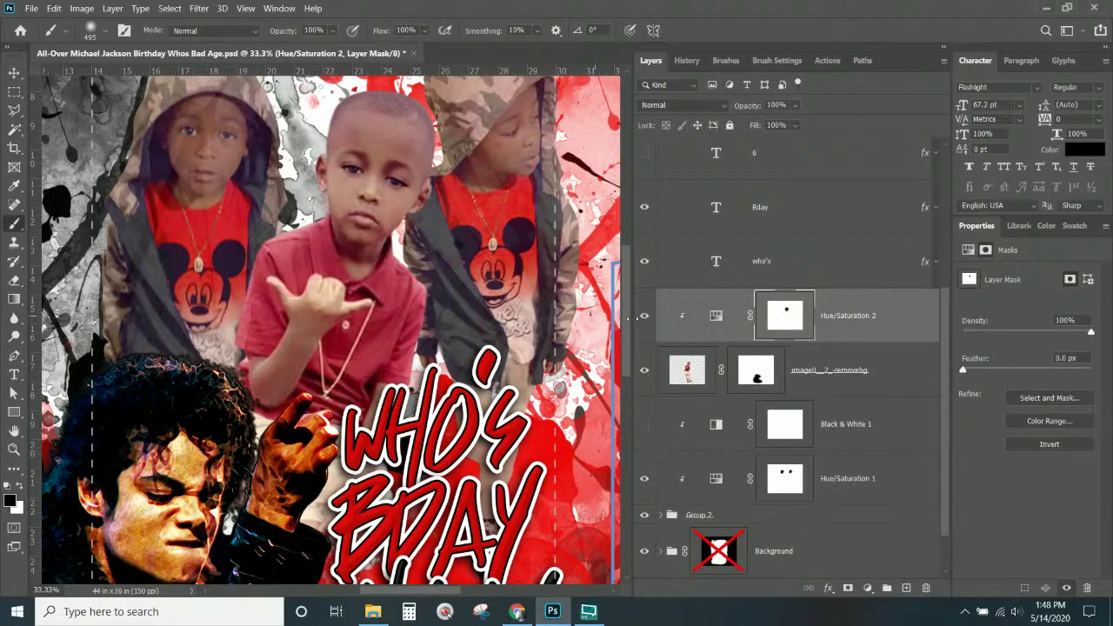
right_click(851, 316)
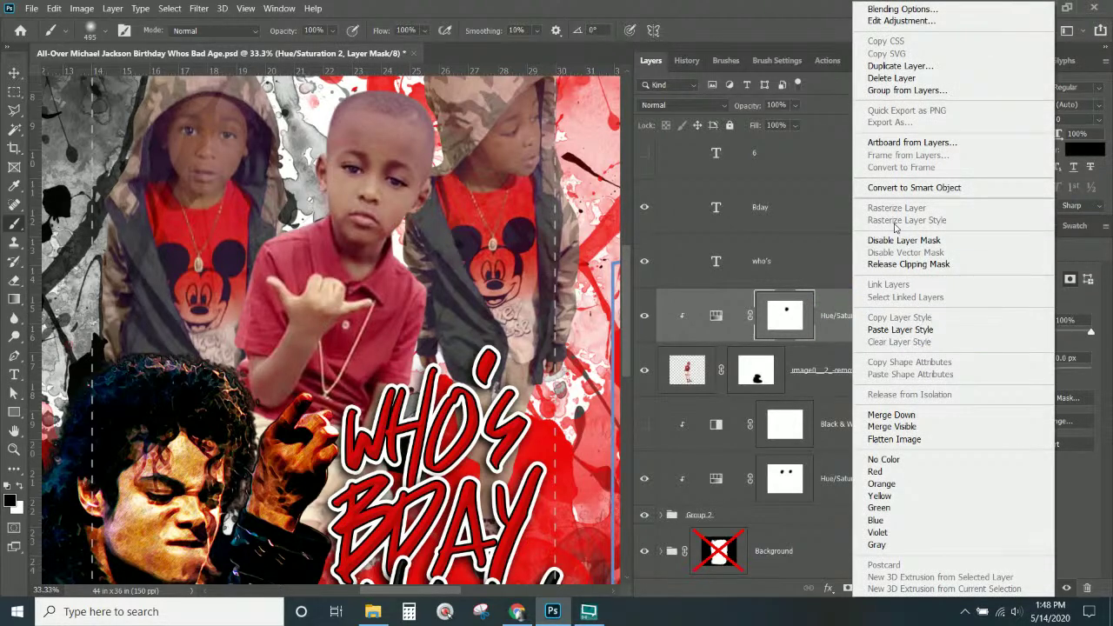
click(904, 265)
click(925, 588)
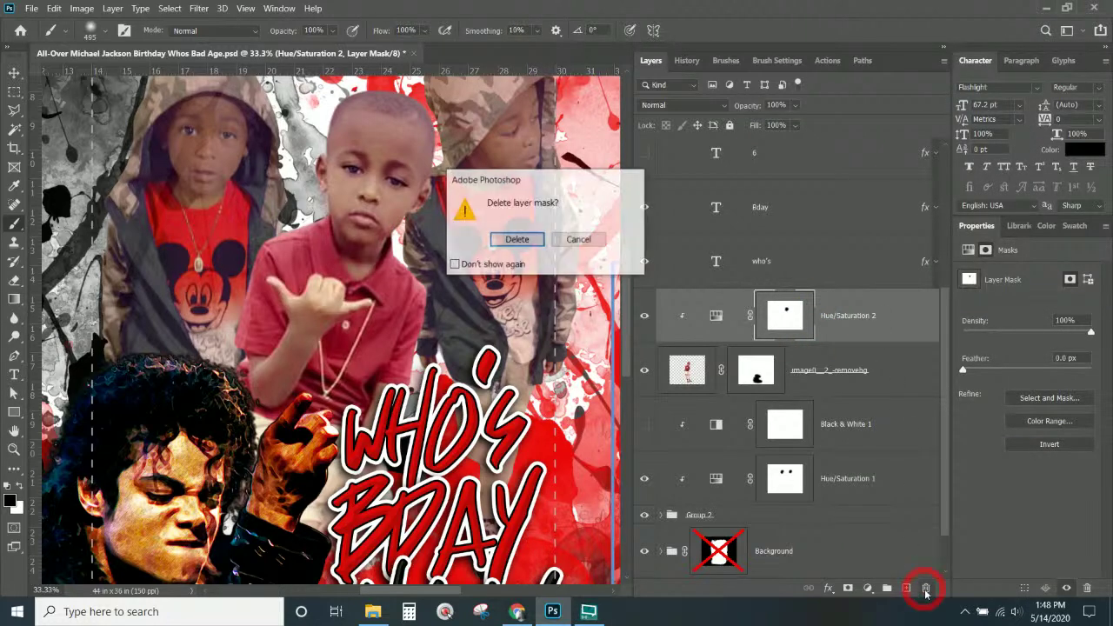
click(516, 239)
drag(822, 308, 925, 589)
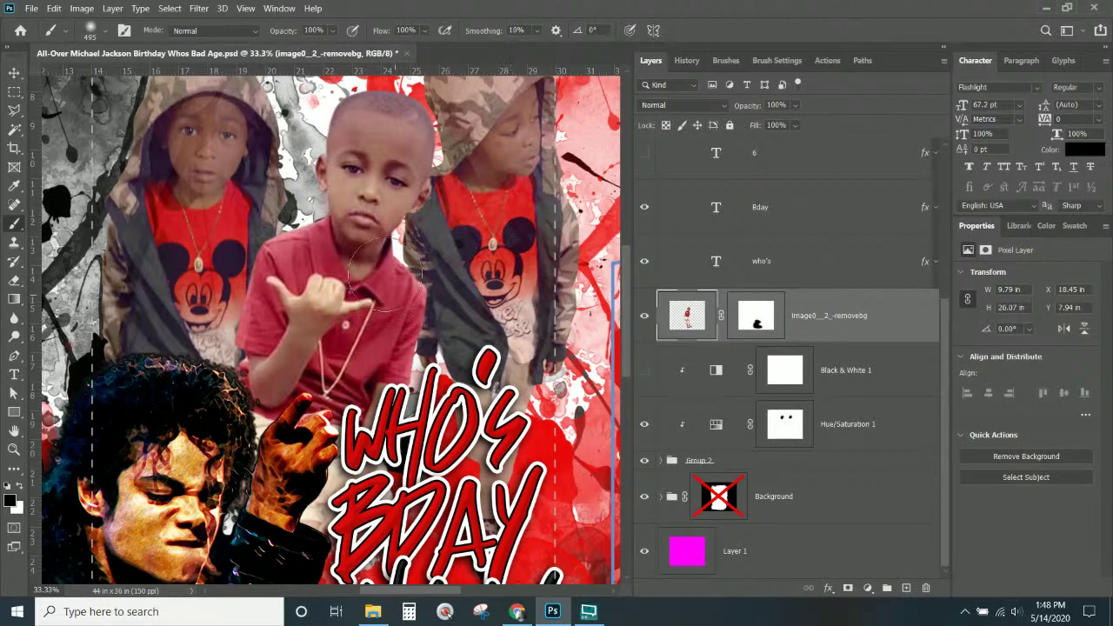
- Add a fresh Hue/Saturation adjustment layer clipped to image0__2_-removebg
click(81, 9)
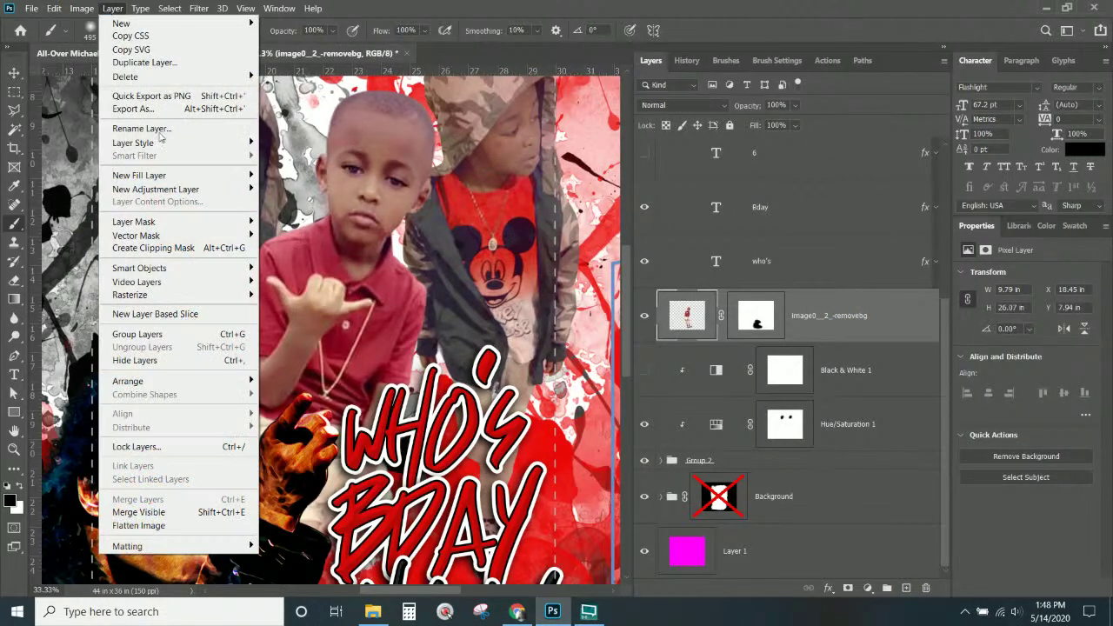
mouse_move(174, 188)
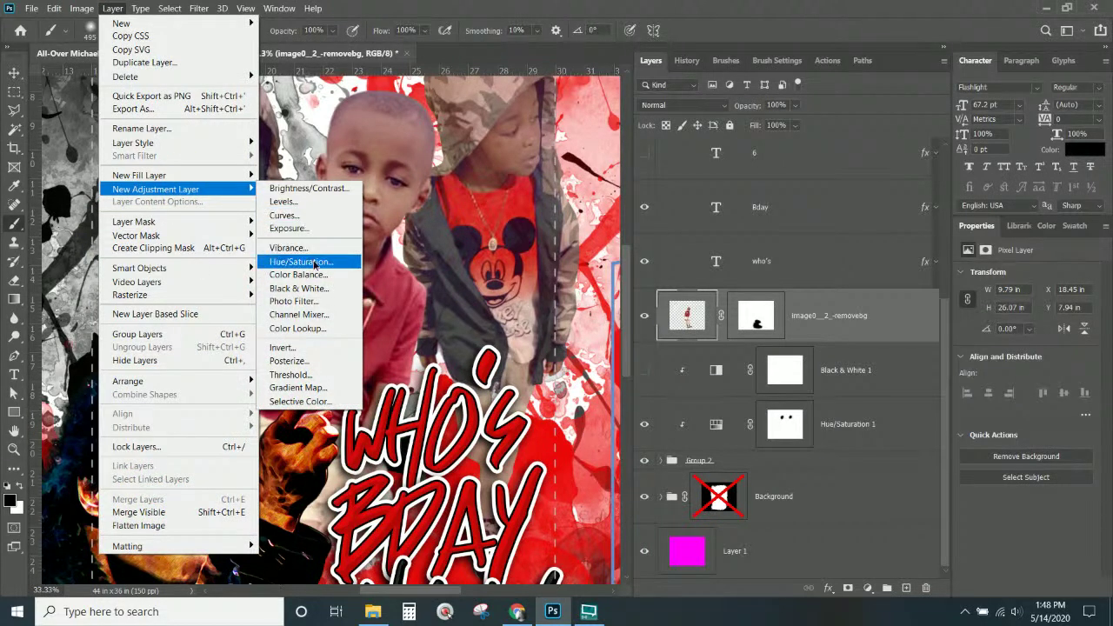
click(313, 261)
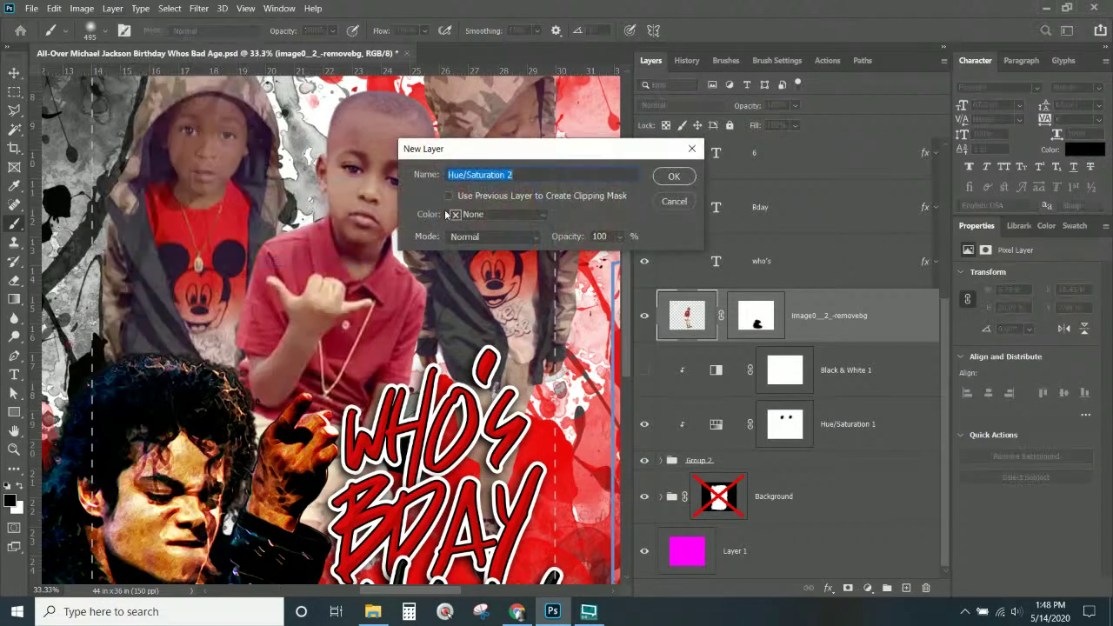
click(516, 196)
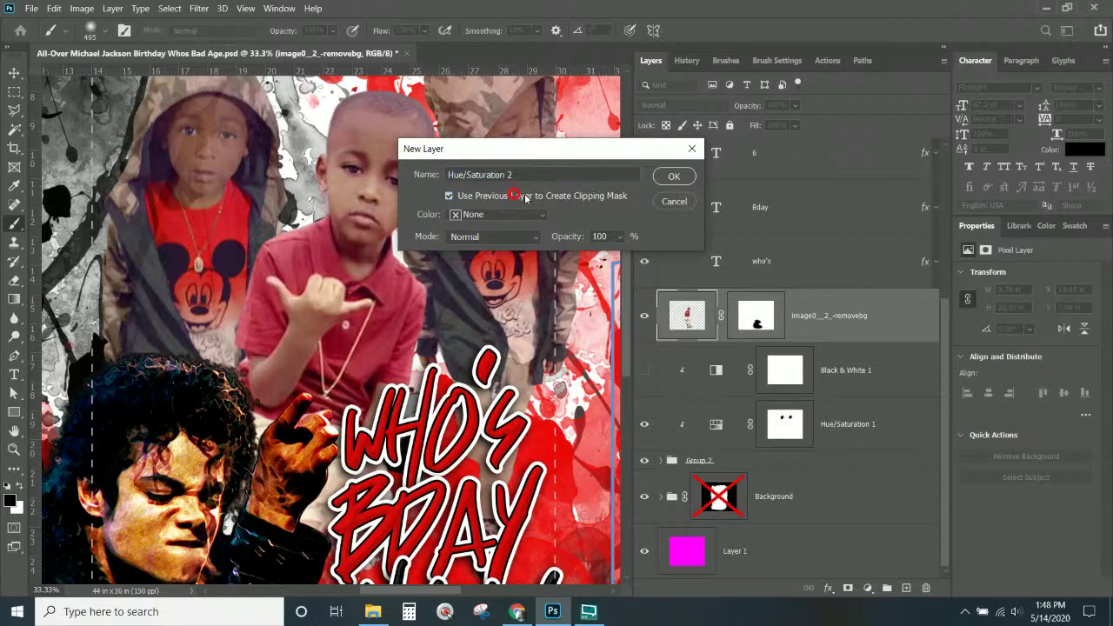
click(669, 177)
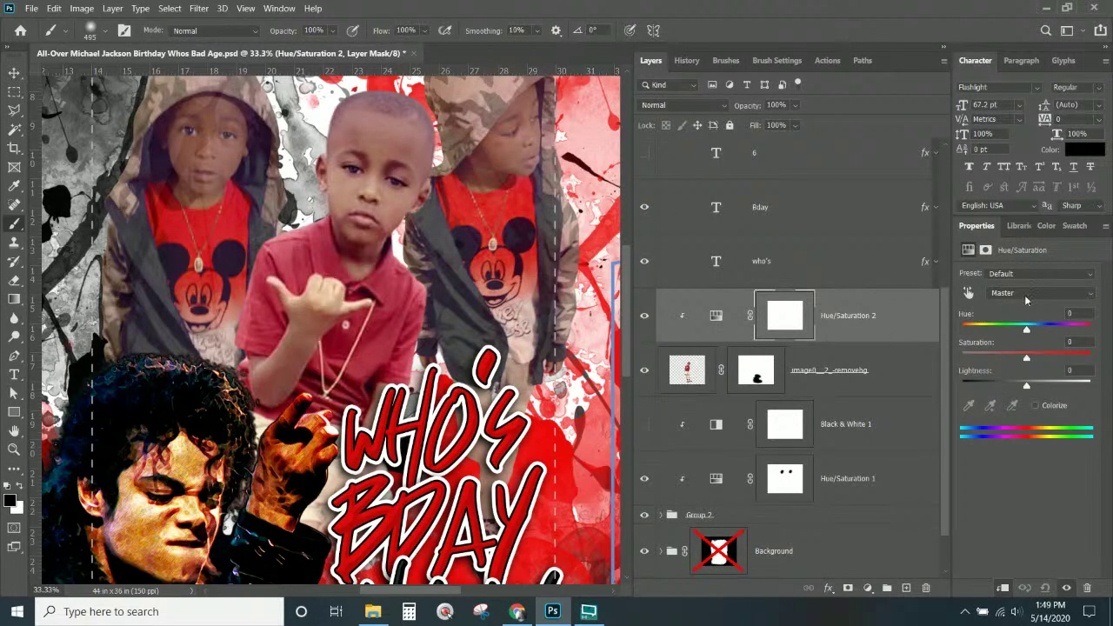
- Sample the middle boy's shirt and set the Reds to hue +6, saturation +30 and lightness -11
click(968, 293)
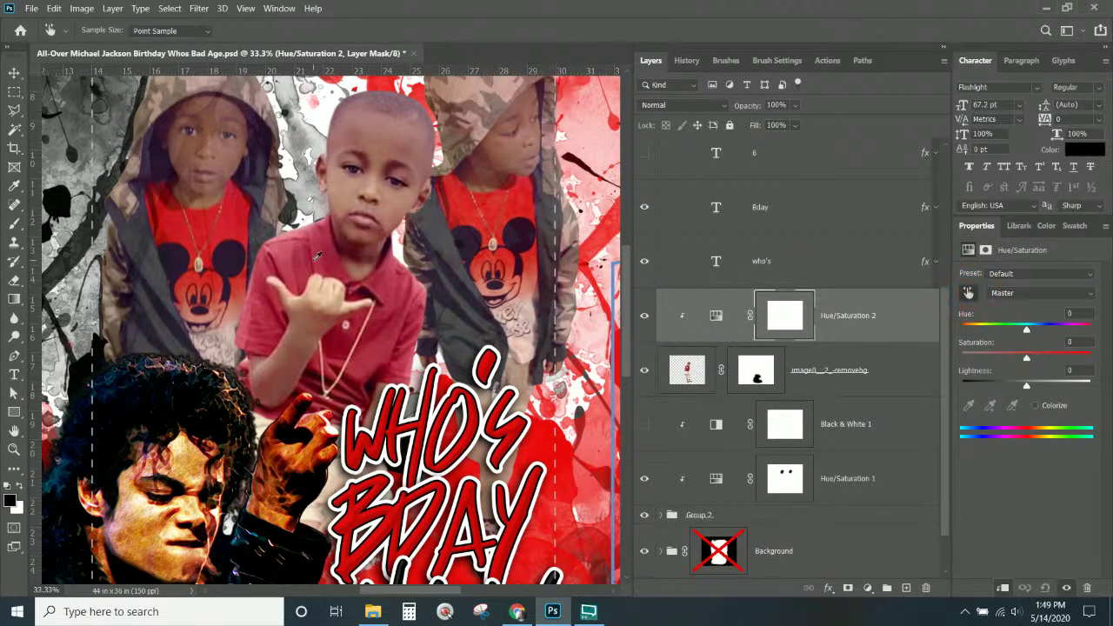
click(324, 246)
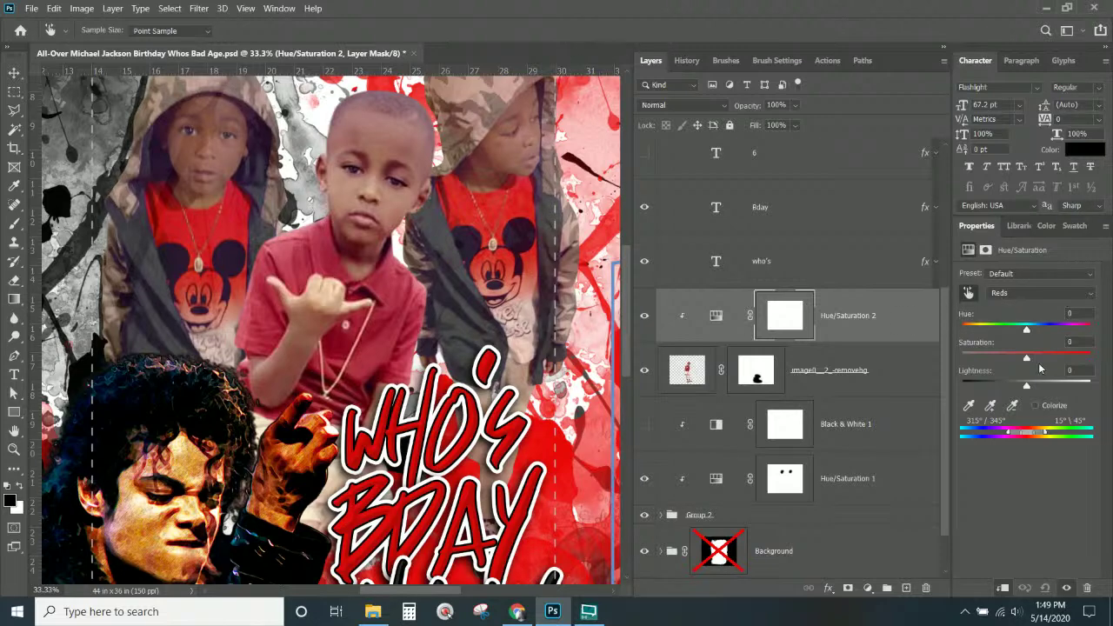
drag(1028, 361, 1011, 387)
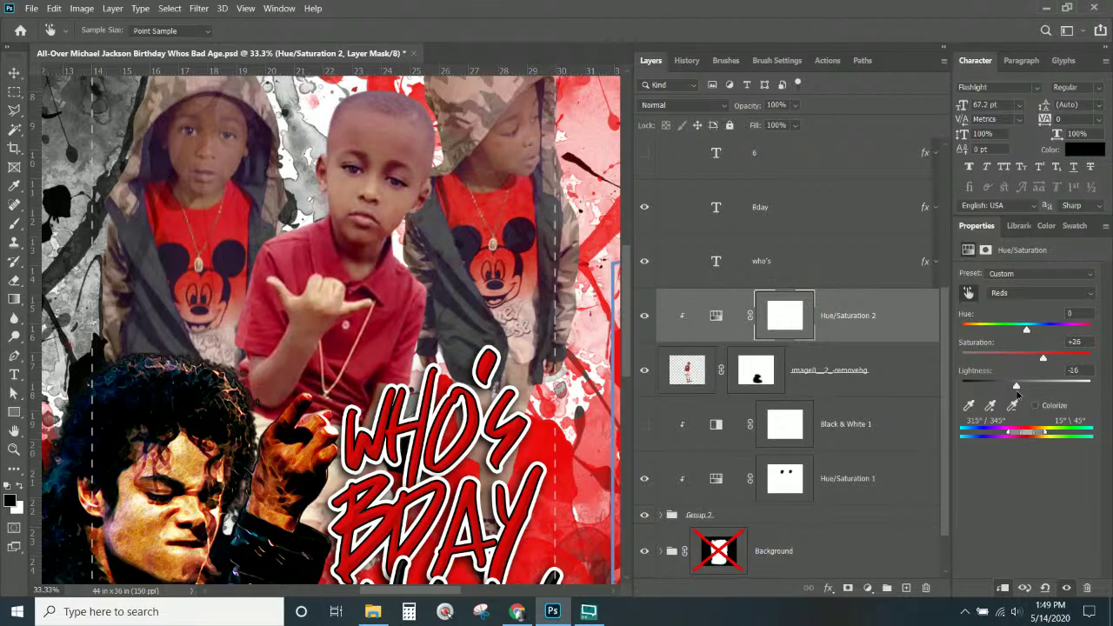
drag(1026, 331, 1033, 334)
drag(1043, 358, 1046, 363)
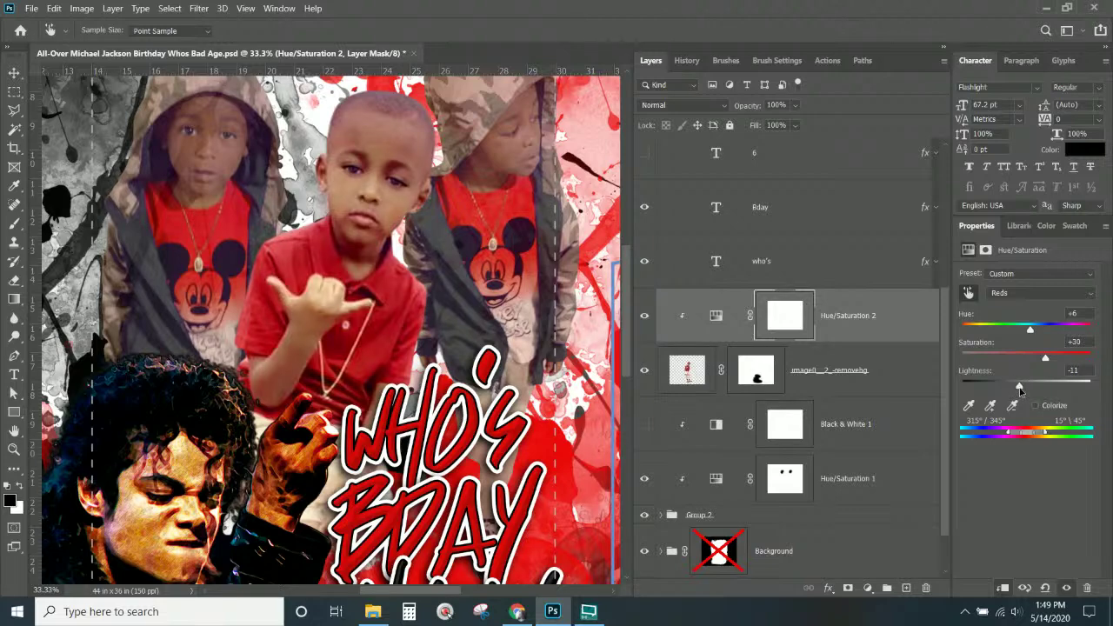
- Clear the layer styles from Color1, Layer 4 copy 2 and Layer 5 inside the Background group's Color1 subgroup
key(ctrl+KP_Subtract)
key(ctrl+KP_Subtract)
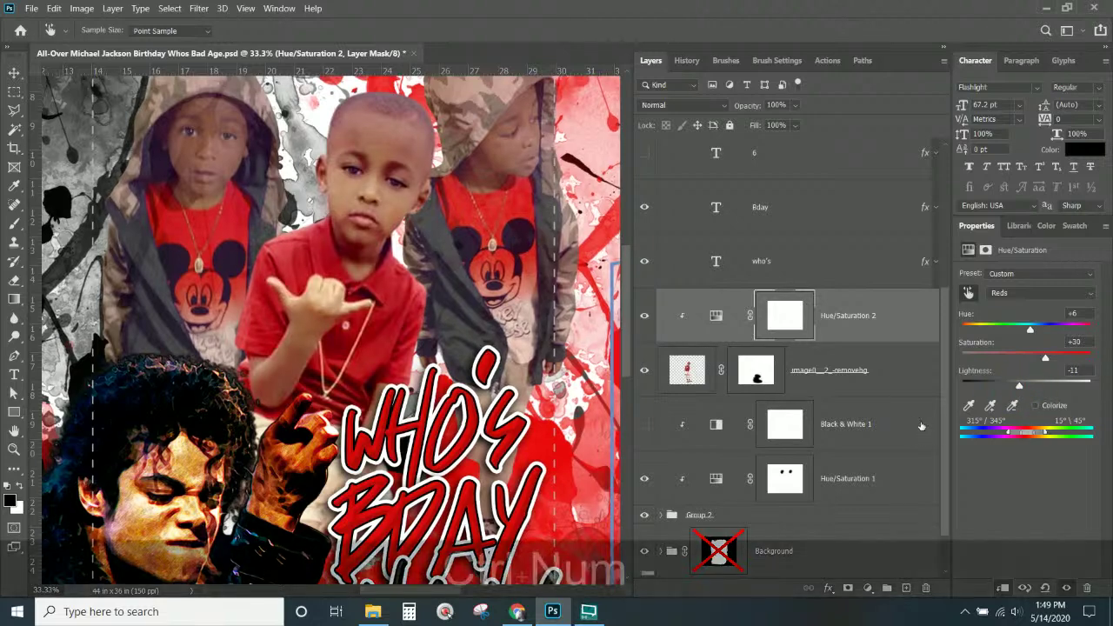
key(ctrl+KP_Subtract)
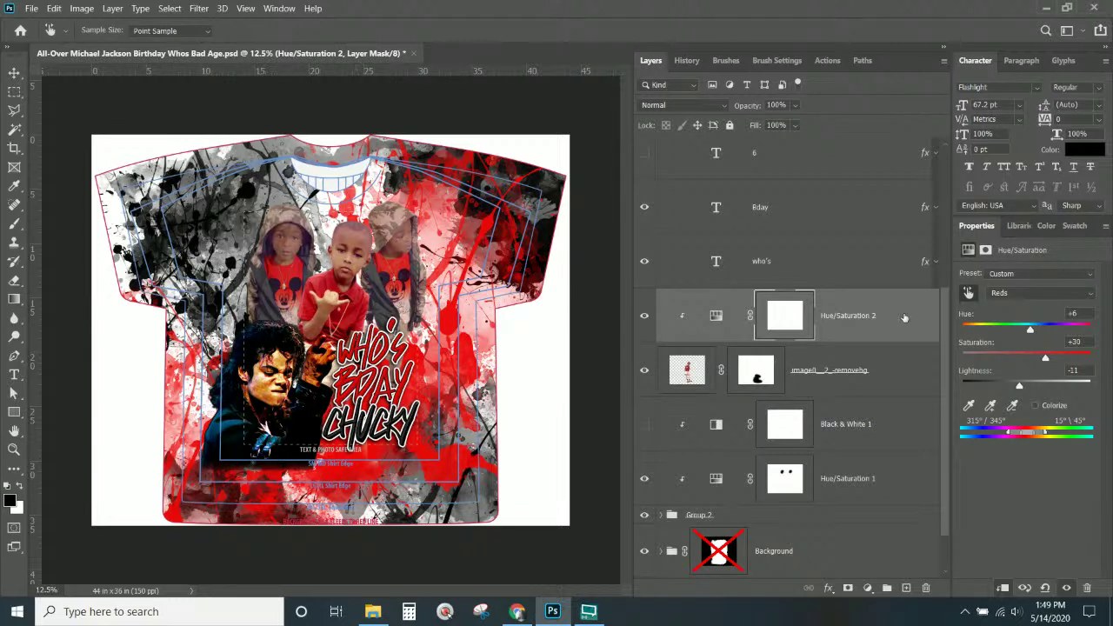
scroll(780, 292, down, 1)
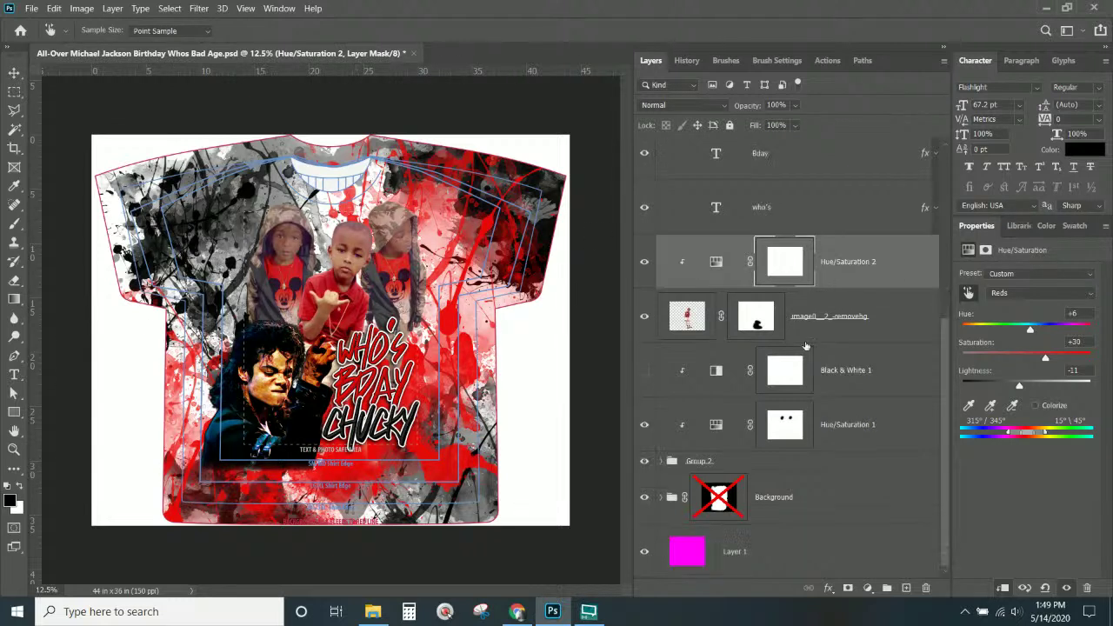
key(b)
click(661, 497)
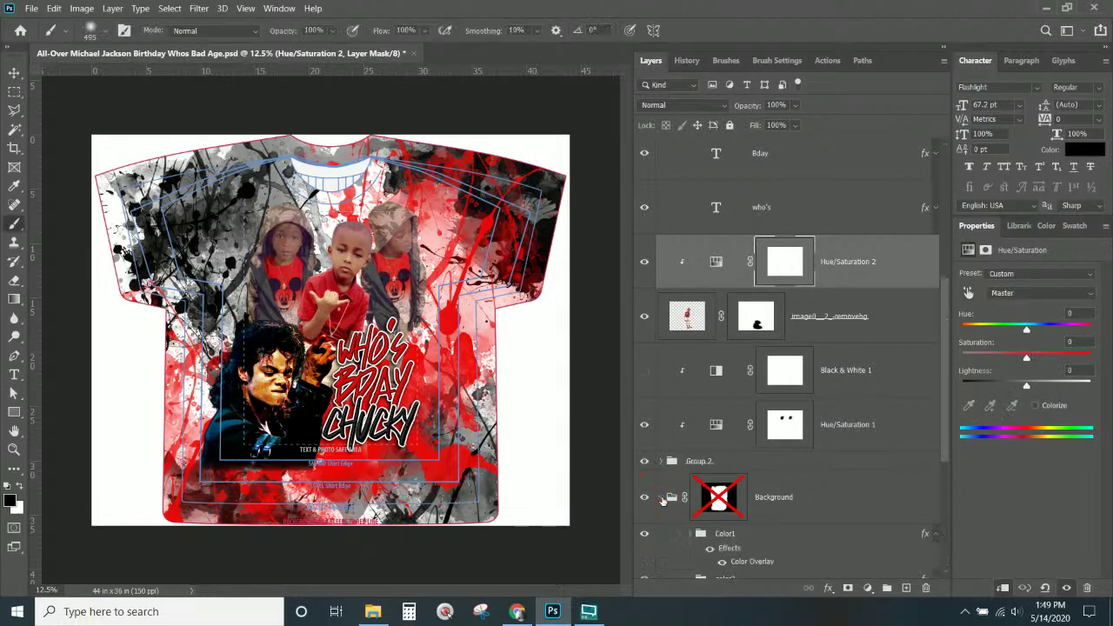
scroll(664, 498, down, 3)
click(768, 374)
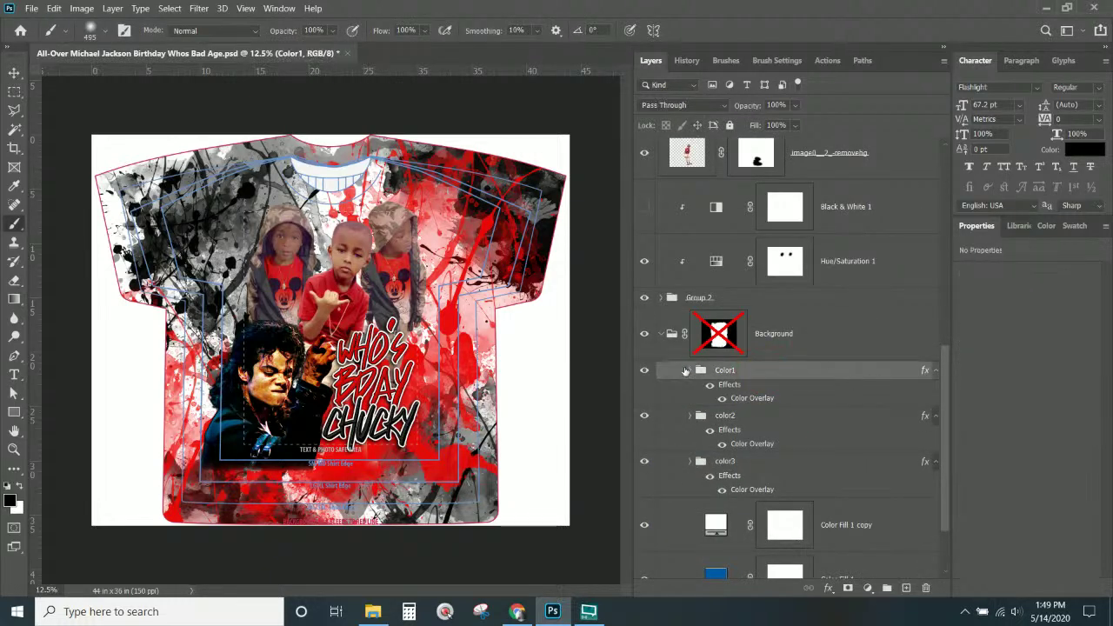
click(693, 372)
click(825, 435)
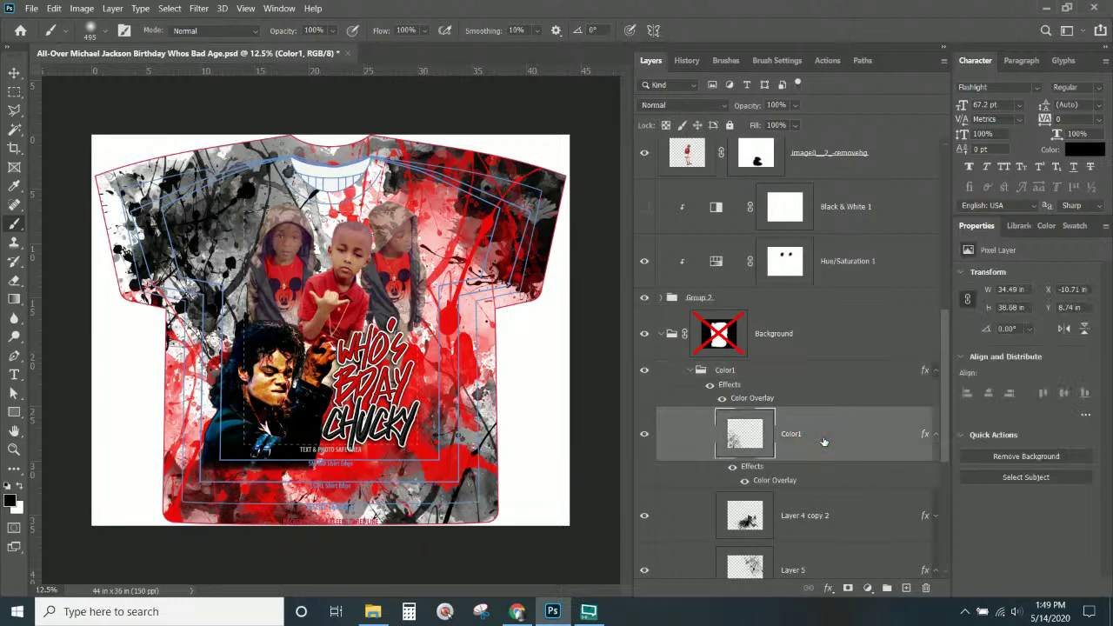
scroll(823, 442, down, 3)
shift+click(820, 423)
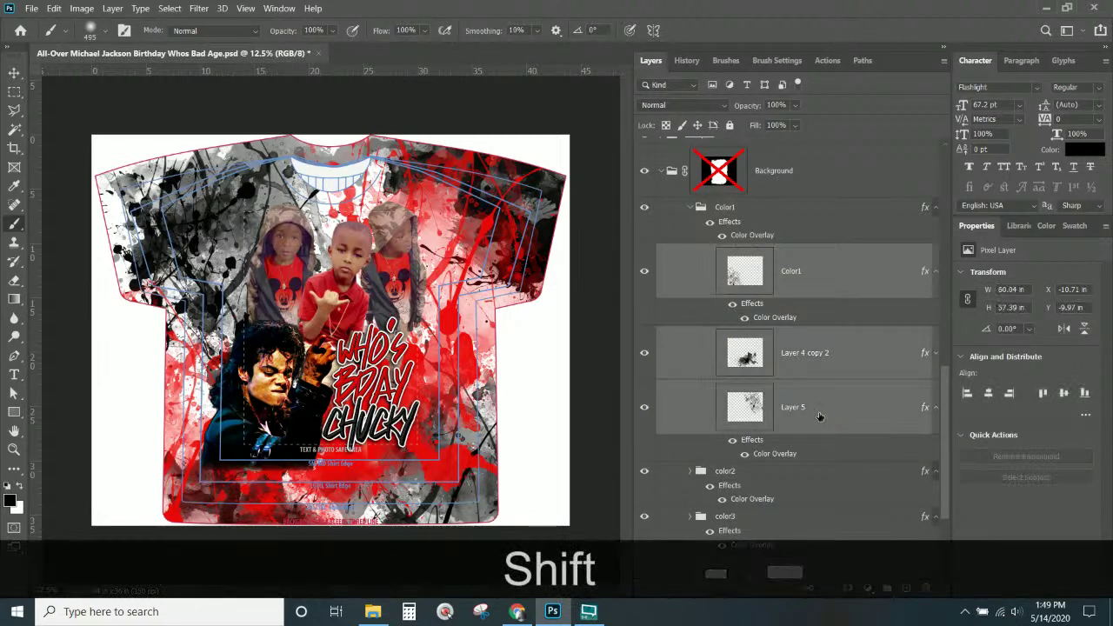
right_click(821, 424)
click(881, 343)
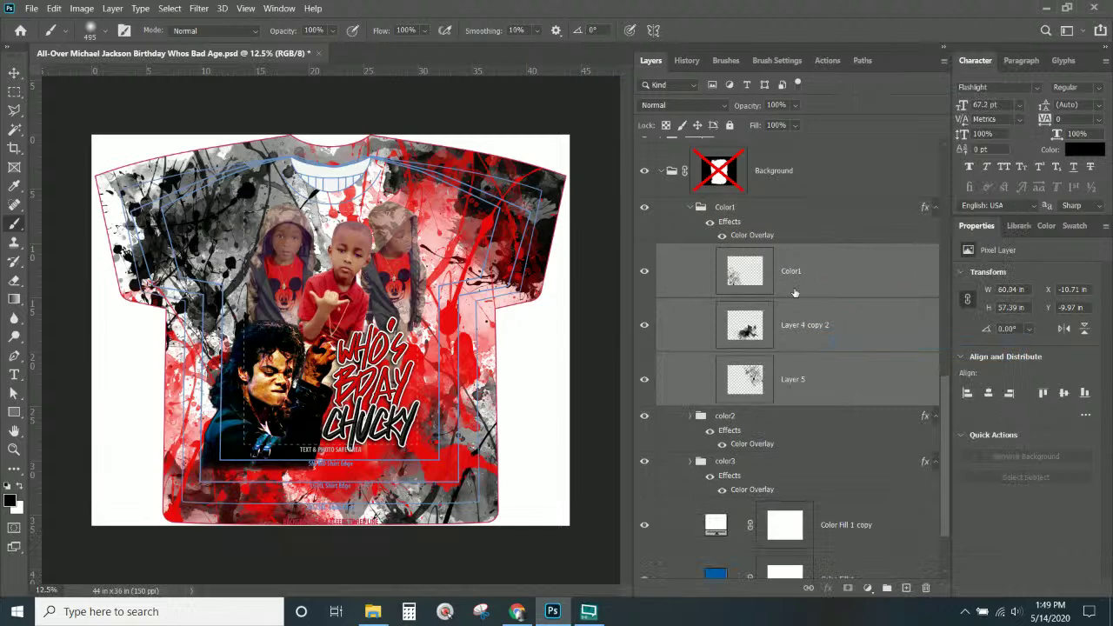
- Clear the layer styles from all five splatter layers inside the color2 group, Color2 through Layer 2 copy, and collapse the group
click(691, 415)
click(812, 480)
scroll(811, 470, down, 6)
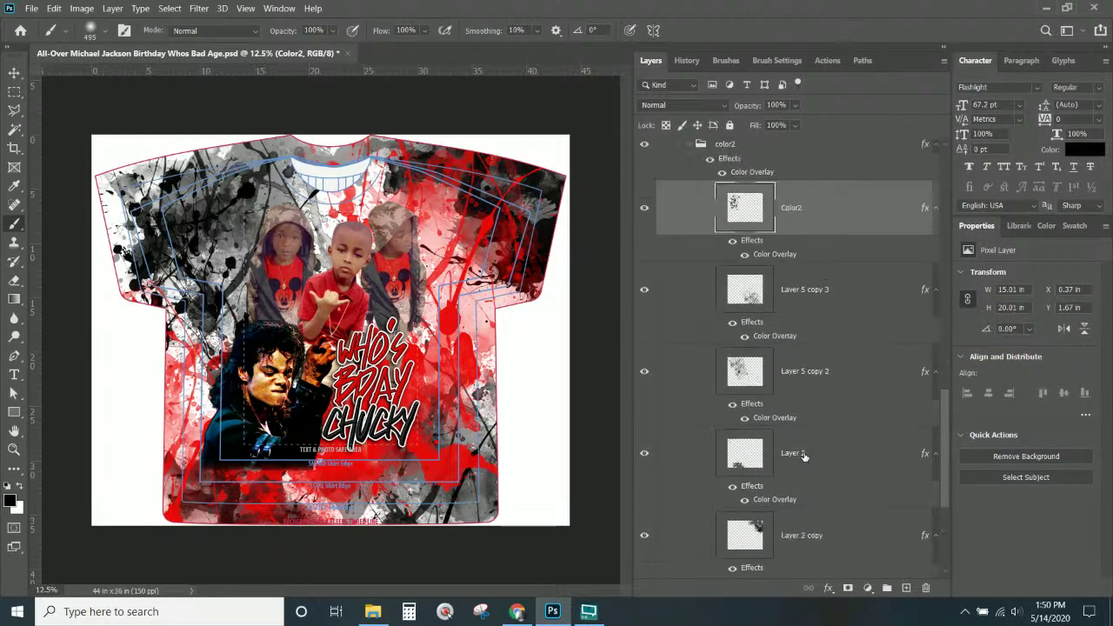
shift+click(809, 436)
right_click(809, 431)
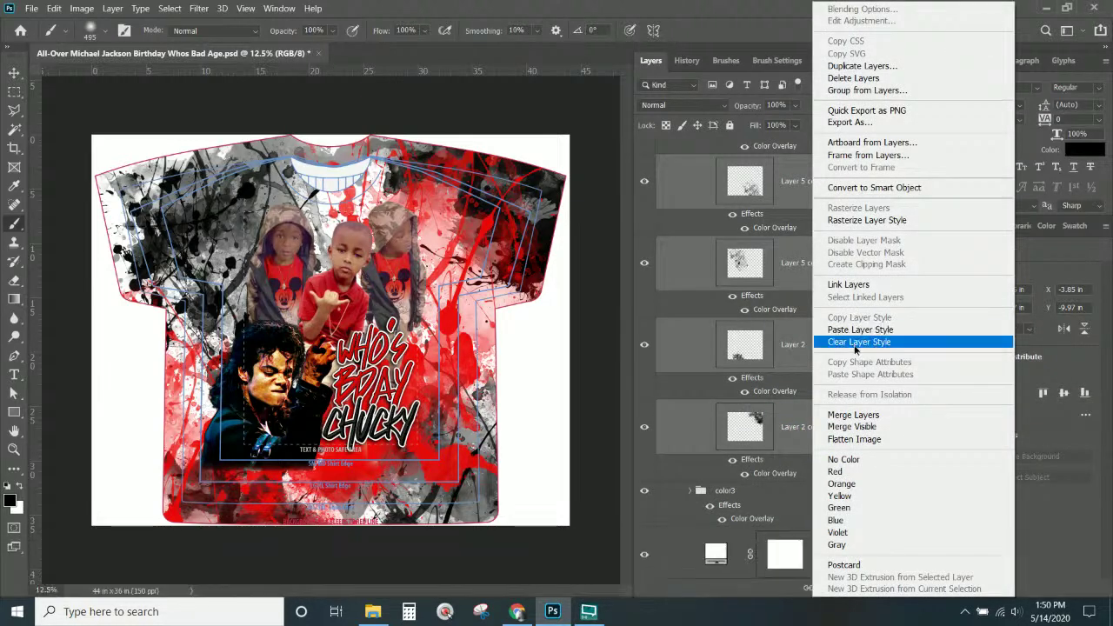
click(855, 341)
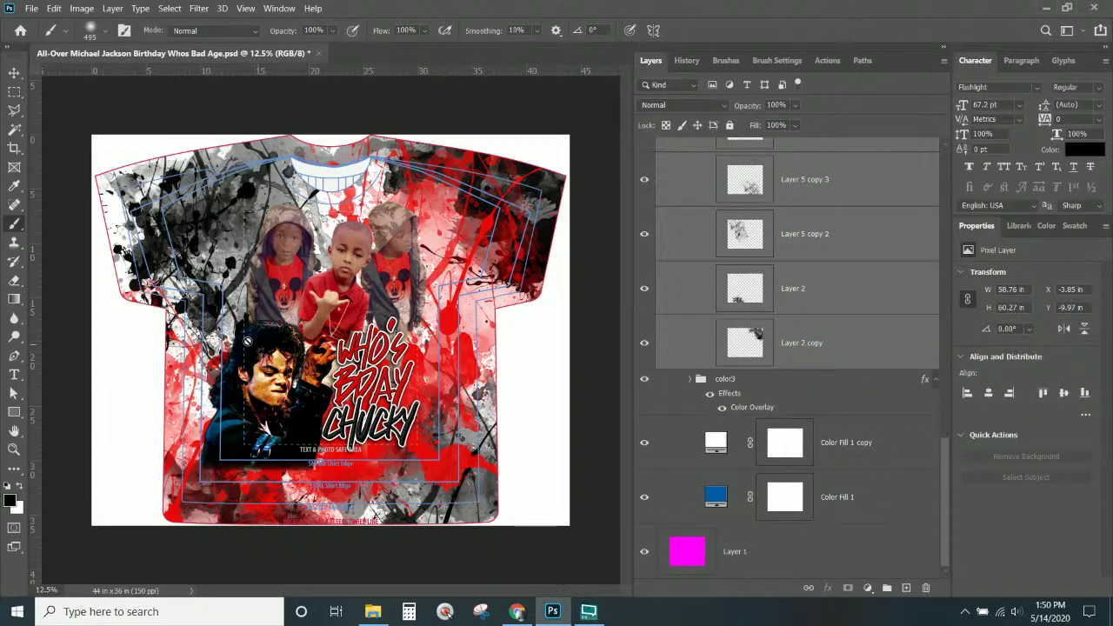
scroll(786, 297, up, 3)
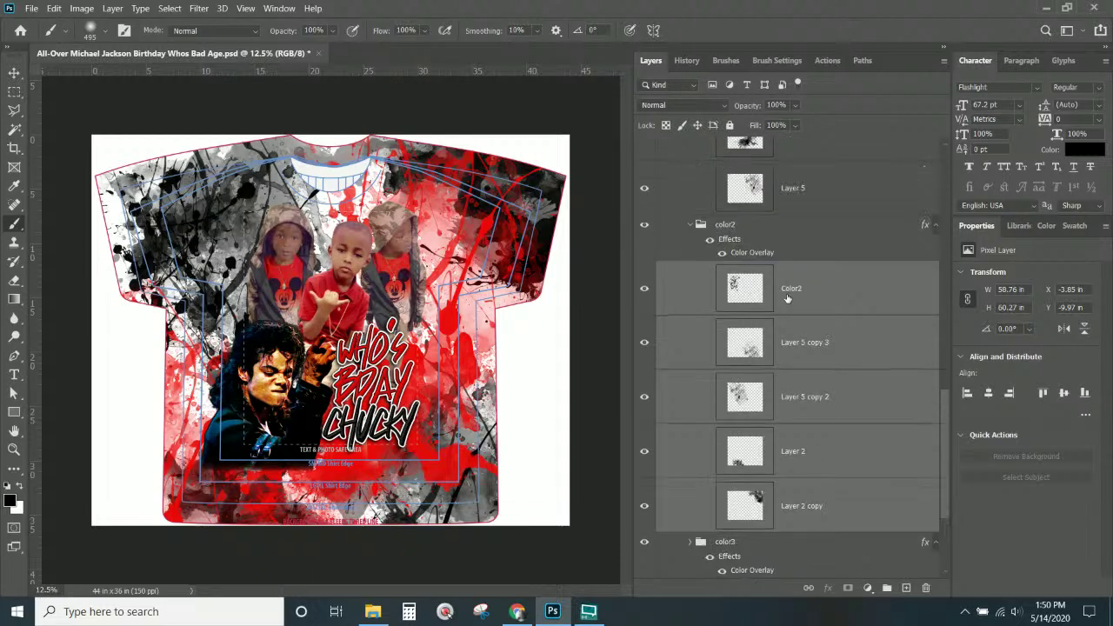
click(687, 226)
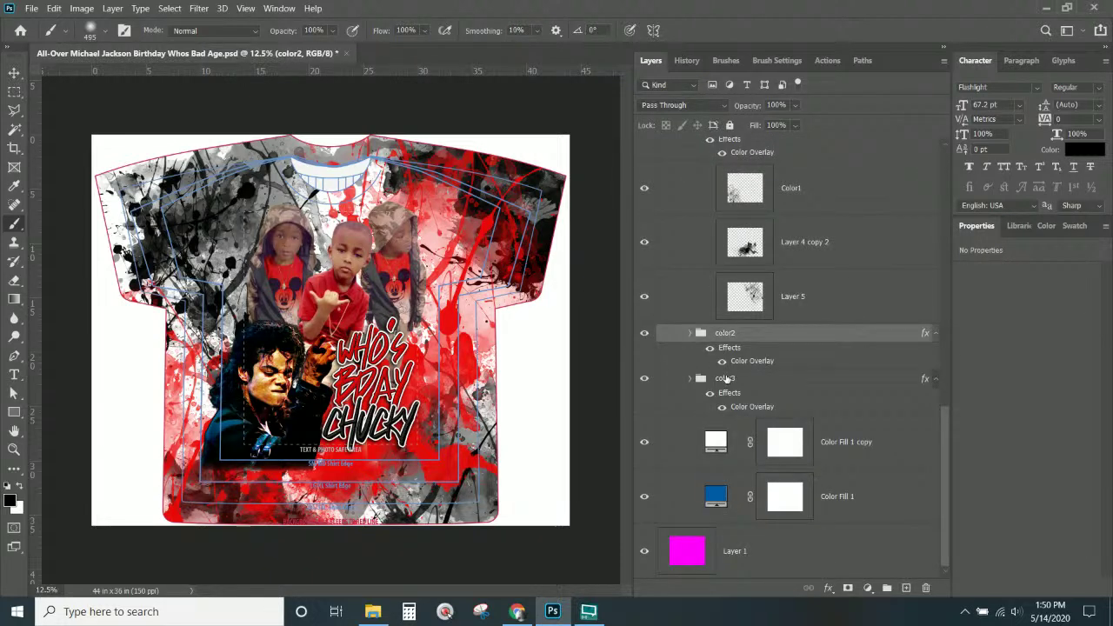
- Clear the layer styles from Layer 4 copy and Layer 4 inside the color3 group
click(772, 383)
scroll(939, 383, up, 7)
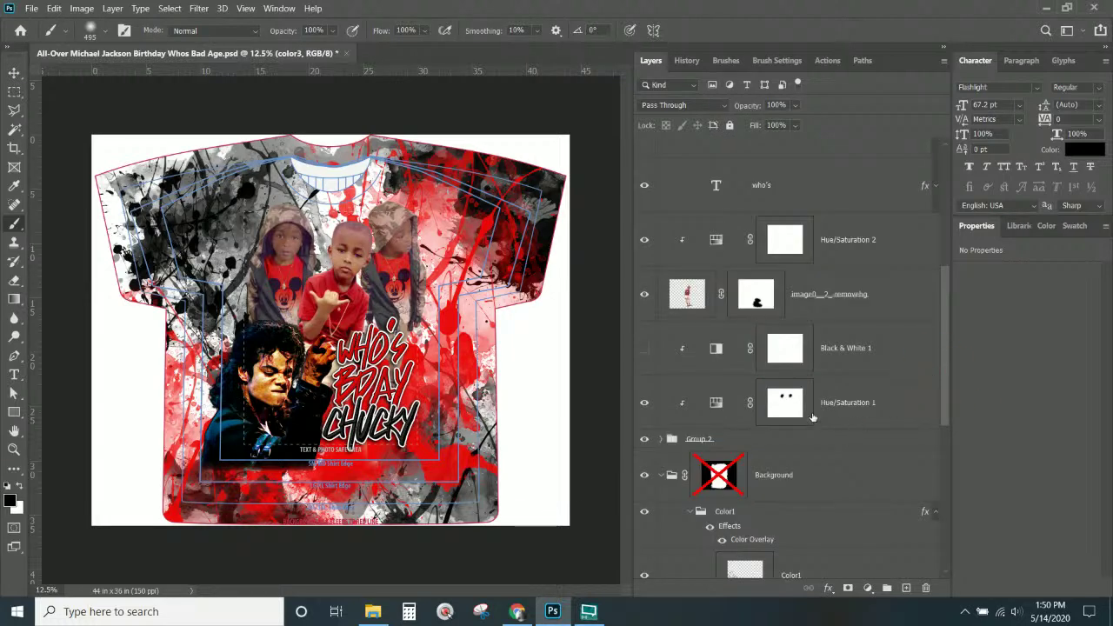
scroll(785, 435, down, 7)
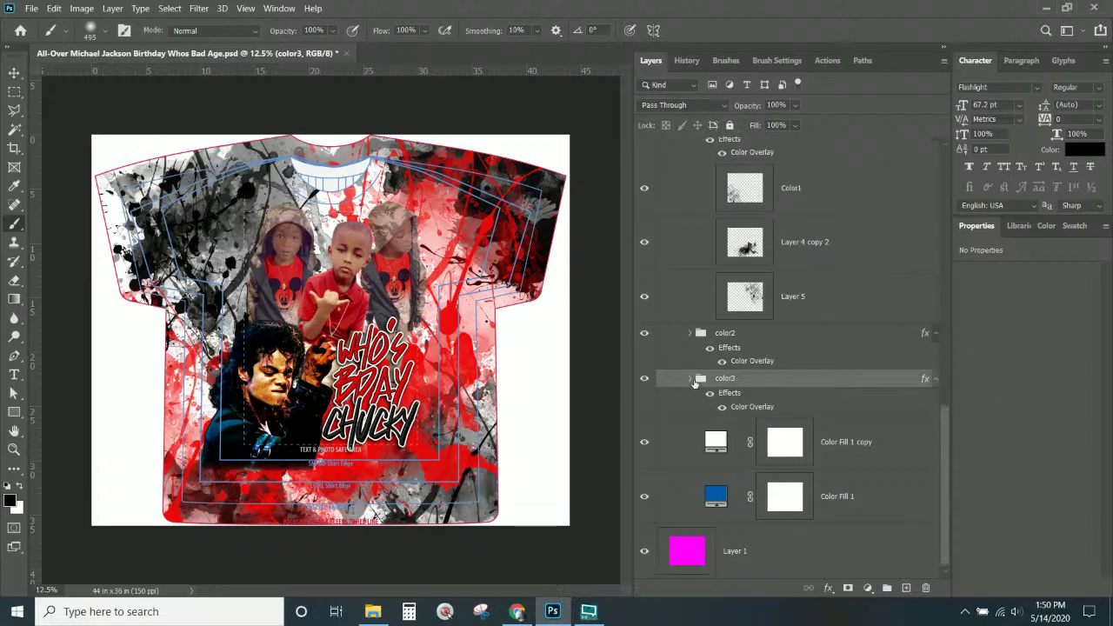
click(689, 380)
scroll(808, 348, down, 2)
click(808, 345)
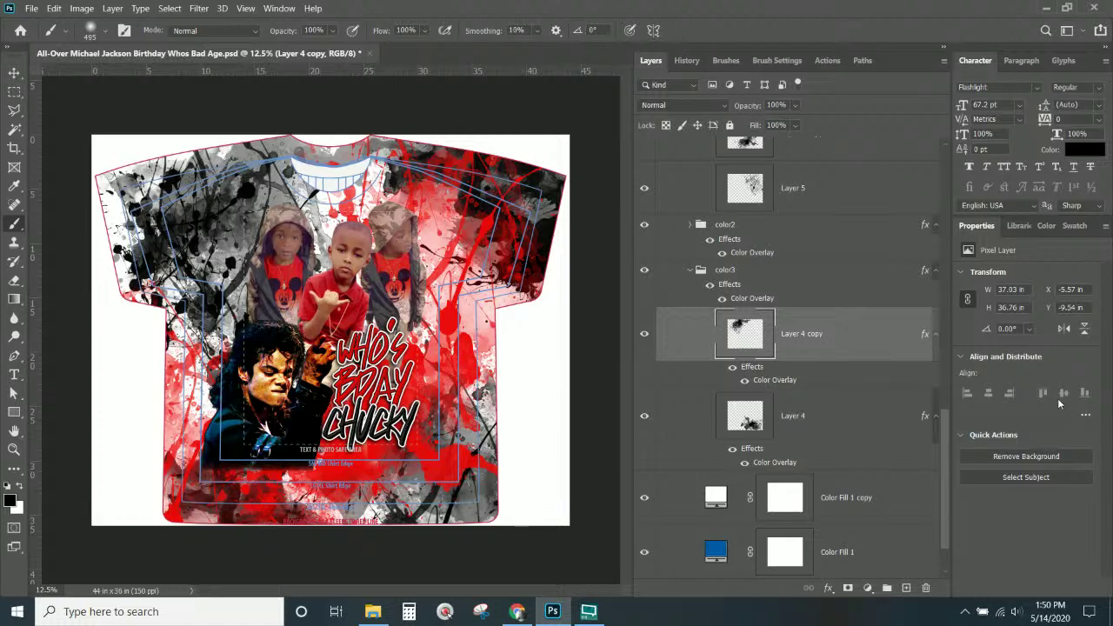
shift+click(835, 415)
right_click(838, 415)
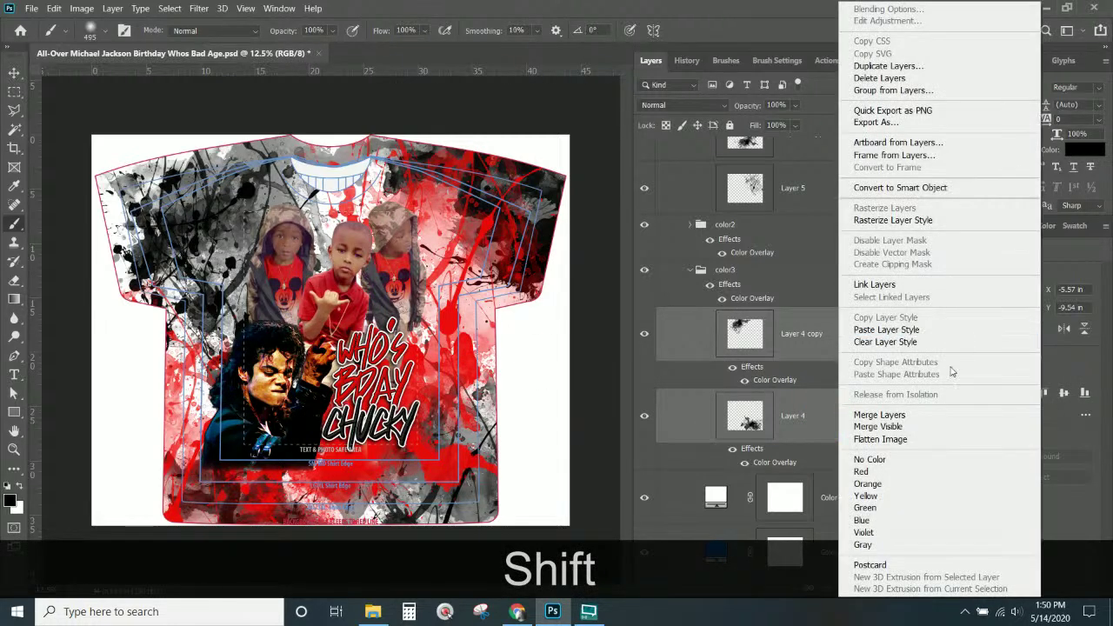
click(873, 341)
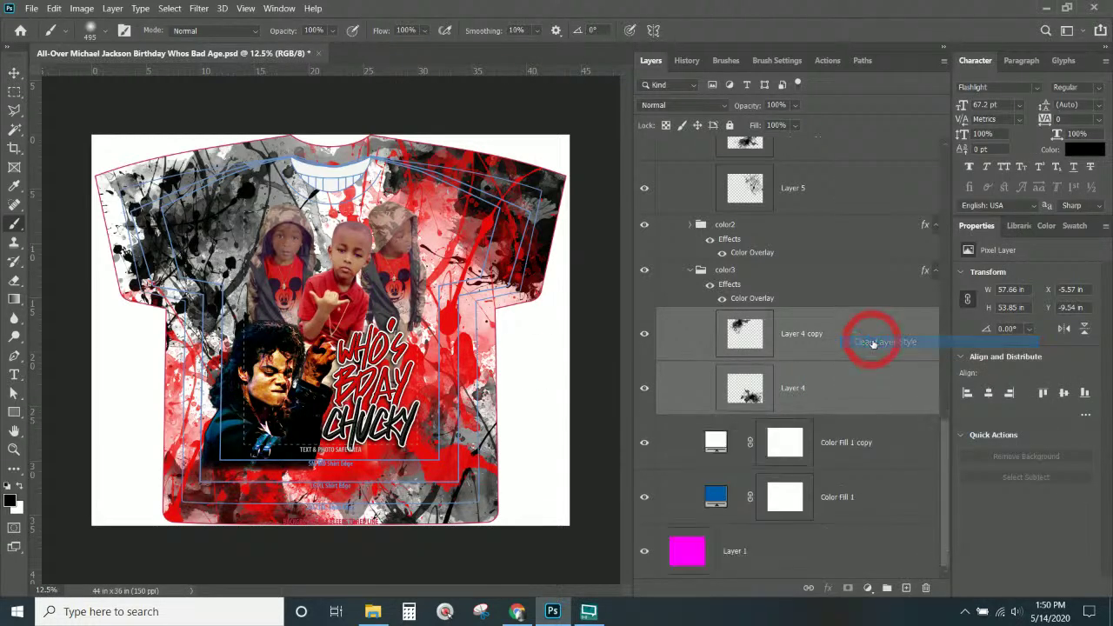
- Check which splatter Layer 4 in the color3 group contributes by hiding and showing it
click(805, 345)
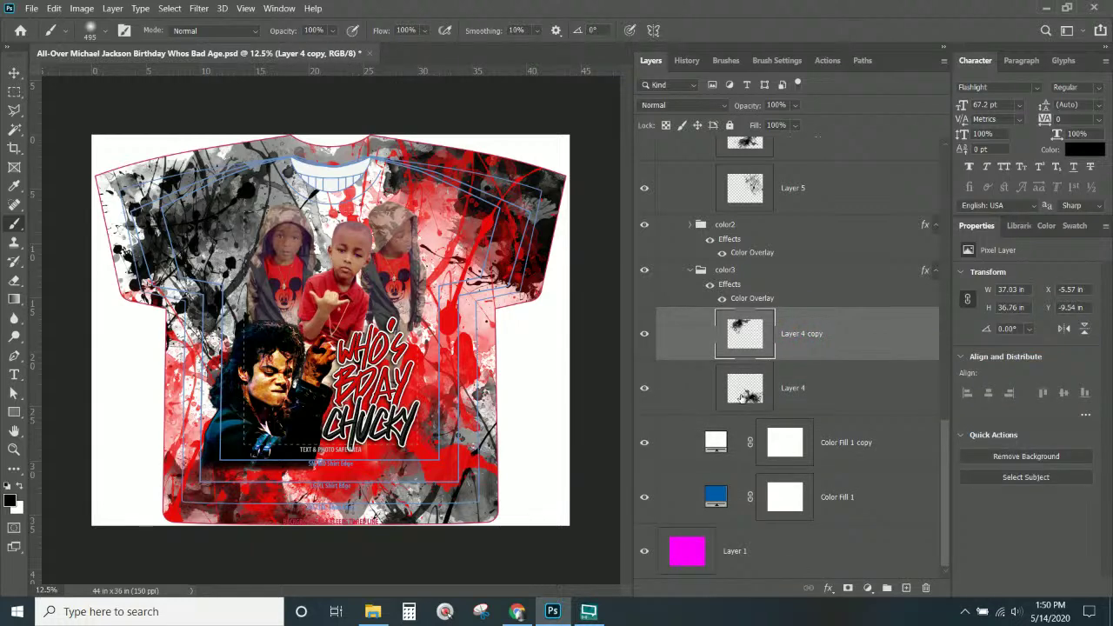
click(684, 395)
click(644, 392)
click(644, 392)
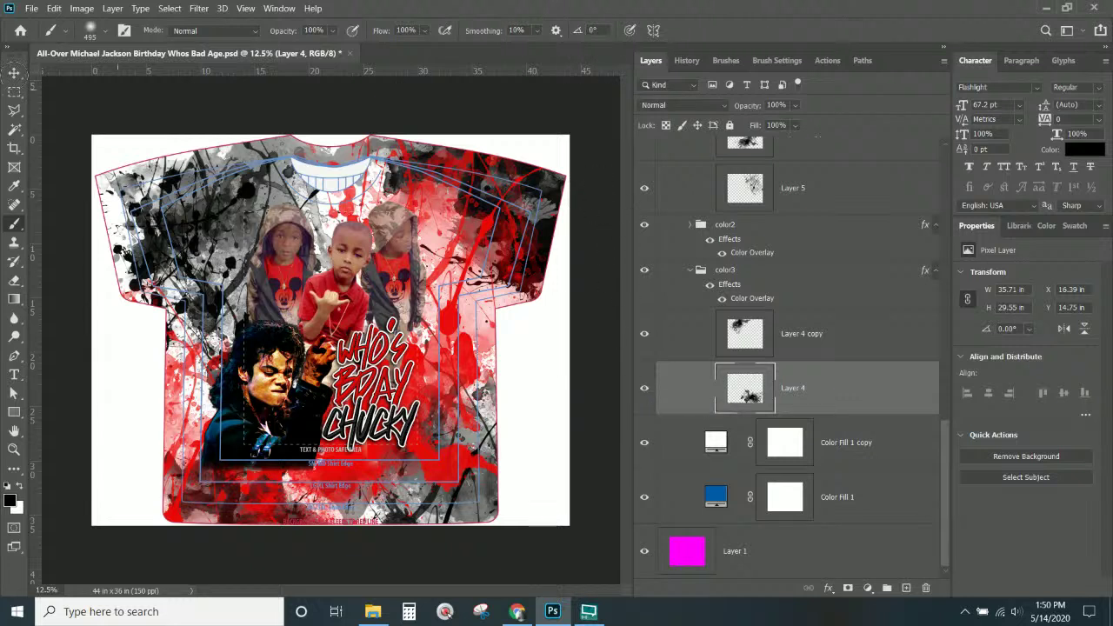
- Pick the dark splatter on the right-hand sleeve, Layer 2 copy, and duplicate it to just above Layer 6
click(12, 74)
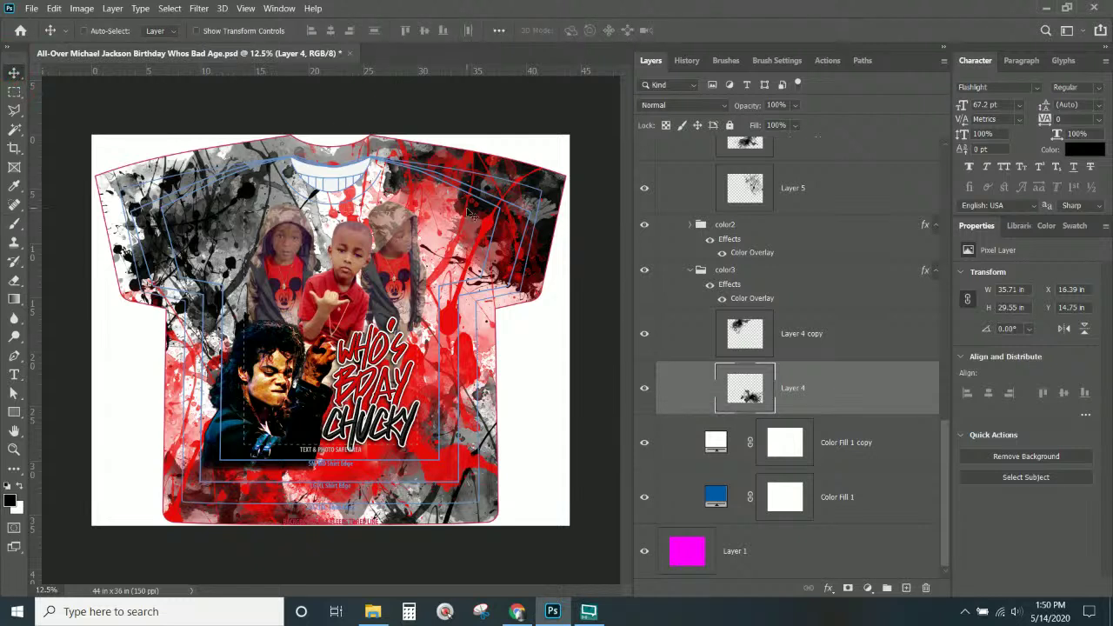
right_click(553, 198)
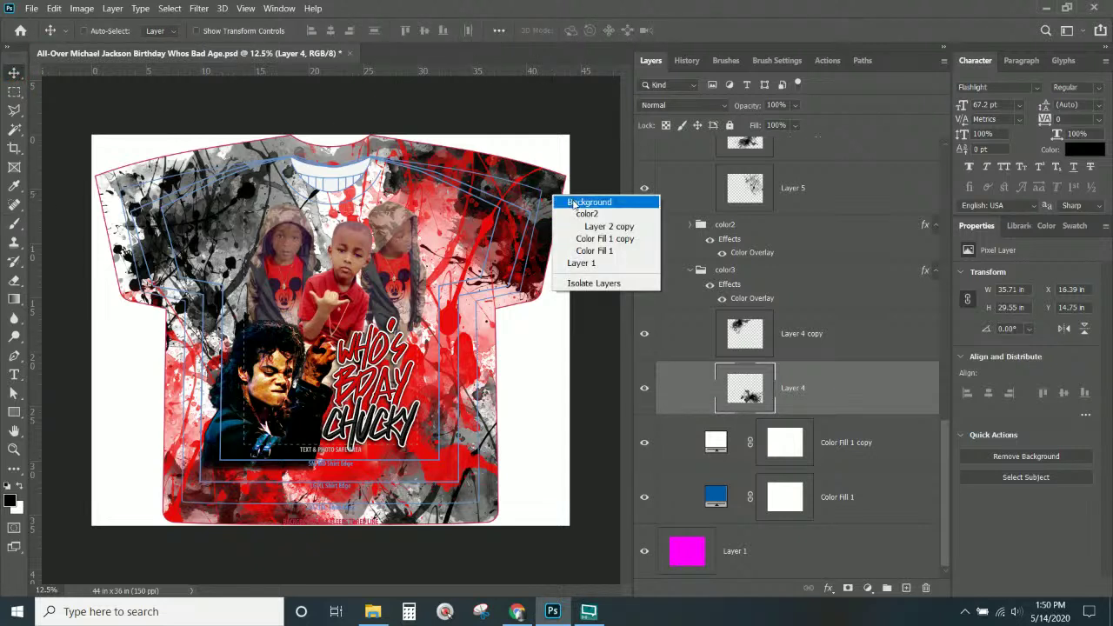
click(584, 216)
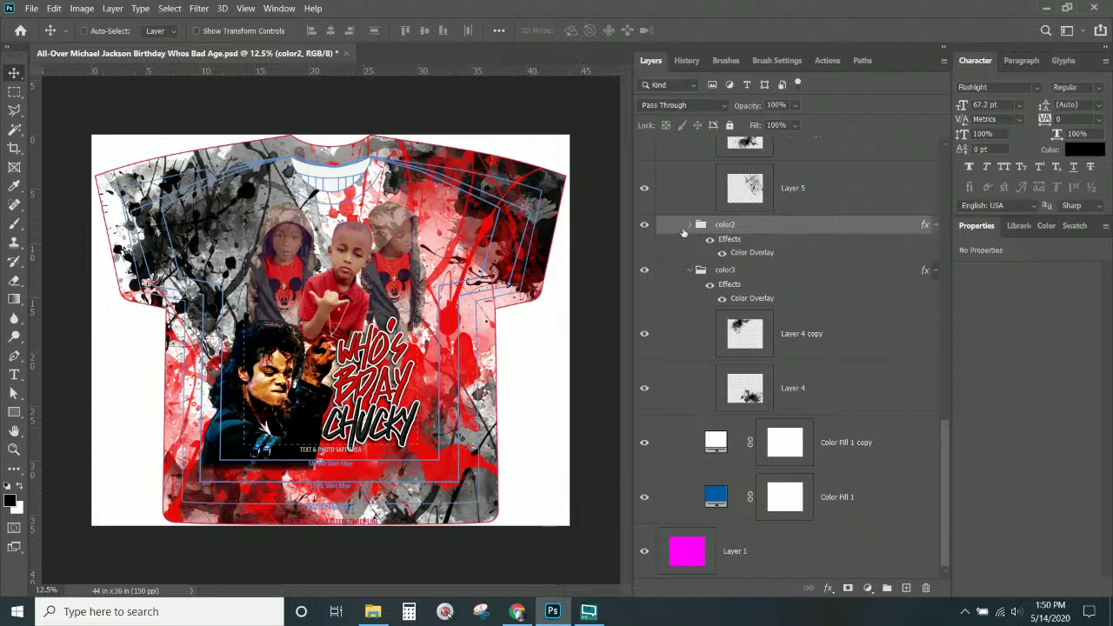
right_click(564, 200)
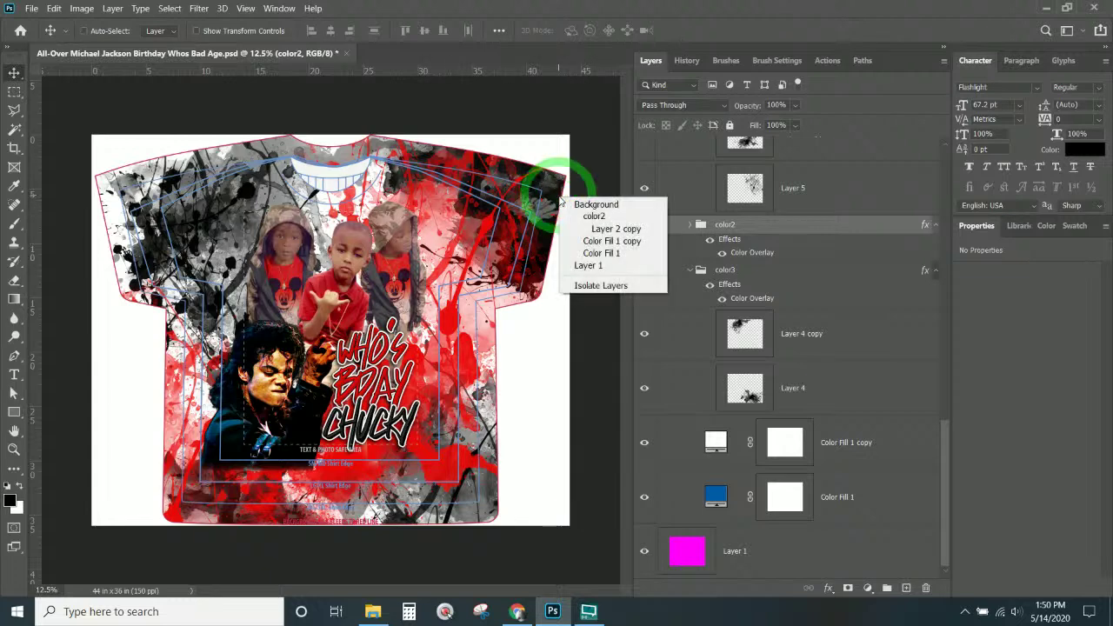
click(589, 229)
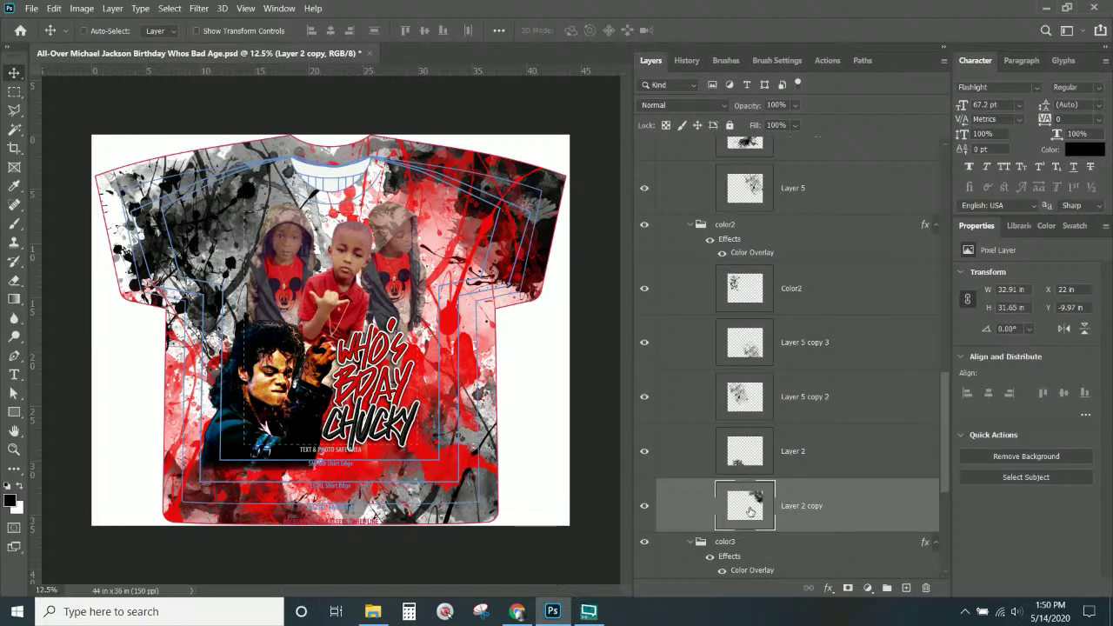
drag(798, 516, 738, 208)
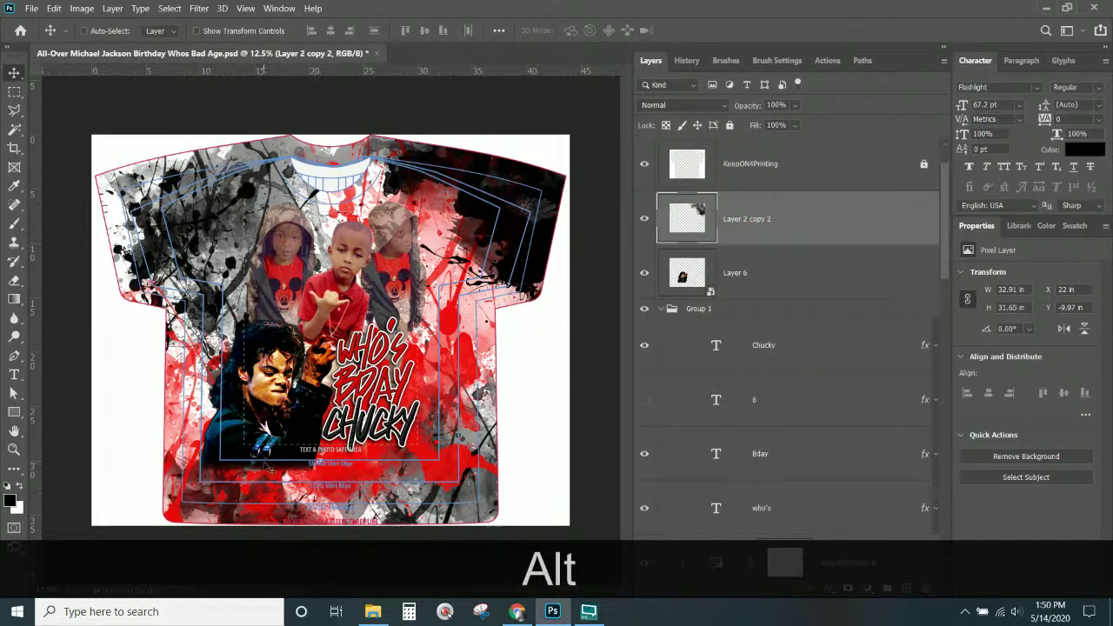
- Move the splatter copy to the shirt's lower left over Michael Jackson's jacket and scale it to about 48%
drag(545, 191, 241, 458)
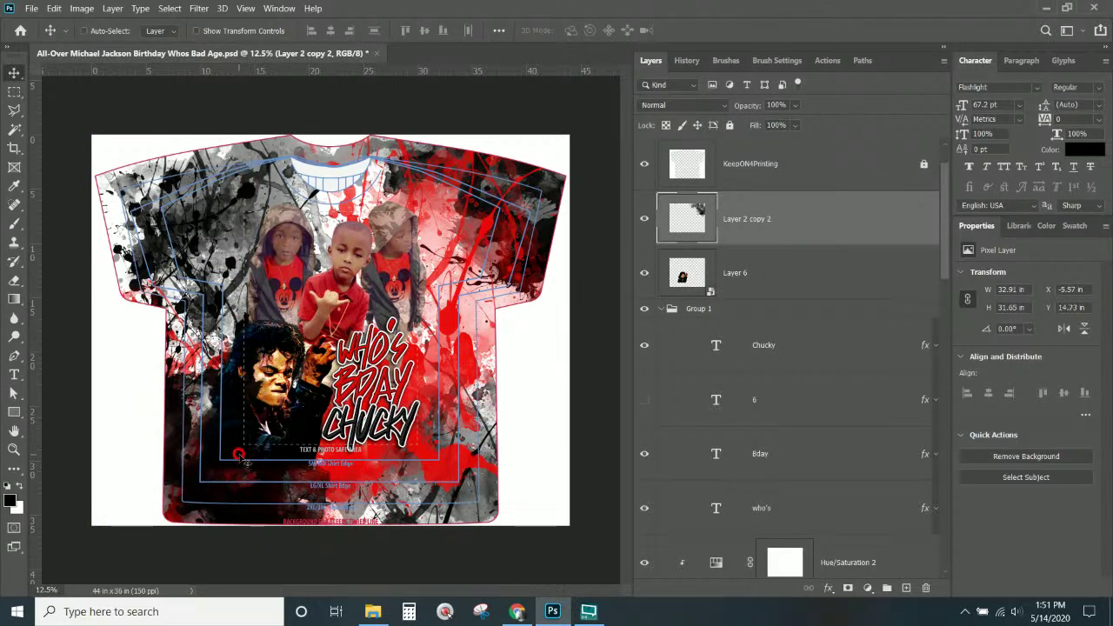
key(ctrl+t)
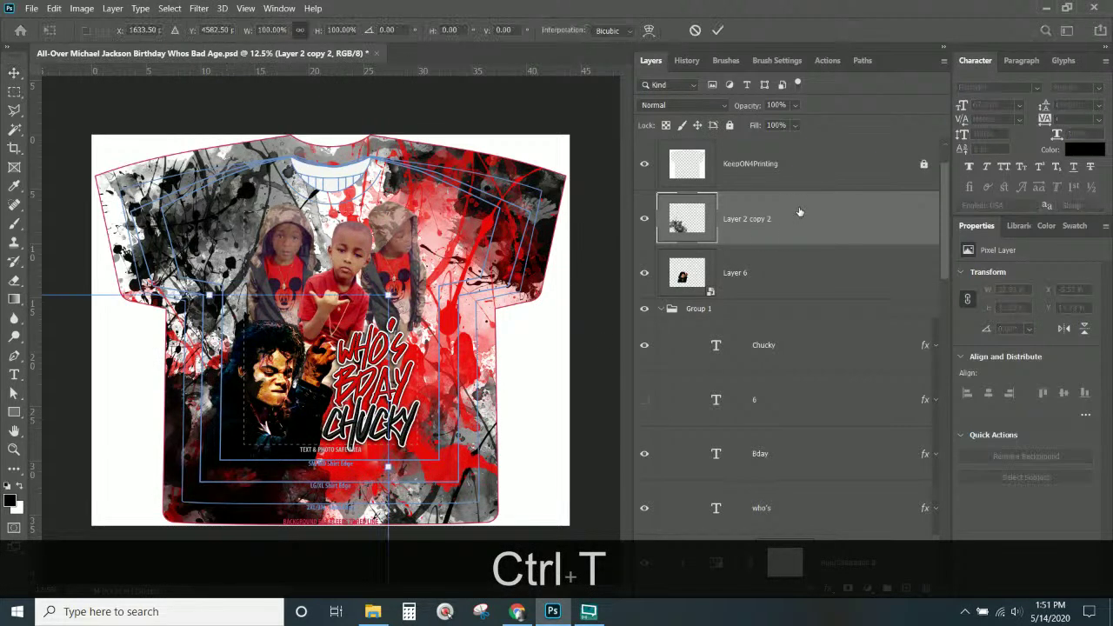
drag(388, 296, 357, 370)
mouse_move(294, 486)
mouse_down()
mouse_move(303, 496)
mouse_move(341, 475)
mouse_move(312, 500)
mouse_move(329, 513)
mouse_move(301, 504)
mouse_up()
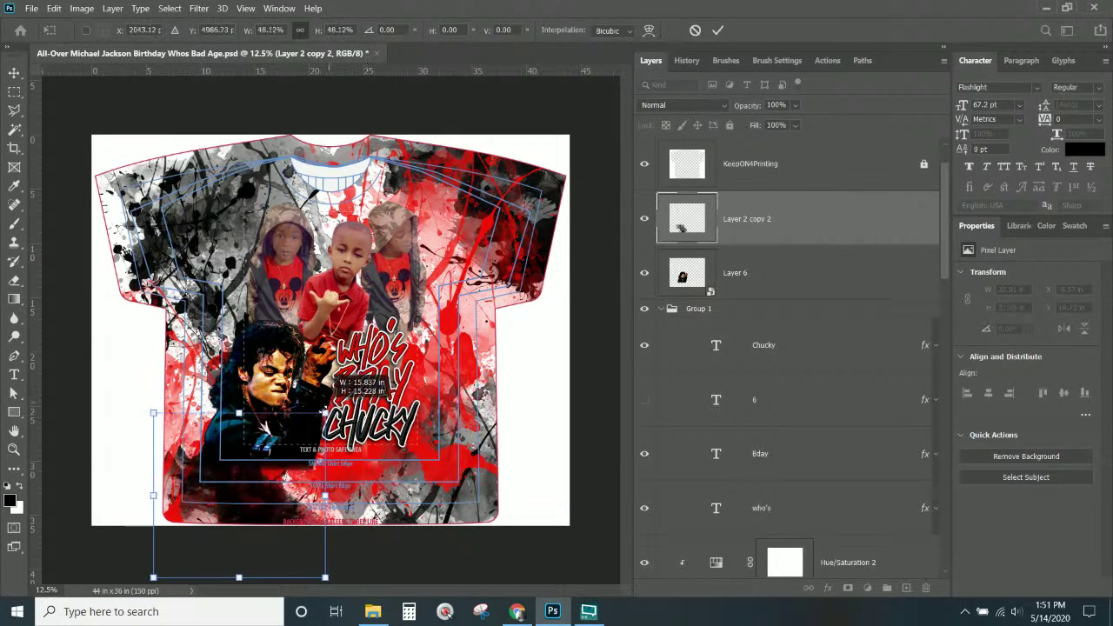
- Rotate the splatter copy about -12.4° and fit it over the lower edge of Michael Jackson's jacket, and collapse Group 1
drag(153, 577, 186, 536)
drag(318, 480, 300, 494)
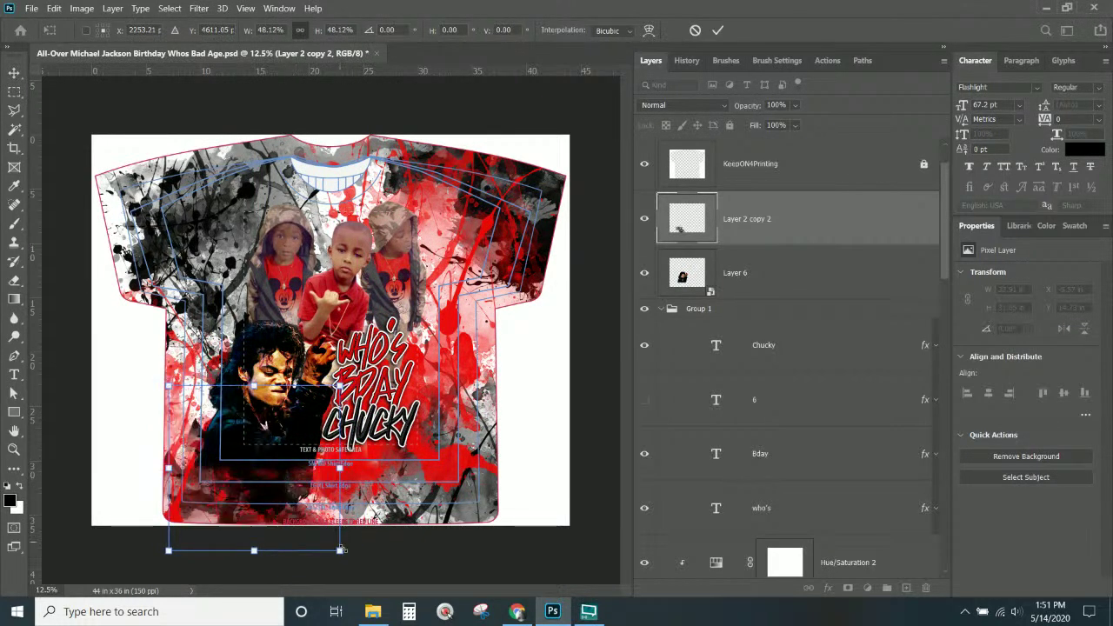
drag(351, 563, 388, 552)
drag(292, 470, 285, 454)
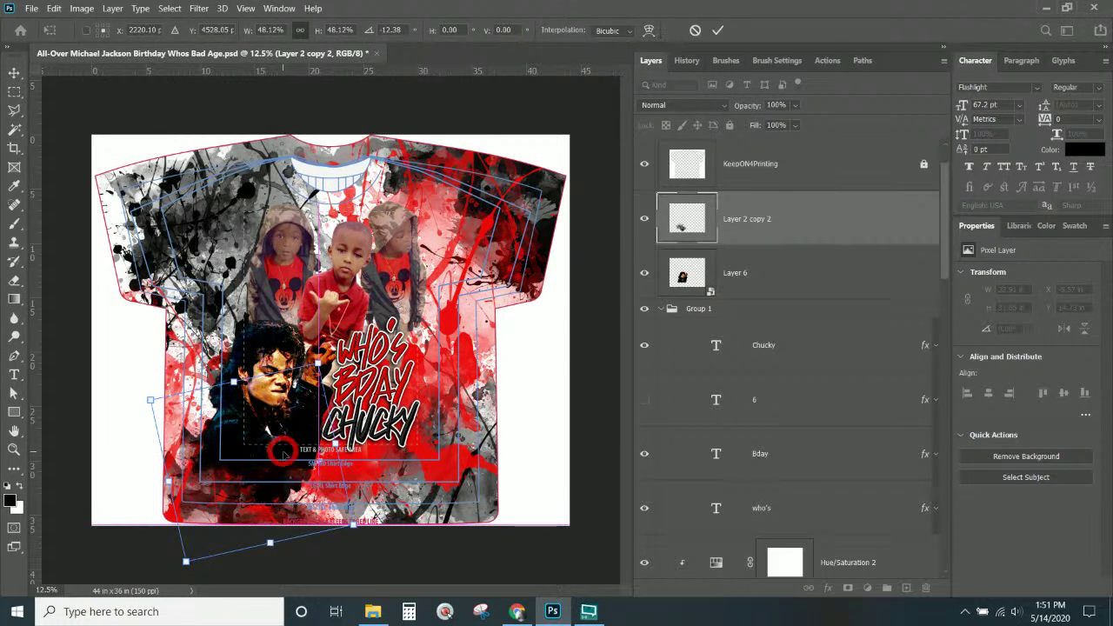
key(ctrl+KP_Add)
key(ctrl+KP_Add)
scroll(331, 304, down, 5)
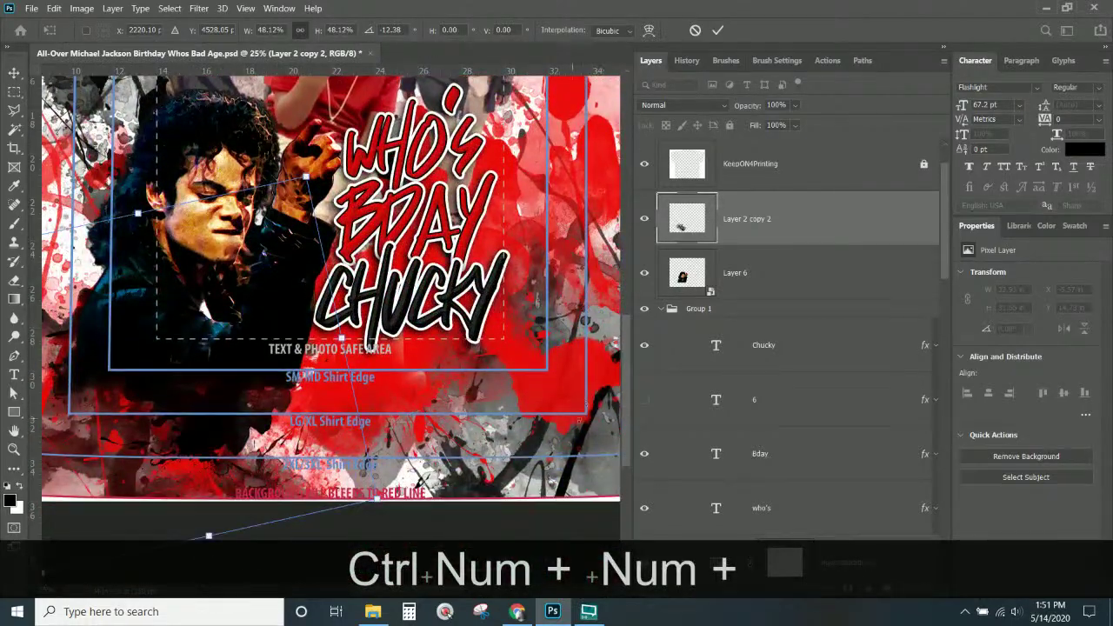
mouse_move(219, 402)
mouse_down()
mouse_move(247, 449)
mouse_move(233, 414)
mouse_up()
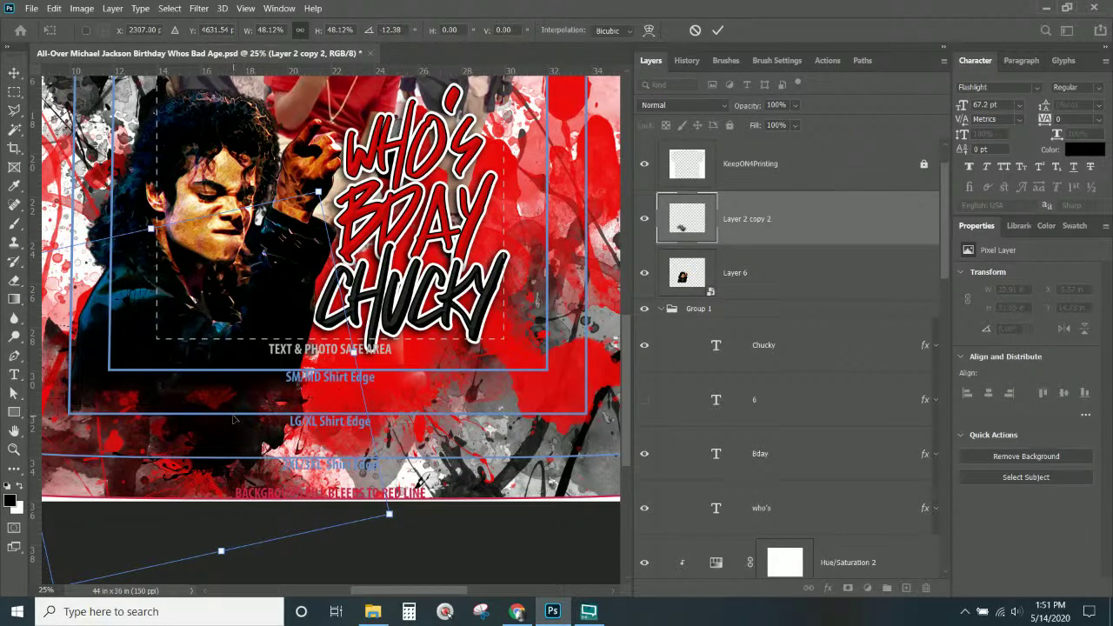
key(ctrl+KP_Subtract)
key(ctrl+KP_Subtract)
key(Return)
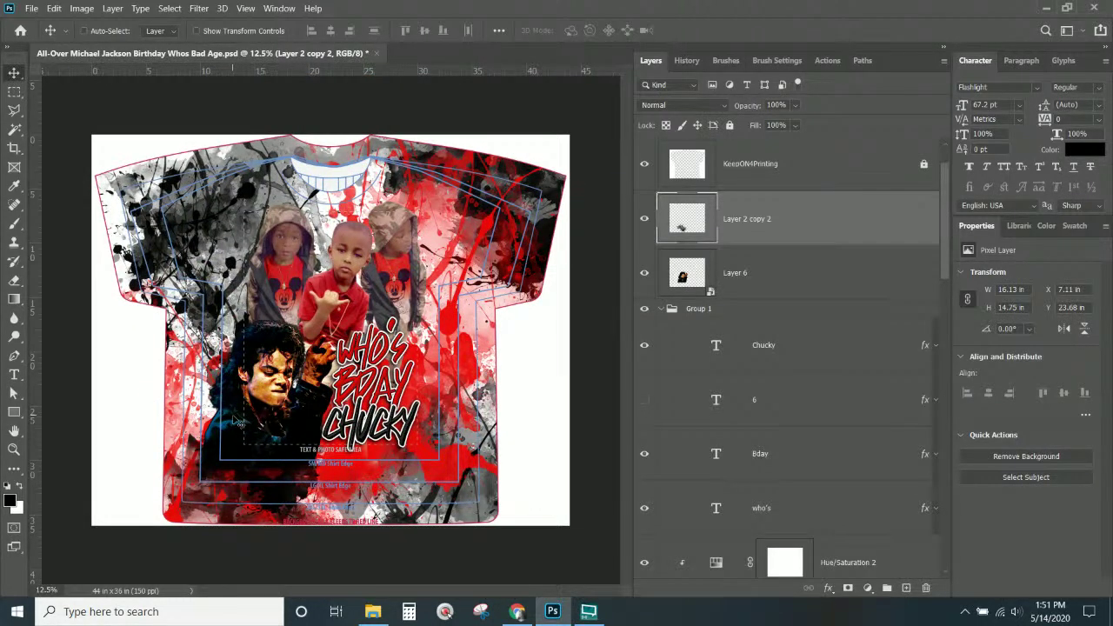
click(662, 310)
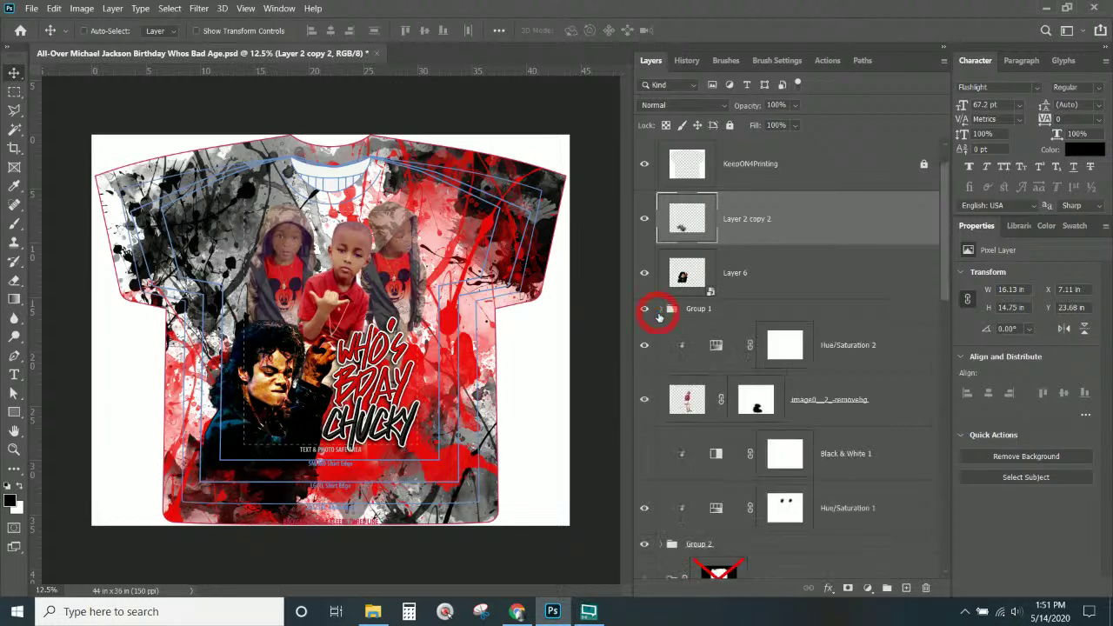
- Raise the opacity of Group 2 to 100%
scroll(698, 459, down, 3)
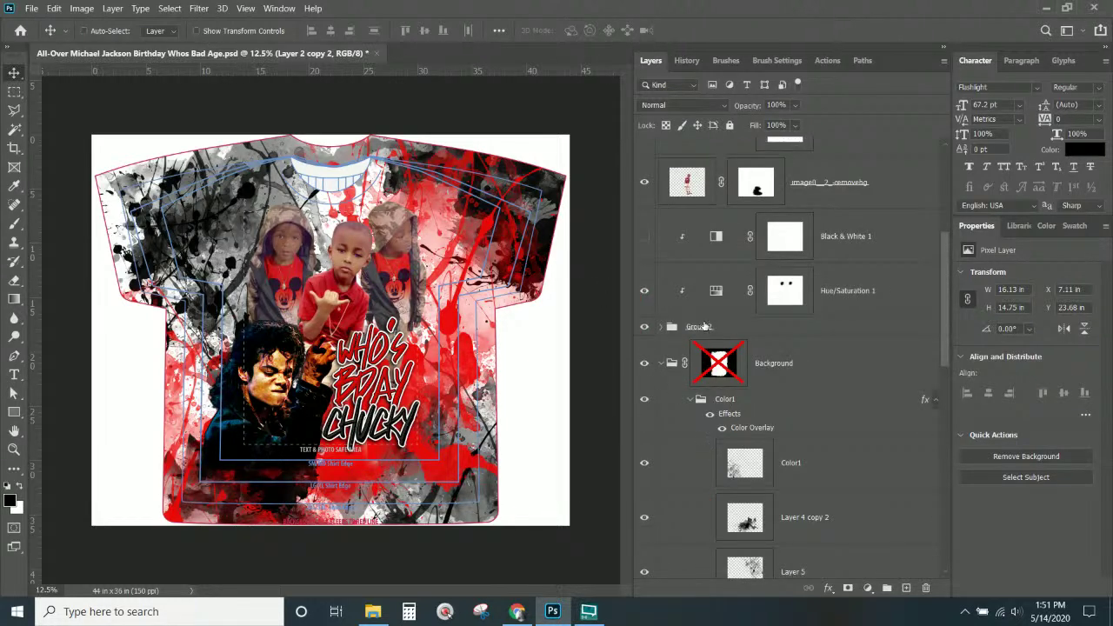
scroll(704, 326, up, 3)
click(760, 492)
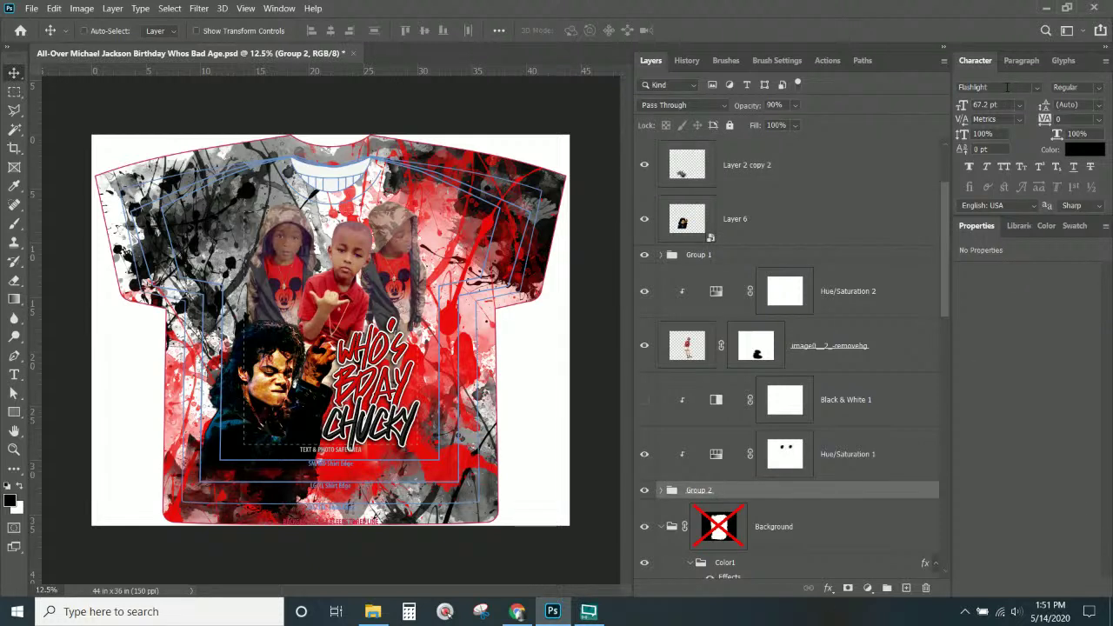
click(792, 105)
drag(808, 122, 817, 124)
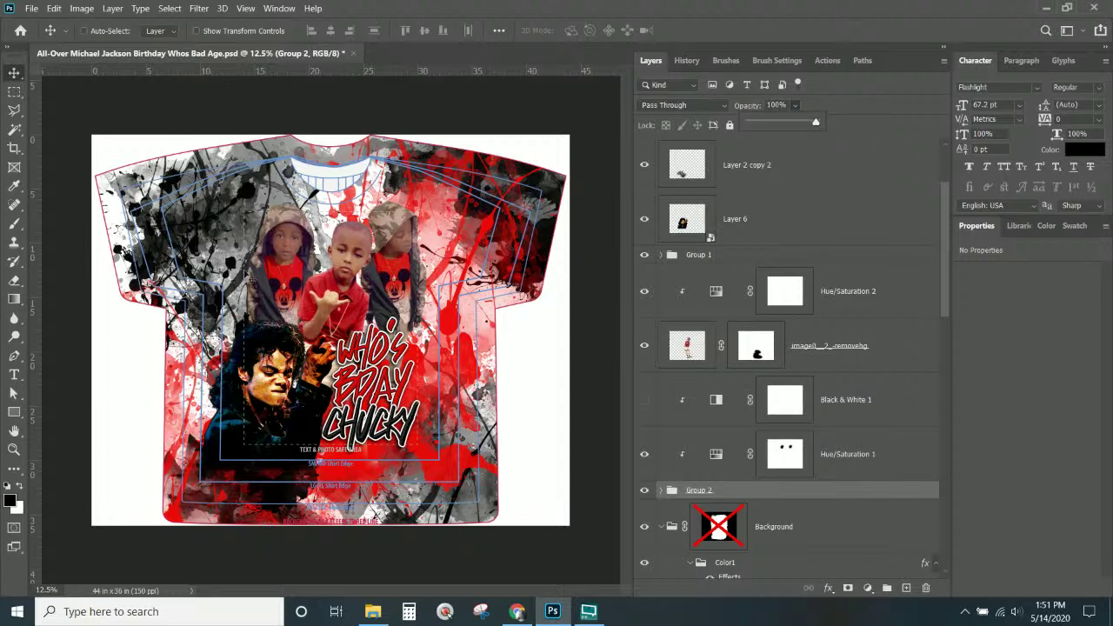
- Paint black on the Hue/Saturation 2 mask over the middle boy's face with the soft 495 px brush
key(ctrl+KP_Add)
key(ctrl+KP_Add)
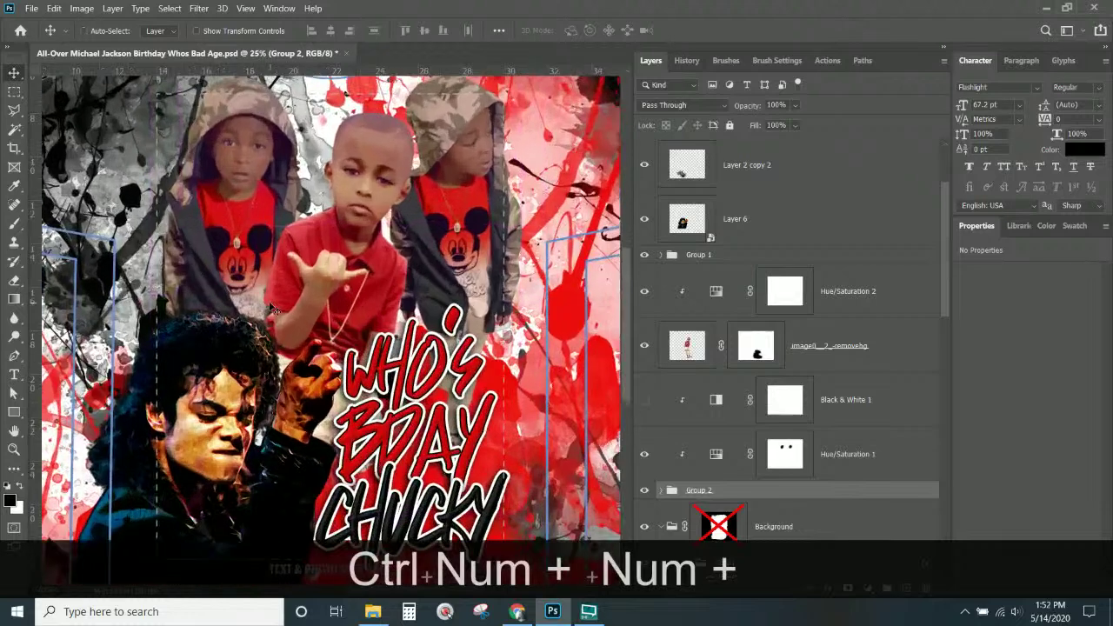
right_click(381, 152)
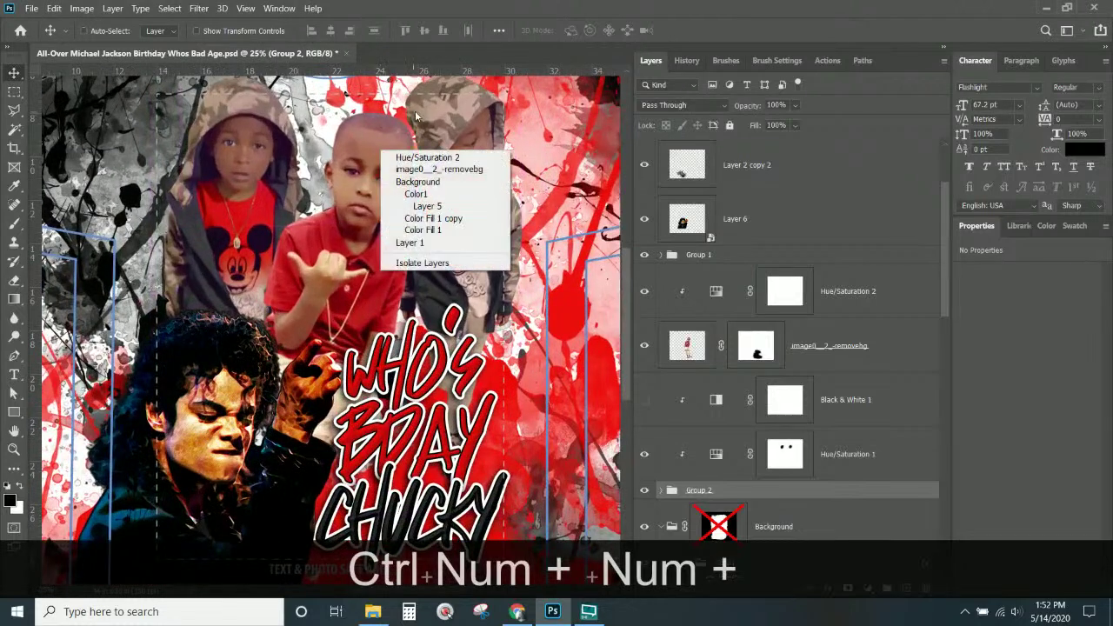
click(426, 158)
click(796, 297)
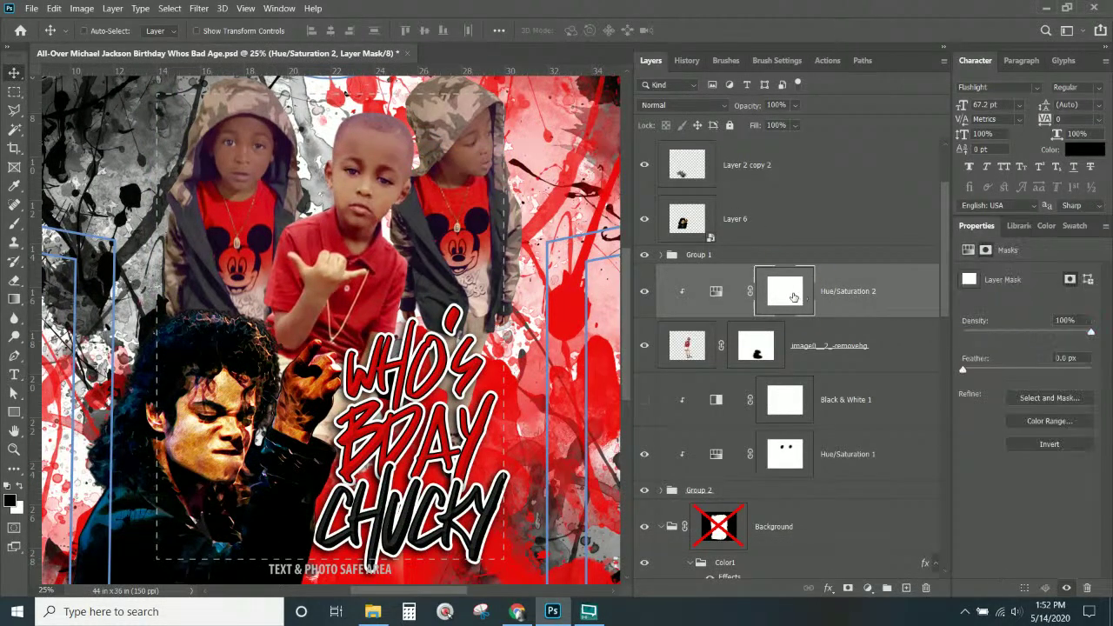
click(14, 222)
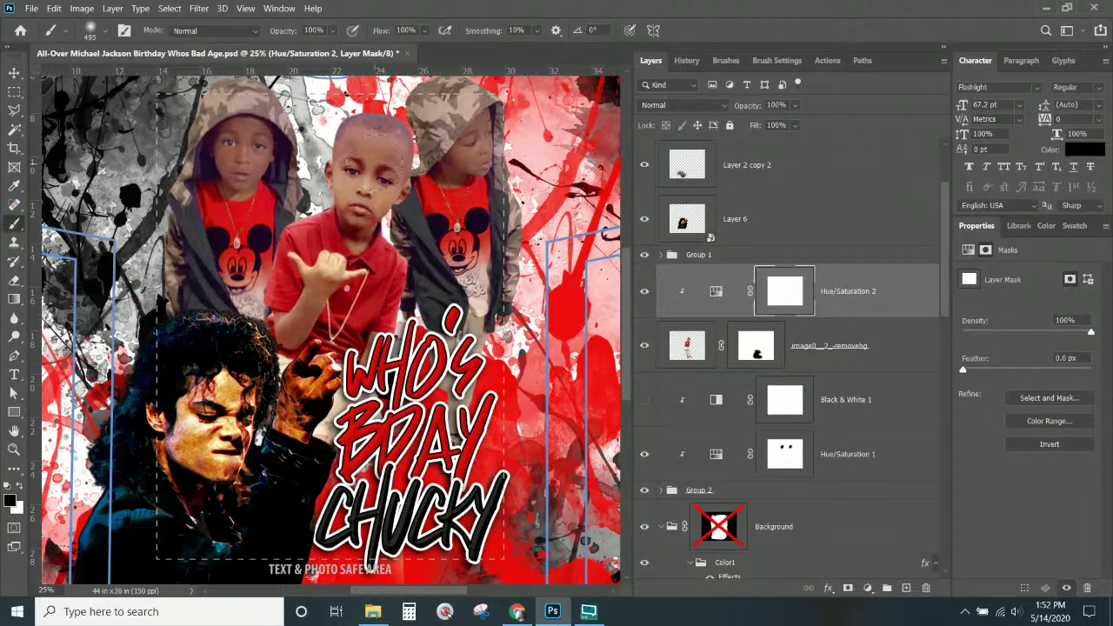
mouse_move(366, 196)
mouse_down()
mouse_move(382, 204)
mouse_move(343, 192)
mouse_move(365, 217)
mouse_move(356, 209)
mouse_up()
- Reduce the brush to 133 px and paint the middle boy's hand and forearm out of the Hue/Saturation 2 mask
right_click(337, 270)
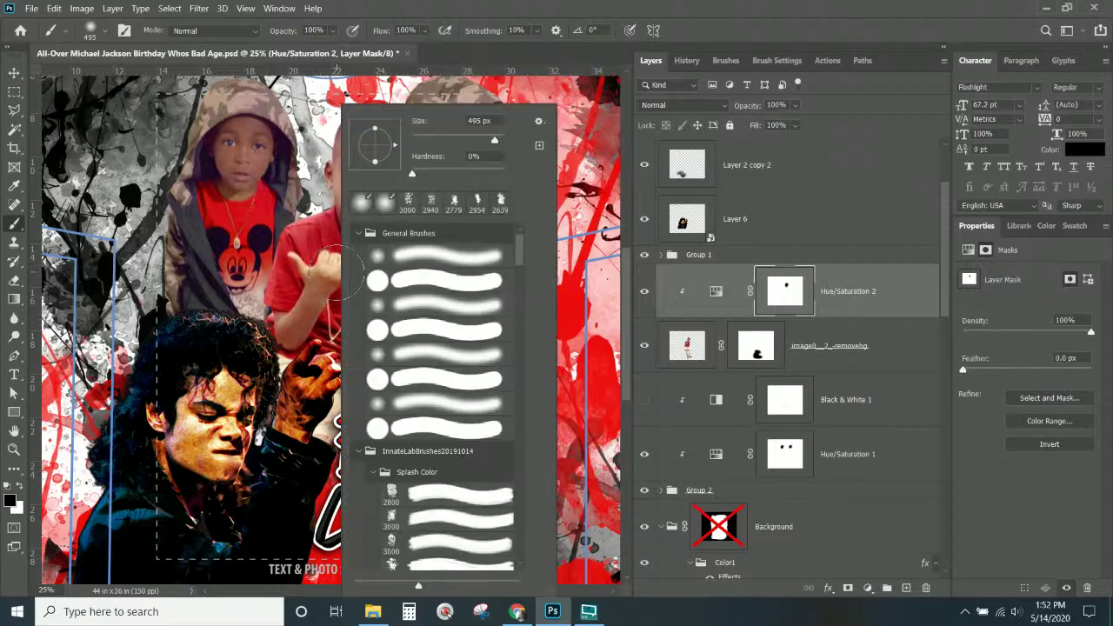
drag(478, 141, 487, 141)
click(467, 141)
key(Return)
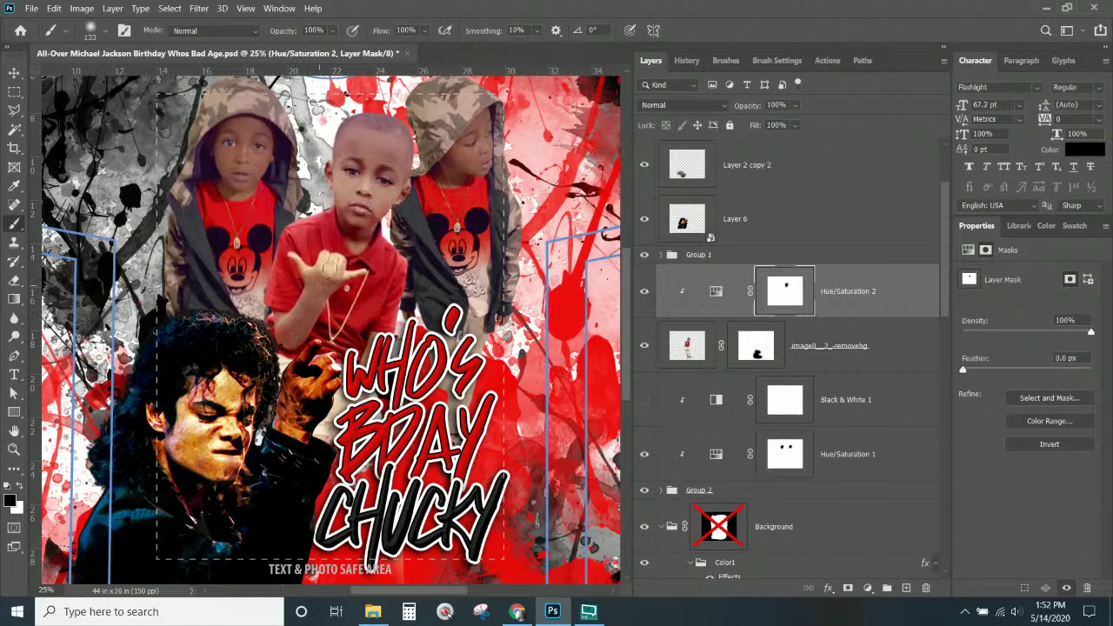
click(332, 277)
key(ctrl+KP_Subtract)
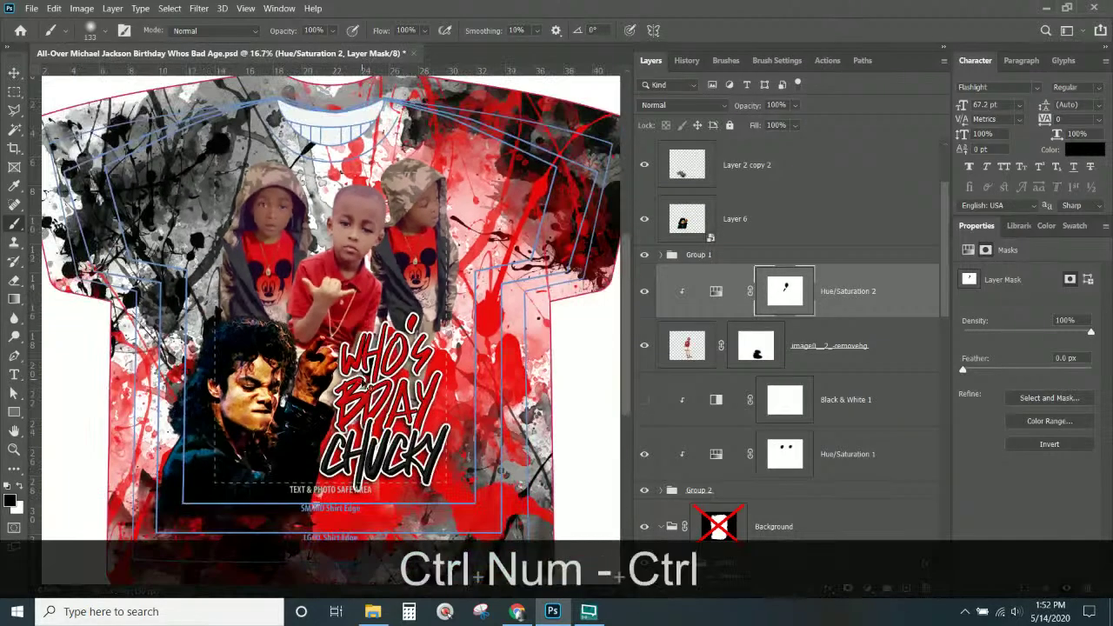
key(ctrl+KP_Subtract)
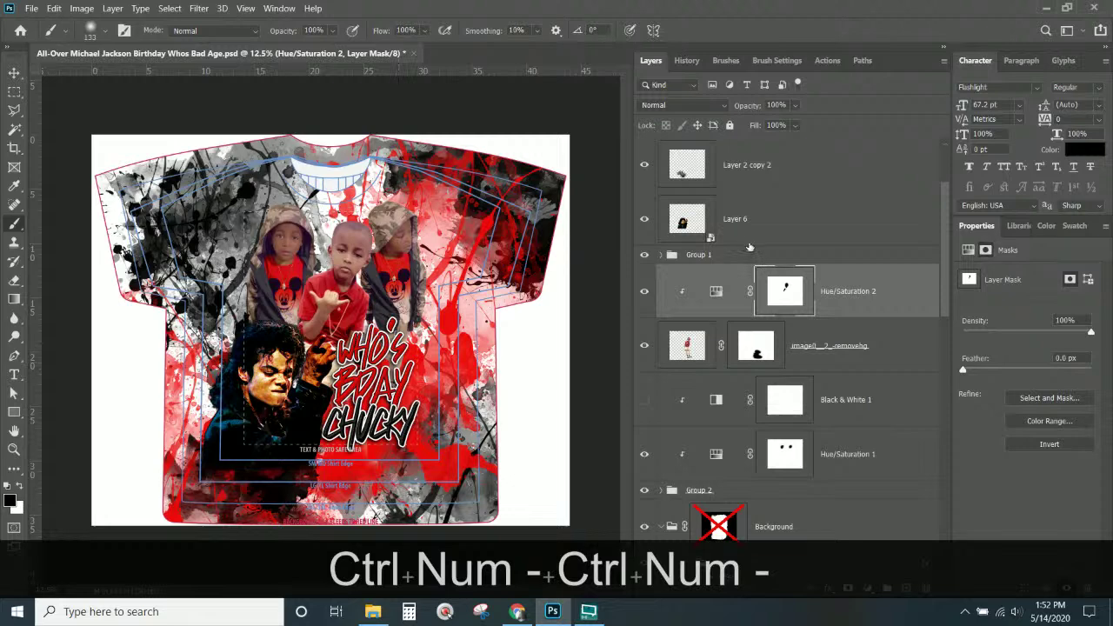
- Add a Black & White adjustment layer clipped to Layer 6, the Michael Jackson photo
click(757, 225)
click(112, 8)
click(179, 189)
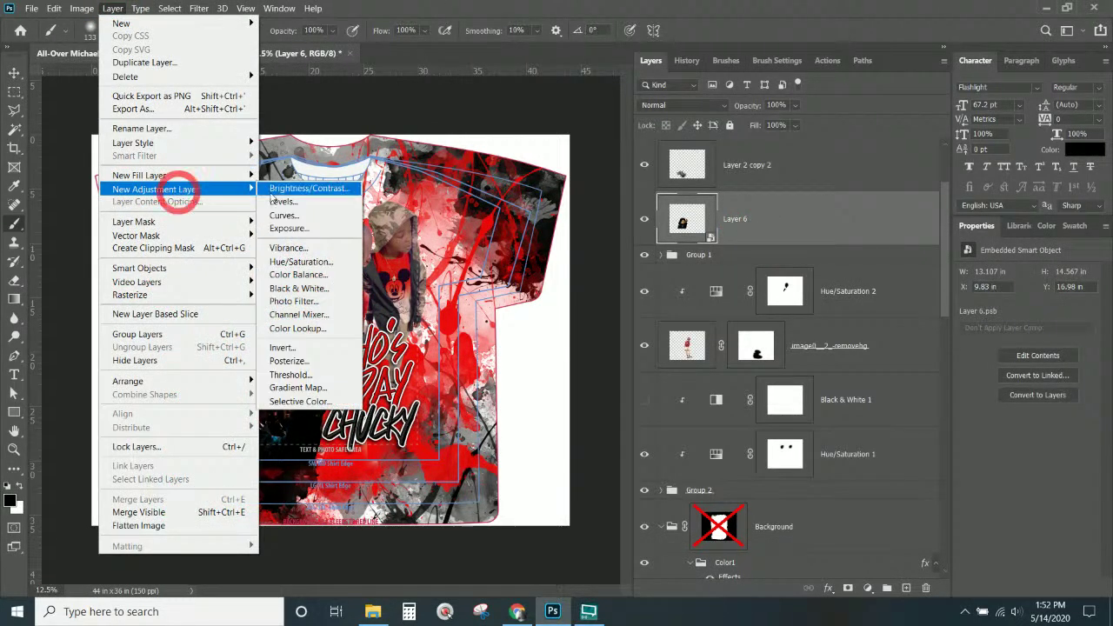
click(298, 288)
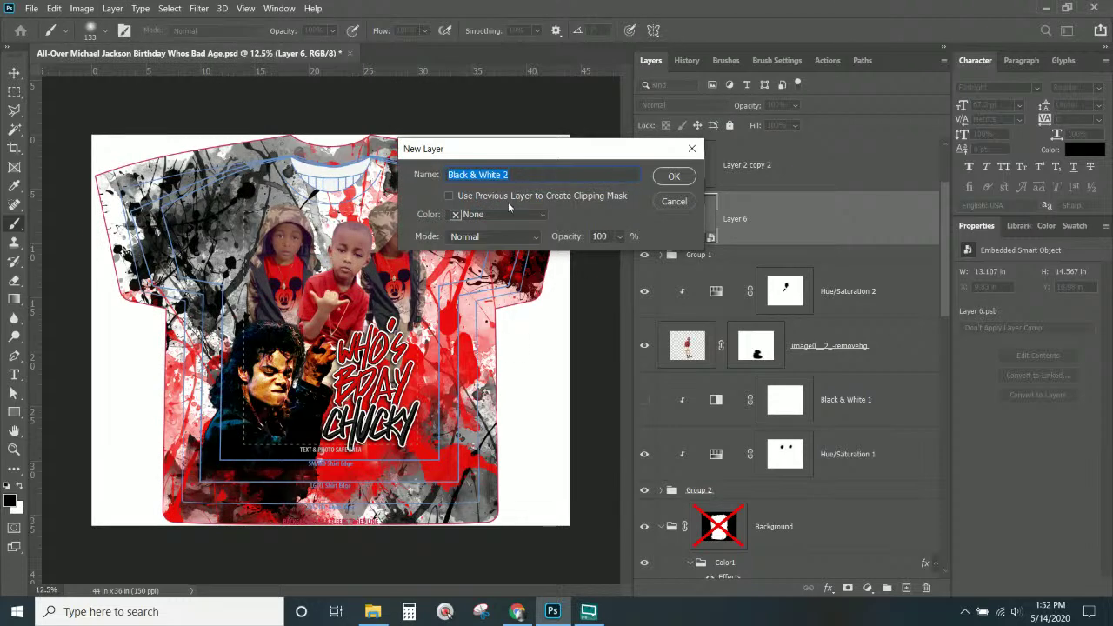
click(449, 196)
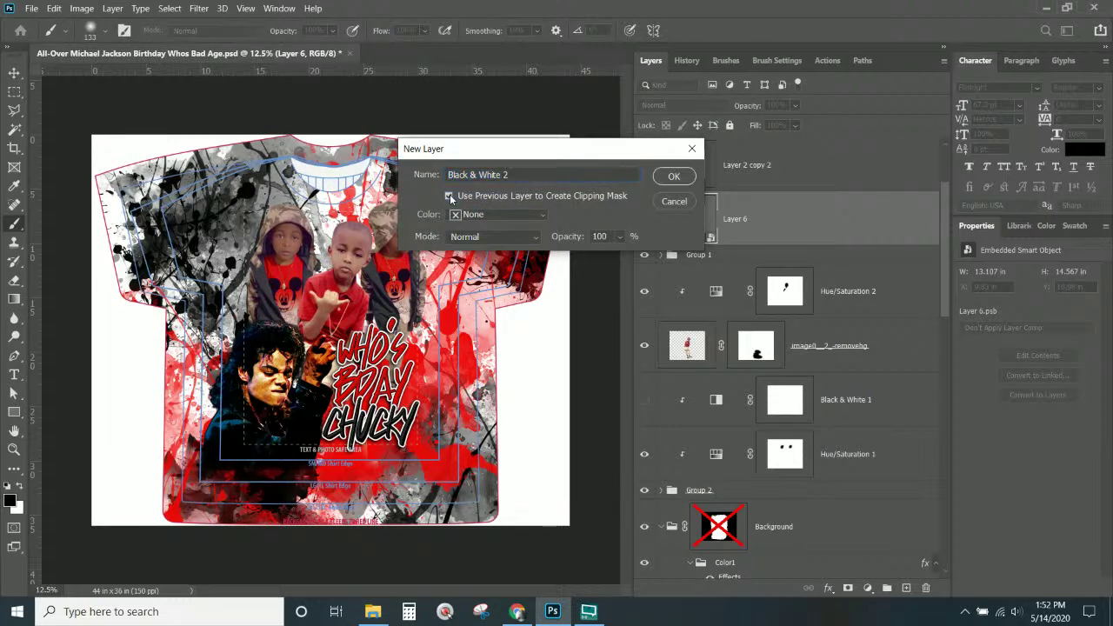
click(667, 179)
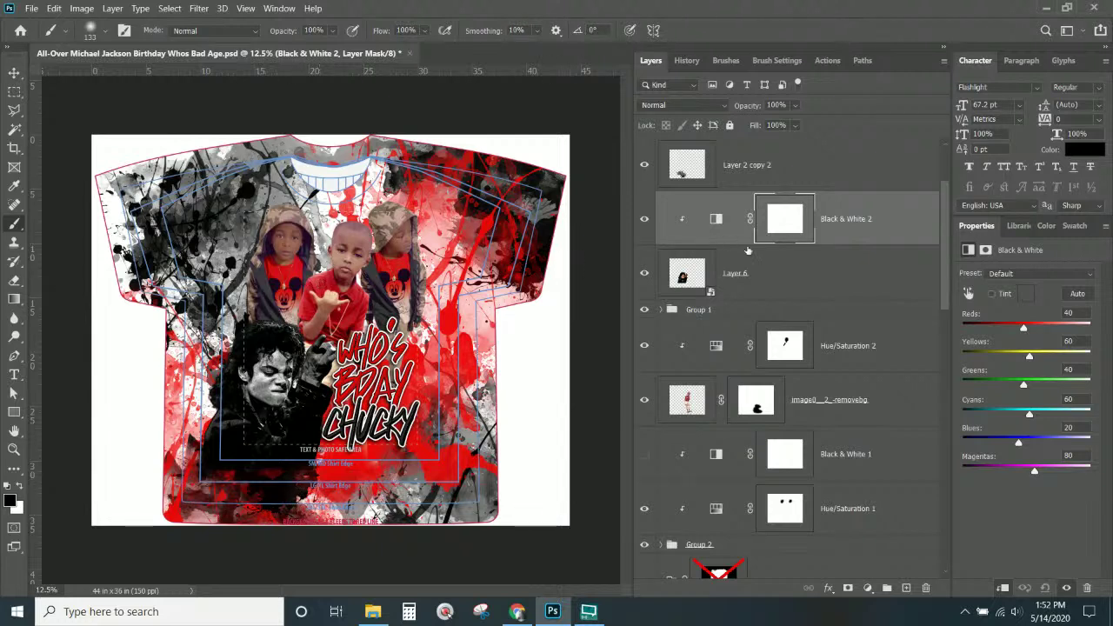
- Compare the Michael Jackson photo with and without the Black & White 2 adjustment
click(896, 229)
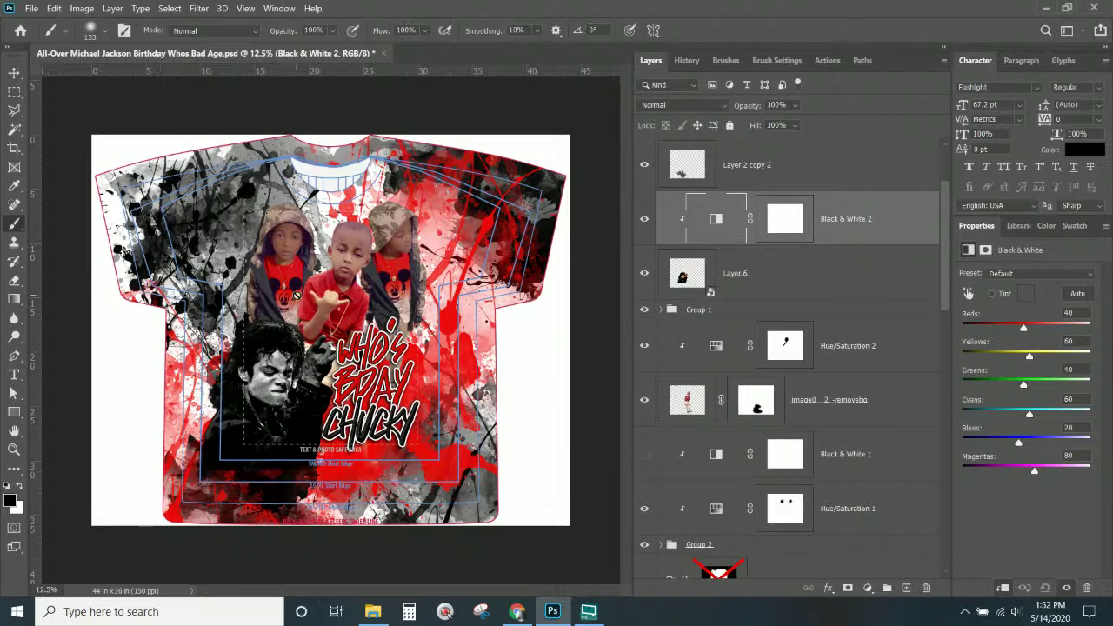
click(899, 231)
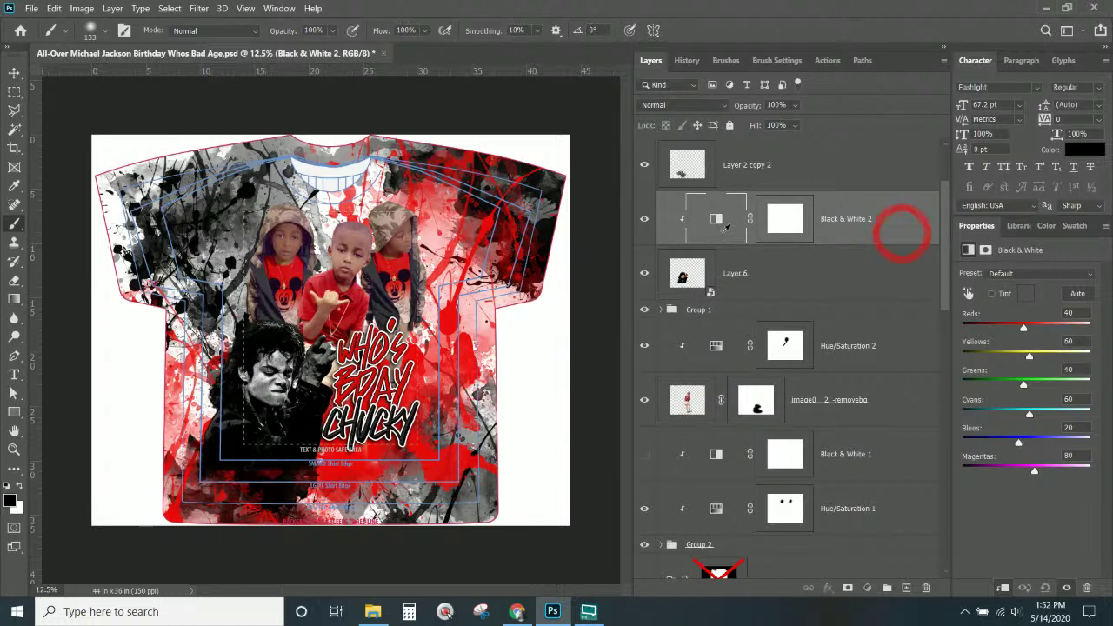
click(643, 220)
click(642, 220)
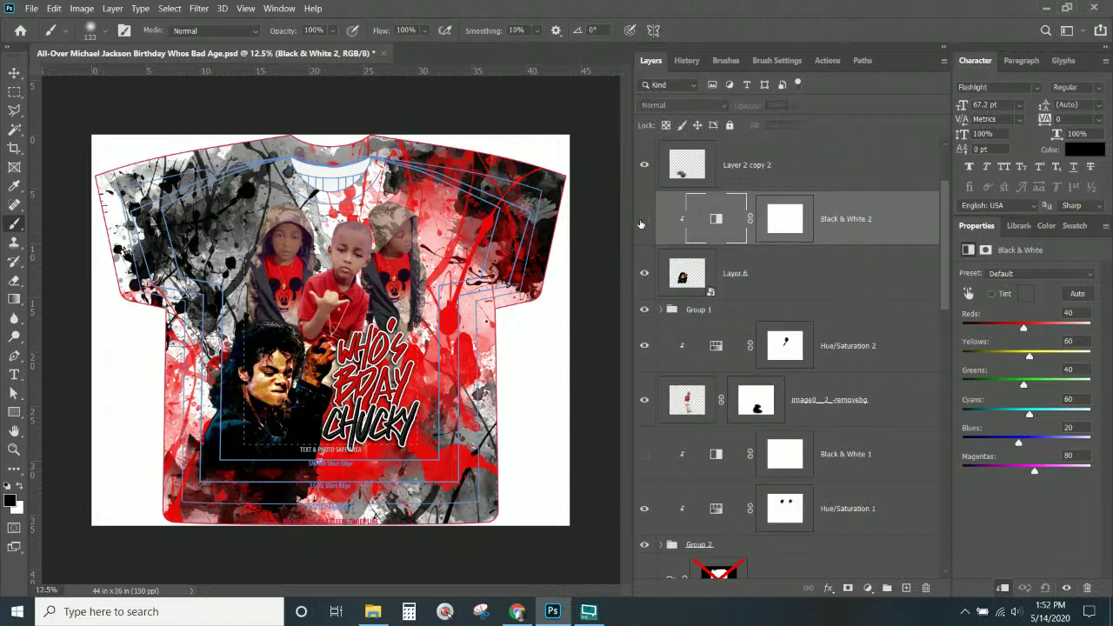
click(643, 221)
click(643, 221)
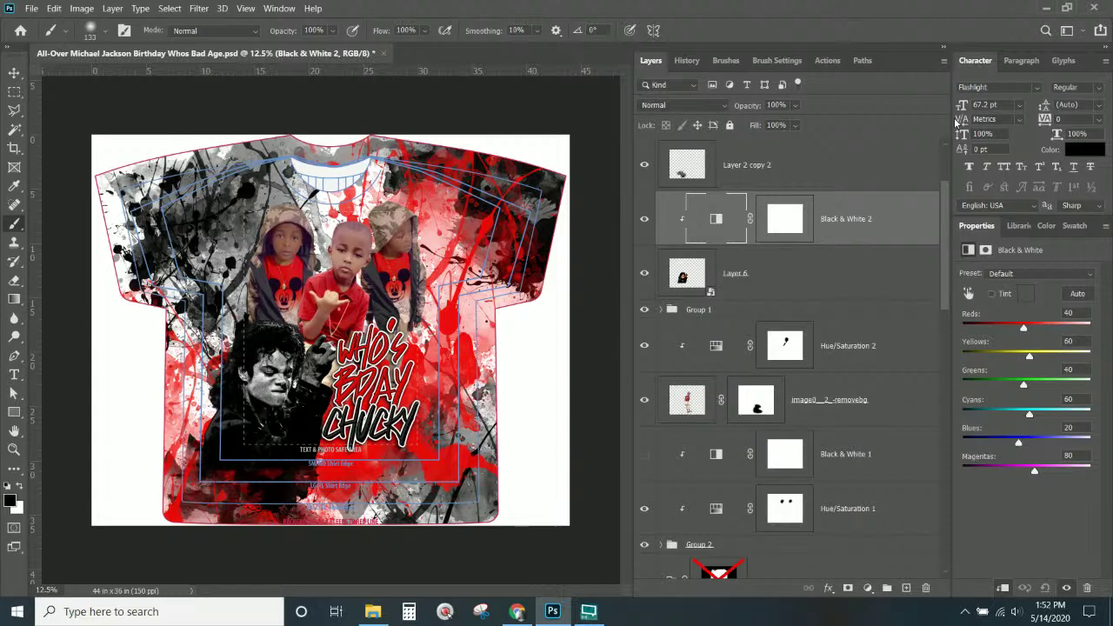
- Hide the TurnOFF4Printing guide layer
scroll(704, 217, up, 2)
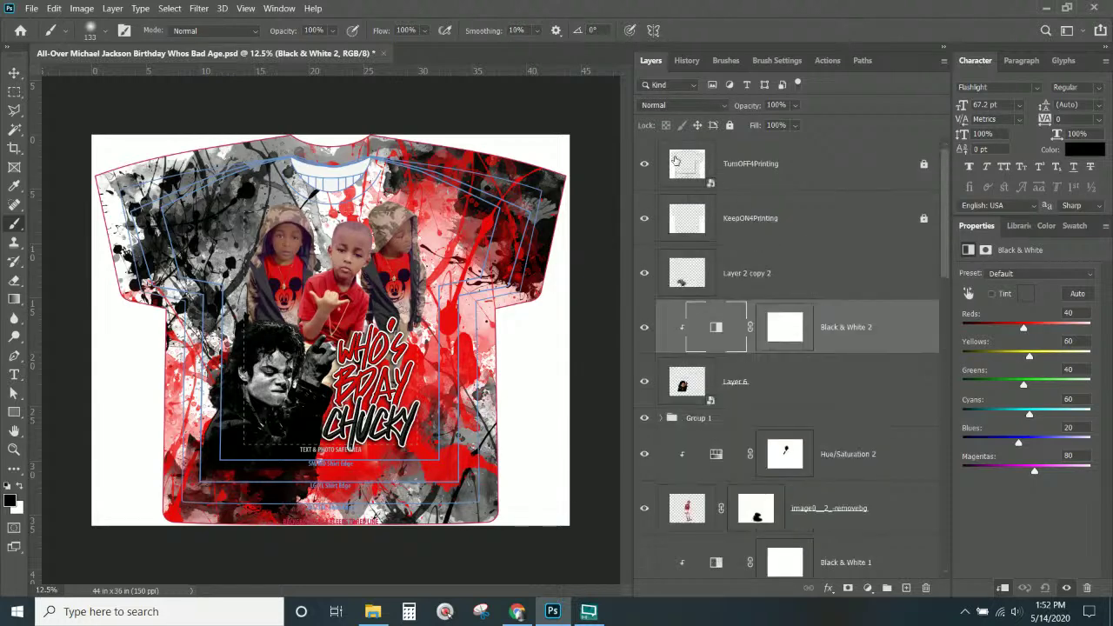
click(643, 165)
click(643, 167)
click(642, 168)
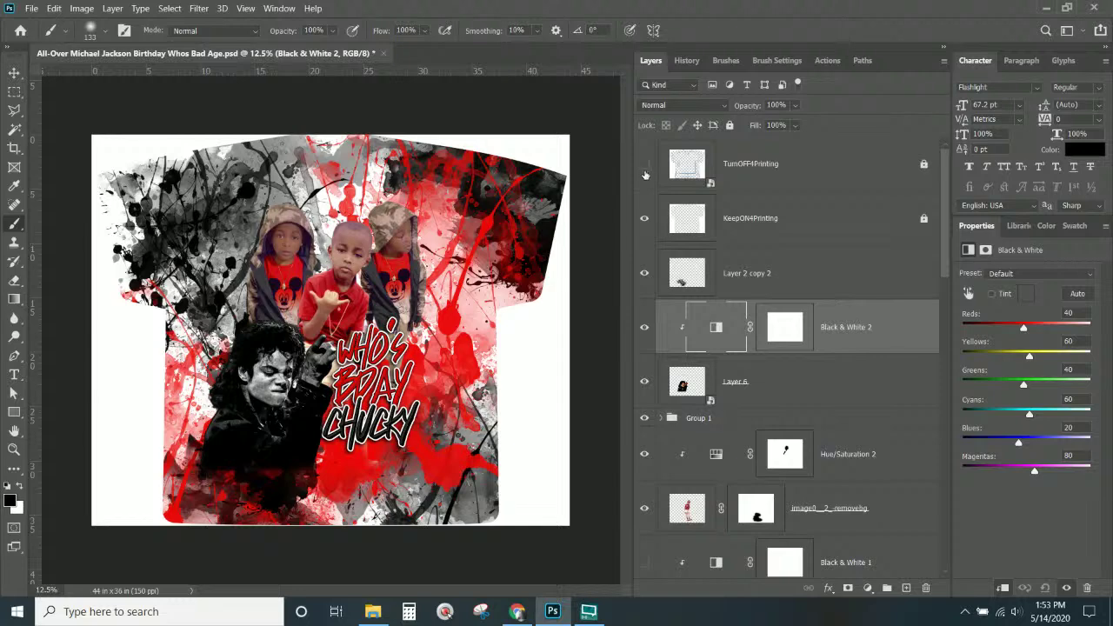
- Collapse the Color1, color2 and color3 groups inside the Background group
click(715, 426)
scroll(713, 409, down, 5)
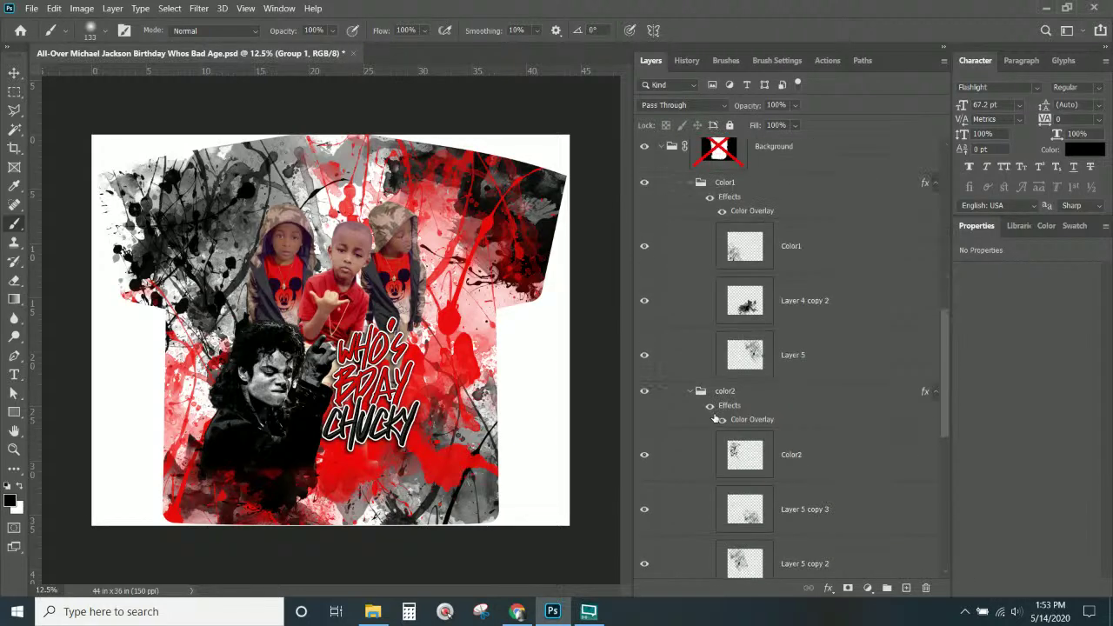
click(721, 352)
click(690, 345)
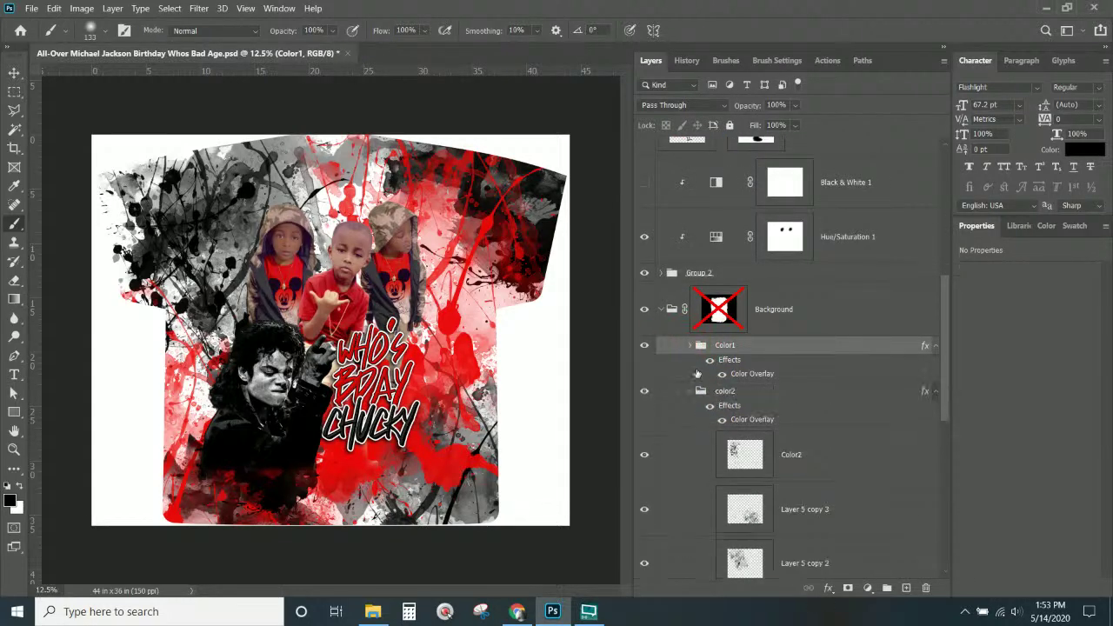
click(690, 391)
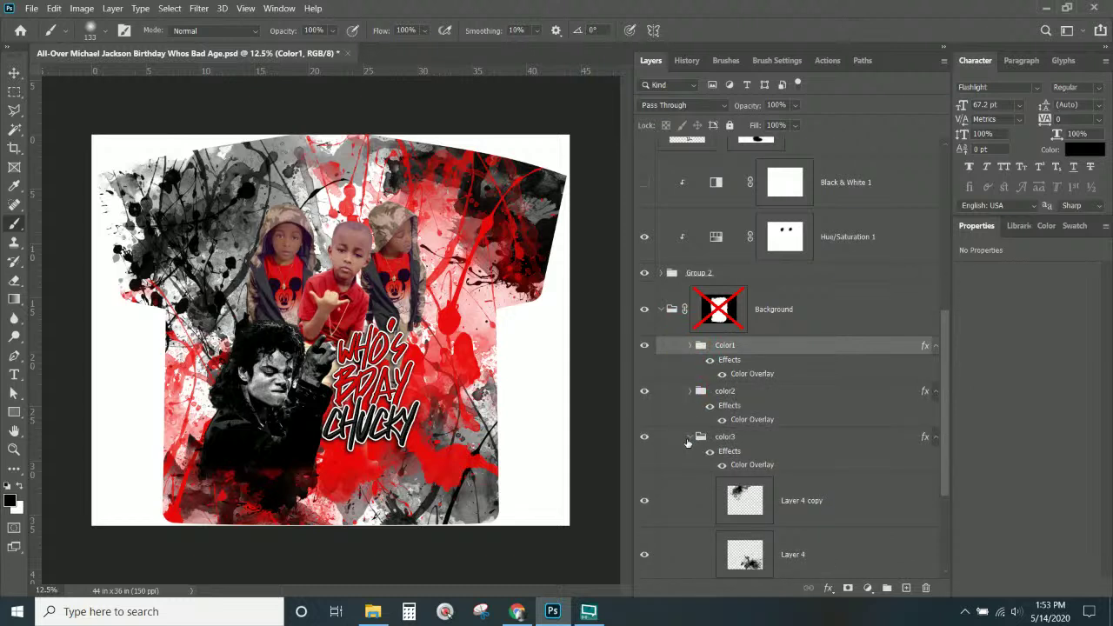
click(693, 438)
click(692, 437)
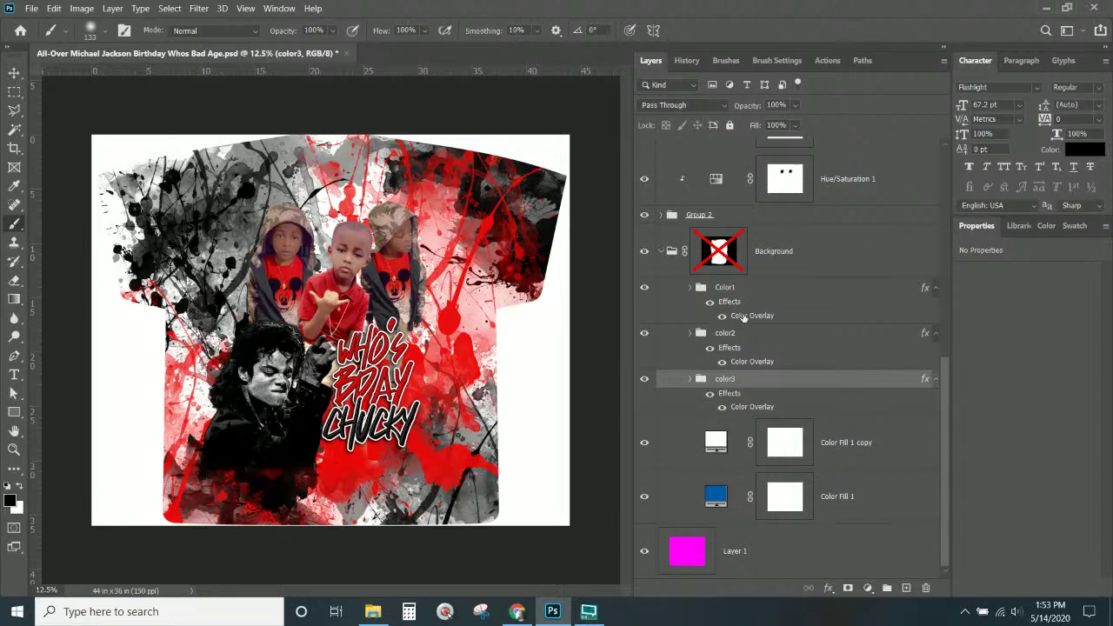
- Check what the Color1 group contributes, try purple and cyan #08d3eb as its Color Overlay, and discard the colour change
click(644, 288)
click(644, 287)
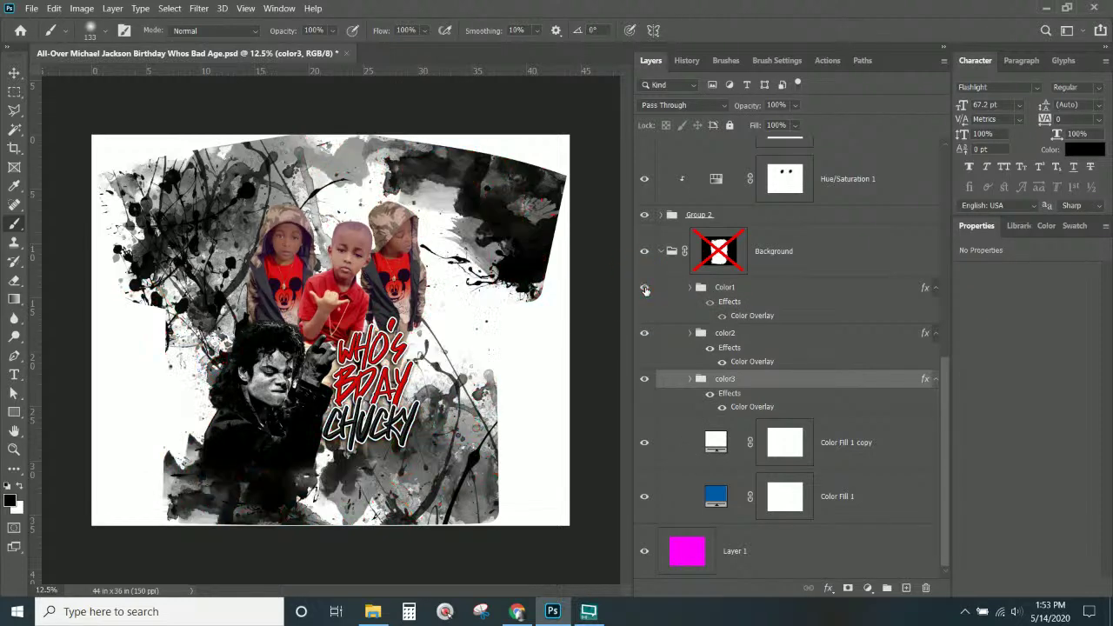
click(759, 318)
double_click(759, 316)
click(890, 143)
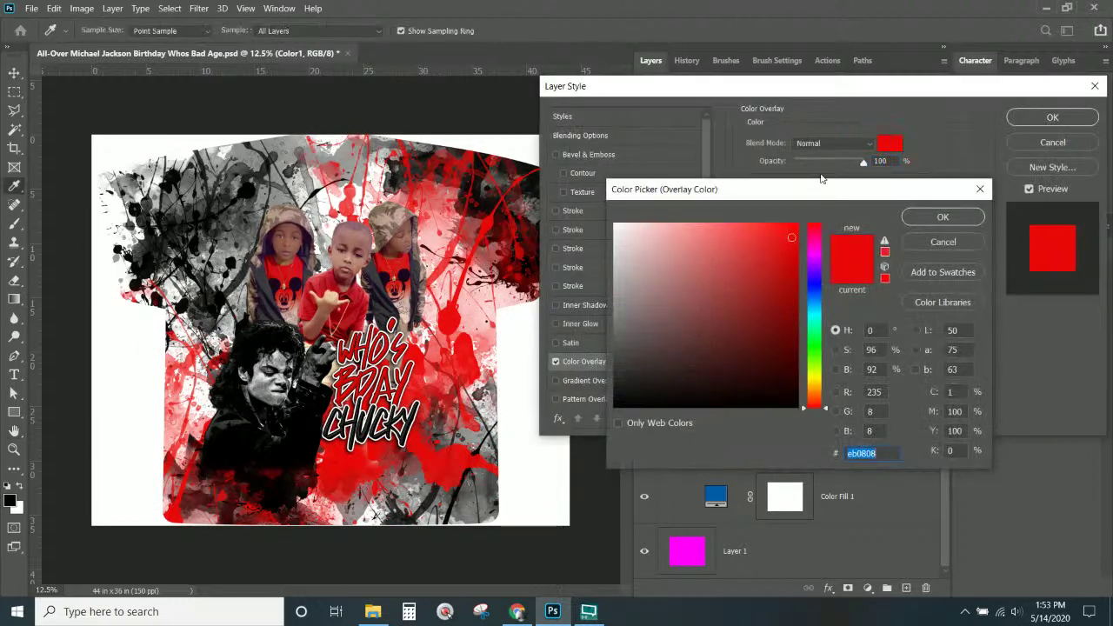
click(820, 337)
drag(820, 381, 815, 267)
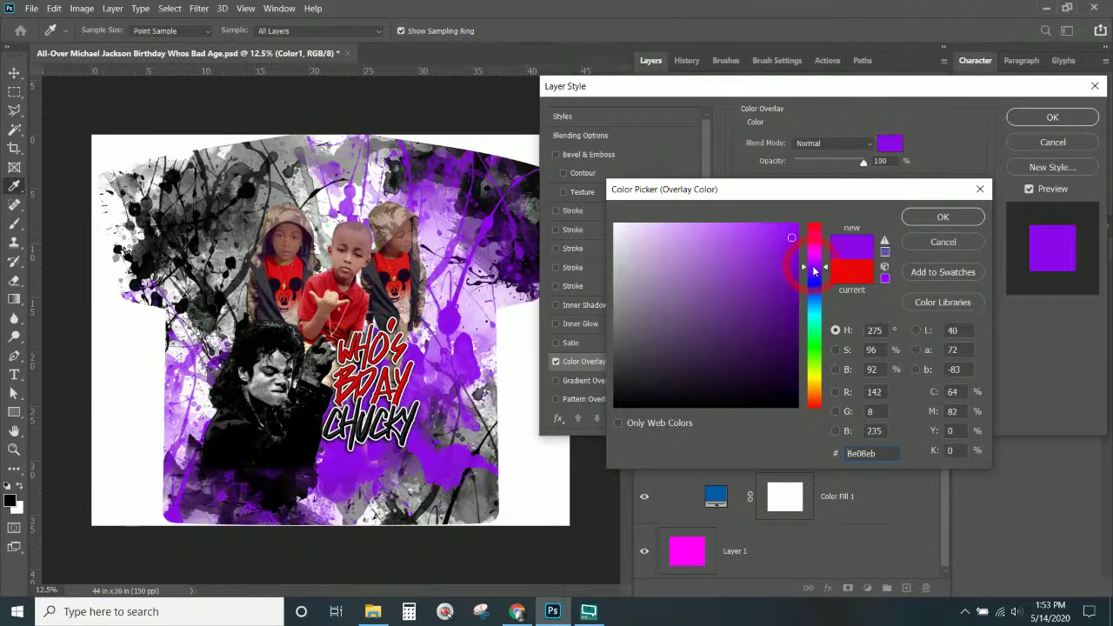
click(817, 313)
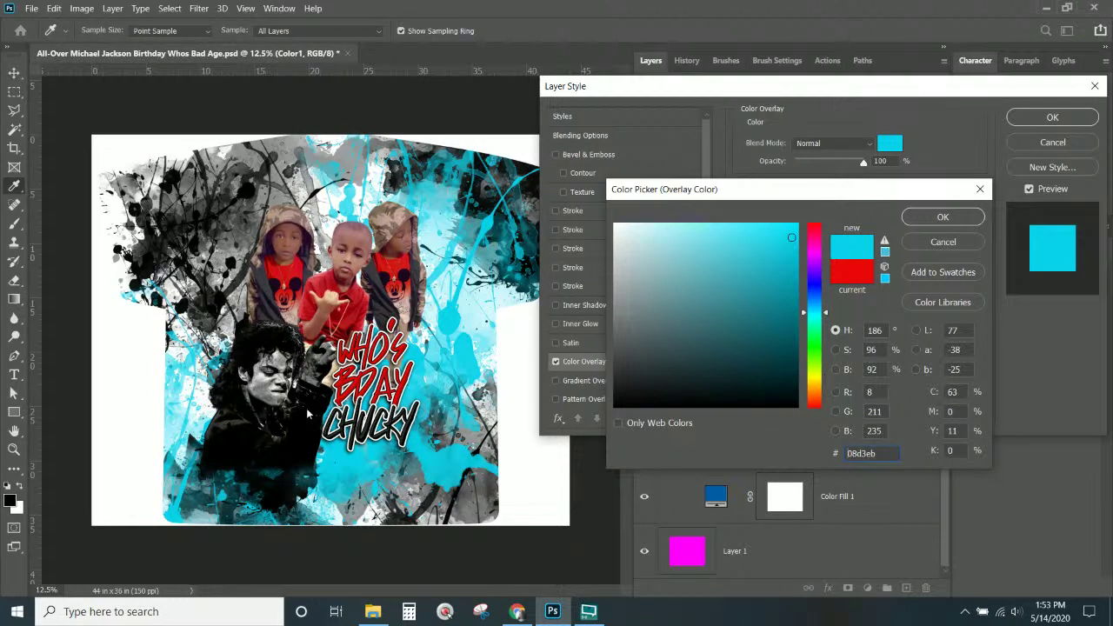
click(943, 243)
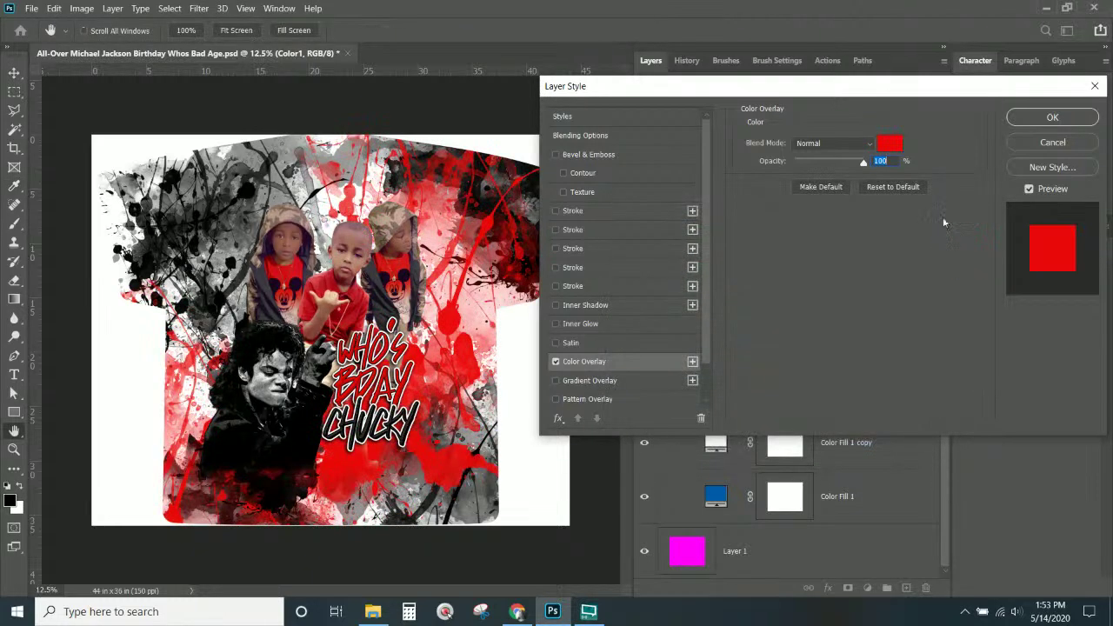
click(1051, 117)
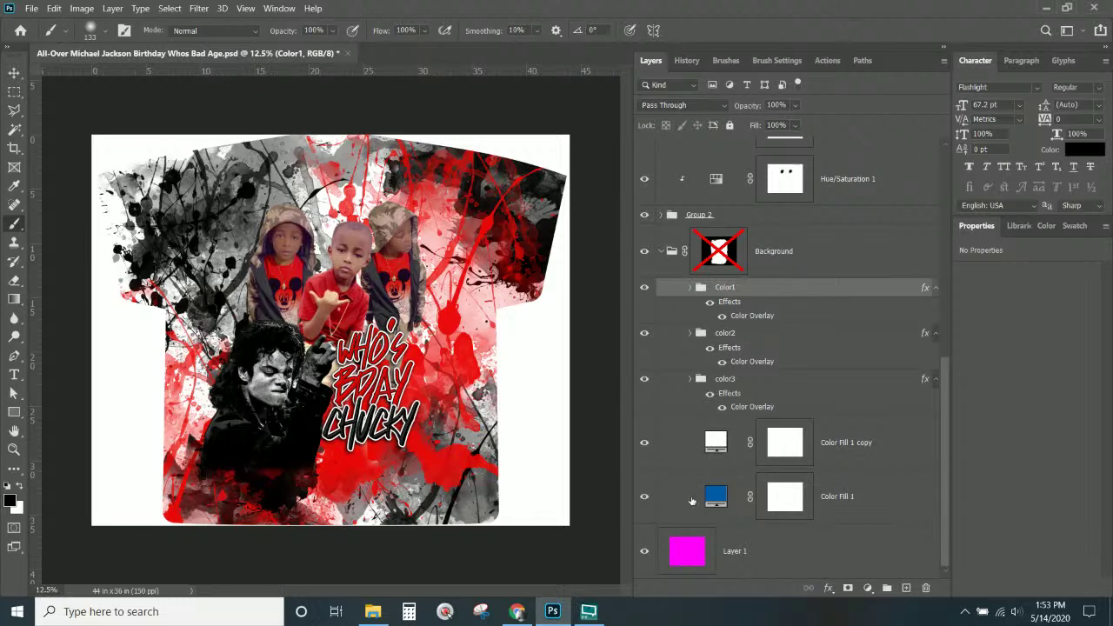
- Toggle the white Color Fill 1 copy layer's visibility, try hues 66° and 116° for its fill, and cancel the colour change
click(648, 443)
click(646, 444)
click(720, 444)
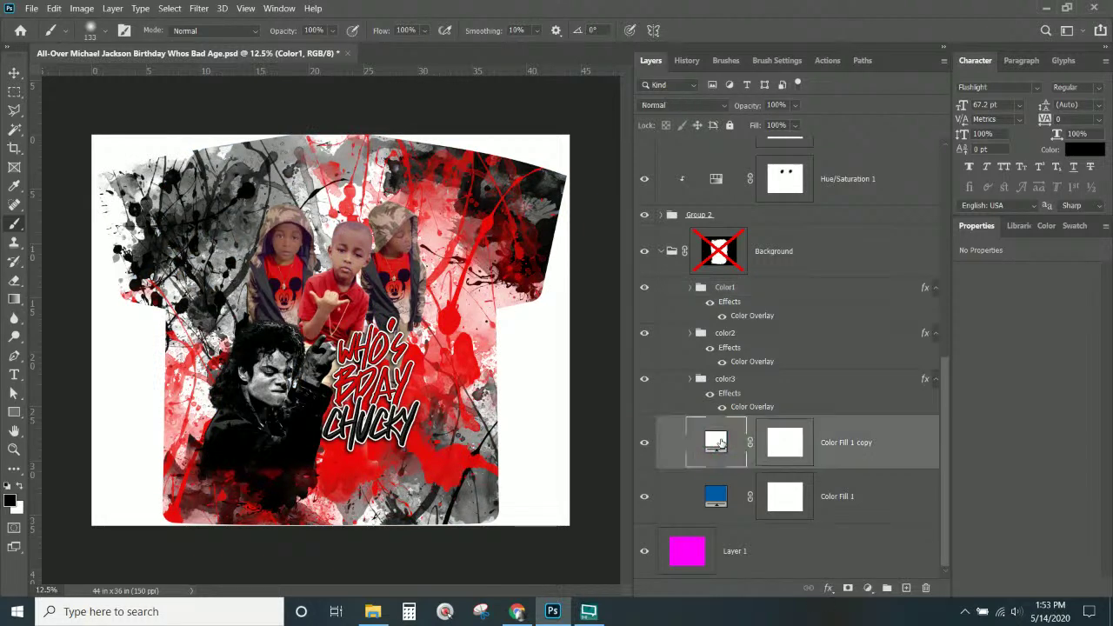
double_click(720, 443)
click(817, 374)
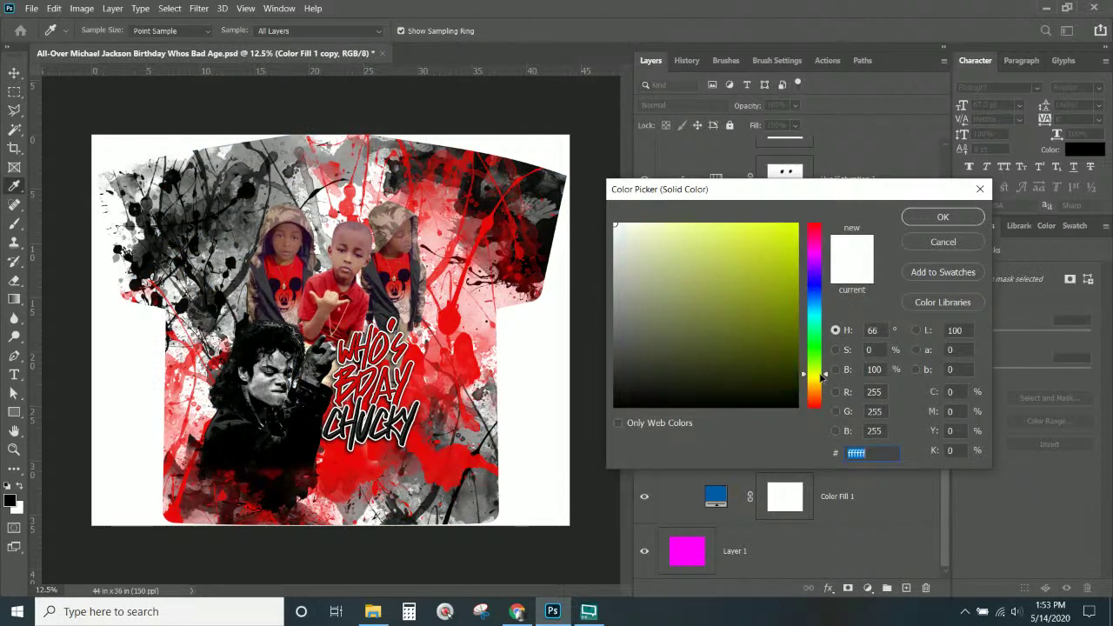
click(815, 349)
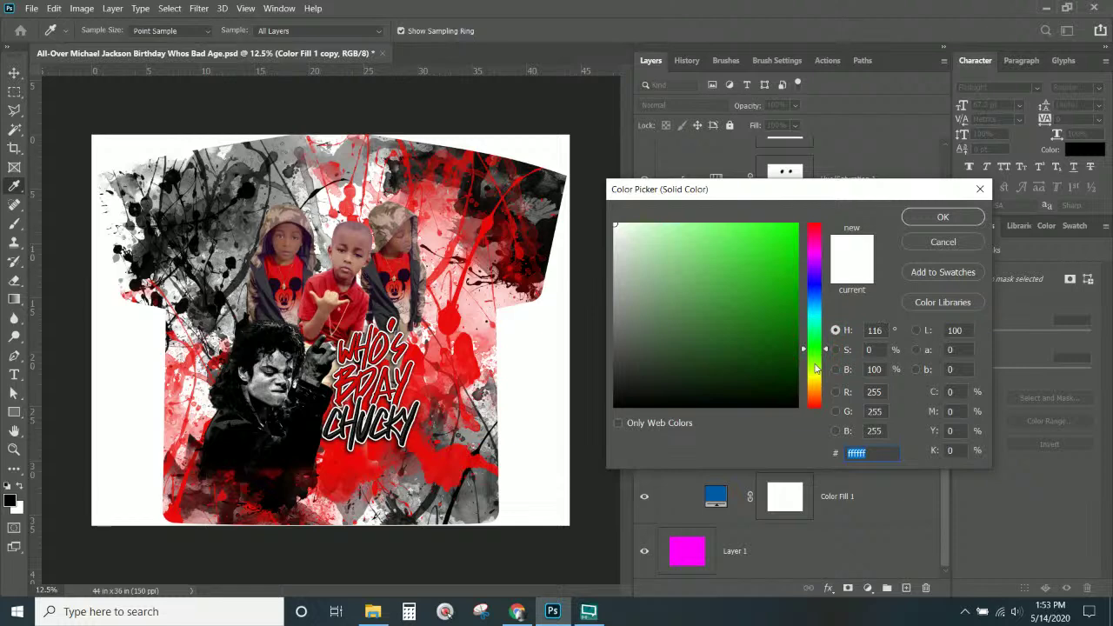
click(925, 243)
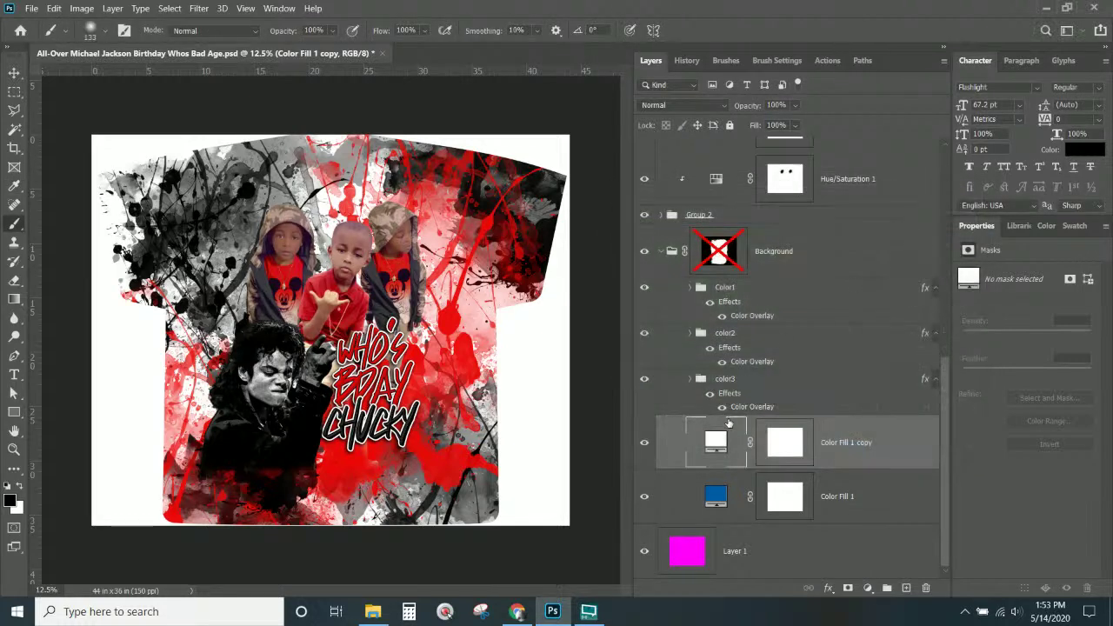
- Try #6fbca7, #9ebc6f, #002aff and #48ff00 as the Color Fill 1 copy layer's colour, and return the fill to white
double_click(719, 442)
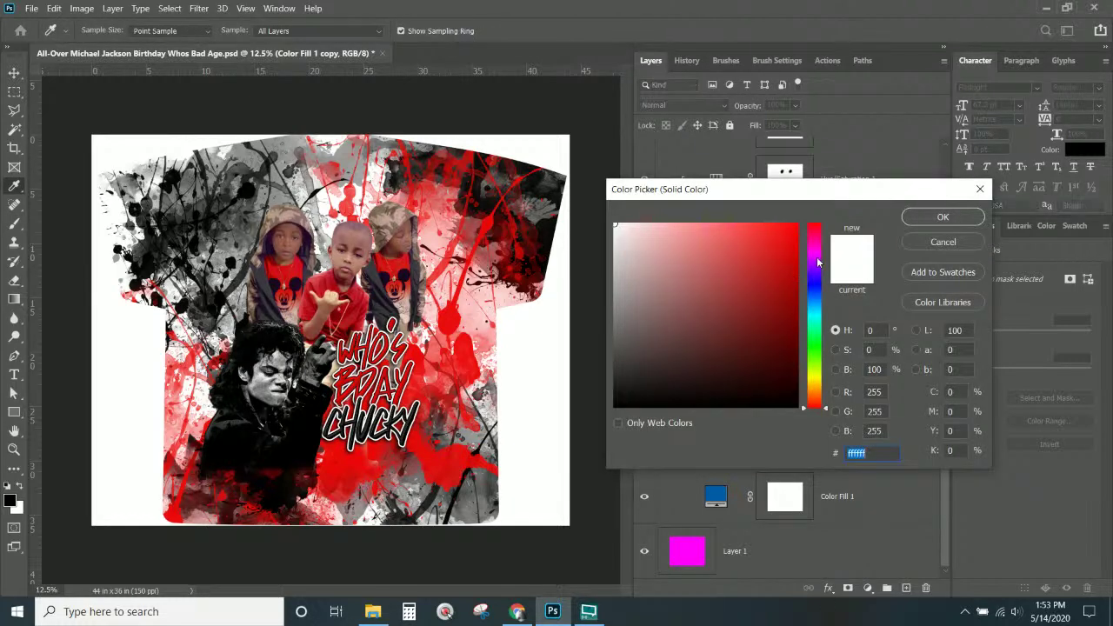
click(818, 264)
click(817, 323)
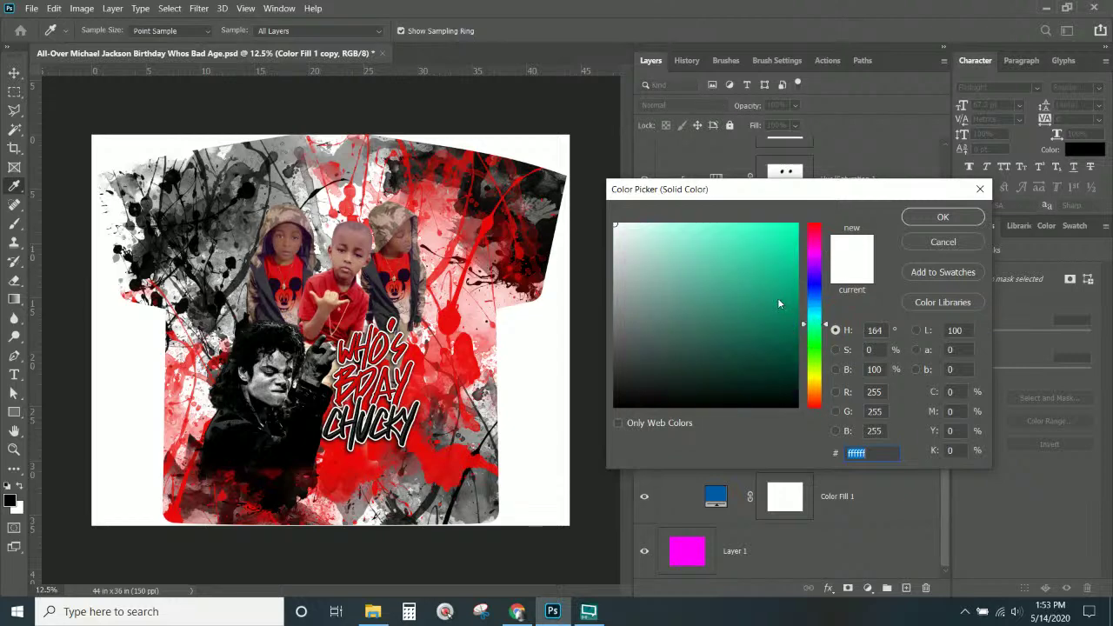
click(769, 253)
drag(761, 329, 689, 271)
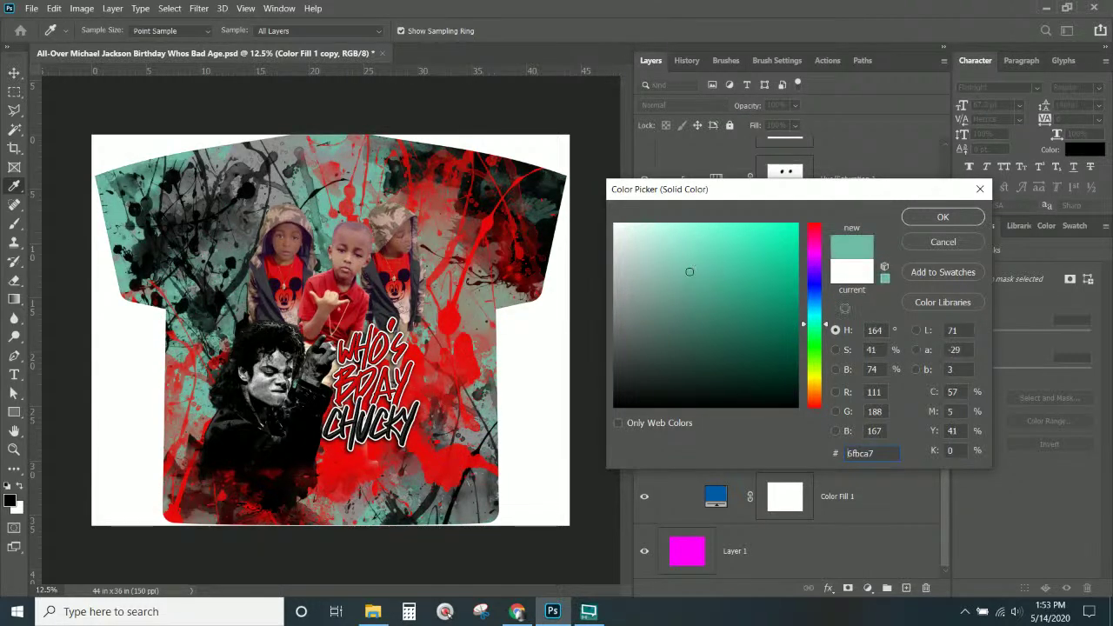
click(817, 366)
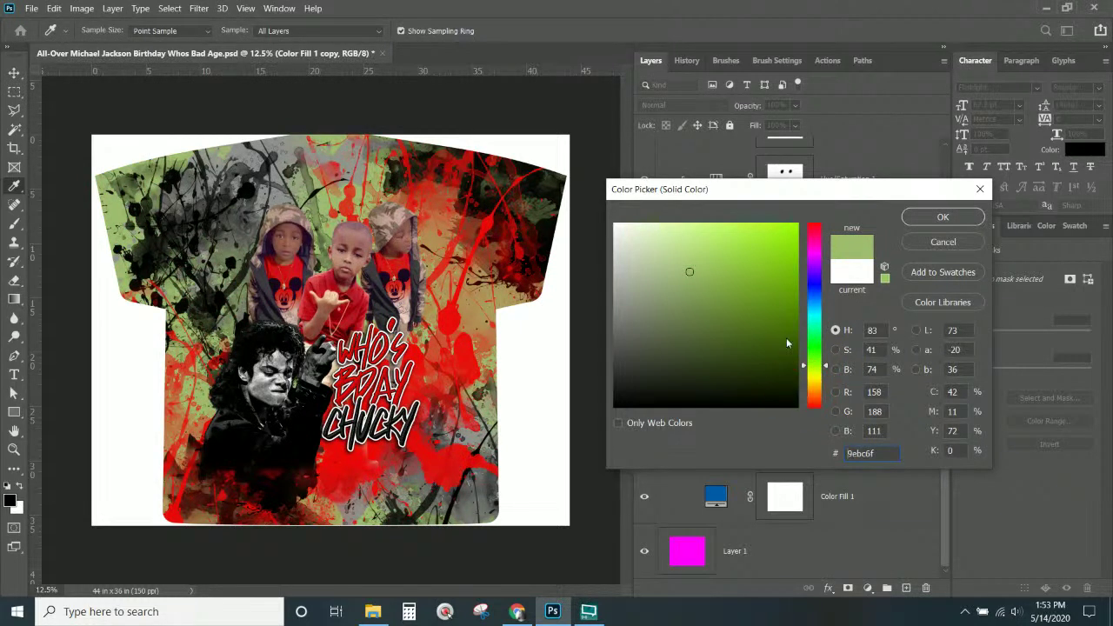
text(002aff)
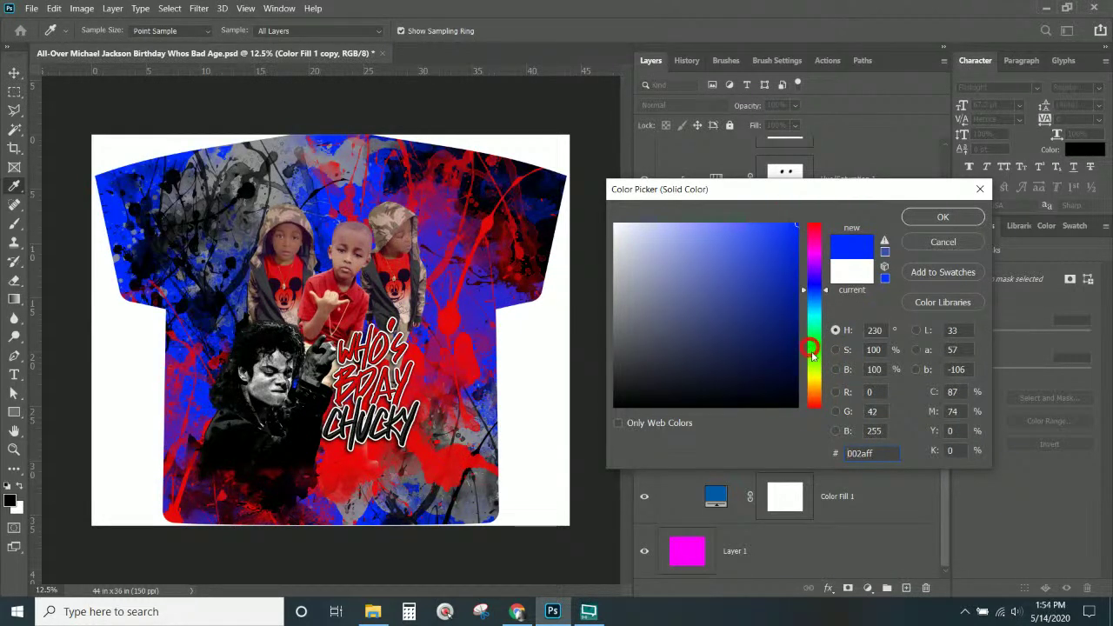
click(812, 355)
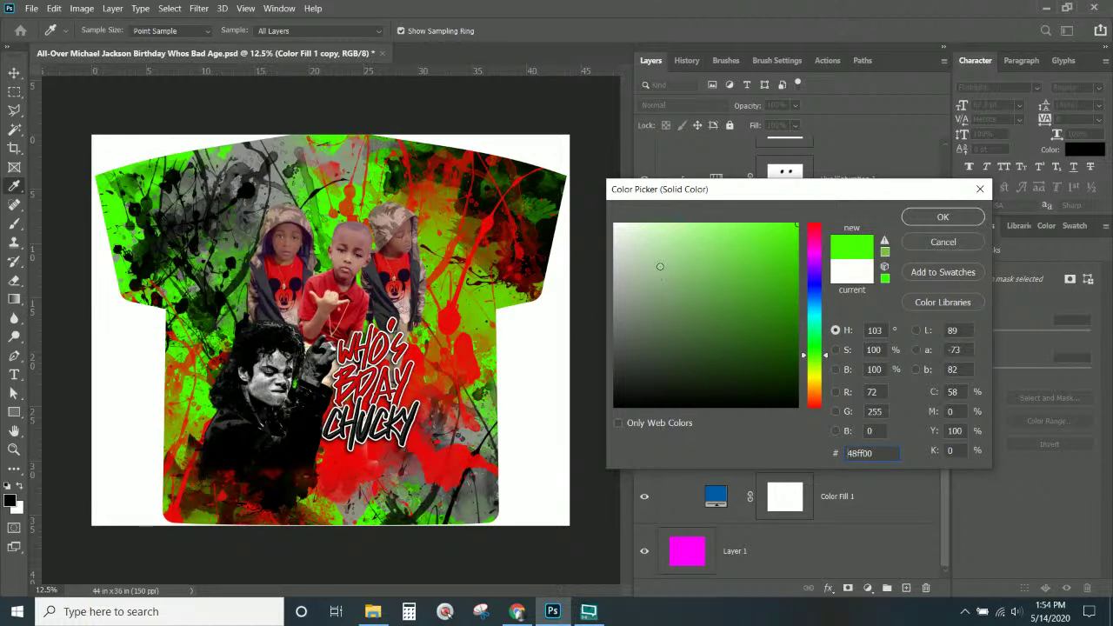
drag(660, 267, 612, 223)
click(946, 219)
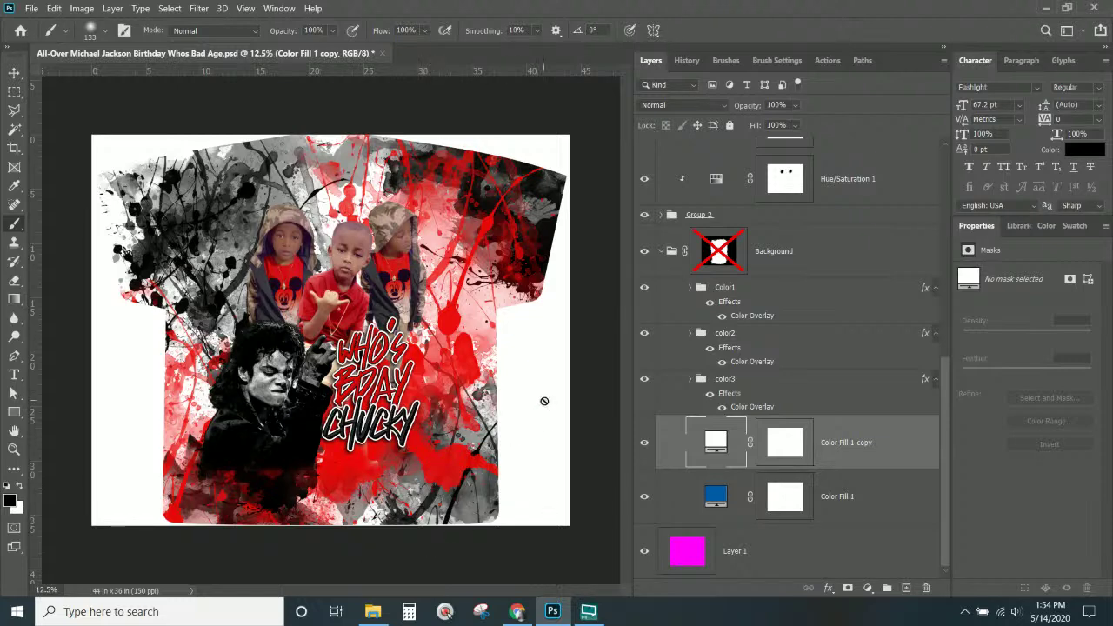
click(739, 339)
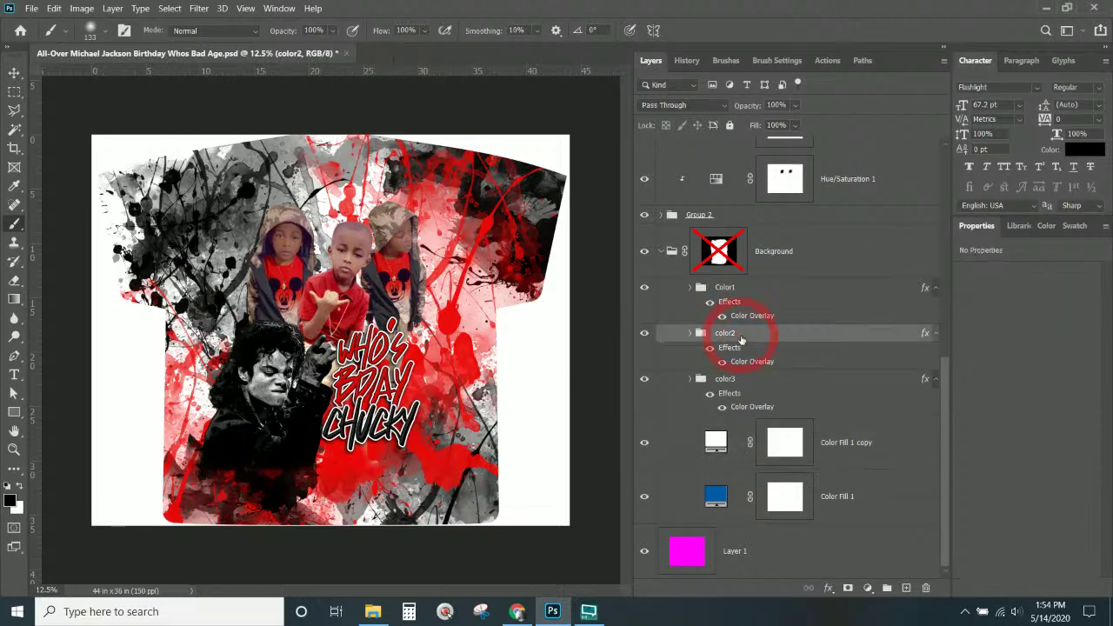
scroll(742, 341, up, 4)
scroll(742, 341, up, 2)
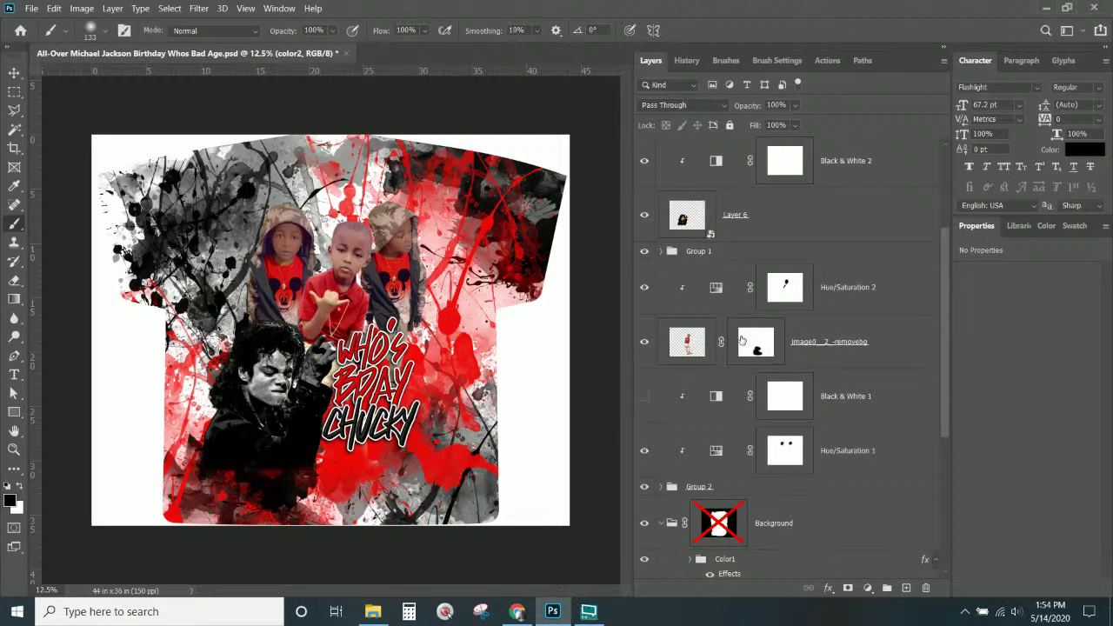
scroll(741, 309, up, 3)
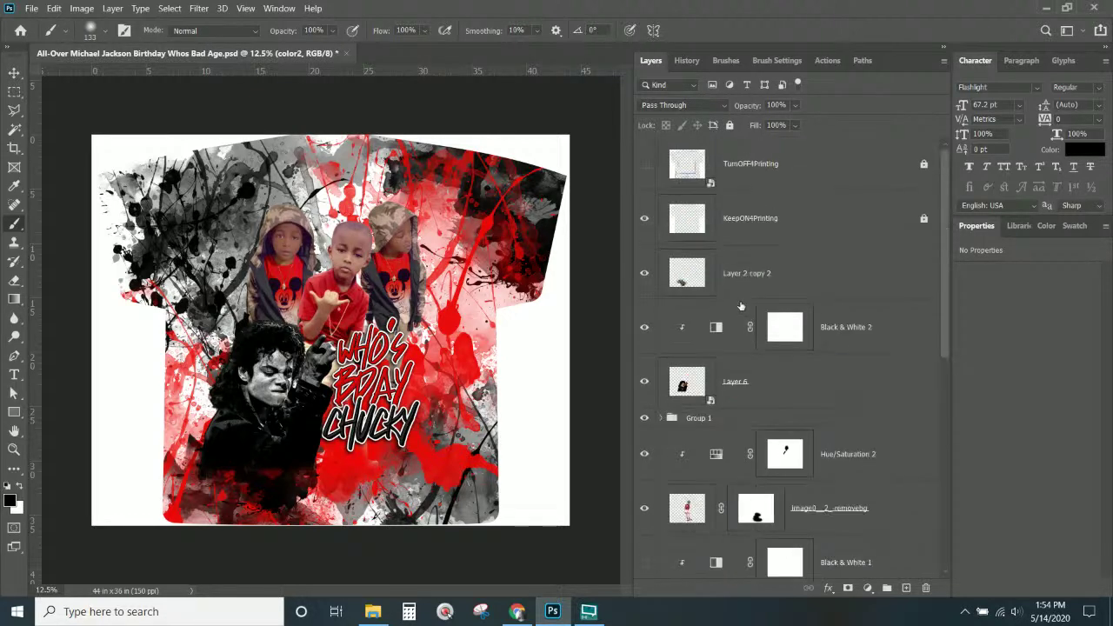
scroll(741, 310, down, 5)
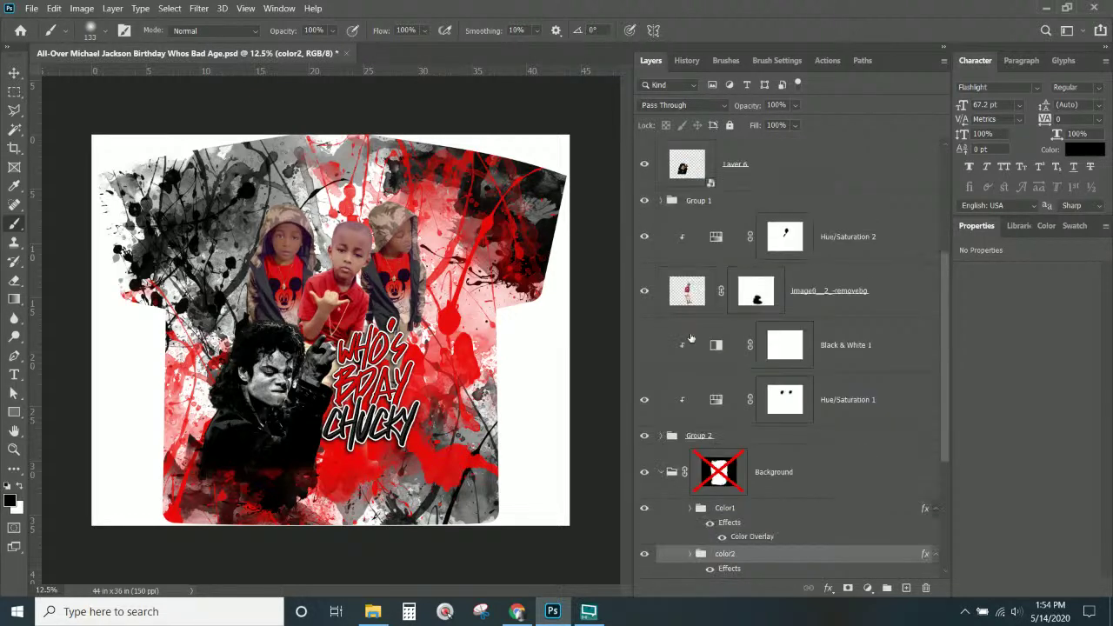
scroll(691, 338, down, 1)
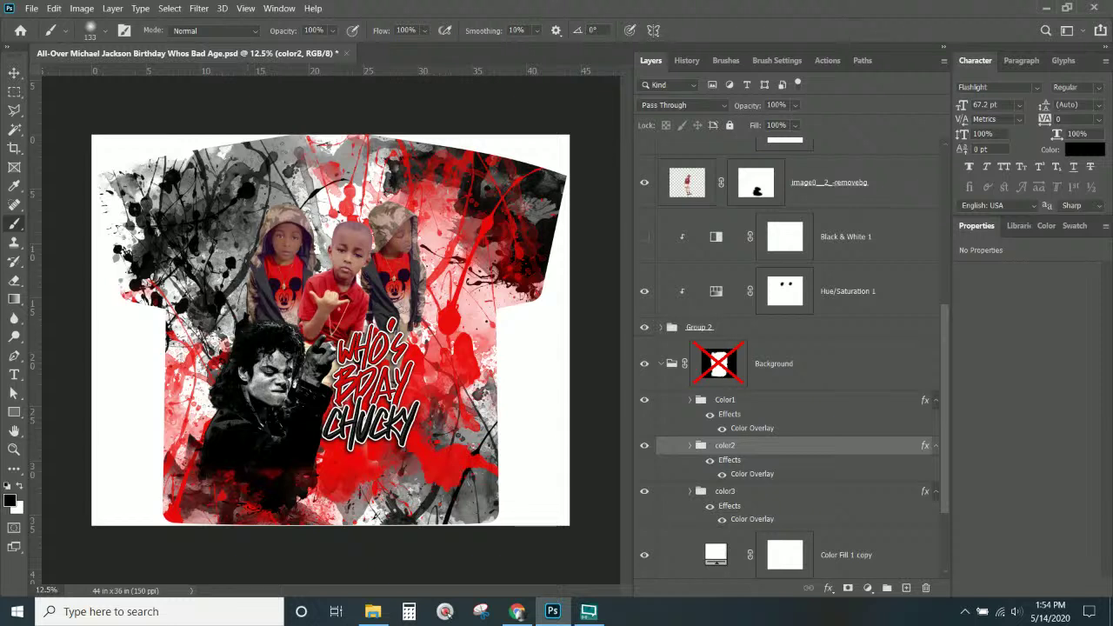
- Save the All-Over Michael Jackson Birthday Whos Bad Age.psd document
click(257, 54)
key(ctrl+s)
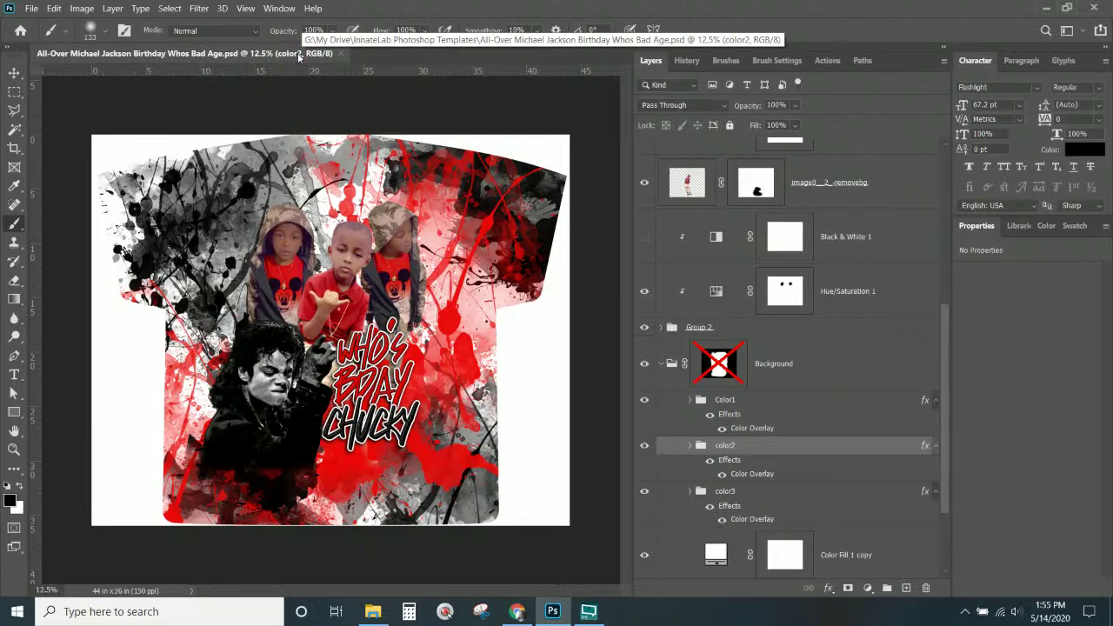
key(ctrl+s)
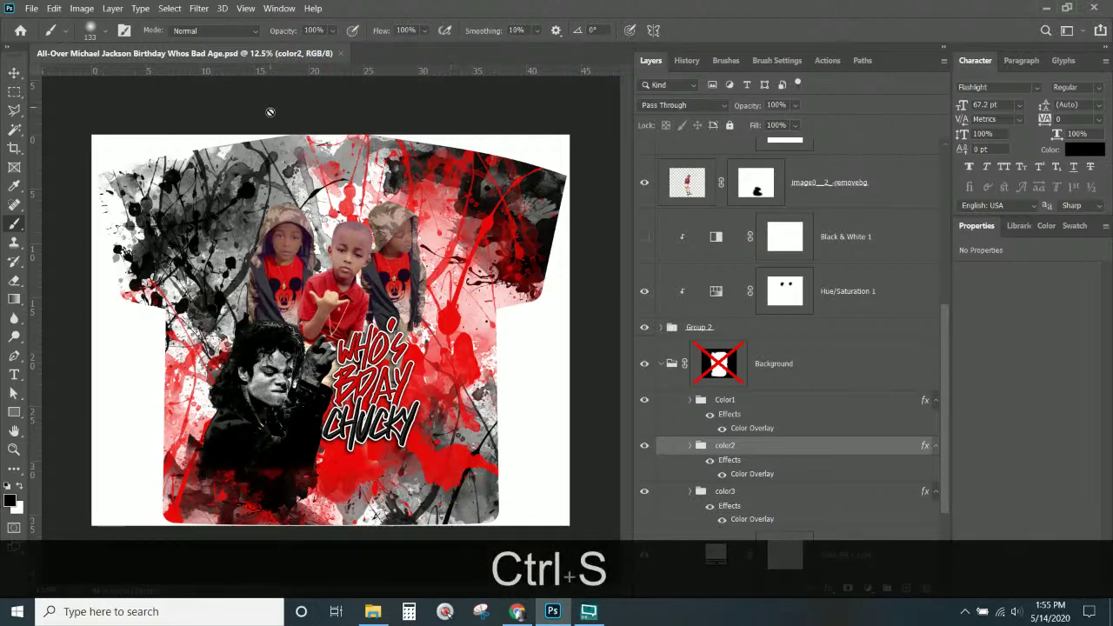
- Switch to Snipping Tool and capture a snip of the whole shirt design canvas
mouse_move(372, 611)
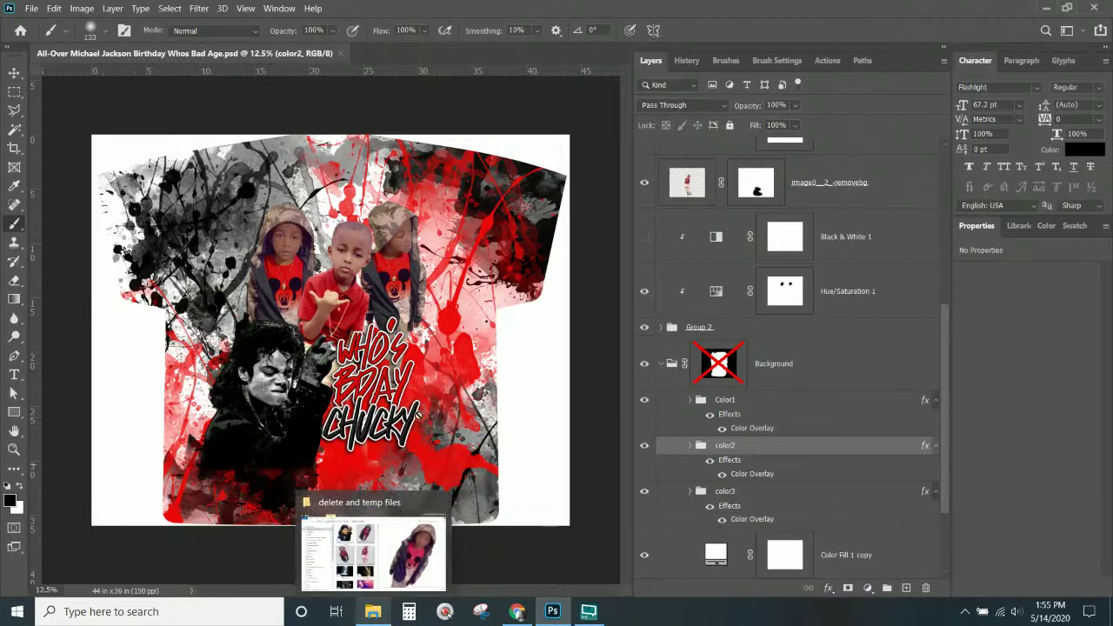
click(491, 623)
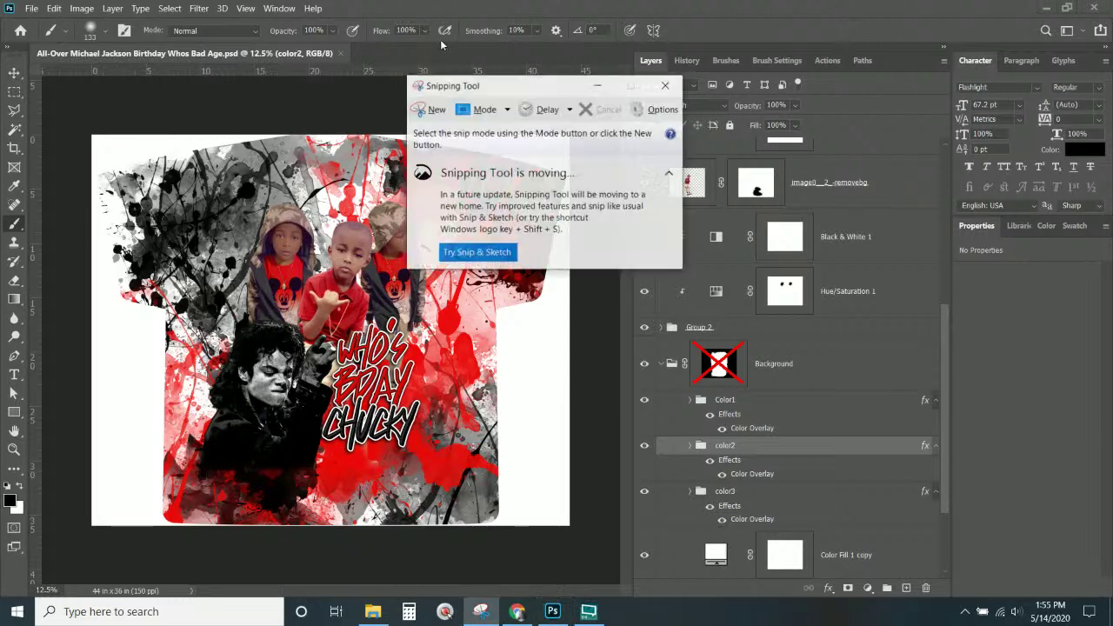
click(435, 106)
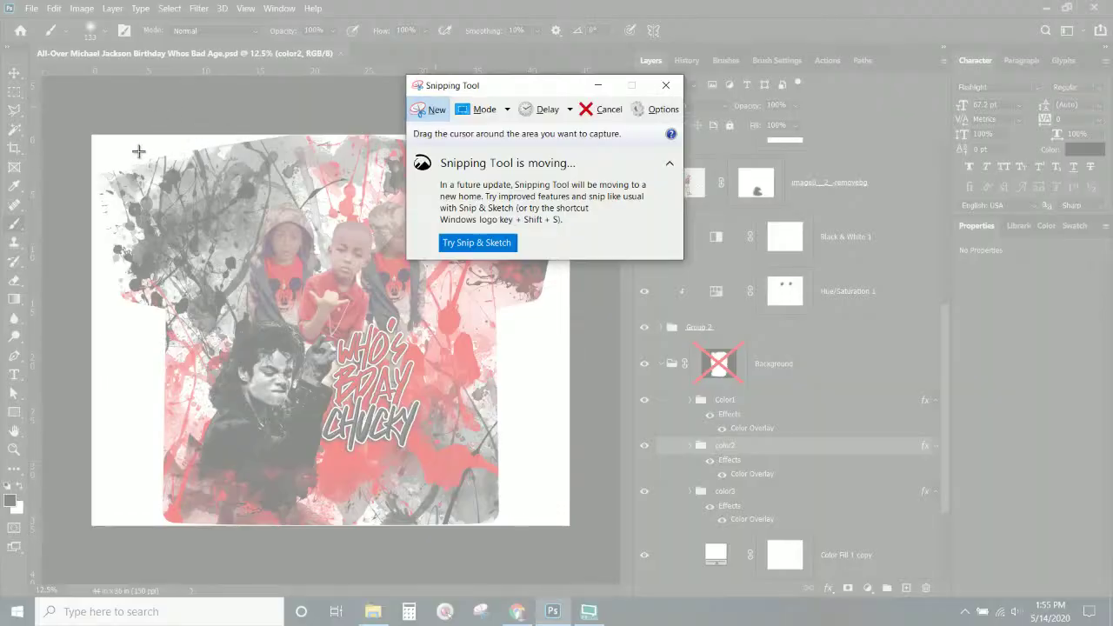
drag(92, 135, 569, 525)
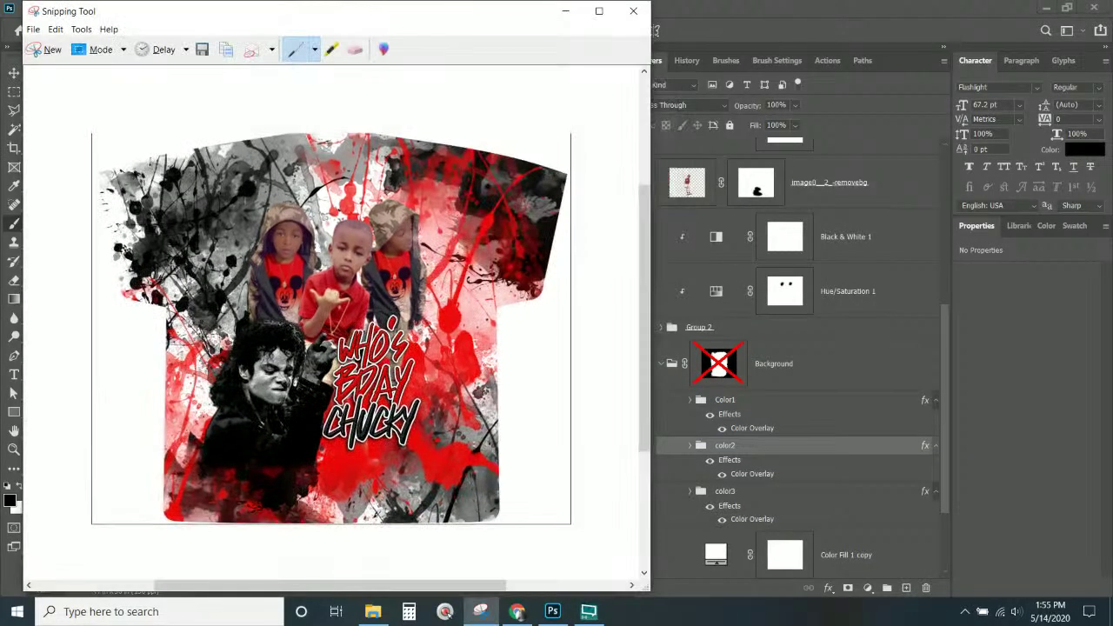
- Switch to Chrome, send the pasted snip with the message 'or do you want the "happy birthday"?', and close Snipping Tool
click(516, 611)
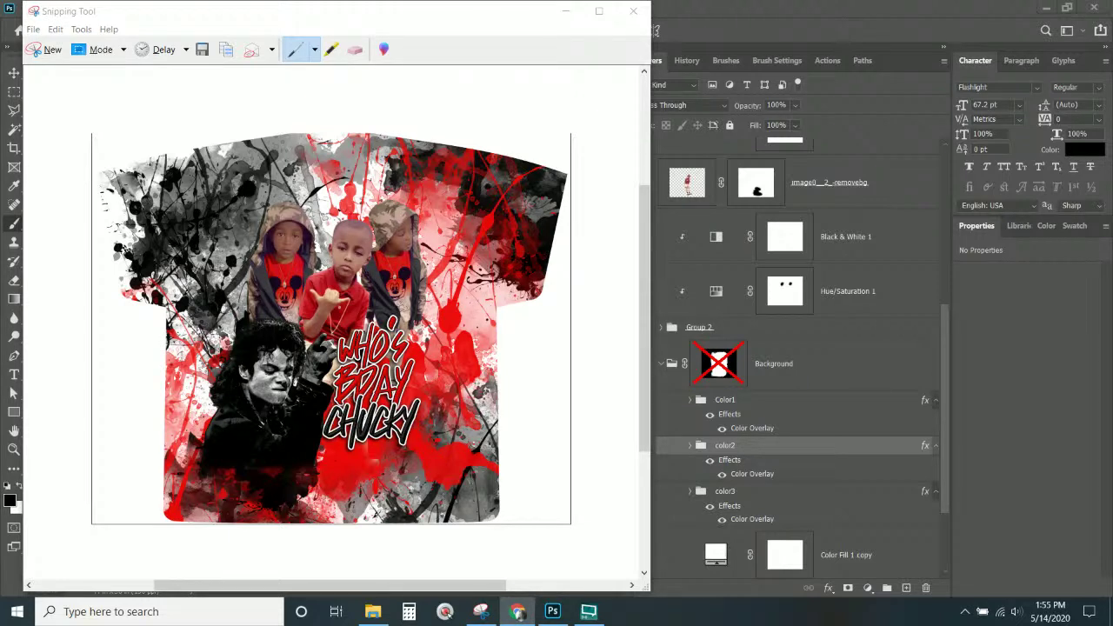
key(ctrl+v)
text(or do you wa)
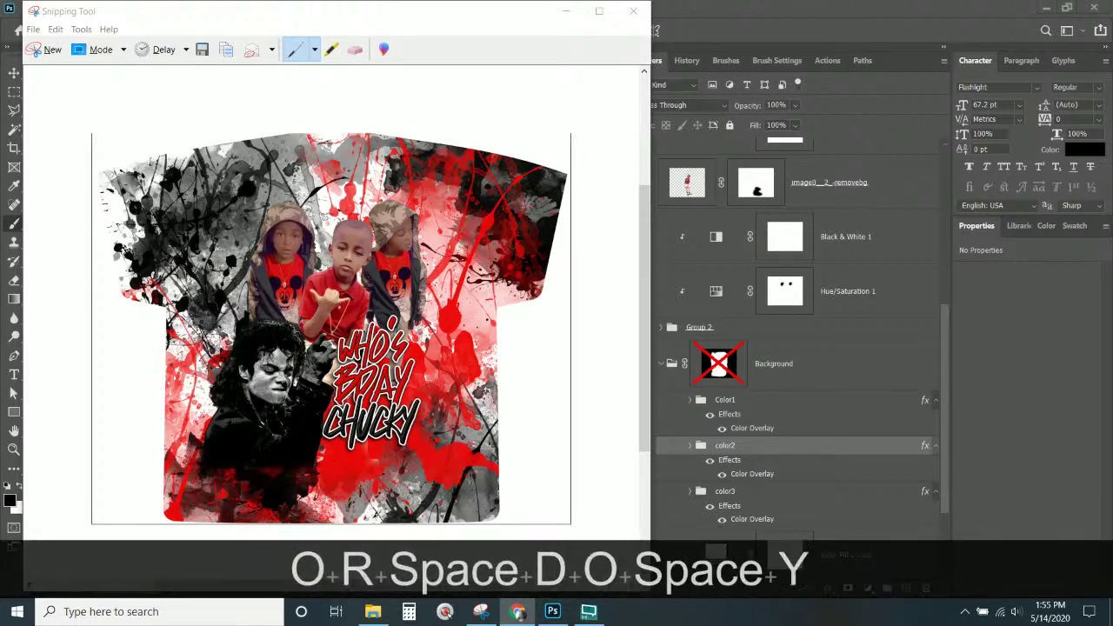
text(nt the "h)
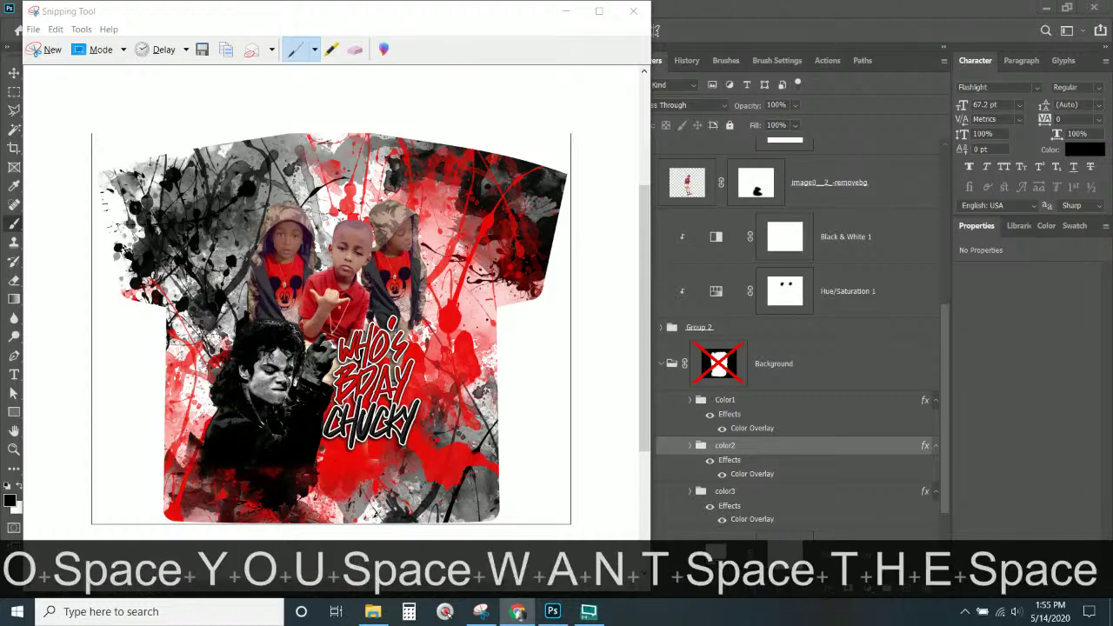
text(a)
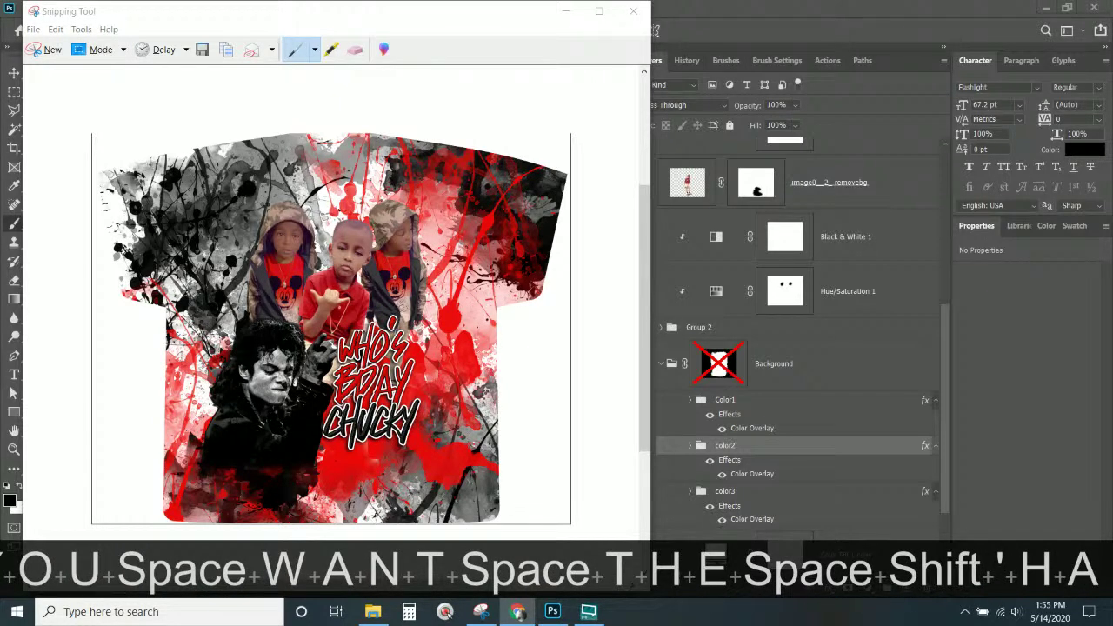
text(ppy )
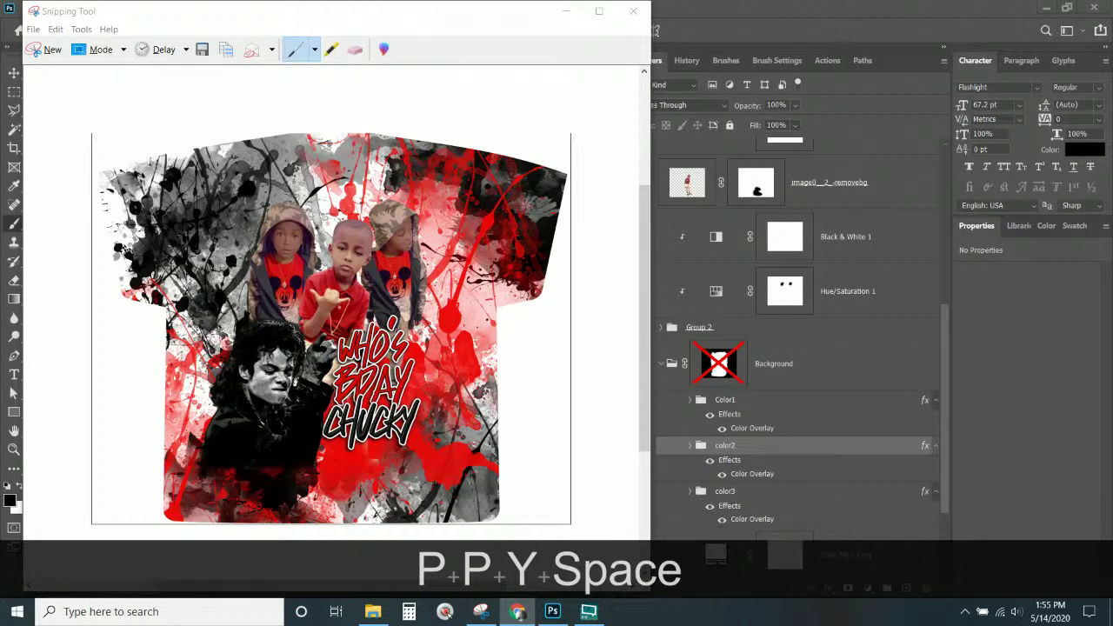
text(birthday)
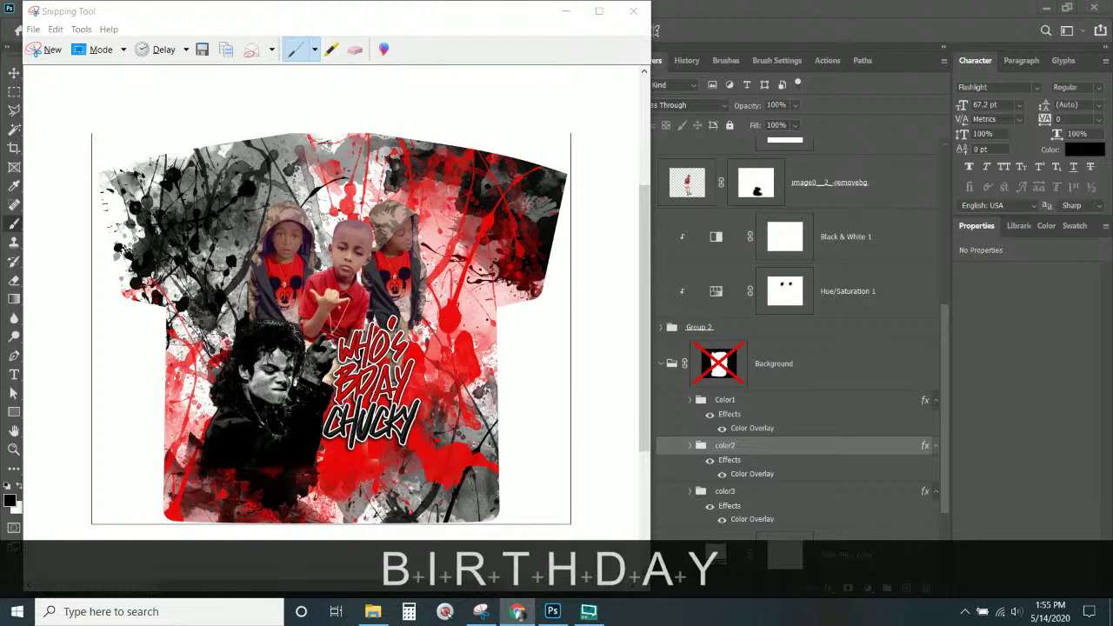
text("?)
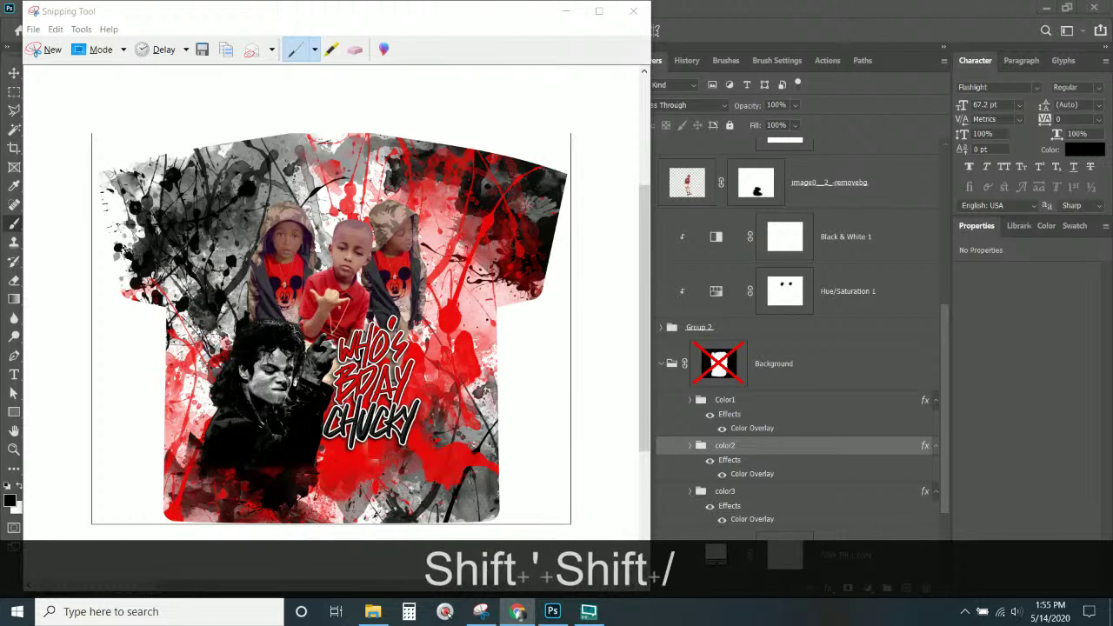
key(Return)
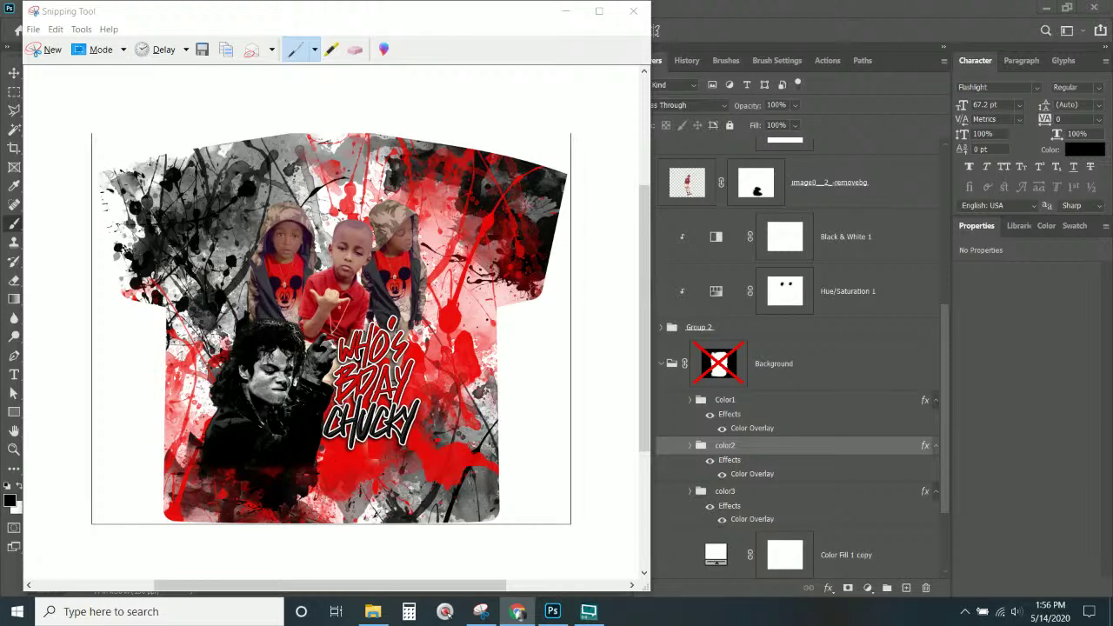
click(633, 10)
click(393, 313)
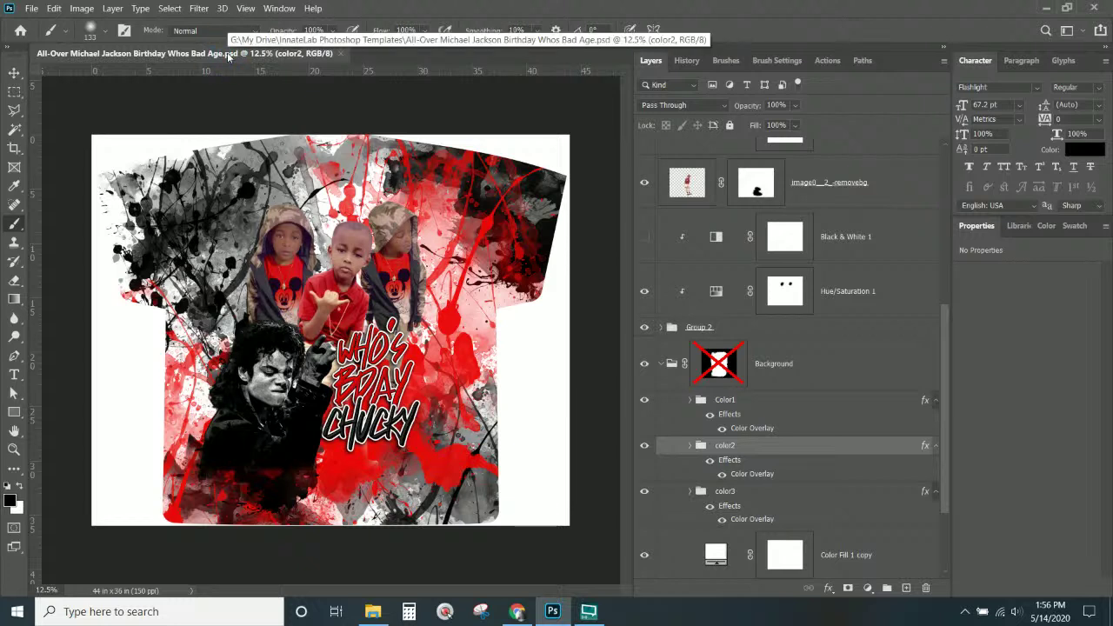
- Search File Explorer for "color" and open Color Splash Sports Player Football Basketball HDR Photoshop Template.psd in Photoshop, leaving its missing fonts unresolved
click(377, 619)
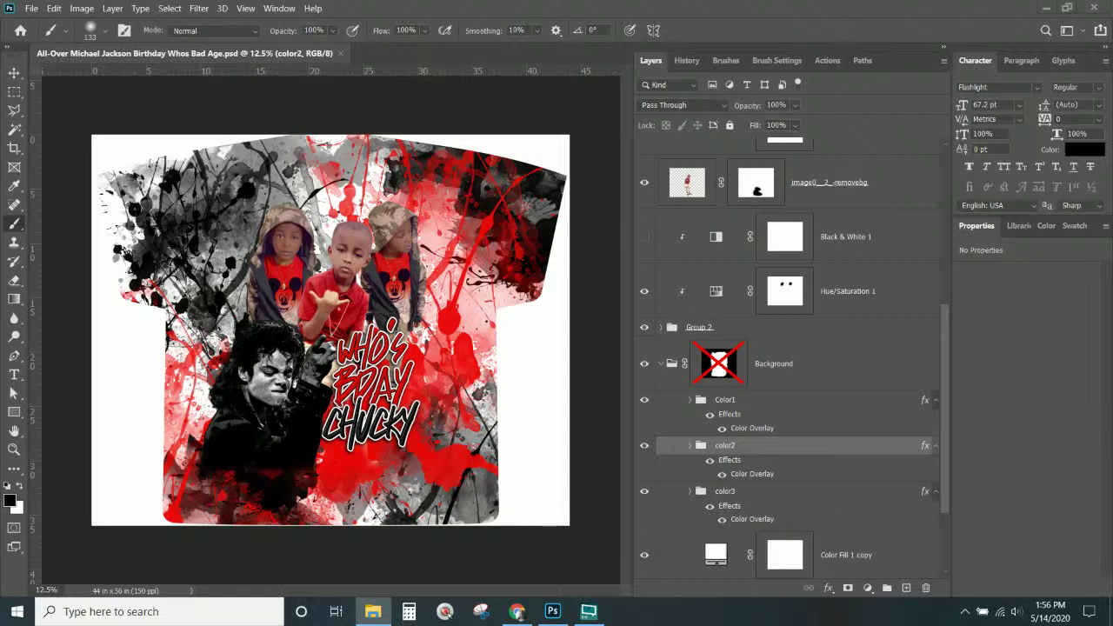
text(color)
key(Return)
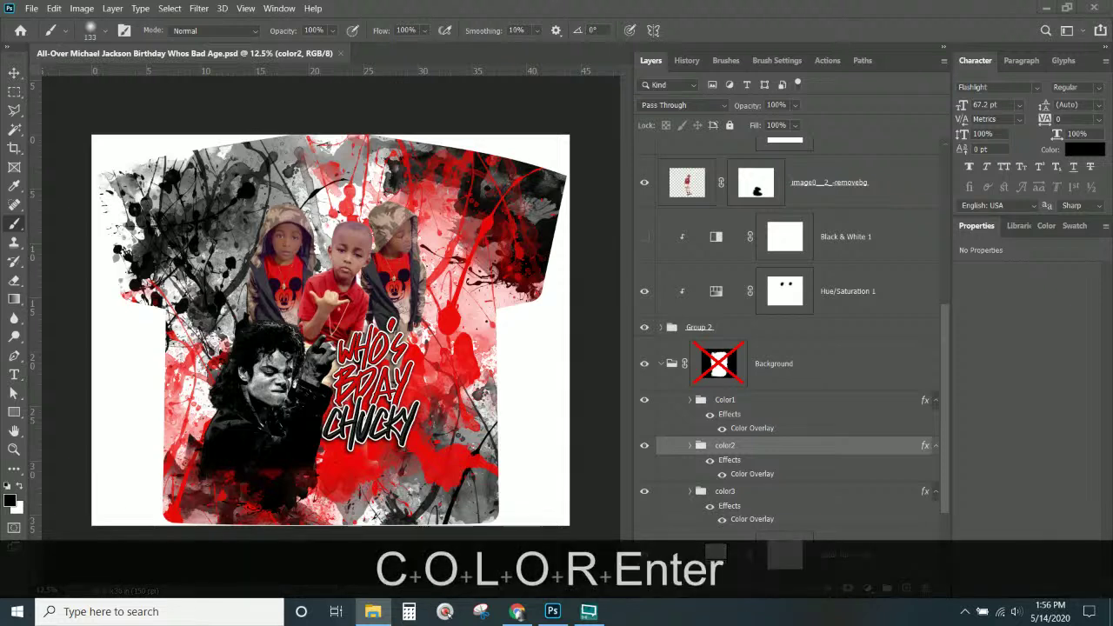
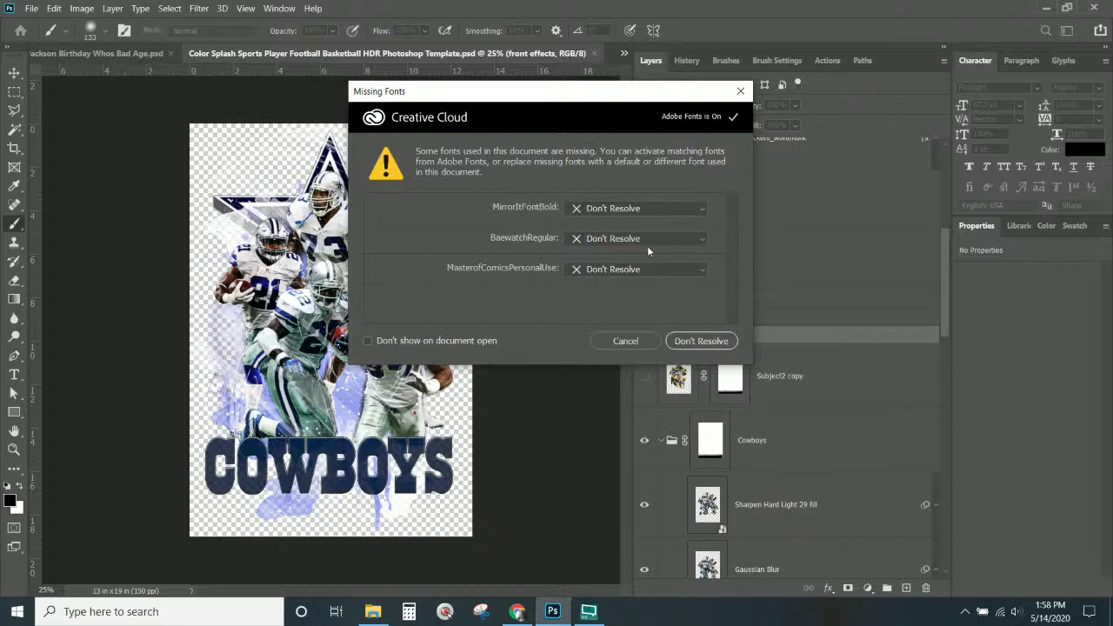
click(704, 340)
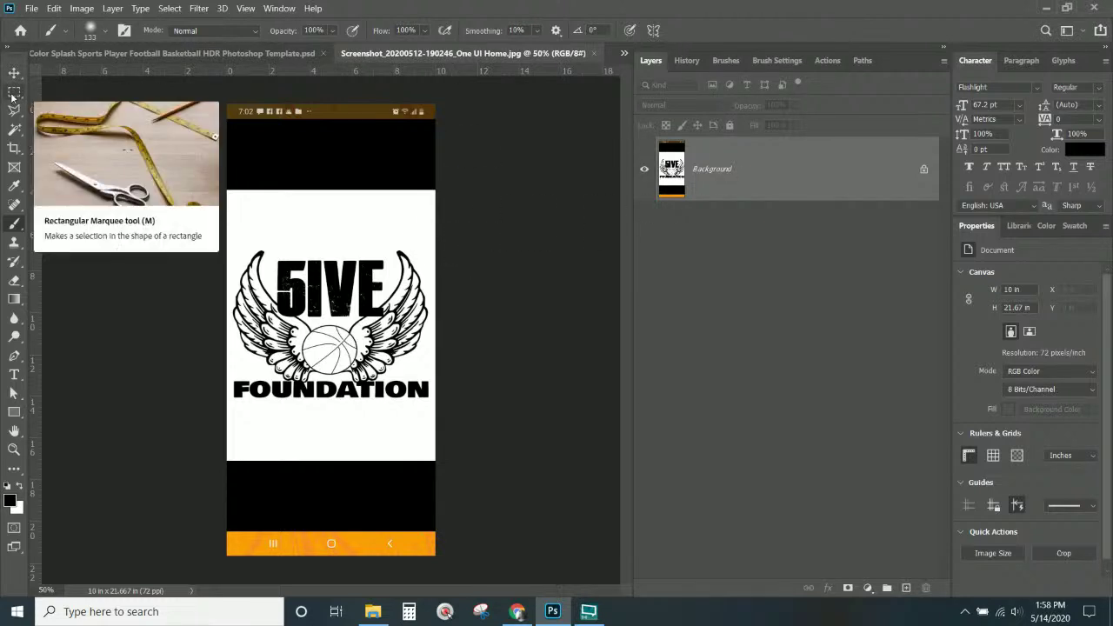
- Crop the phone screenshot tightly around the 5IVE Foundation logo, to full width and about 8.17 in high
click(13, 148)
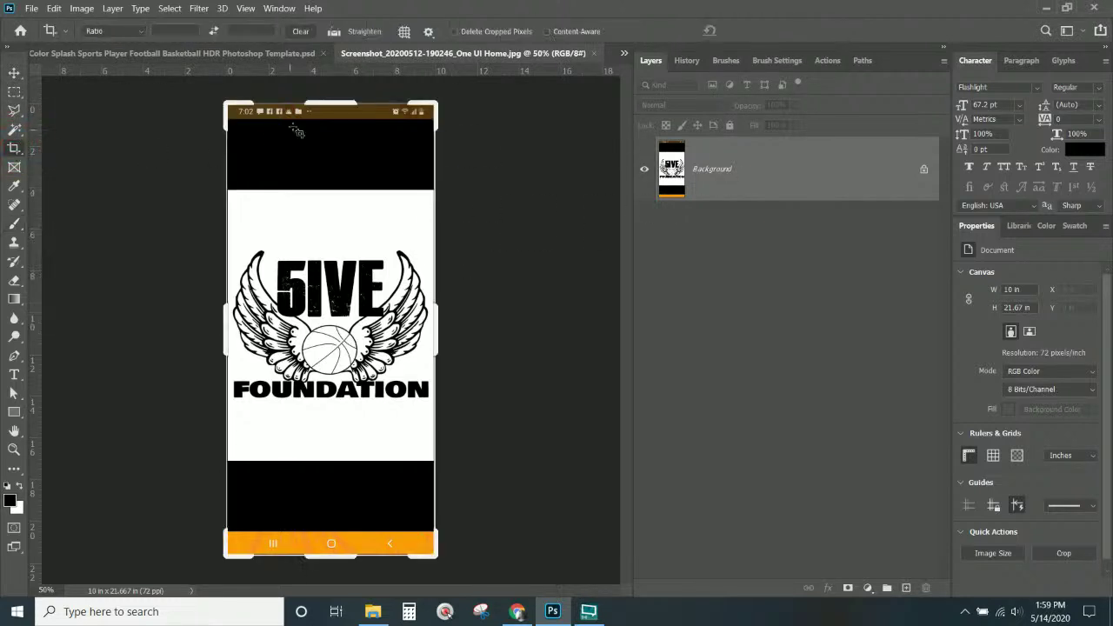
drag(313, 98, 323, 161)
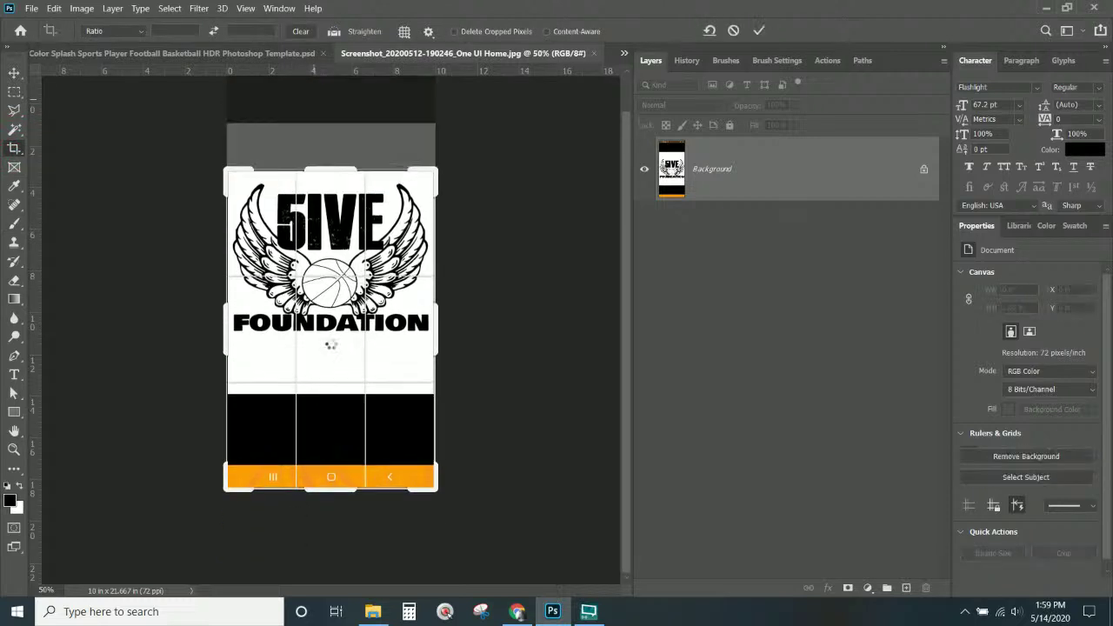
drag(320, 490, 357, 423)
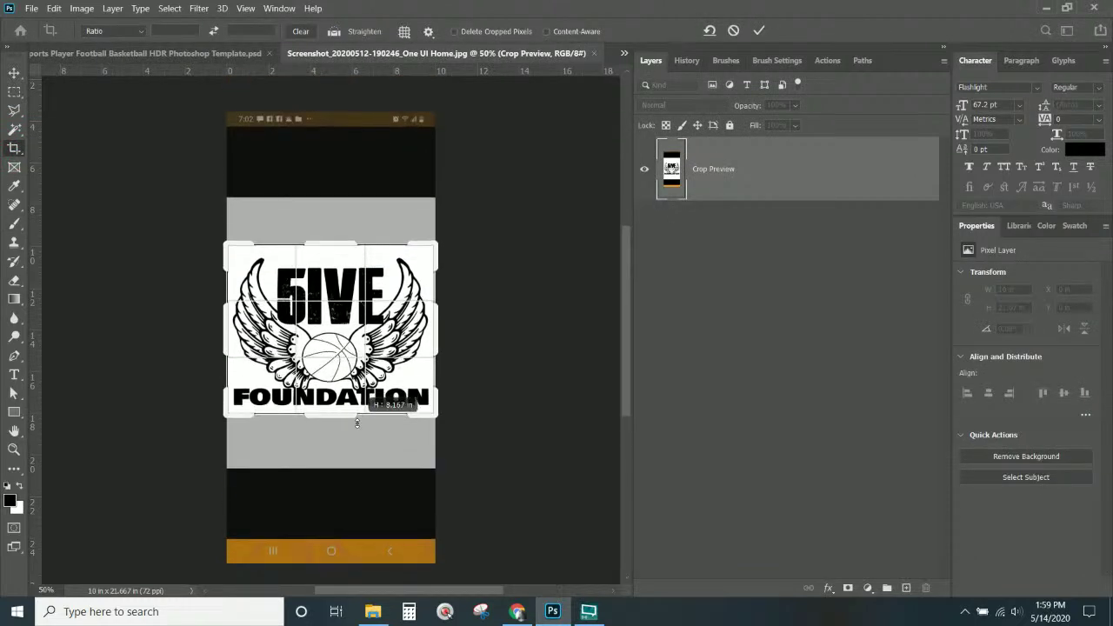
key(Return)
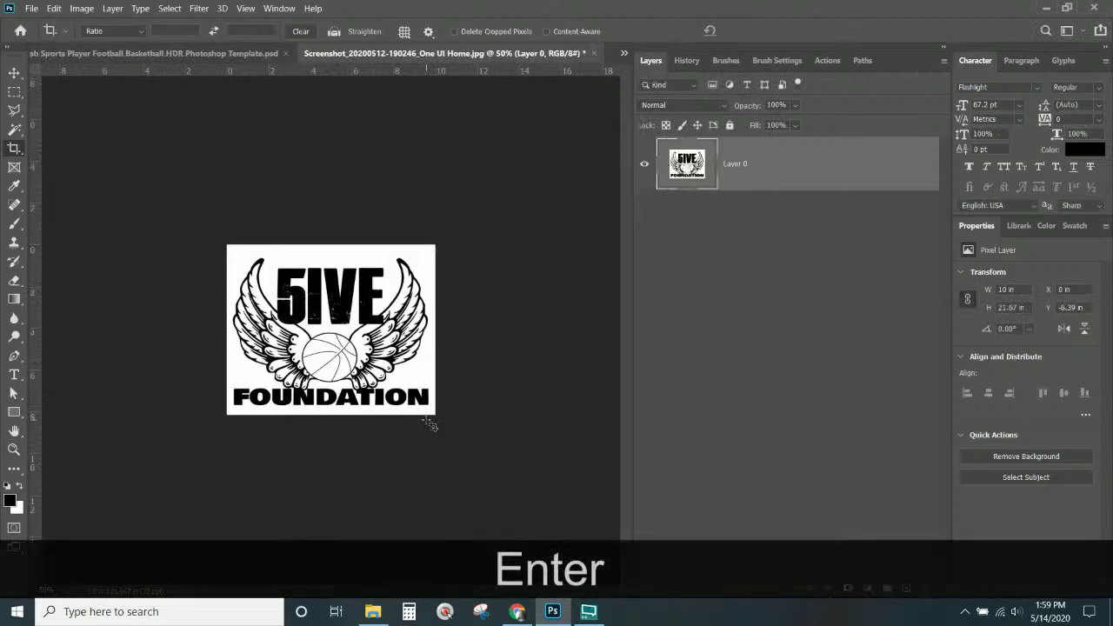
click(420, 55)
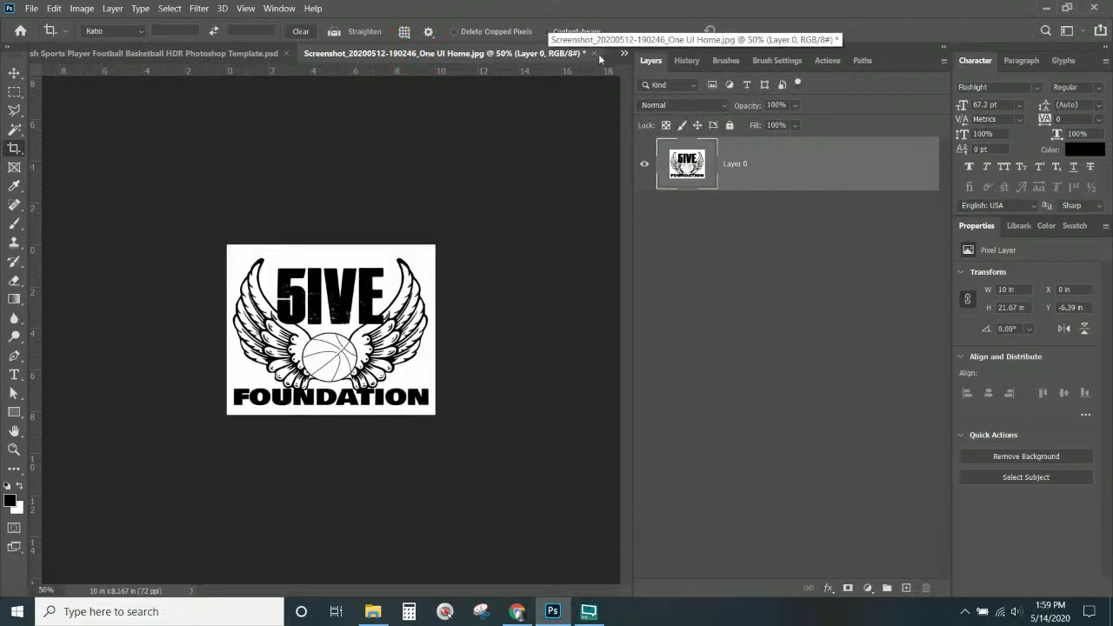
click(595, 53)
click(522, 252)
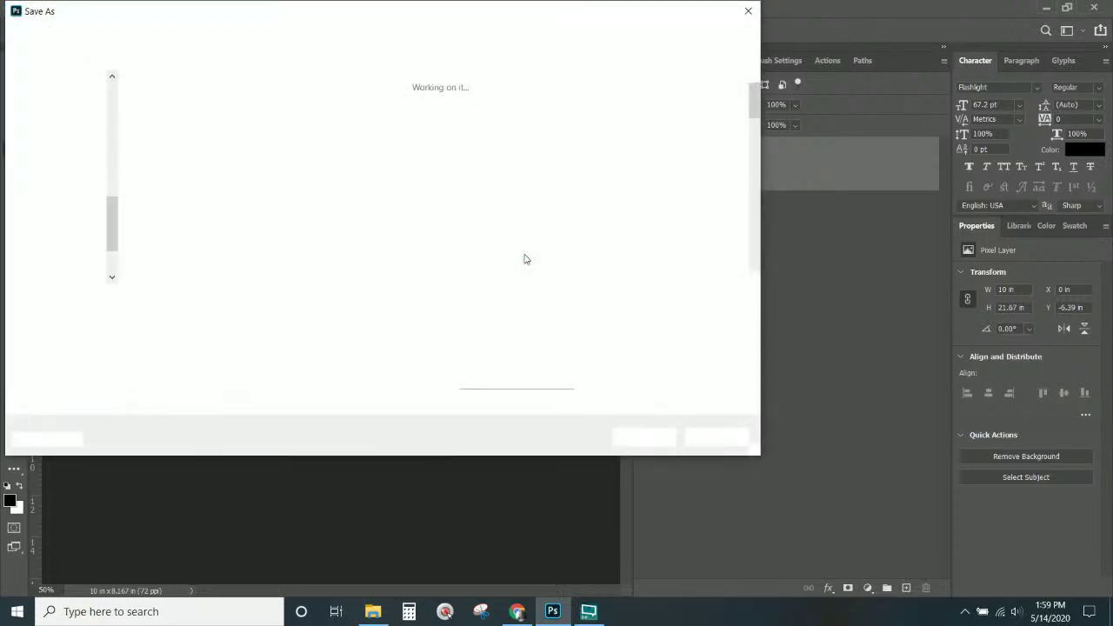
click(732, 439)
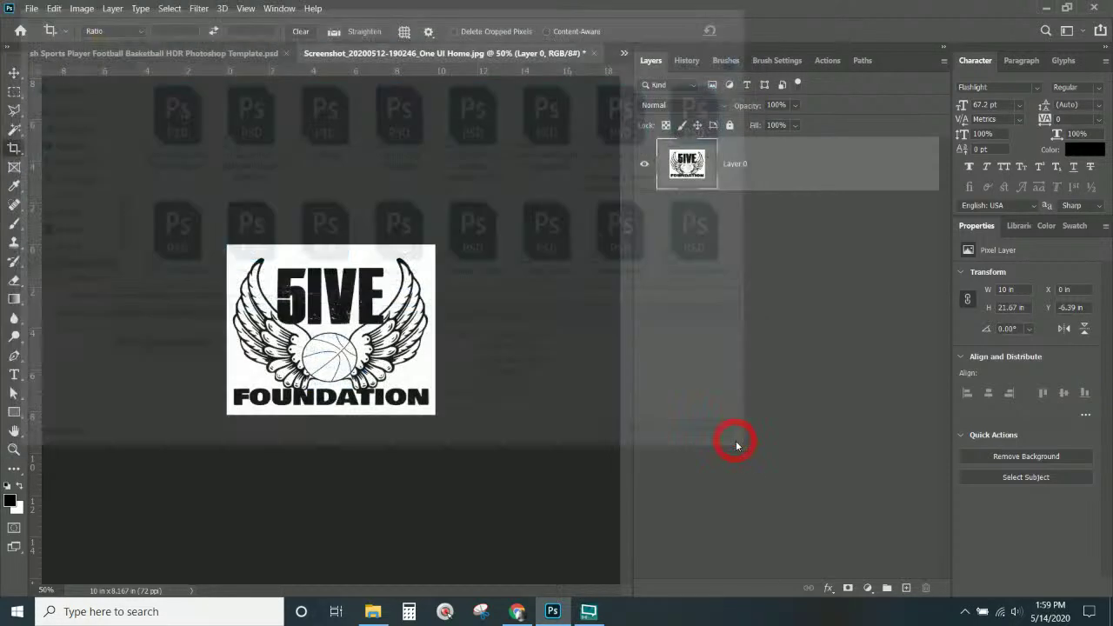
- Flatten the cropped 5IVE Foundation logo image and close it, saving its changes as a JPEG at Maximum quality 12
right_click(781, 159)
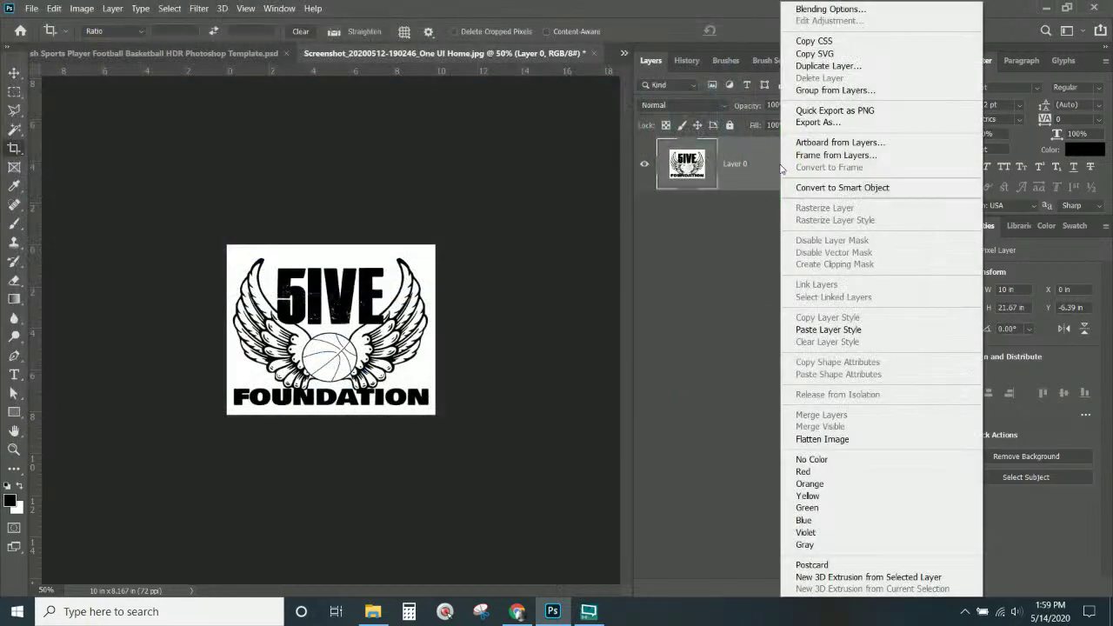
click(840, 441)
click(595, 54)
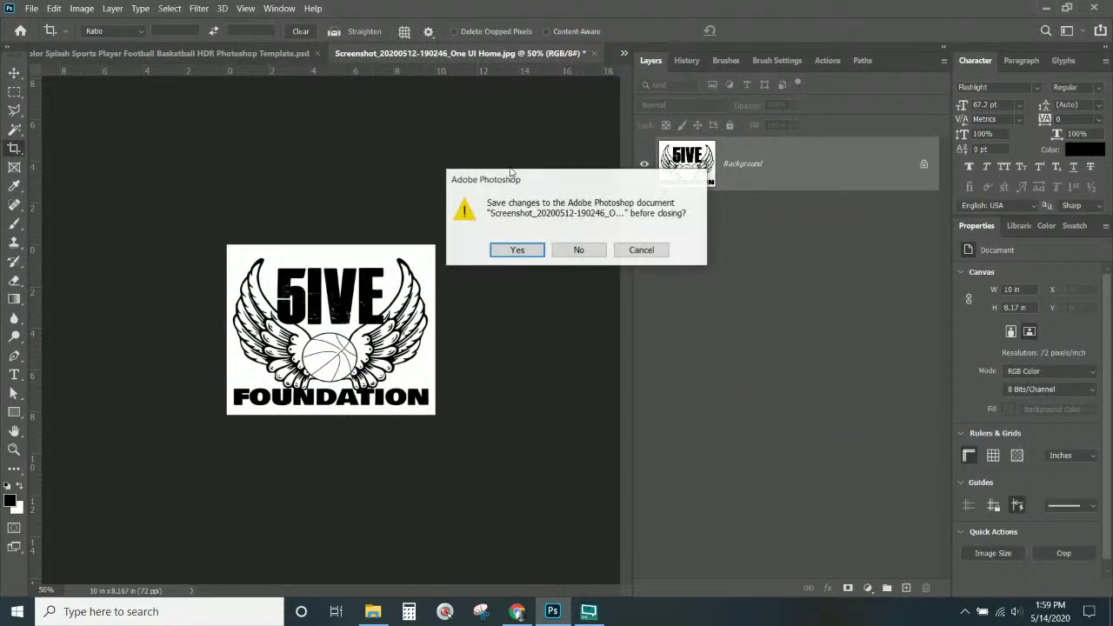
click(519, 250)
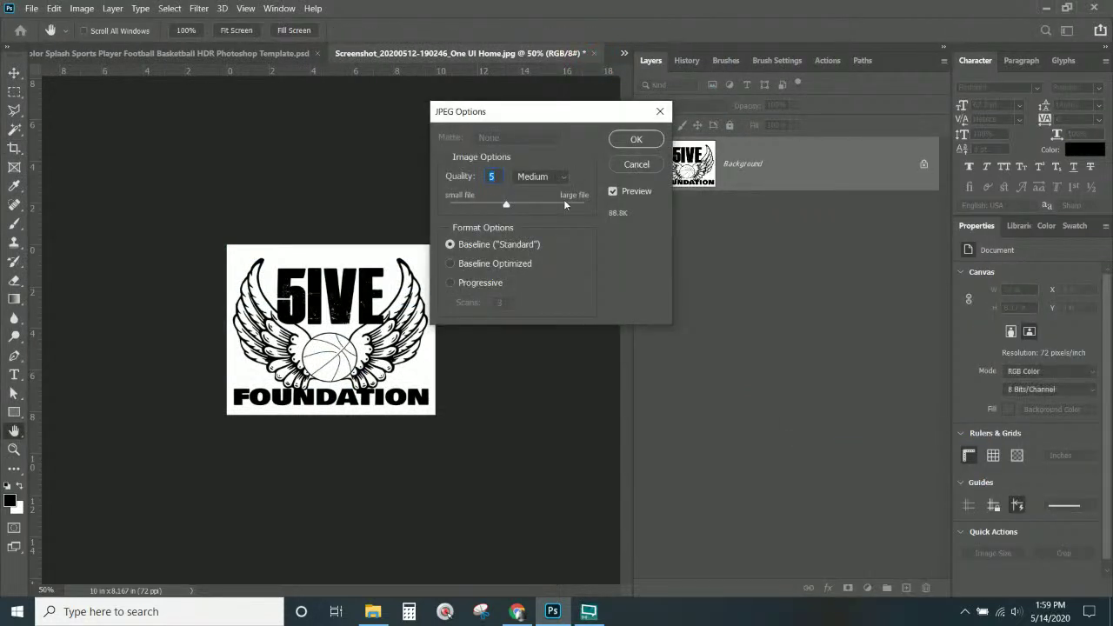
drag(567, 202, 639, 208)
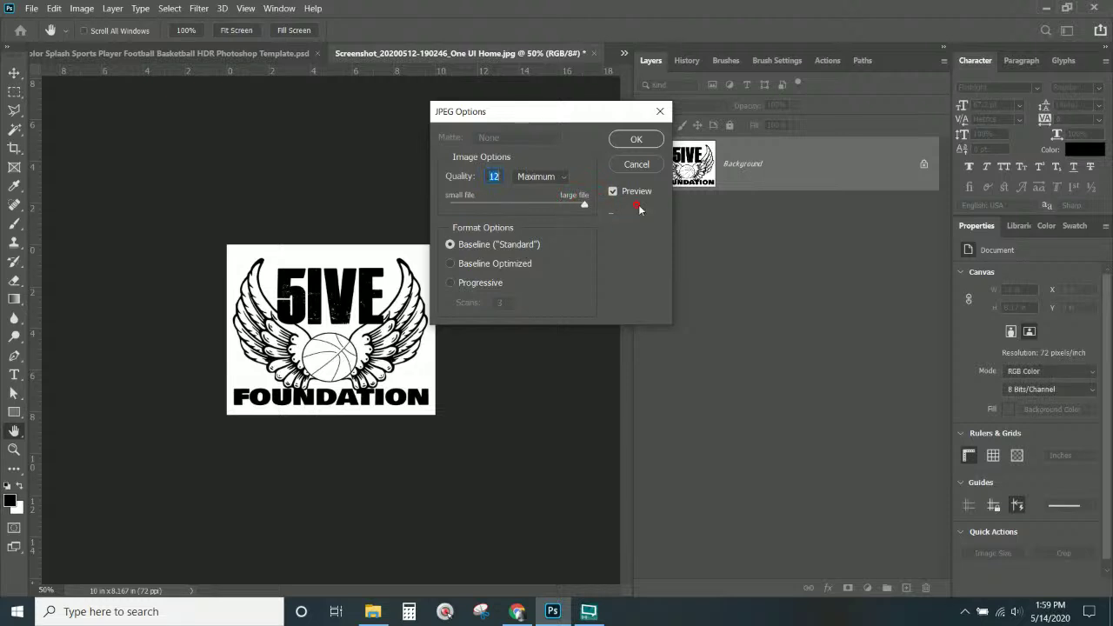
click(639, 140)
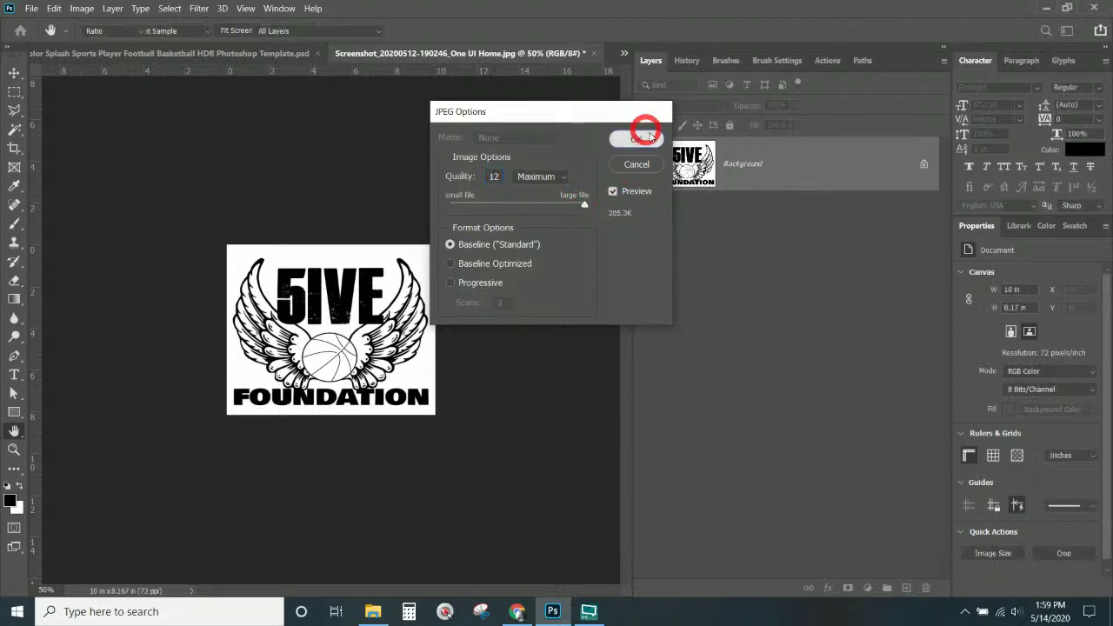
- Save a copy of the template in the Client files folder as gmoney-Color Splash Sports Player Football Basketball HDR Photoshop Template.psd
key(c)
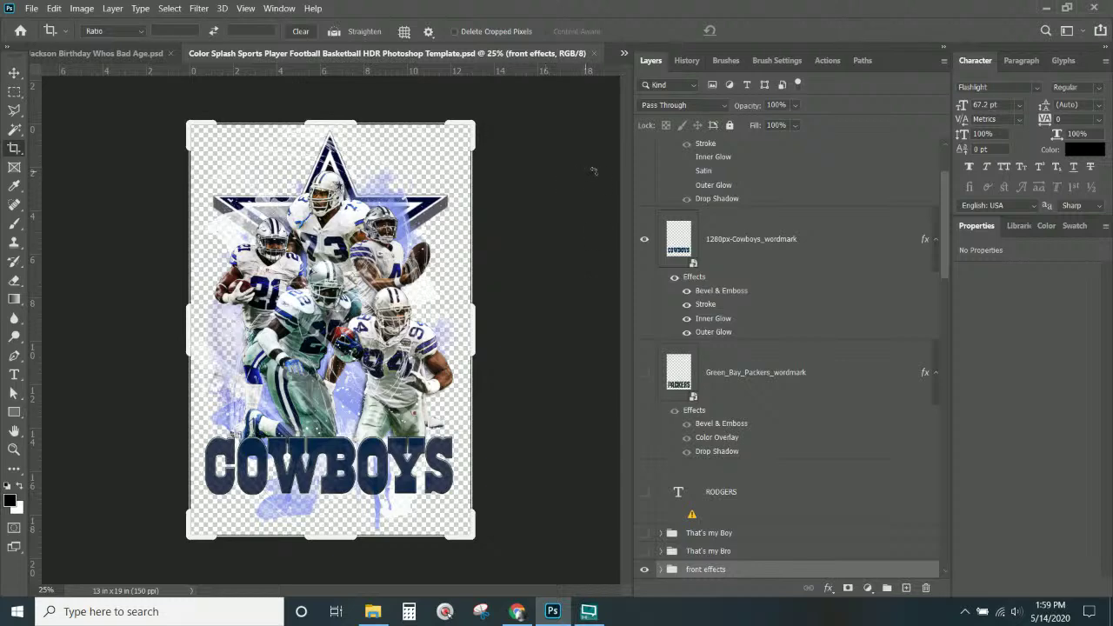
scroll(753, 271, up, 3)
scroll(753, 276, down, 6)
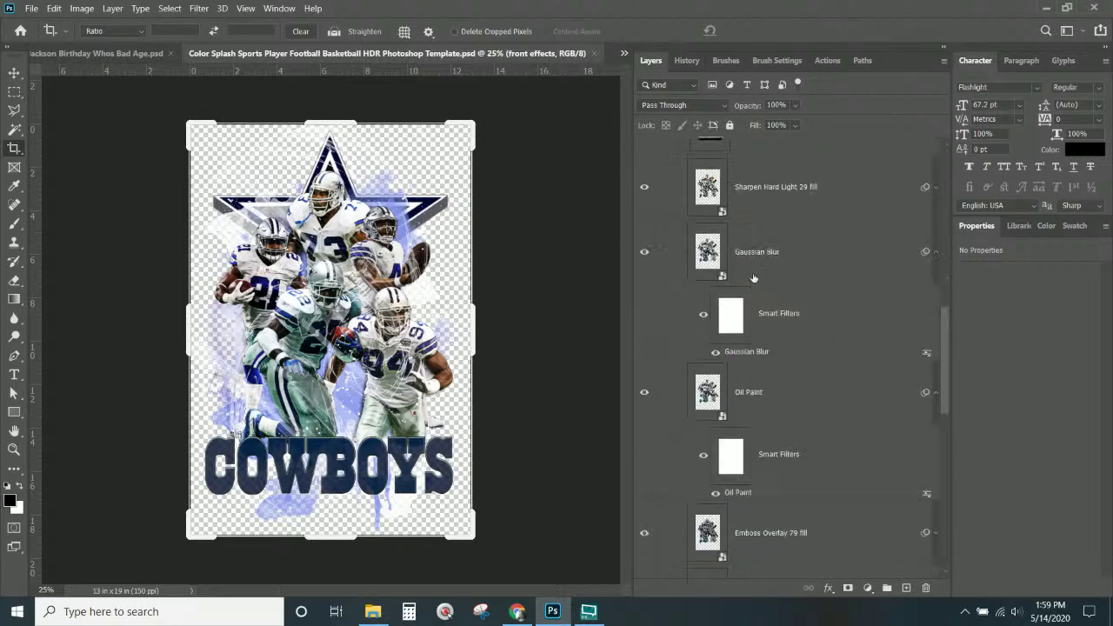
click(32, 8)
click(53, 175)
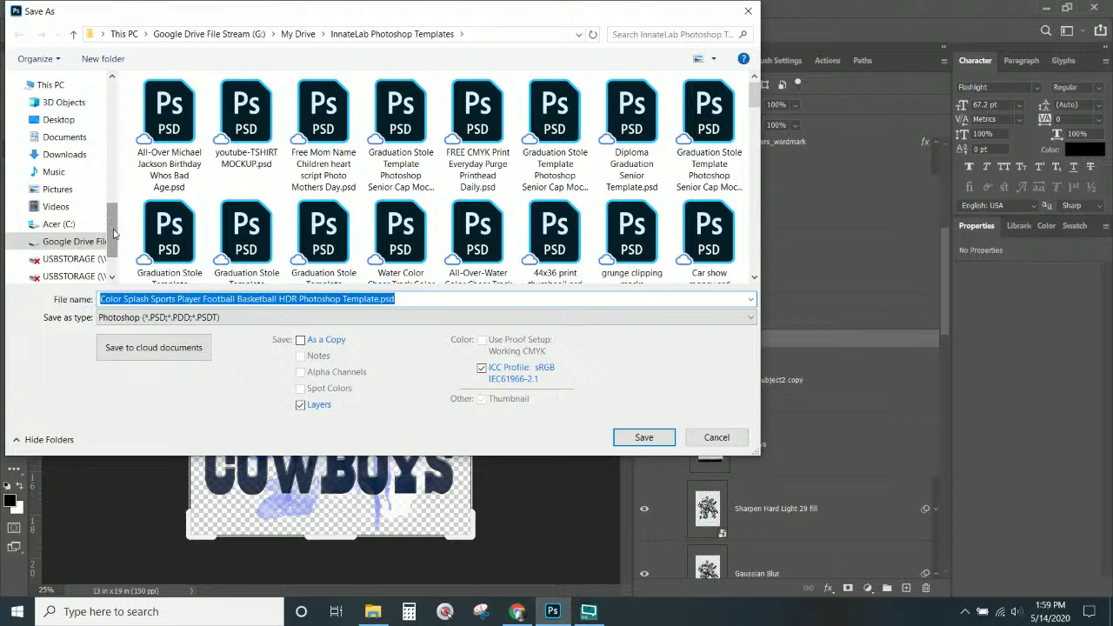
drag(111, 223, 111, 102)
click(60, 172)
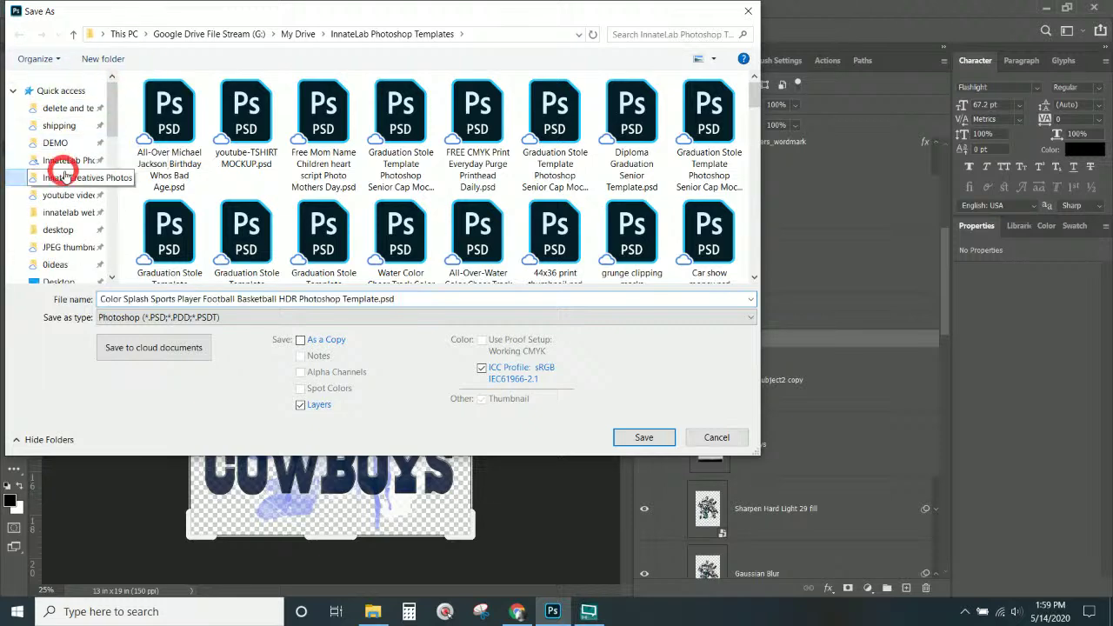
click(313, 30)
click(203, 298)
click(101, 298)
text(gmoney-)
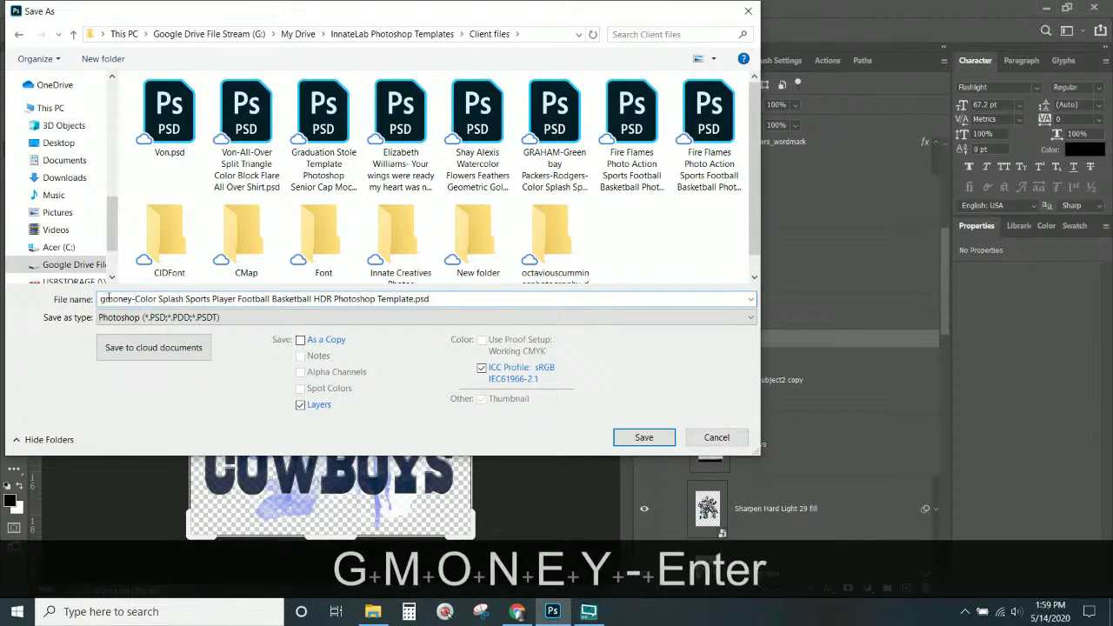
key(Return)
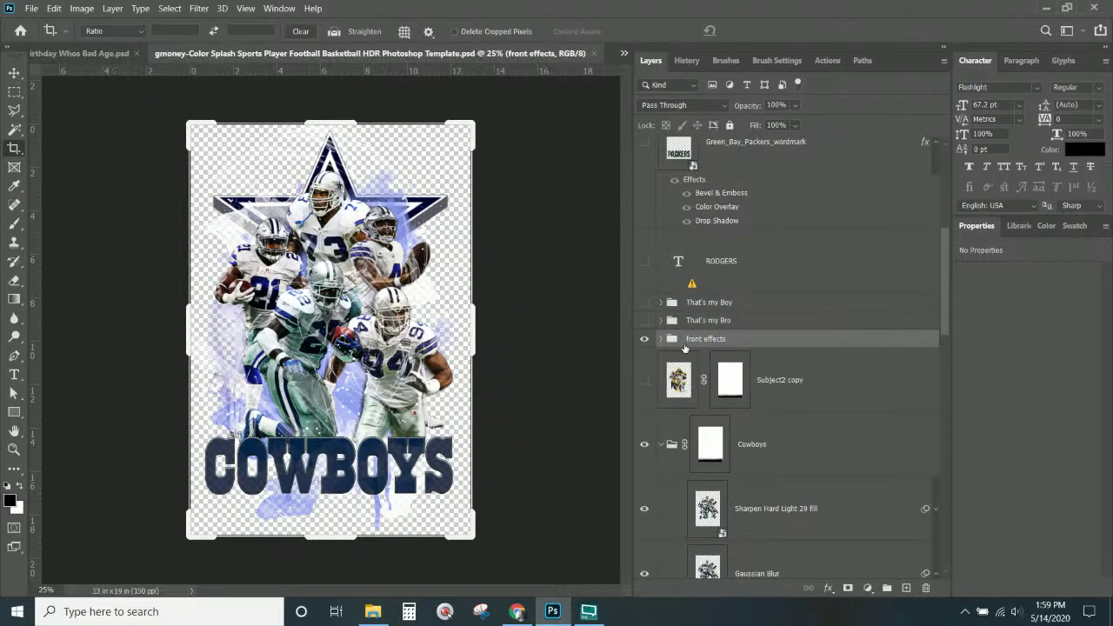
- Open the player collage smart object in the Cowboys group and hide its Dallas layer
scroll(684, 348, up, 5)
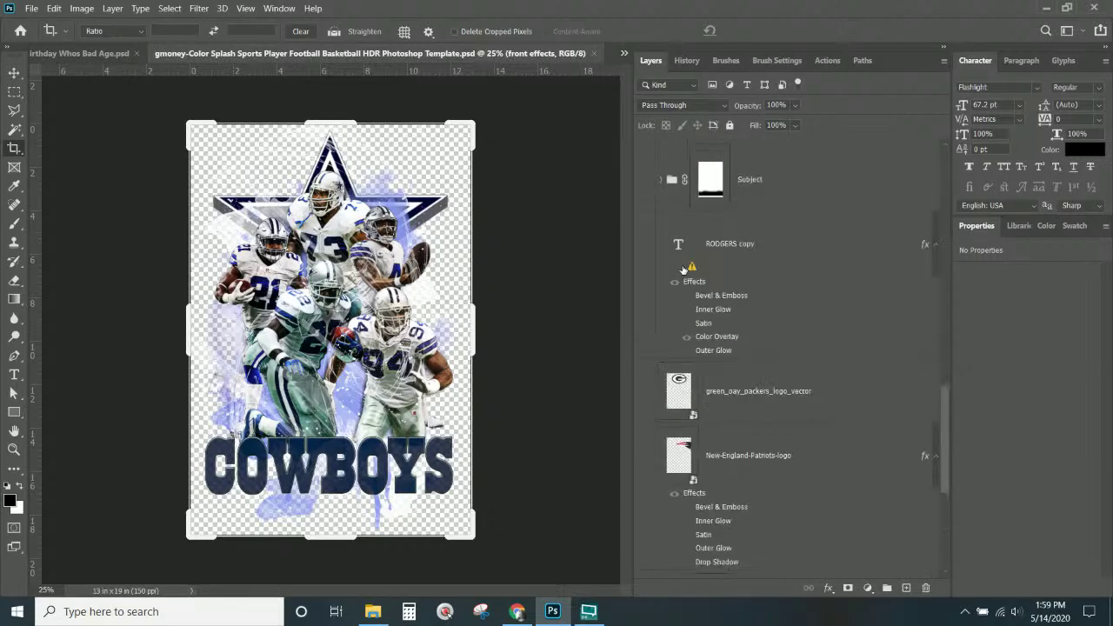
scroll(683, 270, up, 10)
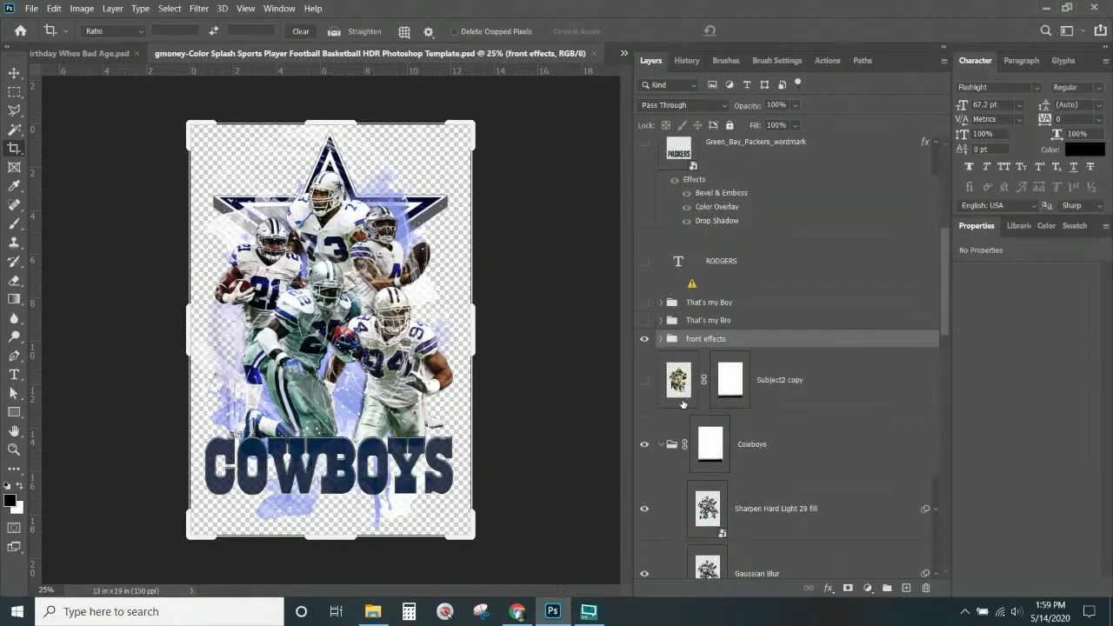
scroll(683, 402, down, 5)
double_click(707, 348)
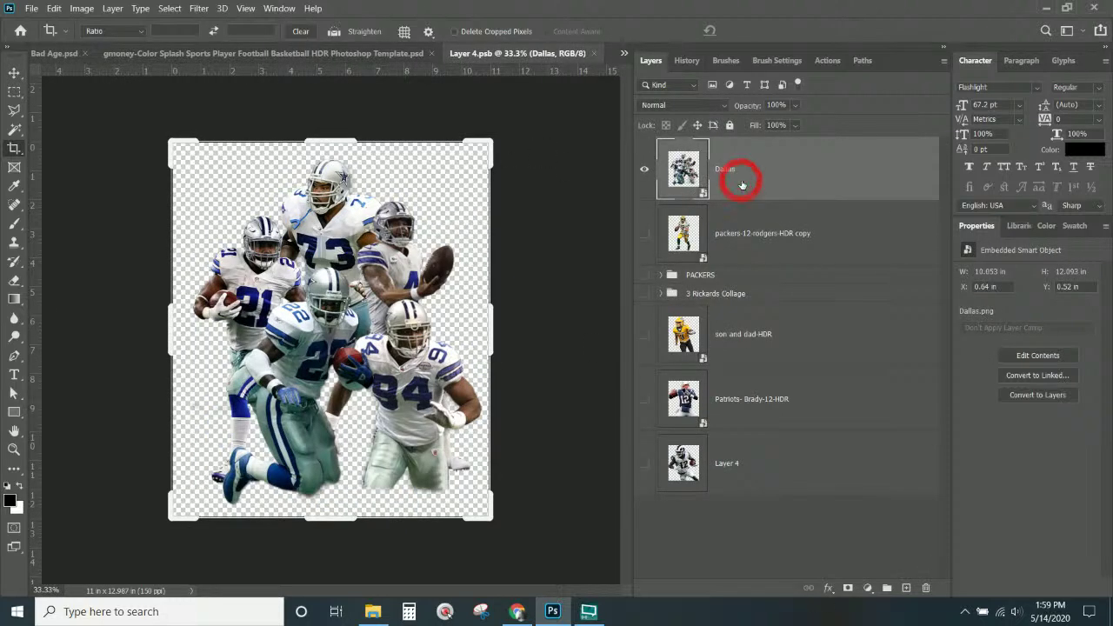
click(768, 327)
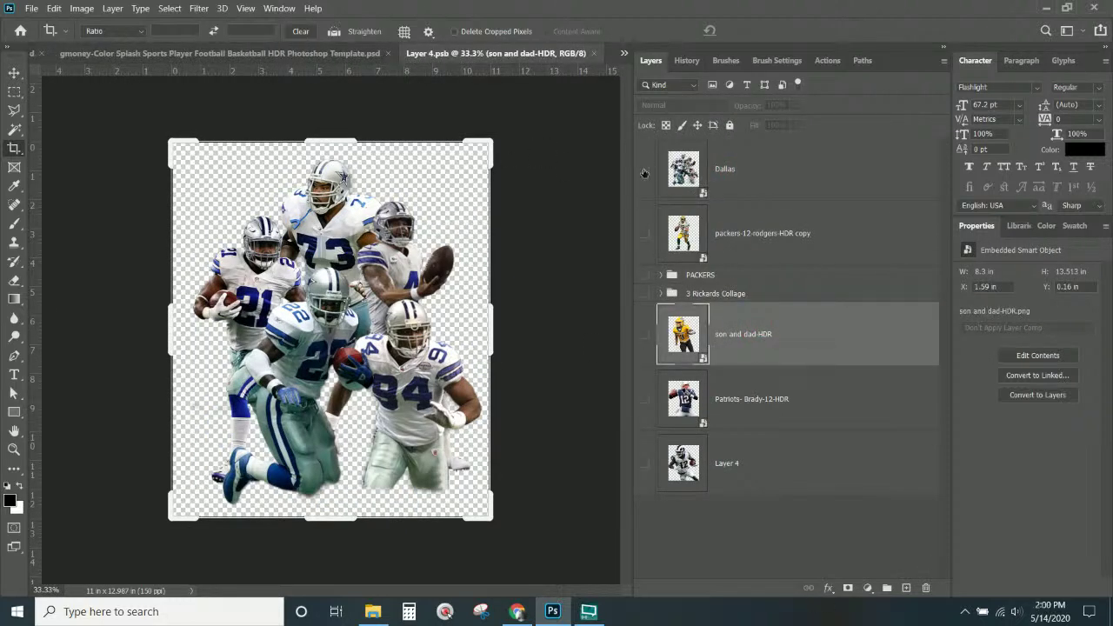
click(645, 171)
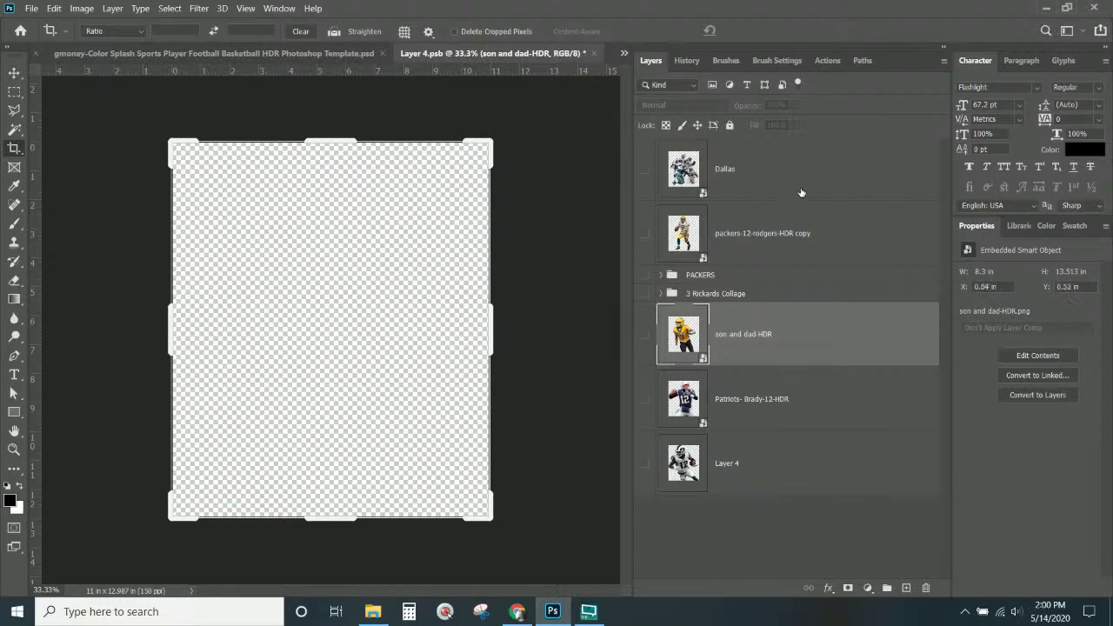
- Preview the packers-12-rodgers-HDR copy layer alone on the canvas, then hide it again
click(802, 192)
click(807, 247)
click(15, 74)
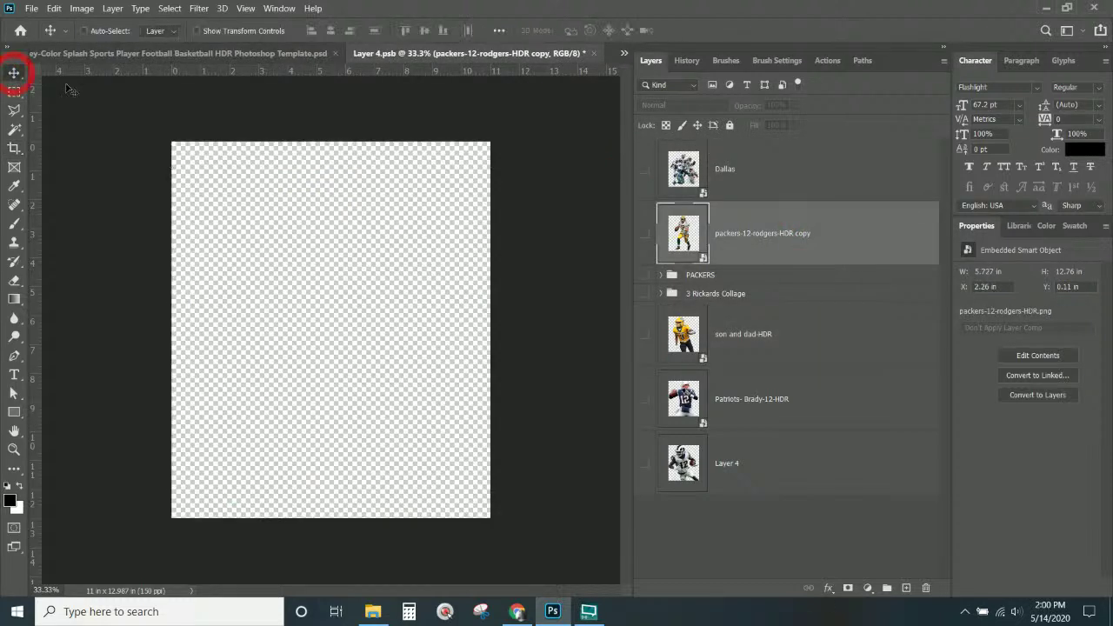
click(644, 233)
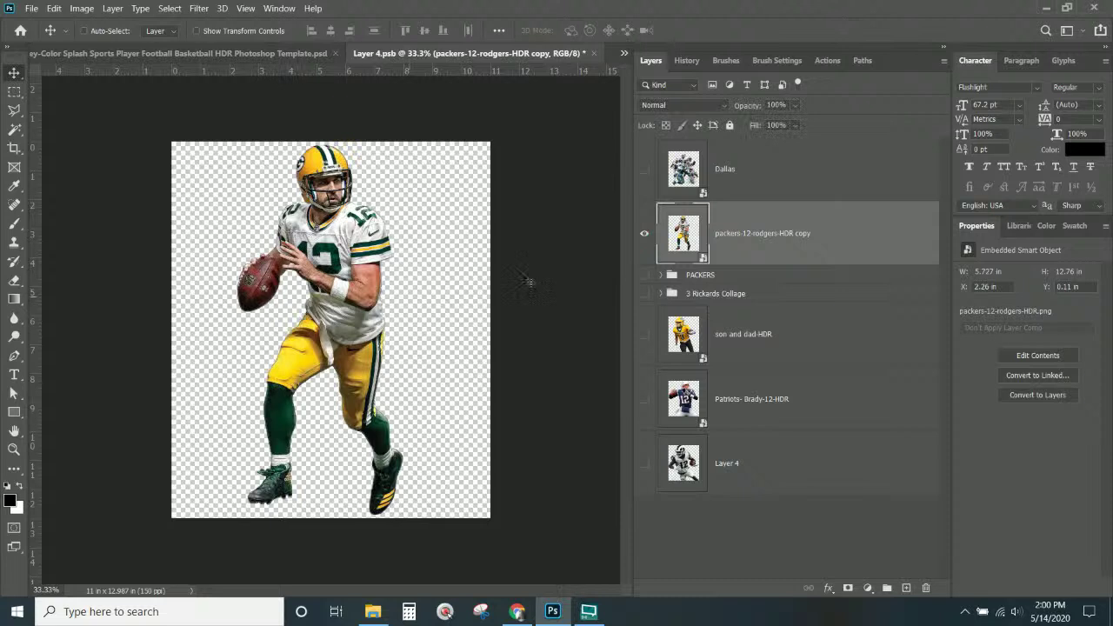
click(644, 233)
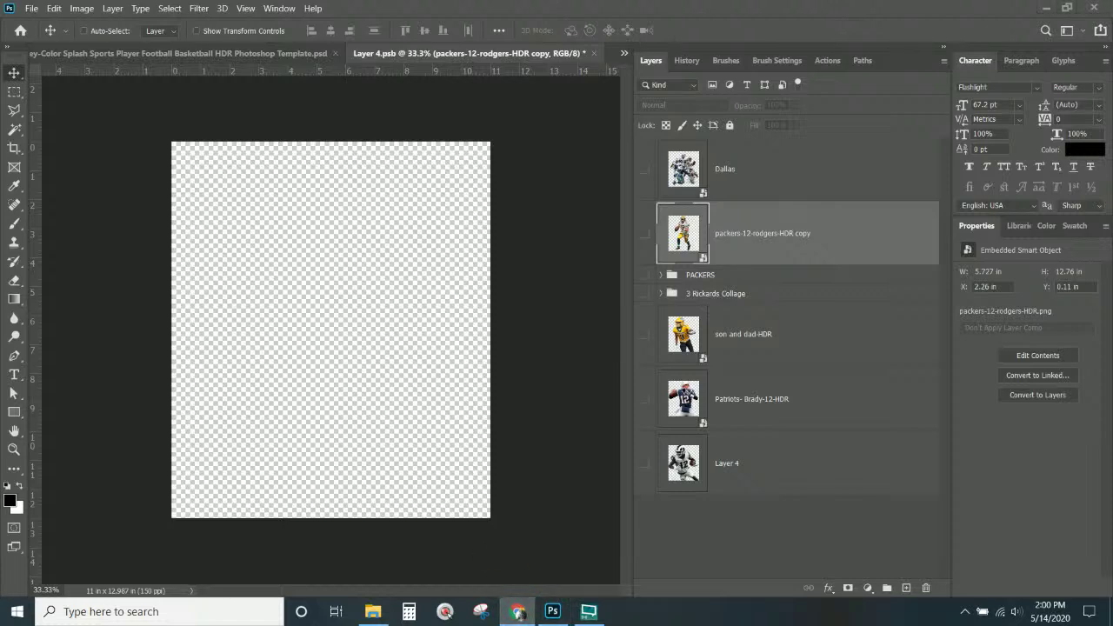
- Switch to Chrome and open the remove.bg website
click(517, 612)
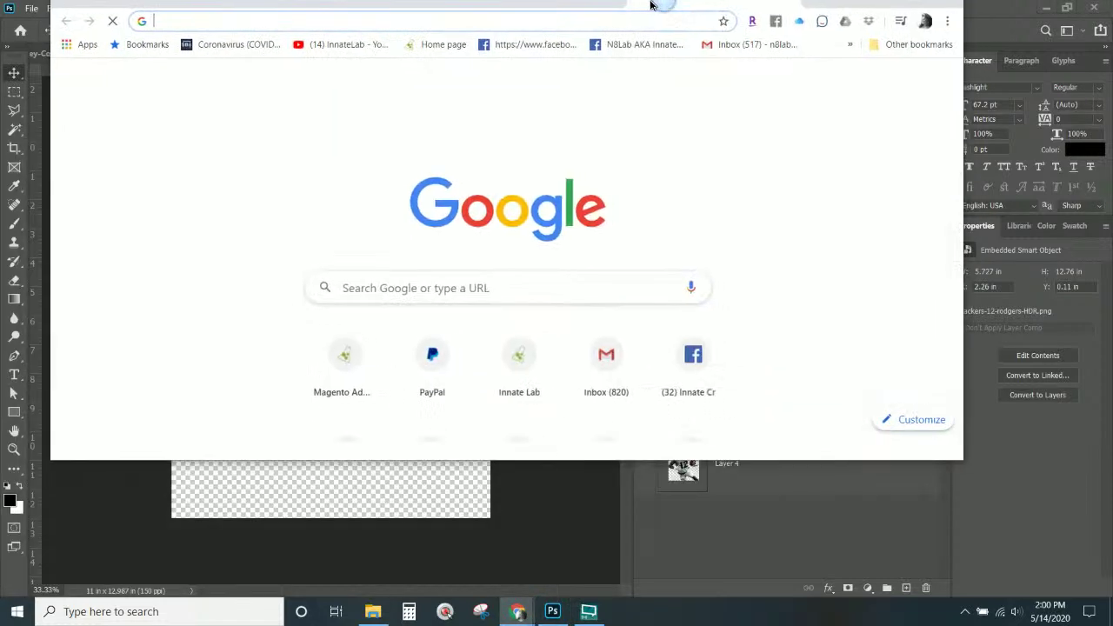
click(504, 38)
text(remove.bg)
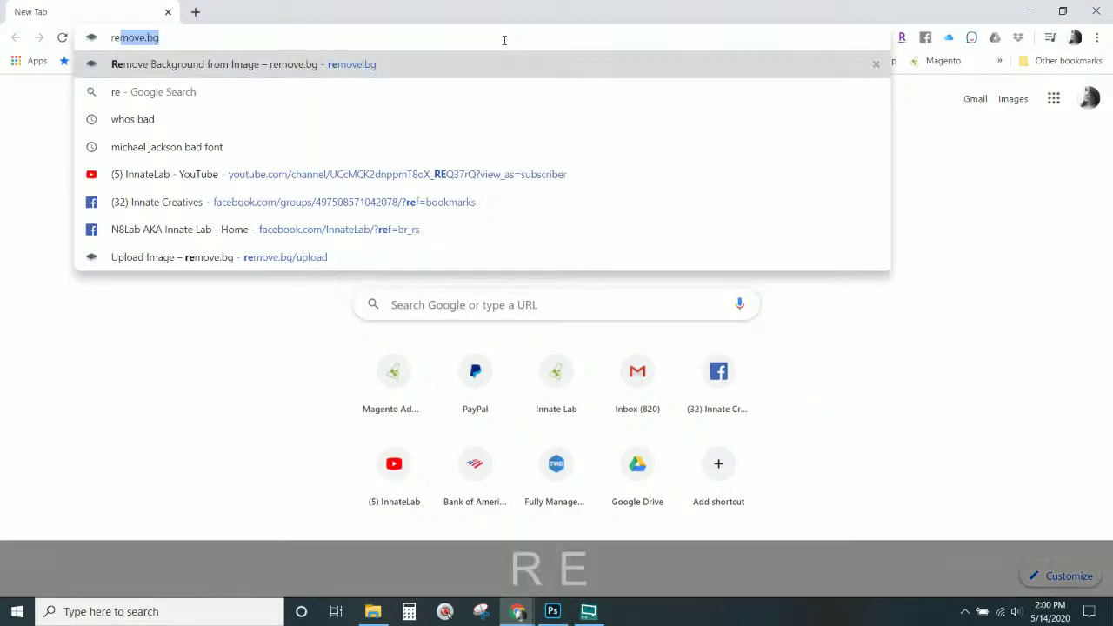
key(Return)
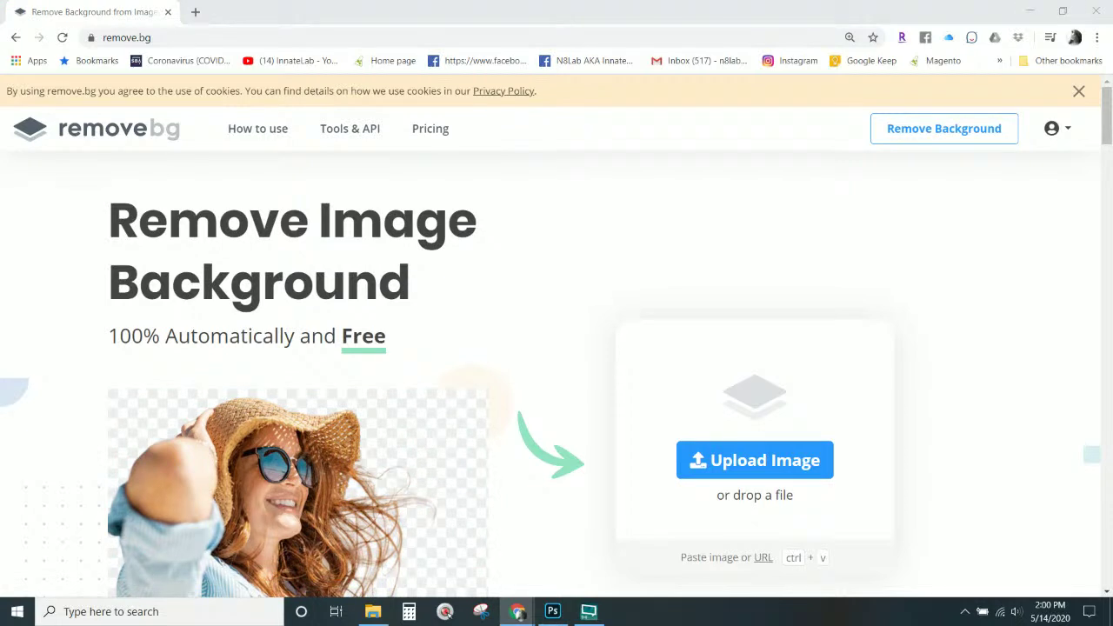
text(cool!)
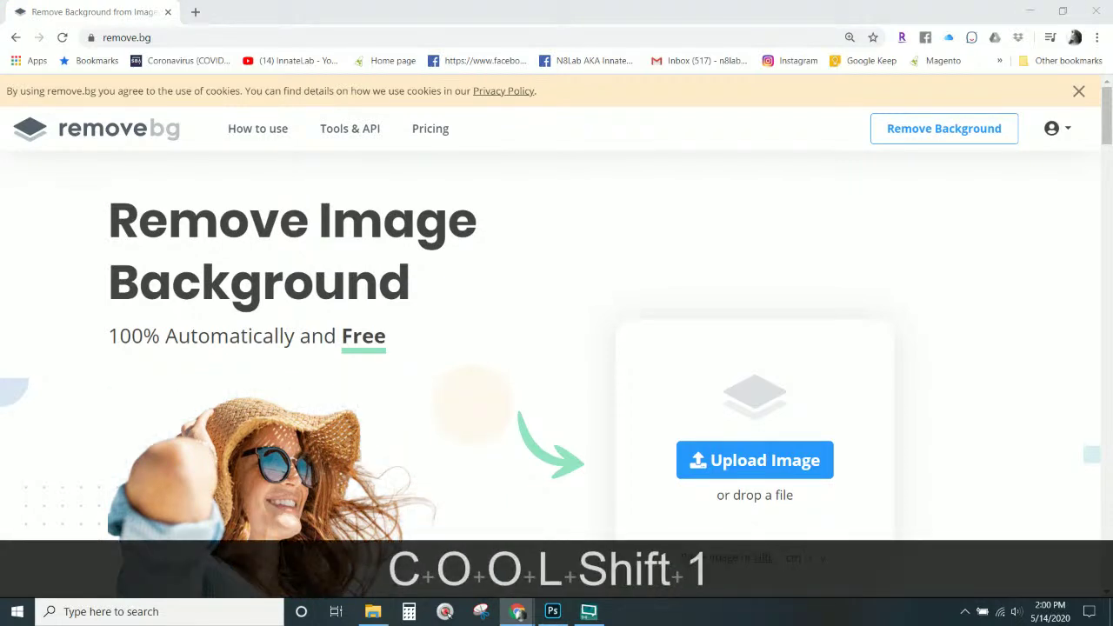
key(Return)
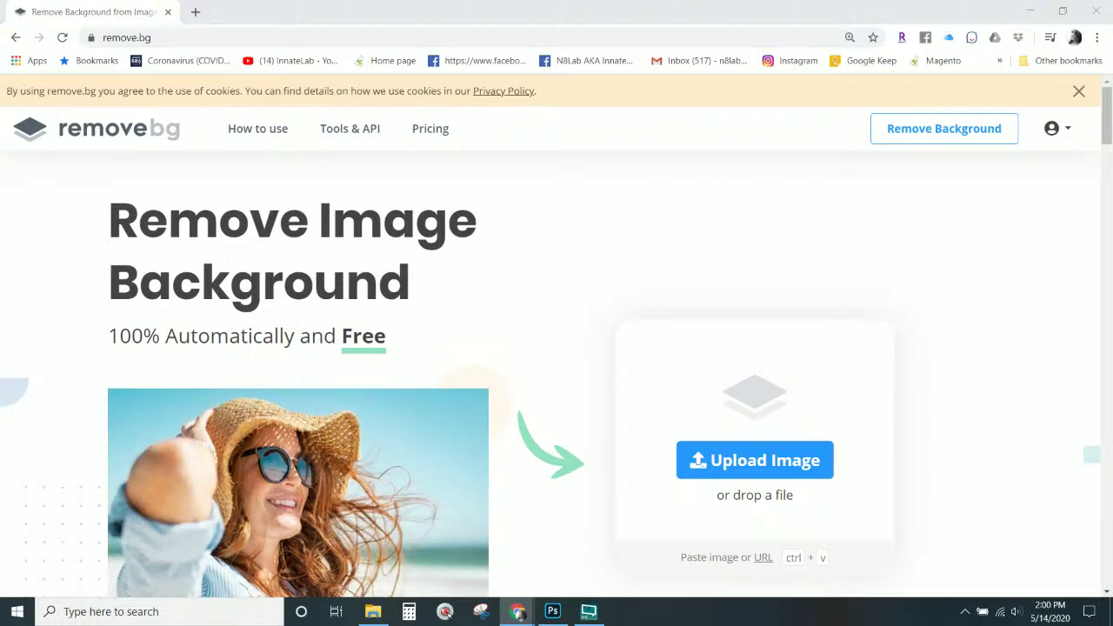
key(KP_1)
key(KP_0)
key(KP_Subtract)
key(KP_4)
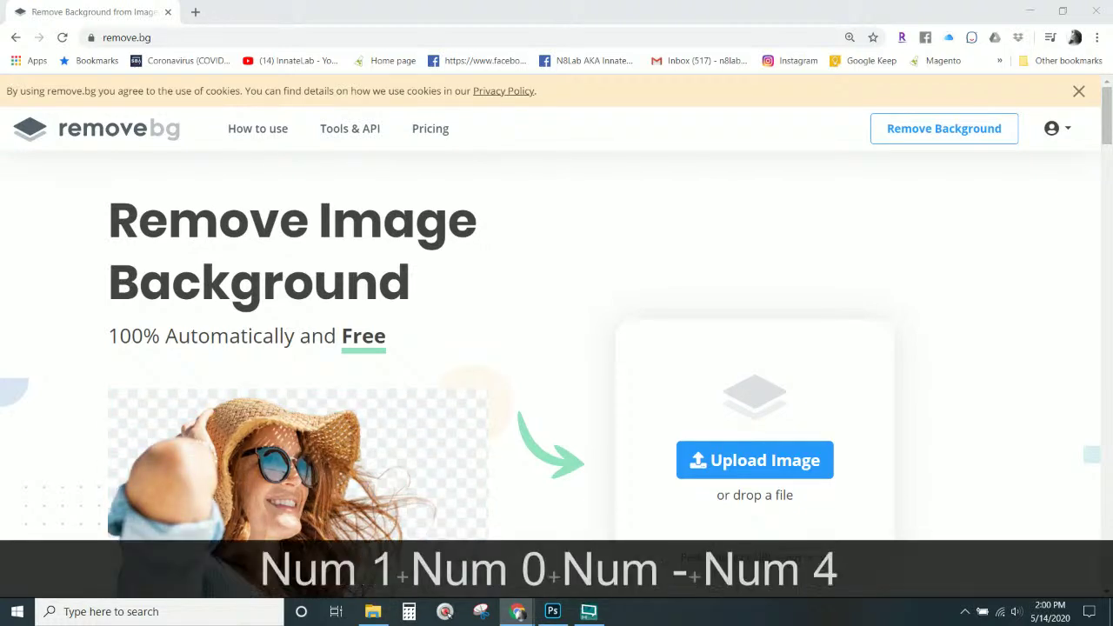
key(Return)
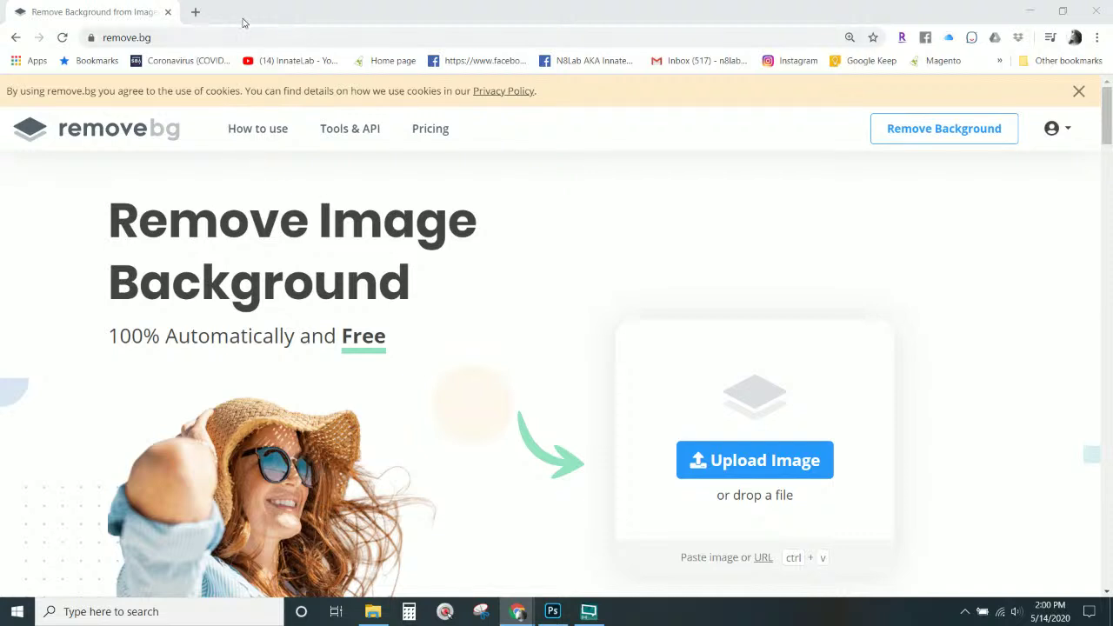
scroll(872, 191, down, 1)
scroll(845, 310, up, 1)
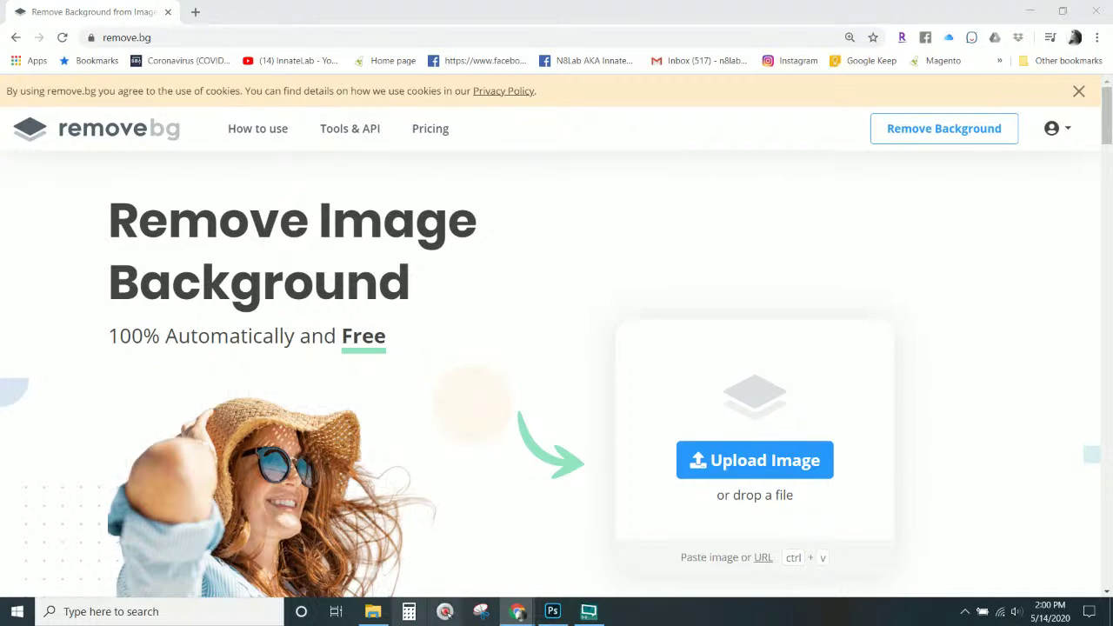
mouse_move(597, 618)
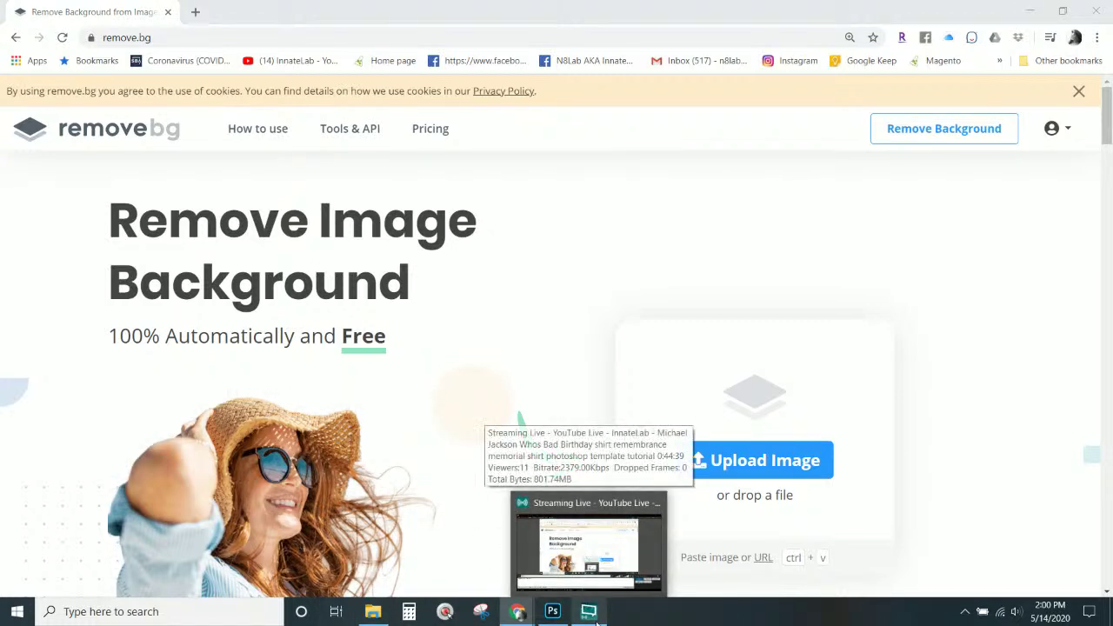
click(383, 616)
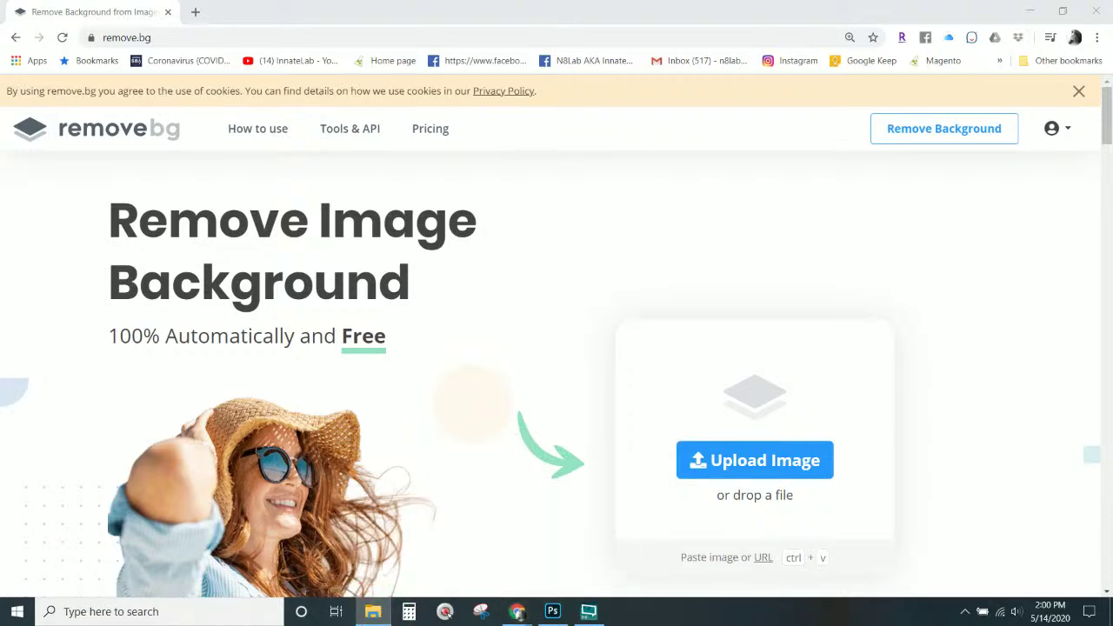
drag(0, 412, 619, 412)
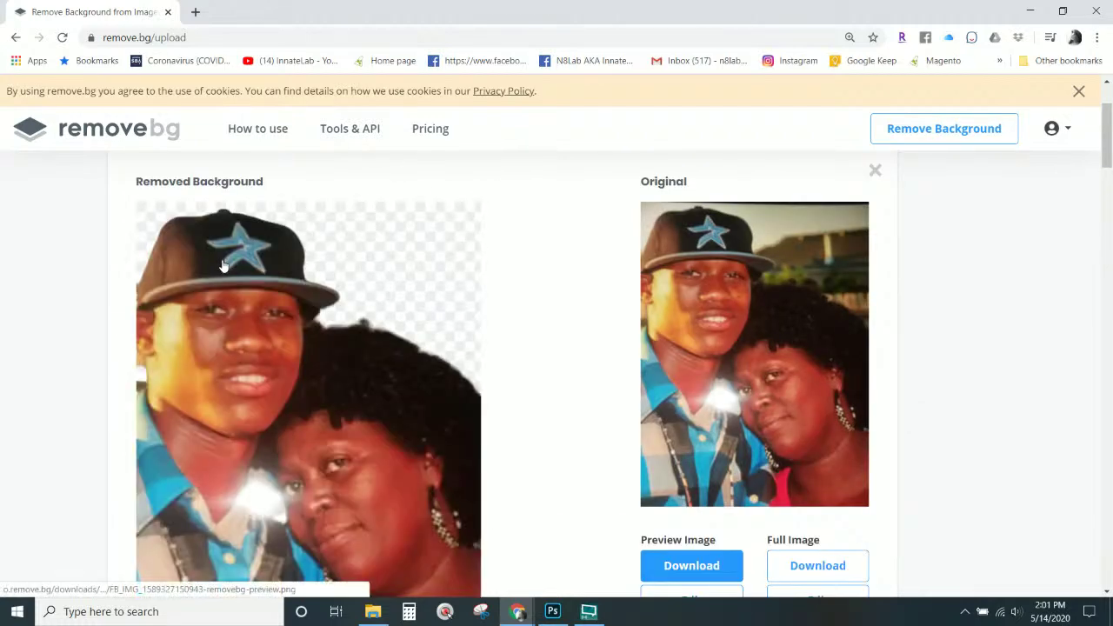
scroll(157, 303, down, 1)
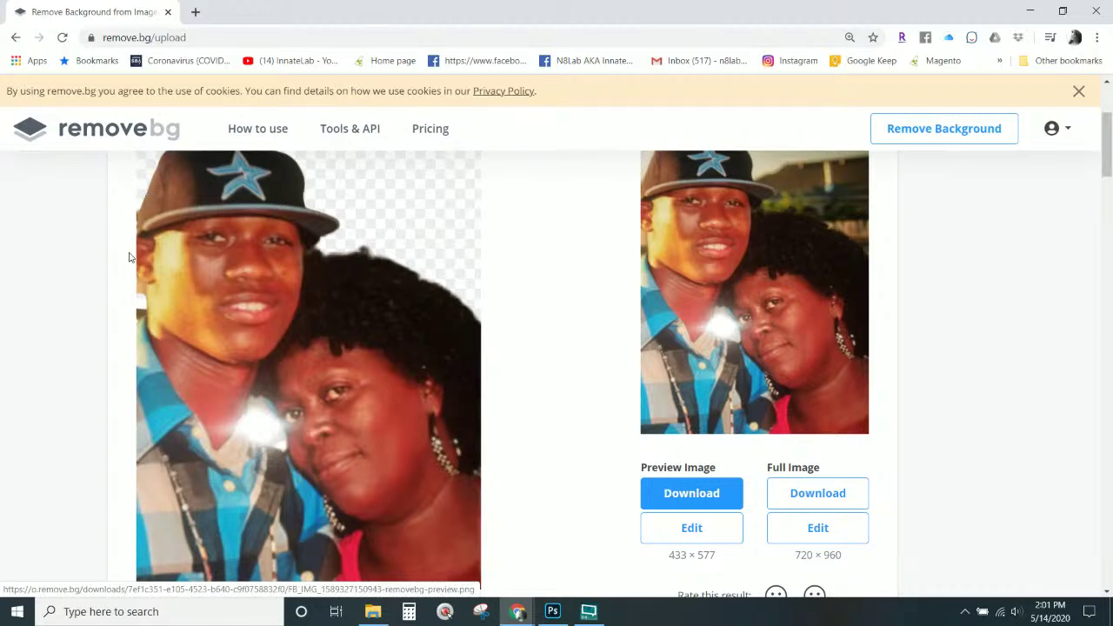
scroll(119, 313, down, 1)
scroll(122, 316, up, 1)
scroll(489, 345, down, 4)
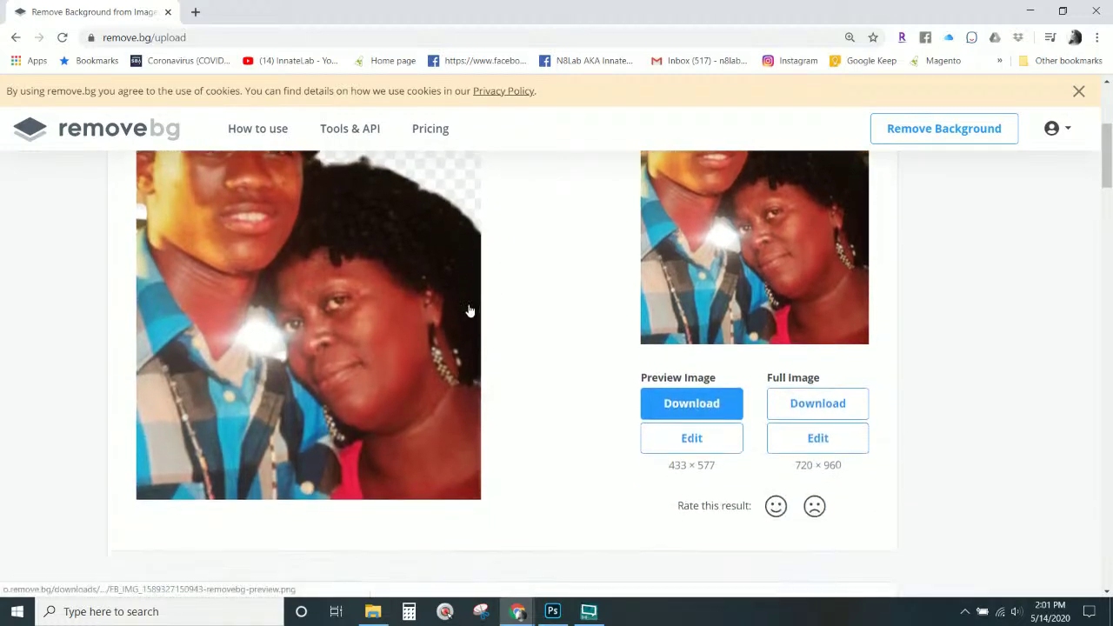
scroll(469, 301, up, 4)
scroll(492, 247, up, 1)
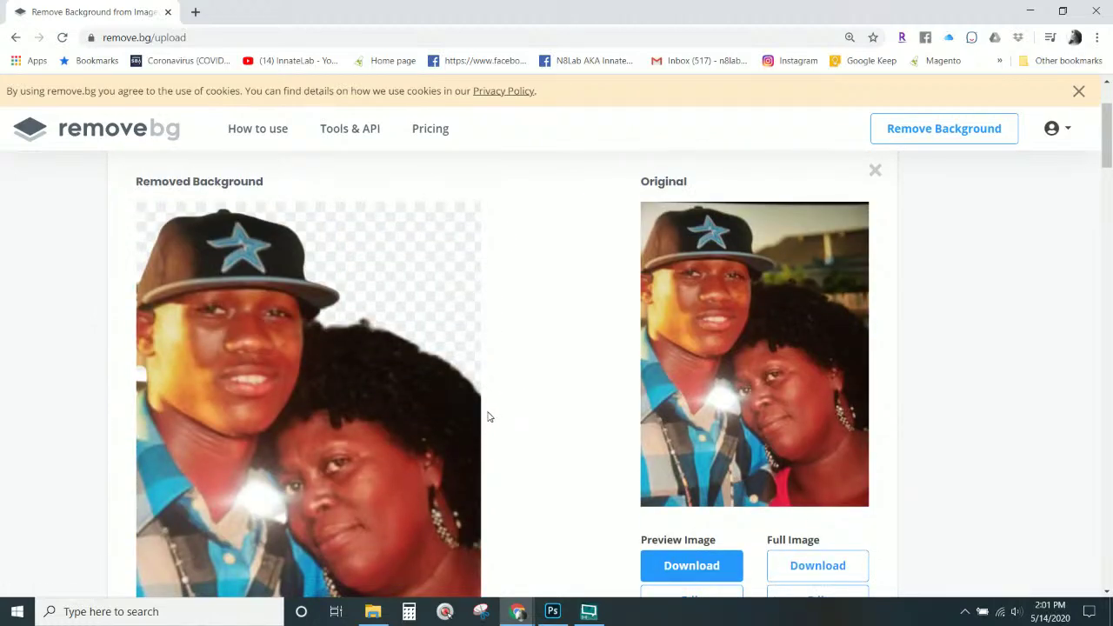
scroll(504, 392, down, 3)
scroll(501, 393, down, 3)
scroll(502, 390, up, 9)
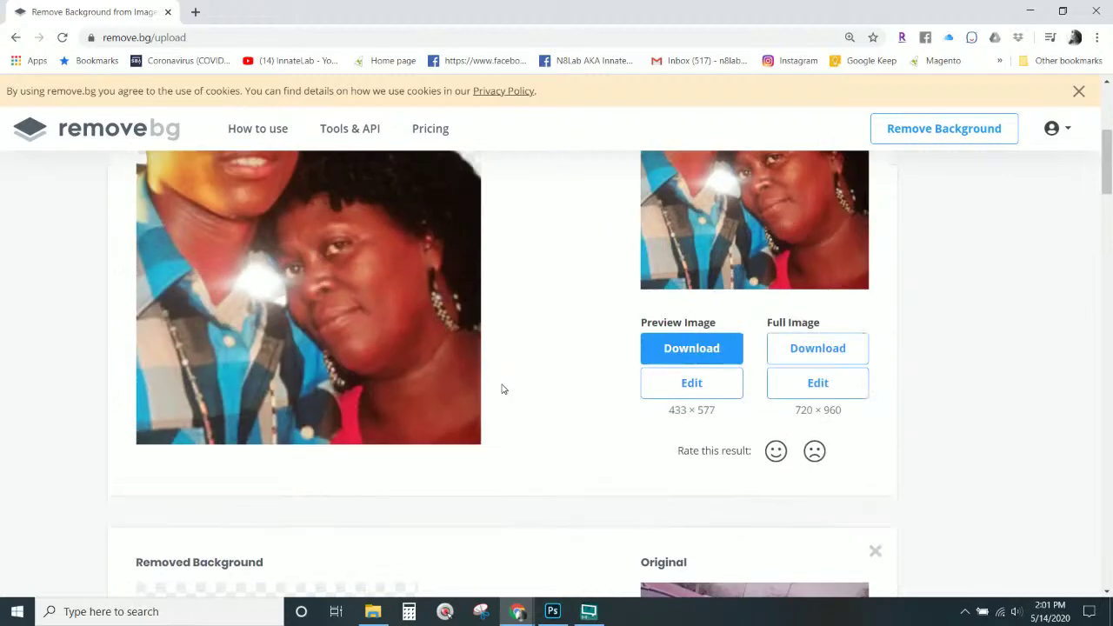
key(super+e)
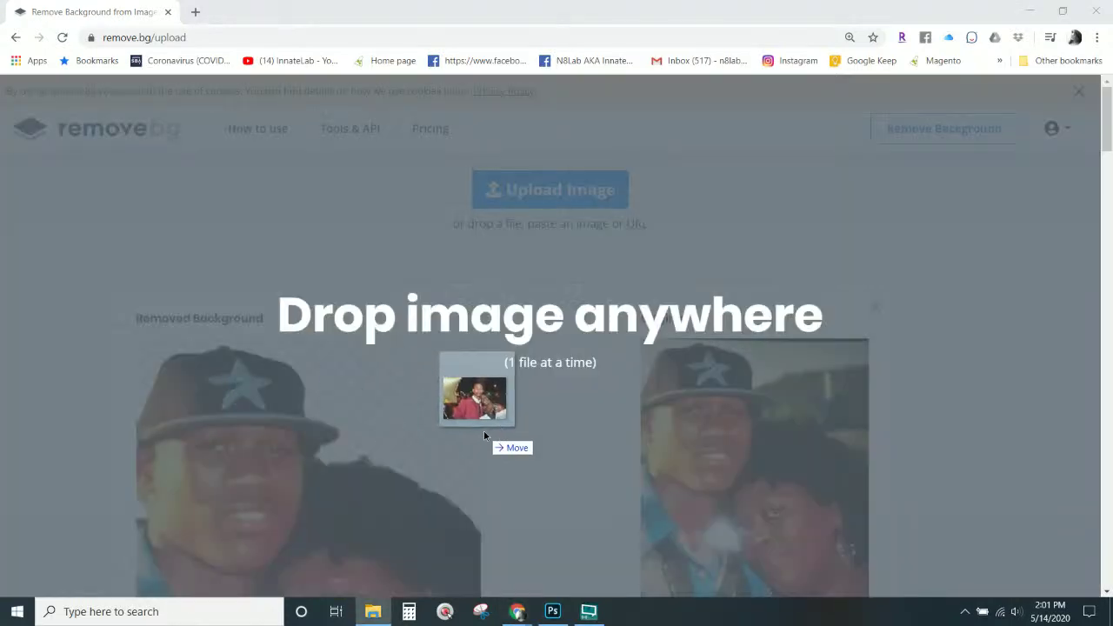
drag(484, 431, 483, 434)
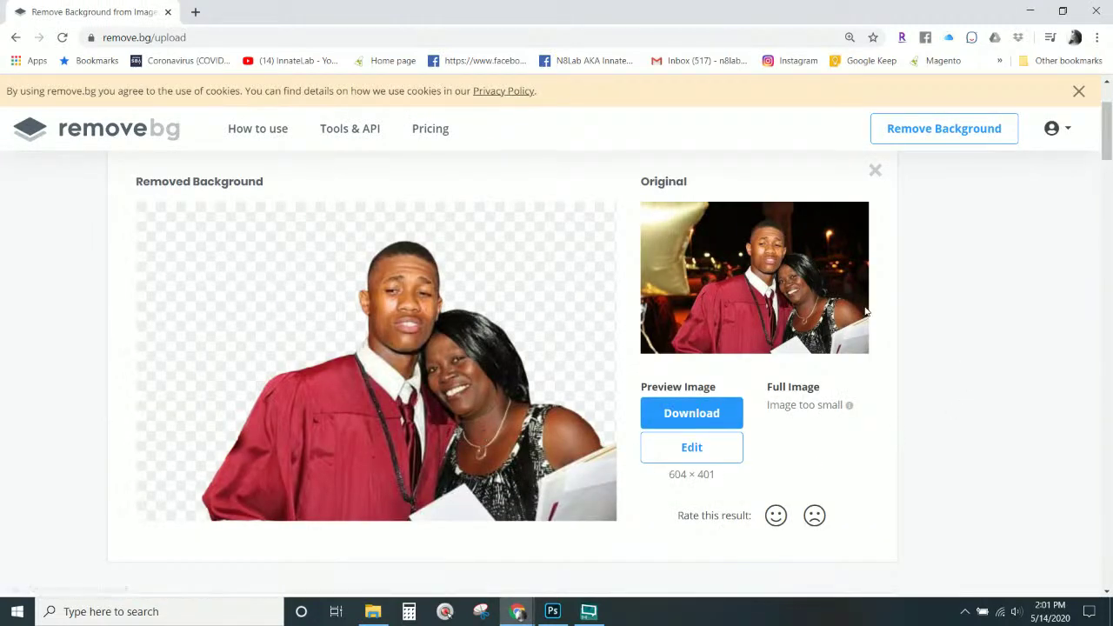
- Inspect the graduation photo cutout and save its preview image to the delete and temp files folder
scroll(361, 362, down, 1)
scroll(361, 362, down, 1)
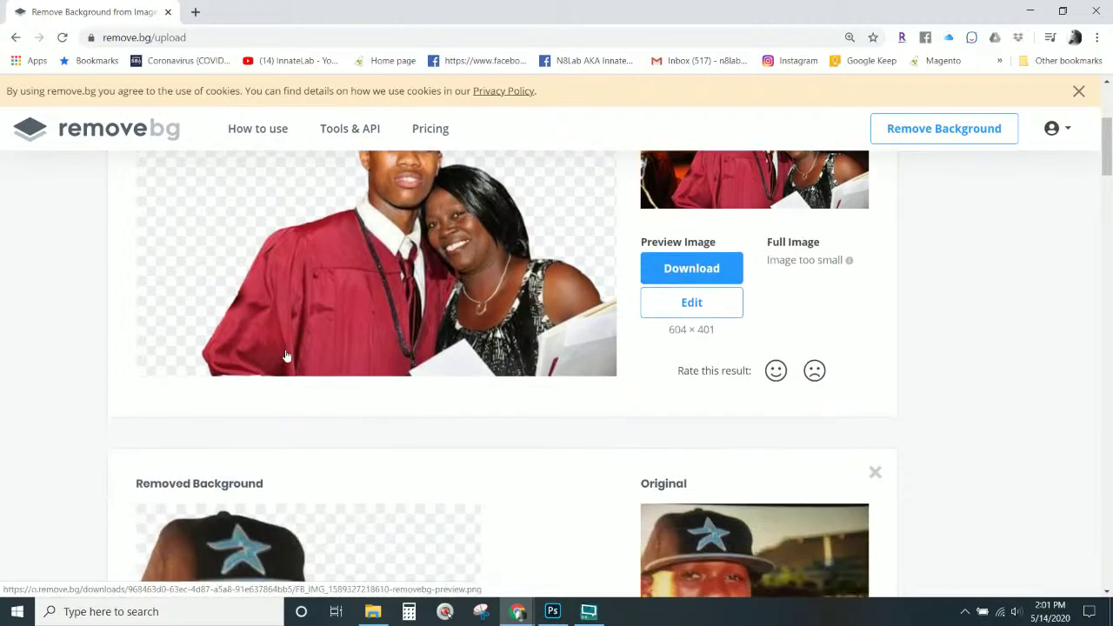
scroll(444, 366, up, 1)
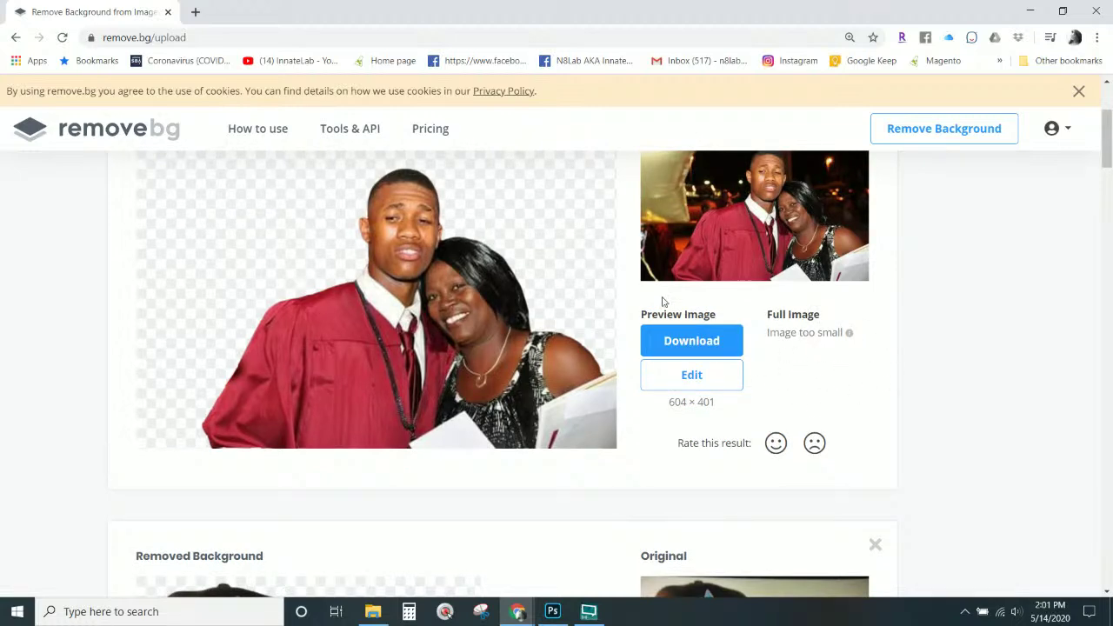
click(683, 342)
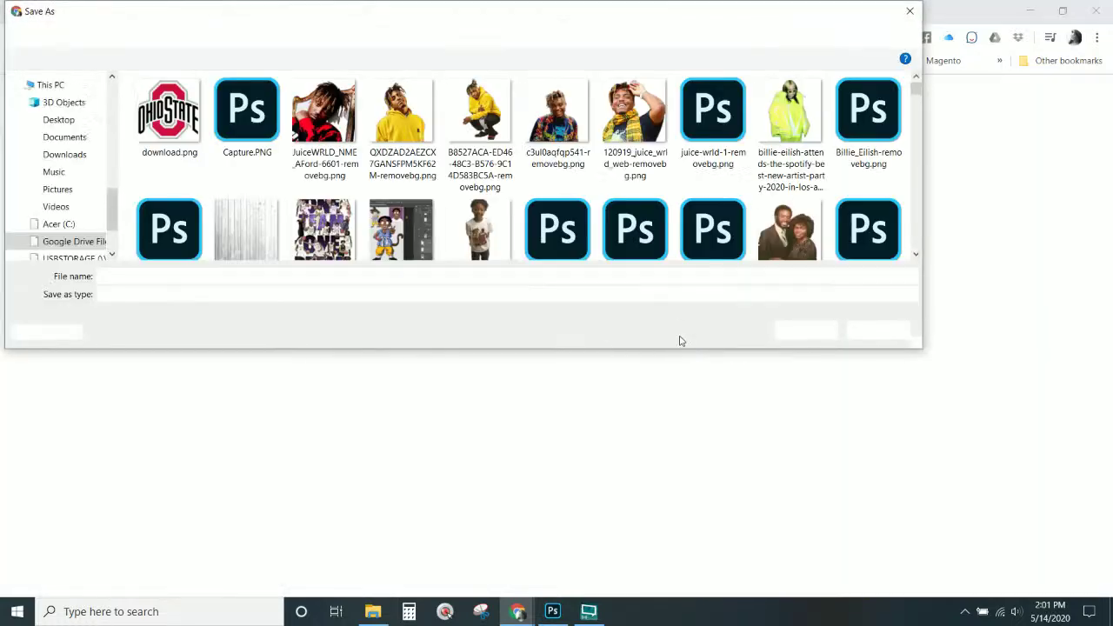
click(808, 330)
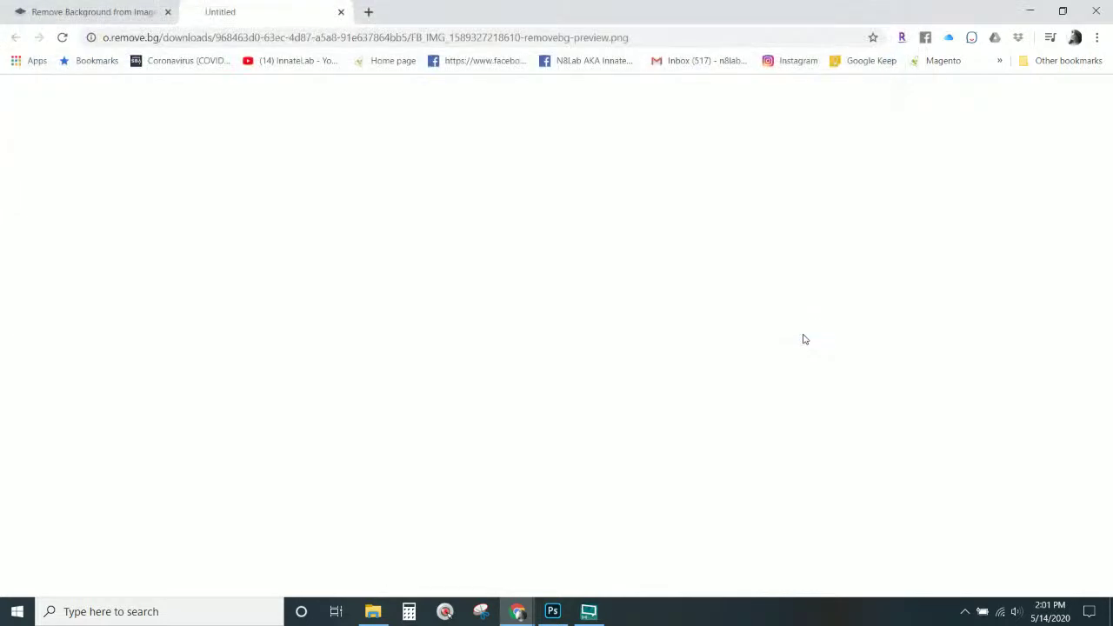
scroll(650, 400, down, 6)
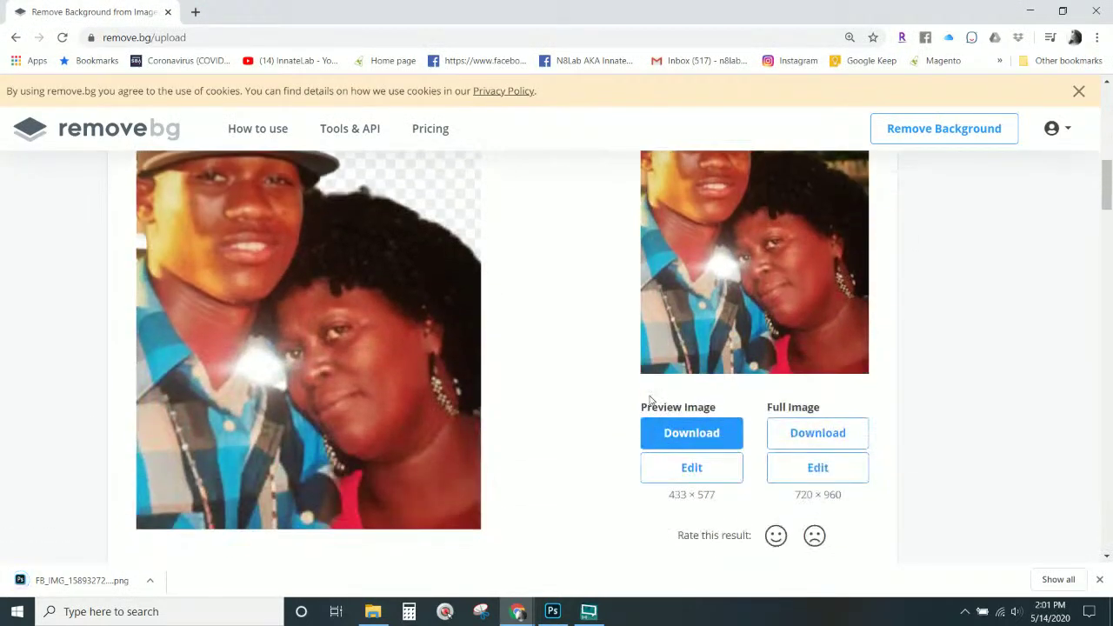
click(842, 439)
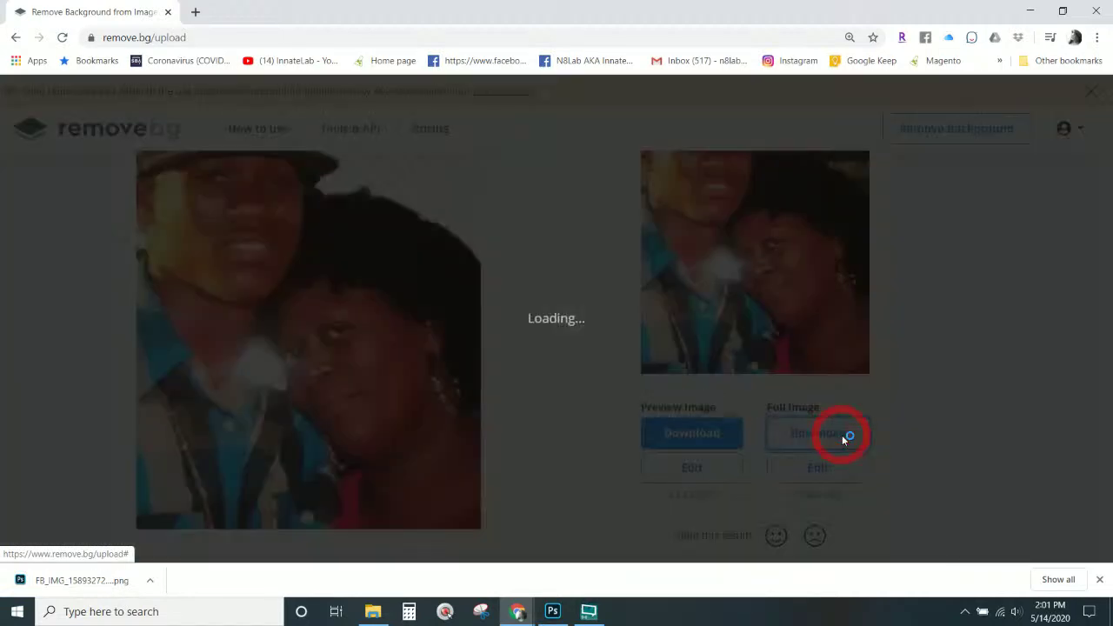
click(724, 339)
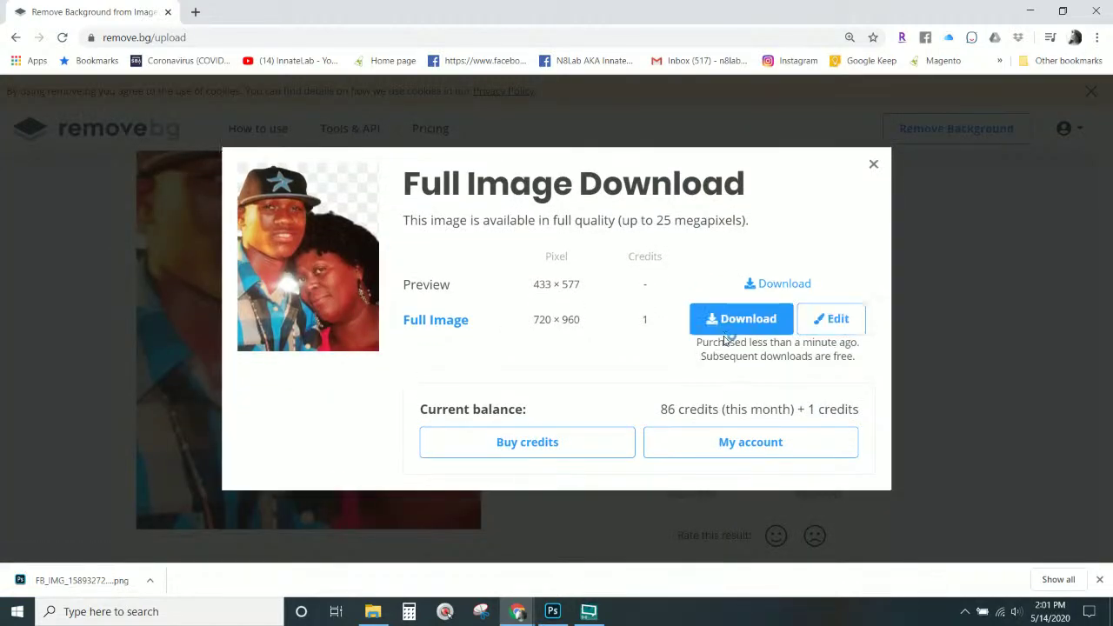
click(802, 330)
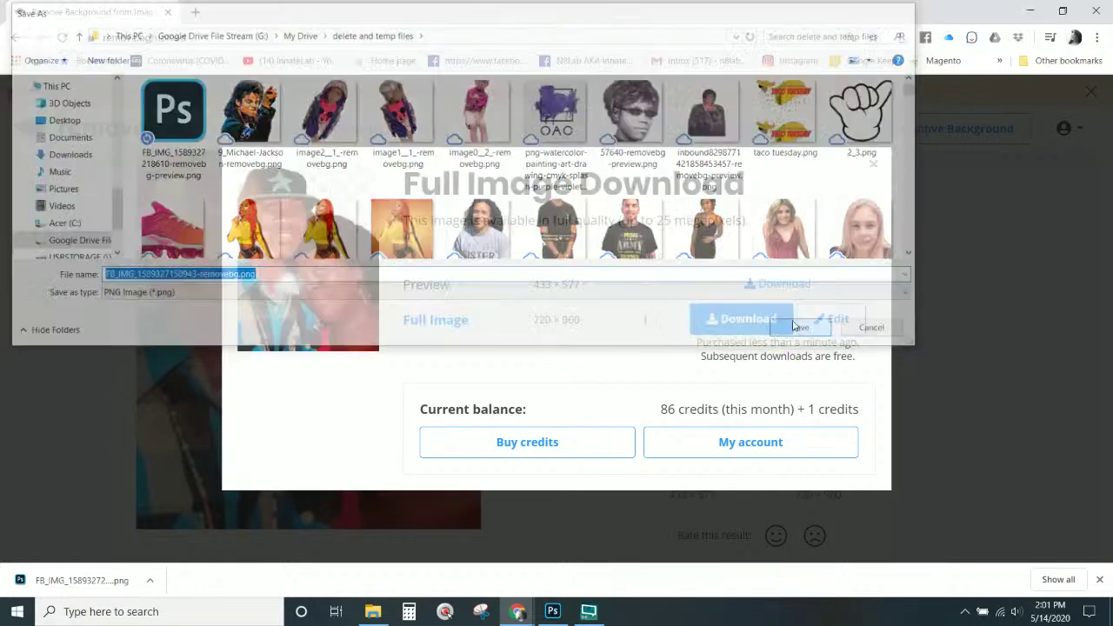
click(874, 164)
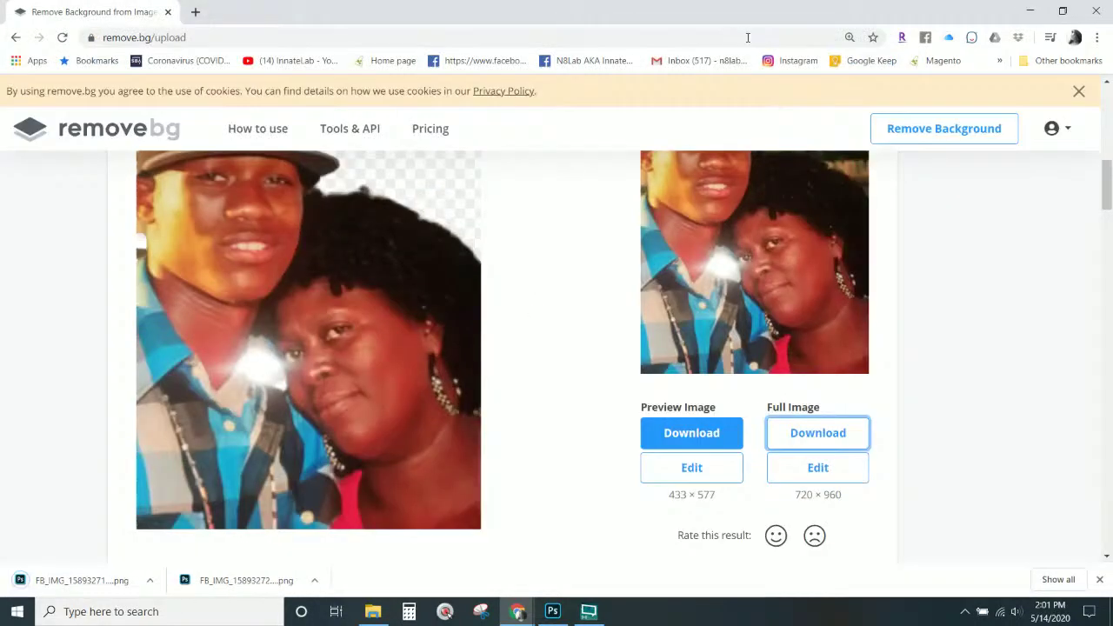
click(1092, 9)
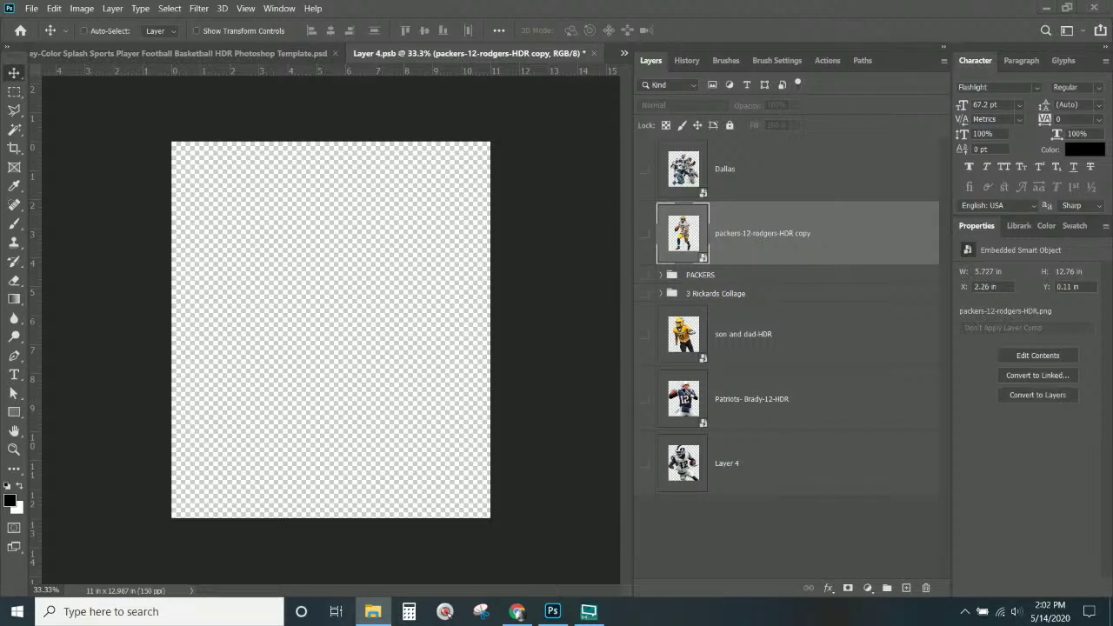
drag(318, 430, 400, 492)
drag(240, 351, 119, 272)
mouse_move(396, 428)
mouse_down()
mouse_move(393, 415)
mouse_move(404, 425)
mouse_up()
drag(490, 265, 484, 269)
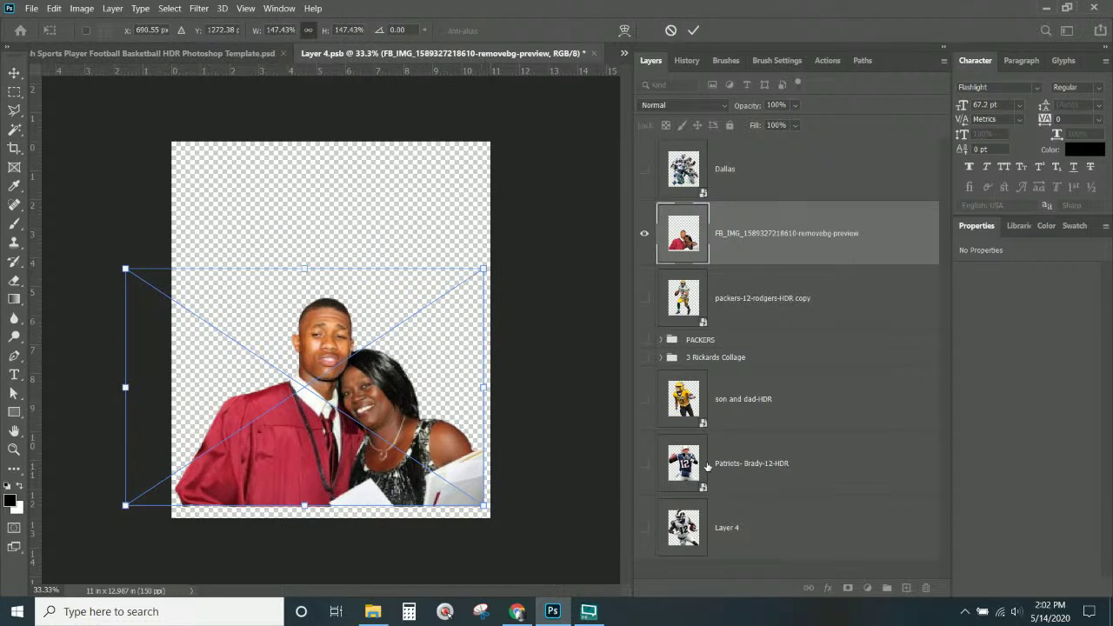
key(Return)
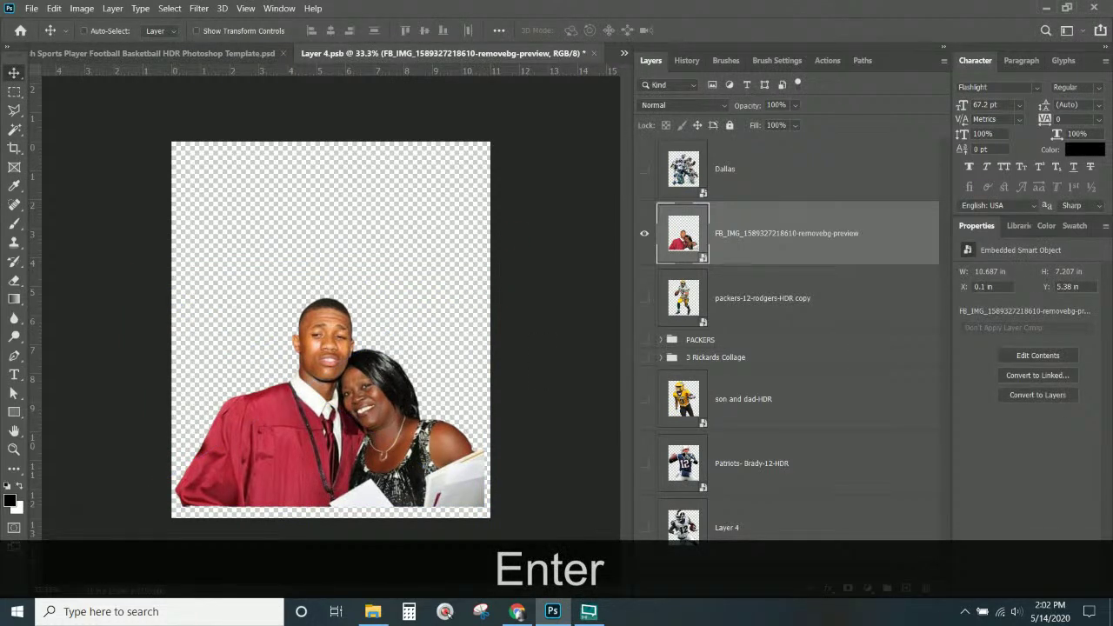
drag(254, 284, 273, 222)
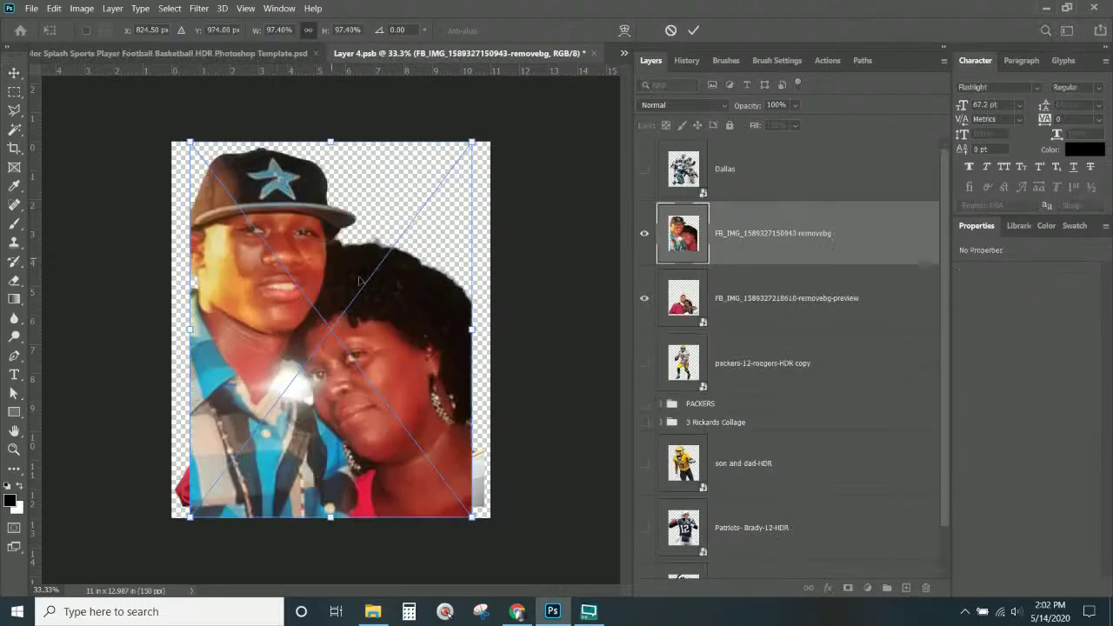
drag(777, 235, 783, 316)
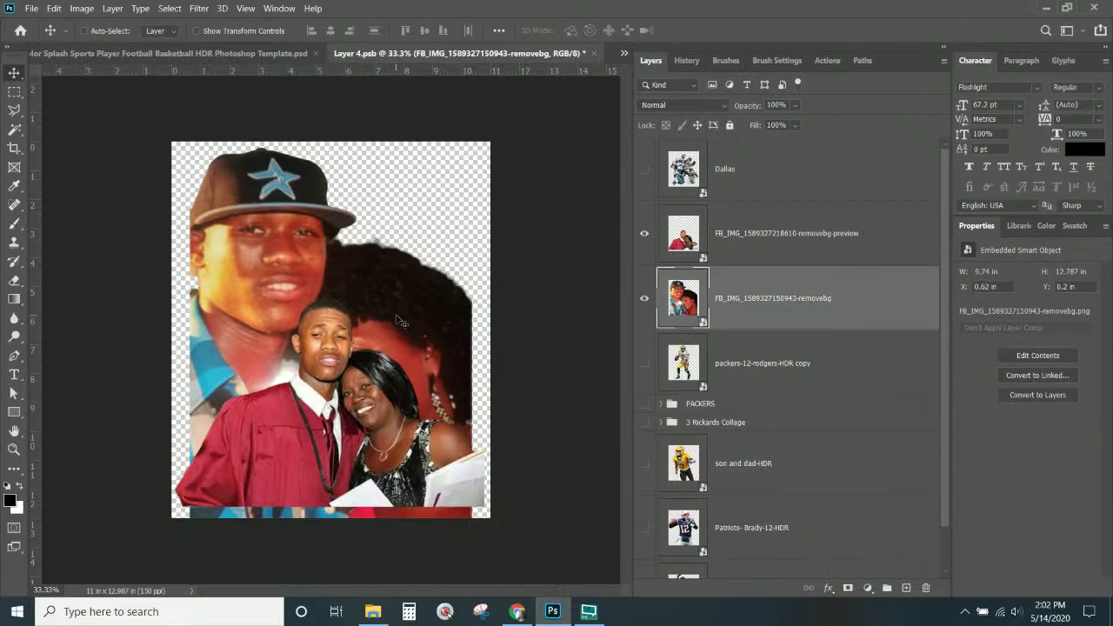
key(ctrl+t)
drag(188, 139, 278, 217)
drag(221, 137, 266, 159)
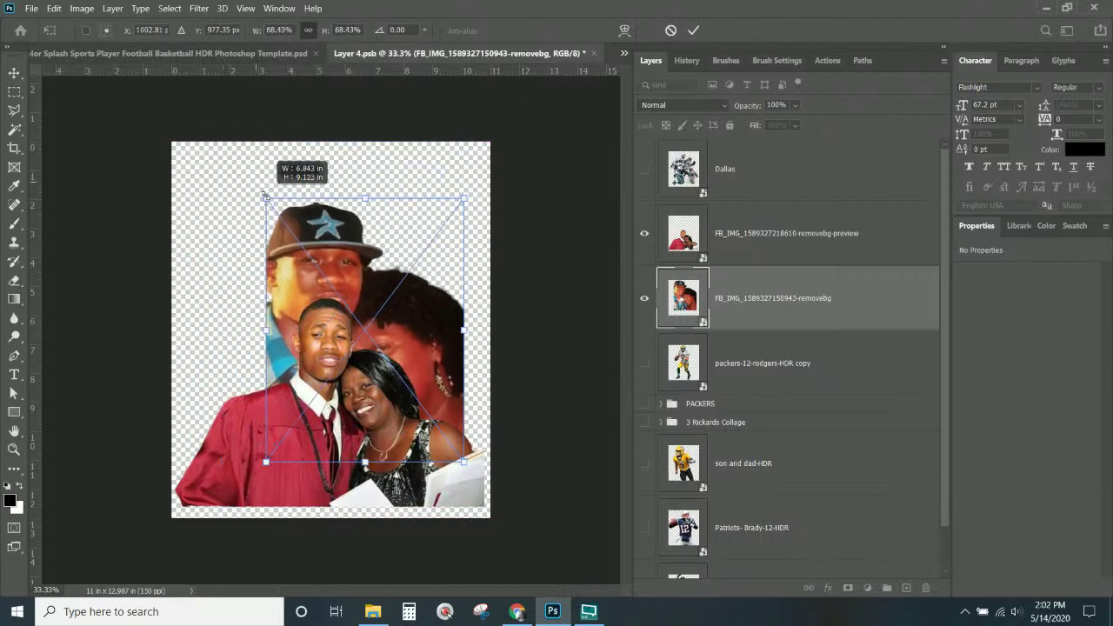
mouse_move(348, 238)
mouse_down()
mouse_move(375, 220)
mouse_move(313, 217)
mouse_move(392, 205)
mouse_move(357, 218)
mouse_up()
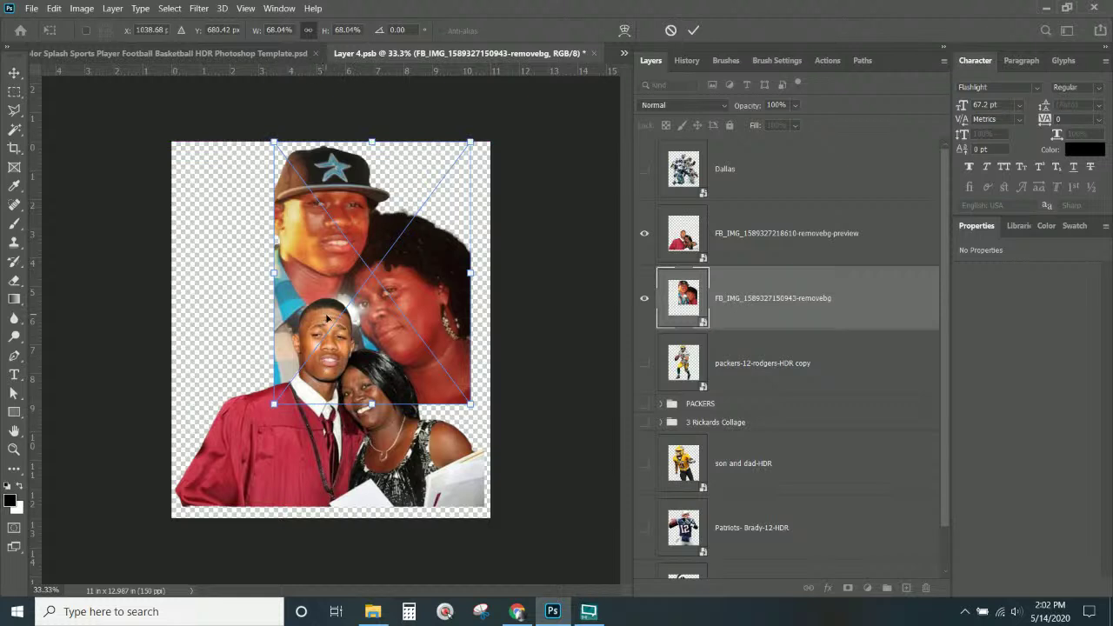
key(ctrl+Return)
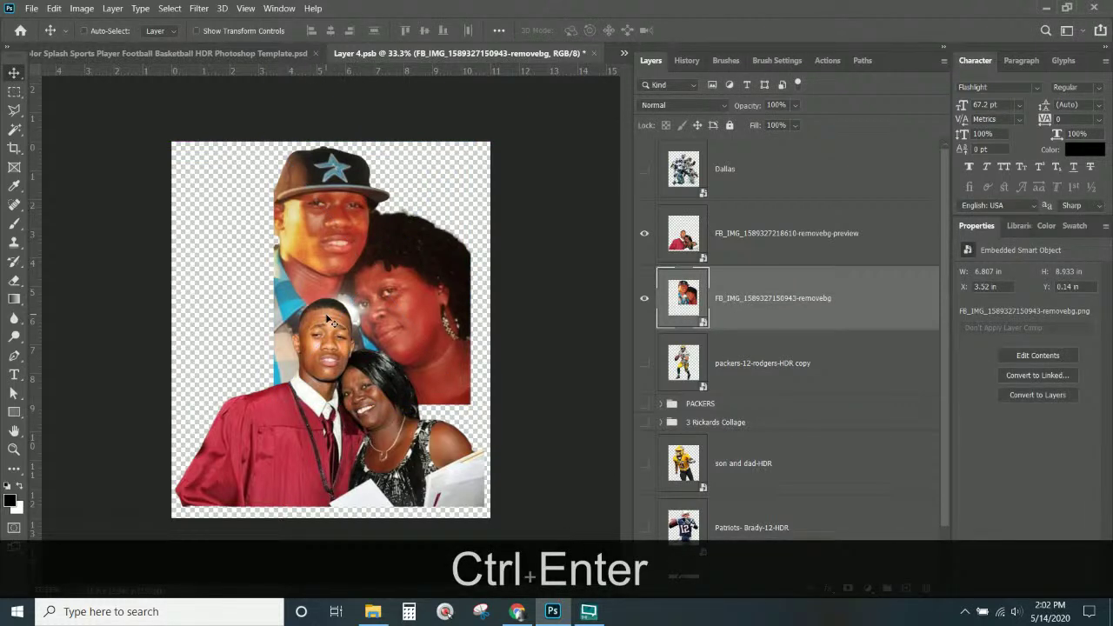
drag(364, 301, 355, 299)
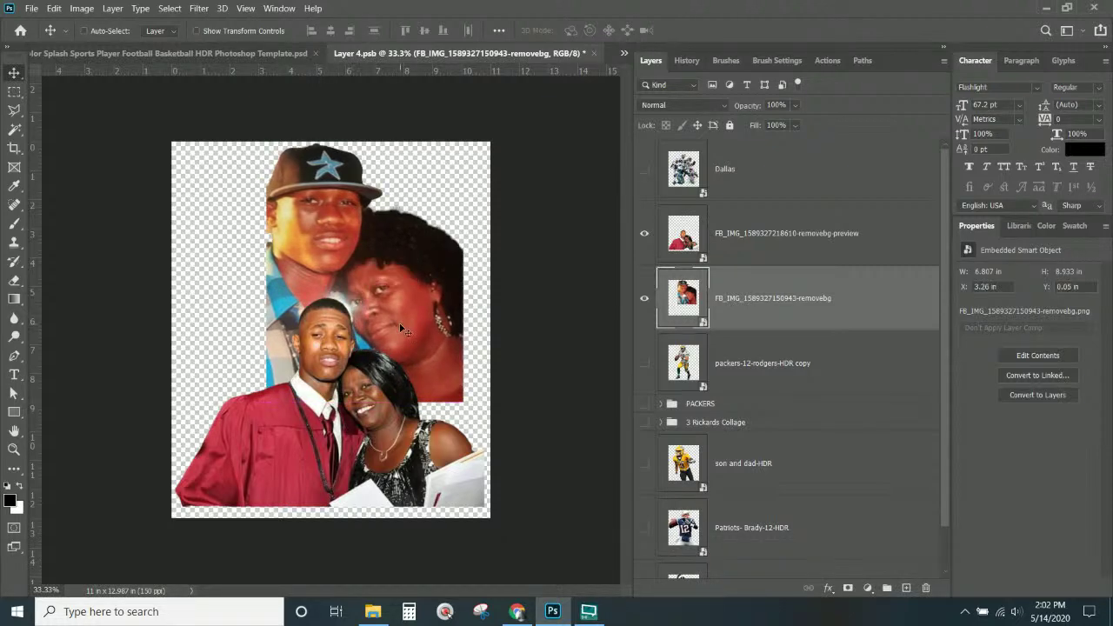
key(ctrl+KP_Add)
key(ctrl+KP_Add)
key(ctrl+KP_Add)
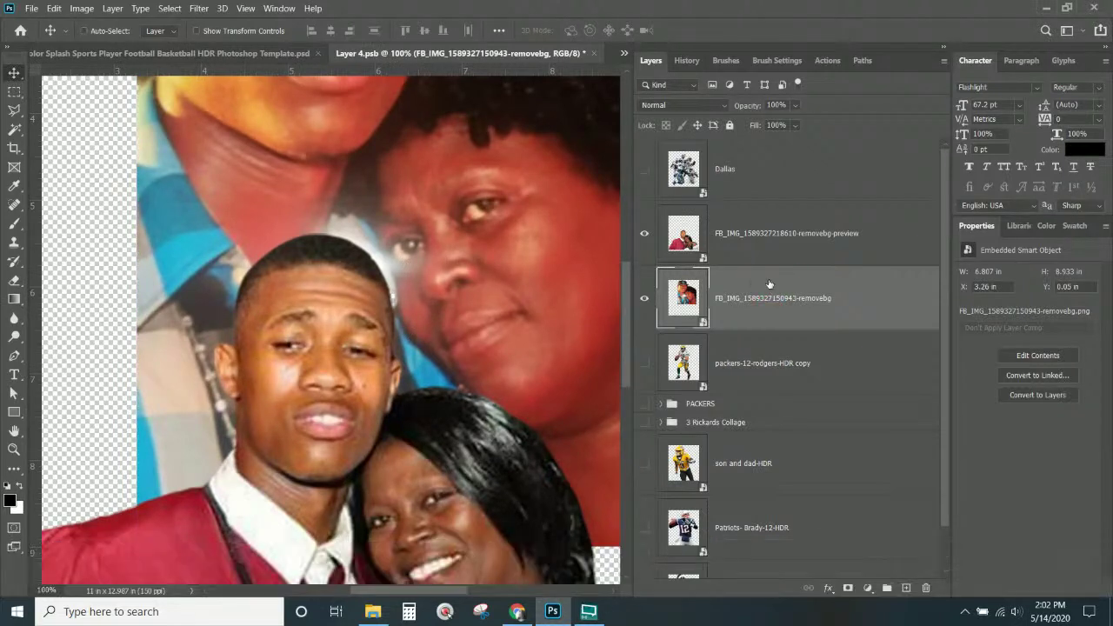
click(906, 590)
key(ctrl+KP_Add)
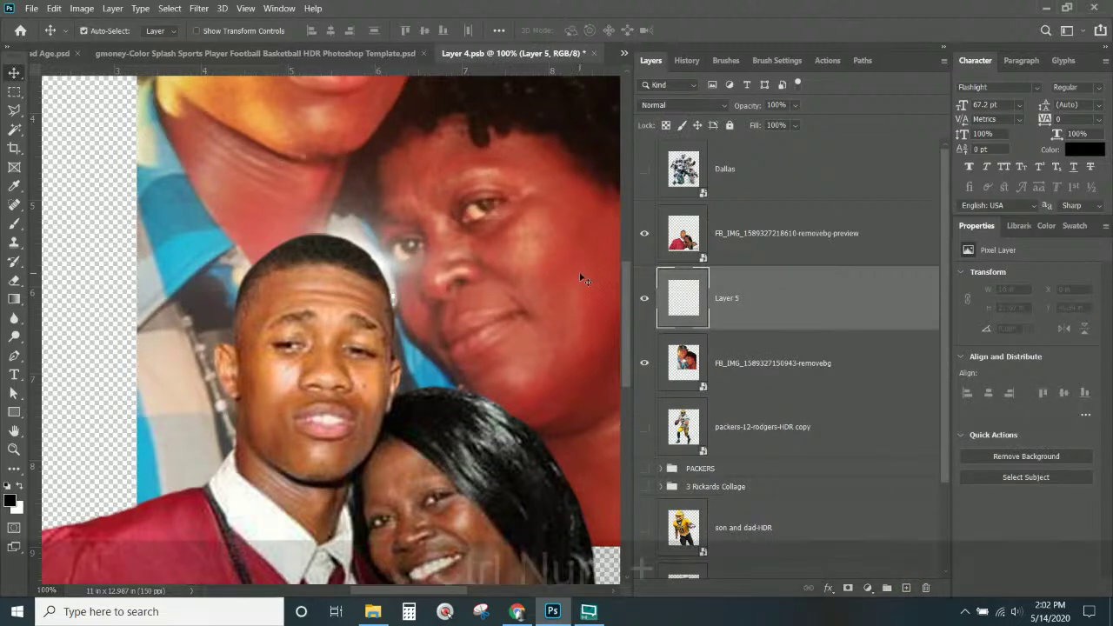
key(space)
drag(509, 246, 410, 319)
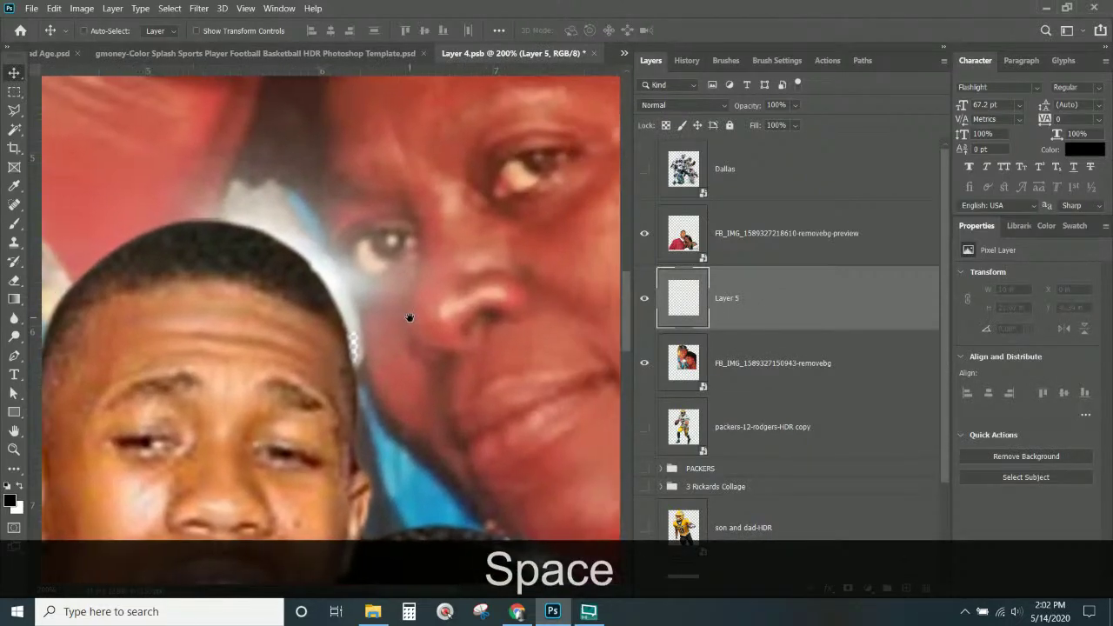
click(749, 363)
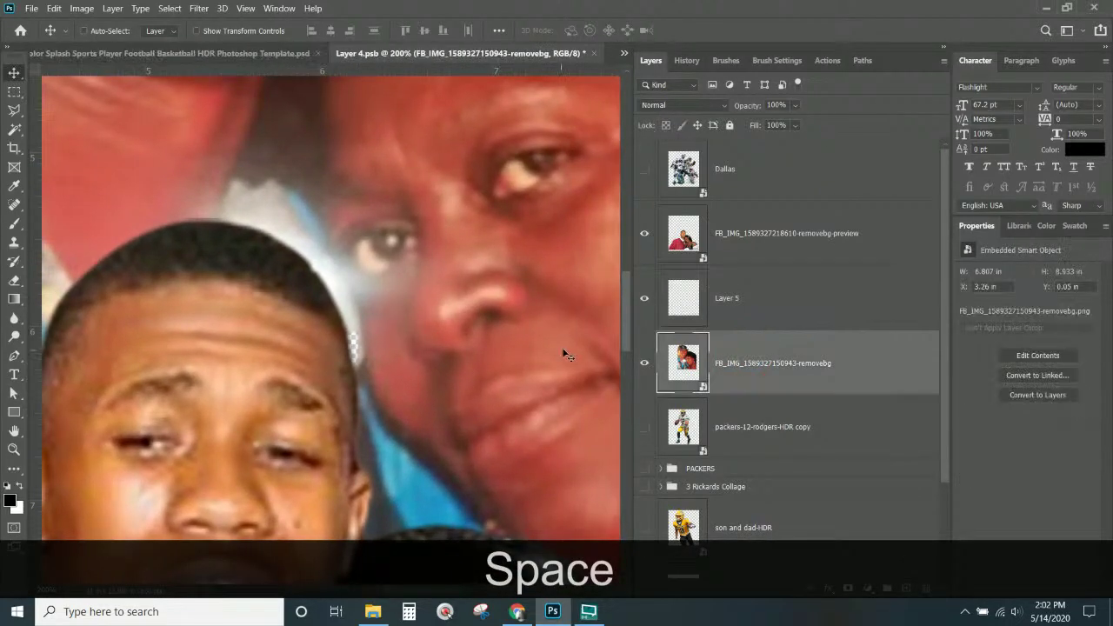
click(677, 300)
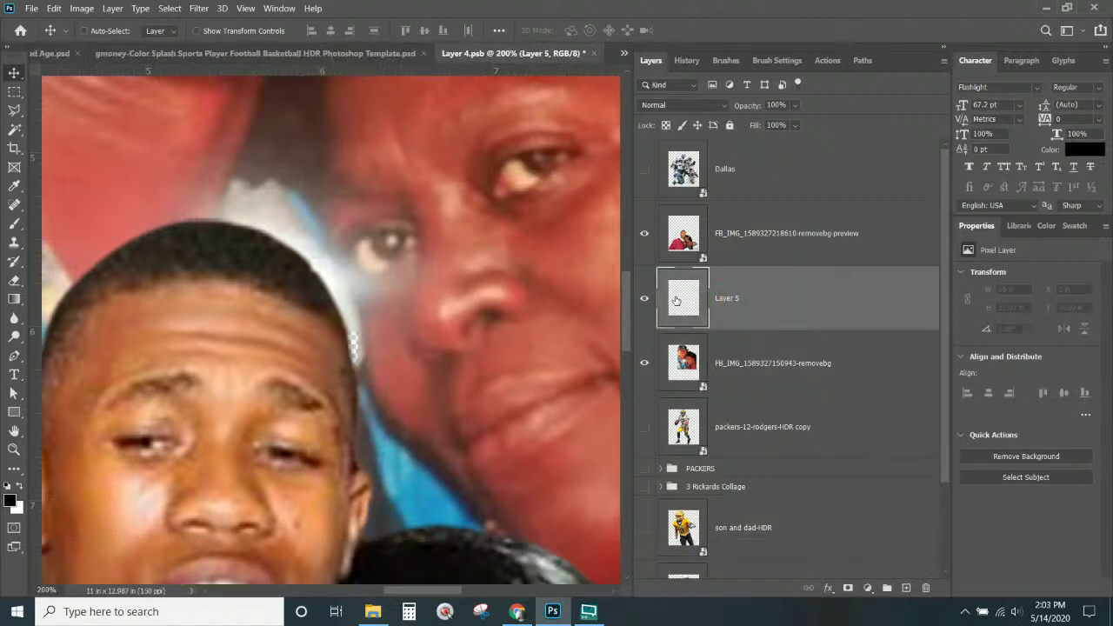
- With a 61 px soft brush, sample the woman's skin tone and paint it over the glare below her eye on Layer 5
click(14, 223)
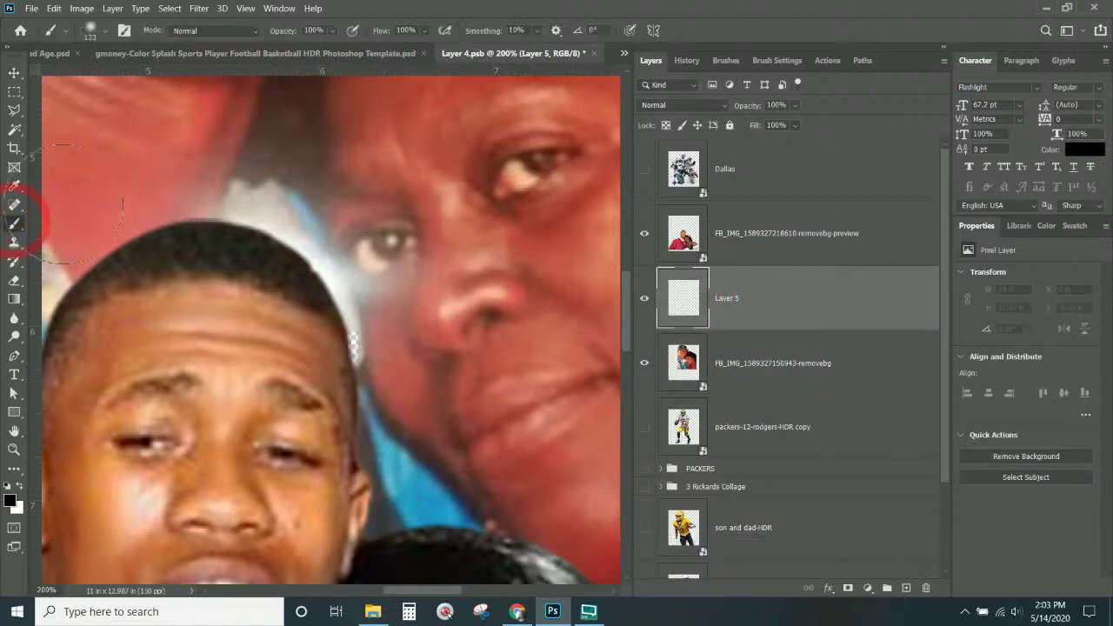
ctrl+alt+right_click(400, 277)
drag(400, 282, 351, 290)
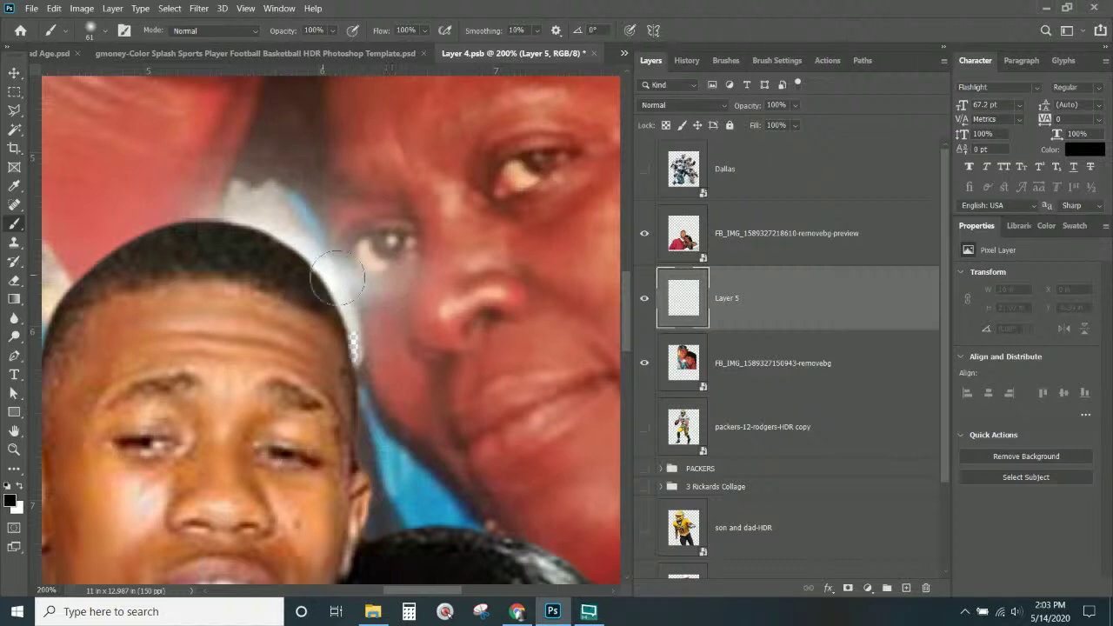
key(alt)
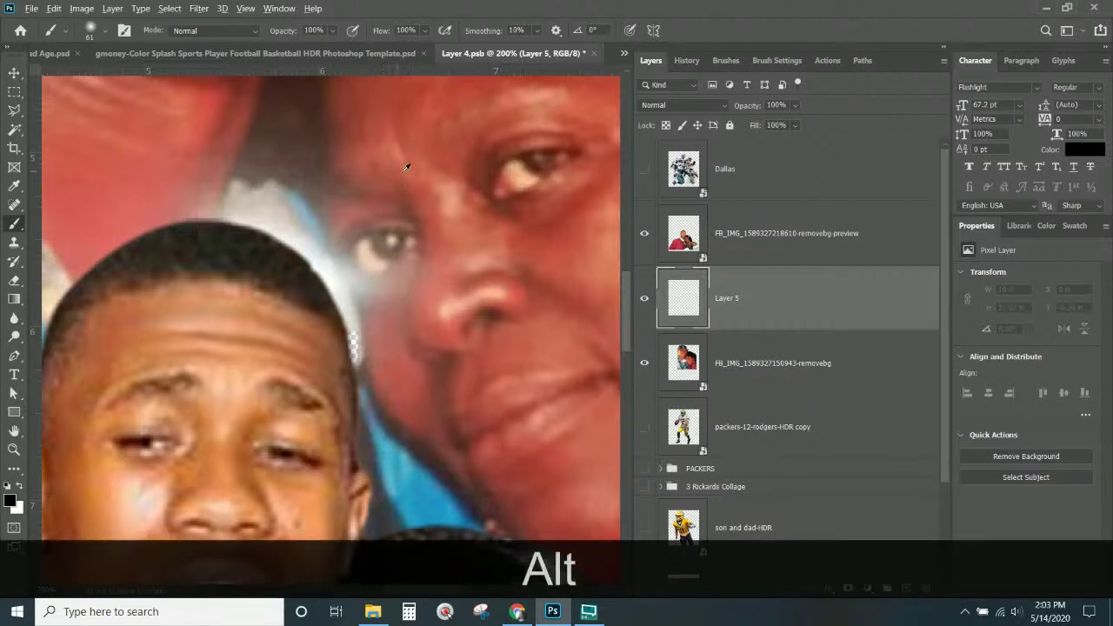
alt+click(446, 330)
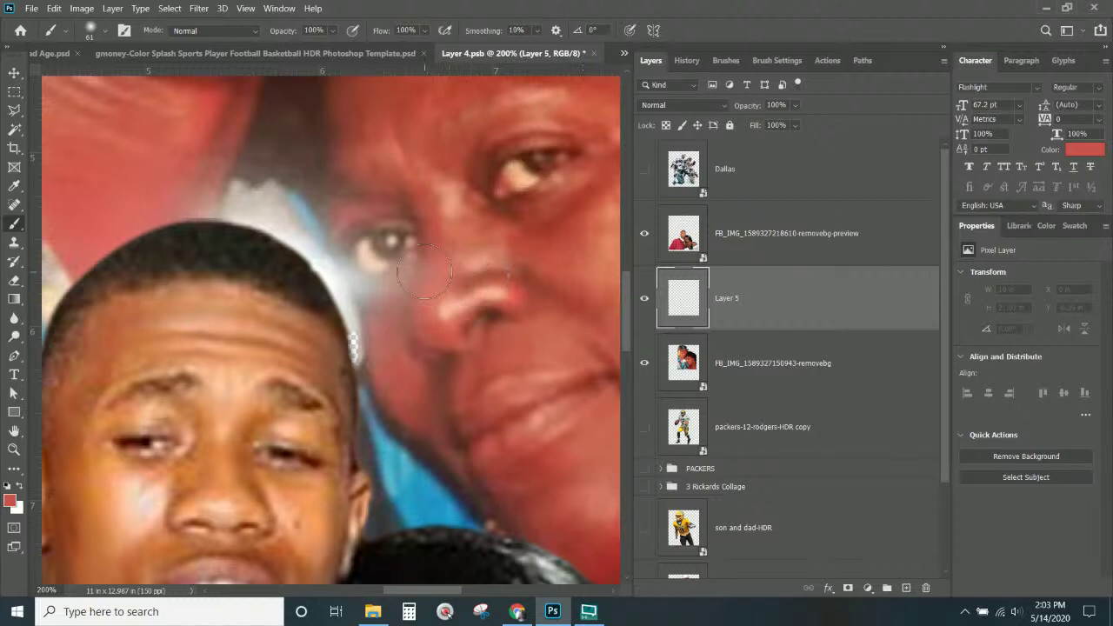
mouse_move(444, 263)
mouse_down()
mouse_move(391, 301)
mouse_move(344, 290)
mouse_move(405, 293)
mouse_up()
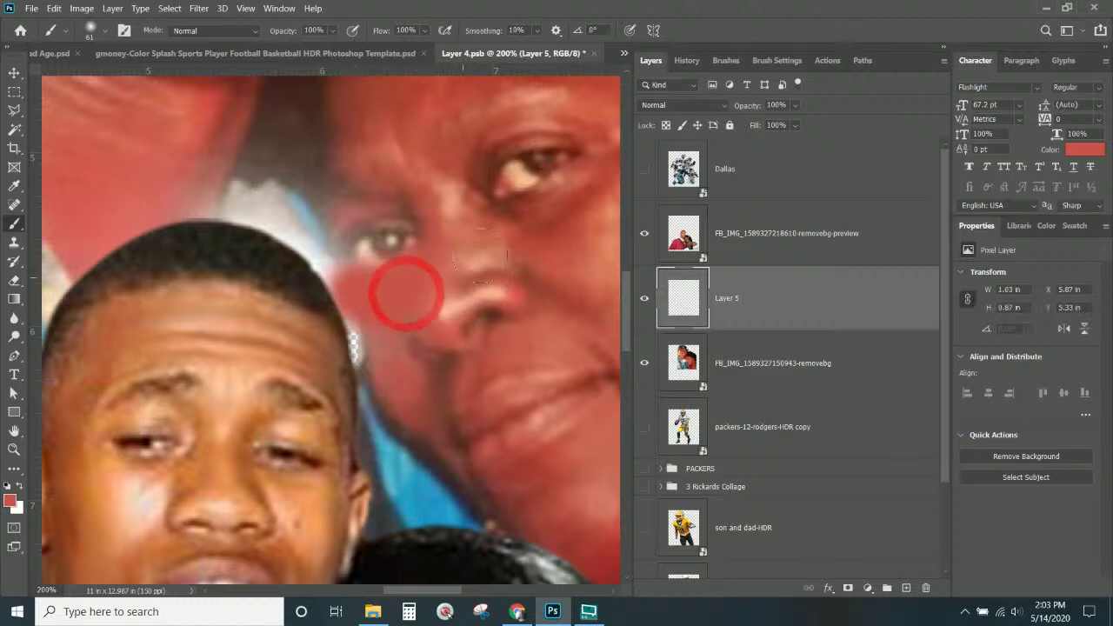
- Set Layer 5's blend mode to Color, compare it on and off, and try more of the sampled tone over the glare
click(677, 105)
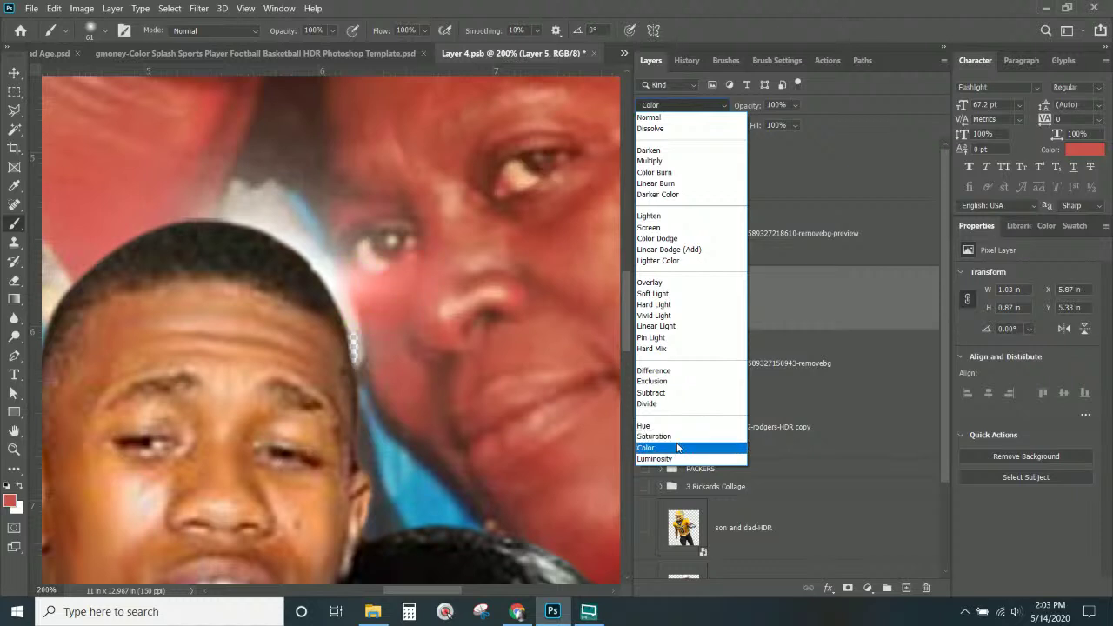
click(677, 446)
click(645, 299)
click(644, 299)
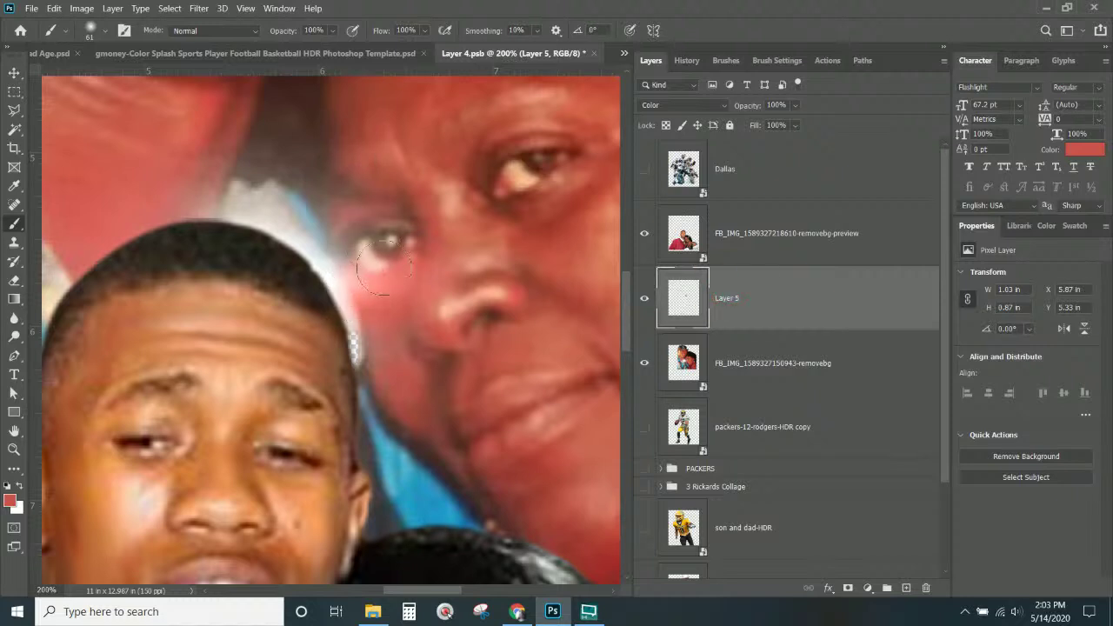
click(310, 256)
key(ctrl+z)
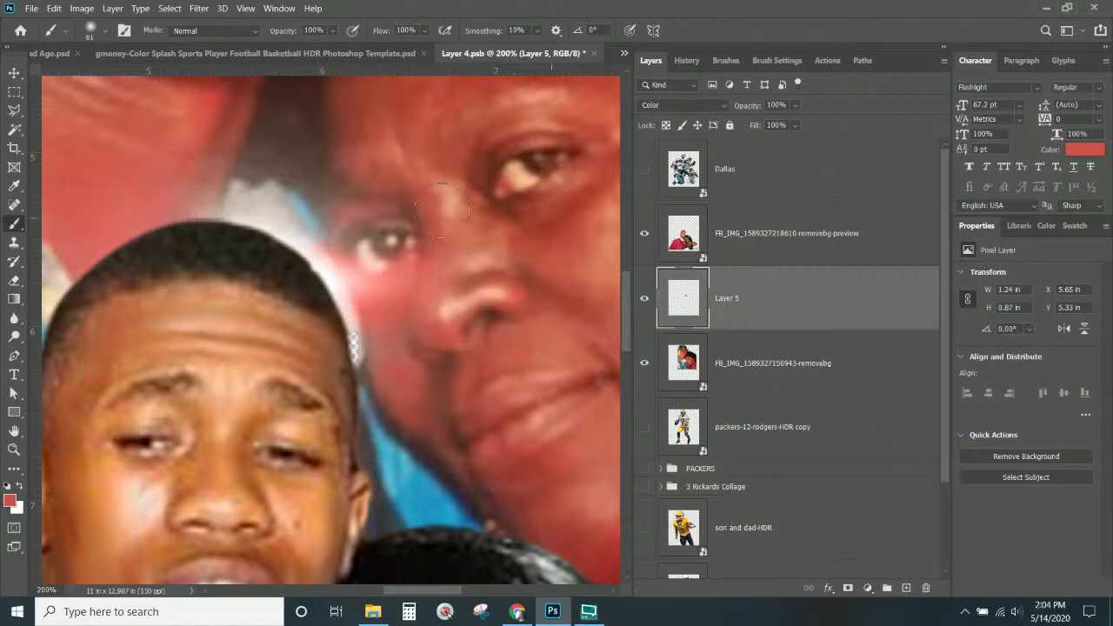
- Add another new empty layer above Layer 5 for further glare retouching
click(806, 307)
click(906, 588)
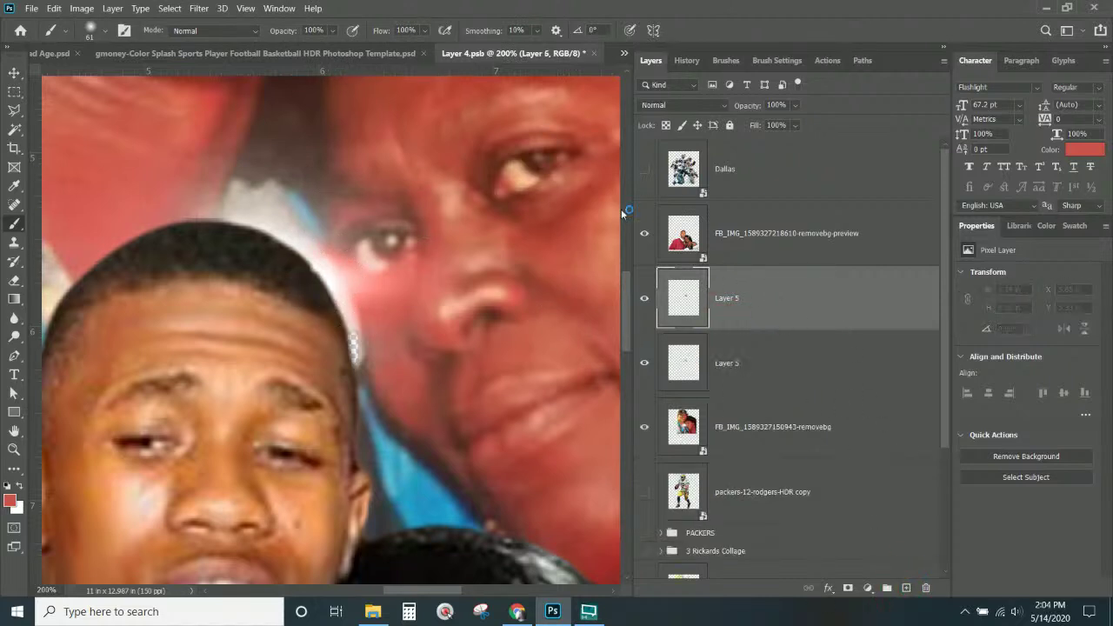
key(ctrl+KP_Add)
key(space)
click(395, 283)
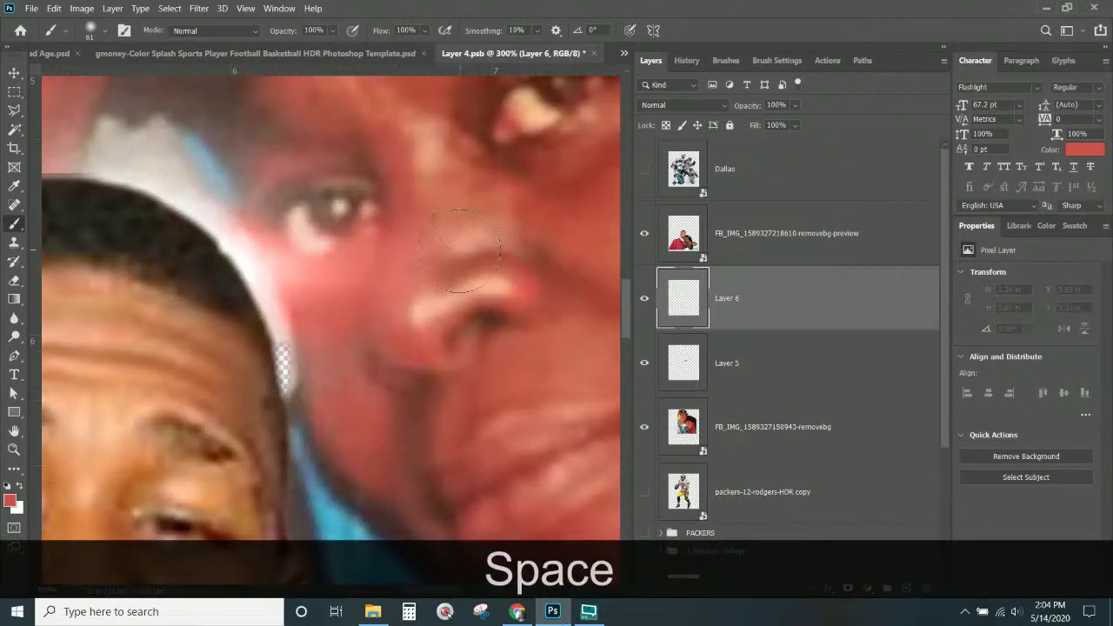
- Sample a dark reddish-brown skin tone, paint it along the woman's cheek edge with a 31 px soft brush, and set Layer 6 opacity to 36%
key(alt)
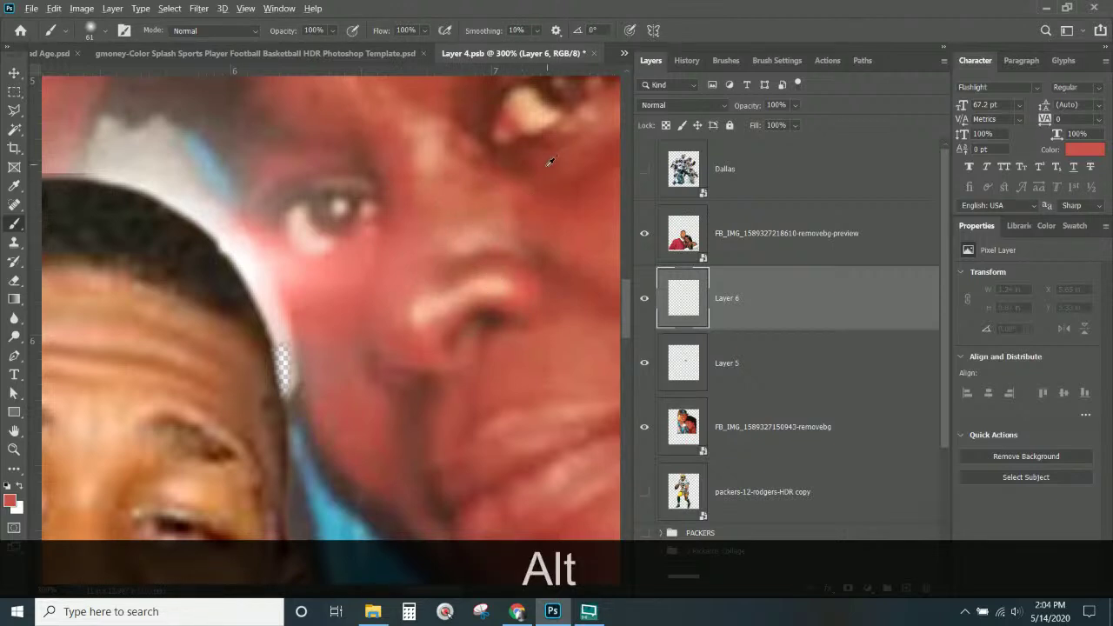
alt+click(523, 160)
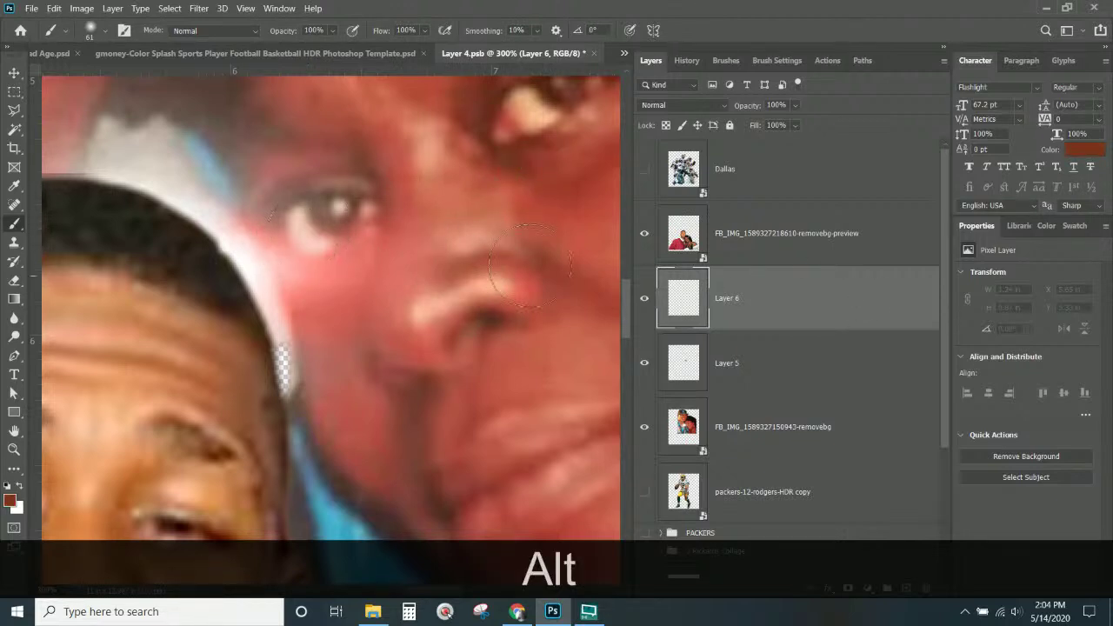
key(ctrl)
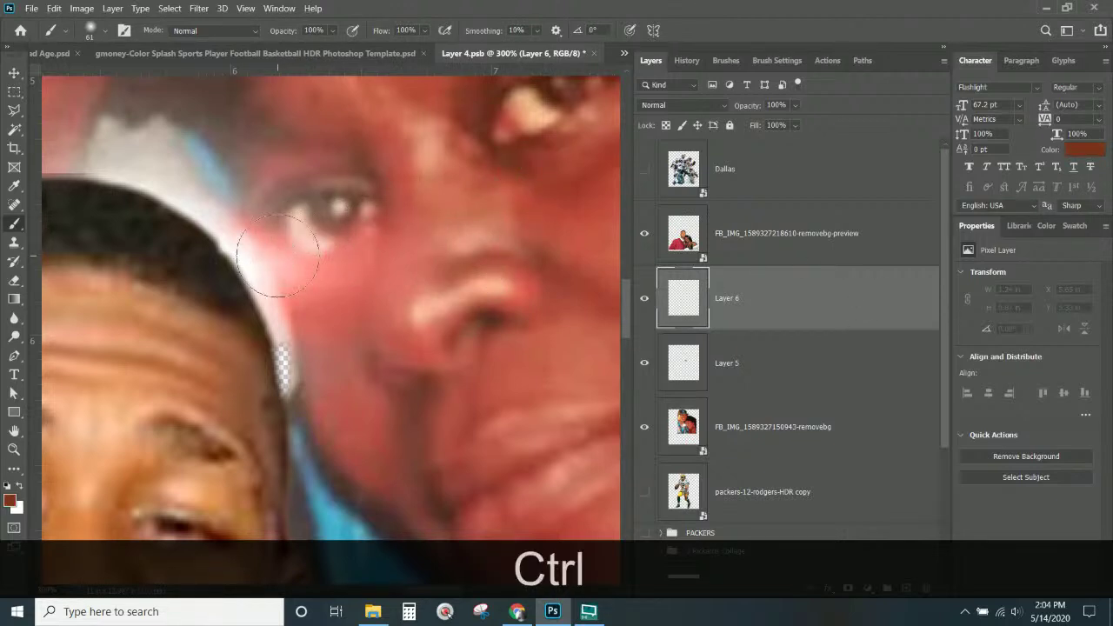
ctrl+alt+right_click(277, 255)
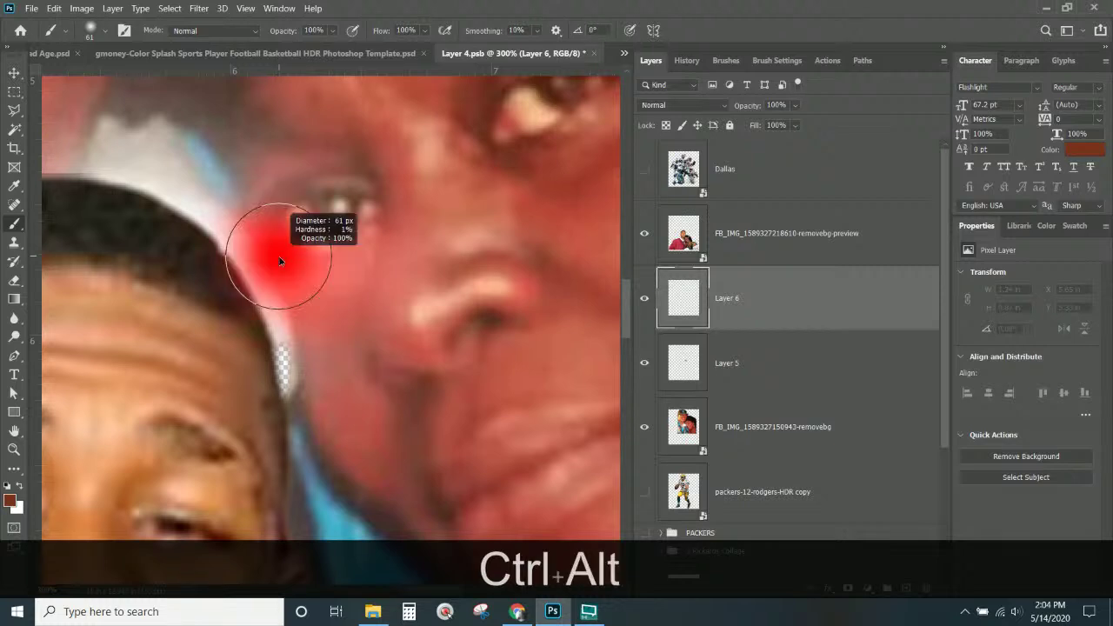
mouse_move(261, 255)
mouse_down()
mouse_move(248, 252)
mouse_move(264, 261)
mouse_move(282, 311)
mouse_up()
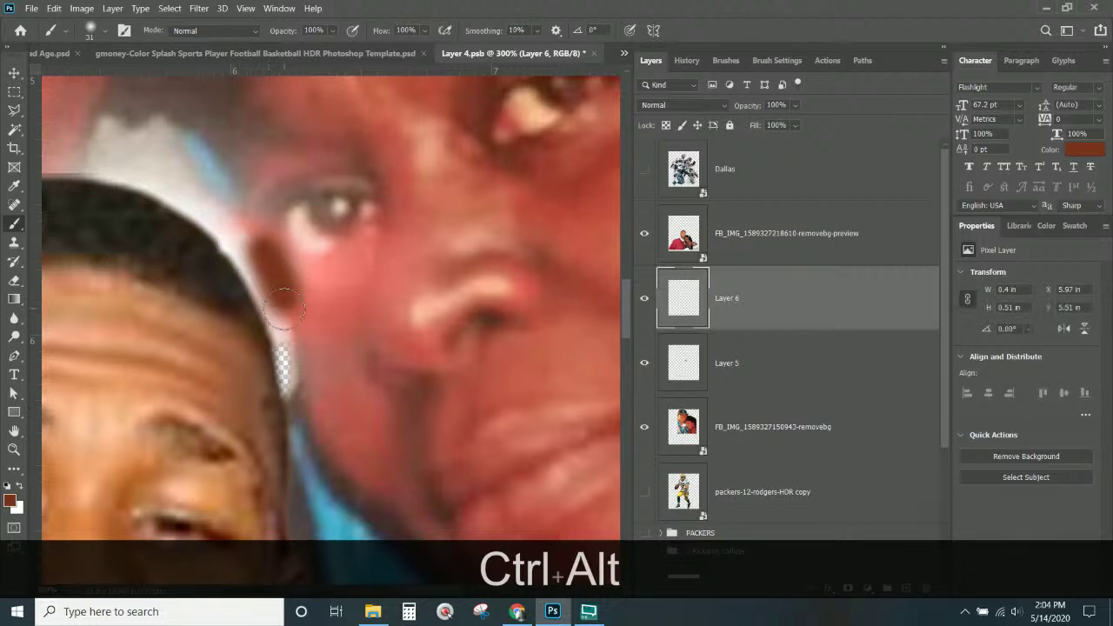
click(794, 106)
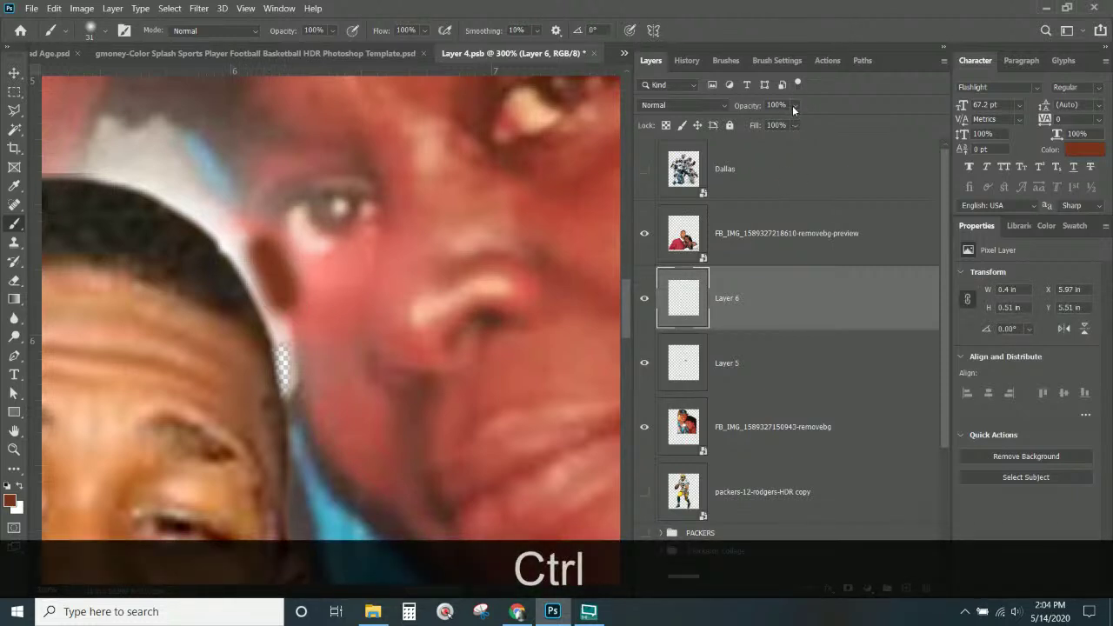
drag(786, 122, 769, 127)
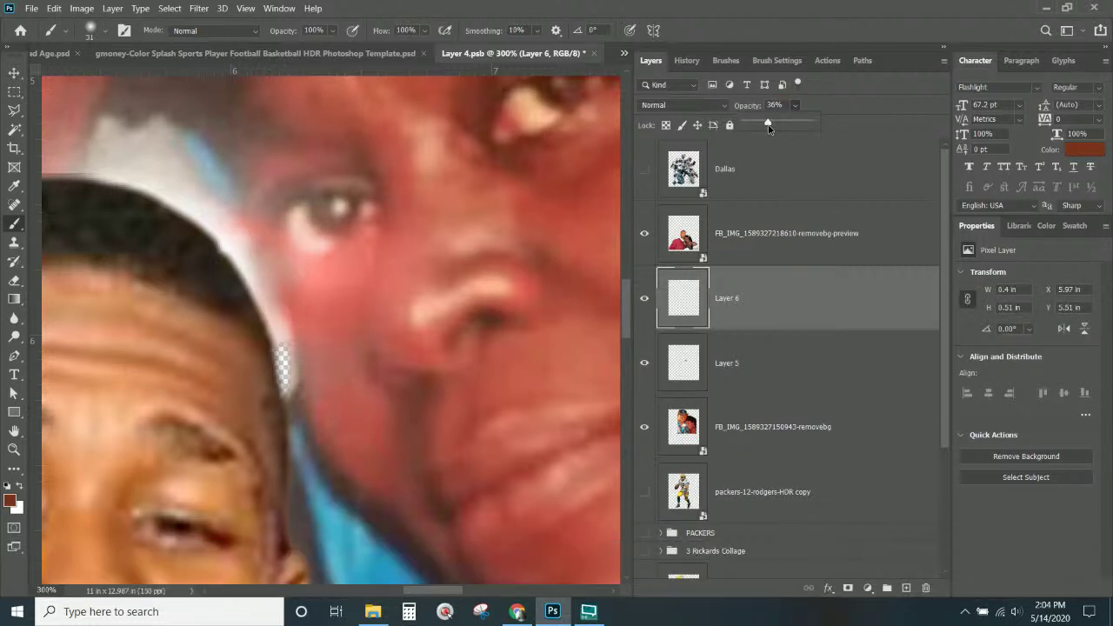
- Paint more of the brown tone on Layer 6 beside the woman's eye, under it and down her cheek edge
click(248, 231)
mouse_move(263, 258)
mouse_down()
mouse_move(289, 335)
mouse_move(242, 234)
mouse_up()
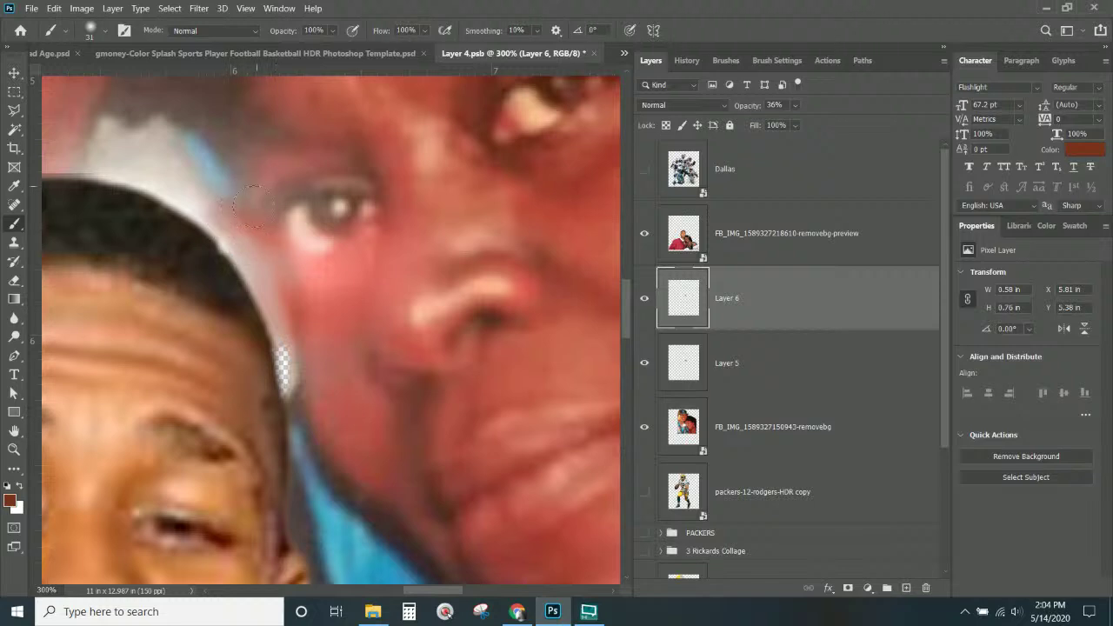
click(321, 292)
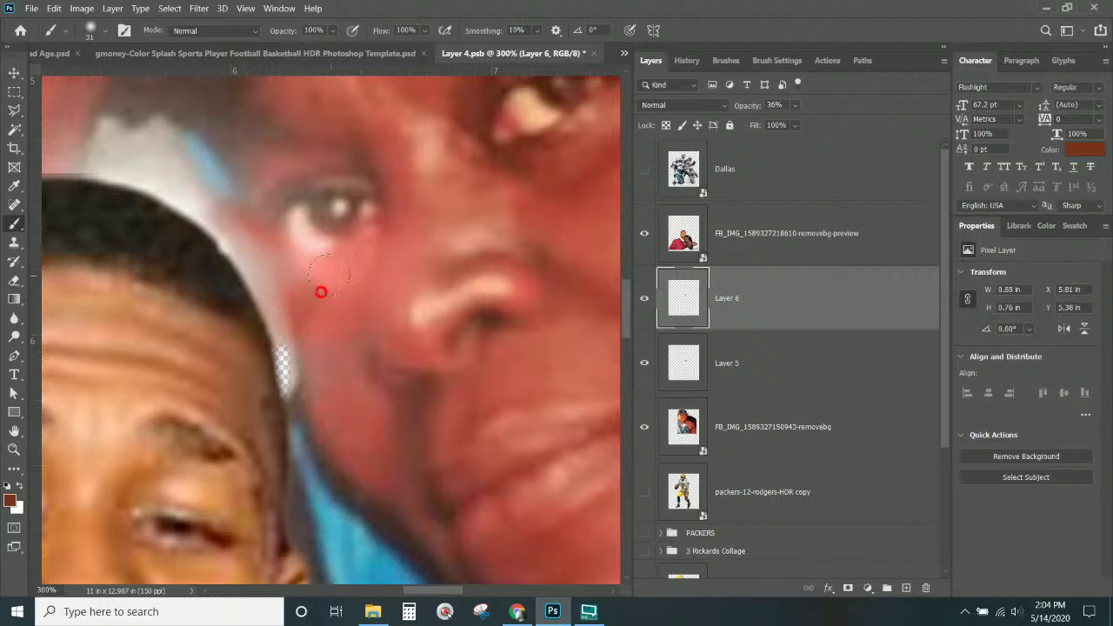
click(344, 282)
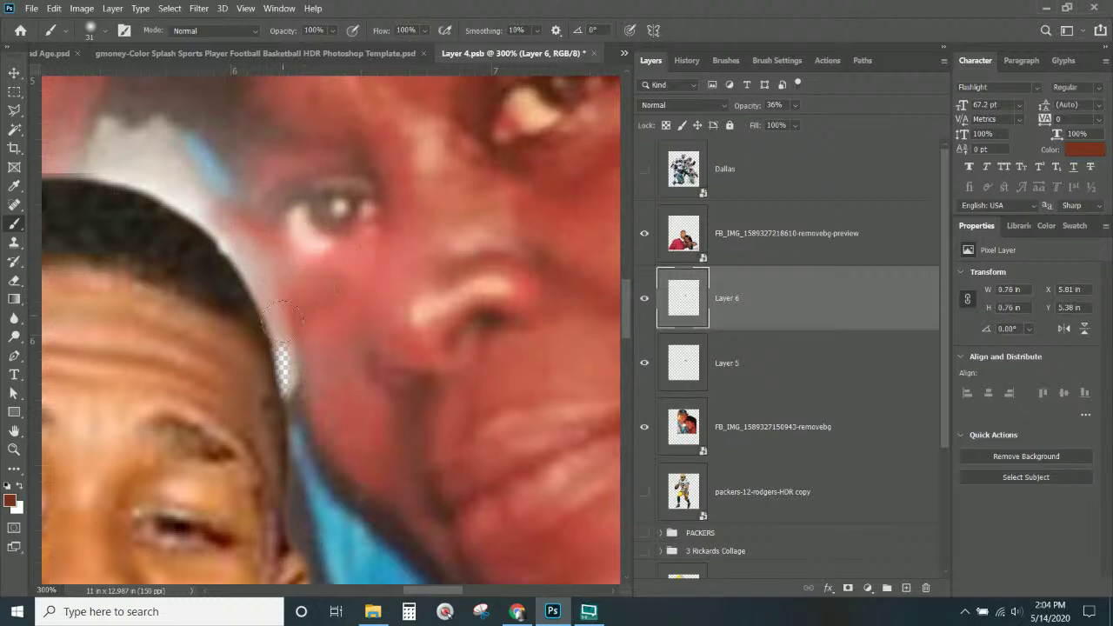
mouse_move(305, 314)
mouse_down()
mouse_move(285, 358)
mouse_move(299, 387)
mouse_move(298, 349)
mouse_move(328, 508)
mouse_up()
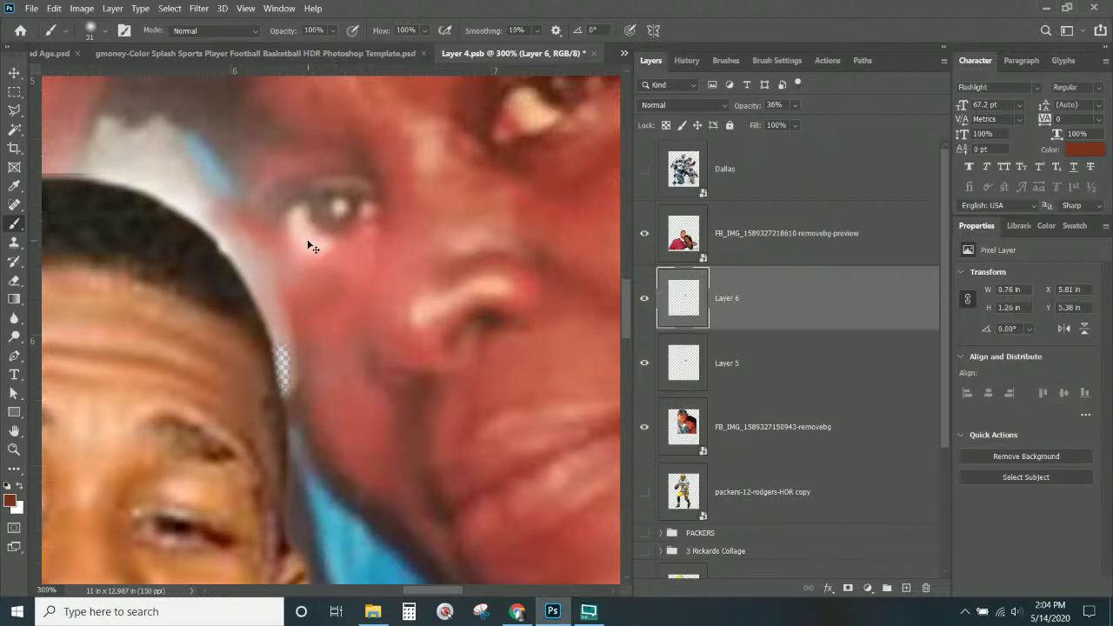
key(ctrl+KP_Subtract)
key(ctrl+KP_Subtract)
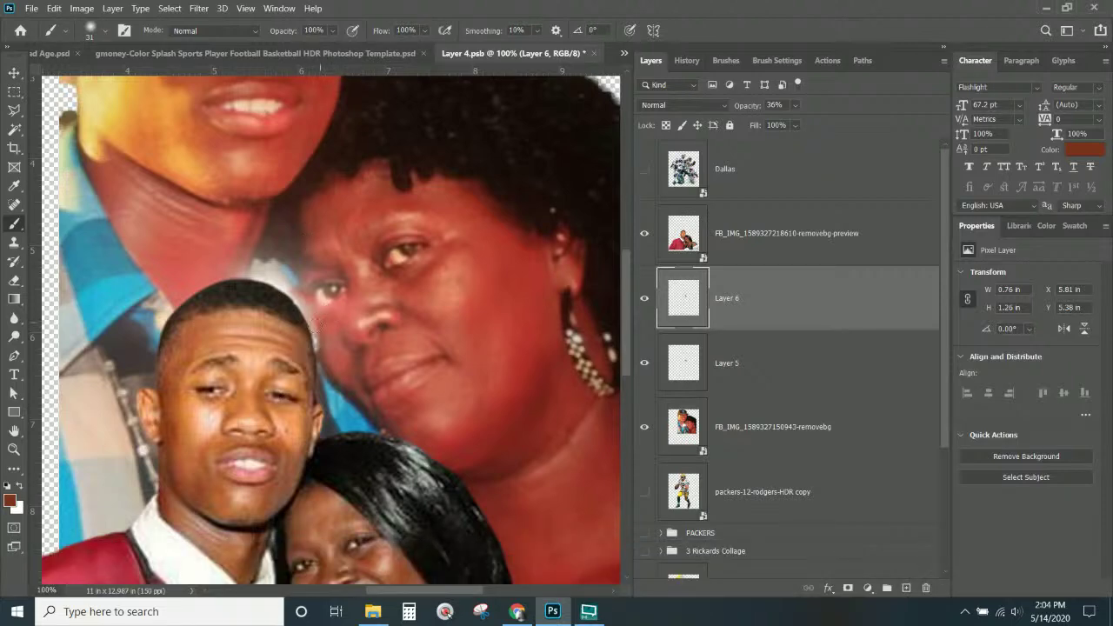
- Create a new layer above Layer 6 and paint a thin brown stroke along the woman's cheek edge with an 18 px brush
key(ctrl+KP_Add)
key(ctrl+KP_Add)
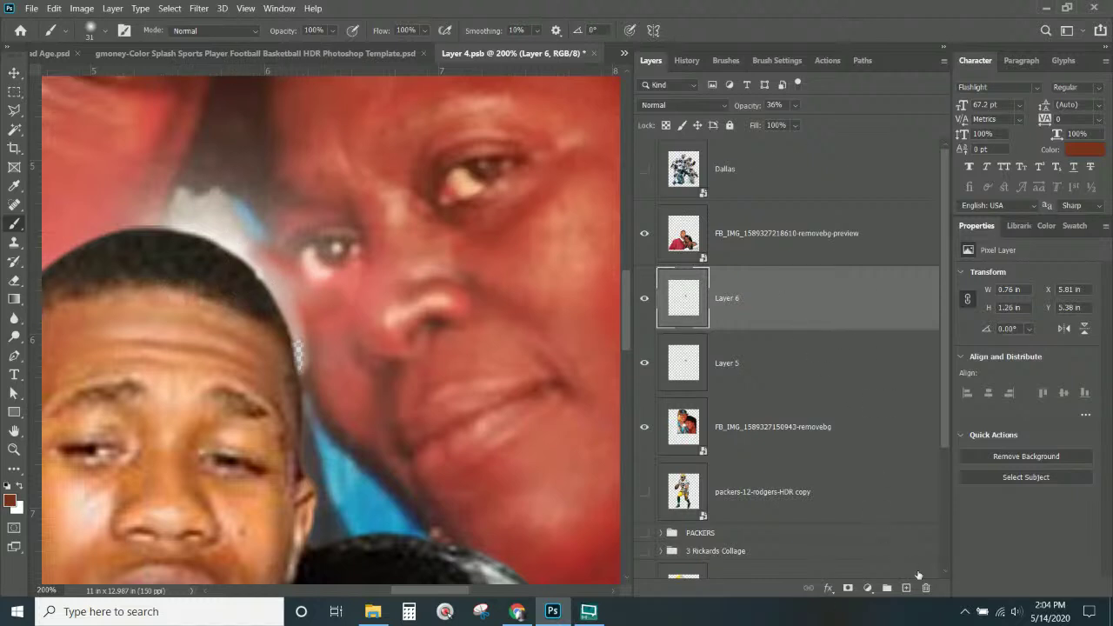
click(906, 588)
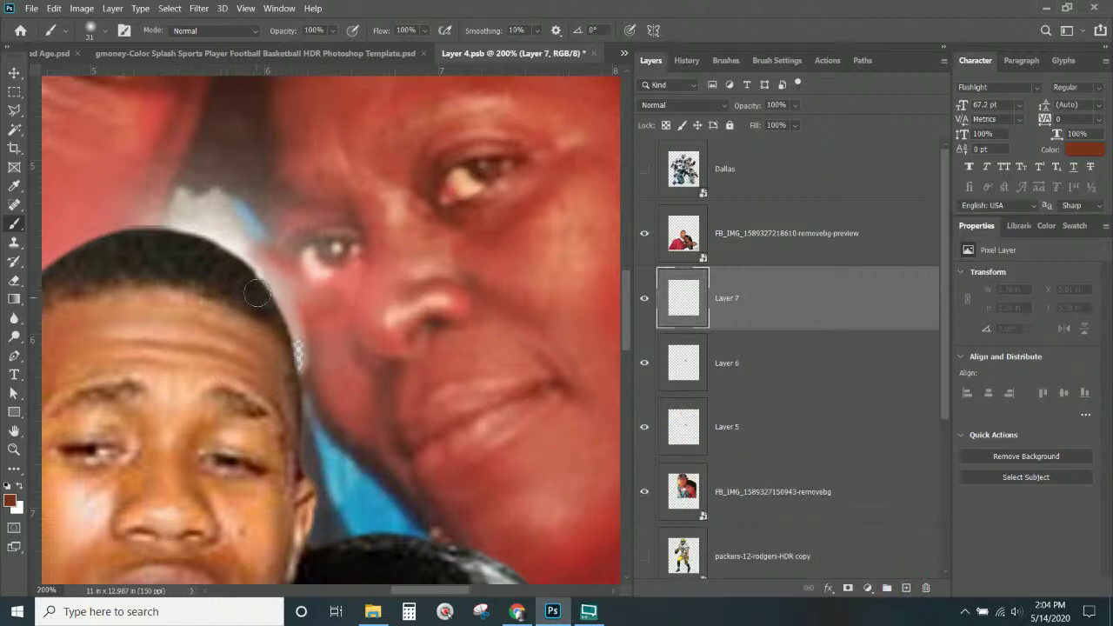
right_click(272, 267)
drag(364, 140, 356, 140)
key(Return)
drag(280, 264, 306, 335)
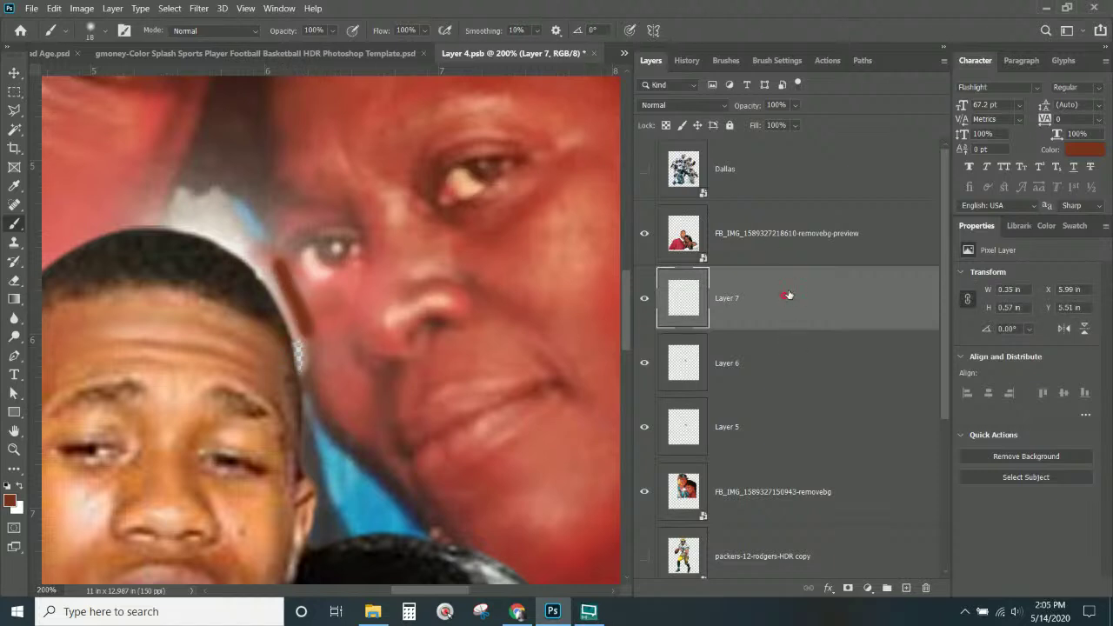
- Set Layer 7's opacity to 77%
click(794, 105)
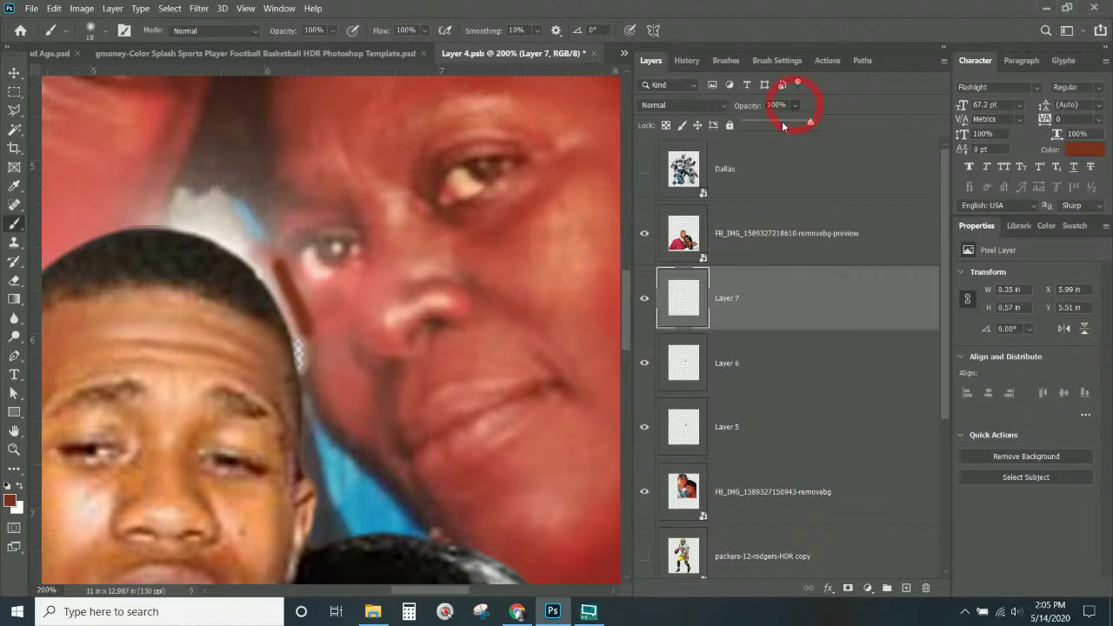
drag(763, 123, 766, 123)
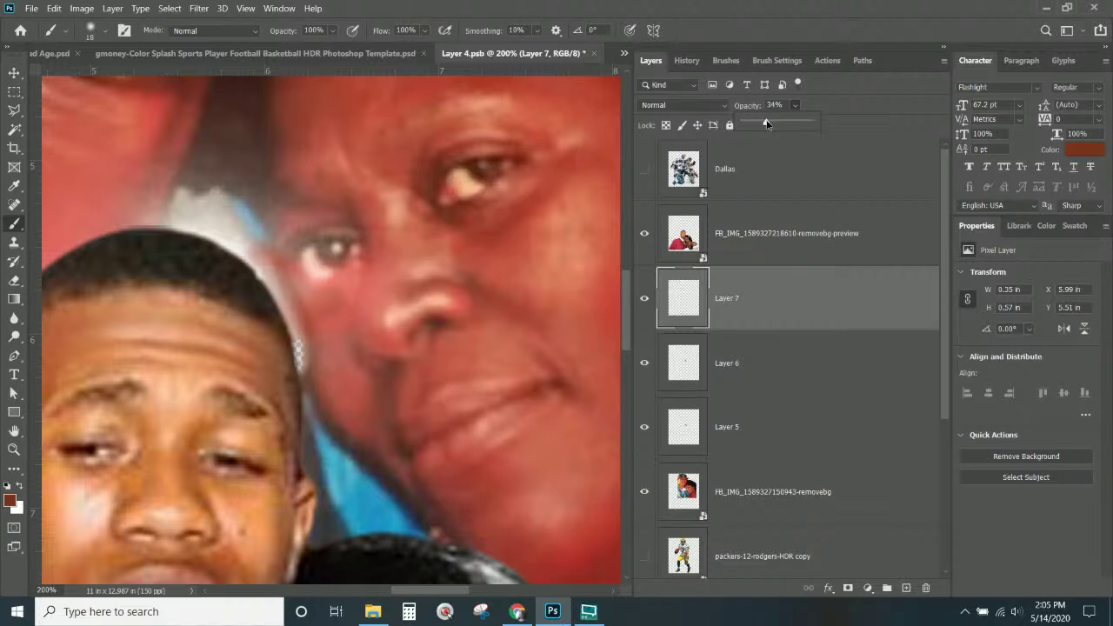
drag(769, 125, 796, 124)
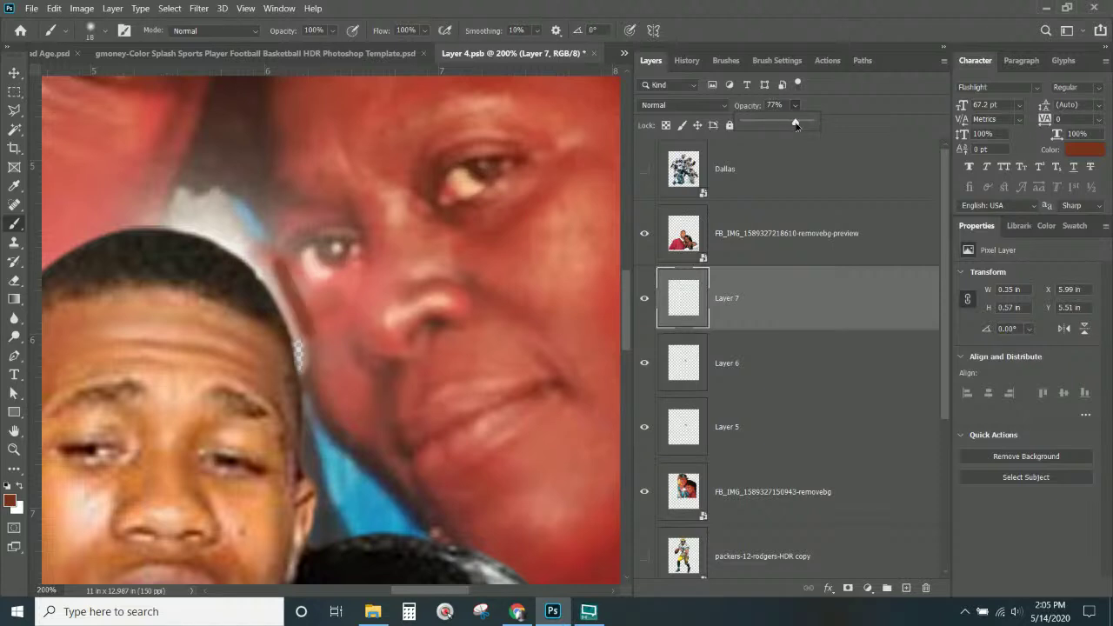
click(762, 295)
- Add a layer mask to Layer 7 and soften the cheek stroke by painting black with a 45 px soft brush
click(846, 587)
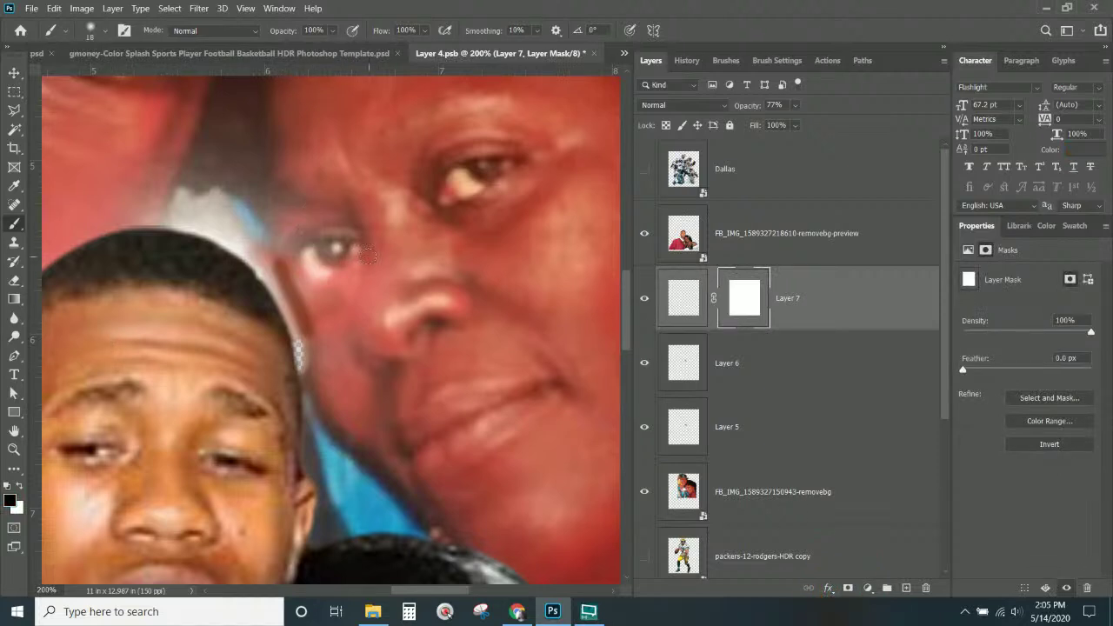
key(ctrl+KP_Add)
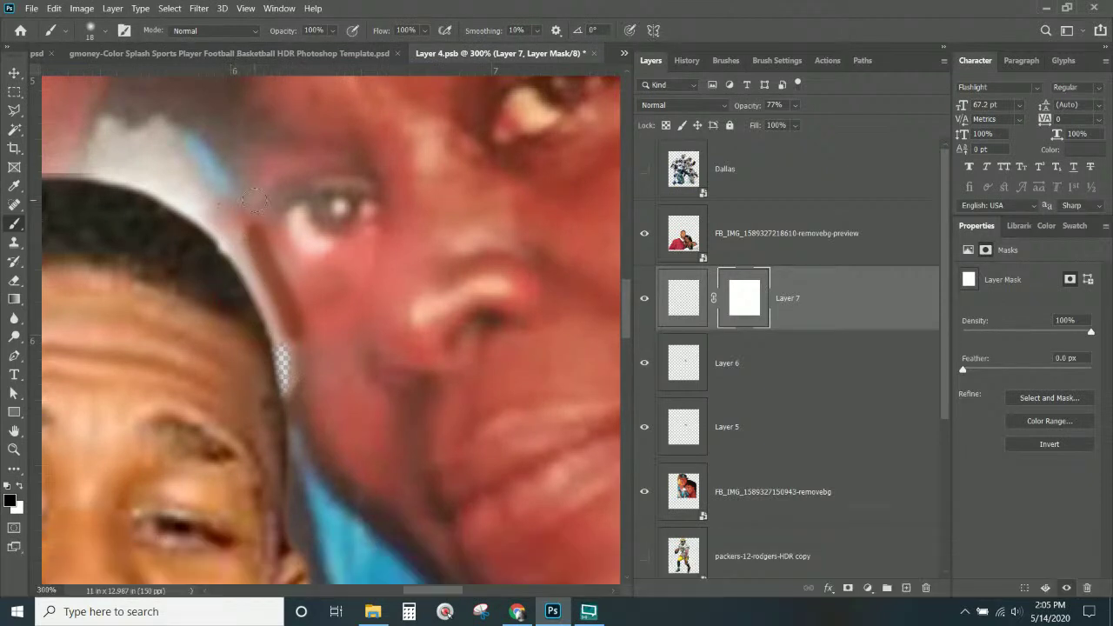
right_click(307, 264)
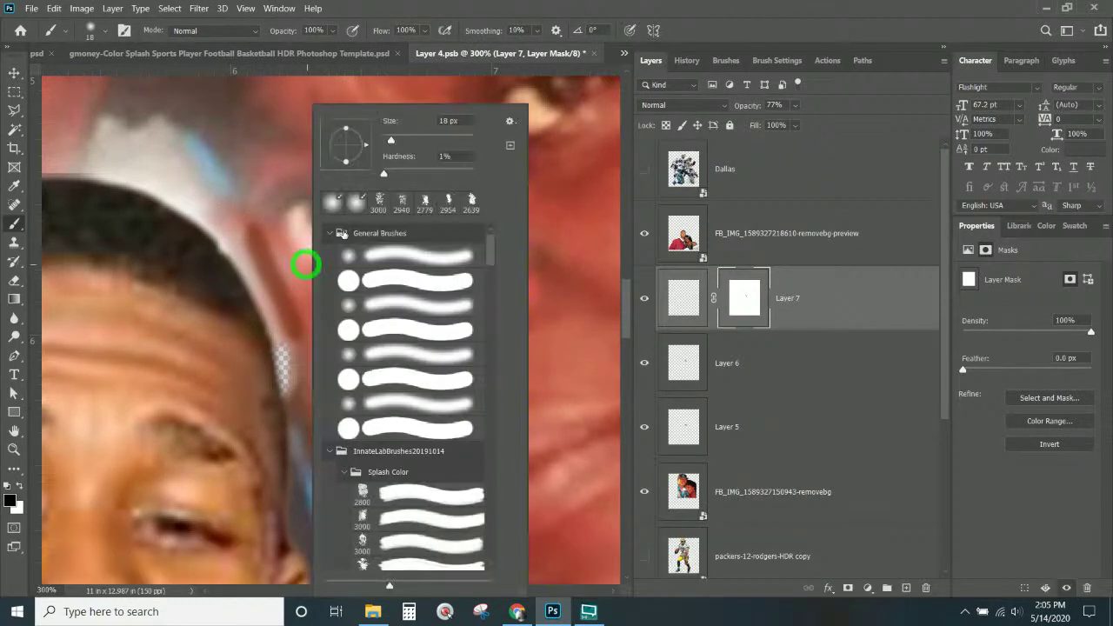
click(404, 139)
key(Return)
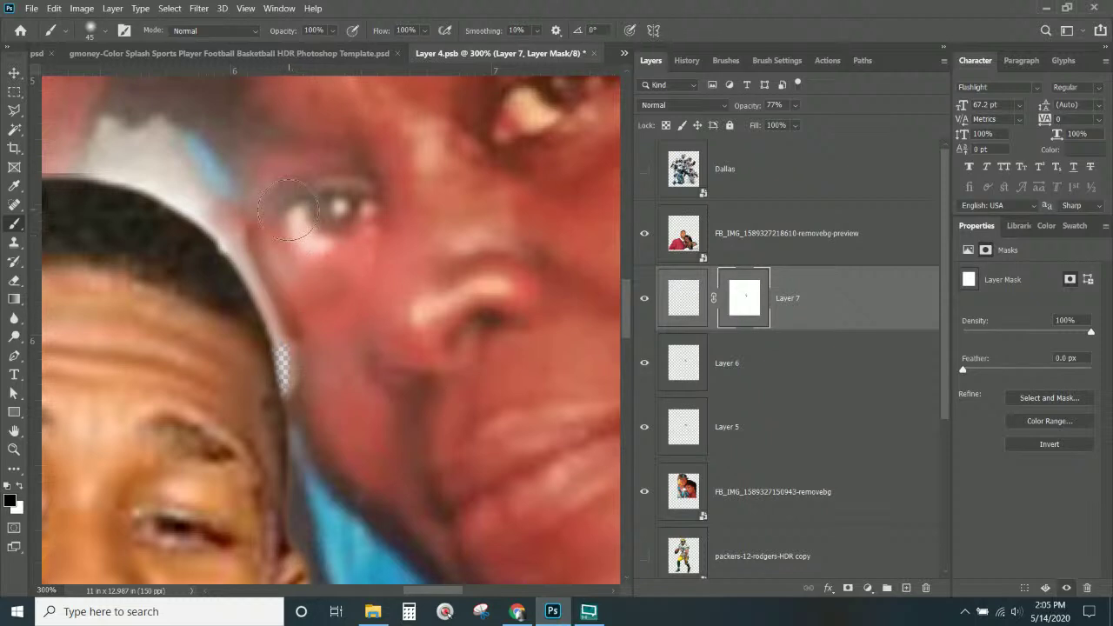
drag(334, 386, 323, 398)
key(ctrl+z)
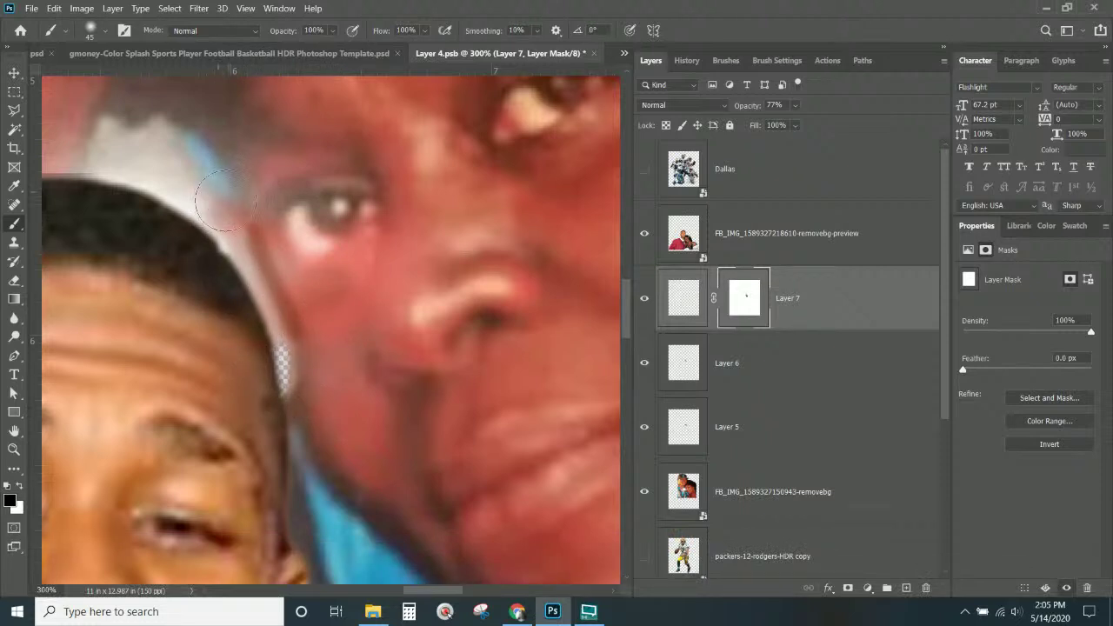
mouse_move(204, 199)
mouse_down()
mouse_move(227, 177)
mouse_move(183, 171)
mouse_up()
- Nudge Layer 7's painted stroke slightly up and to the right along the woman's cheek
click(681, 306)
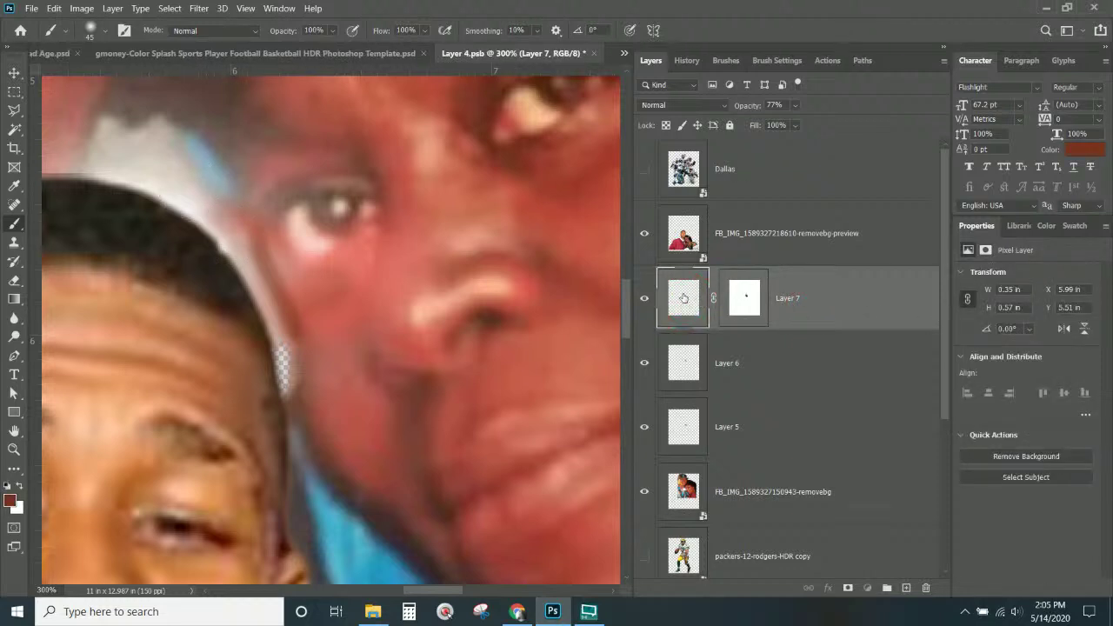
click(14, 73)
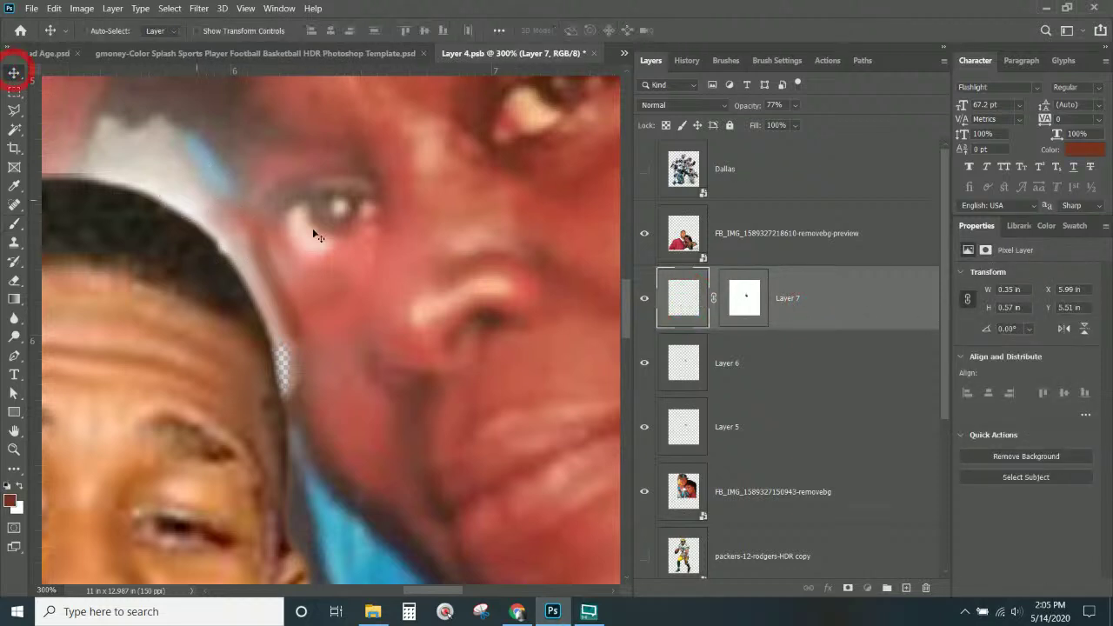
drag(281, 293, 287, 285)
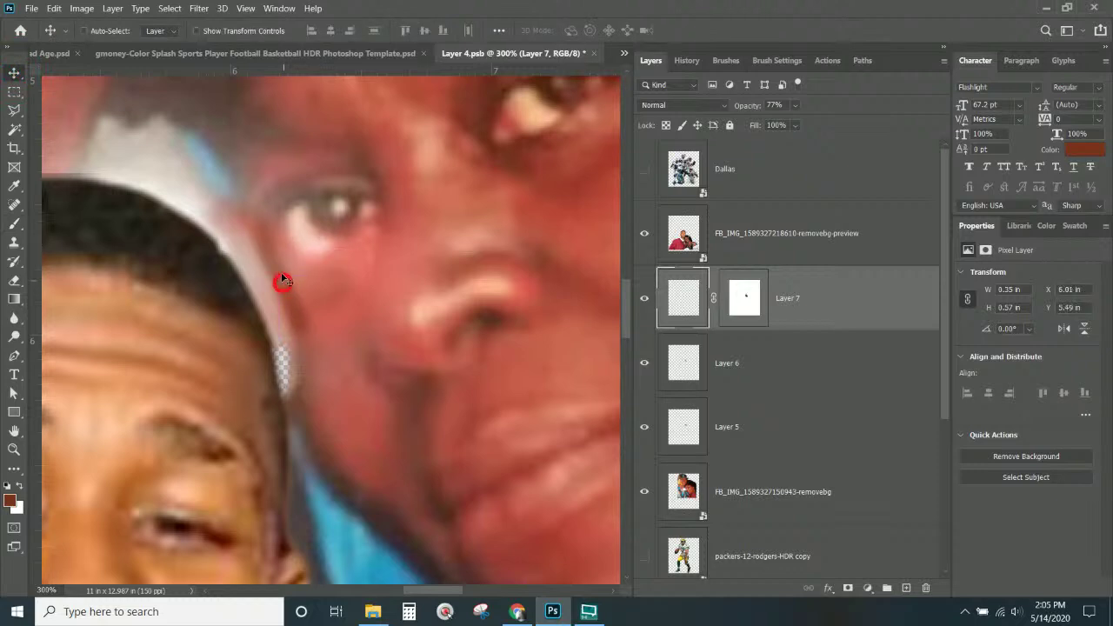
- Touch up Layer 7's mask around the cheek with the black brush and set the layer's opacity to 47%
click(748, 298)
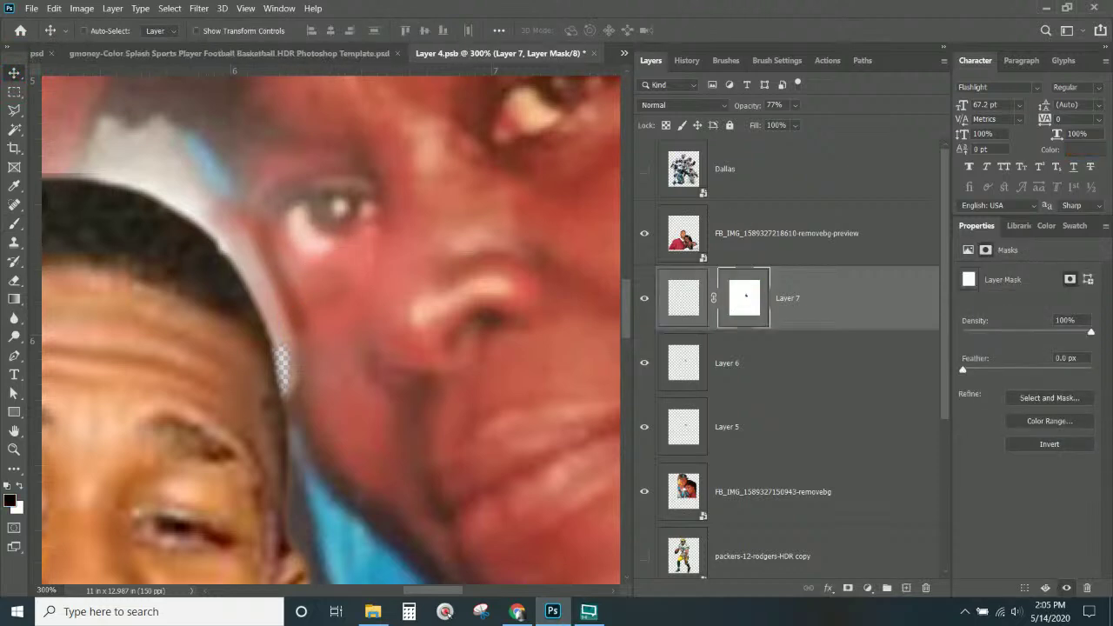
click(14, 223)
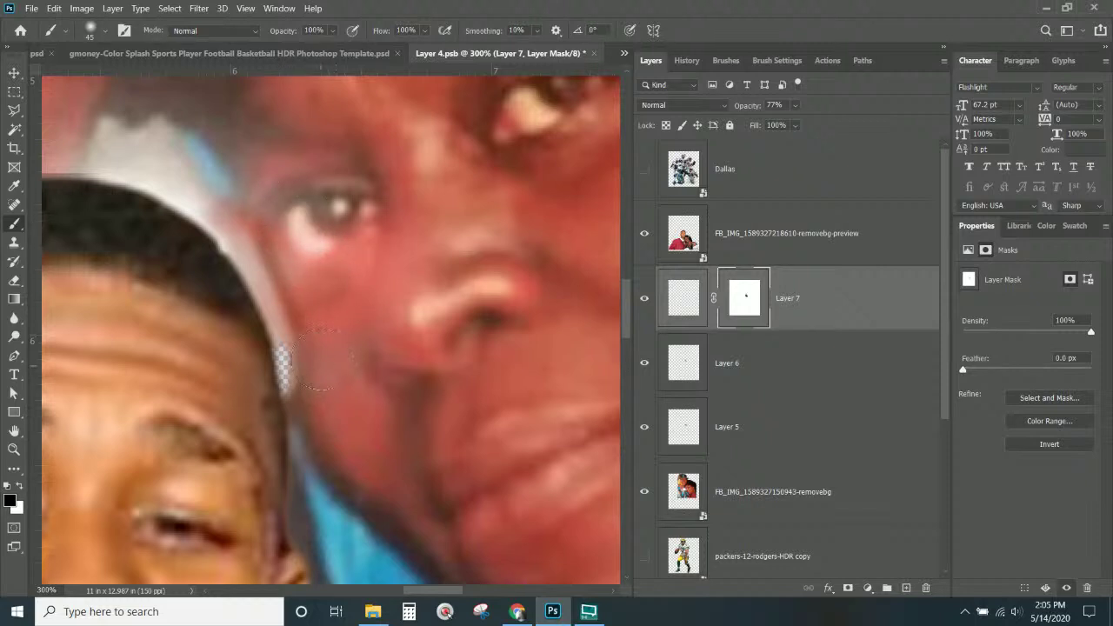
key(ctrl+KP_Subtract)
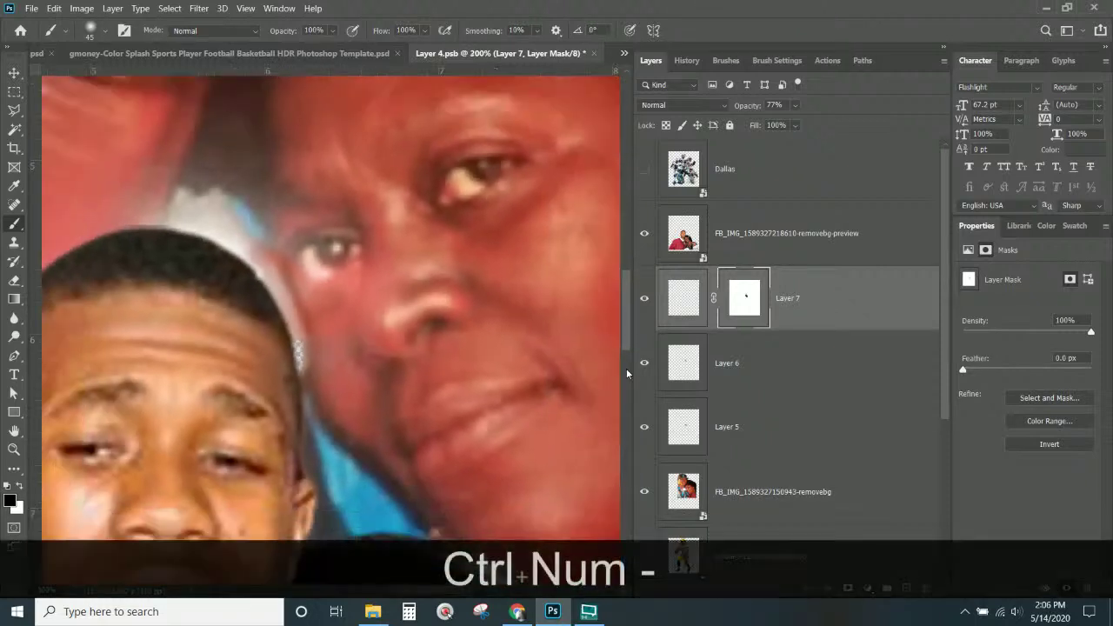
key(ctrl+KP_Subtract)
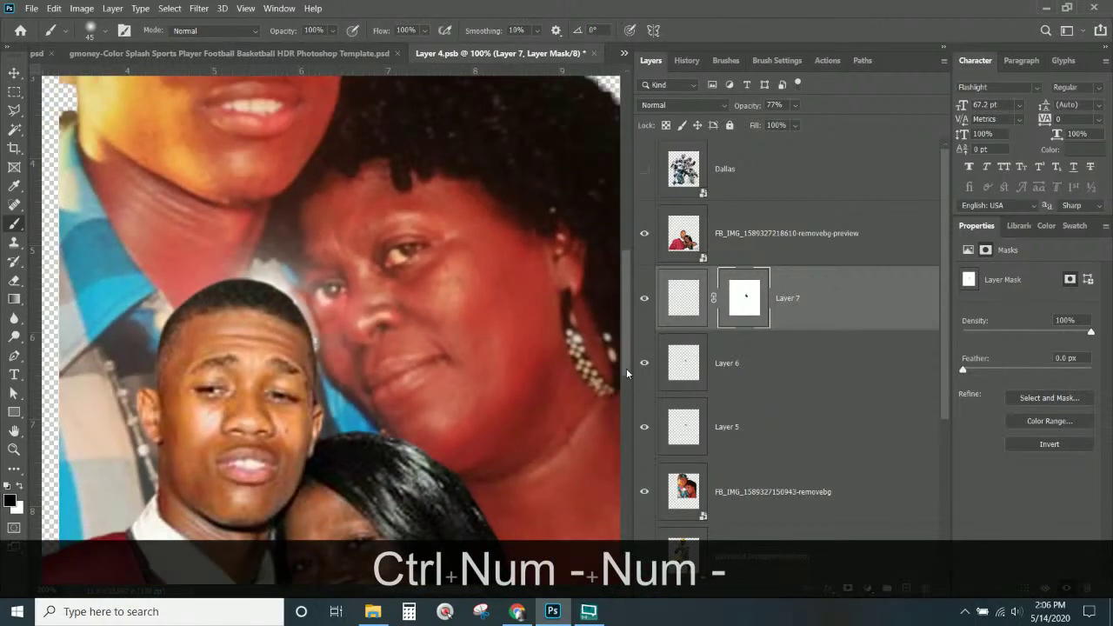
click(787, 301)
mouse_move(794, 106)
mouse_down()
mouse_move(802, 126)
mouse_move(787, 124)
mouse_up()
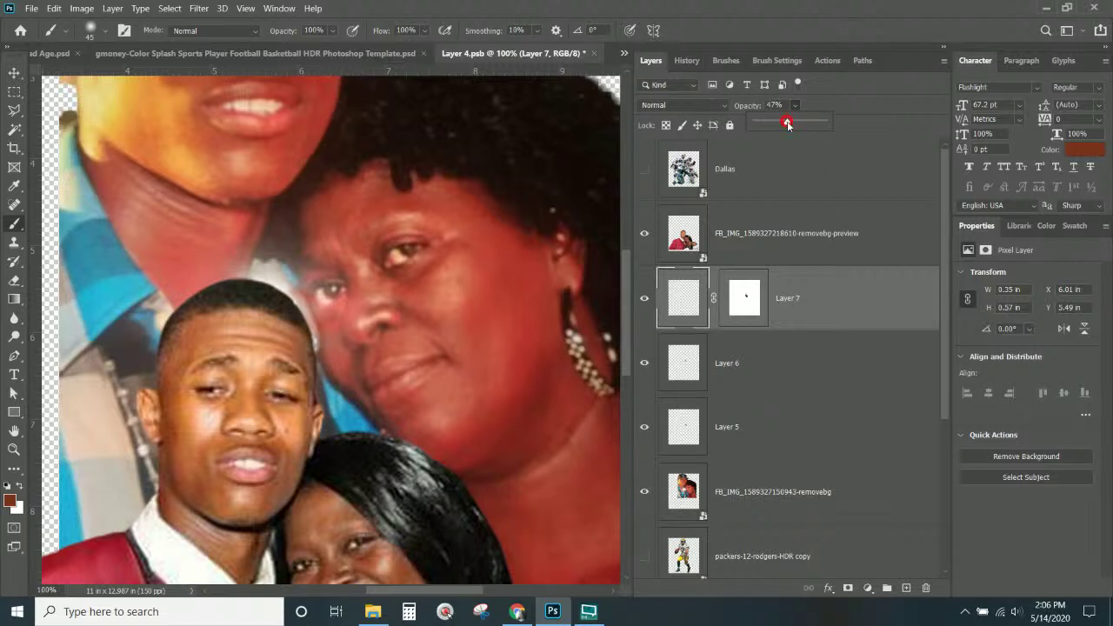
- Add a layer mask to Layer 6, paint black on it to blend the cheek tone, and keep that mask selected
click(777, 358)
click(848, 587)
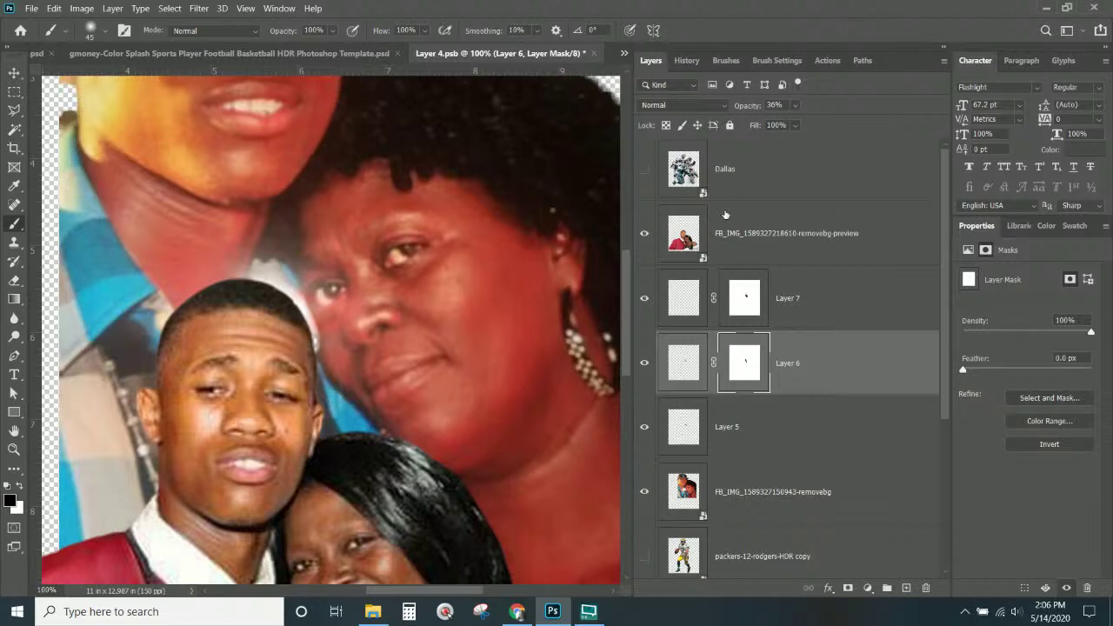
key(ctrl+KP_Subtract)
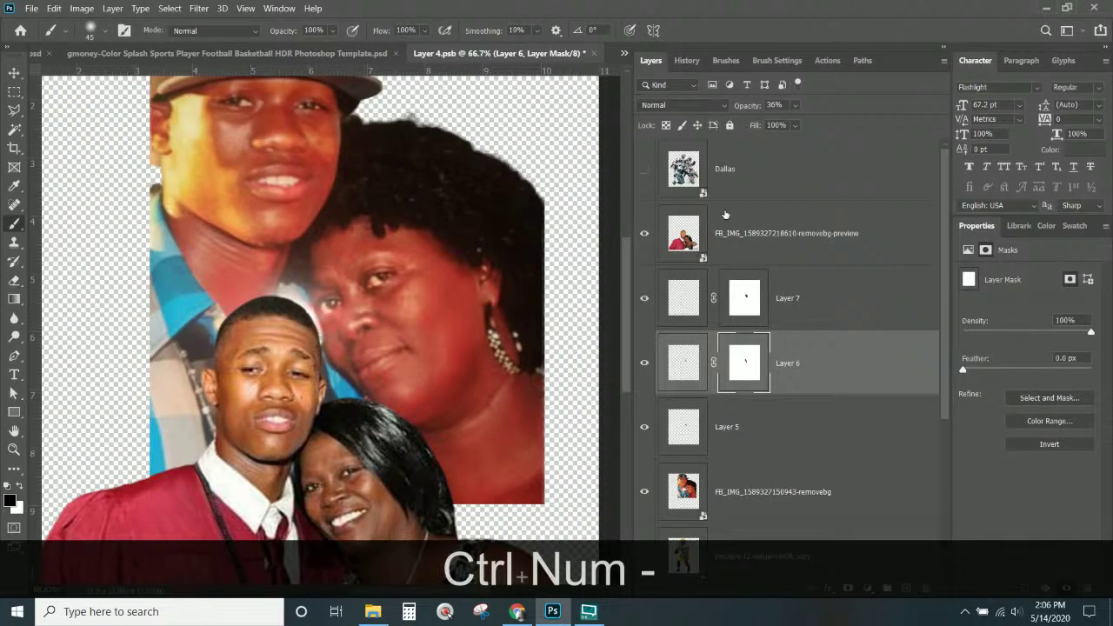
click(704, 437)
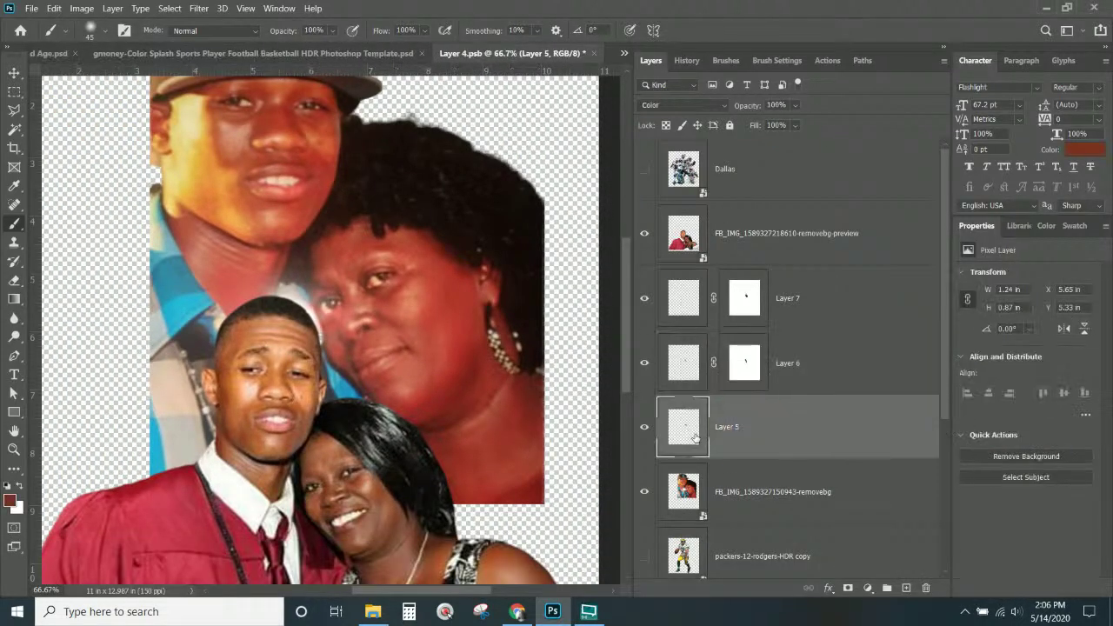
click(744, 362)
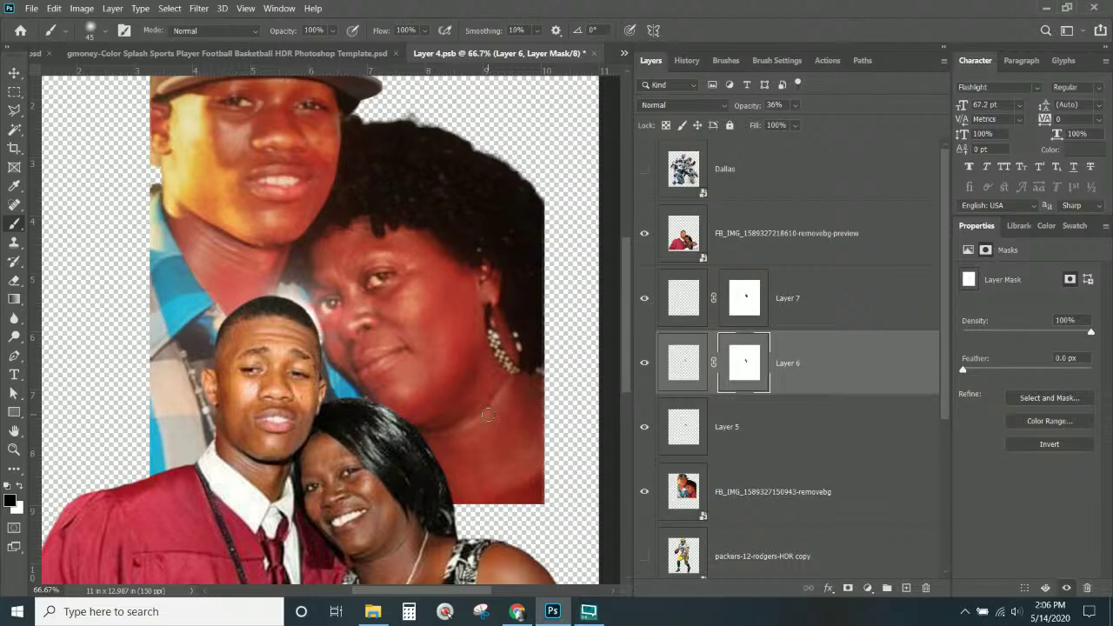
- Group Layers 5, 6 and 7, and toggle the group's visibility to compare the face blend
shift+click(832, 427)
shift+click(832, 311)
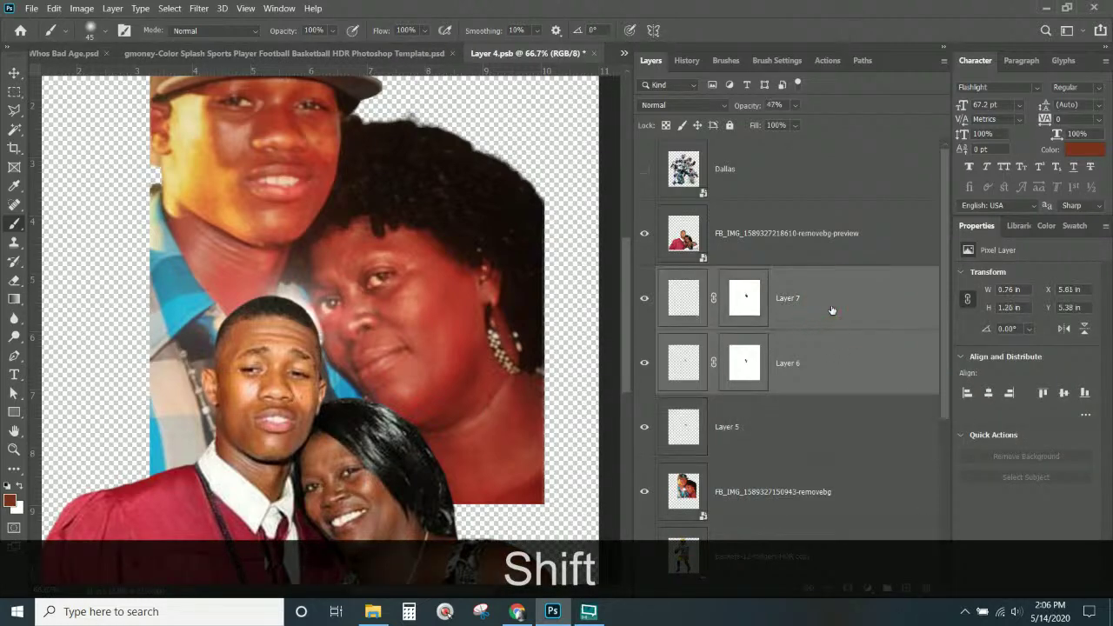
shift+click(807, 422)
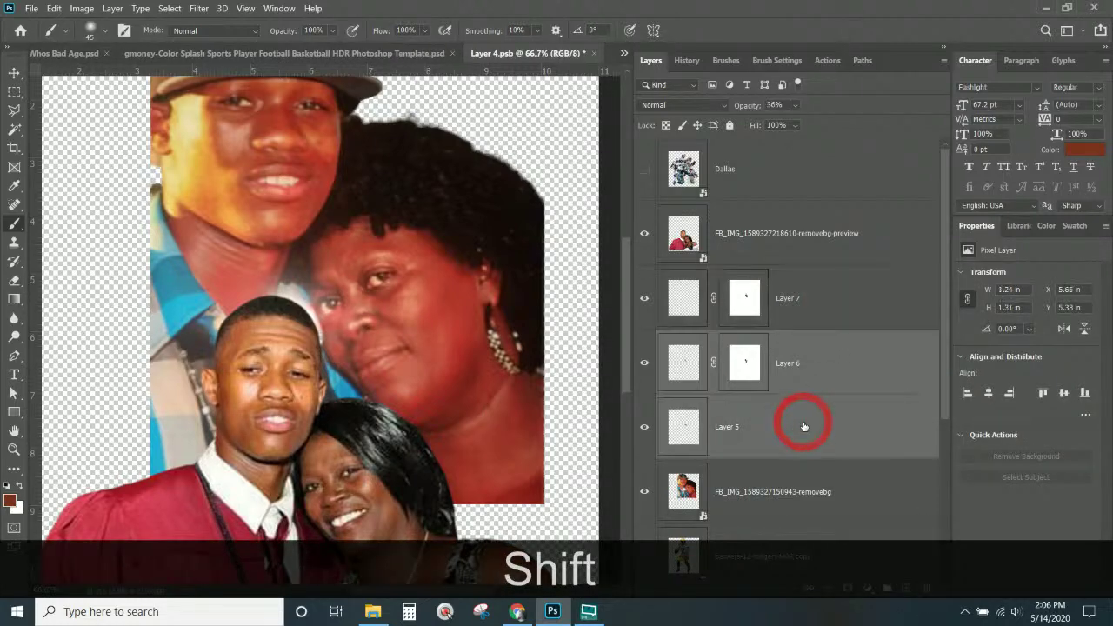
shift+click(810, 427)
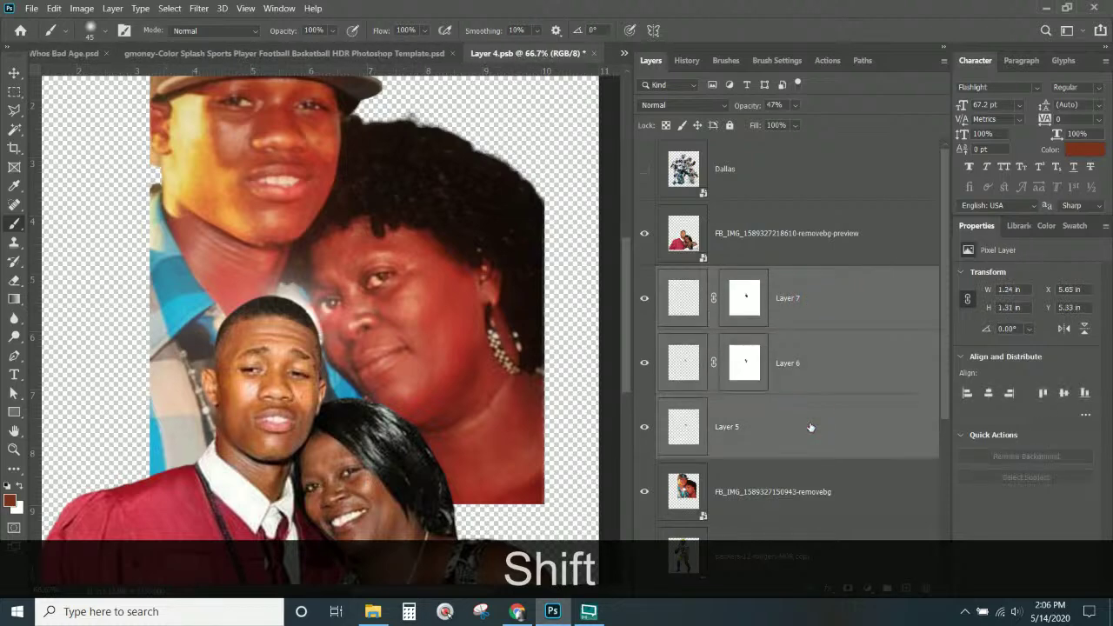
key(shift+ctrl+g)
click(645, 275)
click(644, 275)
click(644, 275)
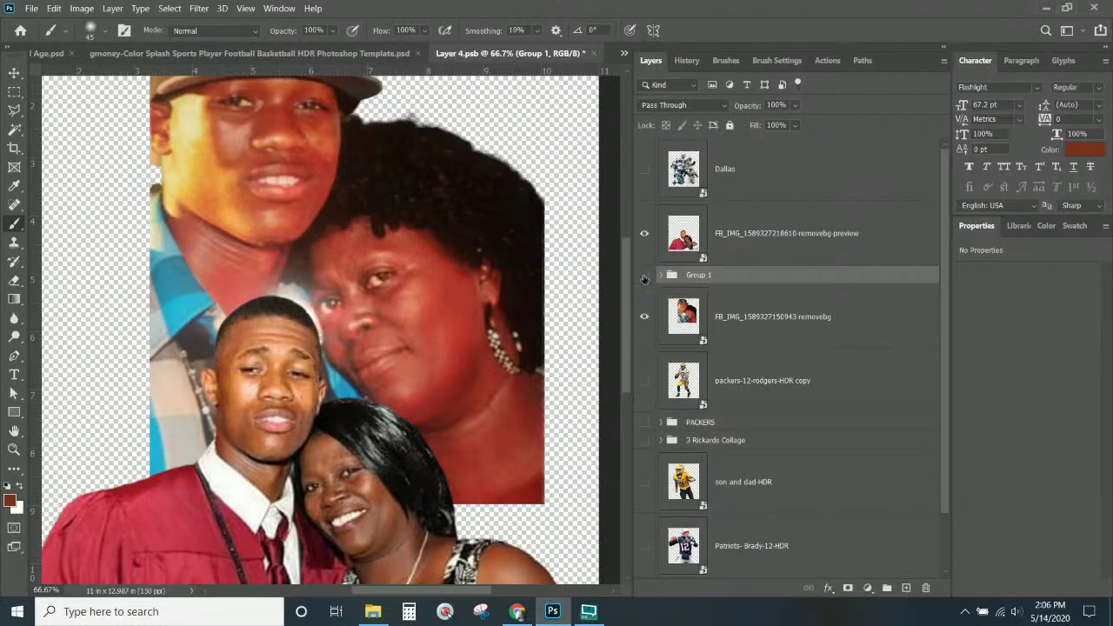
click(644, 276)
click(644, 275)
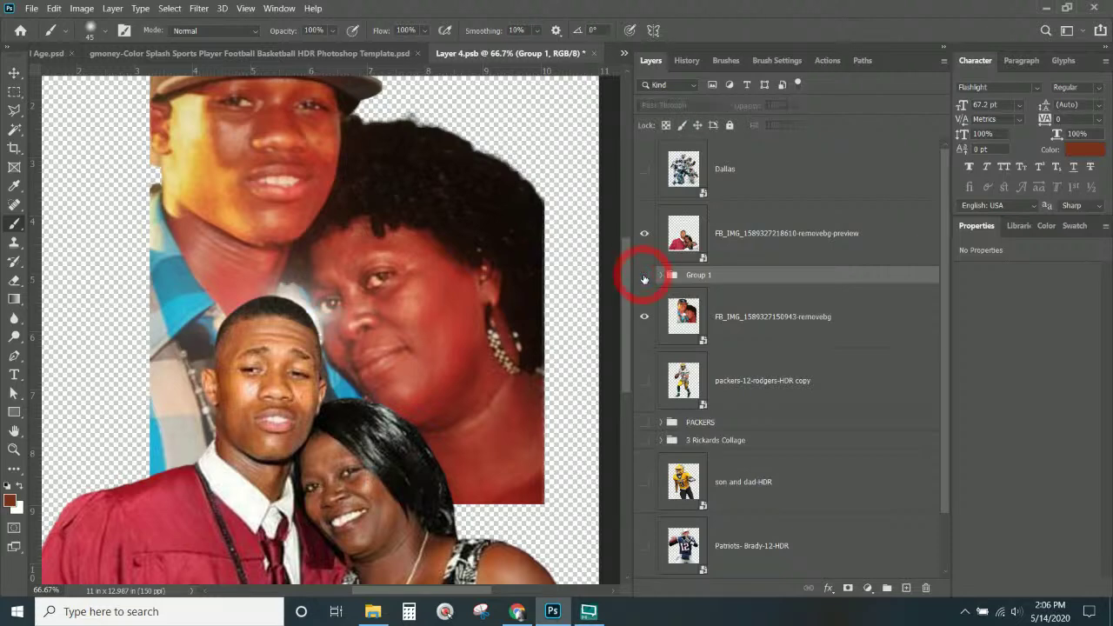
click(644, 276)
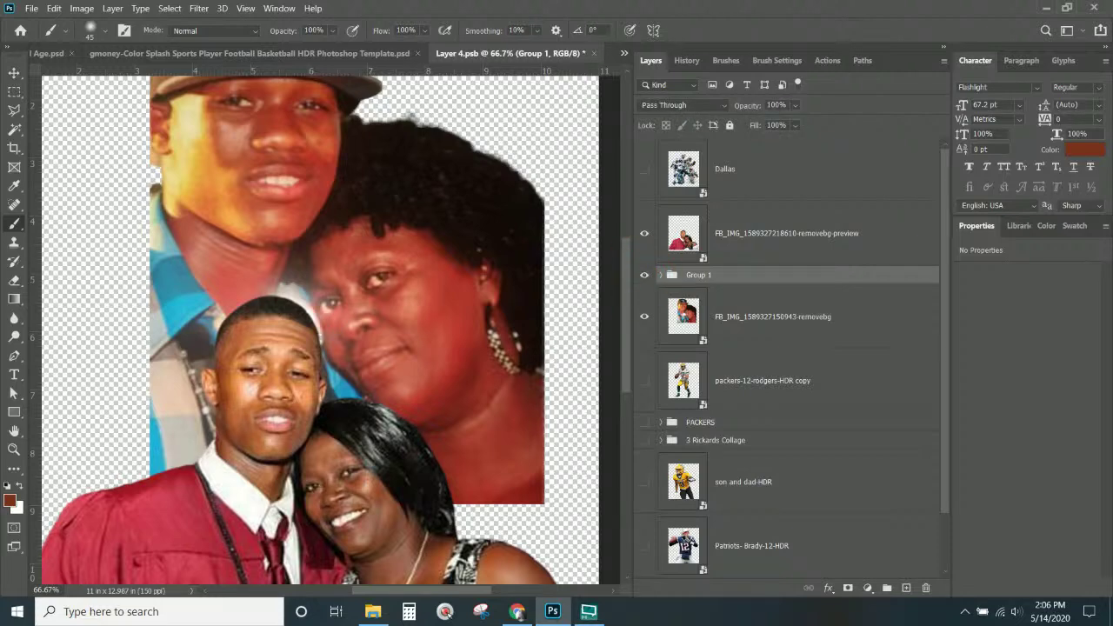
key(ctrl)
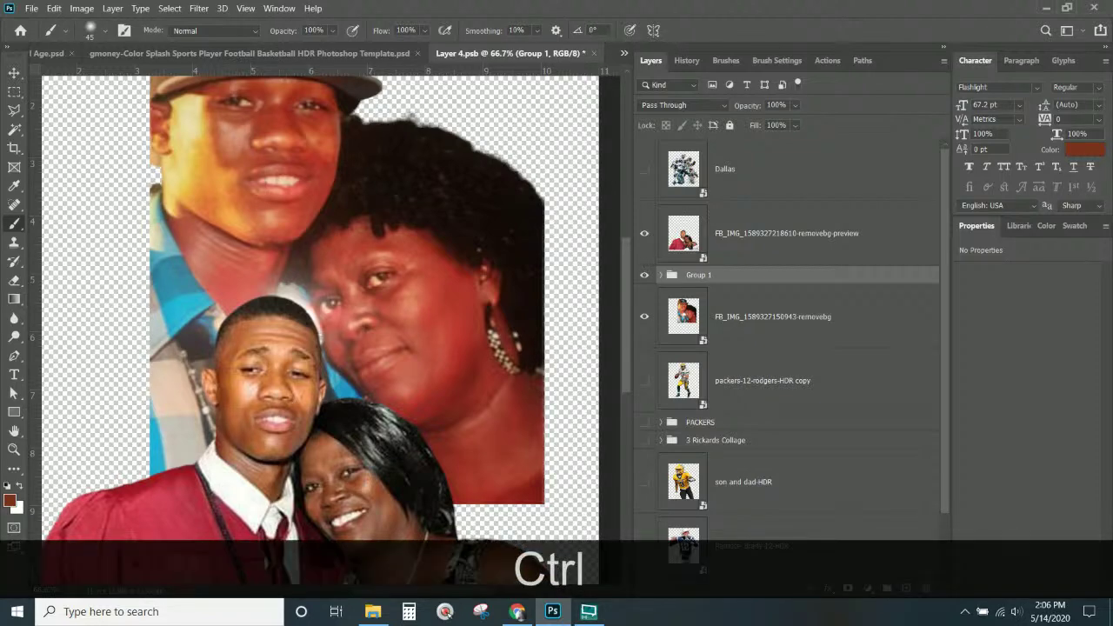
key(ctrl+KP_Subtract)
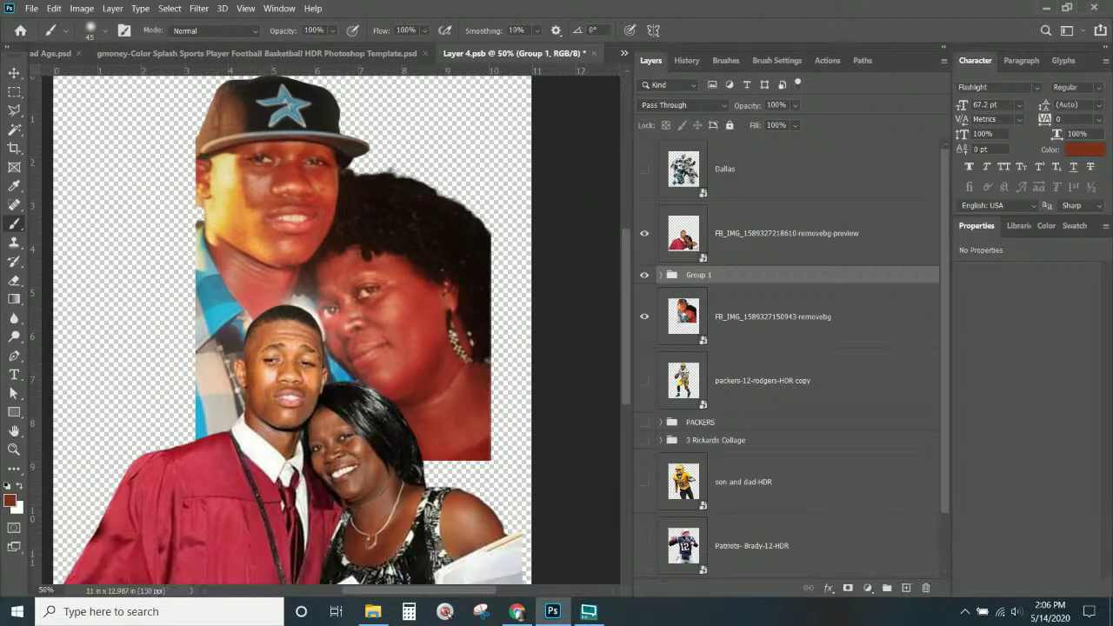
scroll(274, 403, up, 2)
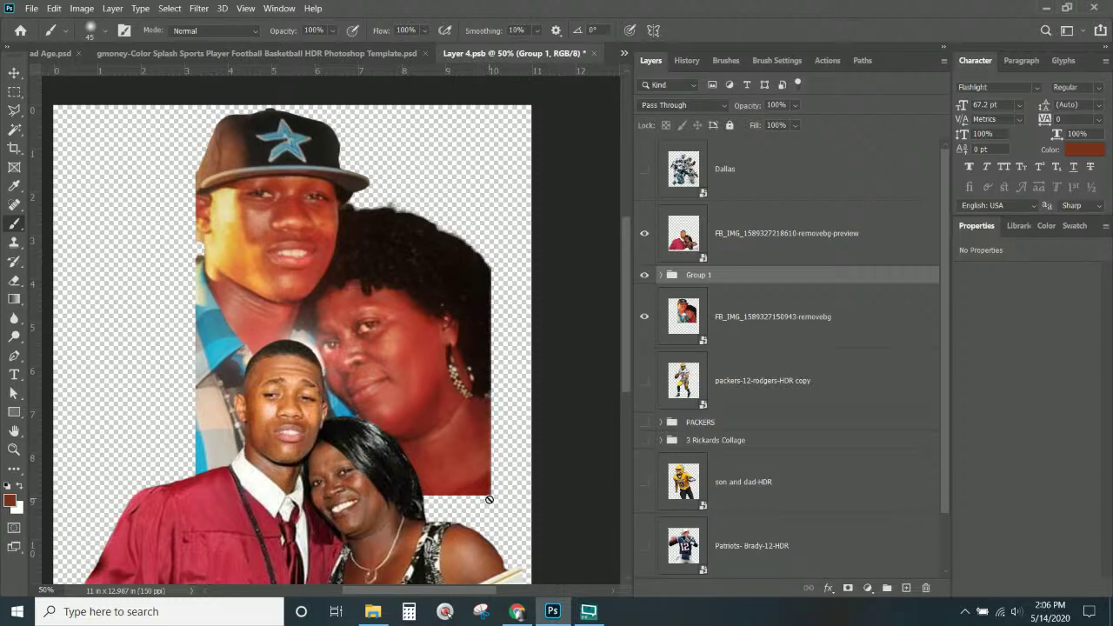
click(728, 301)
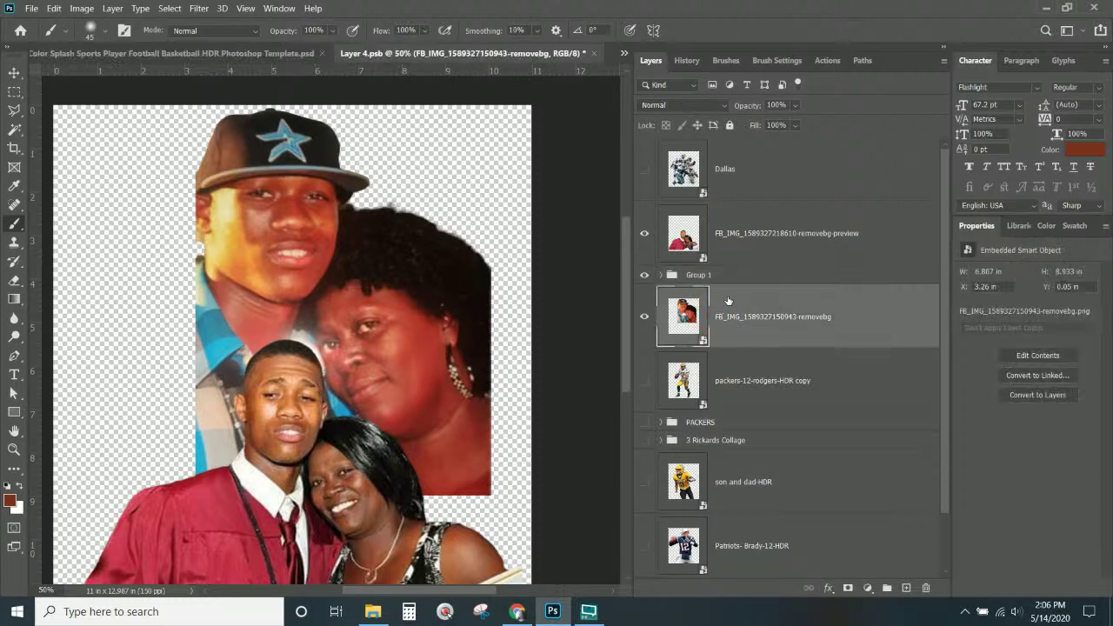
click(847, 587)
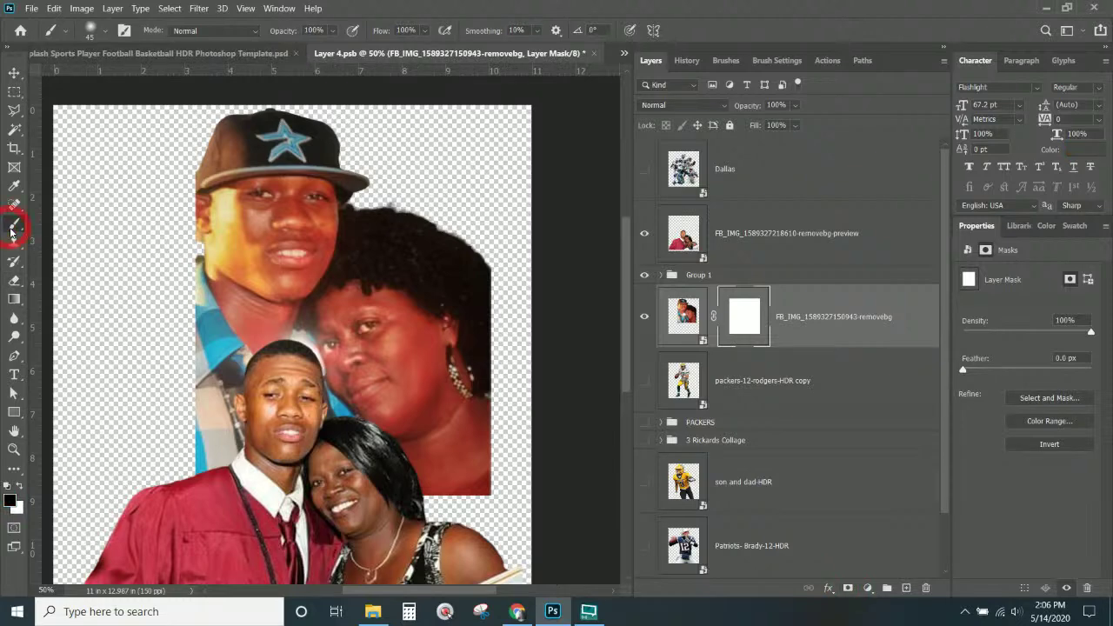
key(ctrl+KP_Subtract)
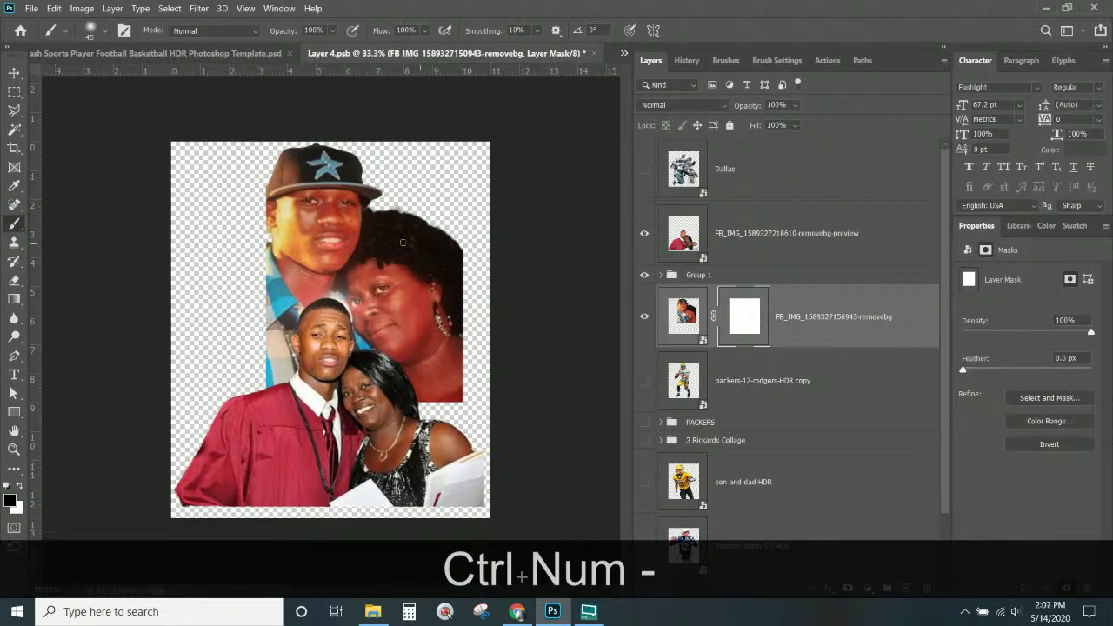
right_click(411, 244)
drag(560, 141, 584, 141)
click(138, 173)
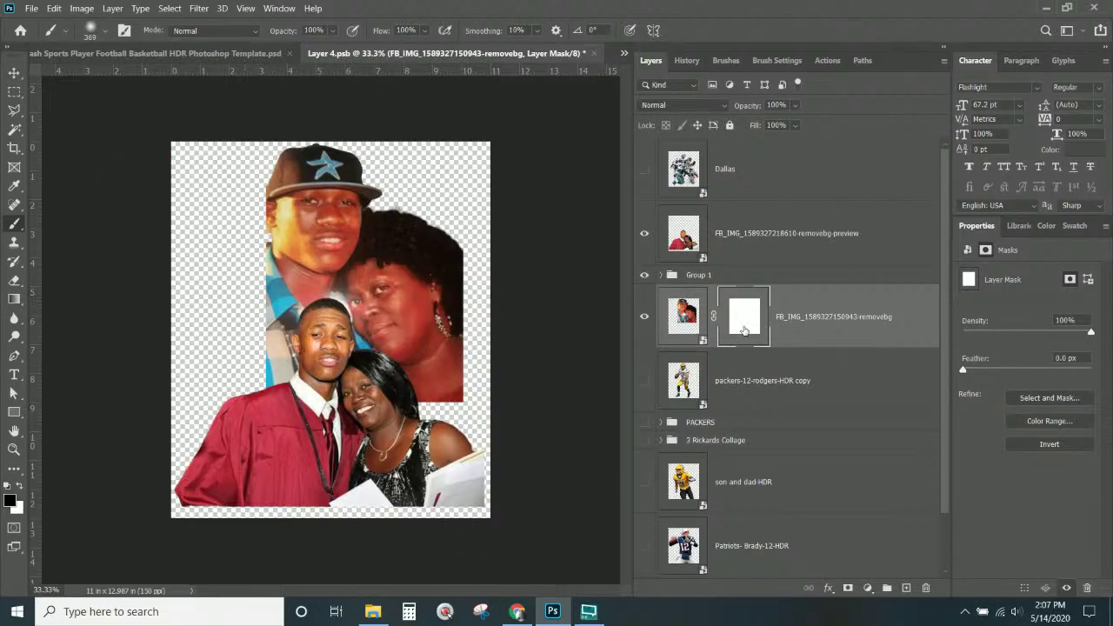
mouse_move(453, 235)
mouse_down()
mouse_move(484, 204)
mouse_move(504, 331)
mouse_move(504, 199)
mouse_move(509, 331)
mouse_move(499, 381)
mouse_move(443, 421)
mouse_move(509, 355)
mouse_move(435, 409)
mouse_up()
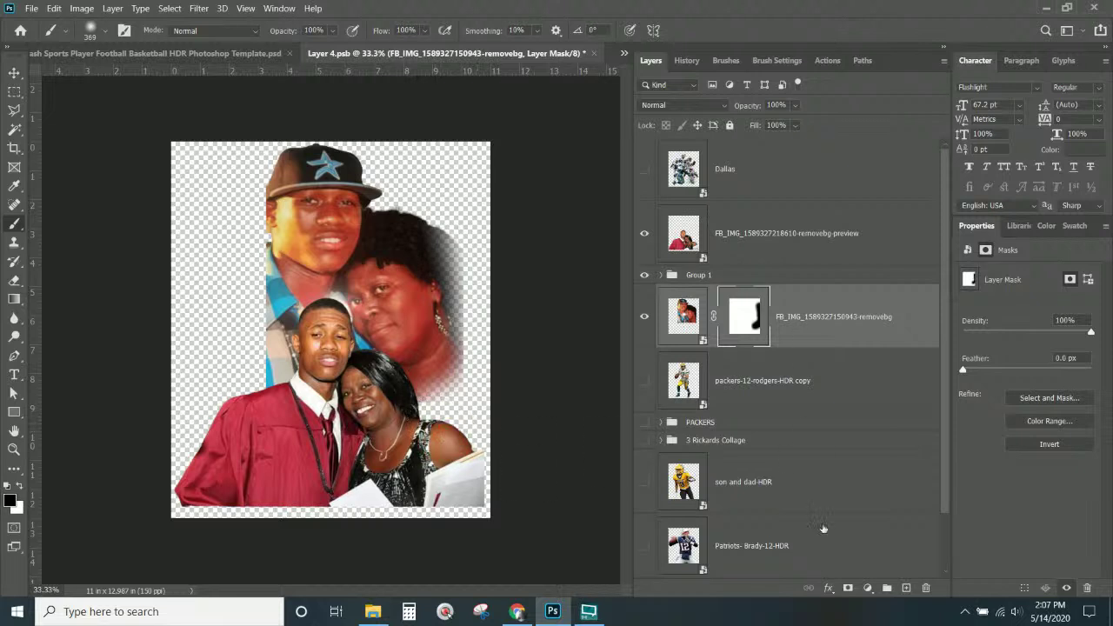
- Create a new empty layer and place it beneath Layer 4 at the bottom of the layer stack
scroll(805, 445, down, 1)
click(795, 547)
click(906, 588)
drag(784, 509, 774, 563)
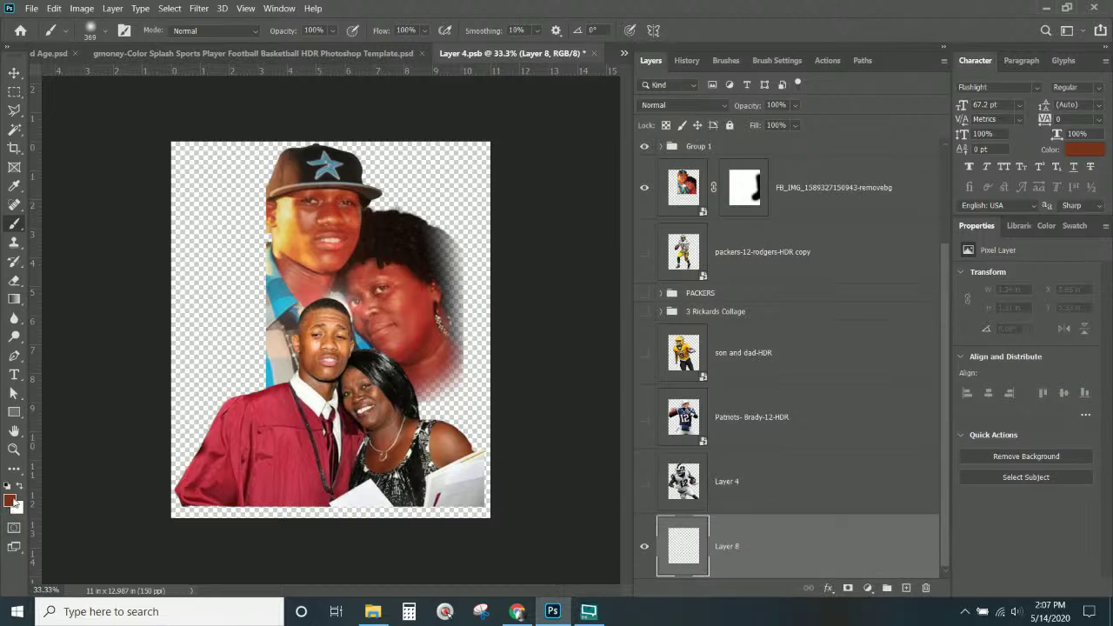
- Fill the new bottom layer with bright magenta using the Paint Bucket tool
click(15, 298)
right_click(17, 298)
click(82, 298)
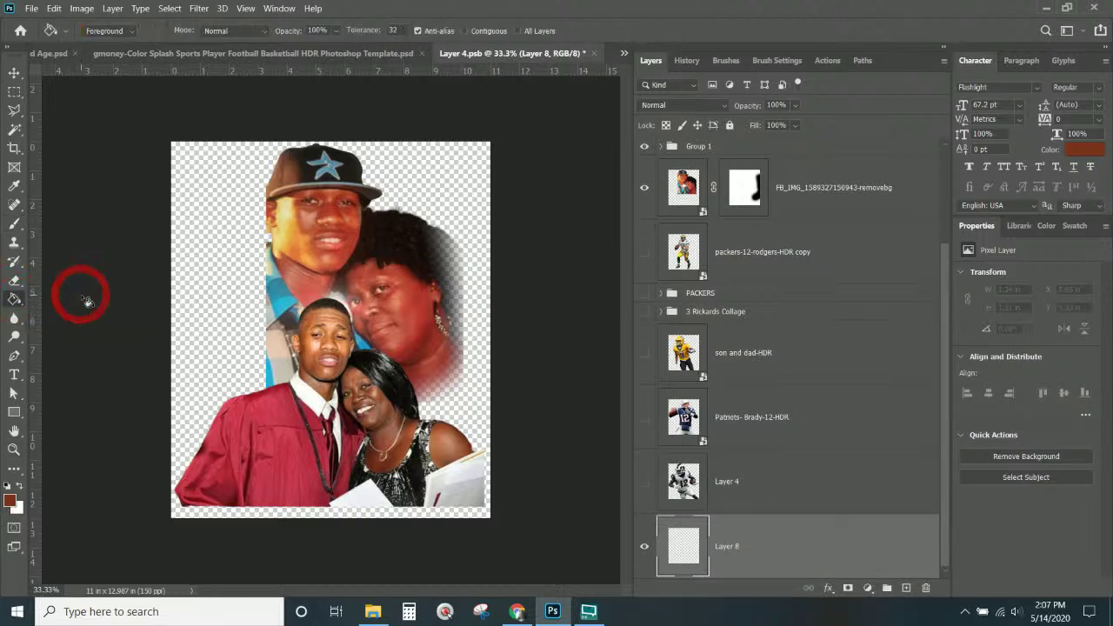
click(10, 501)
drag(814, 261, 813, 249)
click(796, 225)
click(922, 216)
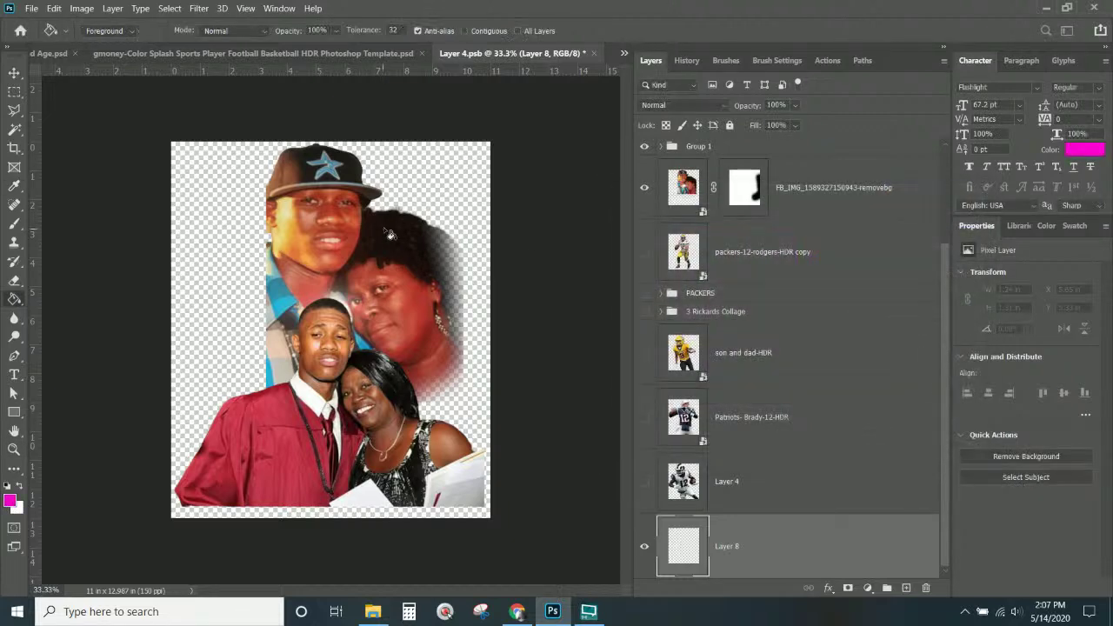
click(410, 205)
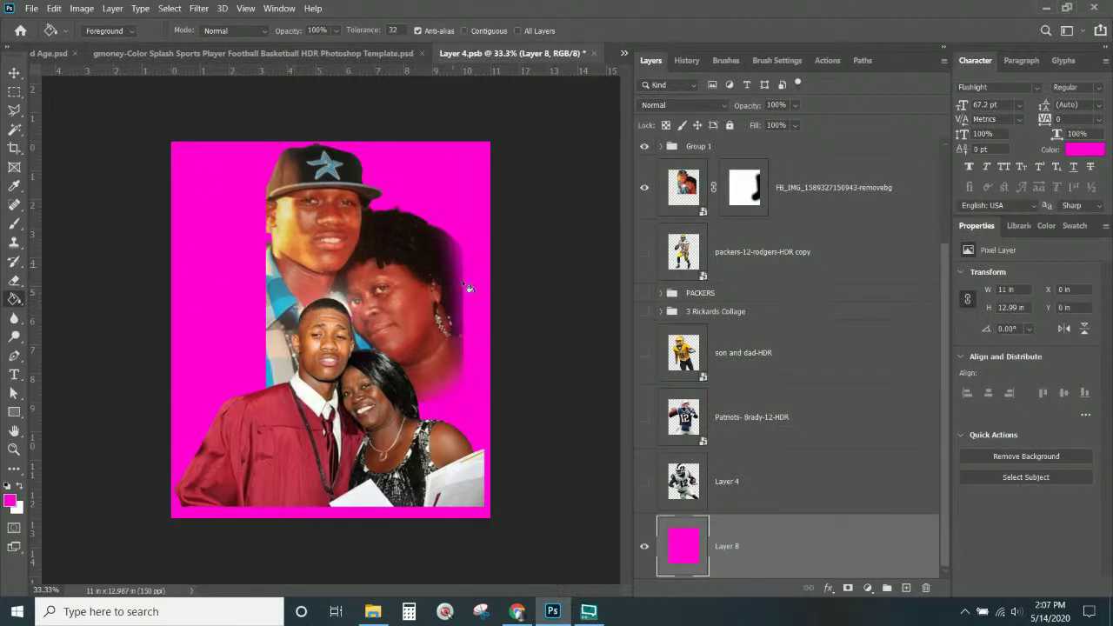
scroll(784, 345, up, 3)
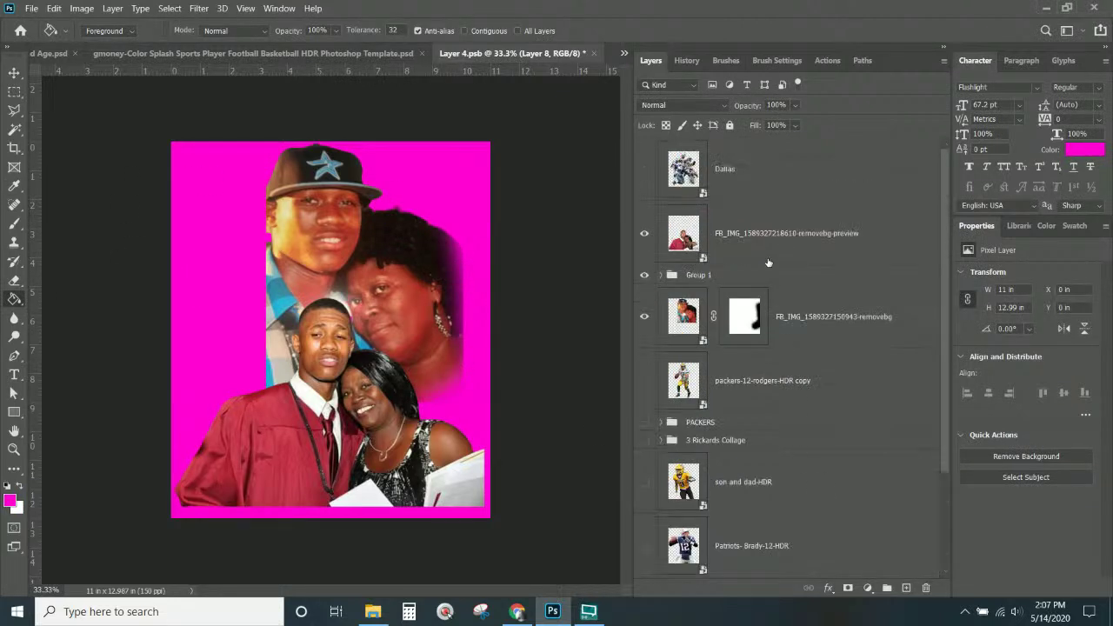
click(810, 304)
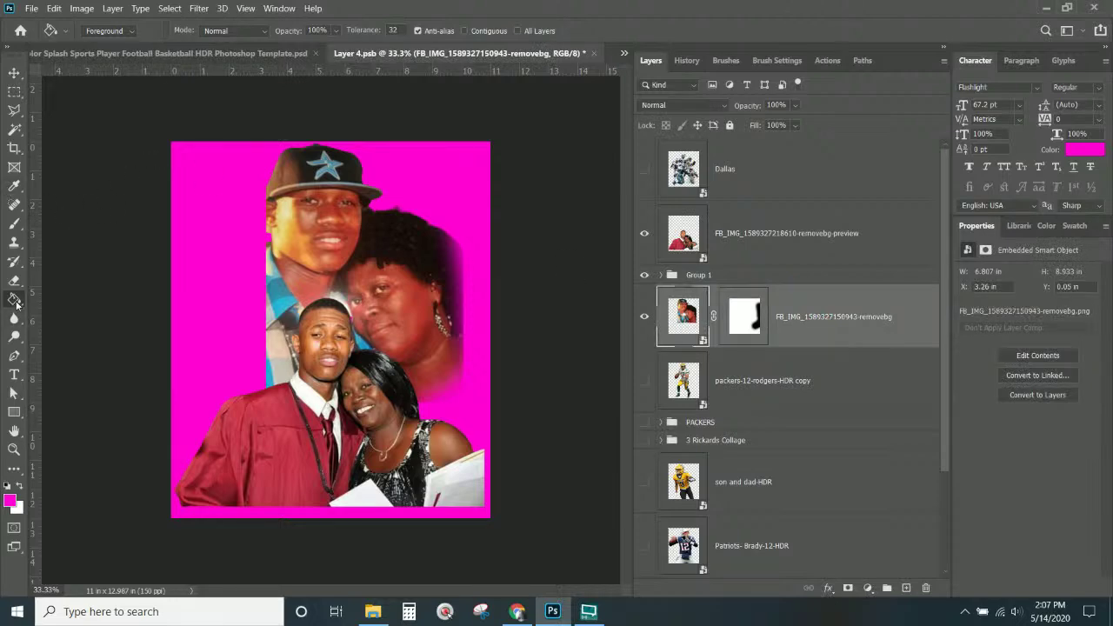
click(14, 223)
key(ctrl+KP_Add)
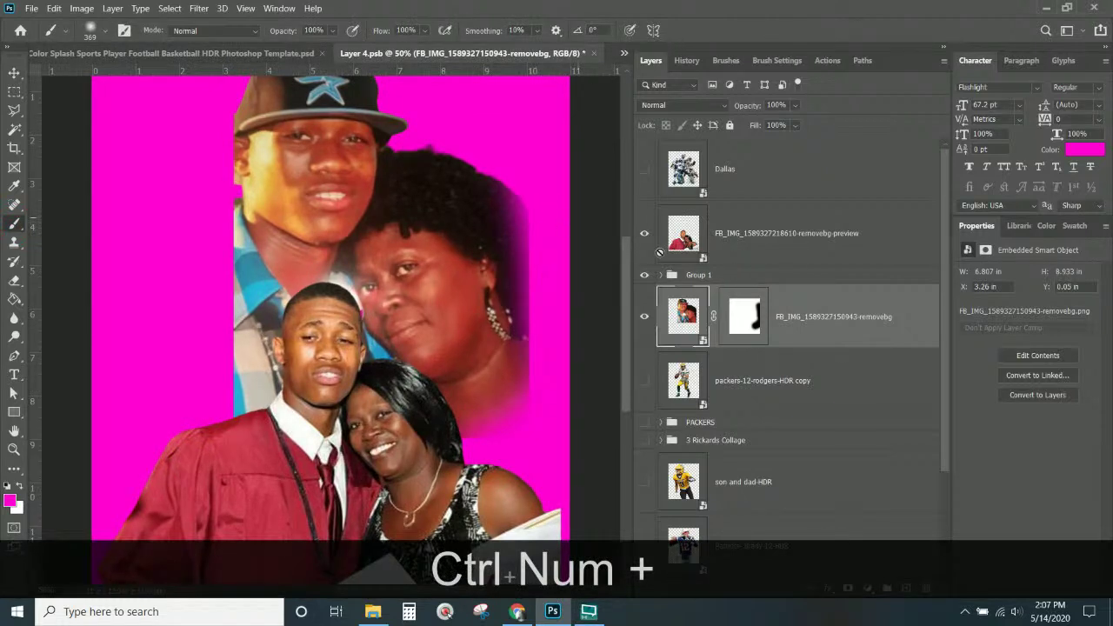
click(743, 318)
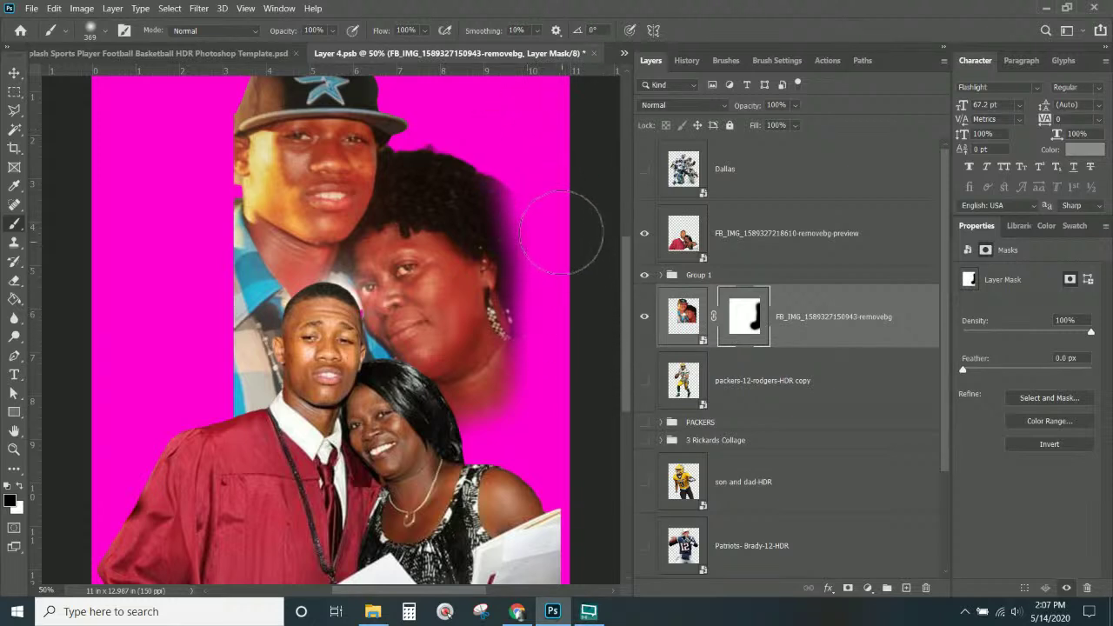
click(423, 489)
- Fade the left edge of the same photo along the young man's shirt, face and cap by painting black on the mask
mouse_move(222, 409)
mouse_down()
mouse_move(211, 446)
mouse_move(170, 370)
mouse_move(194, 440)
mouse_move(178, 335)
mouse_move(192, 393)
mouse_move(191, 216)
mouse_move(164, 337)
mouse_move(185, 476)
mouse_move(177, 257)
mouse_move(208, 435)
mouse_up()
drag(149, 236, 183, 256)
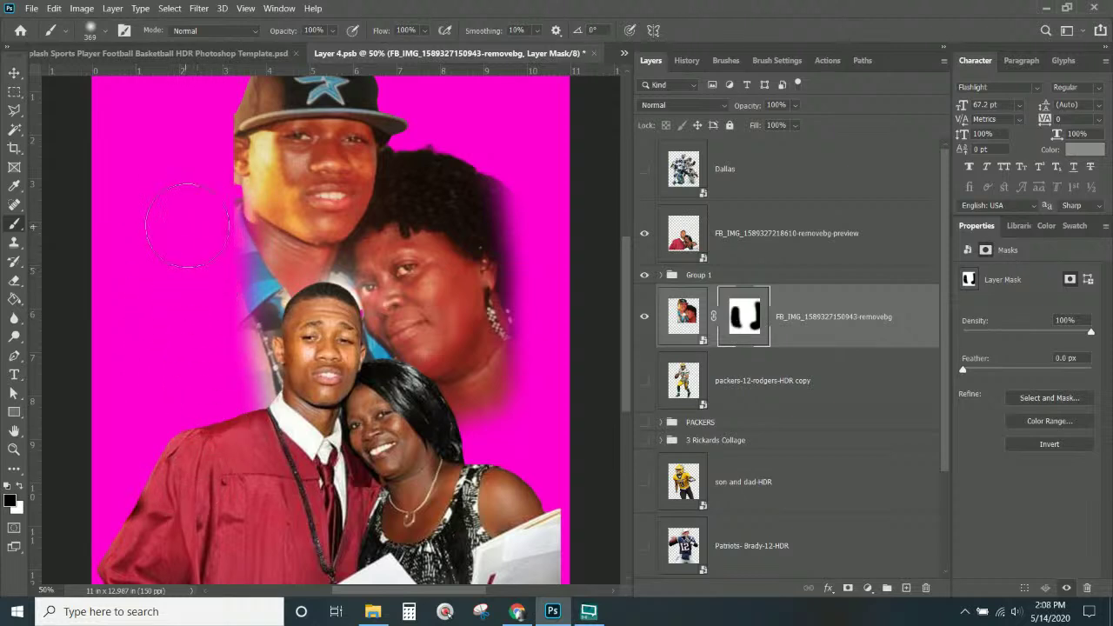
scroll(191, 222, up, 2)
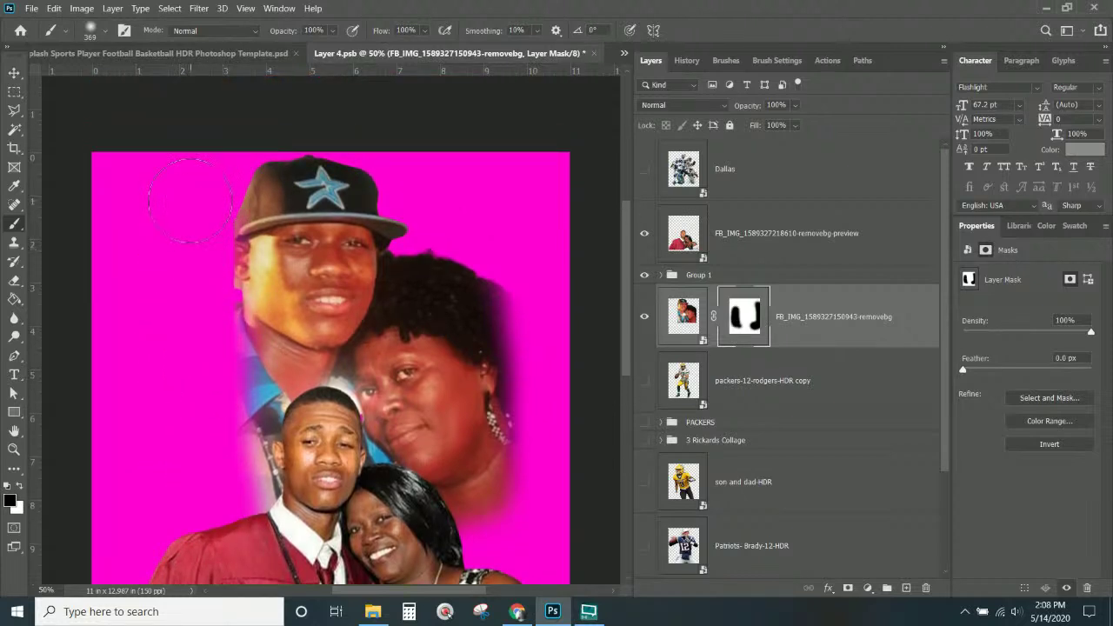
drag(189, 295, 186, 296)
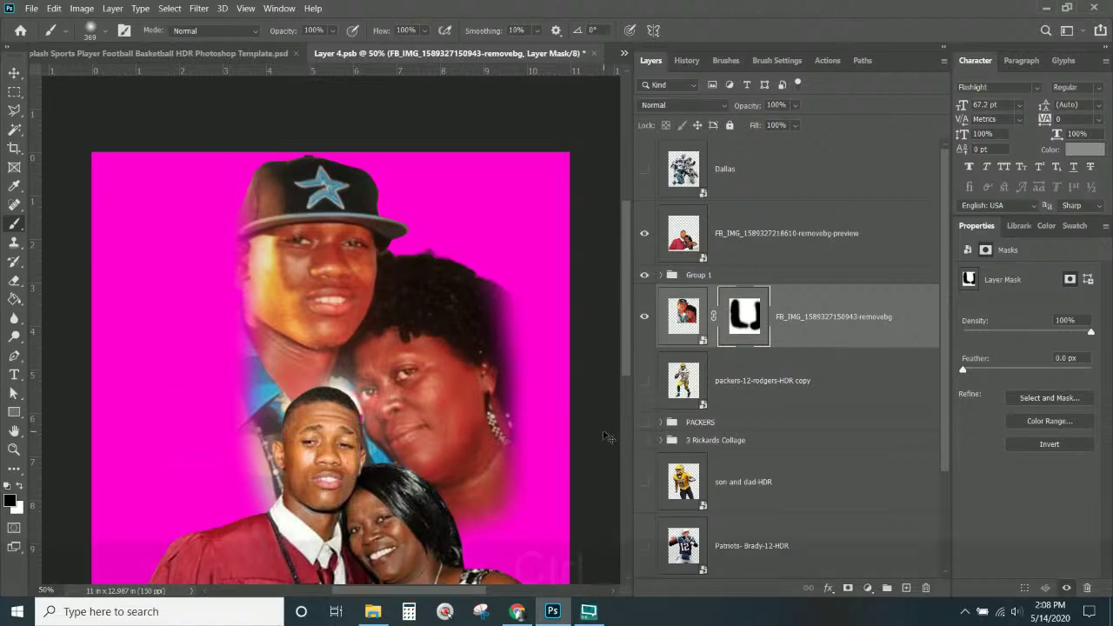
key(ctrl+KP_Subtract)
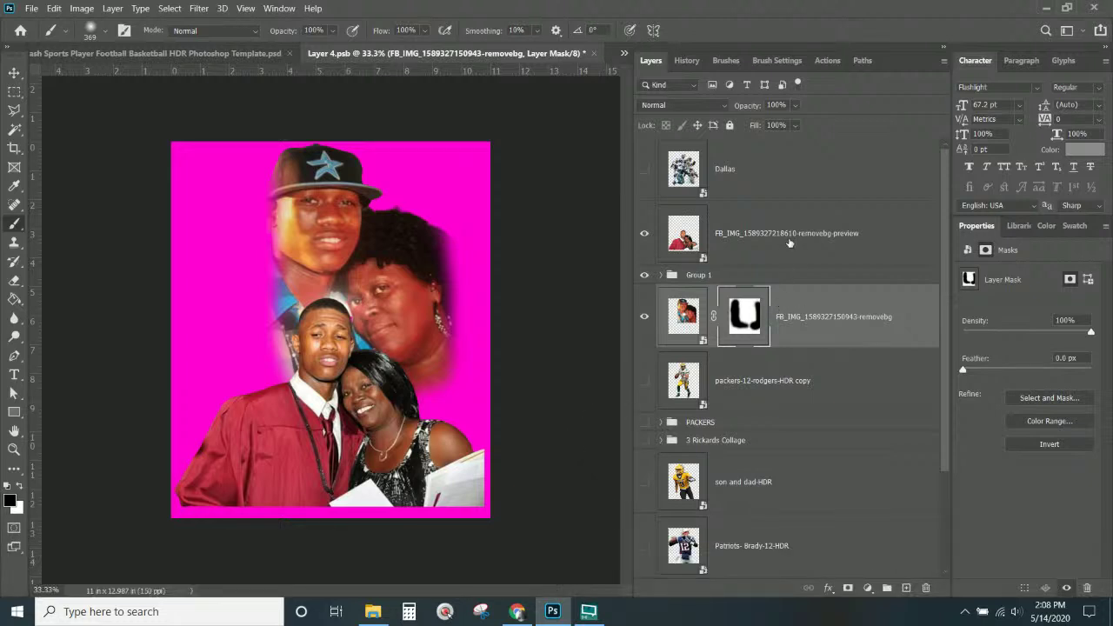
click(790, 241)
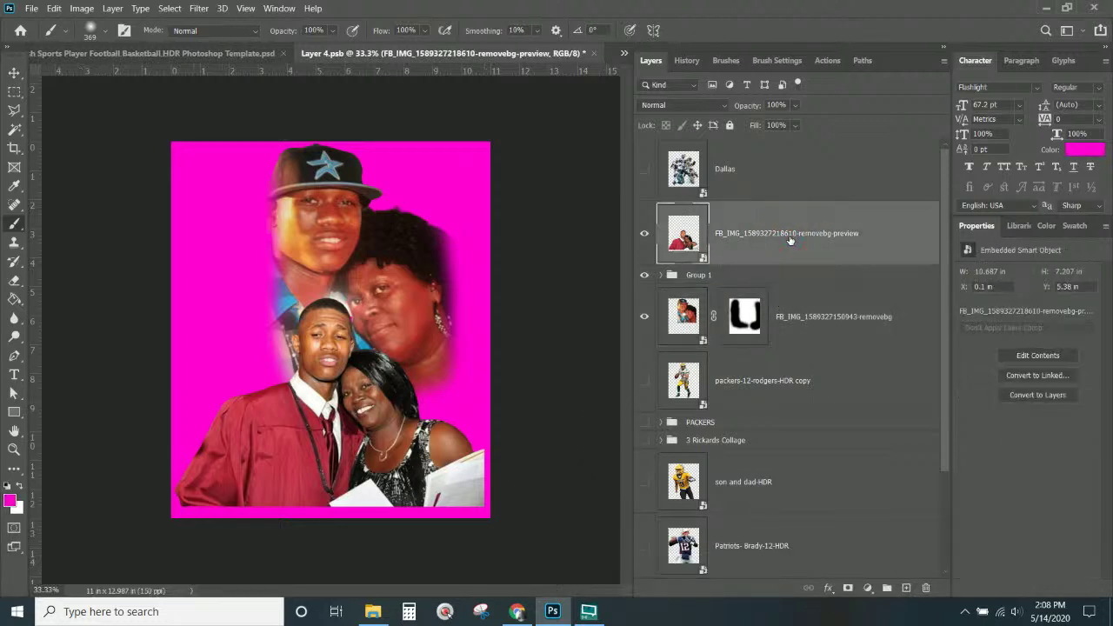
click(847, 588)
mouse_move(503, 453)
mouse_down()
mouse_move(434, 558)
mouse_move(446, 551)
mouse_move(429, 538)
mouse_move(318, 539)
mouse_up()
mouse_move(139, 522)
mouse_down()
mouse_move(432, 531)
mouse_move(99, 533)
mouse_move(362, 536)
mouse_up()
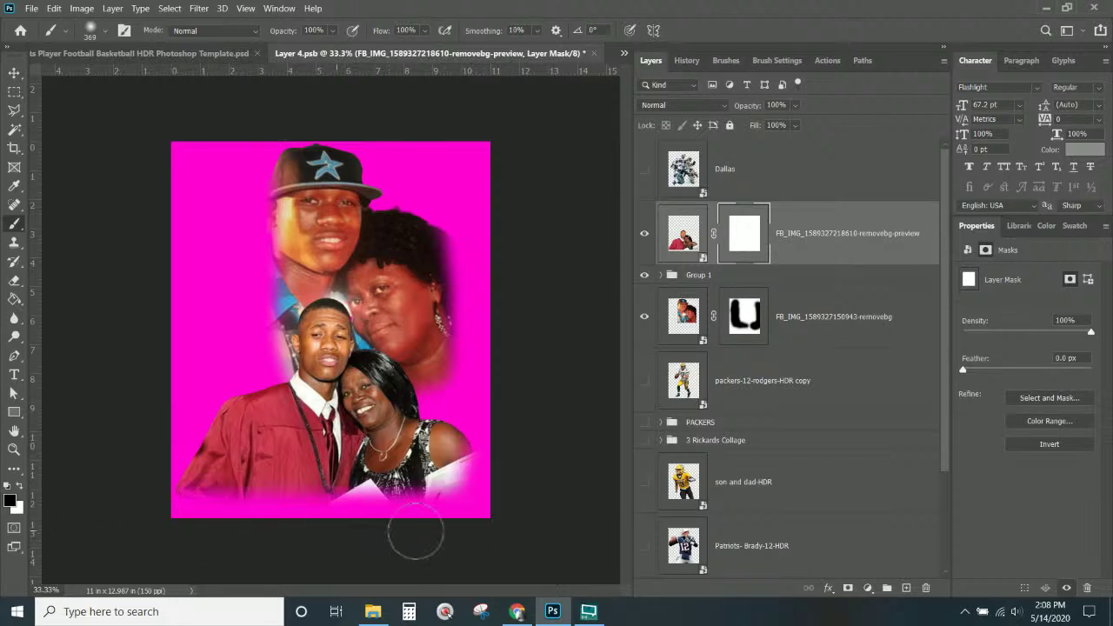
mouse_move(77, 559)
mouse_down()
mouse_move(158, 529)
mouse_move(162, 447)
mouse_move(162, 530)
mouse_up()
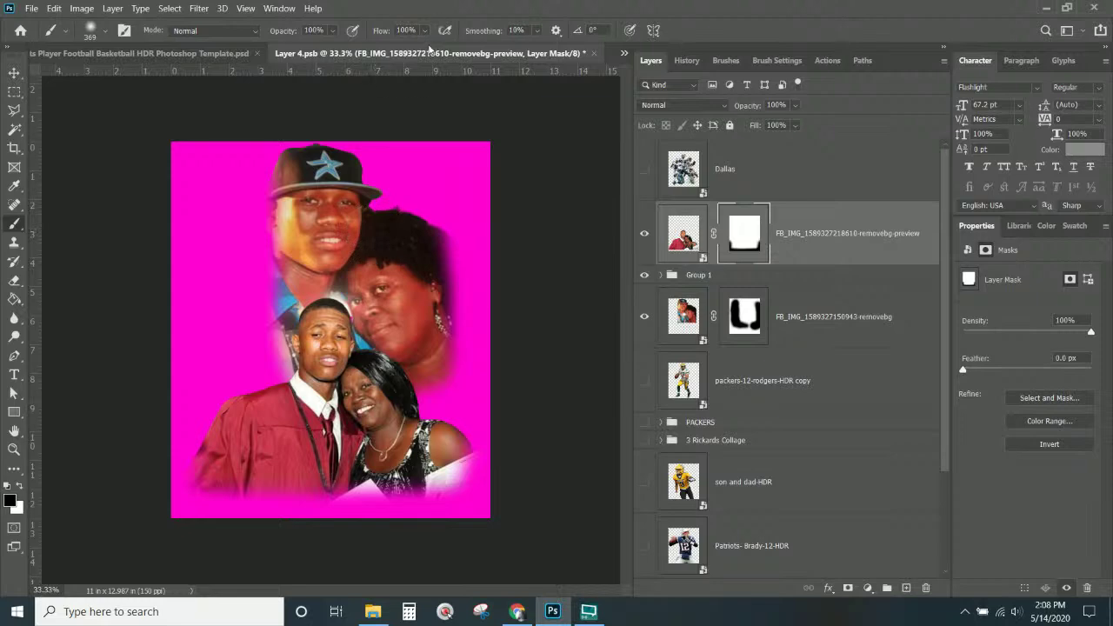
- Hide the magenta layer, close Layer 4.psb with its changes saved, and return to the sports template document
scroll(852, 394, down, 3)
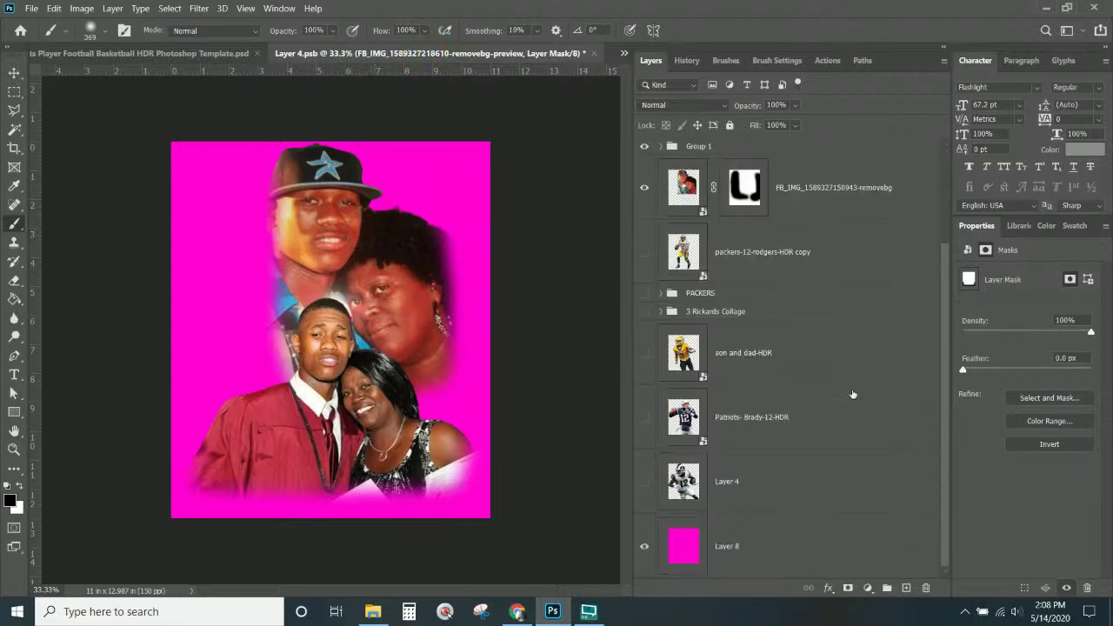
click(644, 548)
click(595, 54)
click(517, 242)
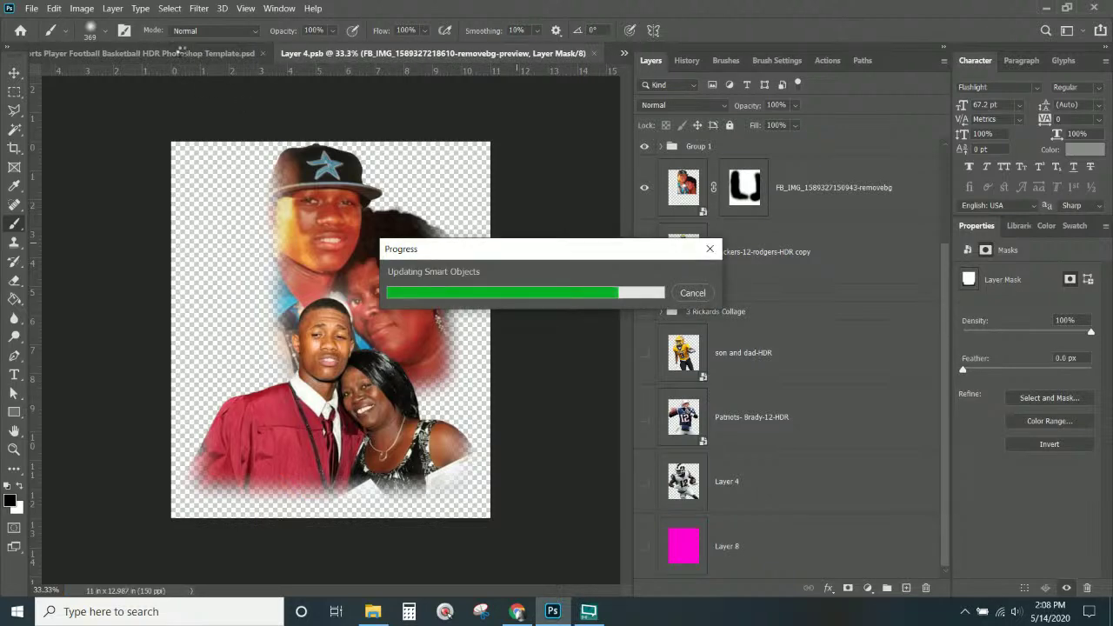
click(183, 53)
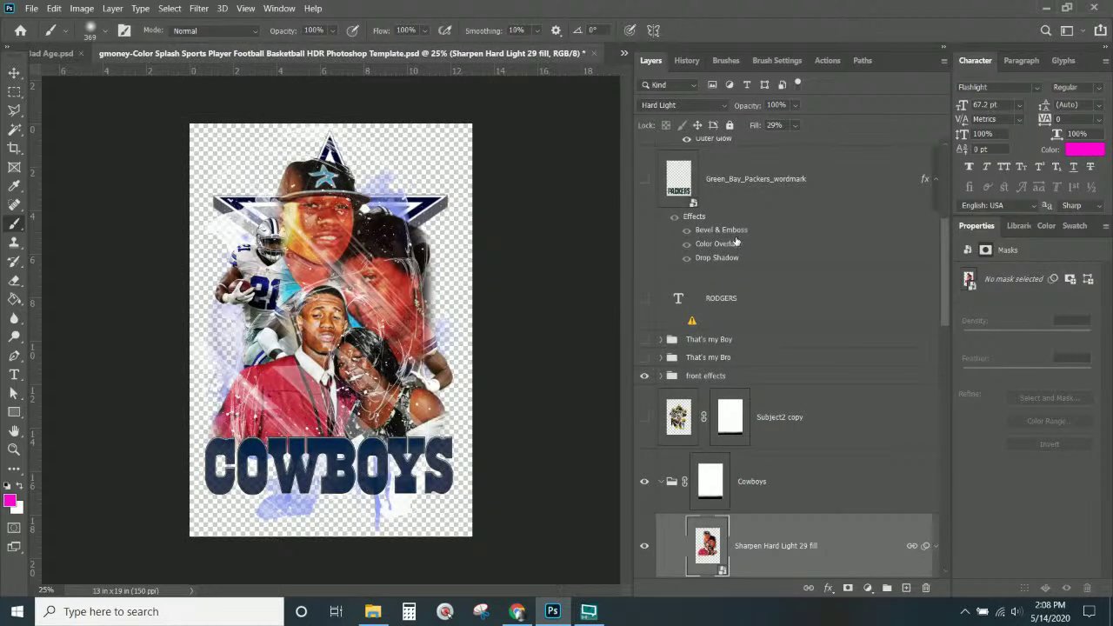
- Switch to the All-Over Michael Jackson Birthday Whos Bad Age.psd document and close it
scroll(753, 259, up, 5)
click(620, 53)
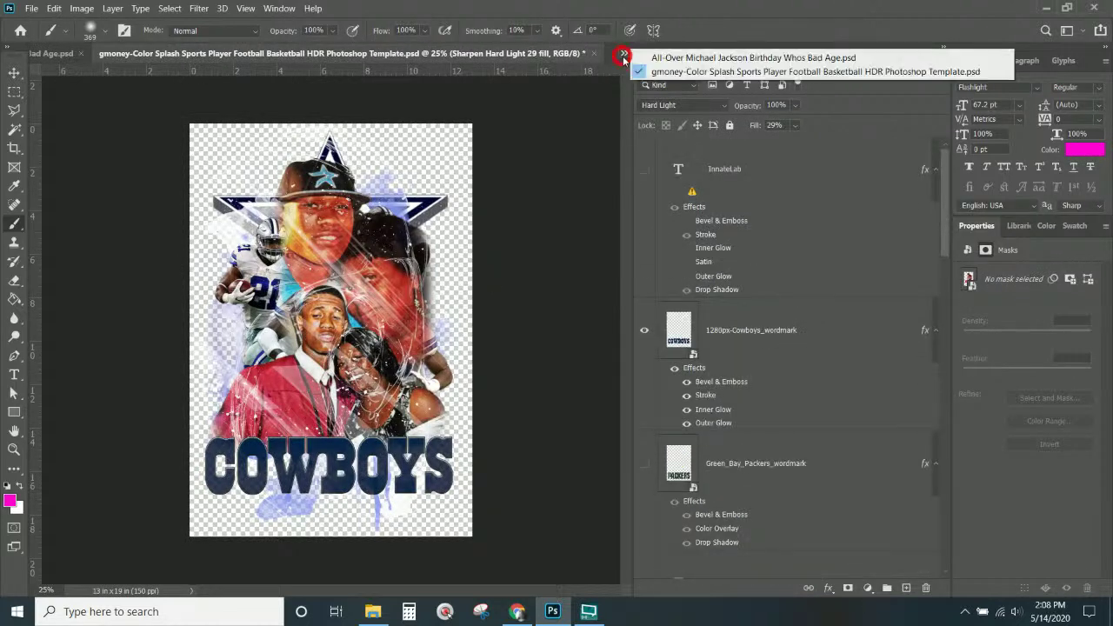
click(702, 51)
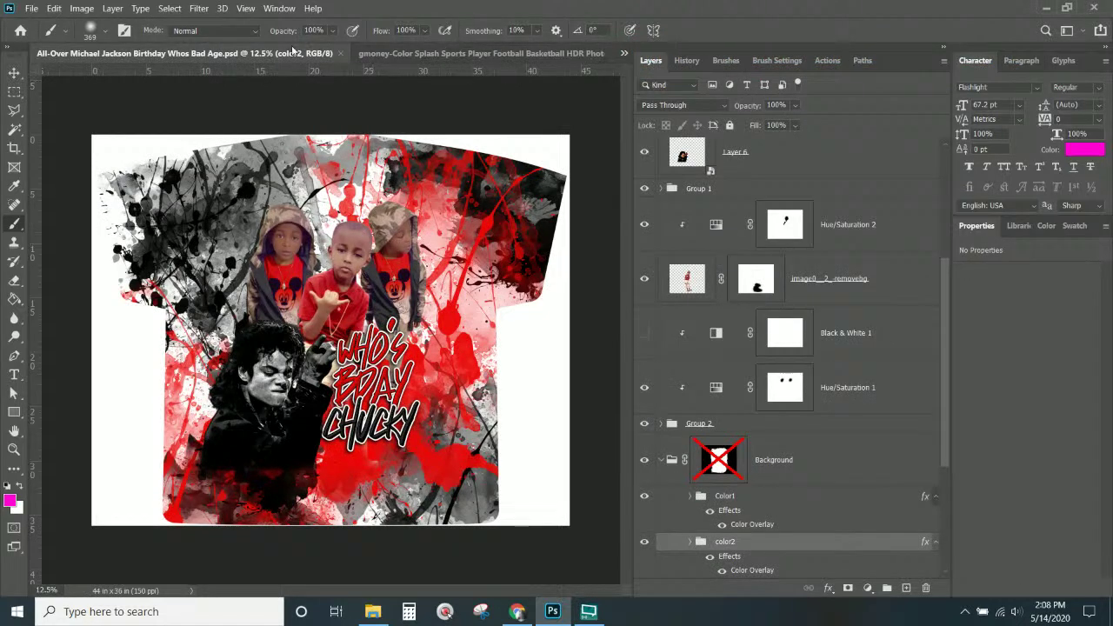
click(350, 55)
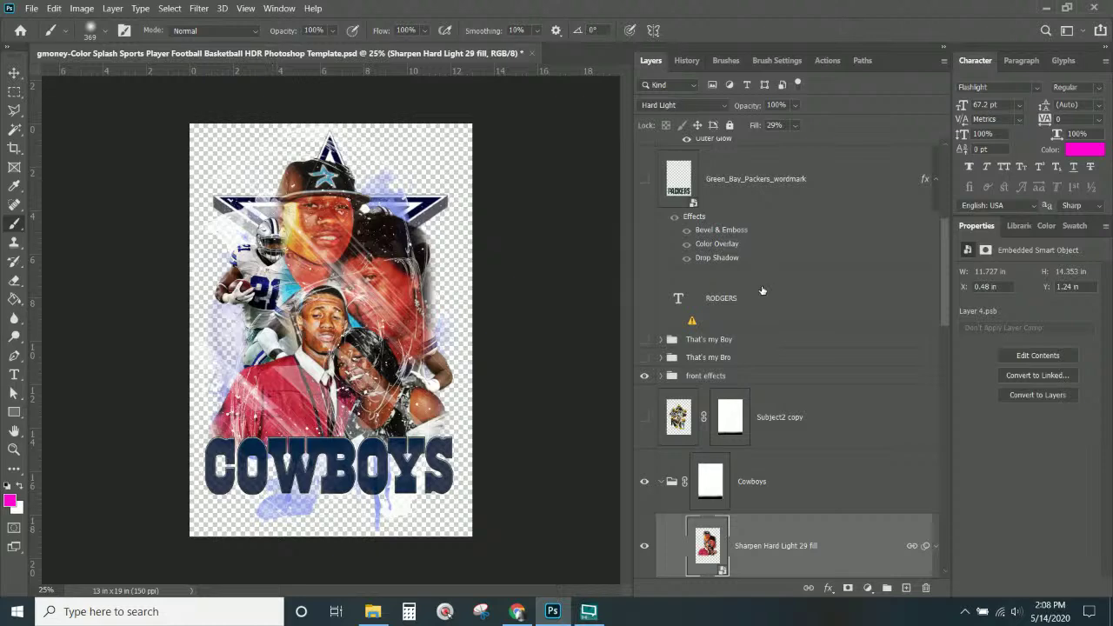
- Delete the Cowboys Smart Object layer with the football players from the Cowboys group
scroll(761, 291, down, 10)
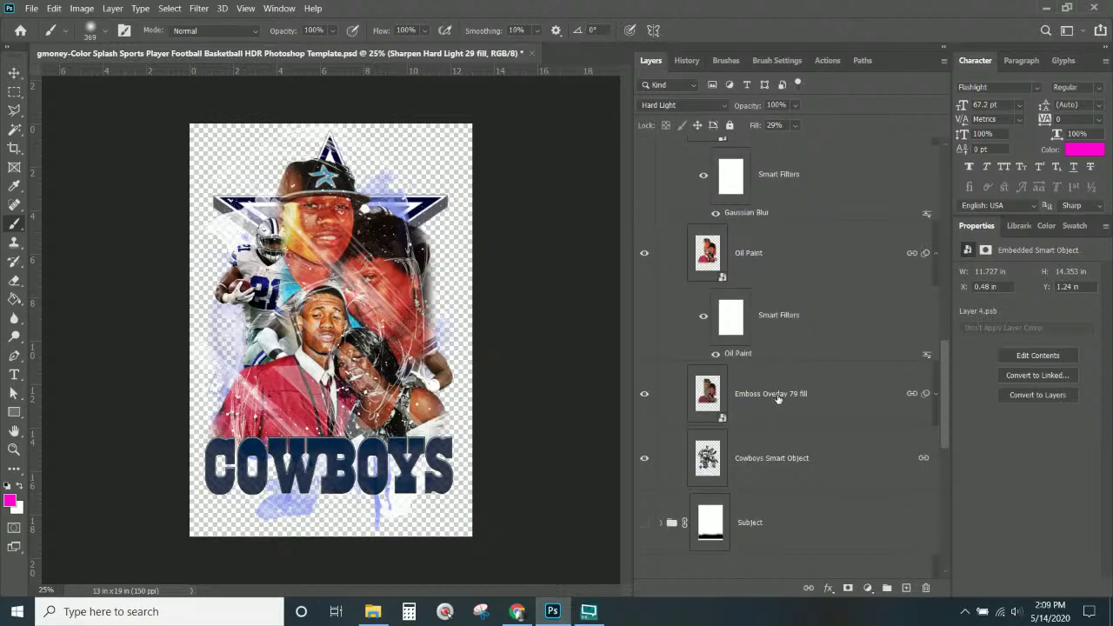
click(793, 463)
scroll(791, 464, down, 5)
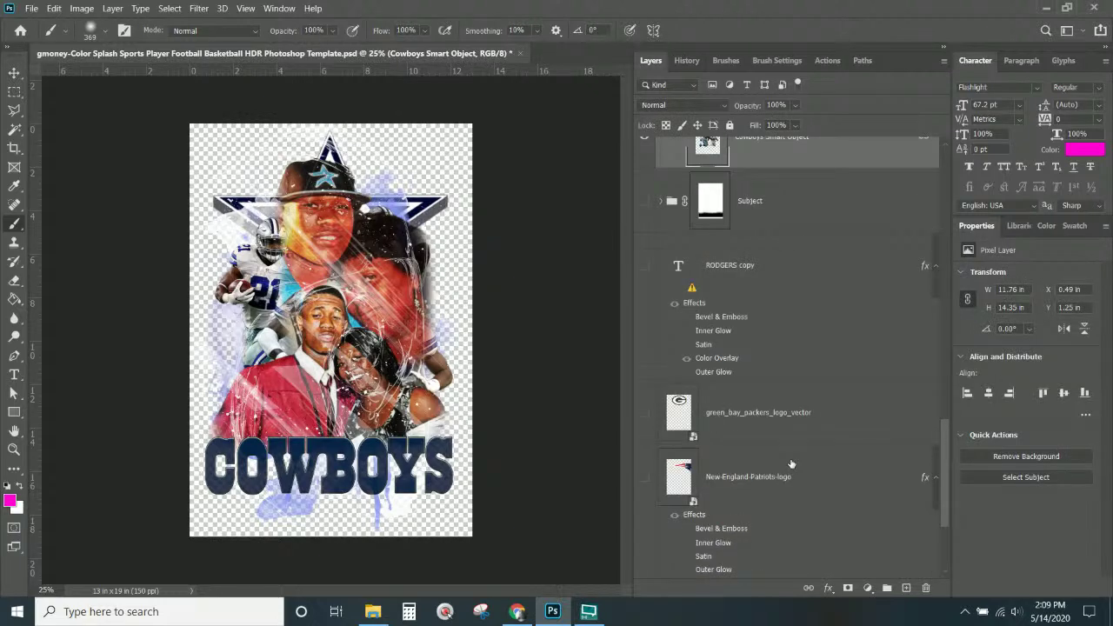
scroll(791, 463, up, 2)
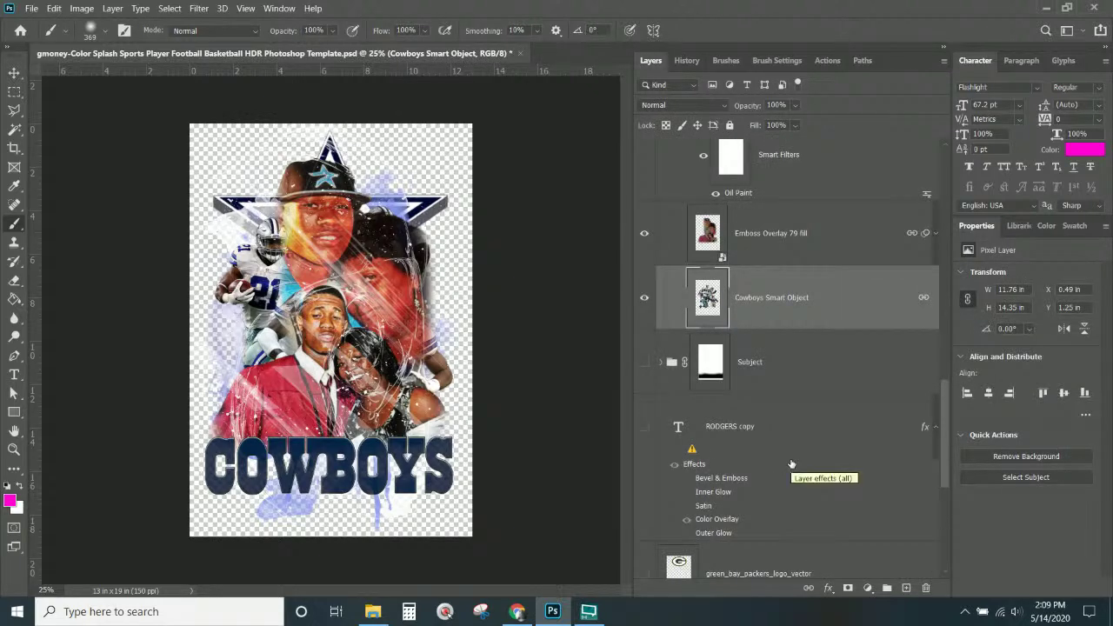
right_click(833, 303)
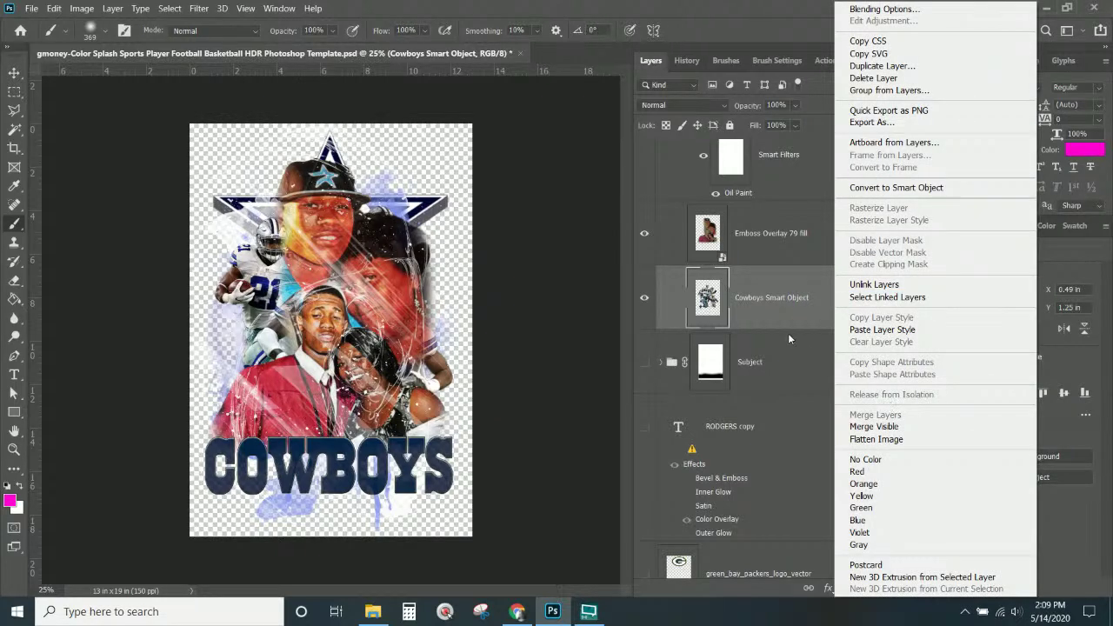
click(873, 78)
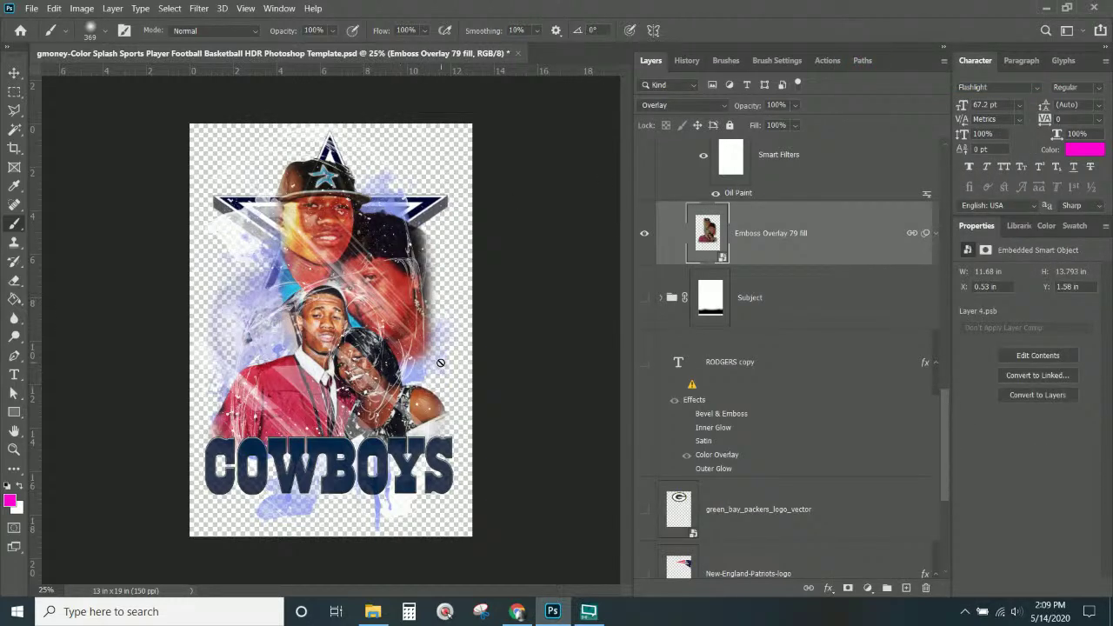
- Locate the Cowboys Logo star layer behind the photos in Group 2 and hide it
scroll(835, 326, down, 5)
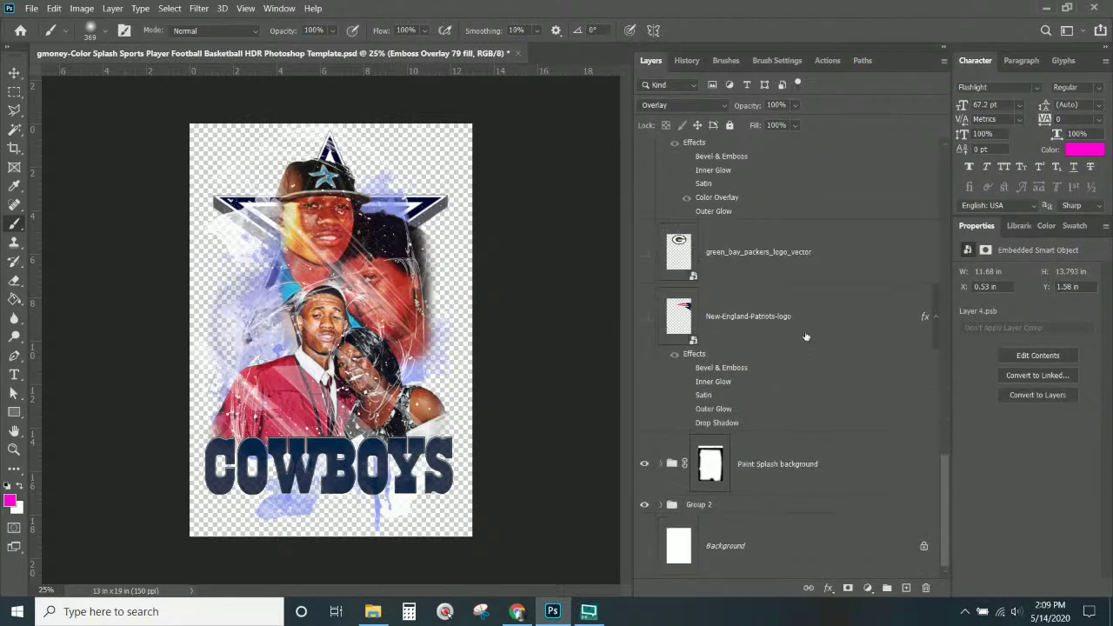
click(794, 269)
scroll(795, 342, up, 5)
scroll(795, 342, up, 2)
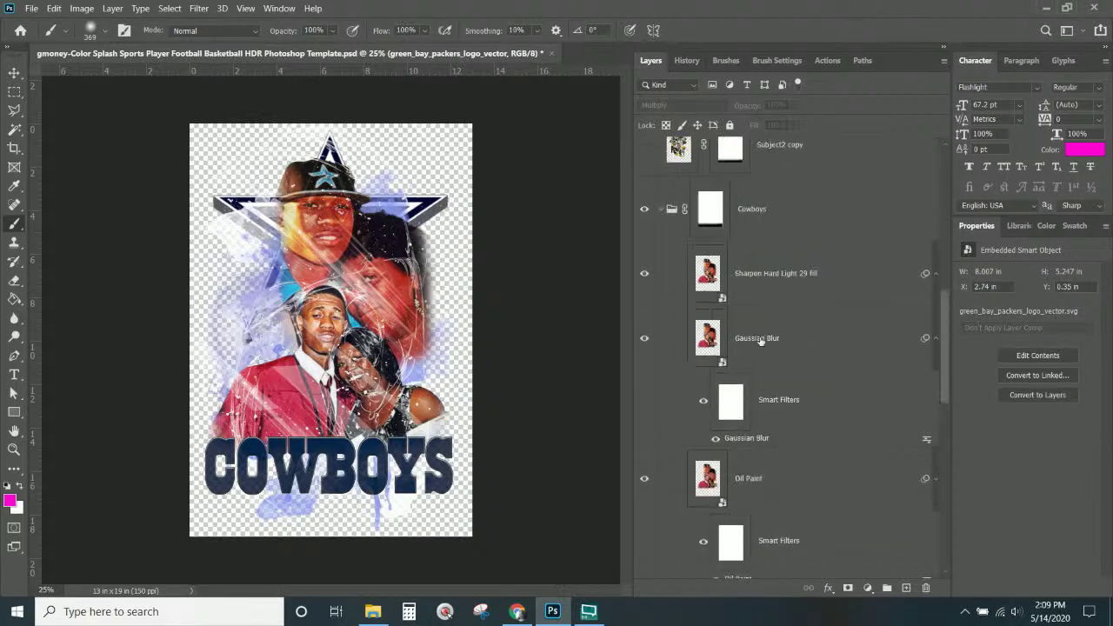
right_click(429, 206)
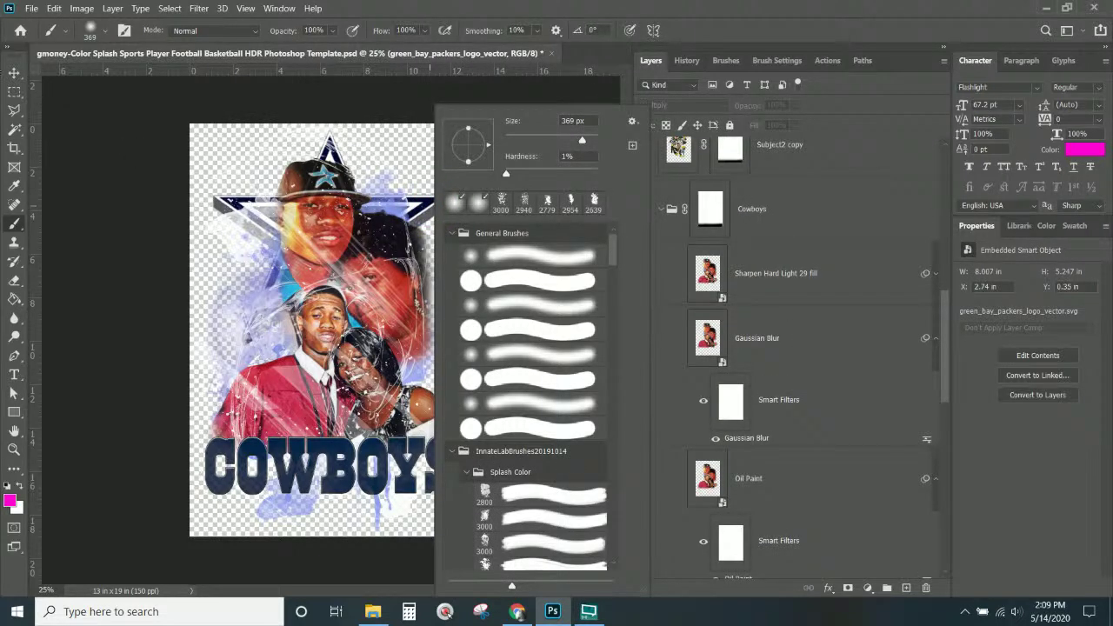
key(v)
right_click(442, 208)
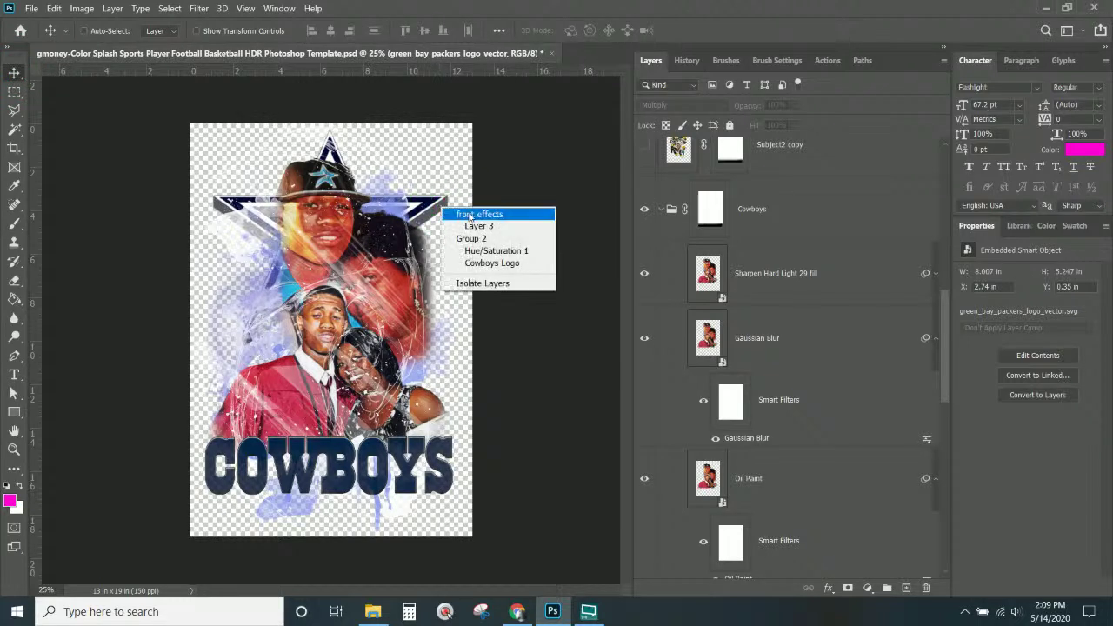
click(491, 262)
scroll(679, 548, down, 2)
click(644, 418)
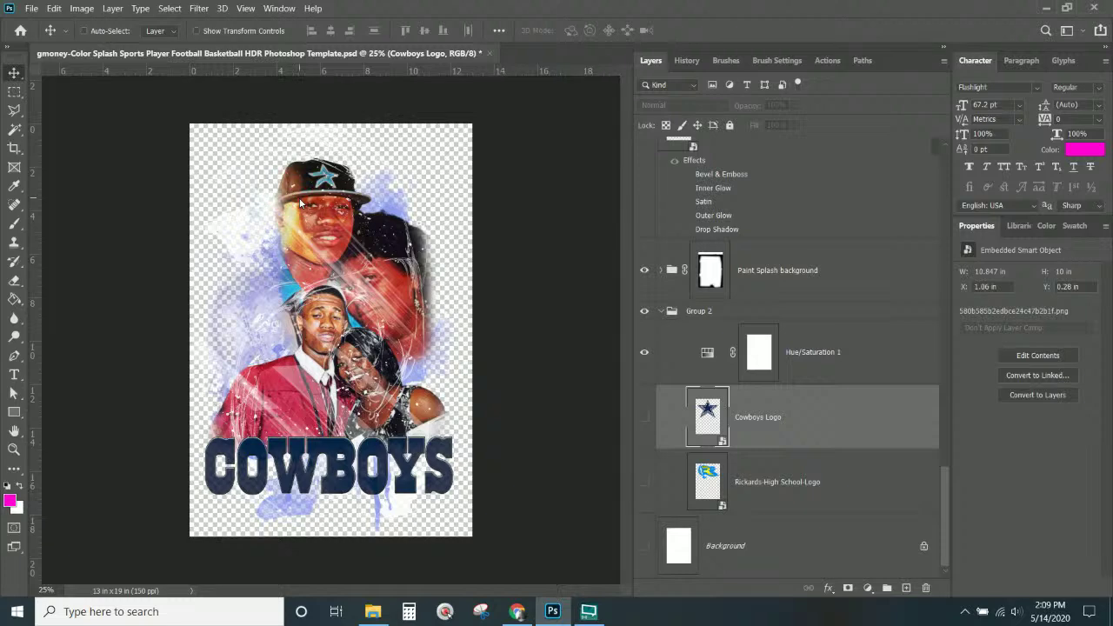
key(ctrl+t)
drag(374, 347, 372, 241)
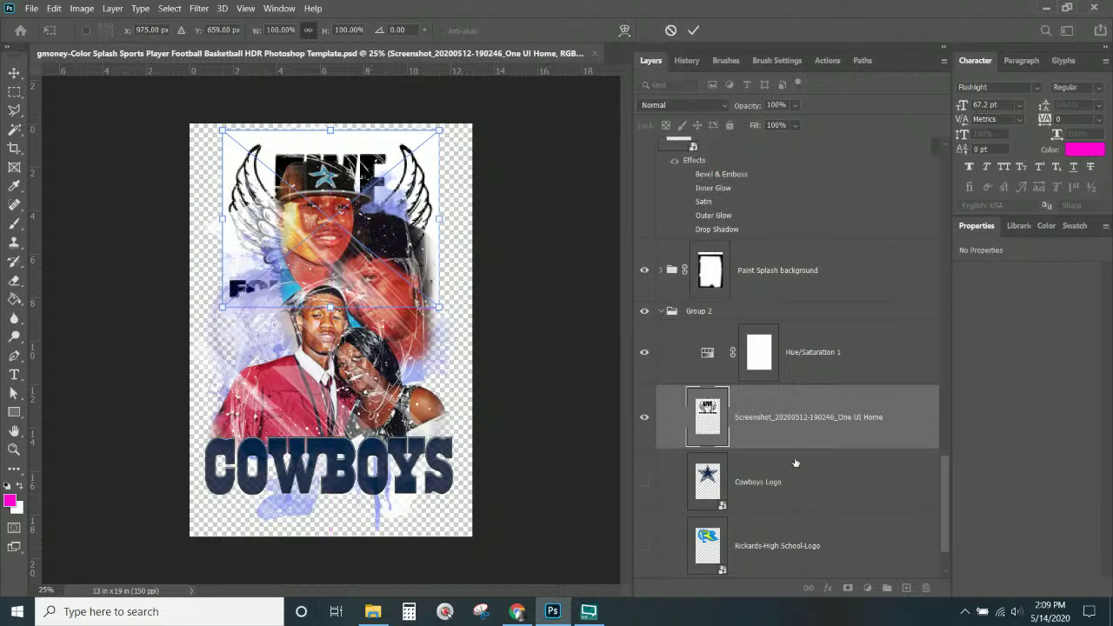
drag(441, 307, 415, 287)
drag(389, 205, 441, 259)
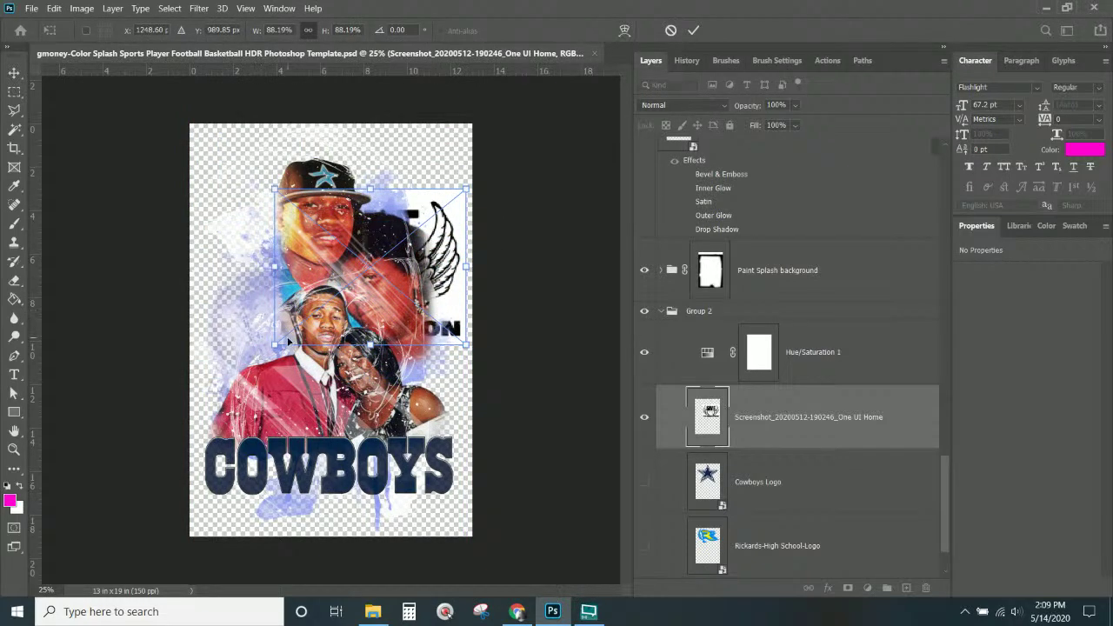
key(Return)
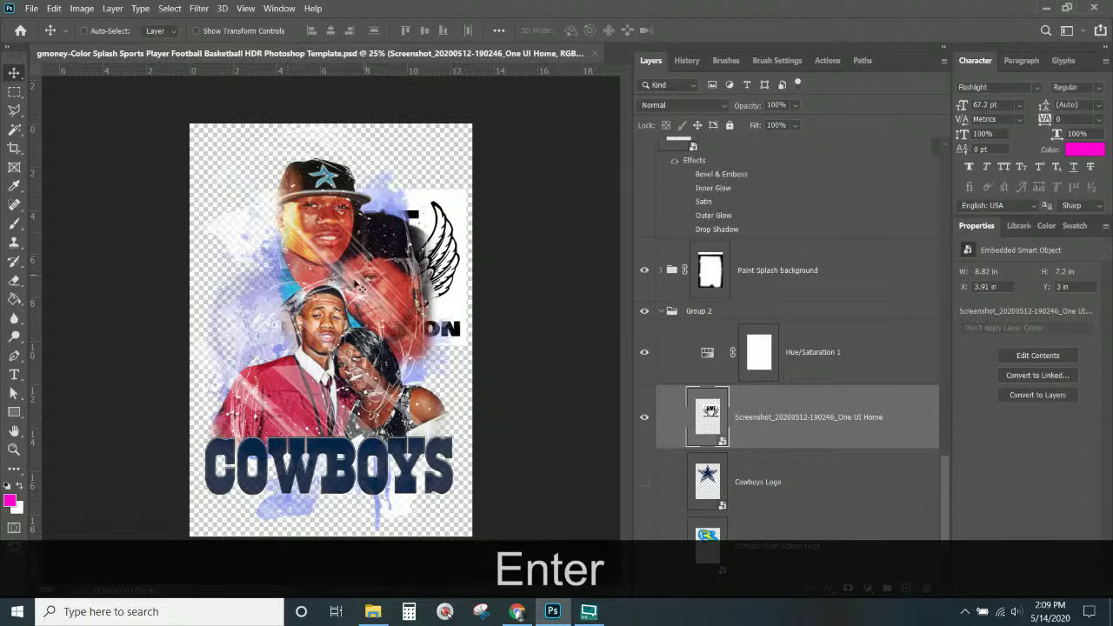
- Toggle the front effects group to compare the artwork, and leave the group hidden
scroll(711, 341, up, 10)
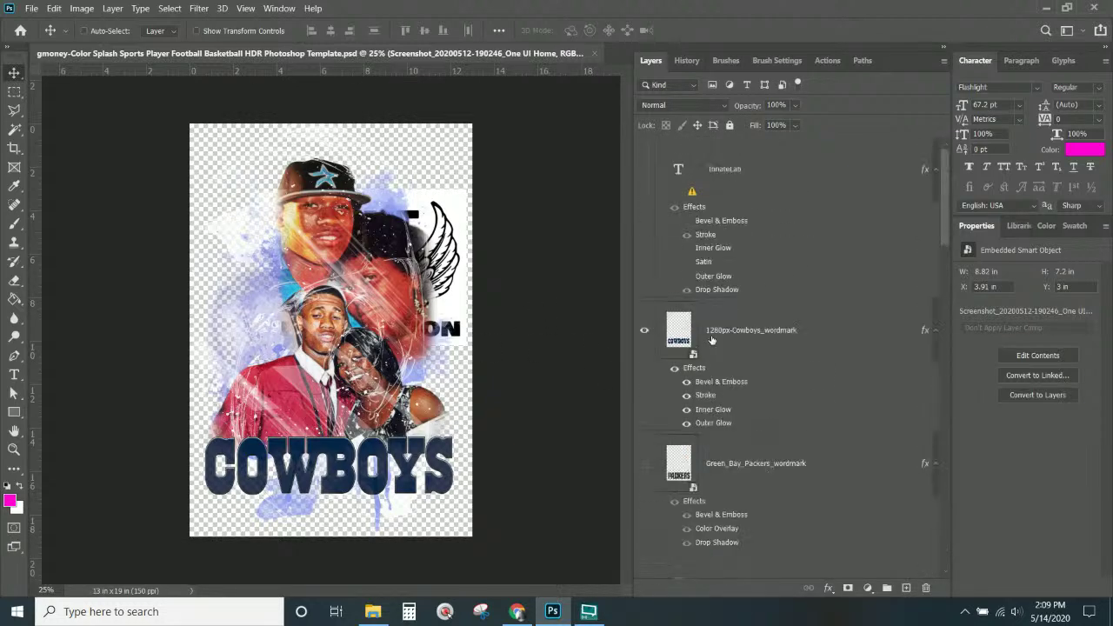
scroll(712, 341, down, 10)
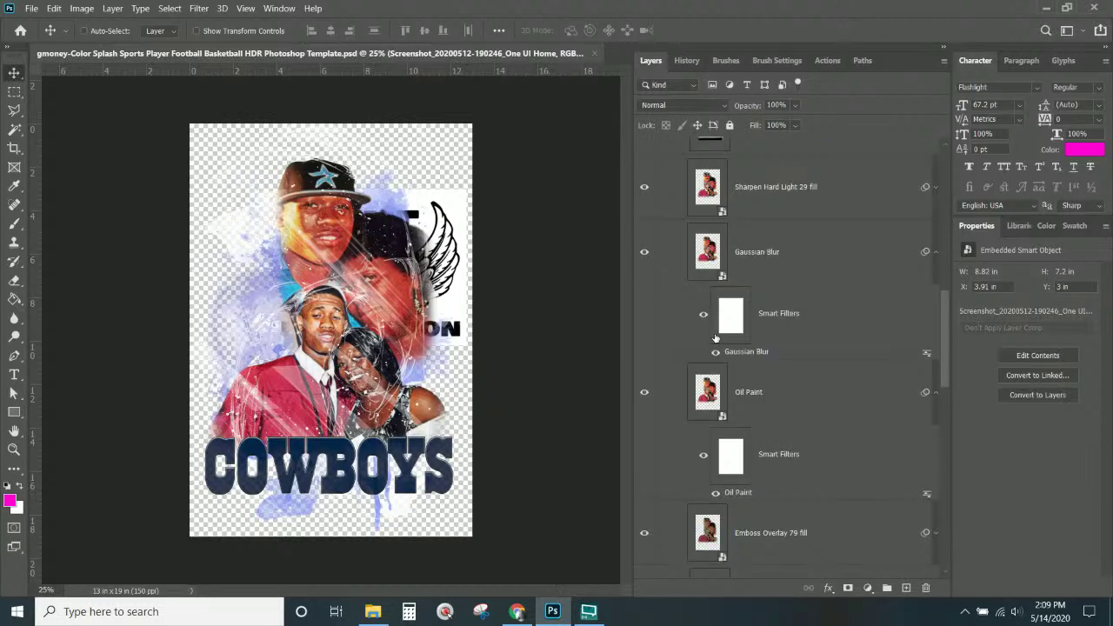
scroll(772, 350, down, 3)
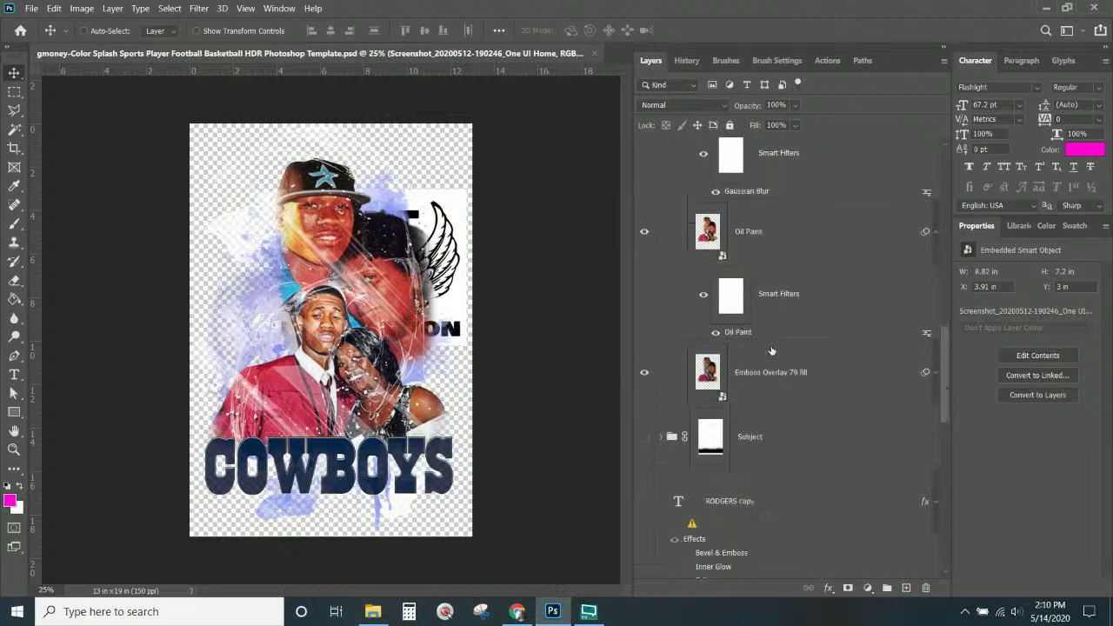
scroll(771, 350, up, 5)
scroll(771, 348, up, 3)
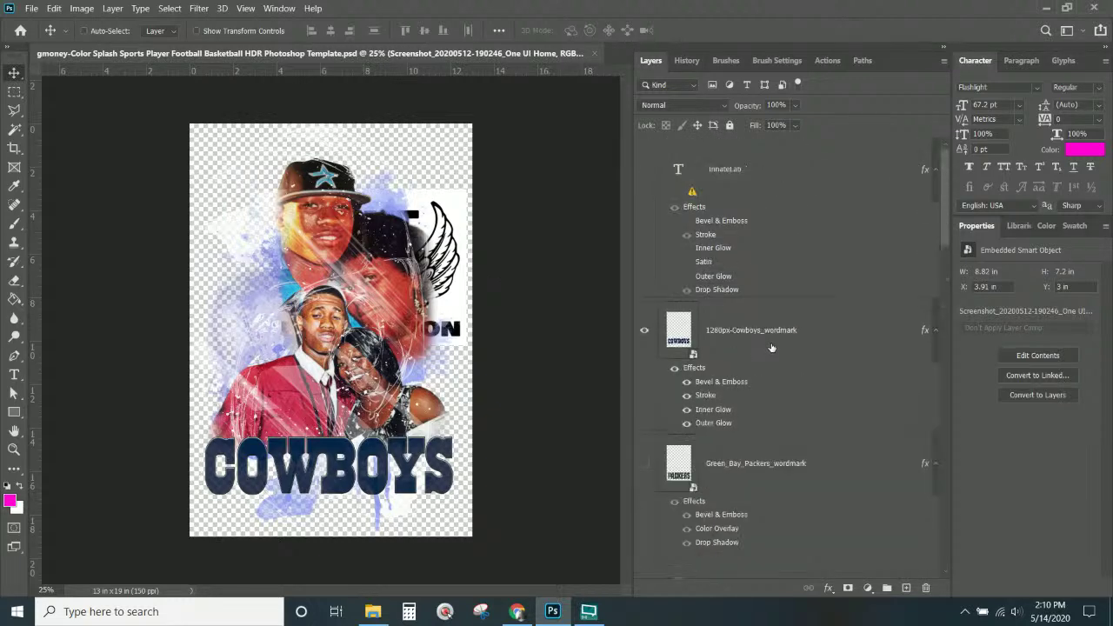
scroll(771, 346, down, 6)
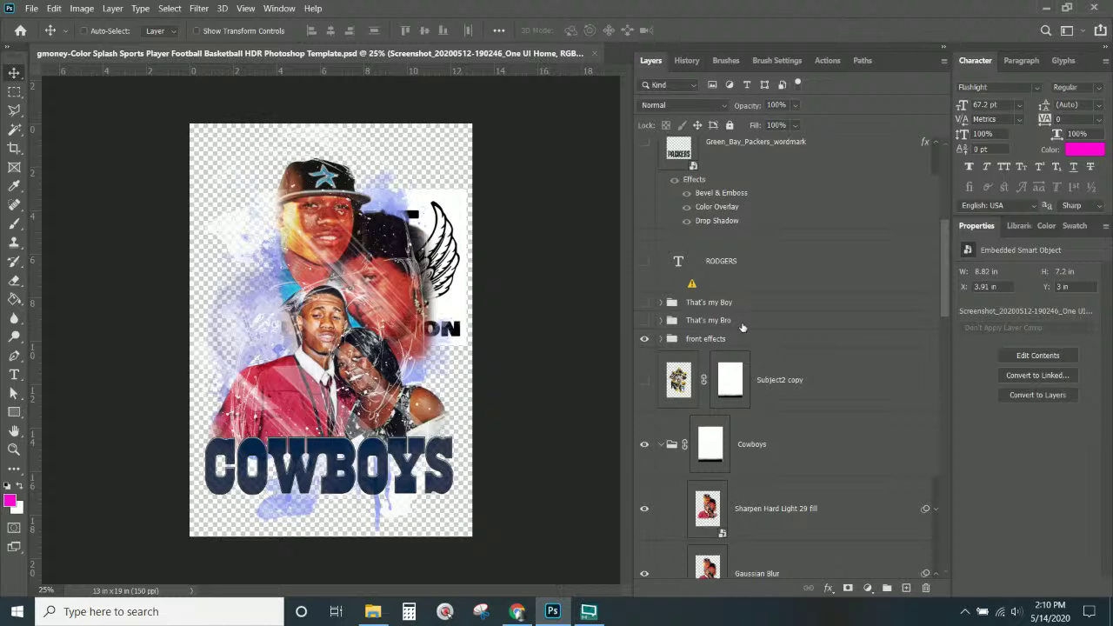
click(639, 343)
click(640, 344)
click(640, 343)
click(640, 342)
click(640, 343)
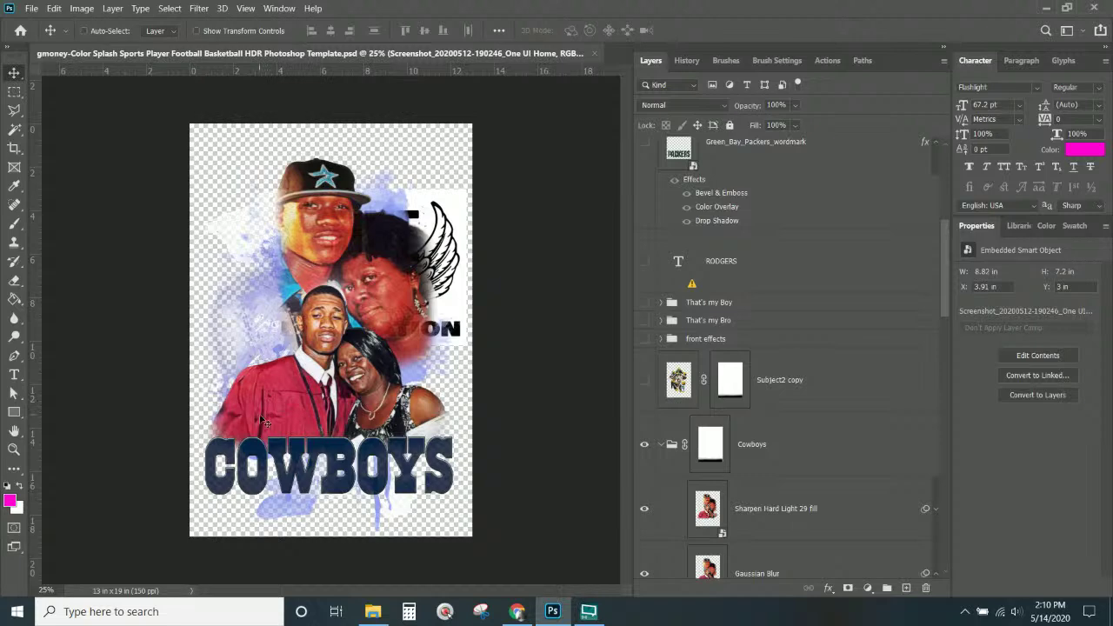
- Open the contents of the Sharpen Hard Light 29 fill smart object in the Cowboys group
scroll(758, 431, down, 10)
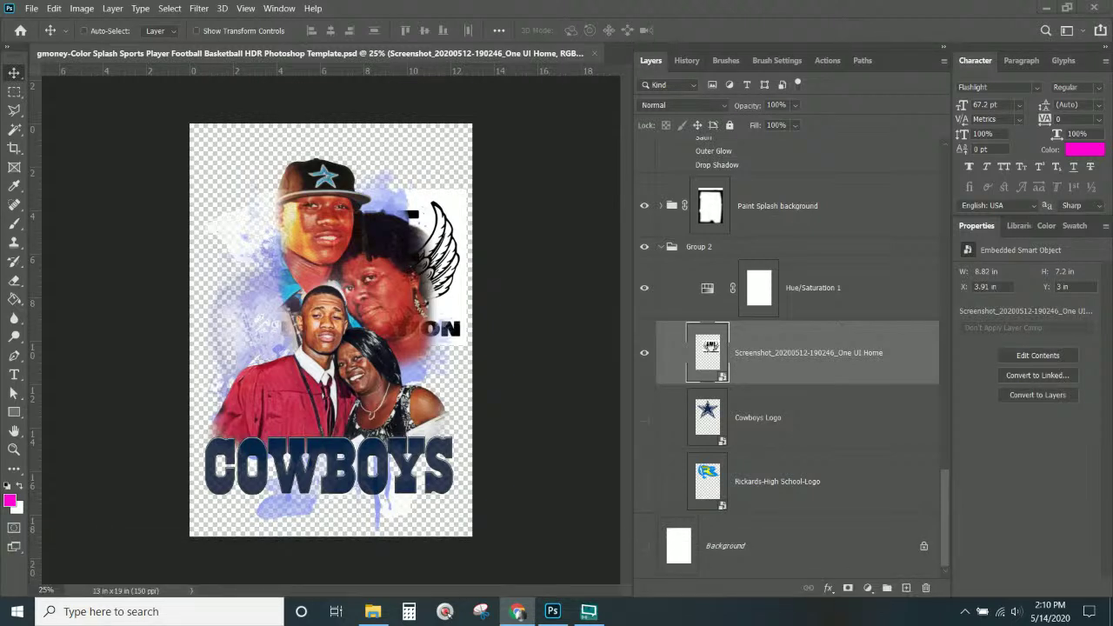
click(738, 353)
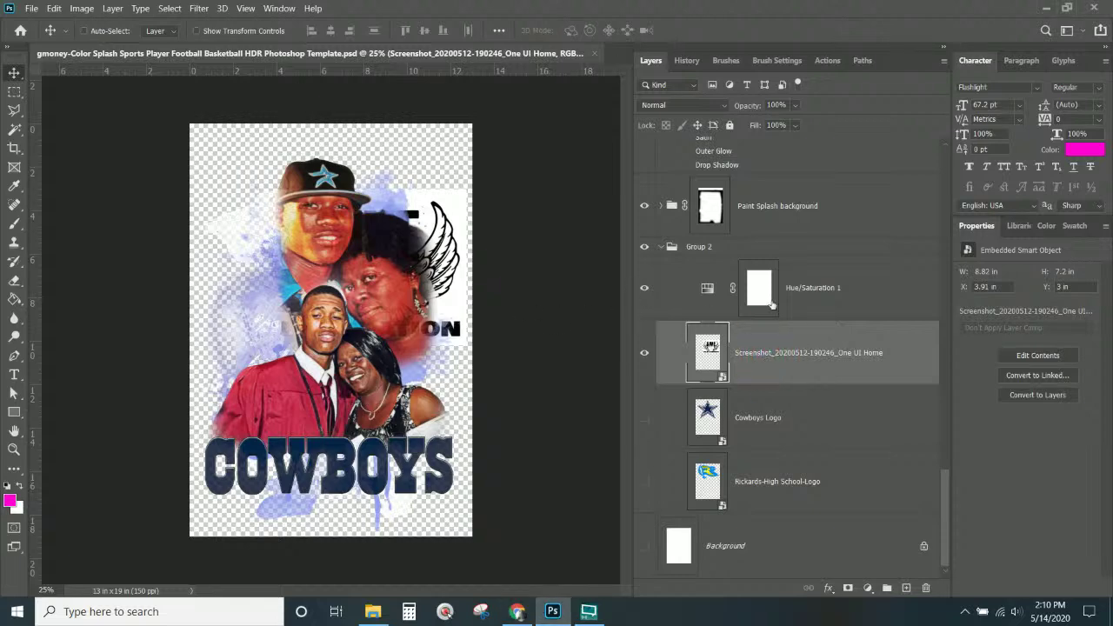
right_click(322, 206)
click(299, 195)
scroll(737, 365, up, 15)
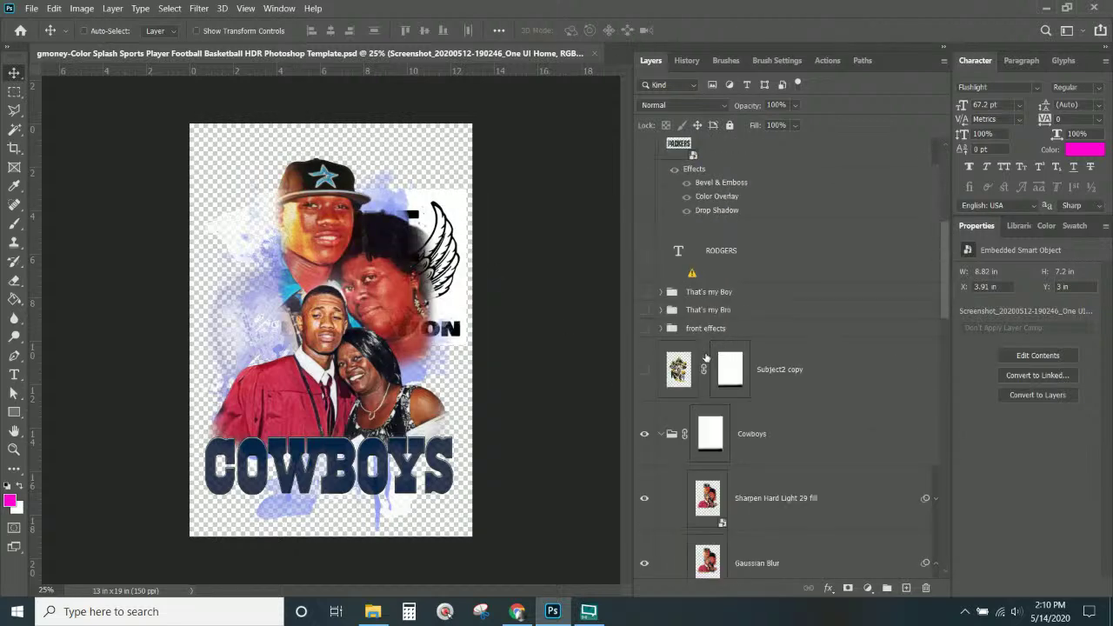
double_click(707, 498)
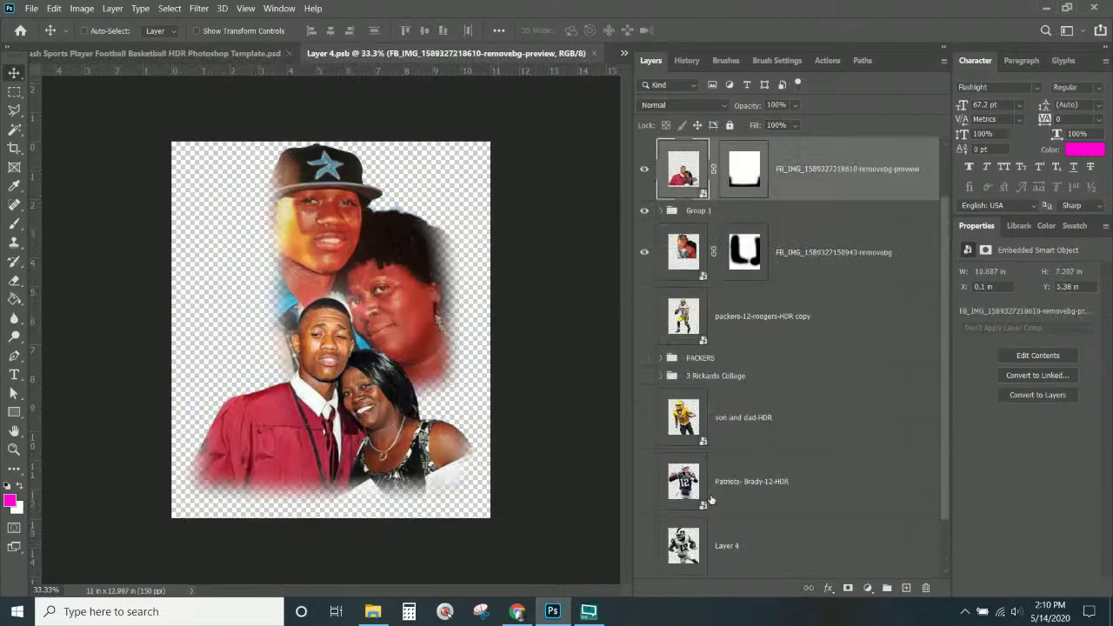
click(816, 259)
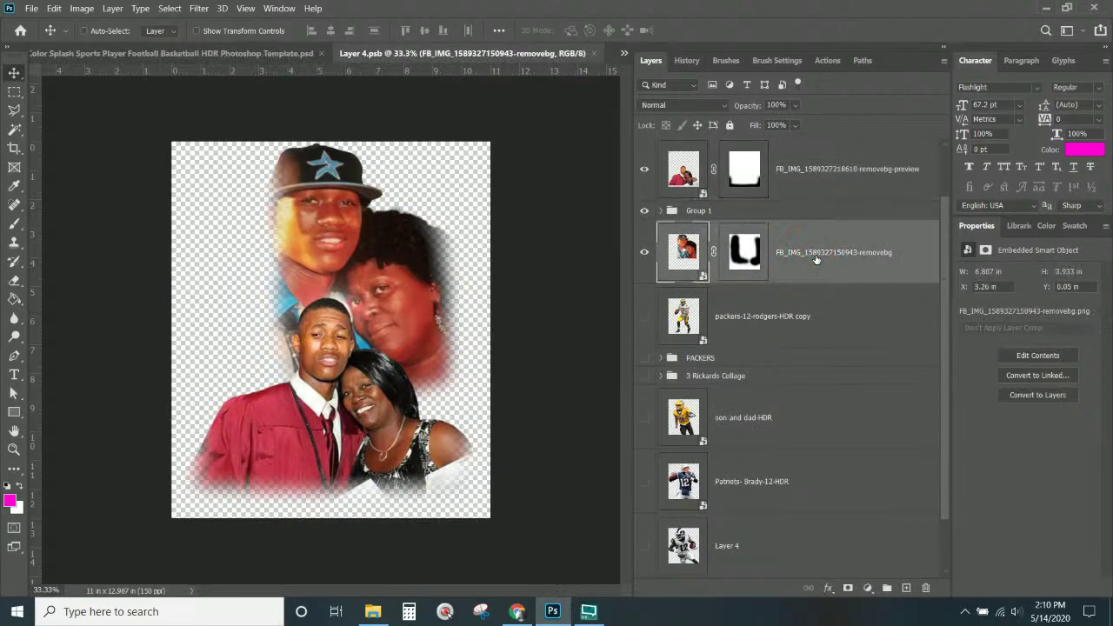
key(ctrl)
key(ctrl)
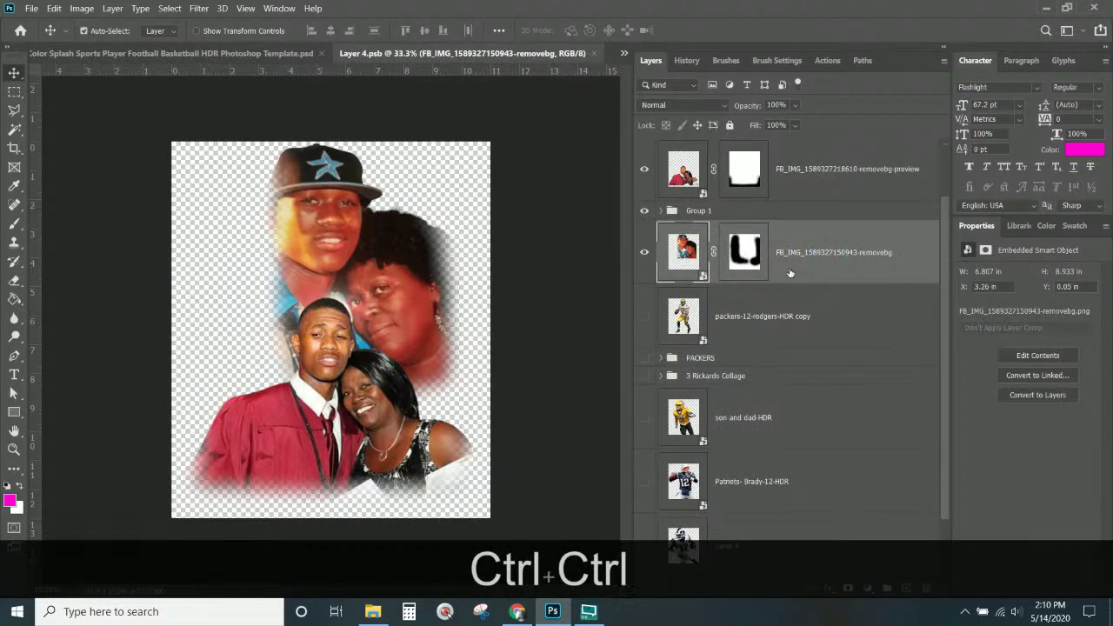
key(ctrl+t)
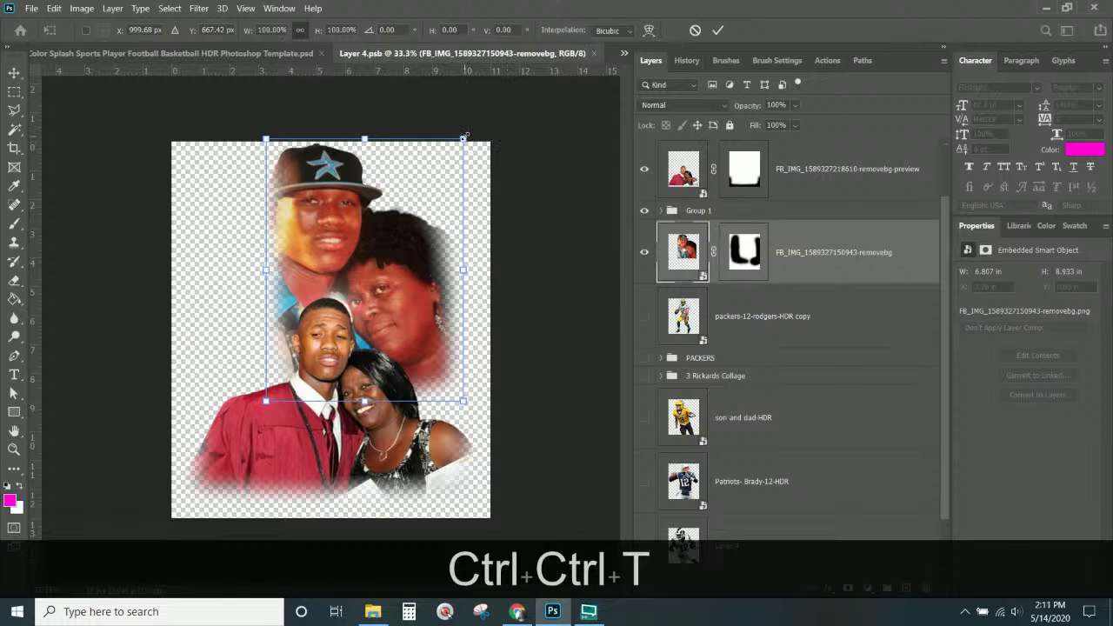
key(Return)
click(808, 210)
shift+click(808, 261)
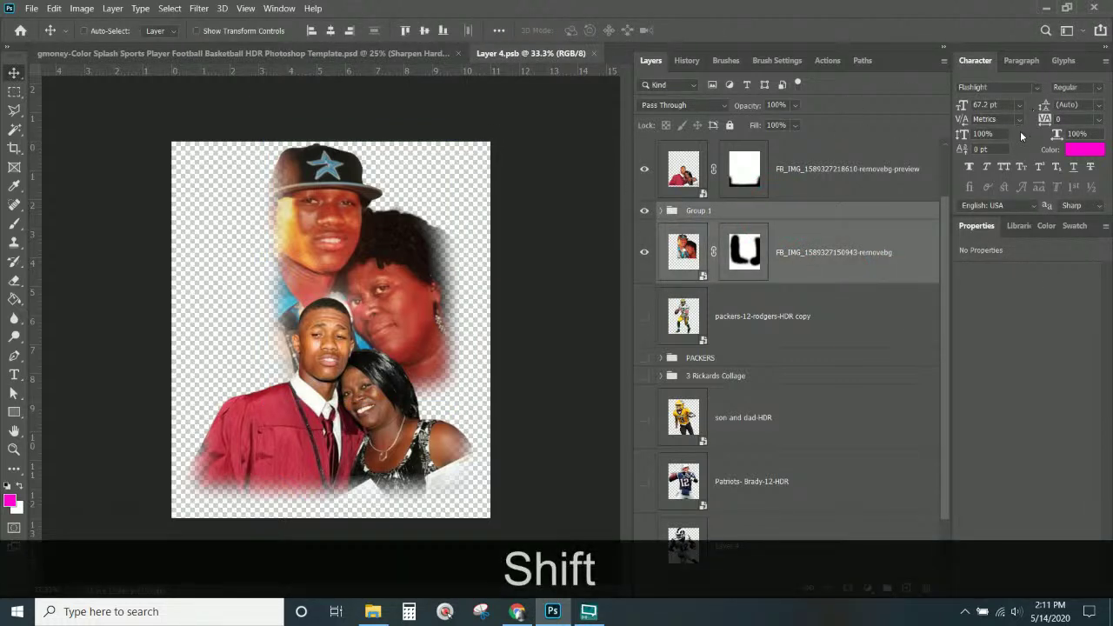
click(809, 588)
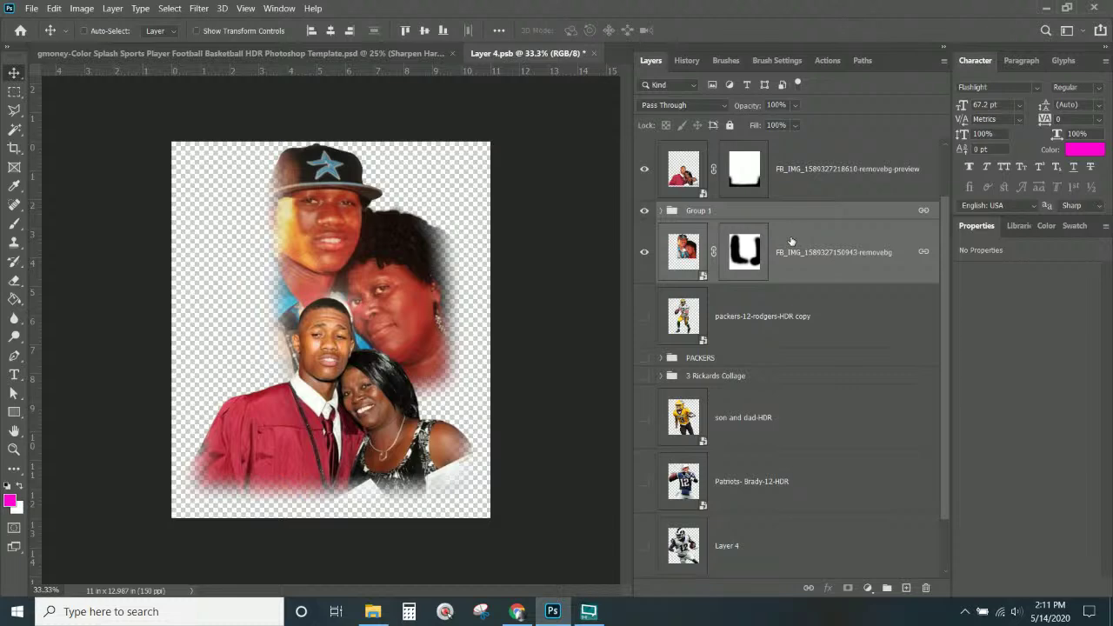
- Scale the linked photo and Group 1 to about 79%, shift them to the canvas's right side, and close Layer 4.psb with its changes saved
key(ctrl+t)
drag(464, 142, 435, 193)
drag(380, 292, 437, 295)
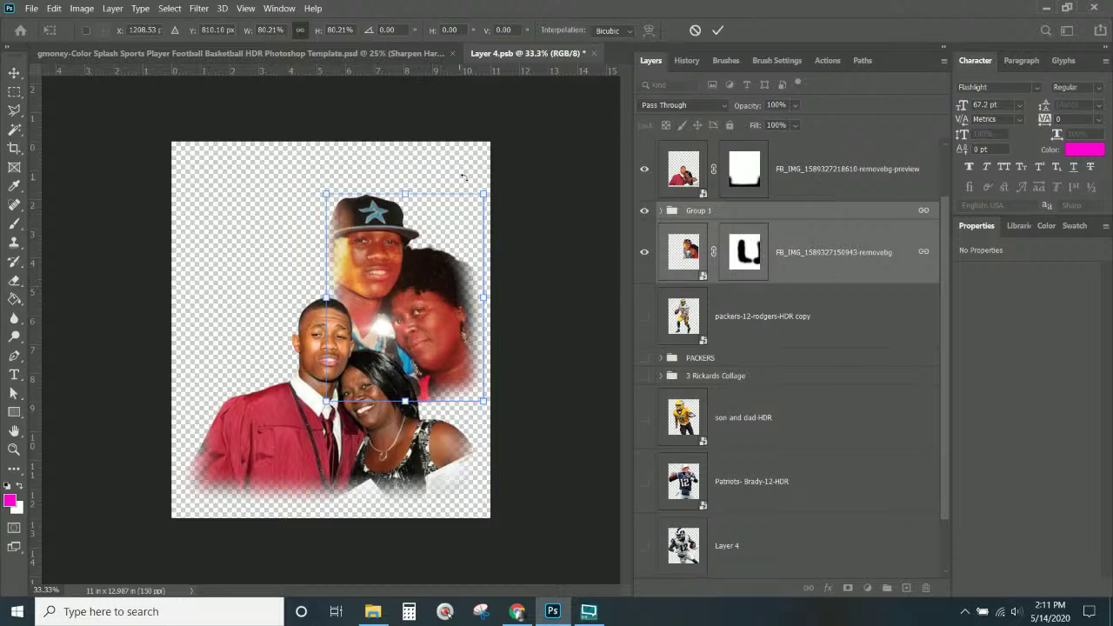
drag(477, 196, 481, 198)
drag(445, 327, 468, 333)
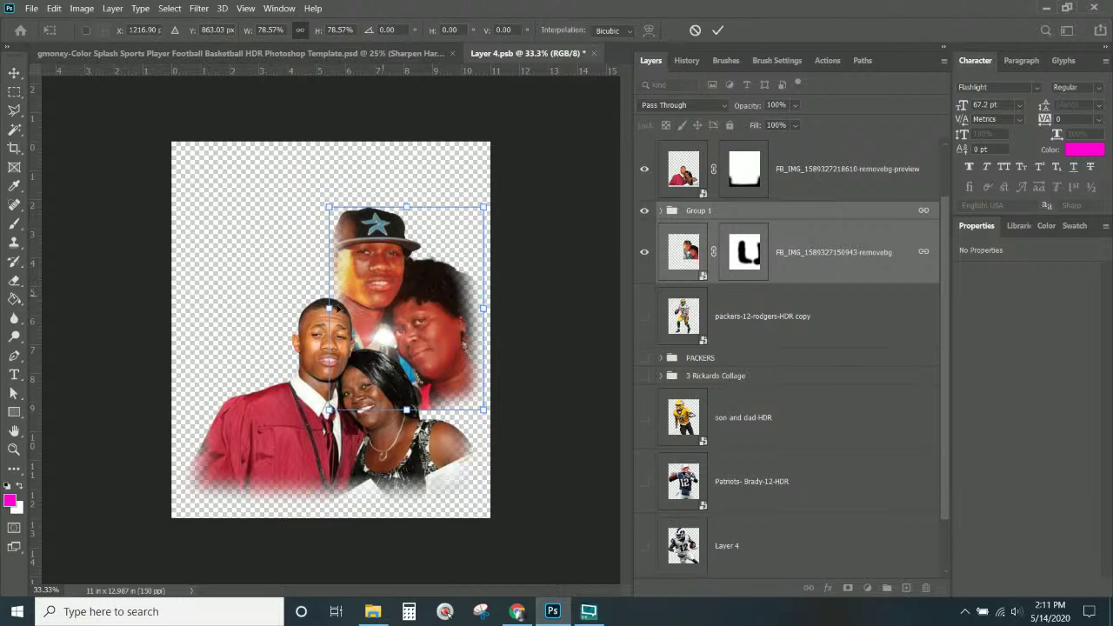
key(Return)
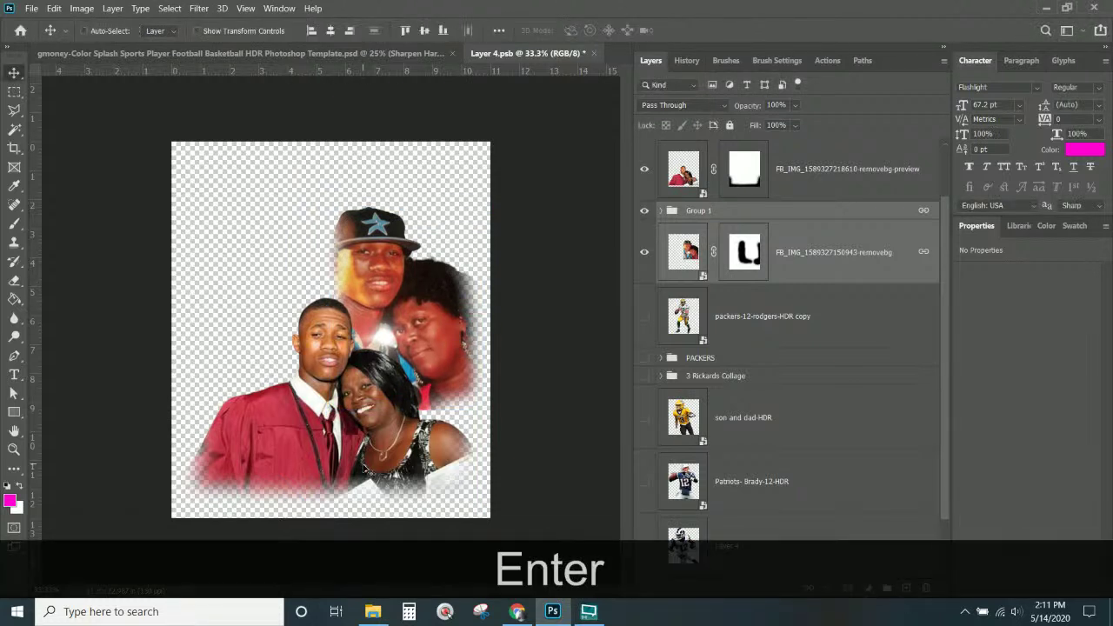
click(593, 53)
click(527, 239)
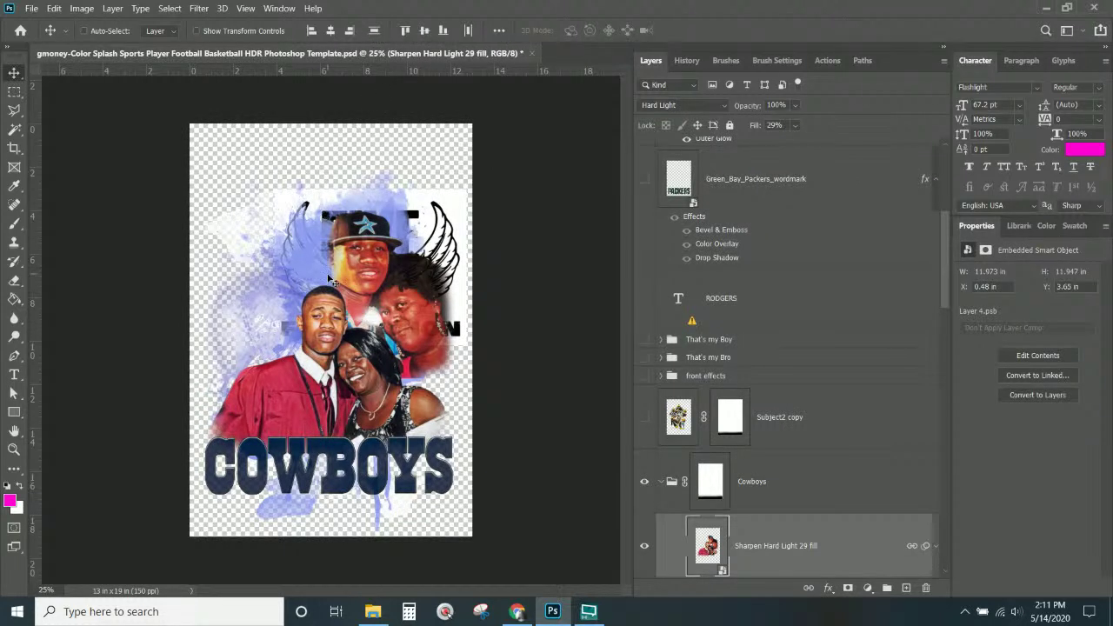
- Select the wings screenshot layer in Group 2 and rename it logo
right_click(450, 222)
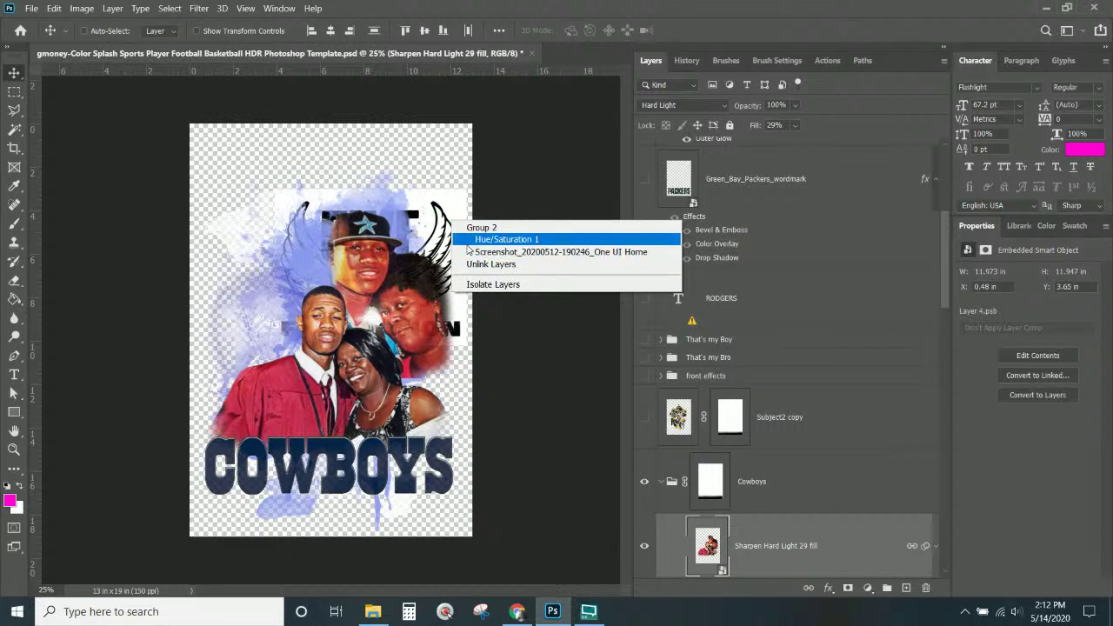
click(460, 229)
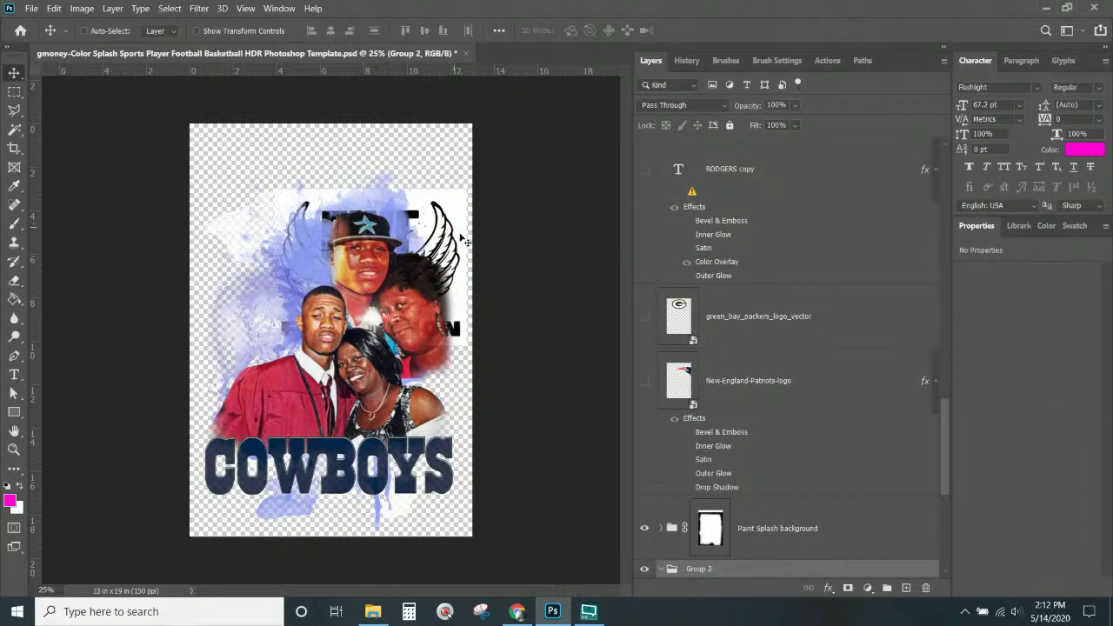
right_click(437, 219)
click(521, 253)
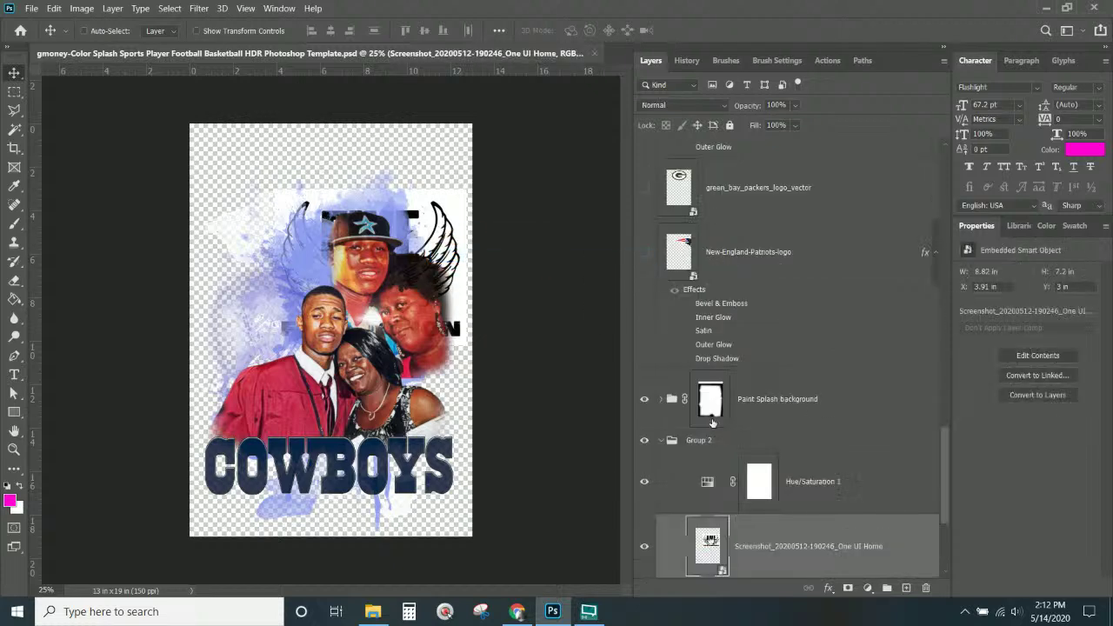
double_click(746, 544)
text(logo)
key(Return)
- Move the logo layer up and enlarge it to about 124% so the wings span the canvas width
drag(436, 224, 363, 174)
key(ctrl+t)
drag(402, 290, 471, 343)
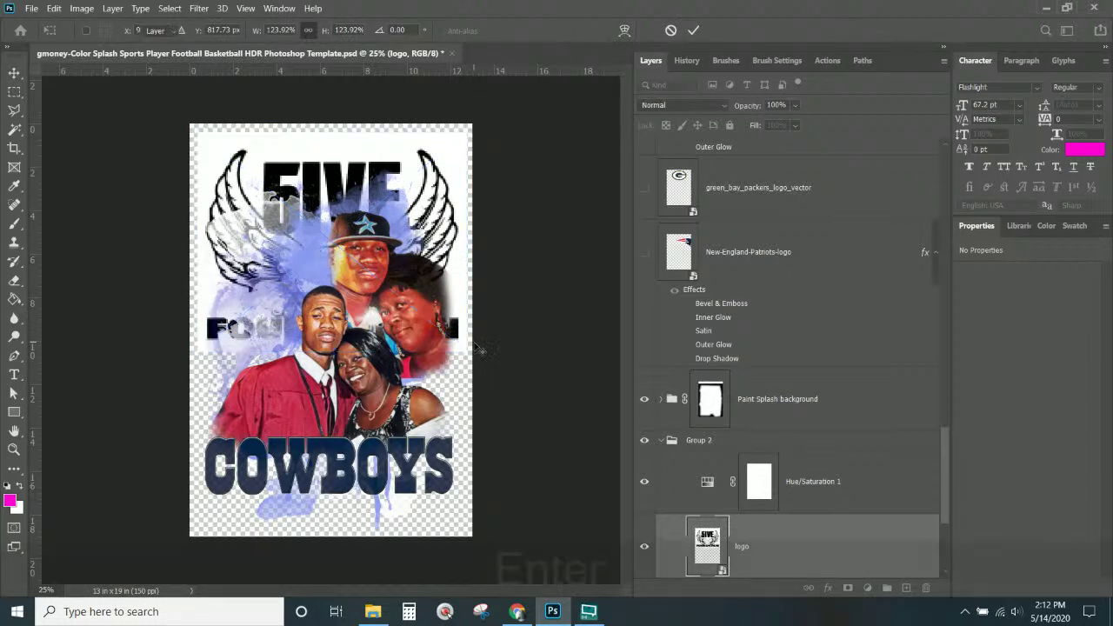
key(Return)
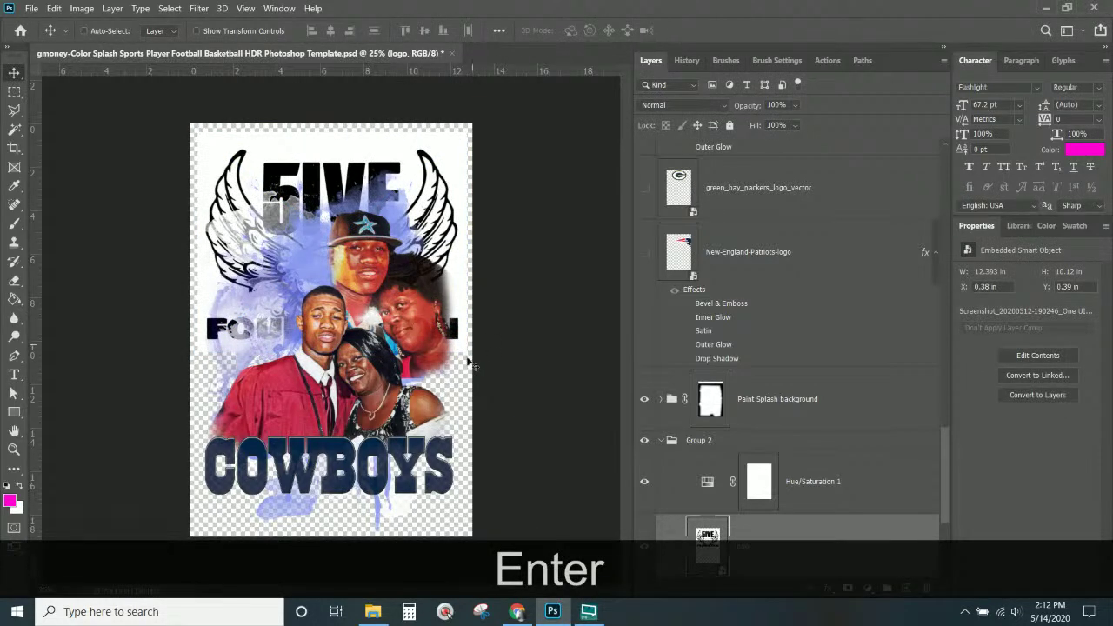
- Hide the 1280px-Cowboys_wordmark layer
right_click(405, 467)
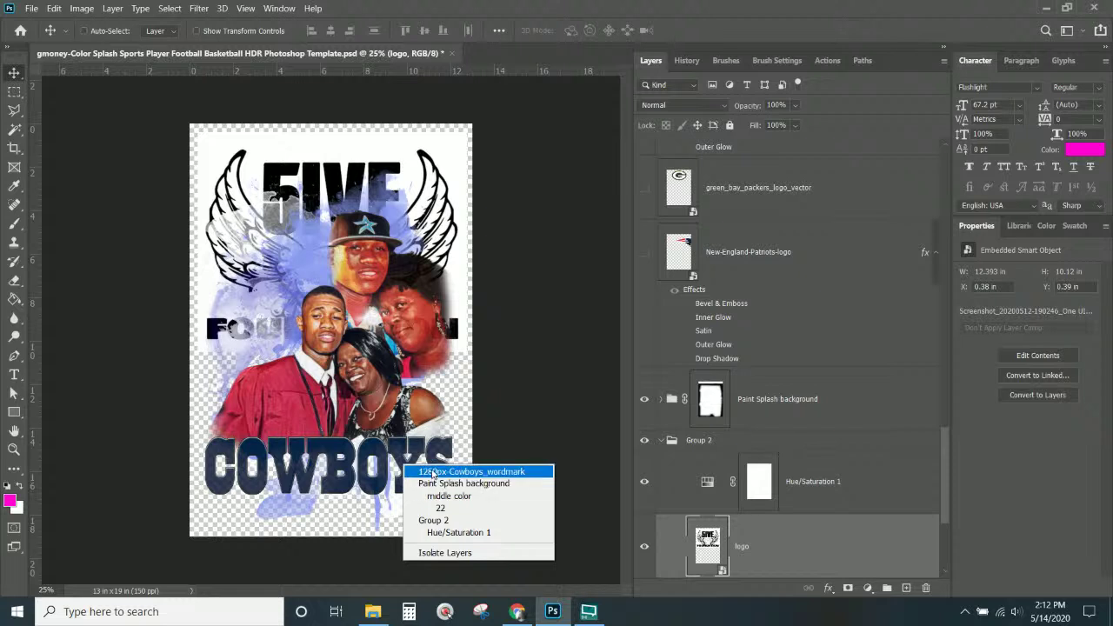
click(452, 471)
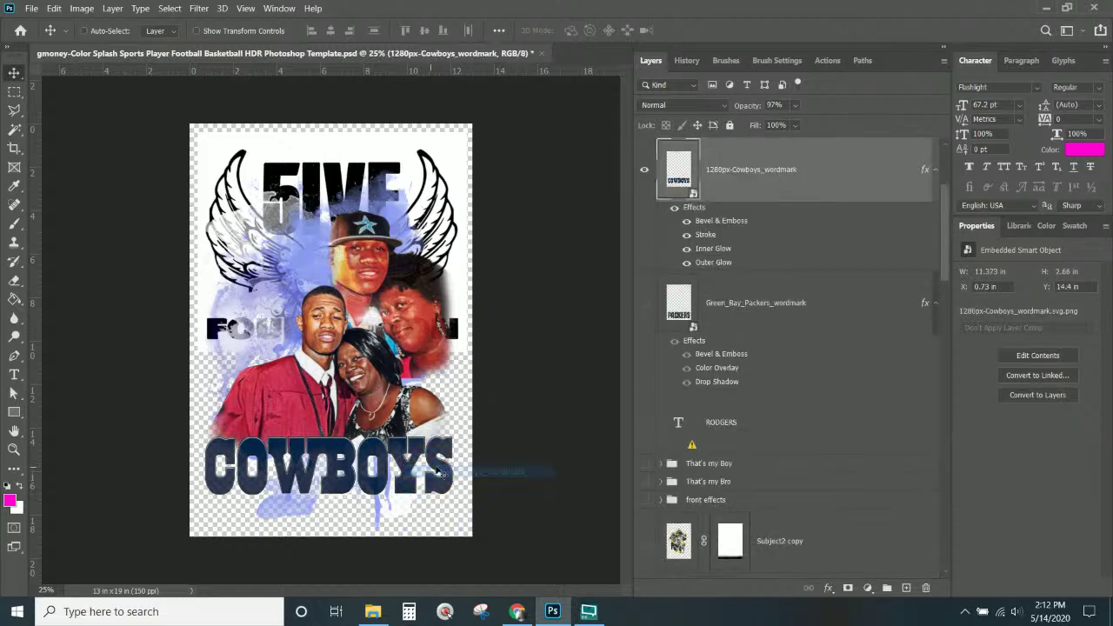
click(644, 177)
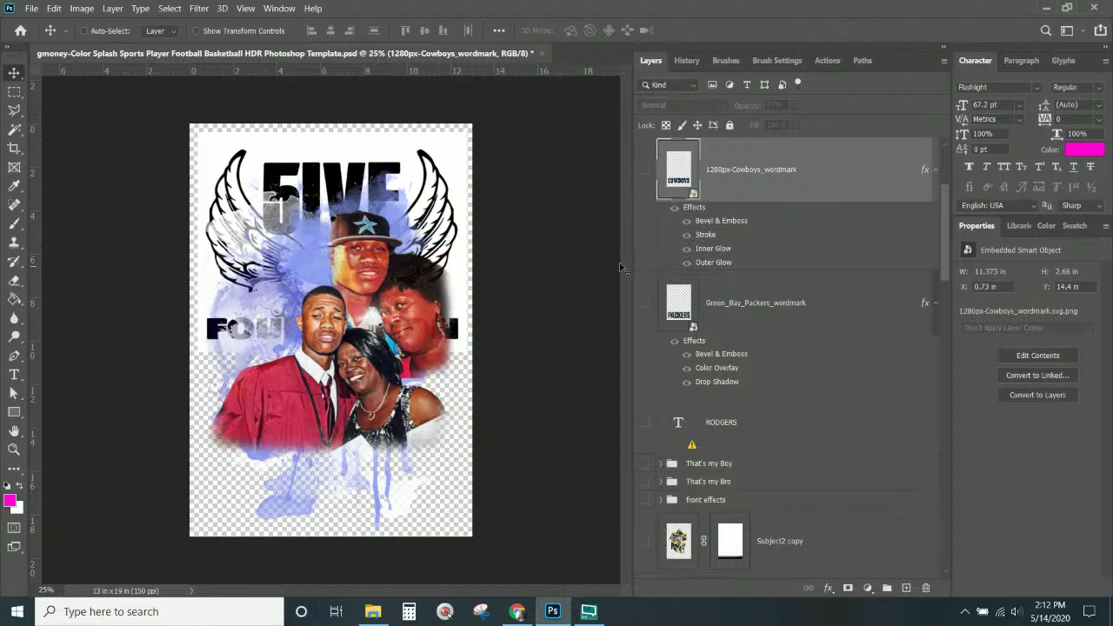
- Move the whole Cowboys photo group down and slightly left, below the 5IVE lettering
scroll(745, 502, down, 5)
click(783, 186)
click(667, 285)
drag(428, 328, 407, 396)
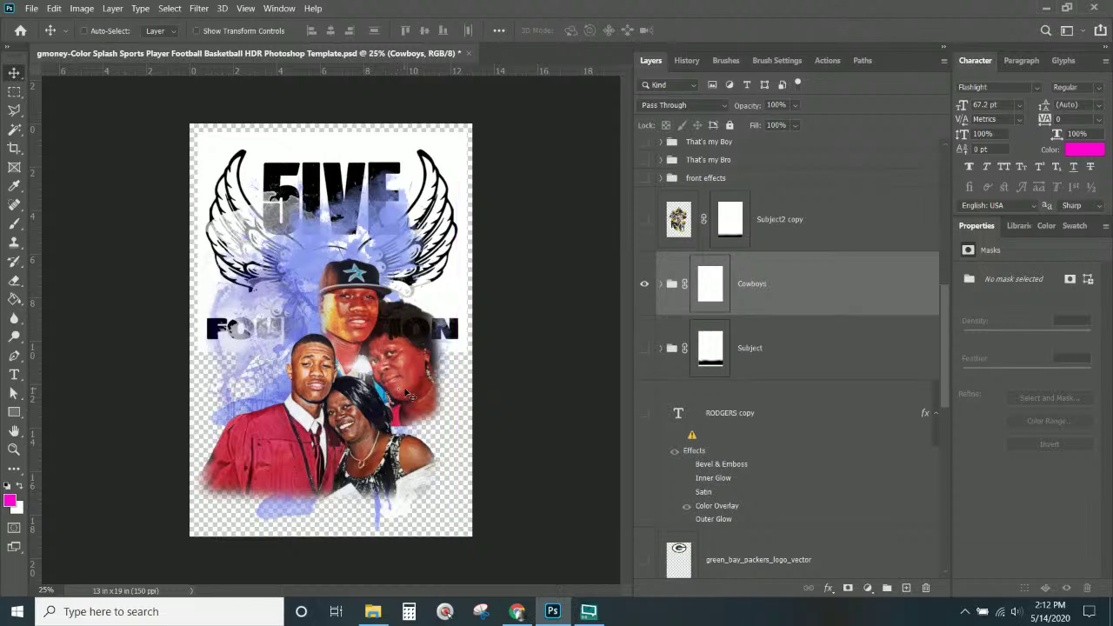
key(Return)
- Show the white Background layer beneath the artwork
scroll(854, 341, down, 5)
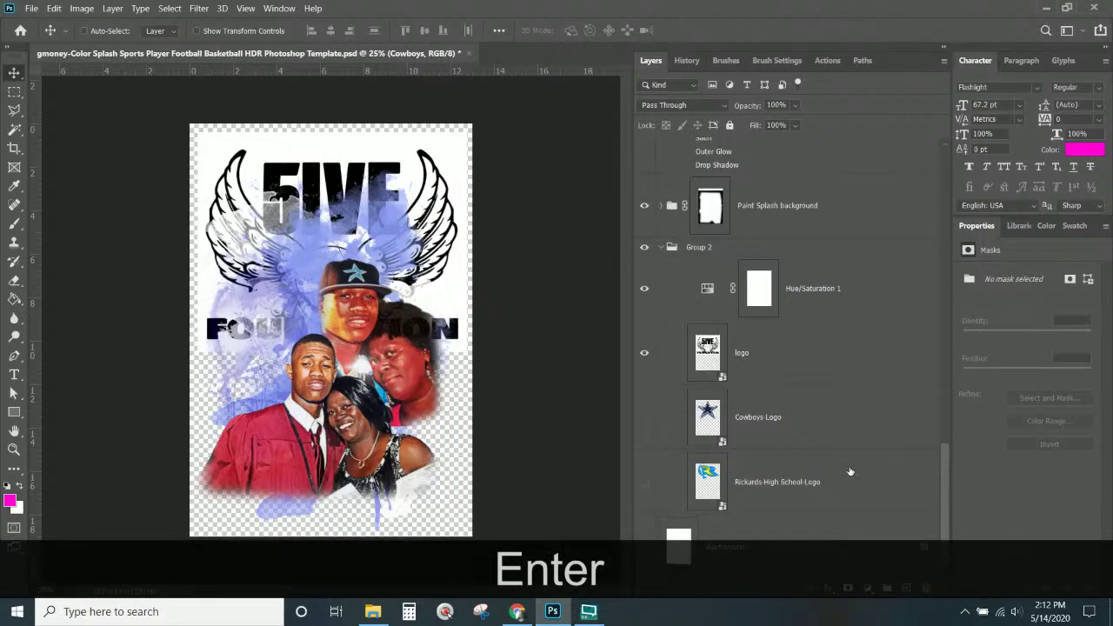
click(662, 550)
click(645, 546)
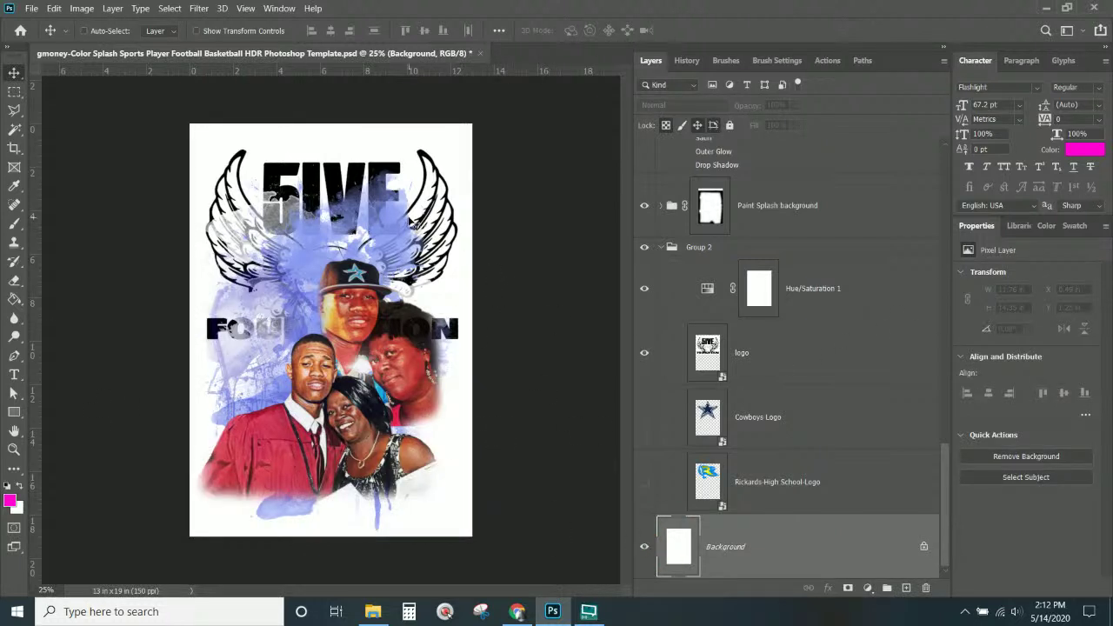
- Select the middle color splash group and expand the Paint Splash background group to reach its effects
right_click(389, 221)
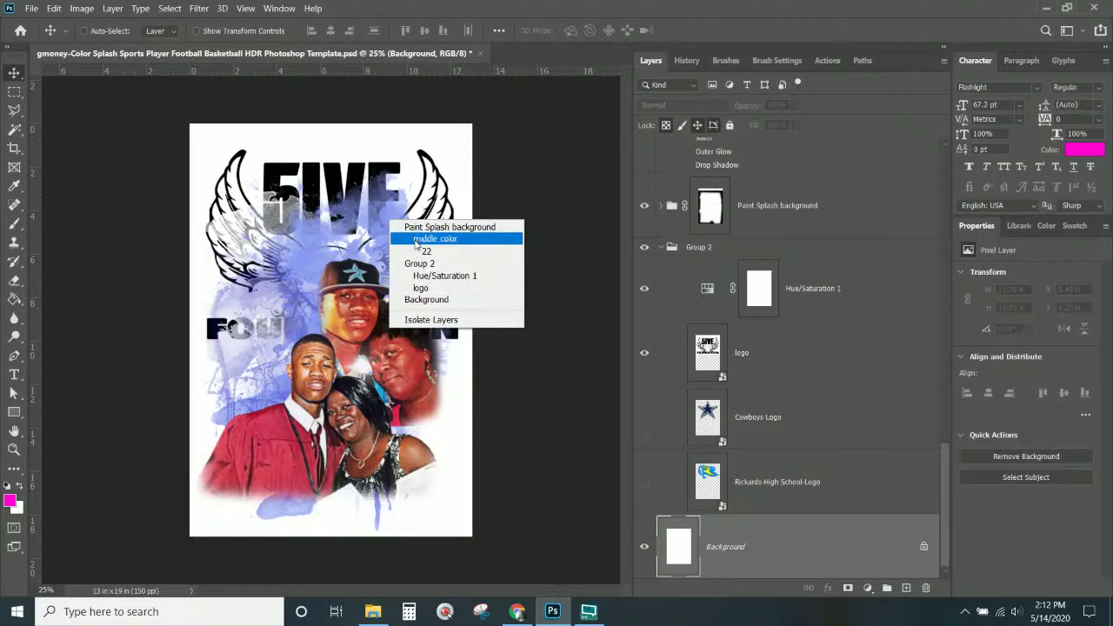
click(420, 239)
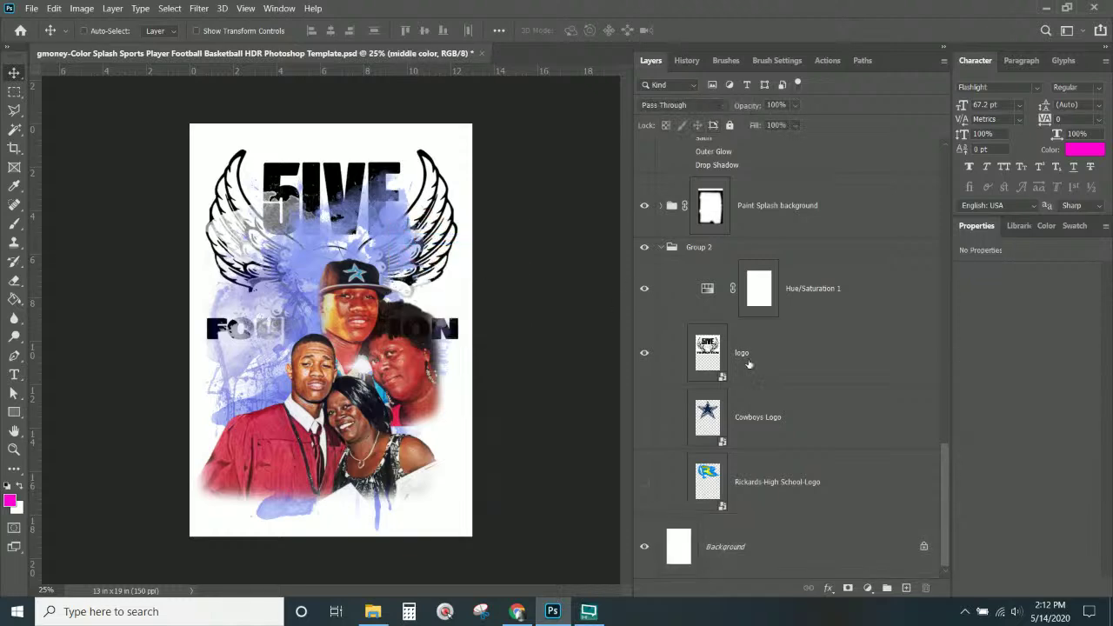
scroll(758, 356, up, 5)
scroll(758, 357, down, 5)
scroll(757, 357, up, 5)
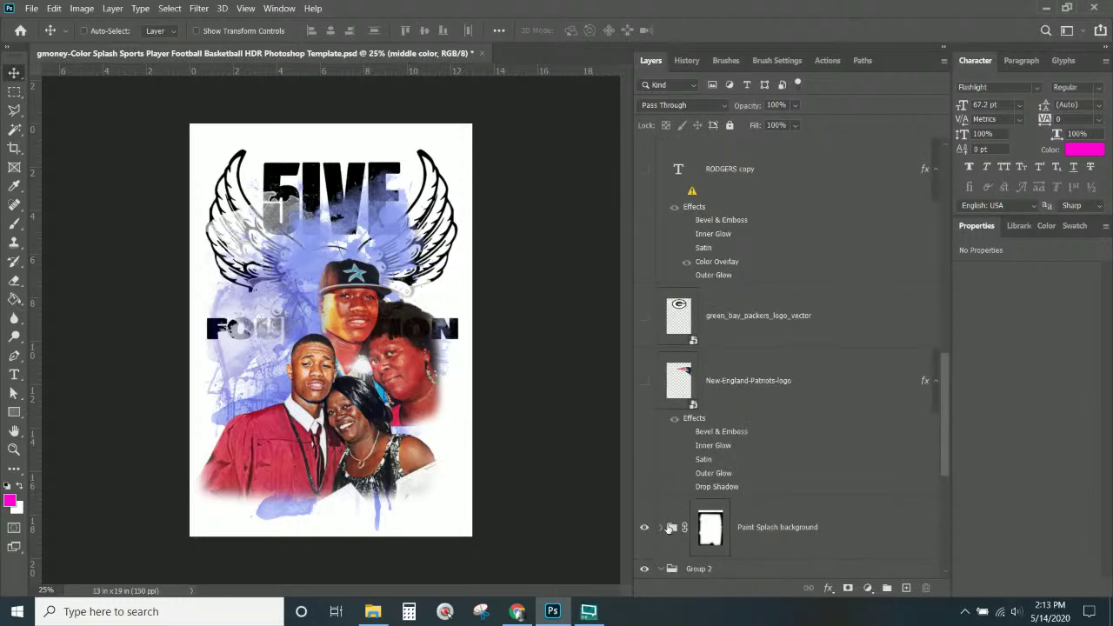
click(661, 527)
scroll(673, 526, down, 3)
scroll(677, 524, down, 3)
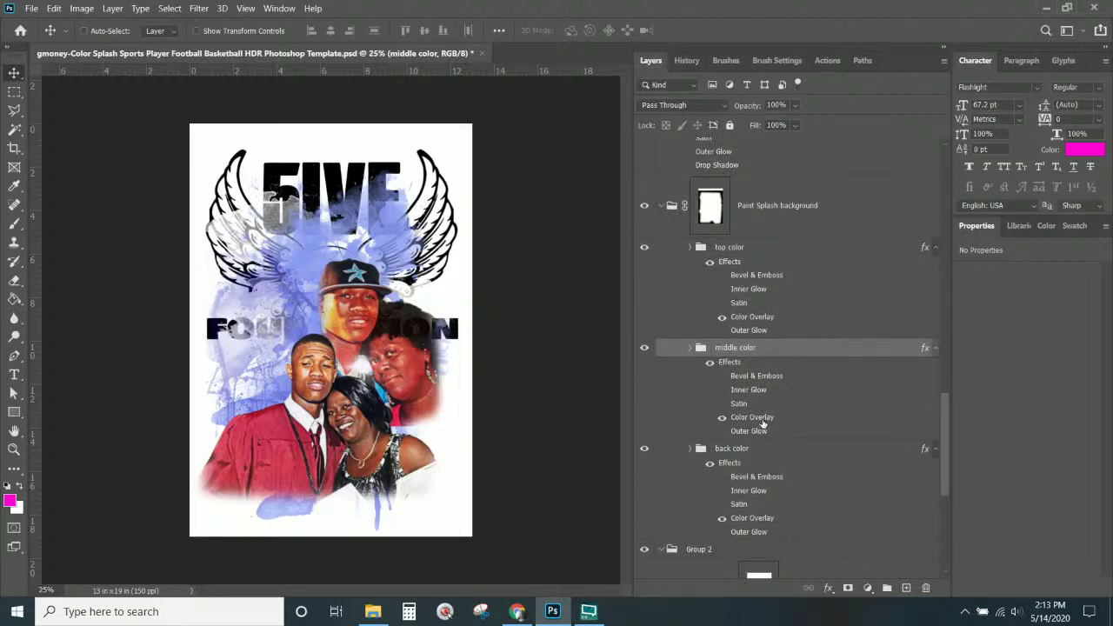
- Change the middle color group's Color Overlay to red be143c, starting from a sample of the graduation gown
click(725, 419)
double_click(753, 420)
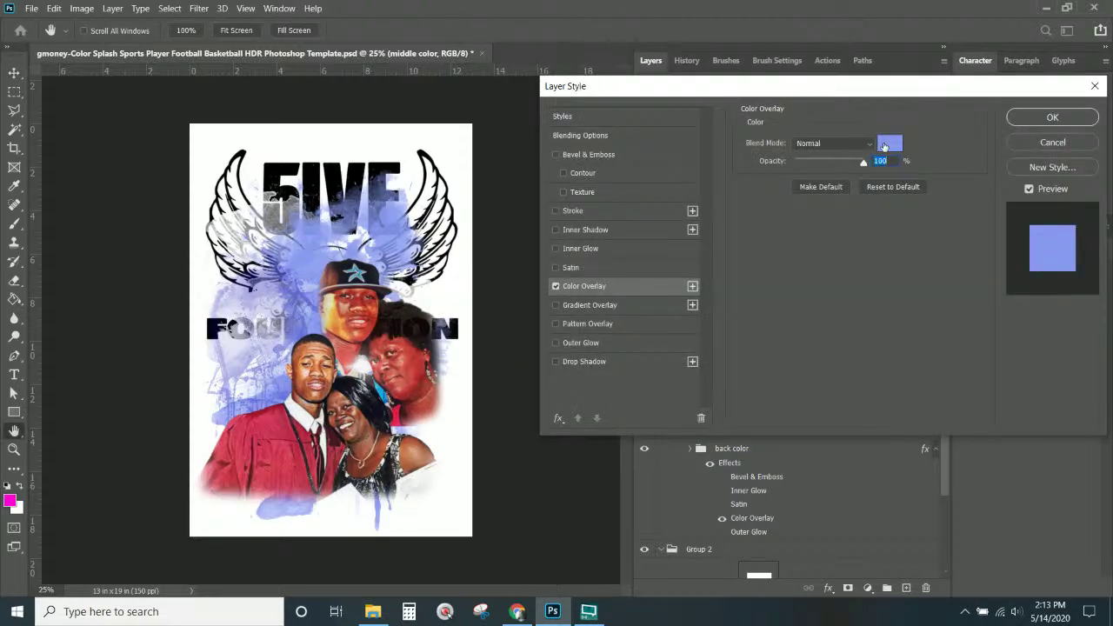
click(884, 146)
click(285, 414)
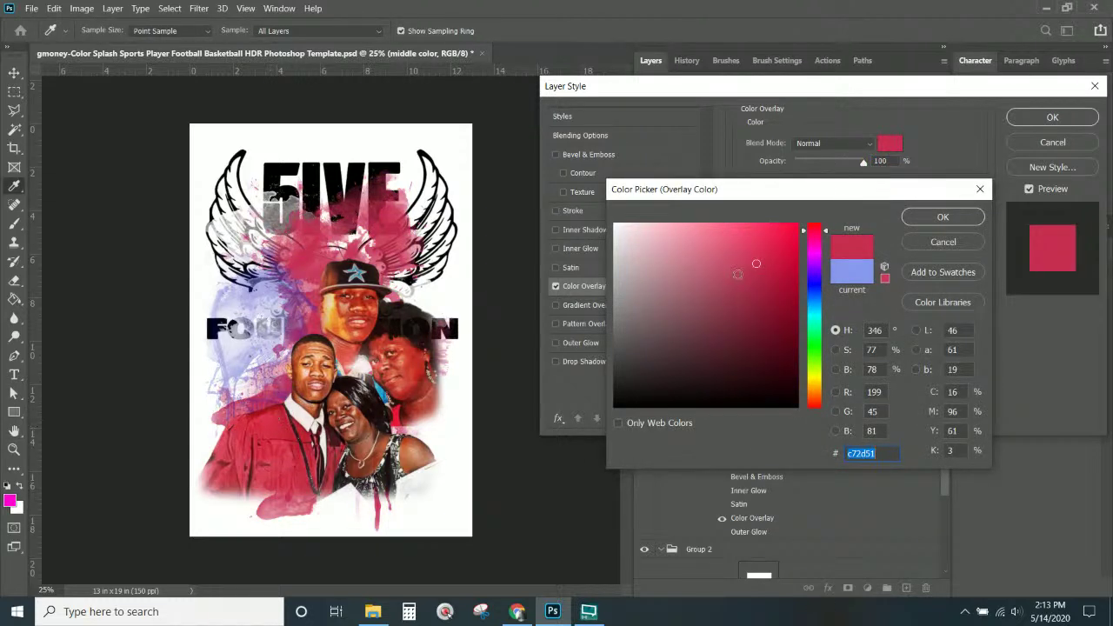
text(be143c)
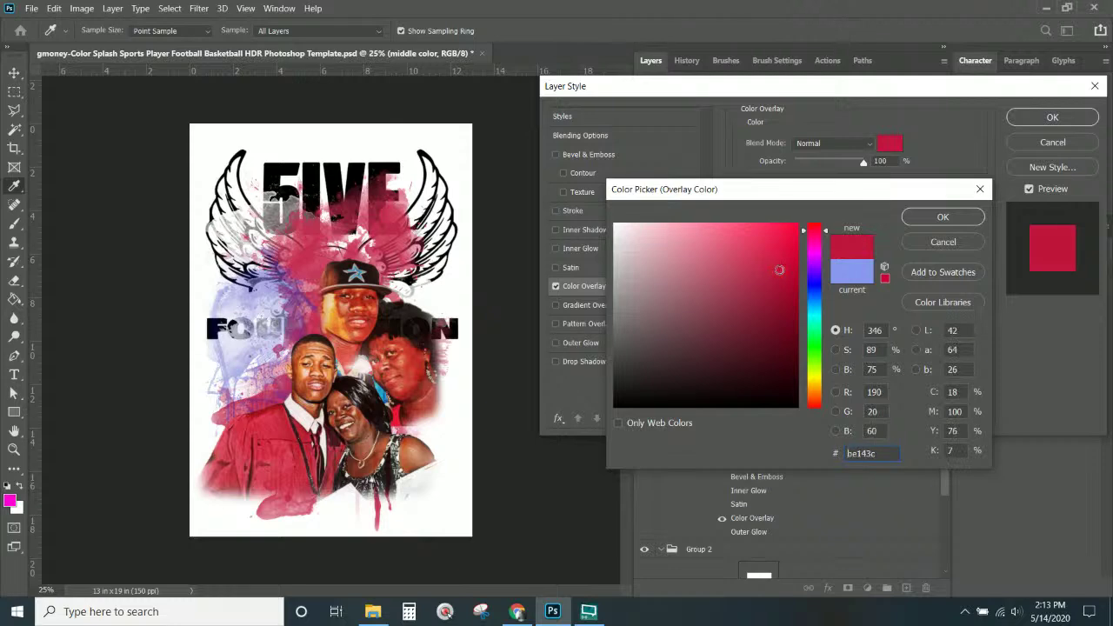
click(923, 217)
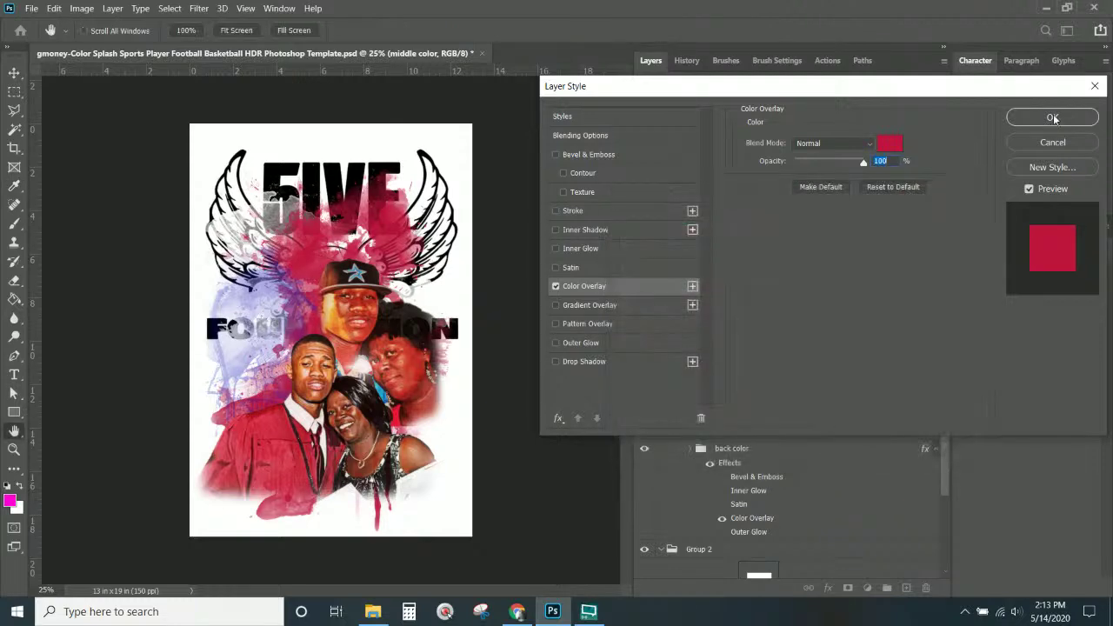
click(1026, 117)
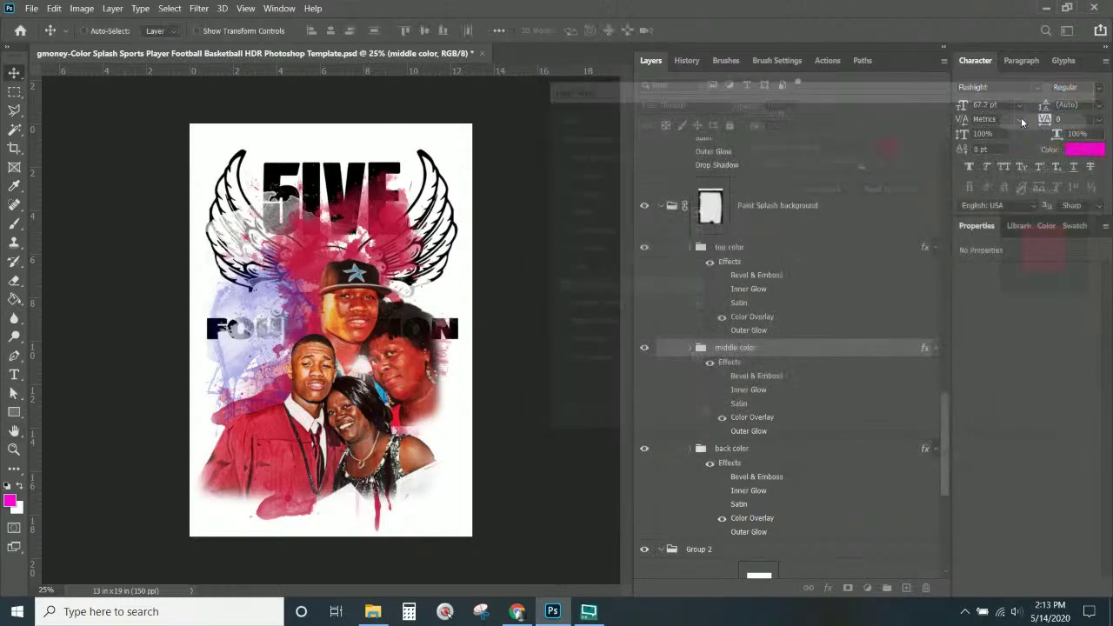
- Change the top color group's Color Overlay to blue 119dd3, starting from a color sampled in the photo
right_click(258, 306)
click(278, 319)
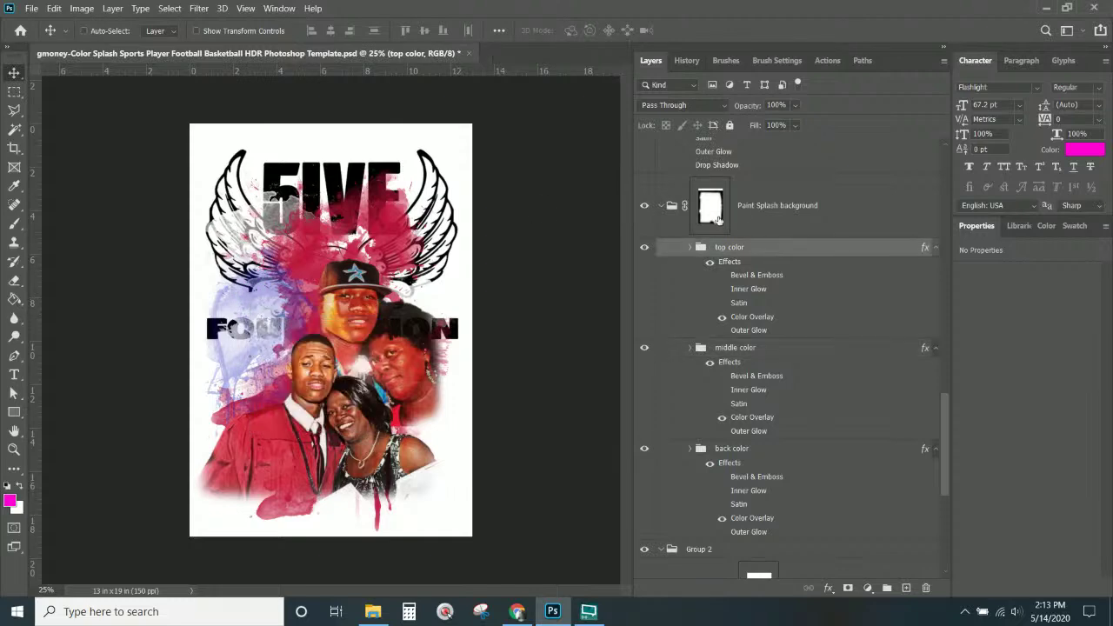
double_click(764, 318)
click(889, 142)
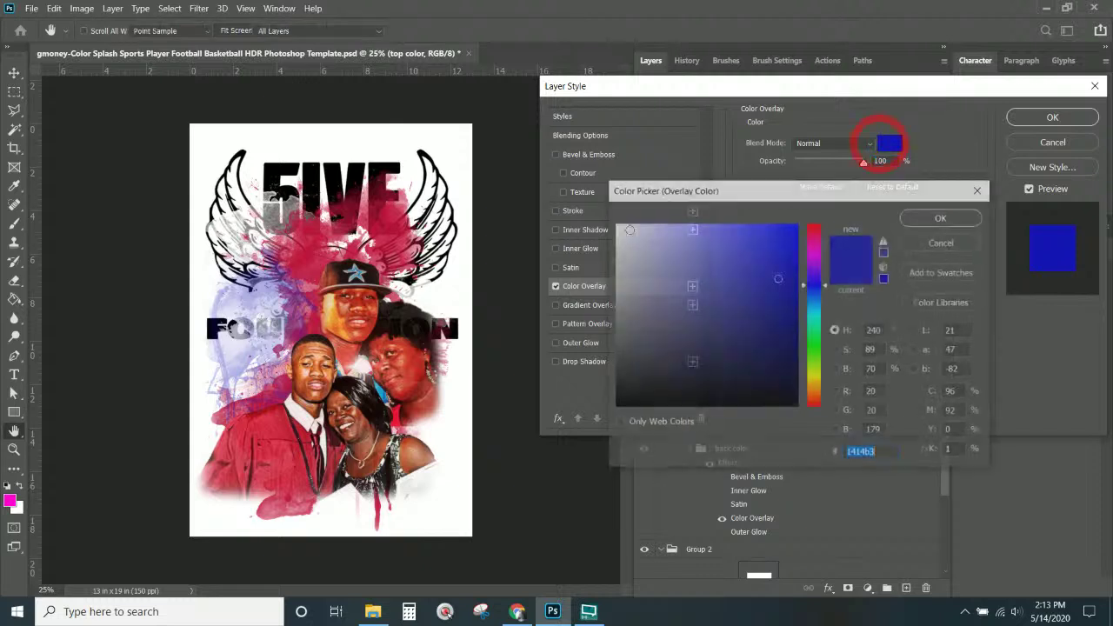
drag(379, 391, 386, 390)
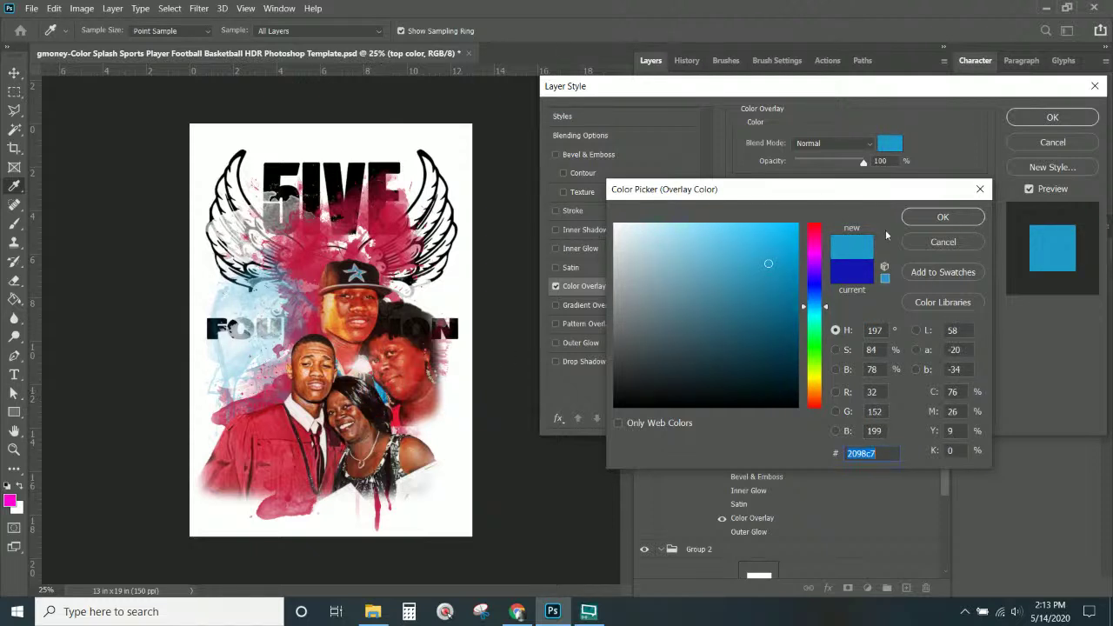
drag(769, 262, 783, 251)
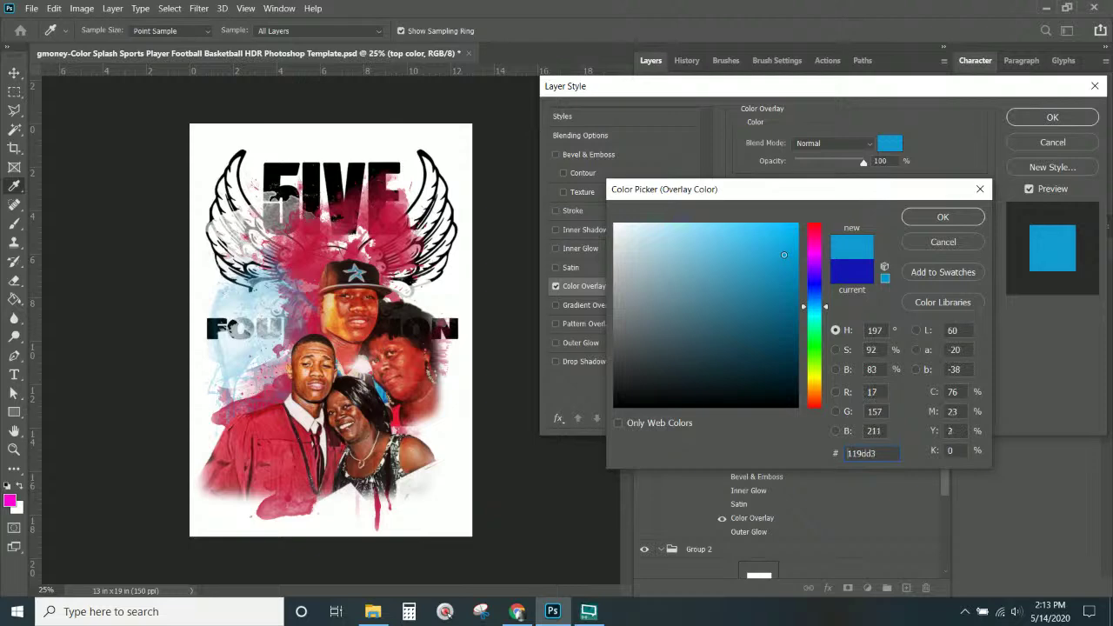
click(950, 217)
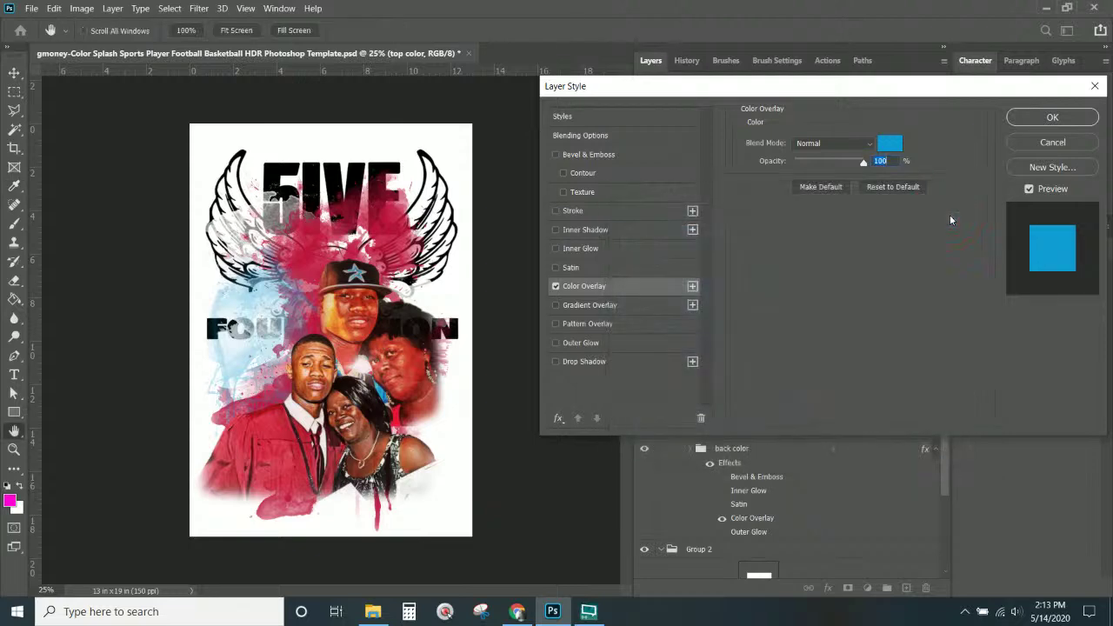
click(1025, 120)
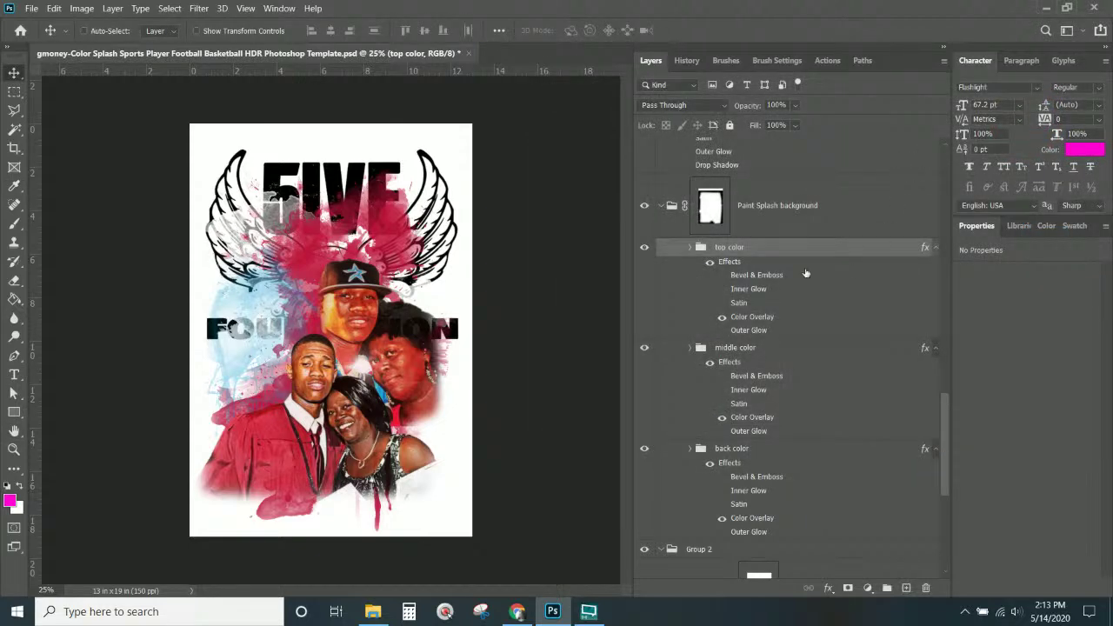
right_click(755, 250)
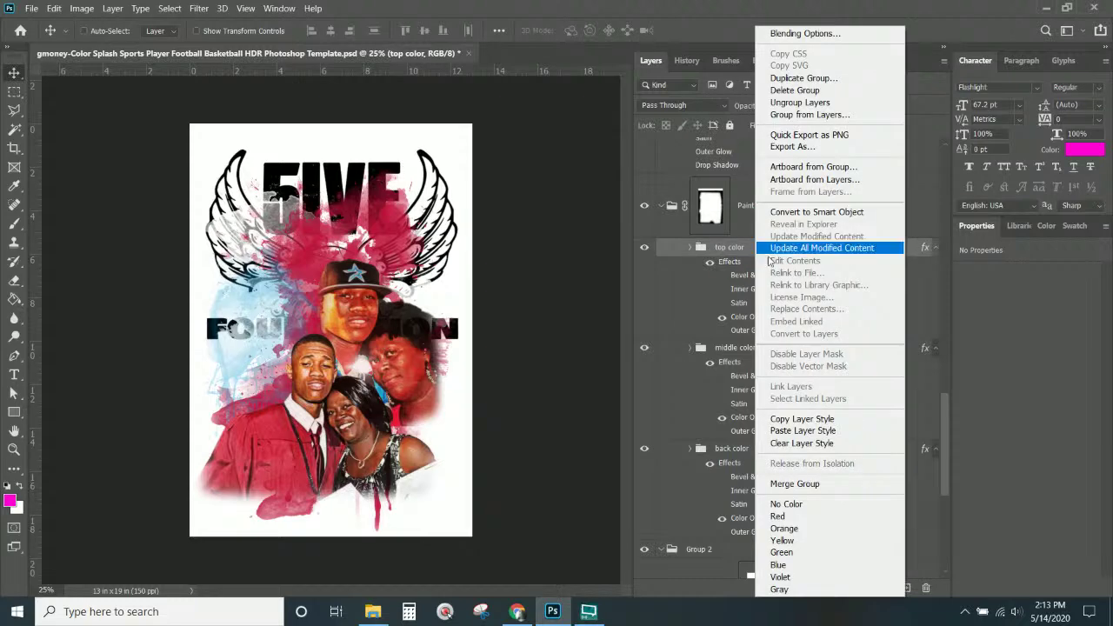
click(804, 77)
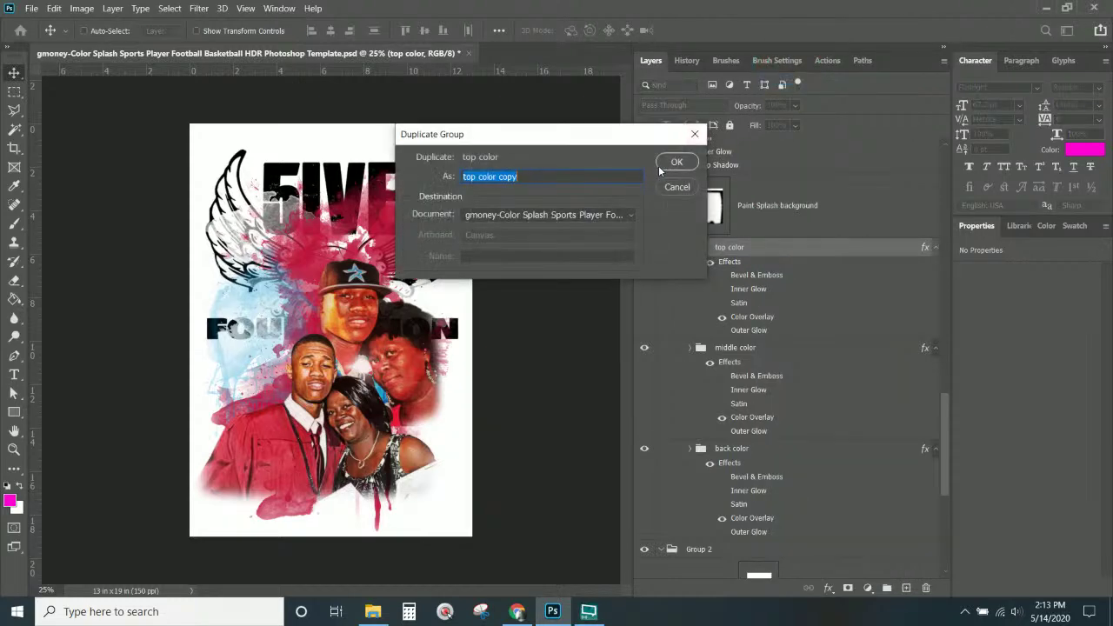
click(659, 169)
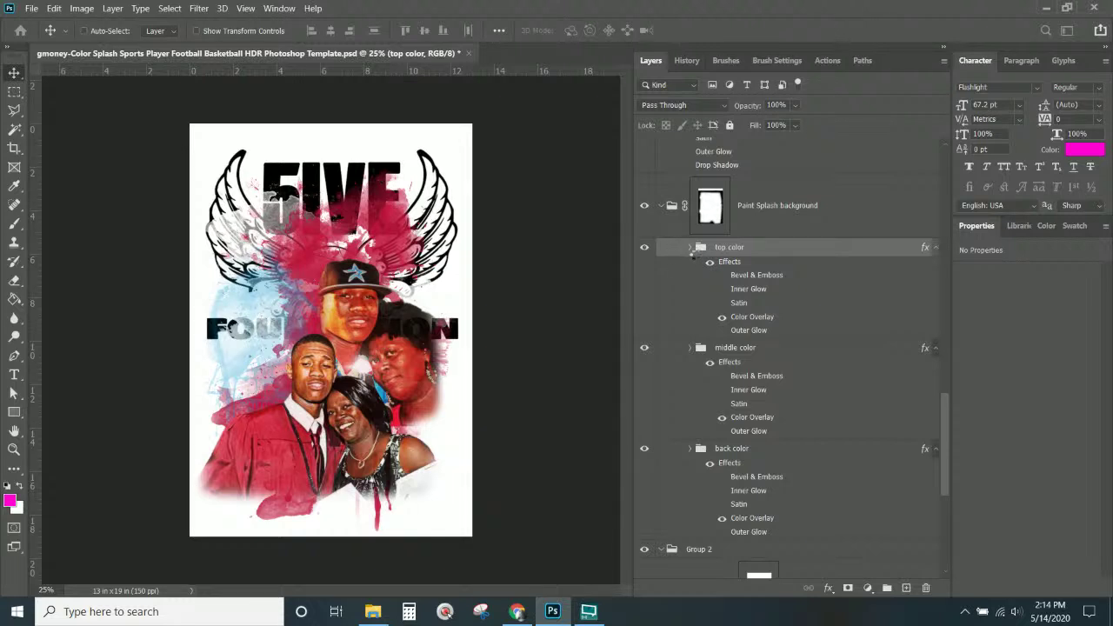
- Duplicate the top color group, collapse the copy's effects list, and toggle the copy's visibility to compare, leaving it shown
key(ctrl+j)
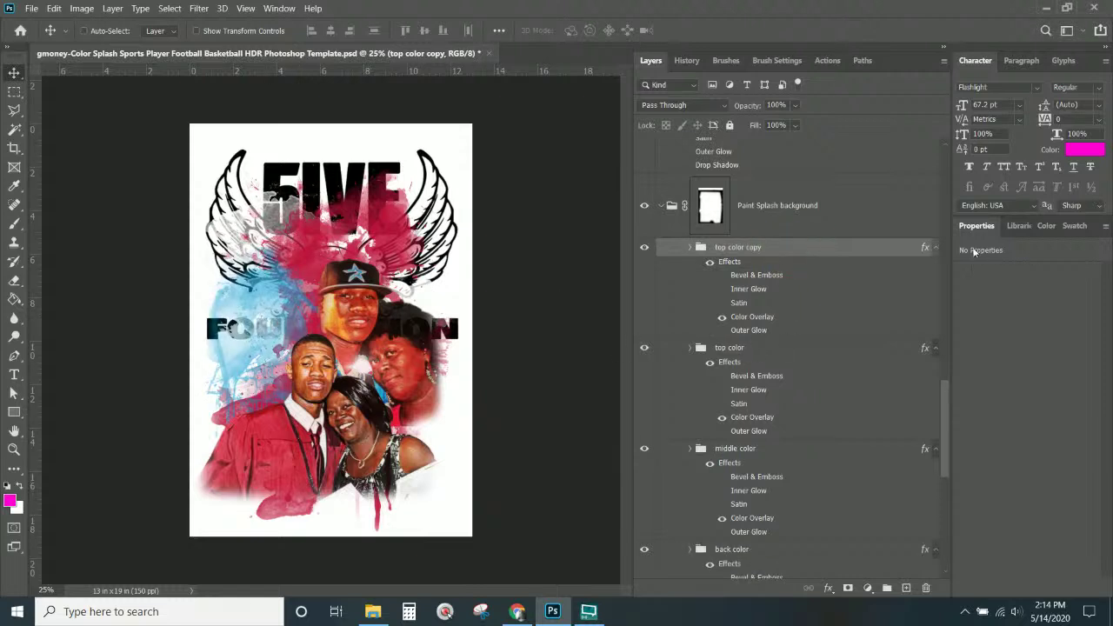
click(935, 248)
click(643, 248)
click(644, 249)
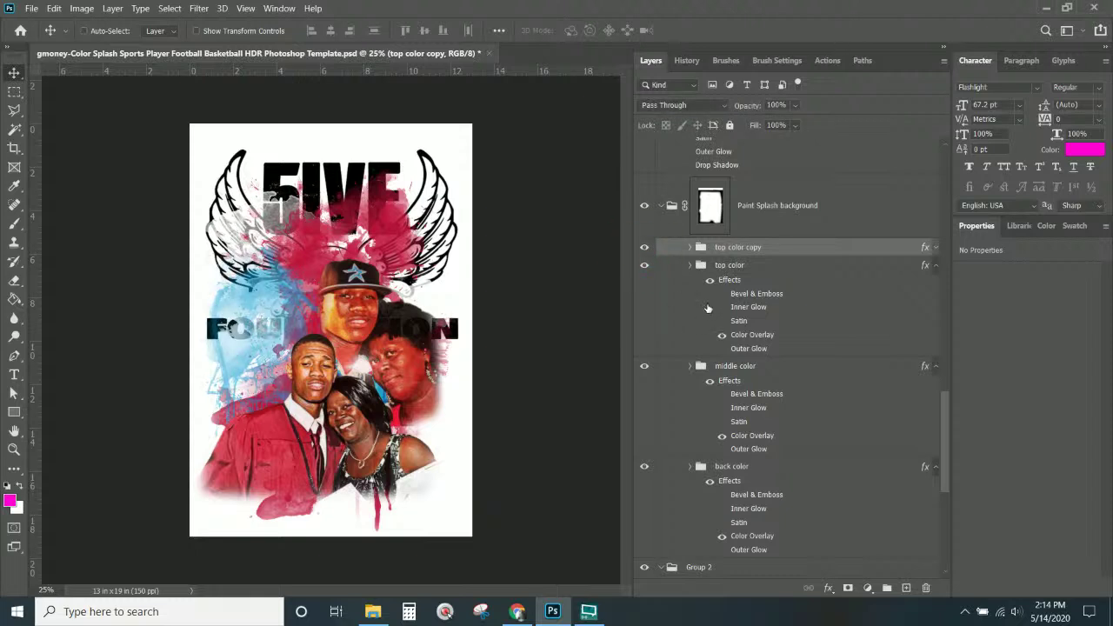
- Collapse the Paint Splash background group, duplicate the logo layer above Subject2 copy, and set the copy's blend mode to Multiply
click(665, 209)
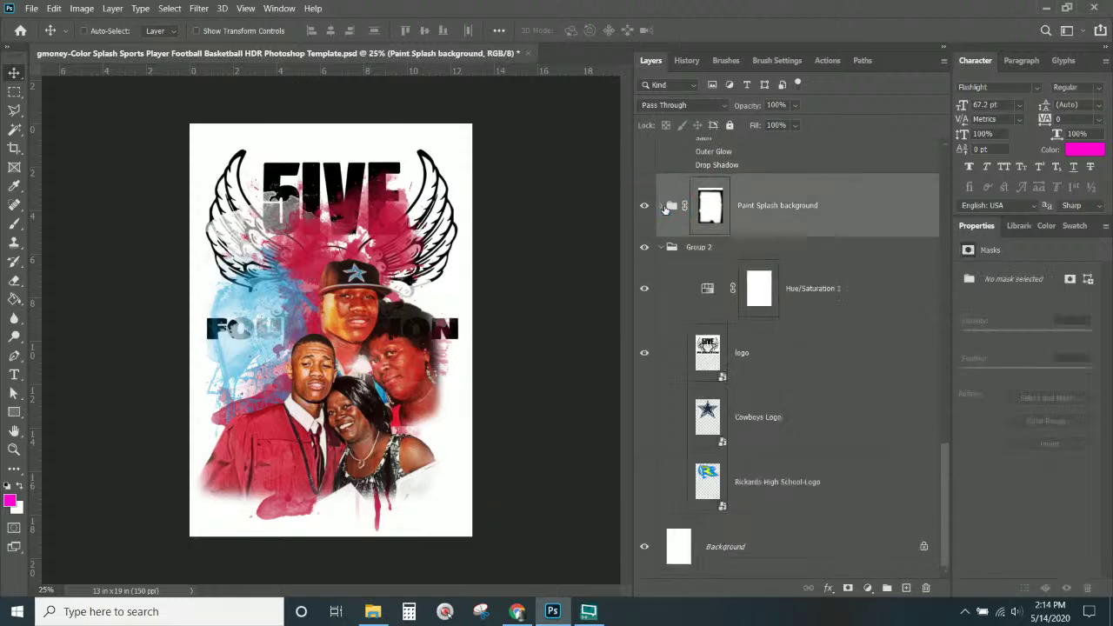
click(786, 365)
drag(789, 364, 712, 217)
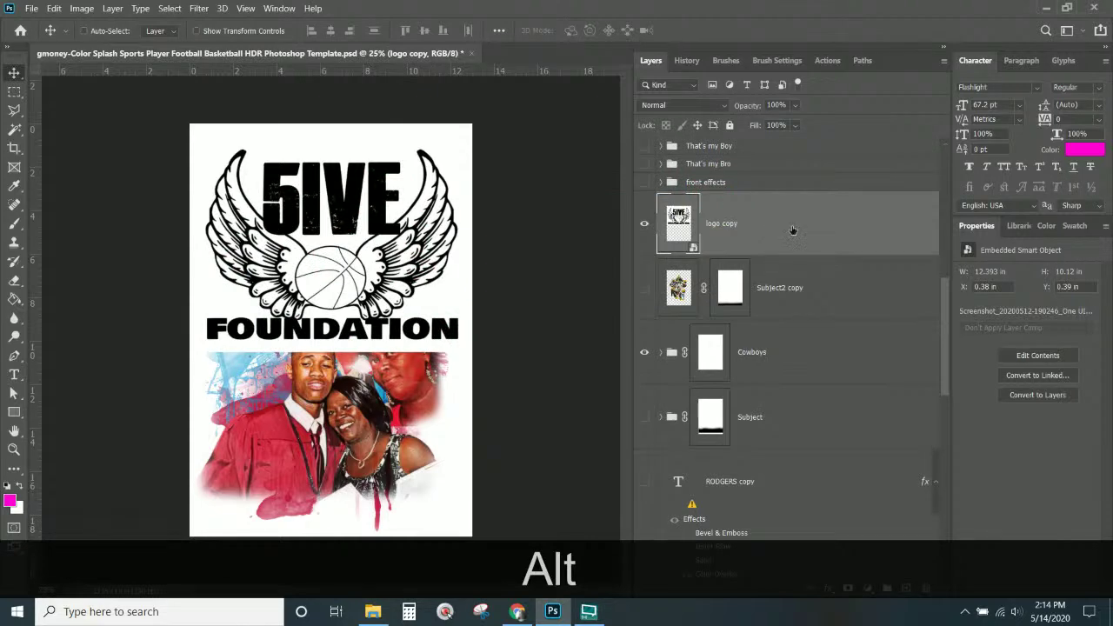
click(703, 105)
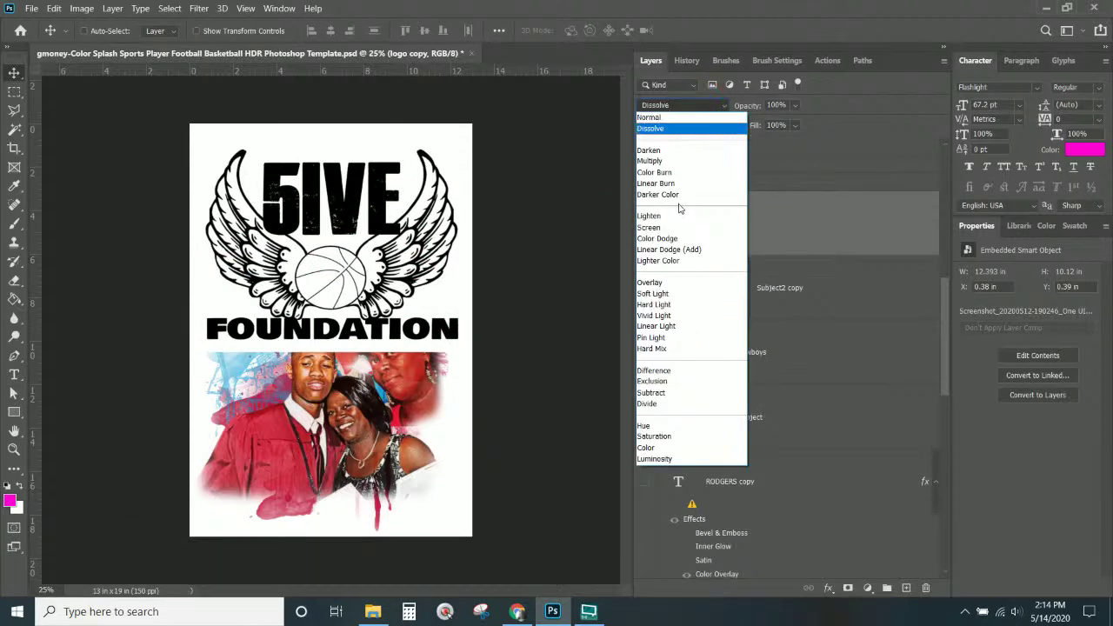
click(666, 164)
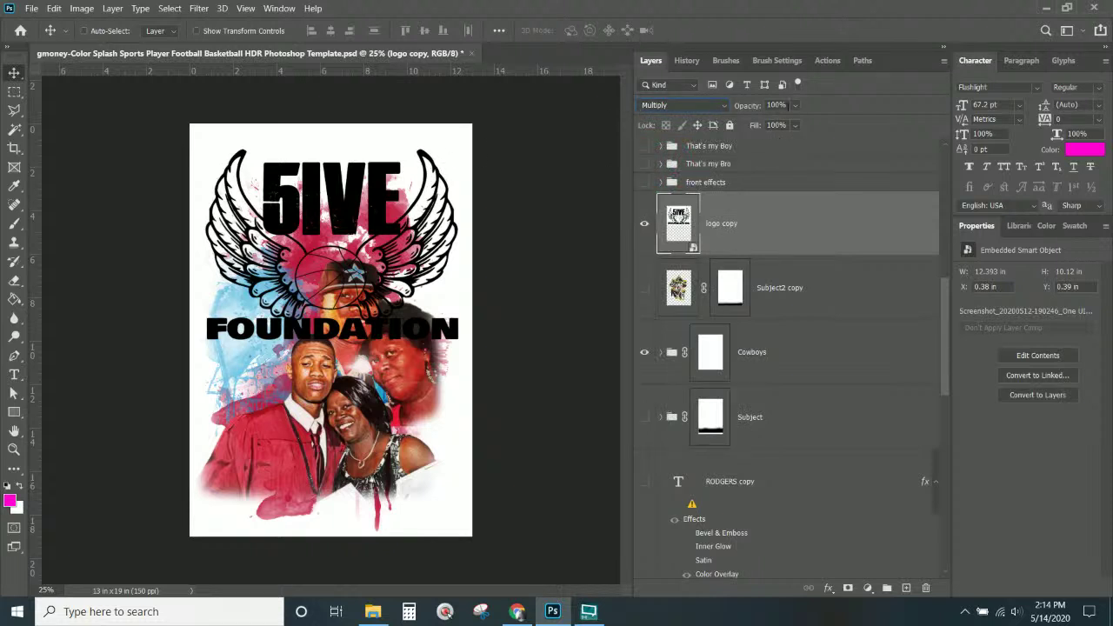
- Set the logo copy's opacity to 30% and link it with the original logo layer in Group 2
click(794, 105)
drag(809, 121, 767, 124)
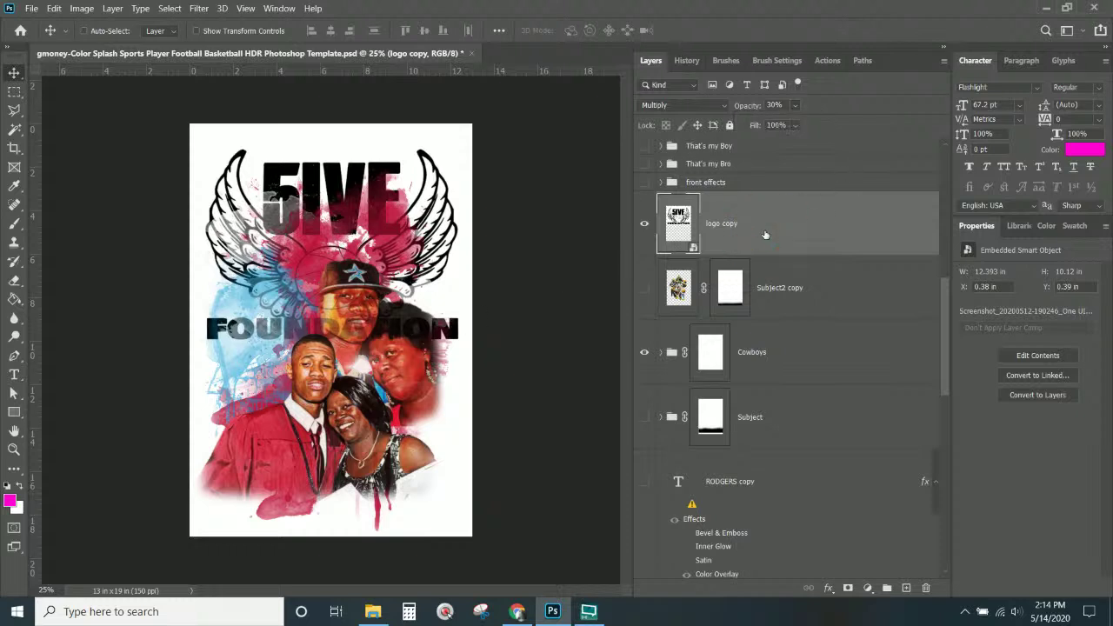
scroll(764, 234, down, 5)
ctrl+click(788, 362)
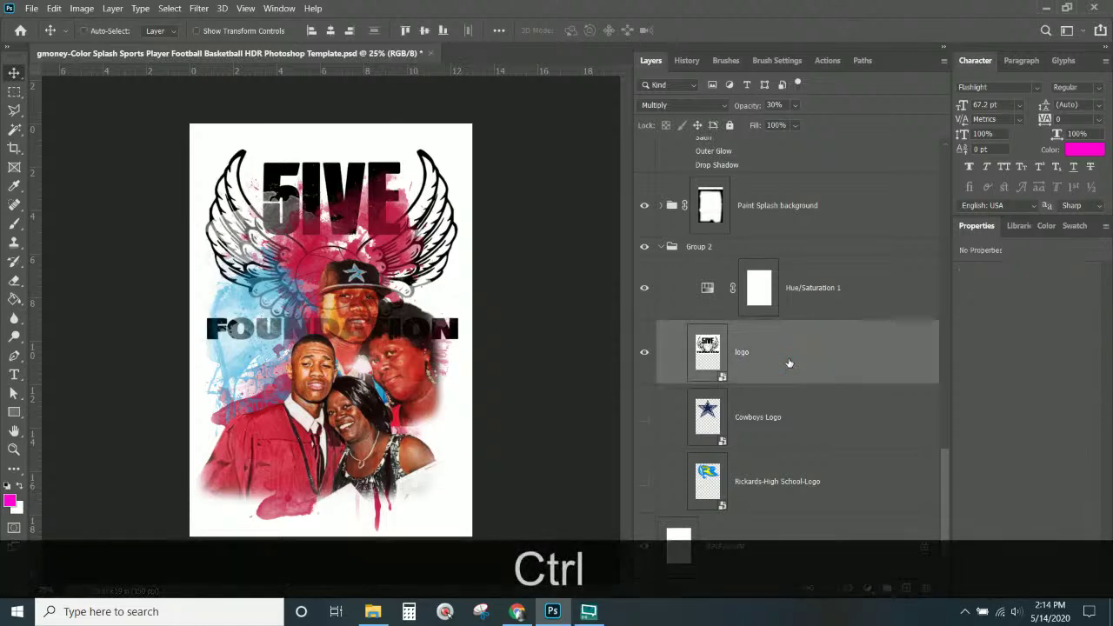
click(810, 589)
- Scale the linked logo layers down to about 10.6 in wide and center them near the top of the poster
drag(394, 263, 384, 252)
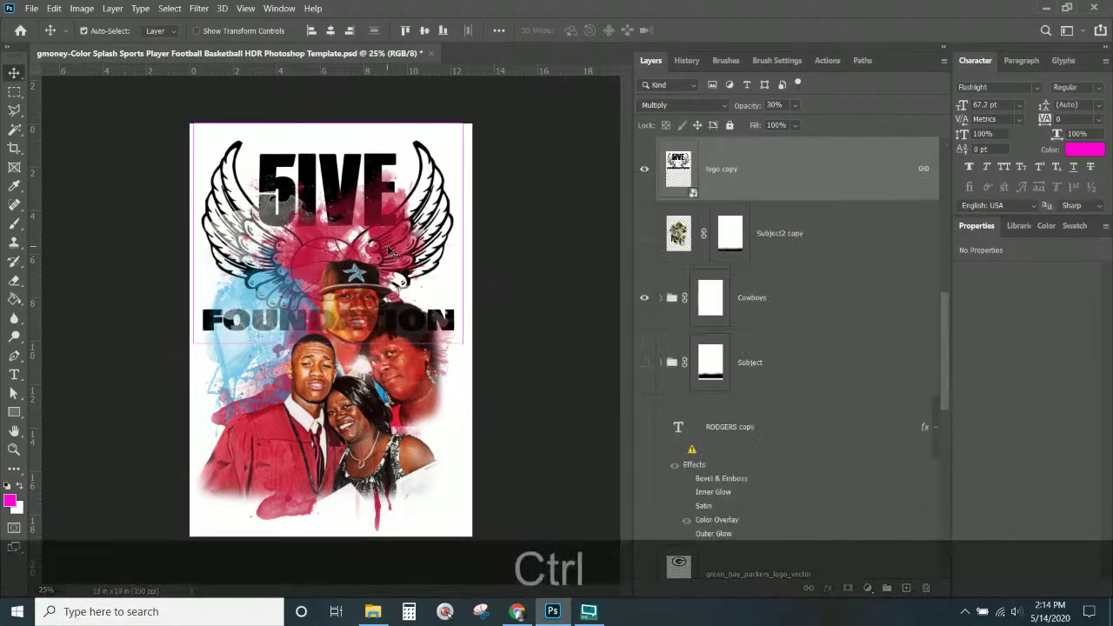
key(ctrl+t)
drag(458, 342, 422, 310)
drag(359, 223, 389, 222)
key(Return)
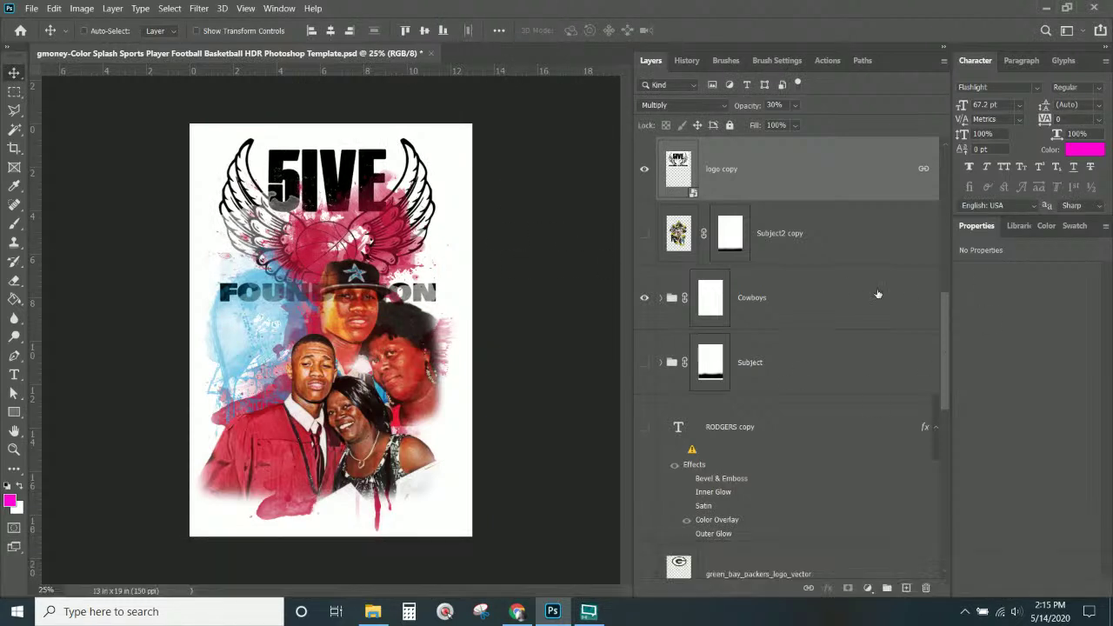
- Look through the layer stack, from the front effects group to Group 2, for the layer holding the family photo
click(771, 170)
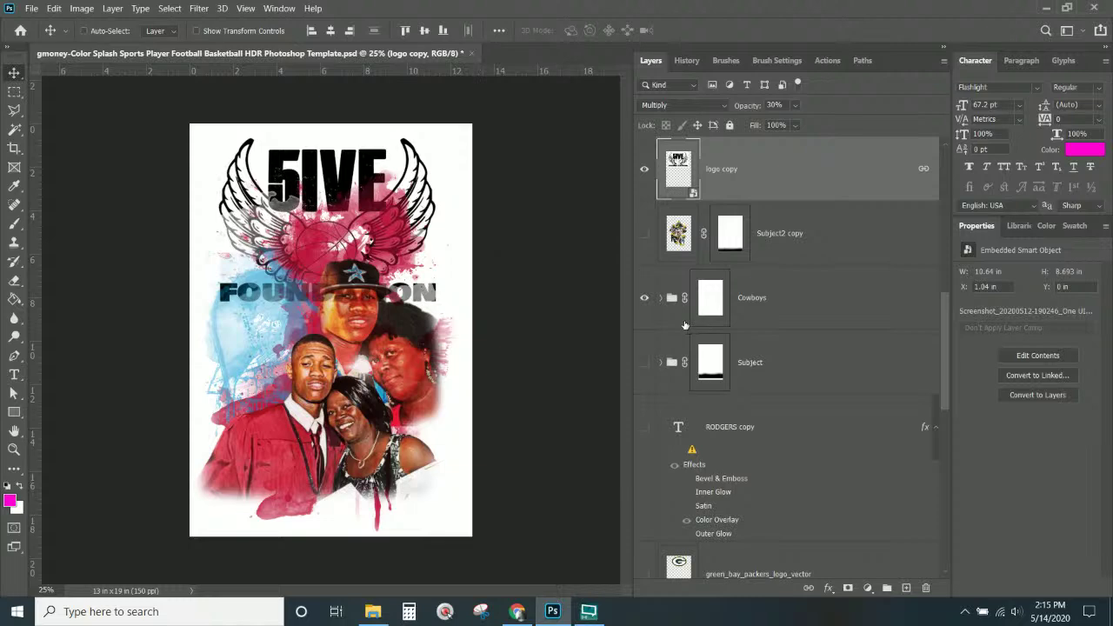
scroll(678, 242, down, 10)
scroll(677, 257, up, 8)
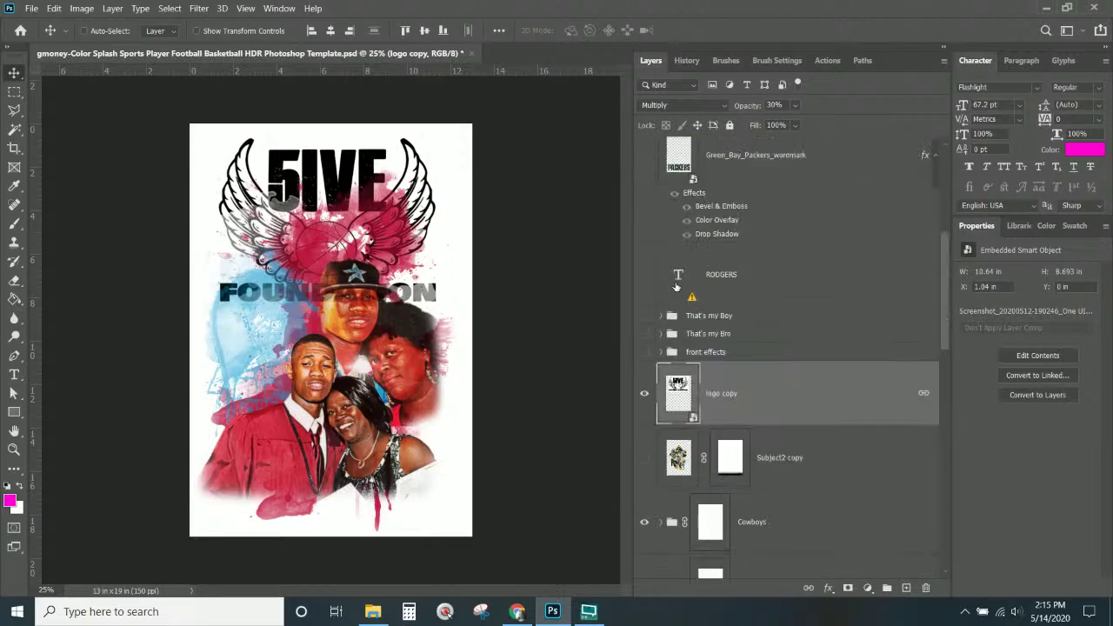
scroll(681, 316, down, 8)
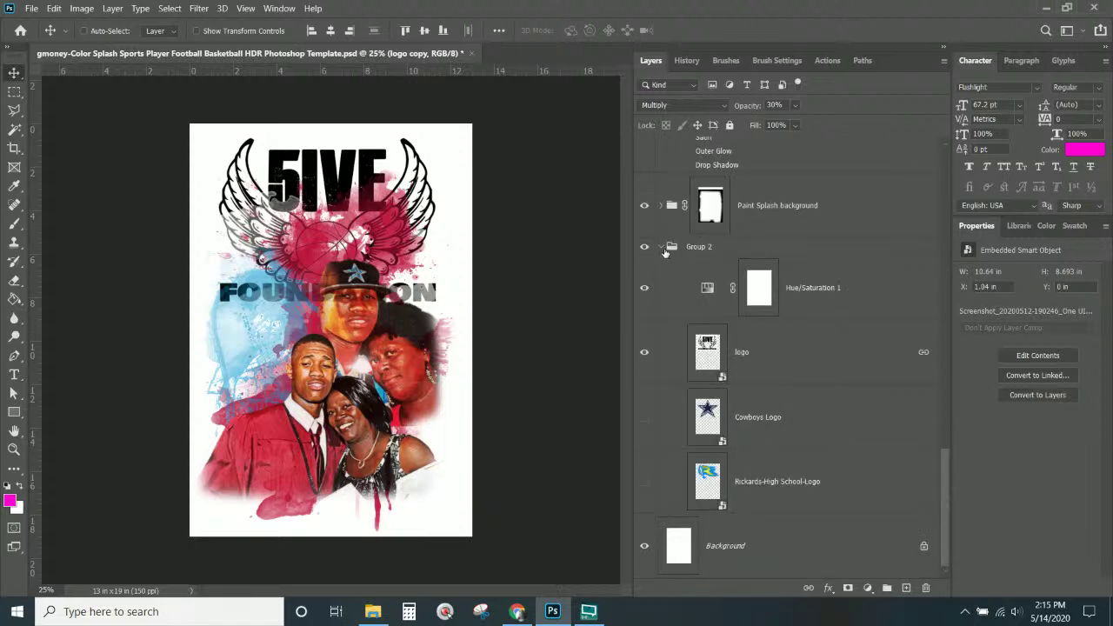
scroll(662, 207, up, 2)
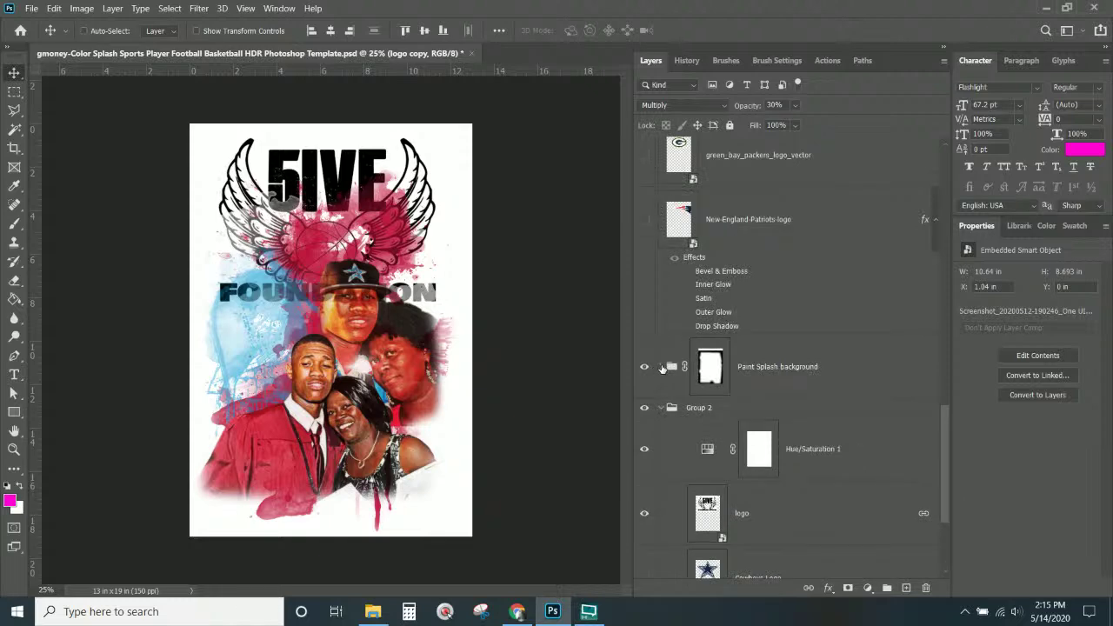
click(662, 367)
scroll(663, 369, up, 3)
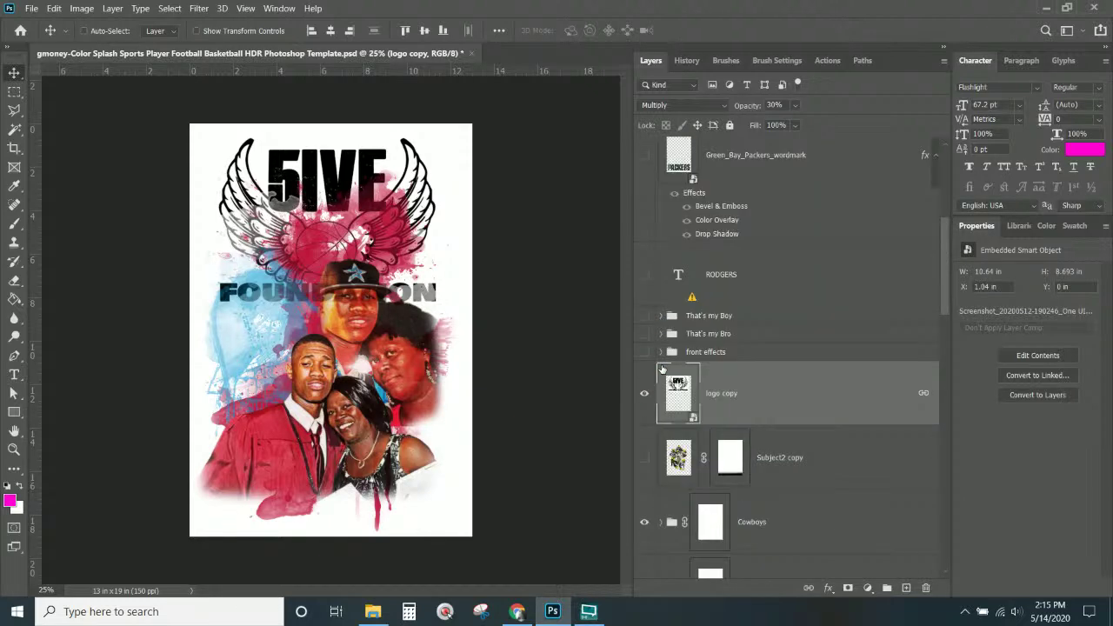
scroll(662, 368, up, 3)
scroll(662, 369, down, 6)
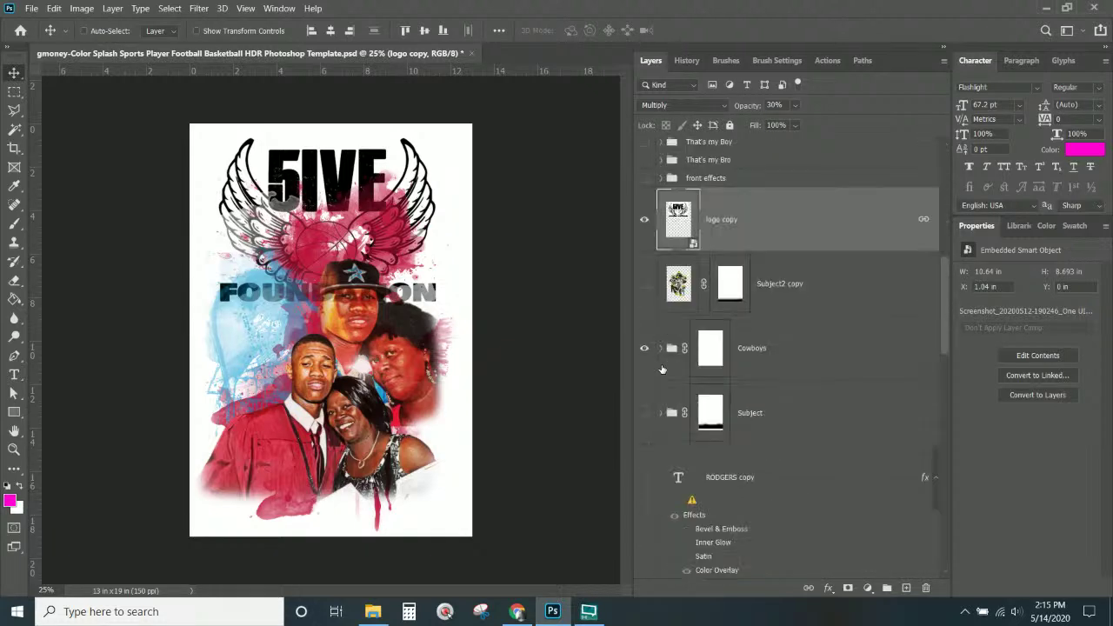
scroll(663, 307, up, 2)
- Expand the Cowboys group and load the outline of its Sharpen Hard Light 29 fill layer as a selection
click(673, 284)
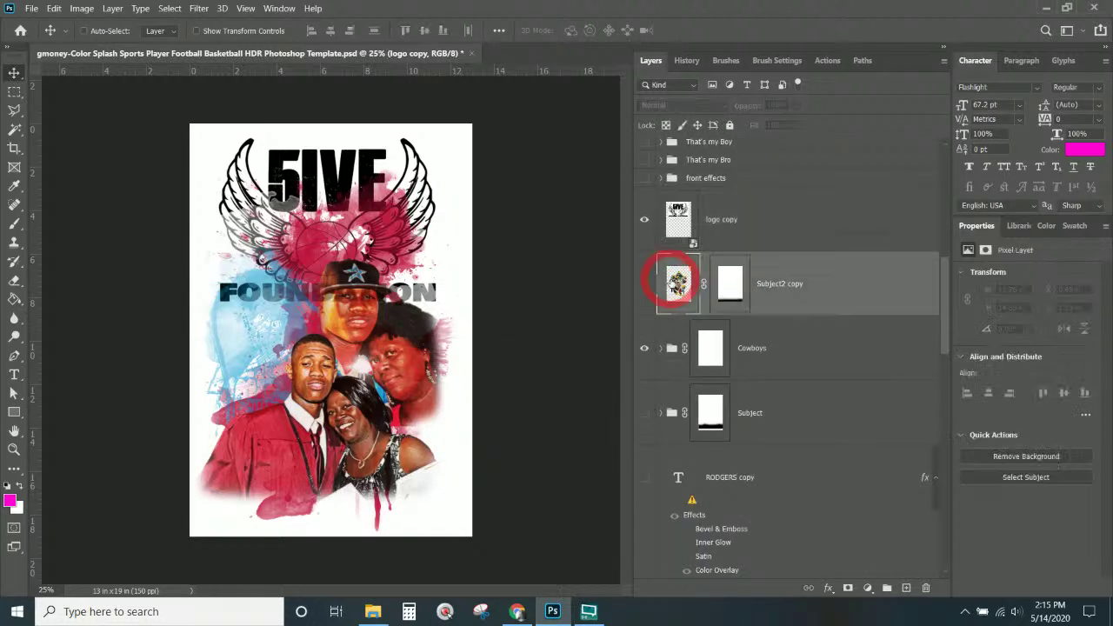
click(662, 347)
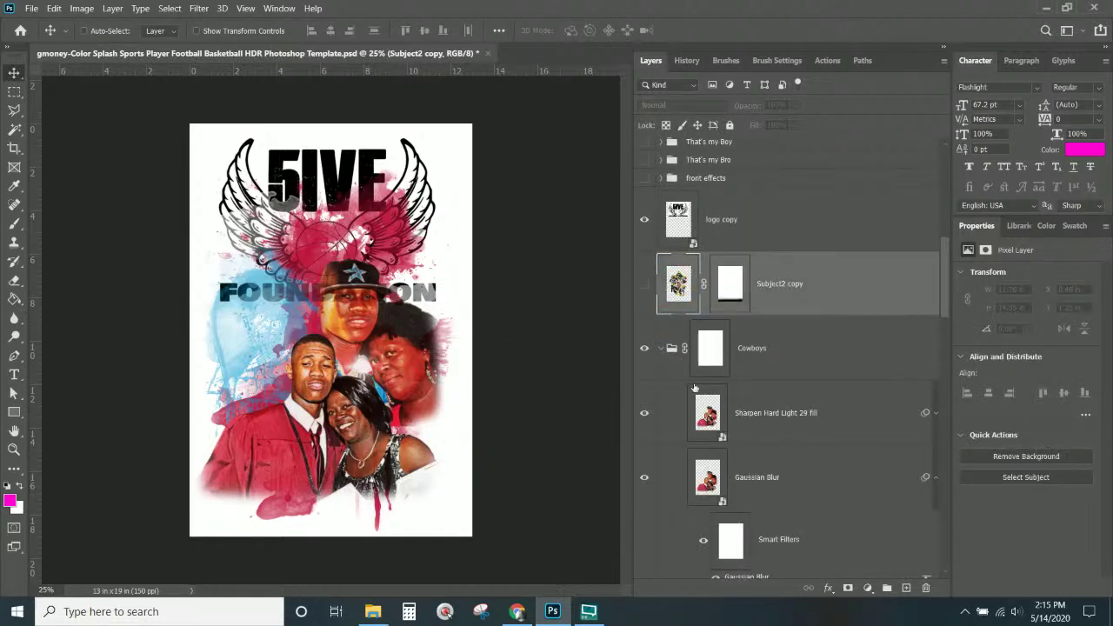
ctrl+click(708, 414)
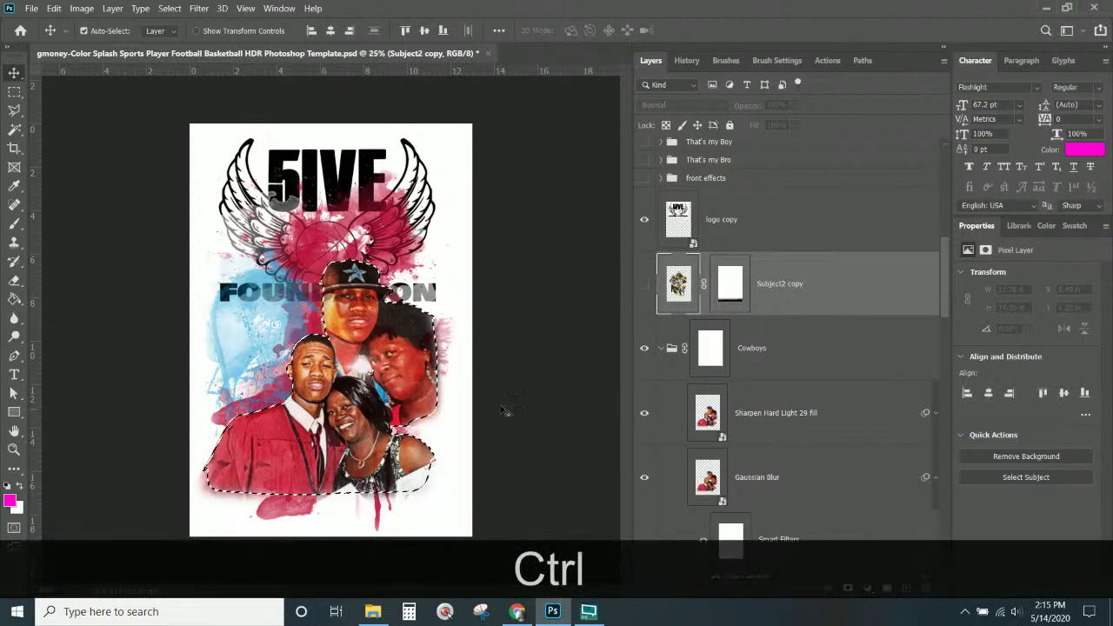
- Add a layer mask to logo copy that hides the selected family silhouette
click(14, 223)
scroll(747, 287, up, 5)
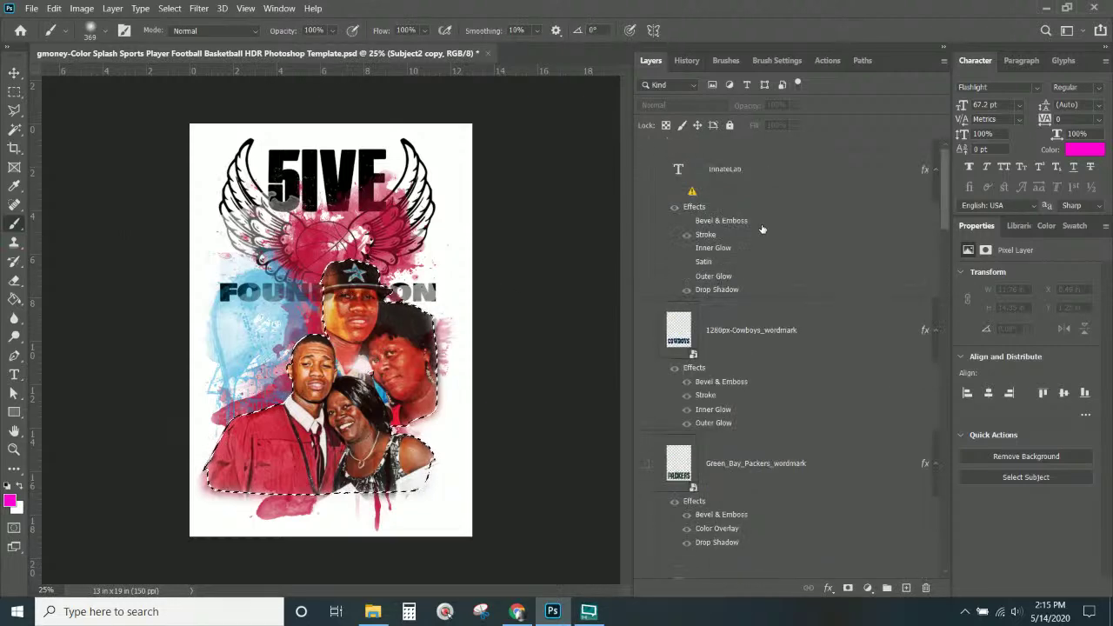
scroll(732, 323, down, 5)
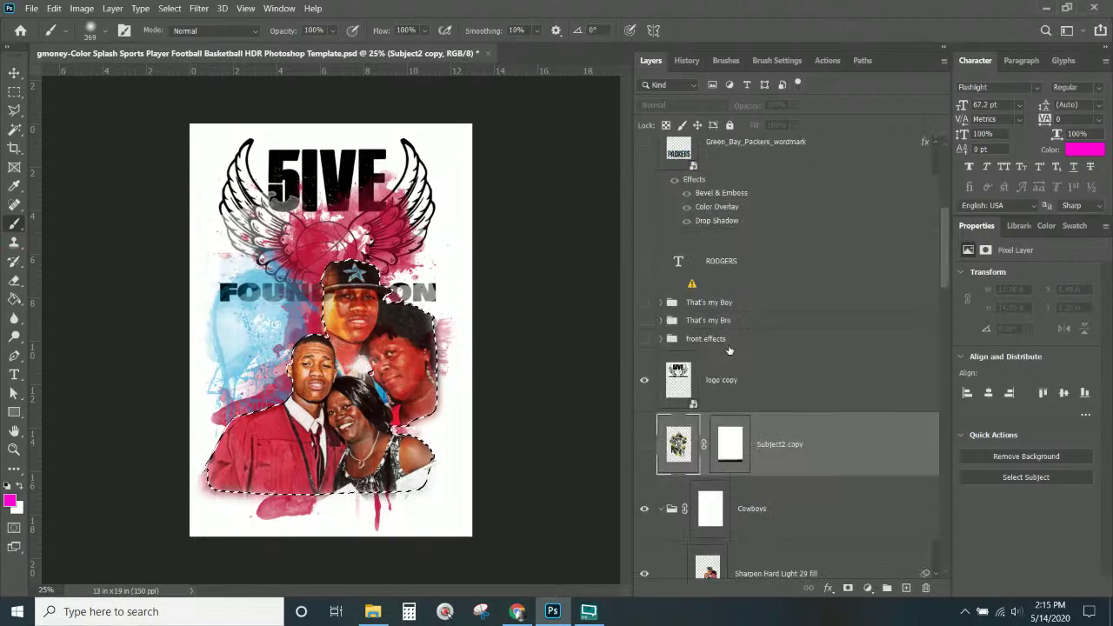
click(727, 374)
click(848, 587)
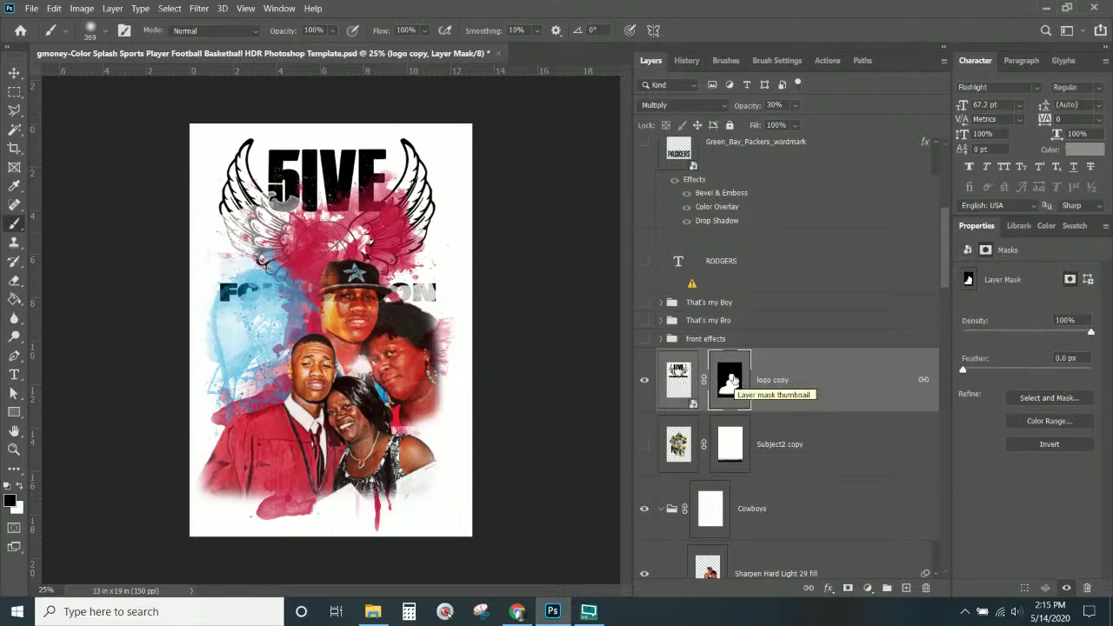
key(ctrl+z)
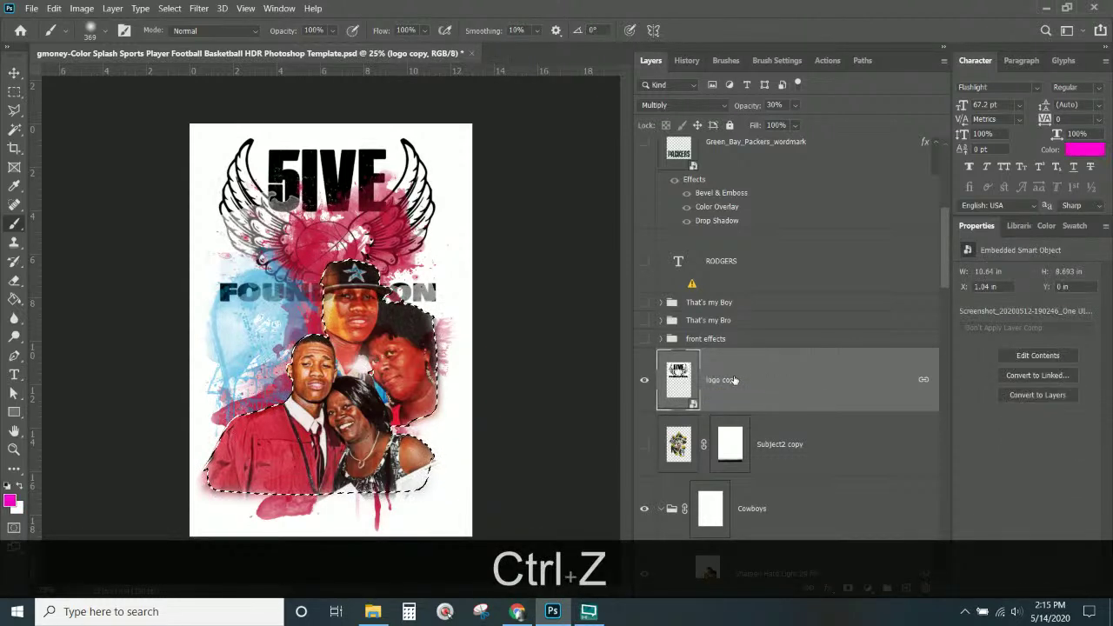
click(106, 9)
mouse_move(171, 197)
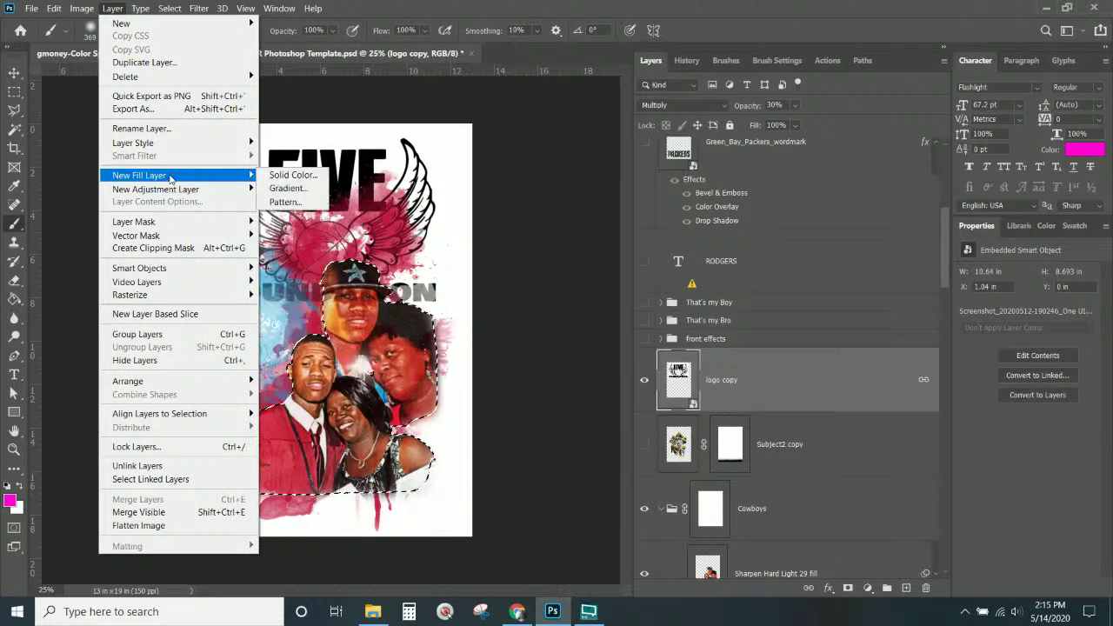
mouse_move(173, 228)
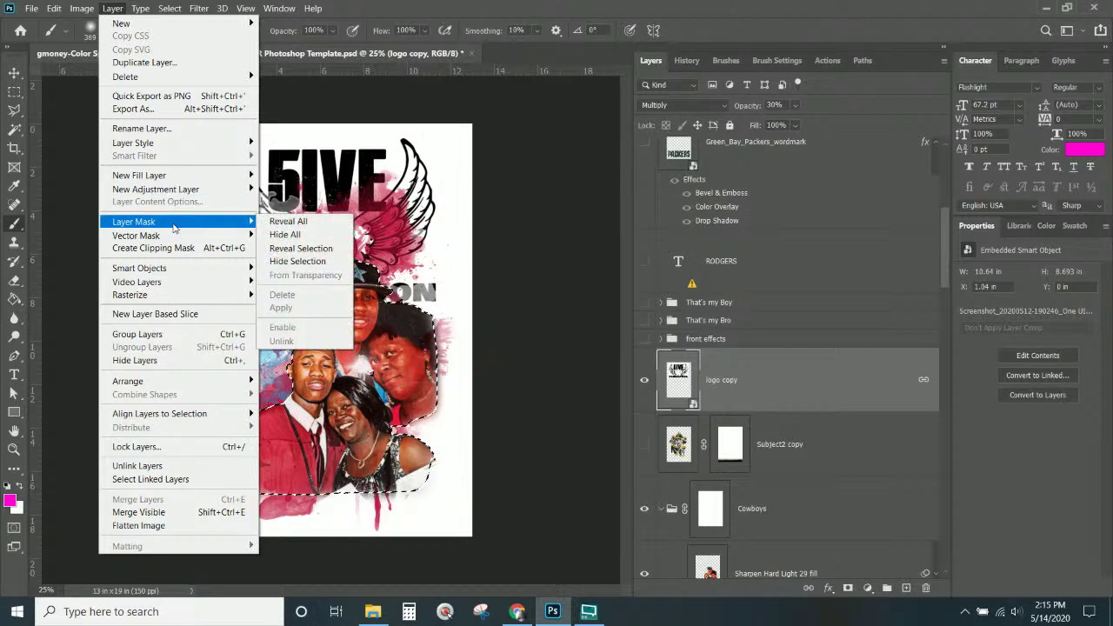
click(298, 262)
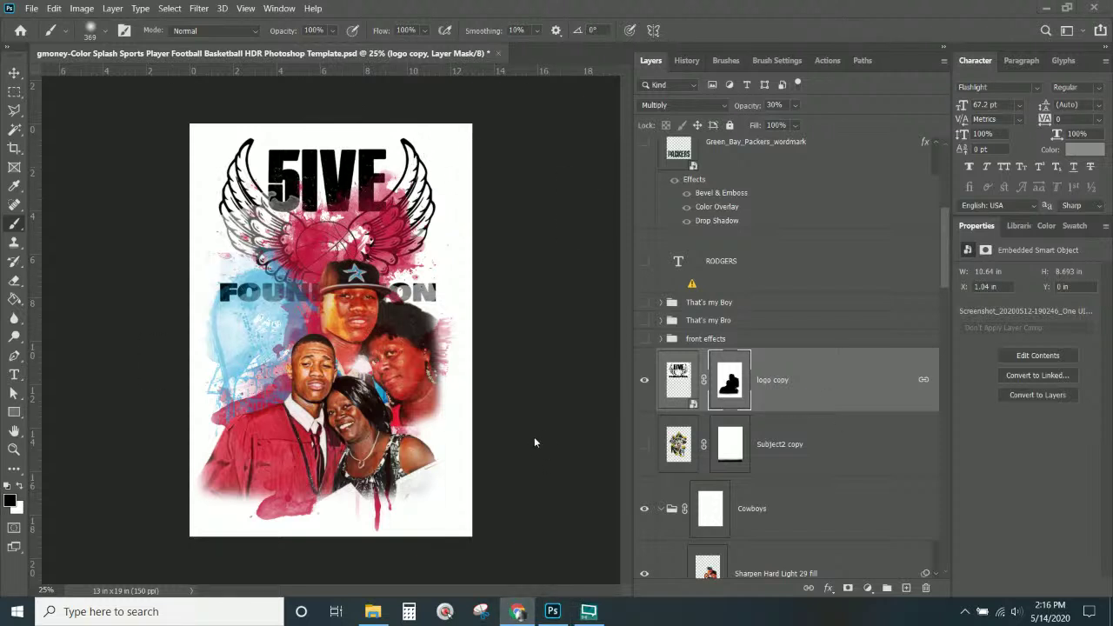
- Show the front effects group and add a layer mask to it
scroll(763, 272, up, 3)
scroll(763, 272, down, 6)
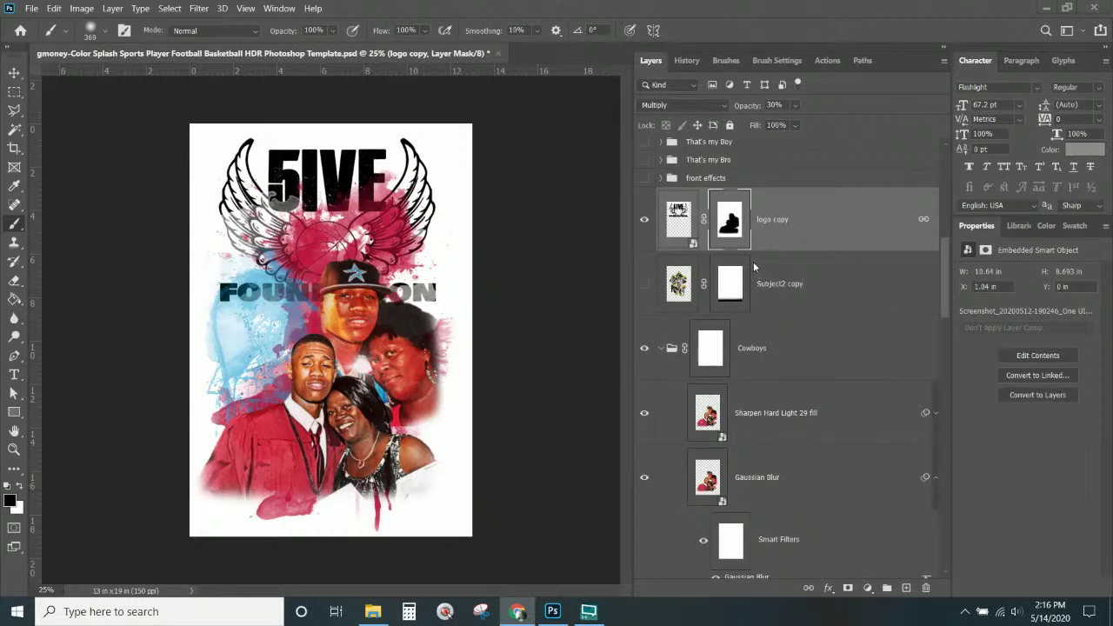
click(644, 179)
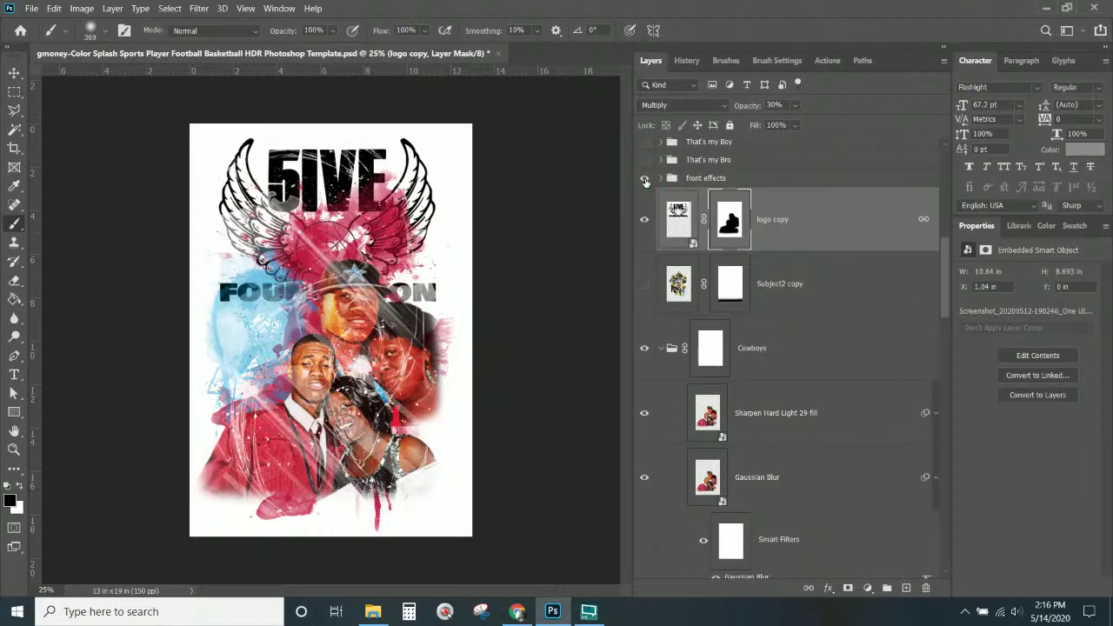
click(711, 179)
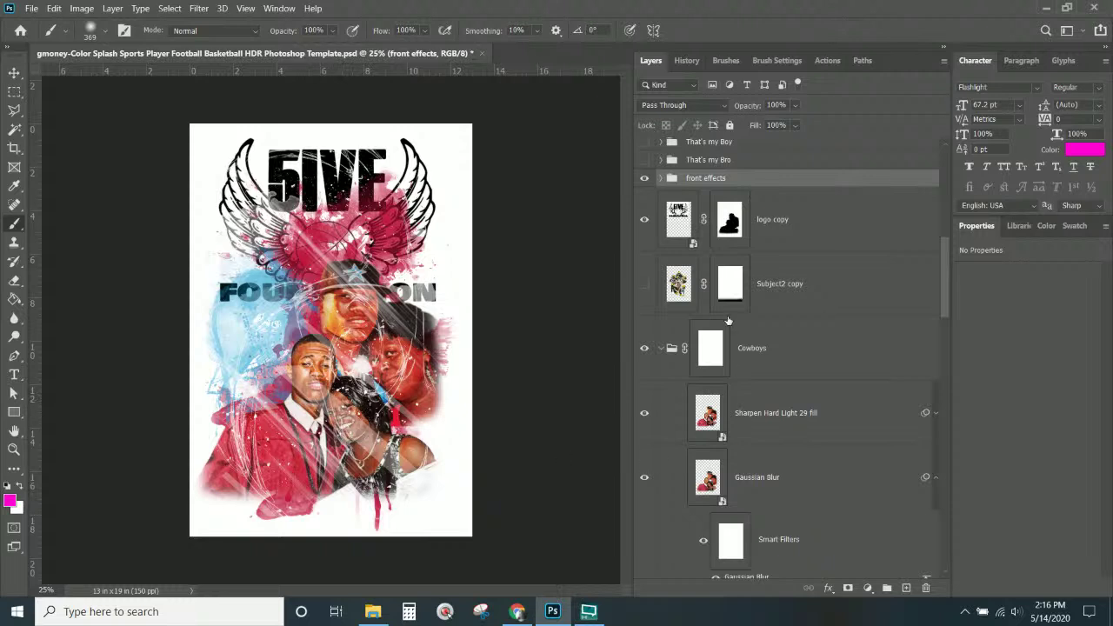
click(848, 588)
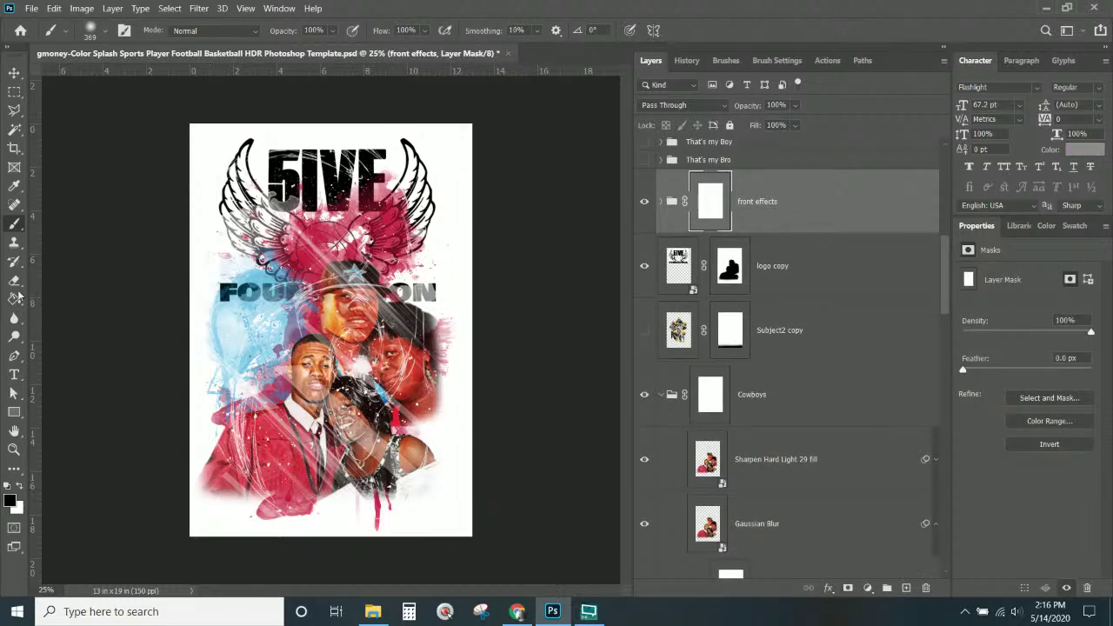
- Brush black on the front effects mask over the family members' faces to hide the scratches there
click(15, 223)
mouse_move(337, 366)
mouse_down()
mouse_move(305, 391)
mouse_move(311, 360)
mouse_move(352, 448)
mouse_move(373, 409)
mouse_move(365, 430)
mouse_up()
mouse_move(343, 300)
mouse_down()
mouse_move(401, 367)
mouse_move(413, 348)
mouse_move(383, 340)
mouse_move(417, 356)
mouse_move(398, 342)
mouse_move(409, 343)
mouse_move(391, 360)
mouse_move(409, 356)
mouse_up()
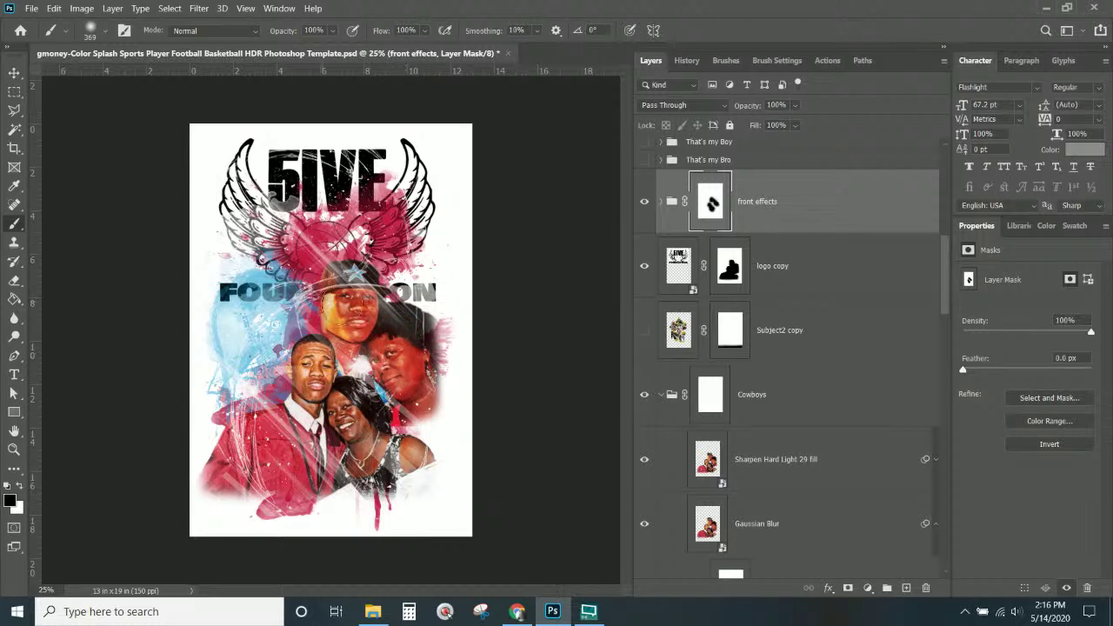
drag(344, 317, 366, 323)
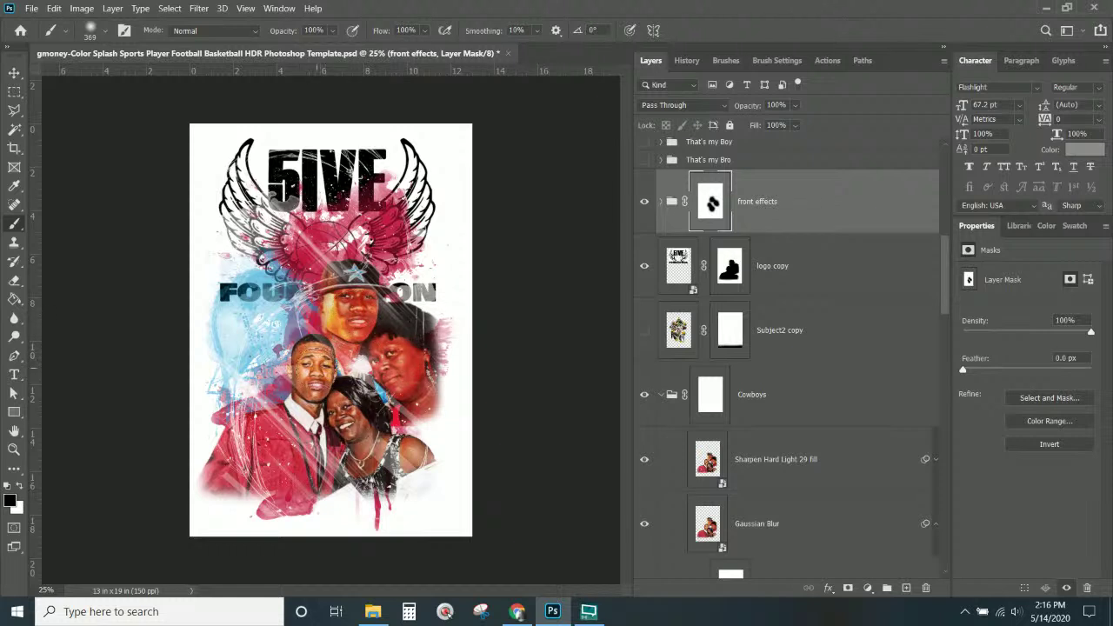
drag(228, 383, 226, 320)
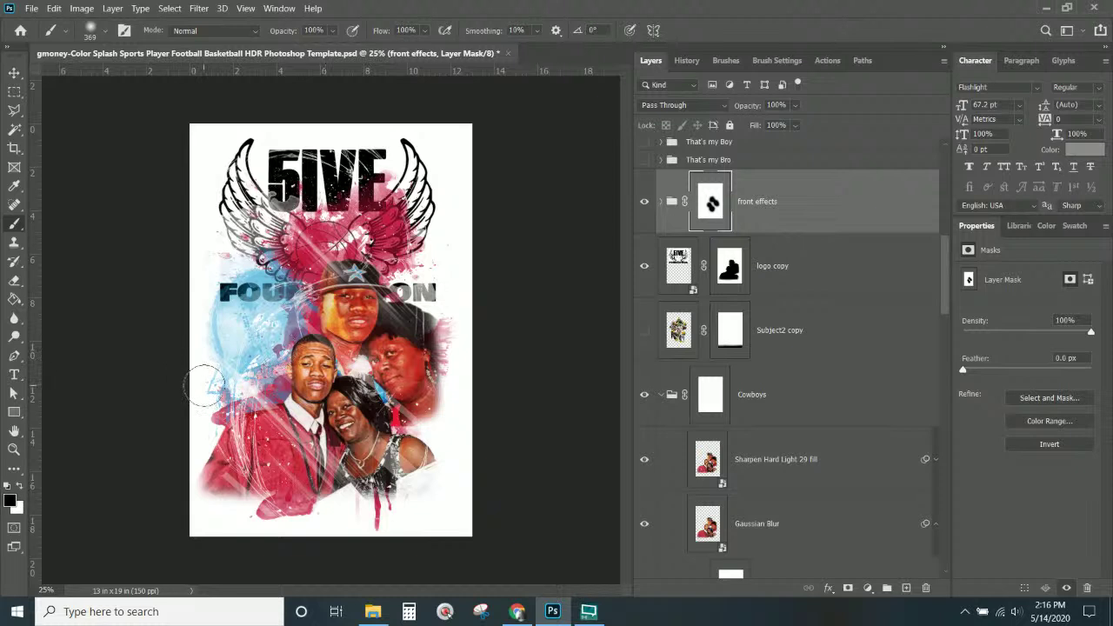
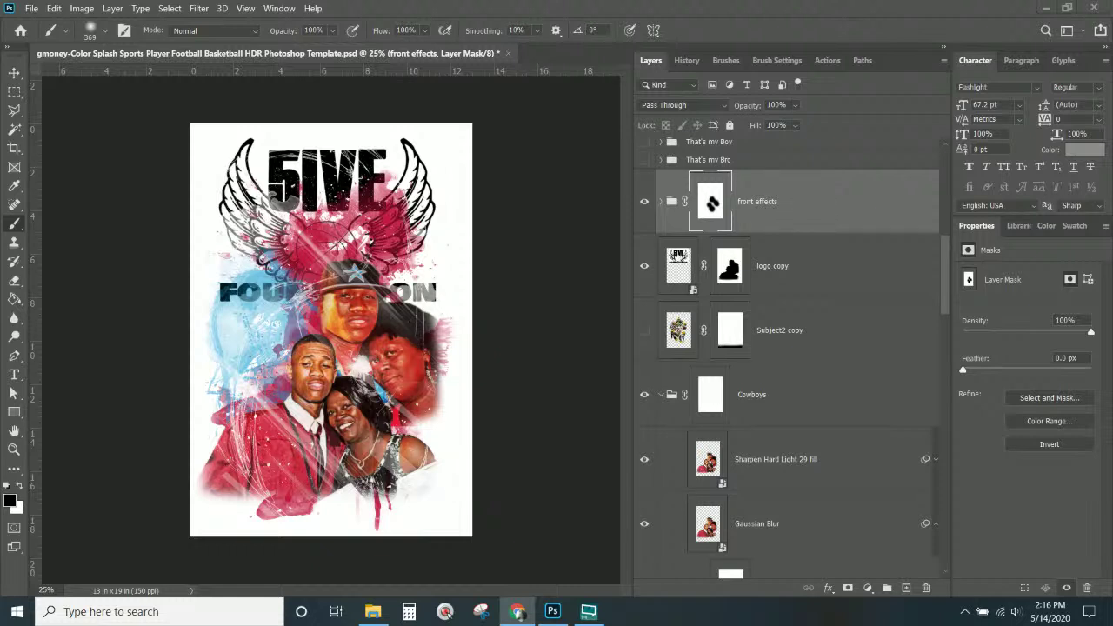
- Add the two copied dates as a text layer, join them on one line with spaces between, and place it below the family photo
key(ctrl+c)
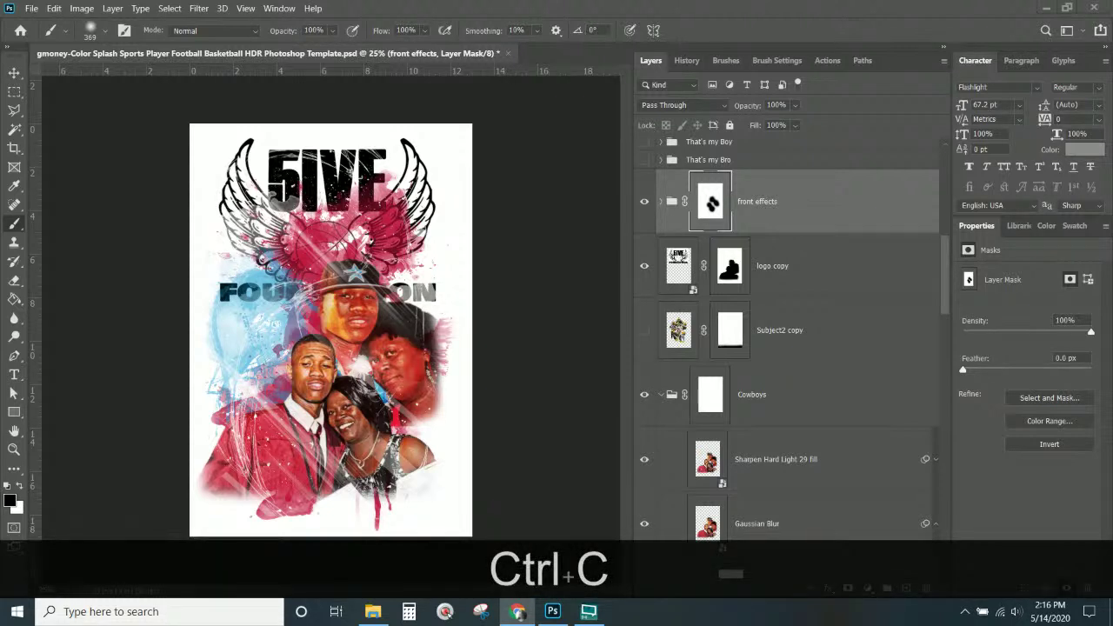
click(14, 374)
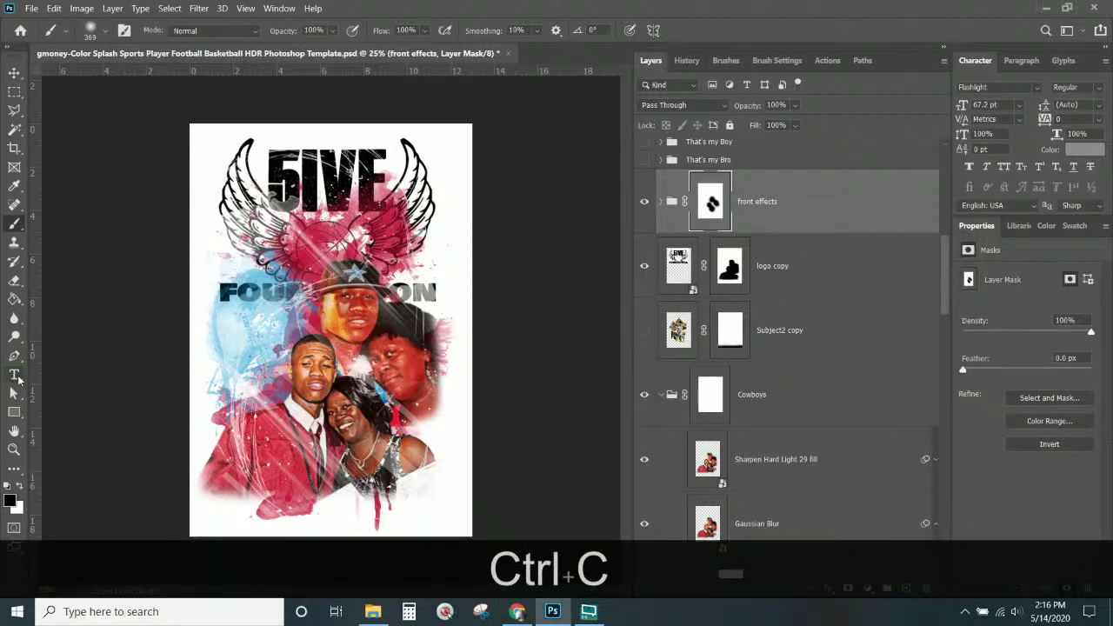
click(225, 508)
key(ctrl+v)
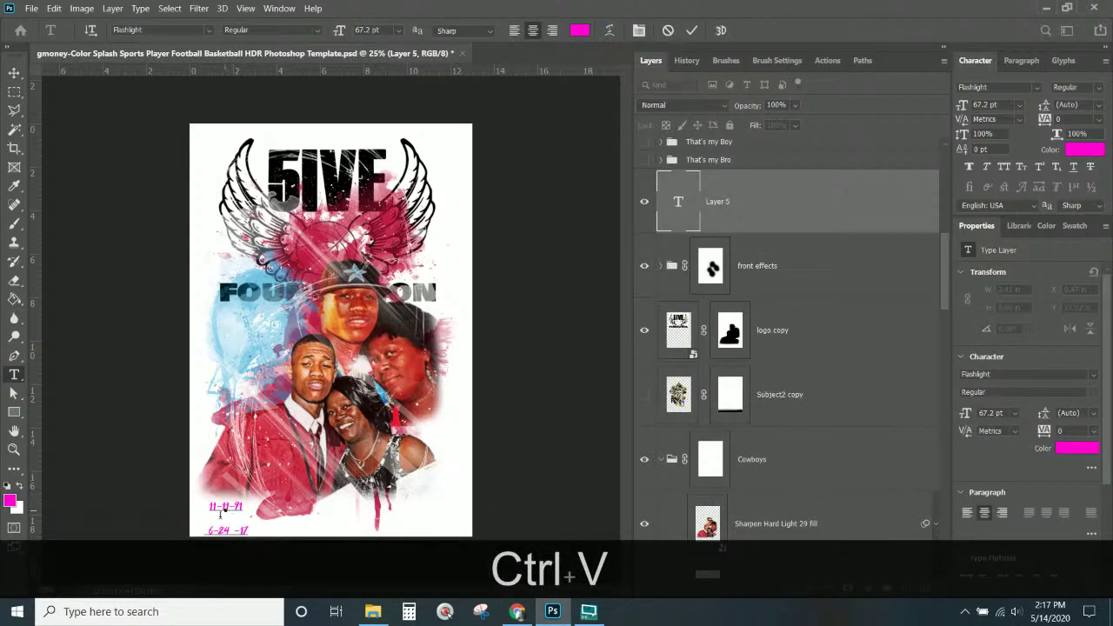
key(BackSpace)
key(BackSpace)
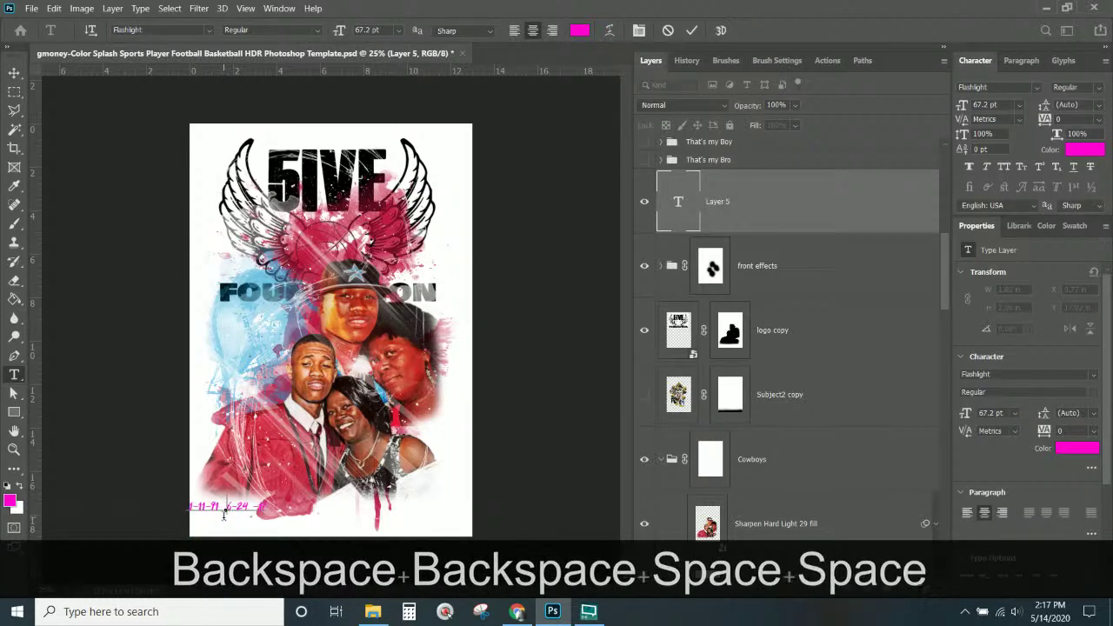
click(14, 72)
drag(242, 511, 368, 504)
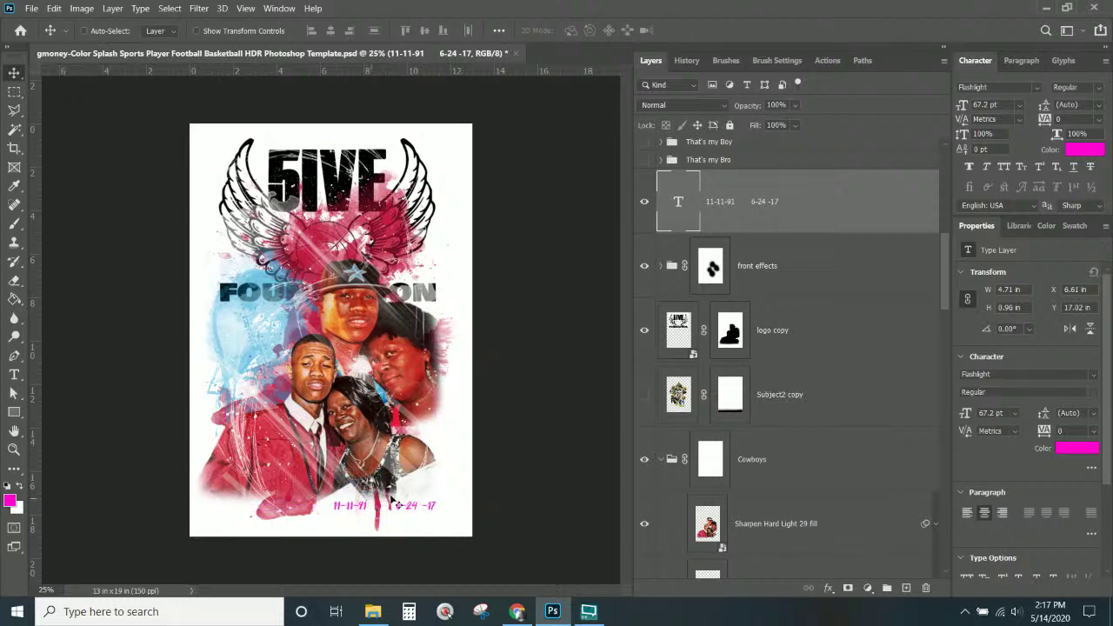
- In the dates text layer, replace the second date's last hyphen with a slash and remove the space before it
double_click(680, 203)
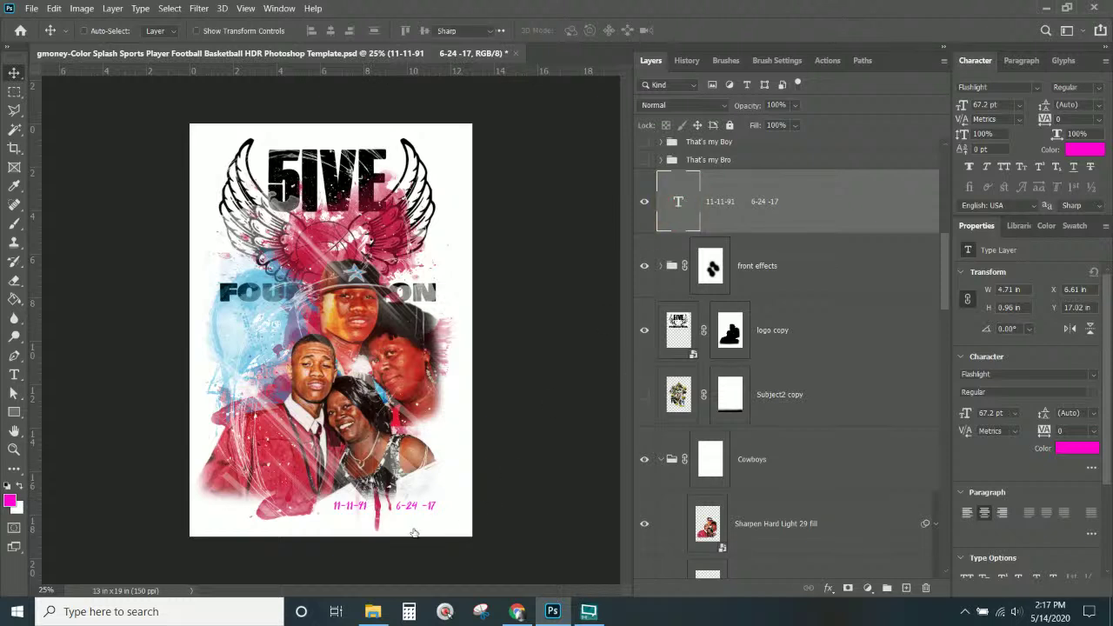
key(Left)
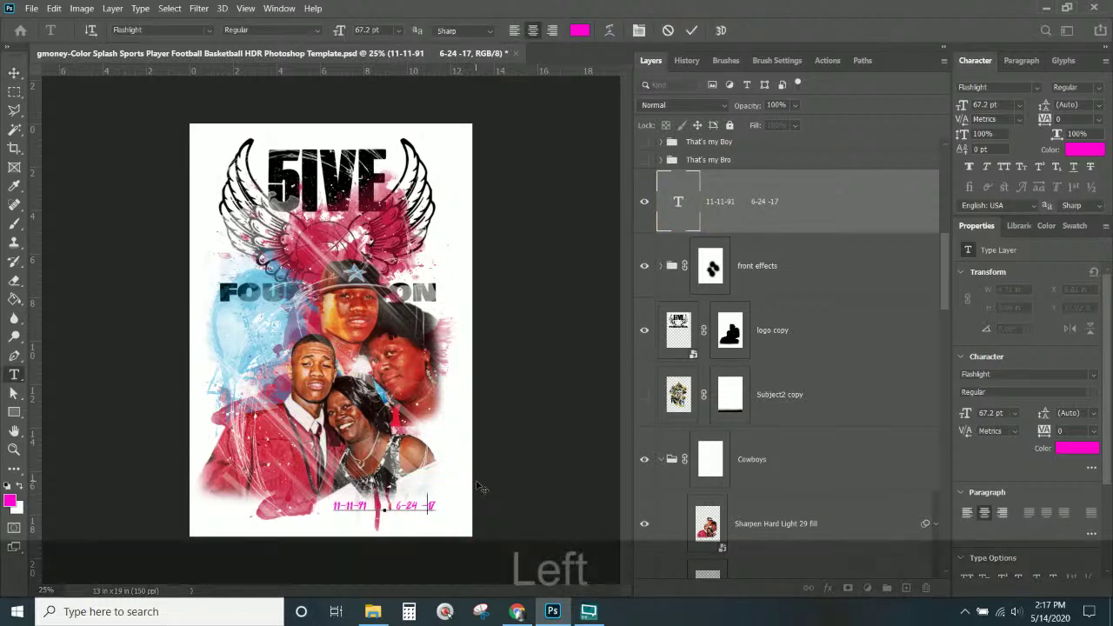
key(BackSpace)
text(/)
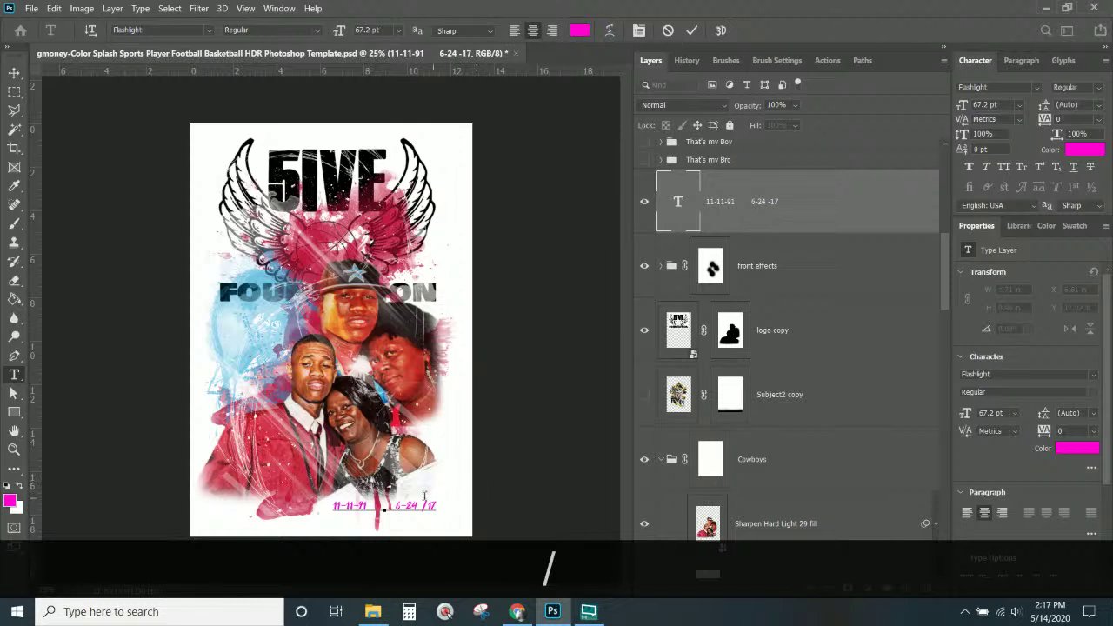
click(424, 504)
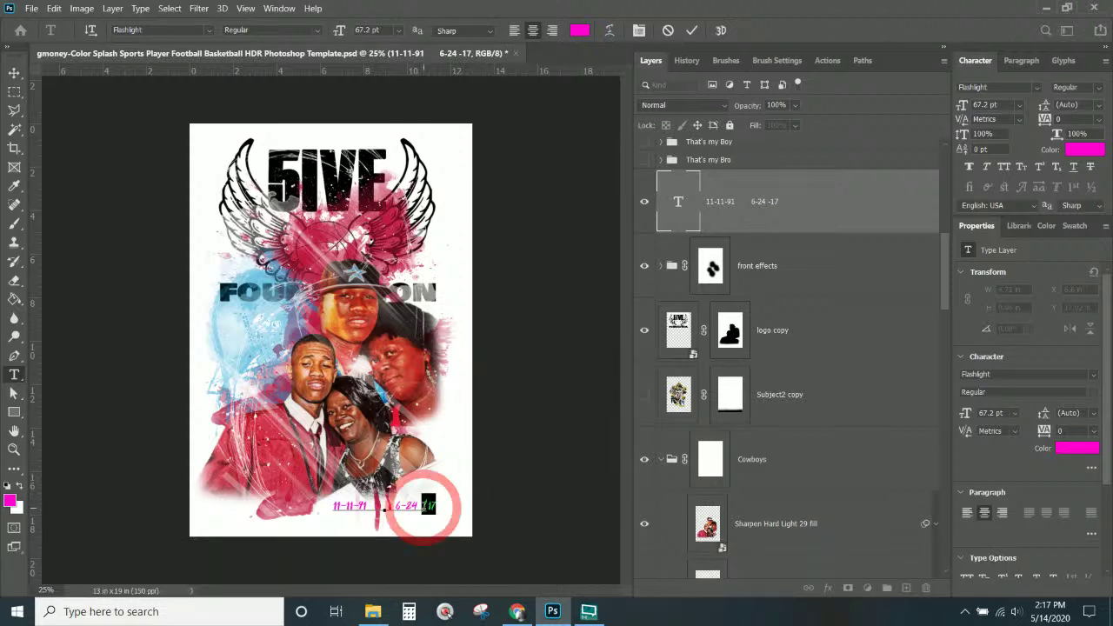
key(Left)
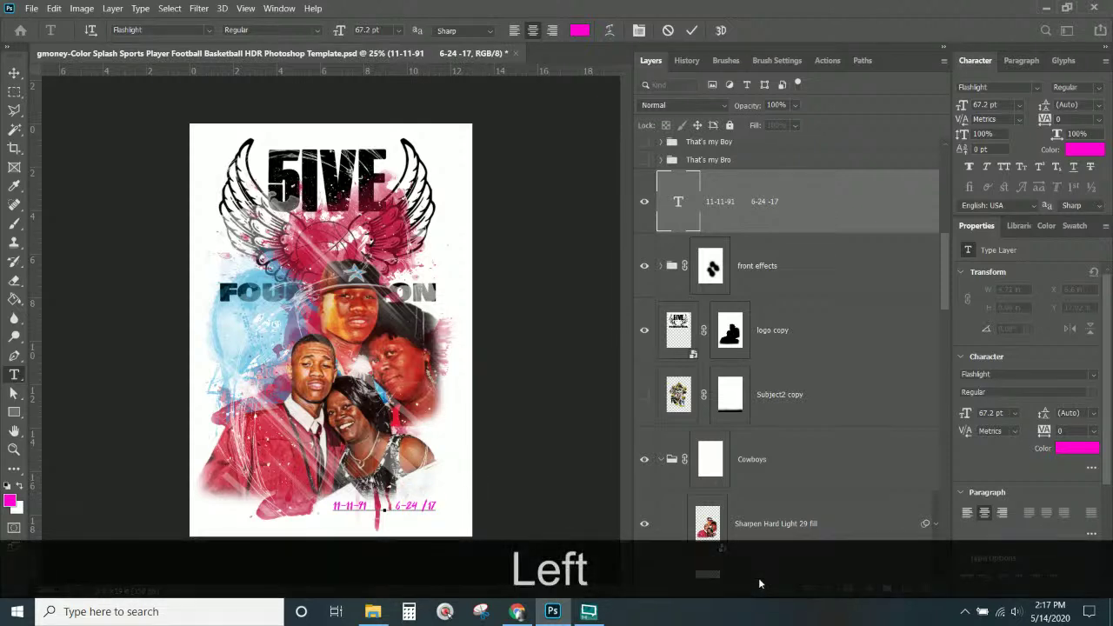
key(BackSpace)
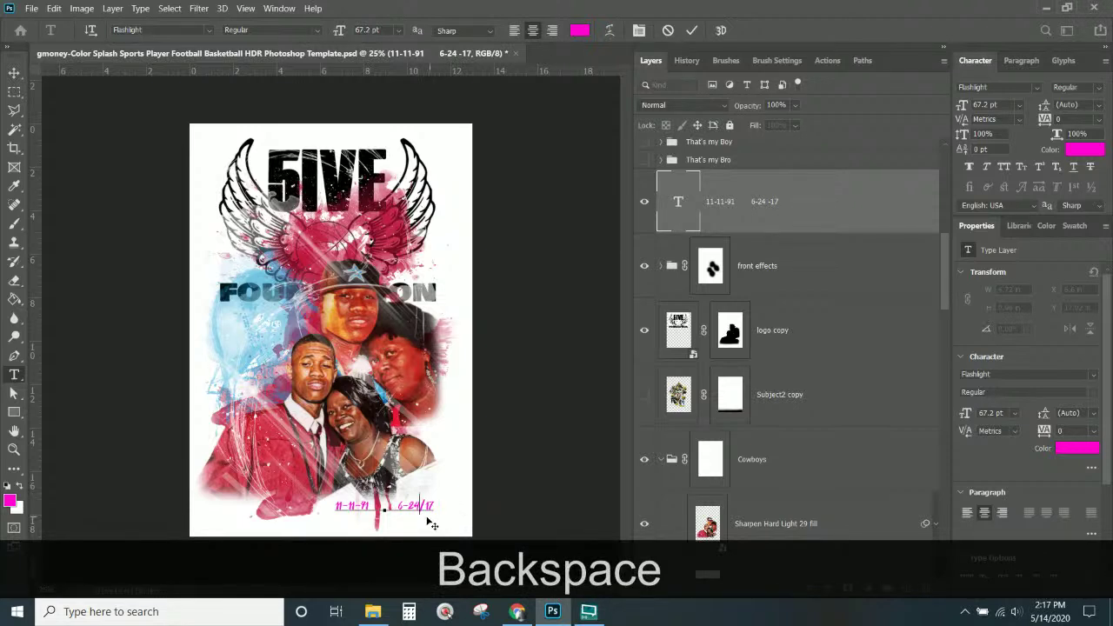
- Replace the remaining hyphen in the second date with a slash
click(404, 506)
click(406, 508)
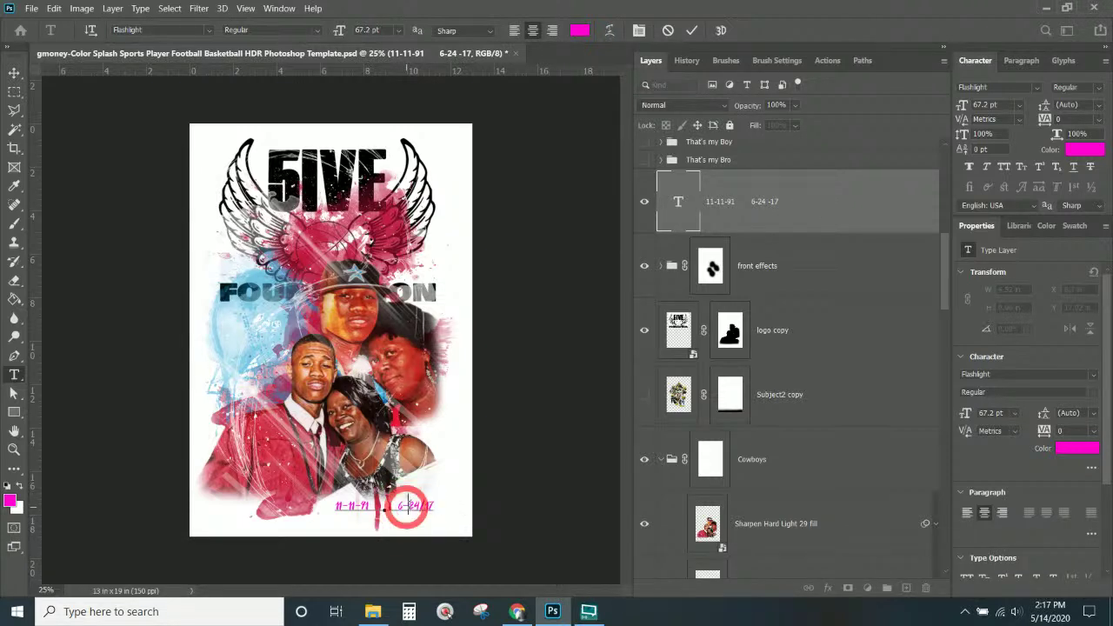
key(BackSpace)
text(/)
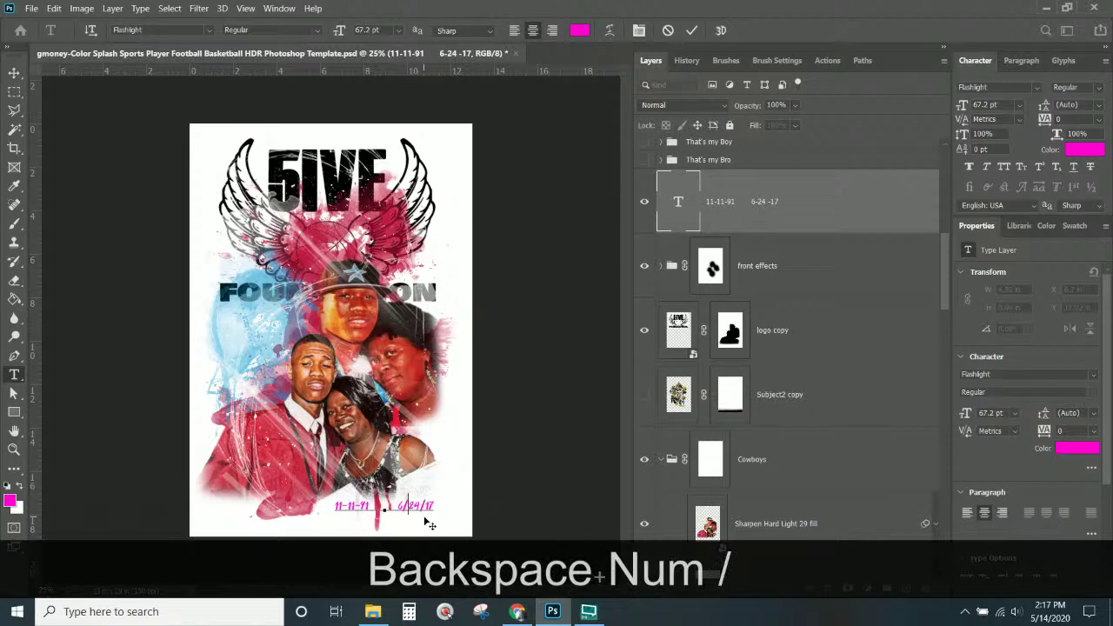
- Replace both hyphens in the first date with slashes and finish editing the text
click(364, 506)
key(BackSpace)
text(/)
click(349, 505)
key(BackSpace)
text(/)
click(15, 73)
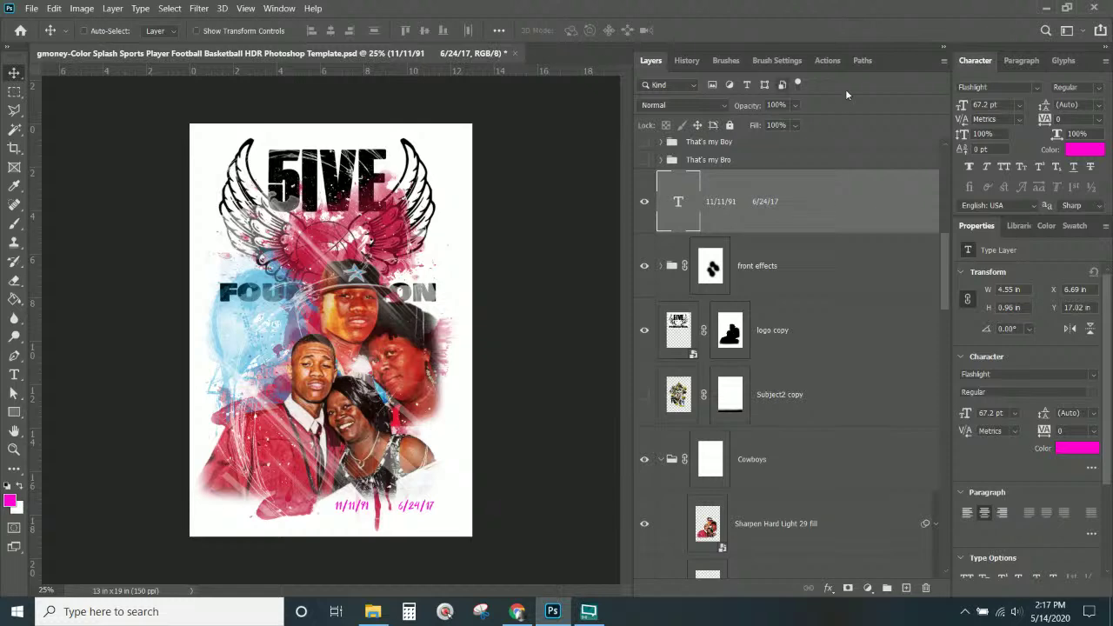
- Set the dates' text color to black, 000000
click(1085, 149)
click(498, 475)
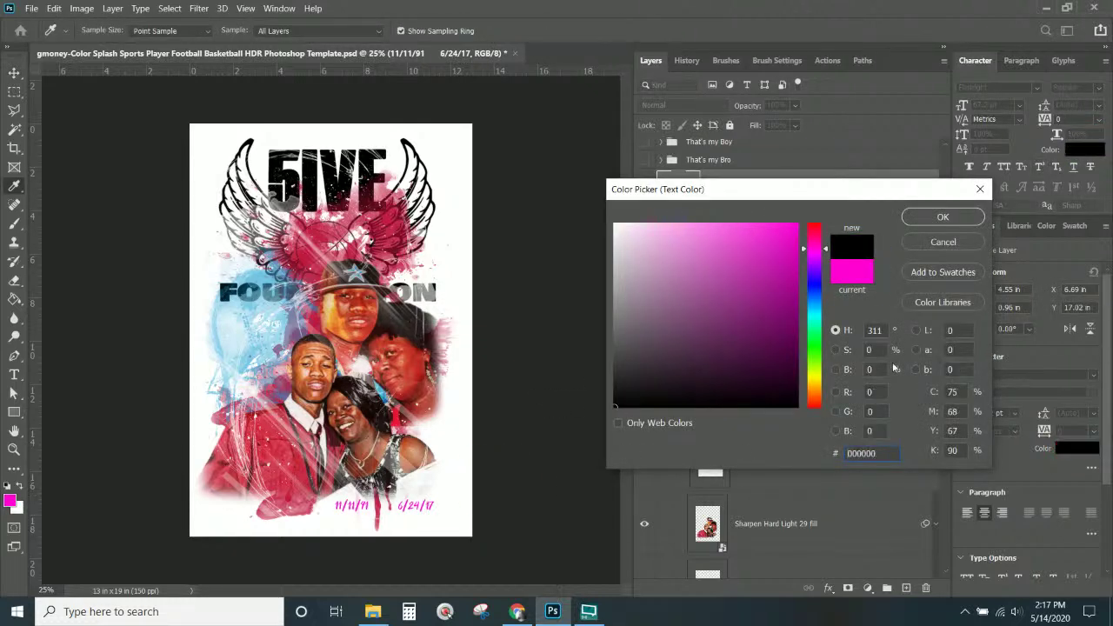
click(944, 217)
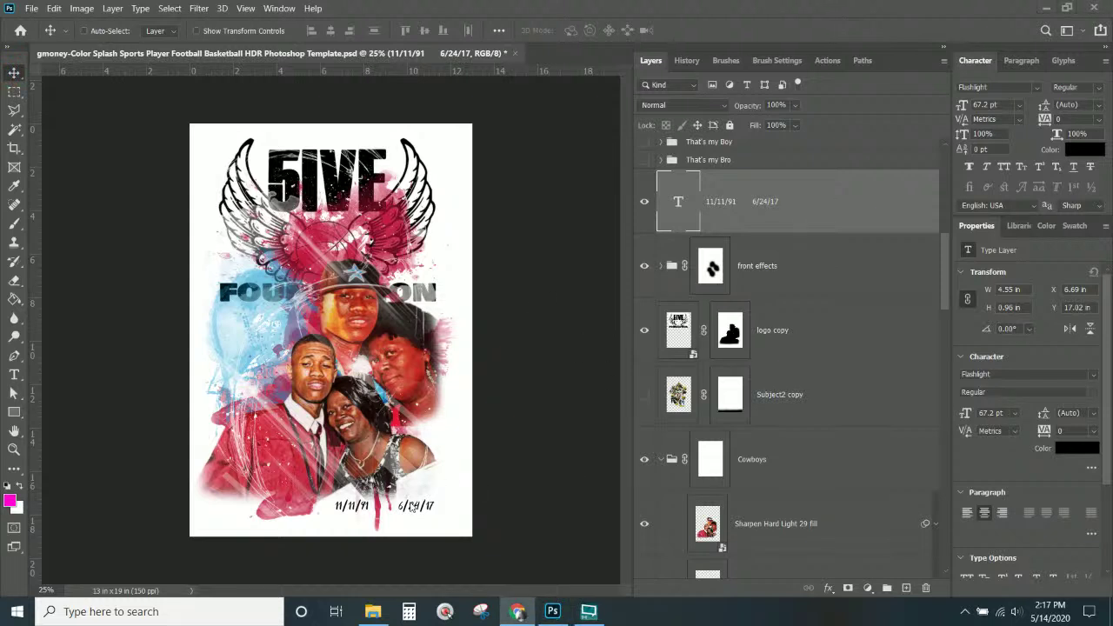
- Move the dates below the man's red jacket at the poster's lower left and scale them to about 108%
click(415, 511)
drag(415, 511, 309, 502)
key(ctrl+t)
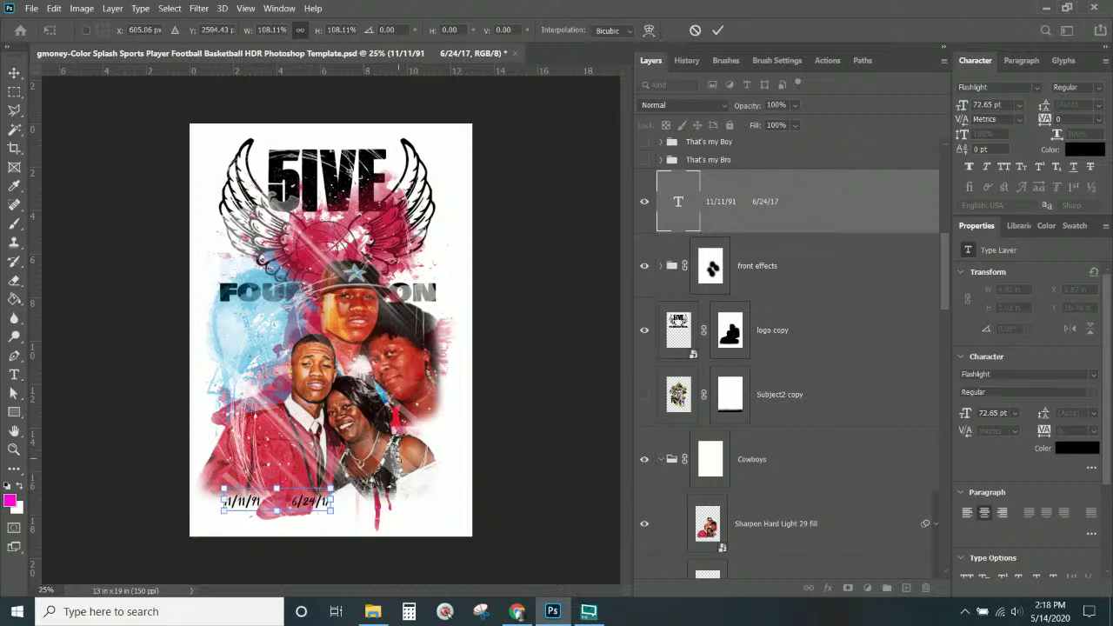
key(Return)
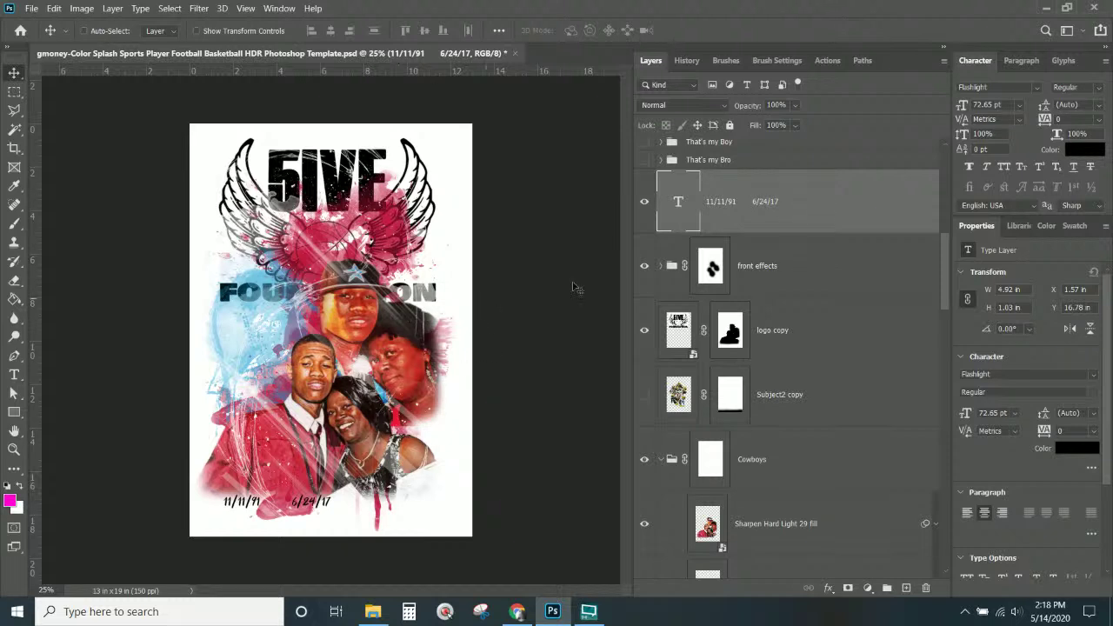
click(840, 207)
scroll(771, 335, down, 5)
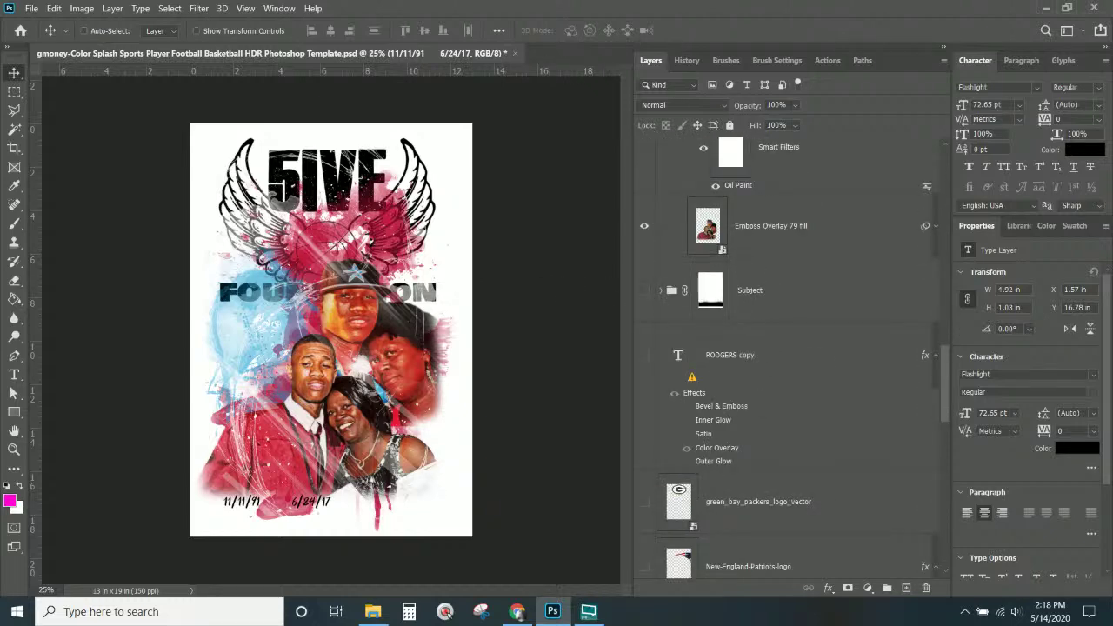
text(grape )
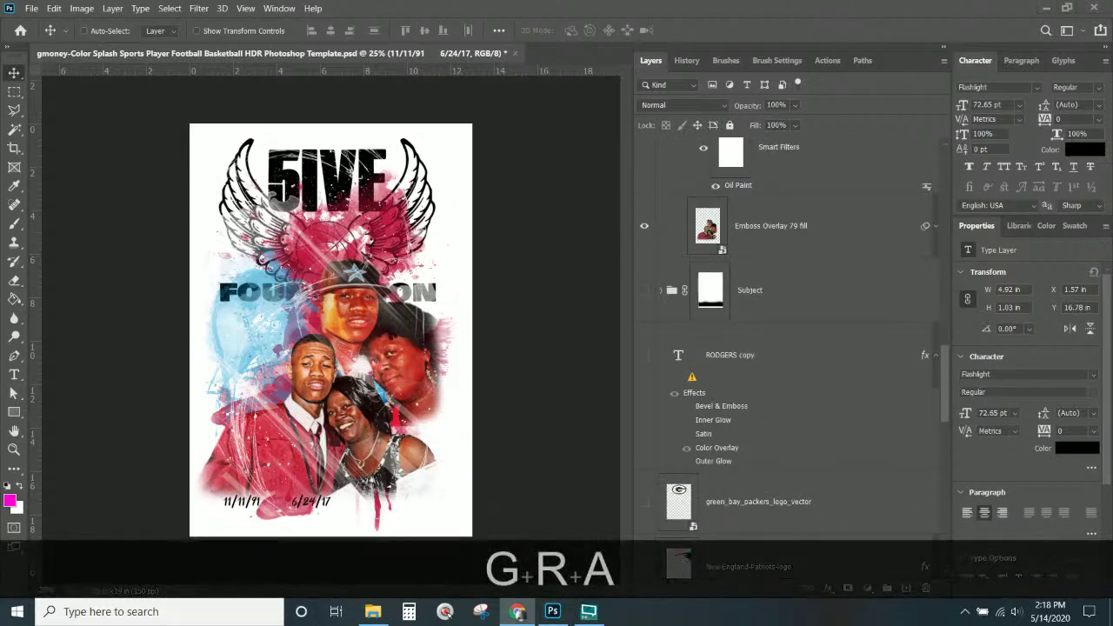
text(jordanns)
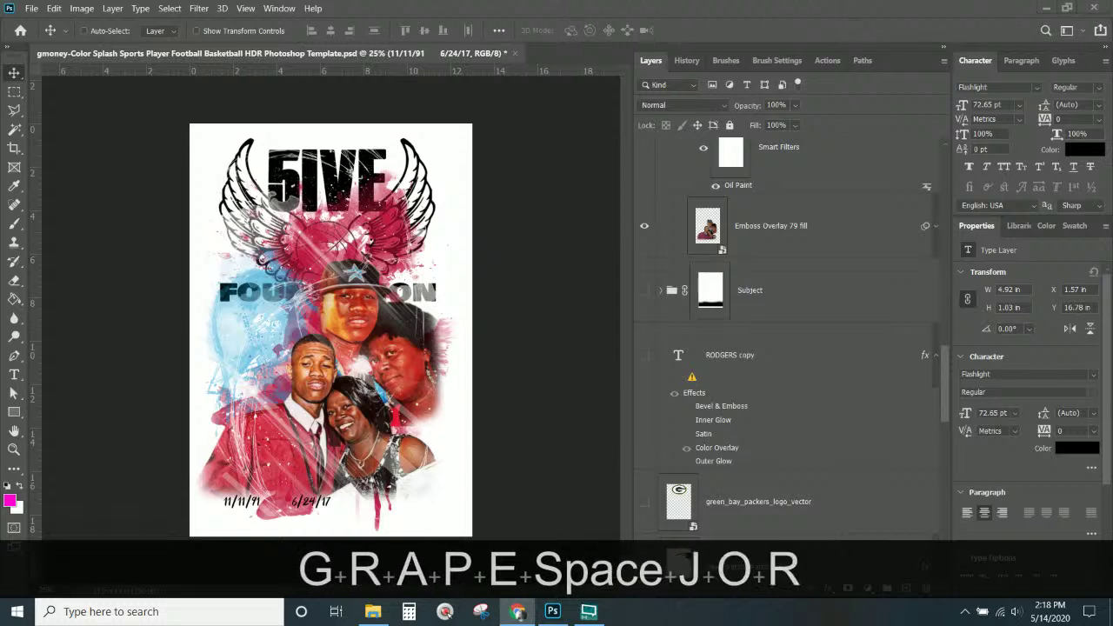
key(BackSpace)
key(BackSpace)
text(s?)
key(Return)
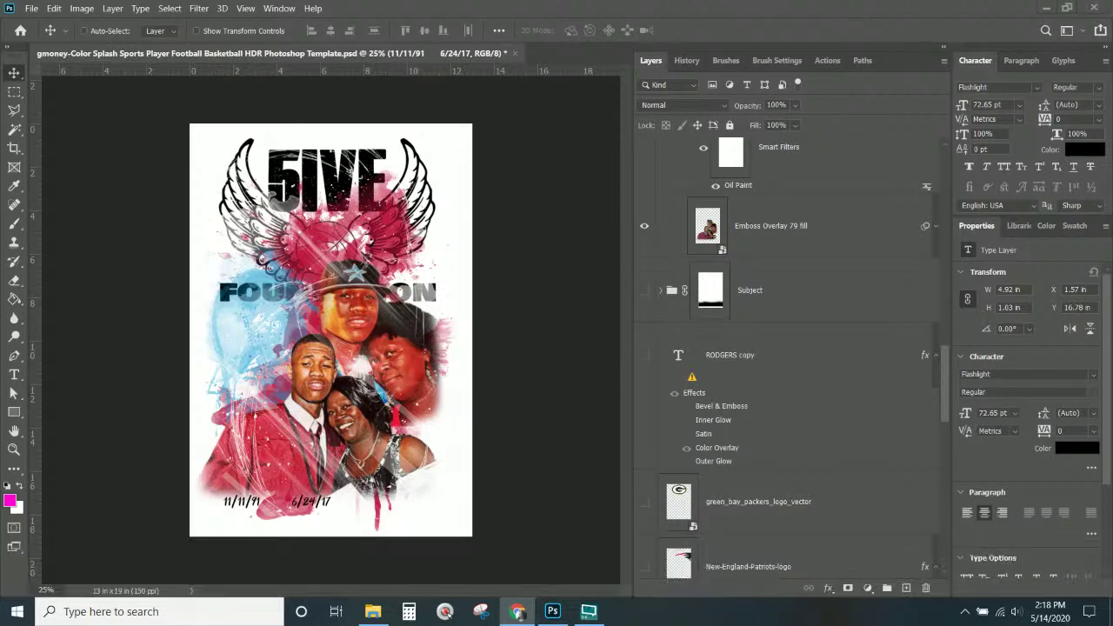
- Switch to Chrome and search Google for "grape jordan 5"
text(gra)
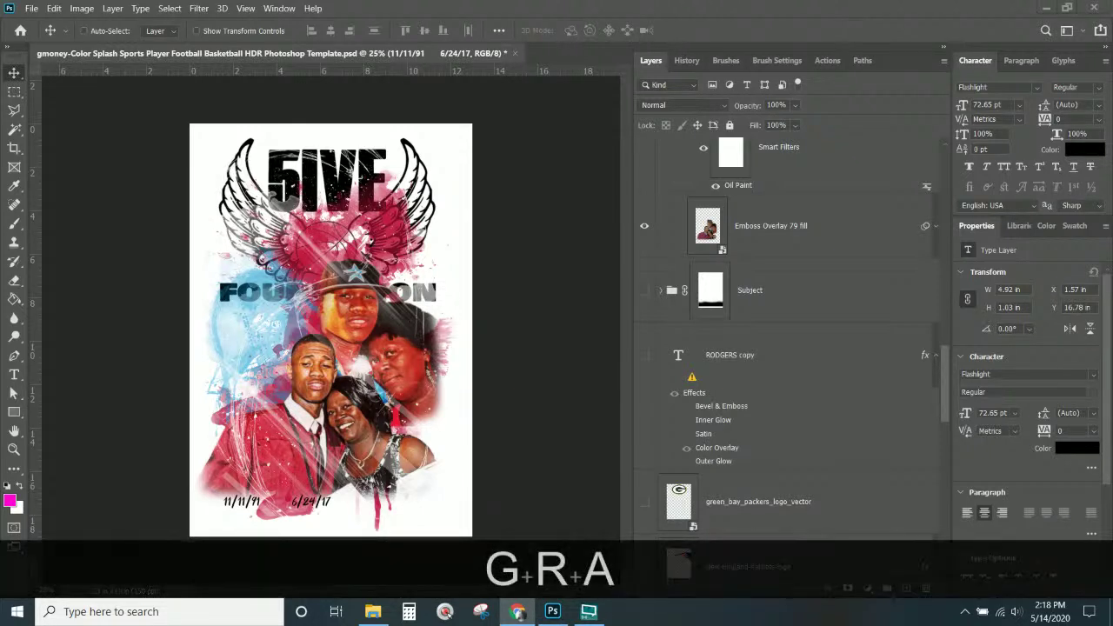
key(BackSpace)
key(BackSpace)
key(BackSpace)
key(BackSpace)
key(BackSpace)
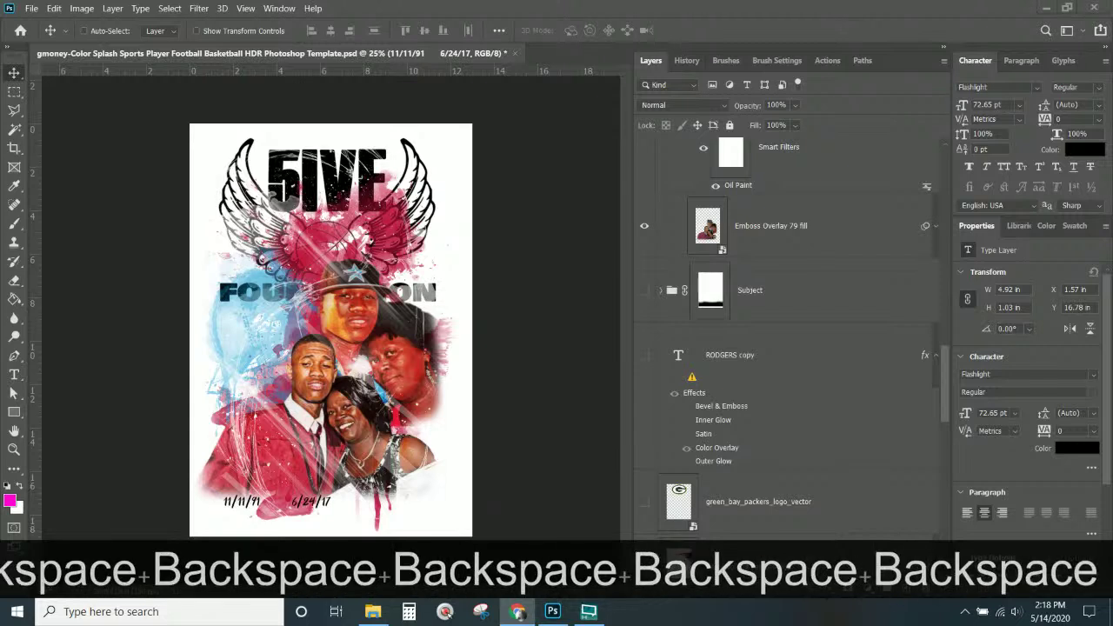
text(grape jordan)
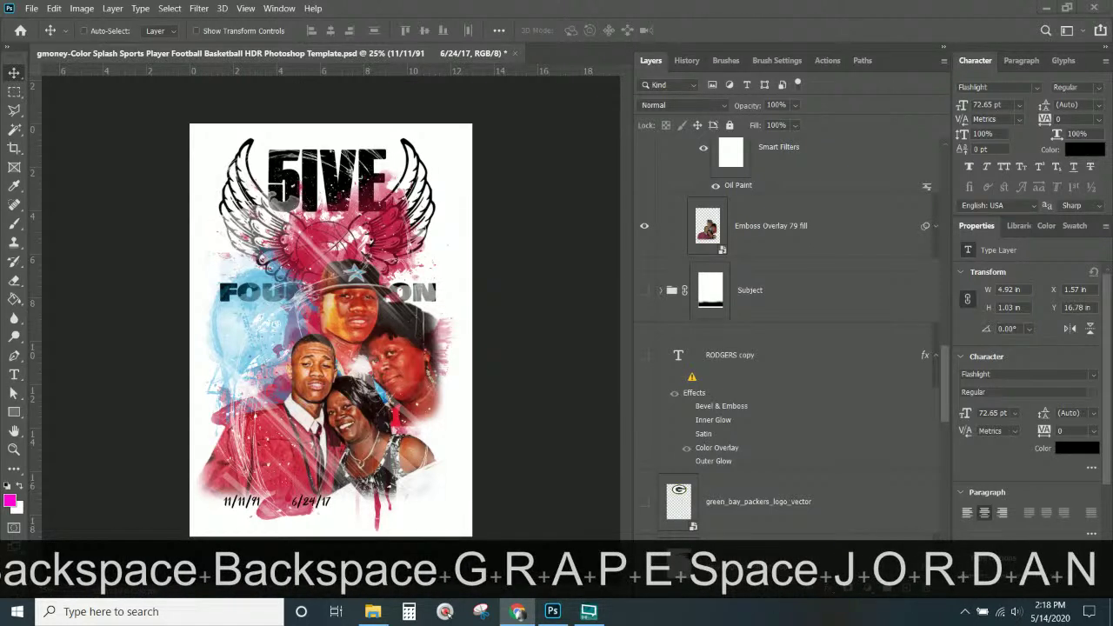
key(Return)
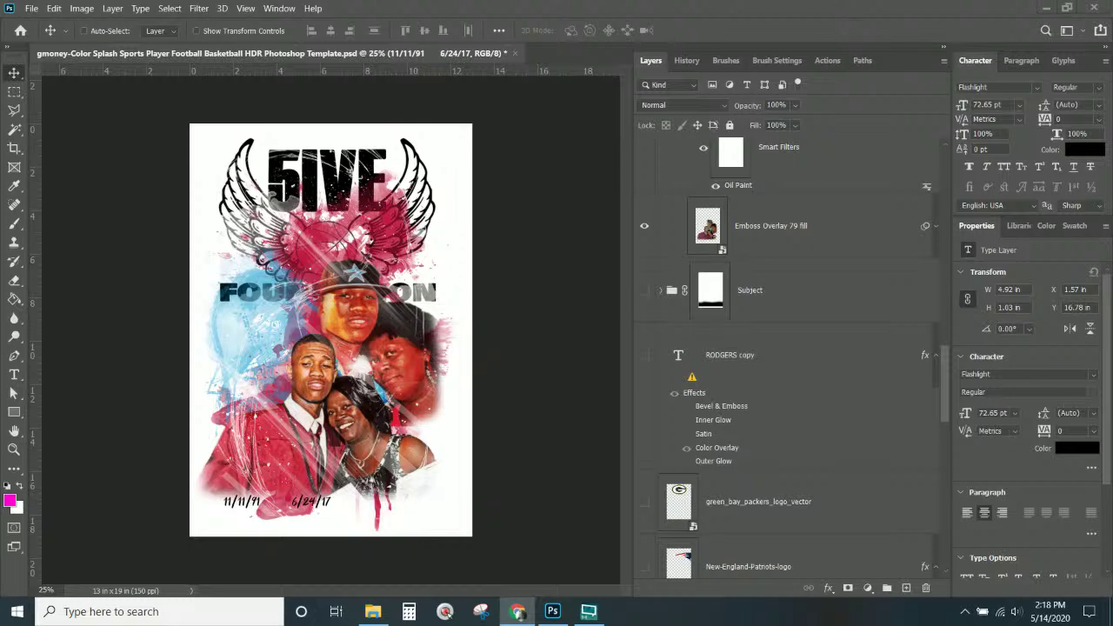
key(alt+Tab)
double_click(477, 20)
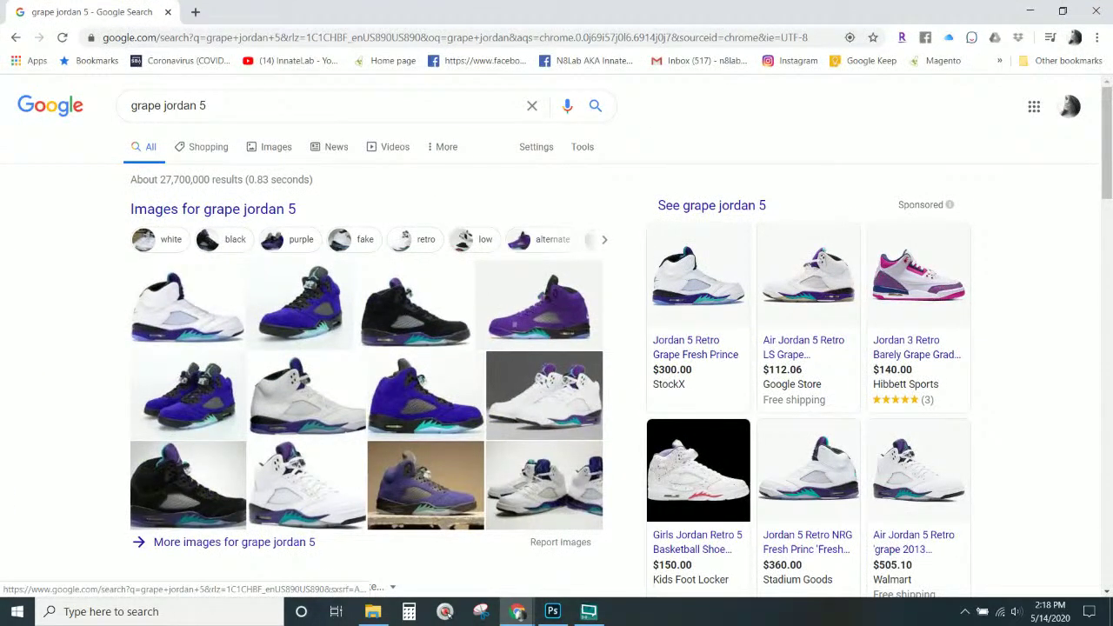
- Browse the shoe results and open the Air Jordan 5 Retro LS Grape White/Emerald Green product page
scroll(577, 403, down, 1)
scroll(620, 368, down, 2)
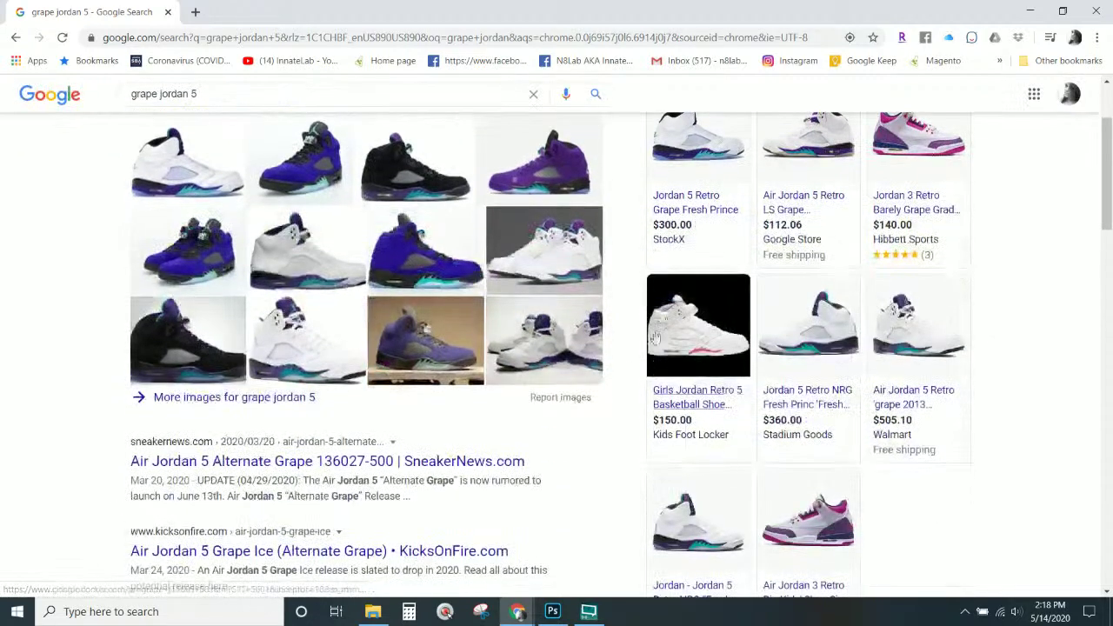
scroll(666, 318, up, 1)
mouse_move(807, 220)
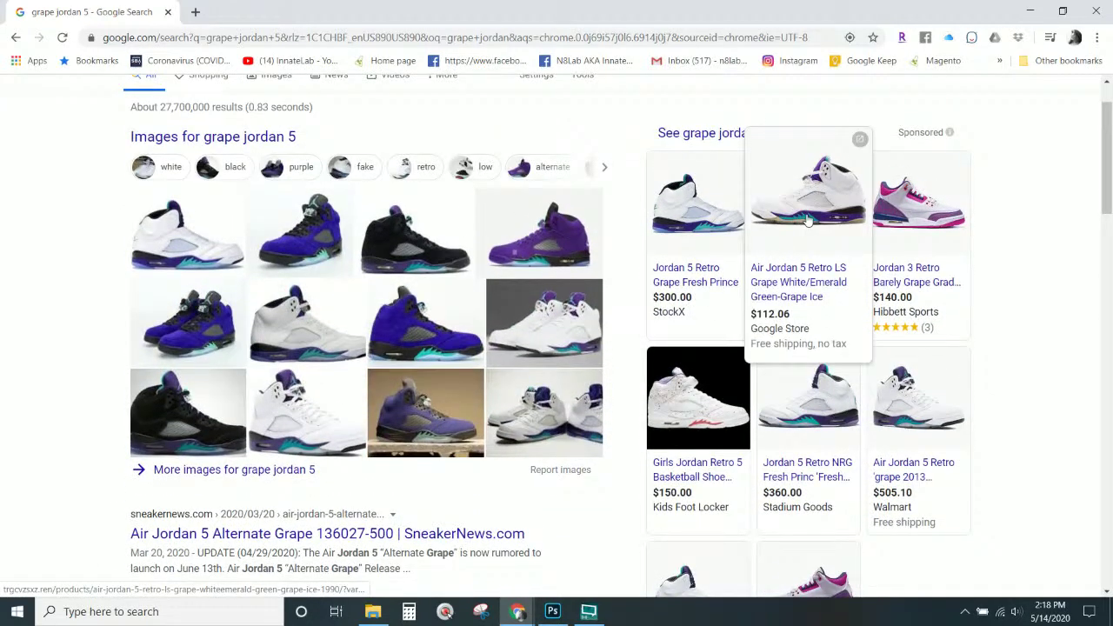
click(807, 220)
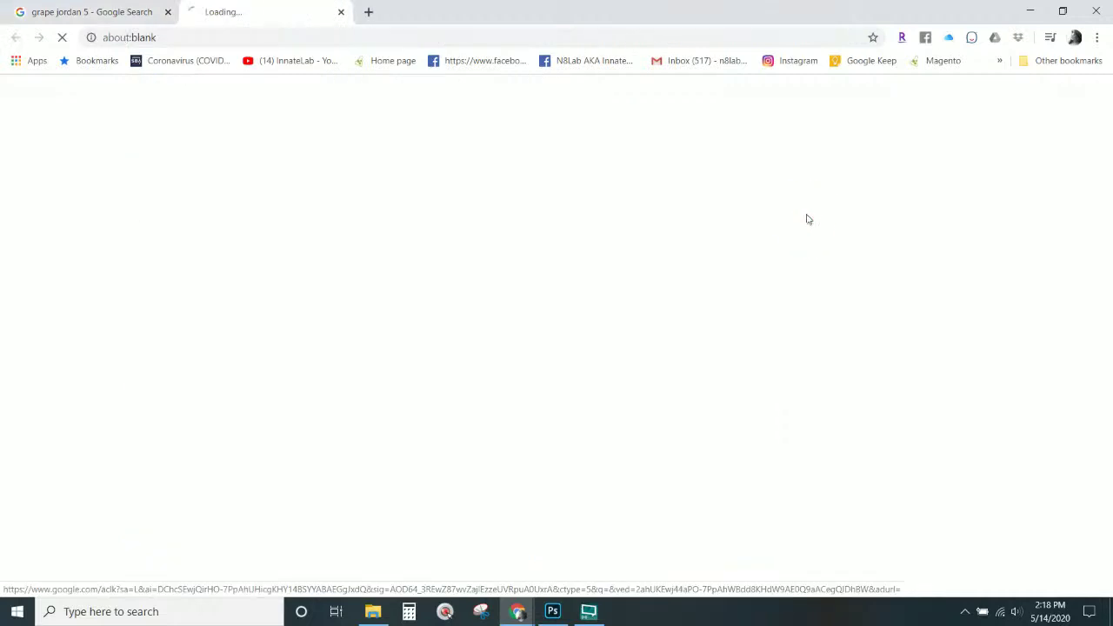
- Enlarge the product photo of the white and purple shoe and save it as 76718.jpg
click(365, 409)
right_click(478, 386)
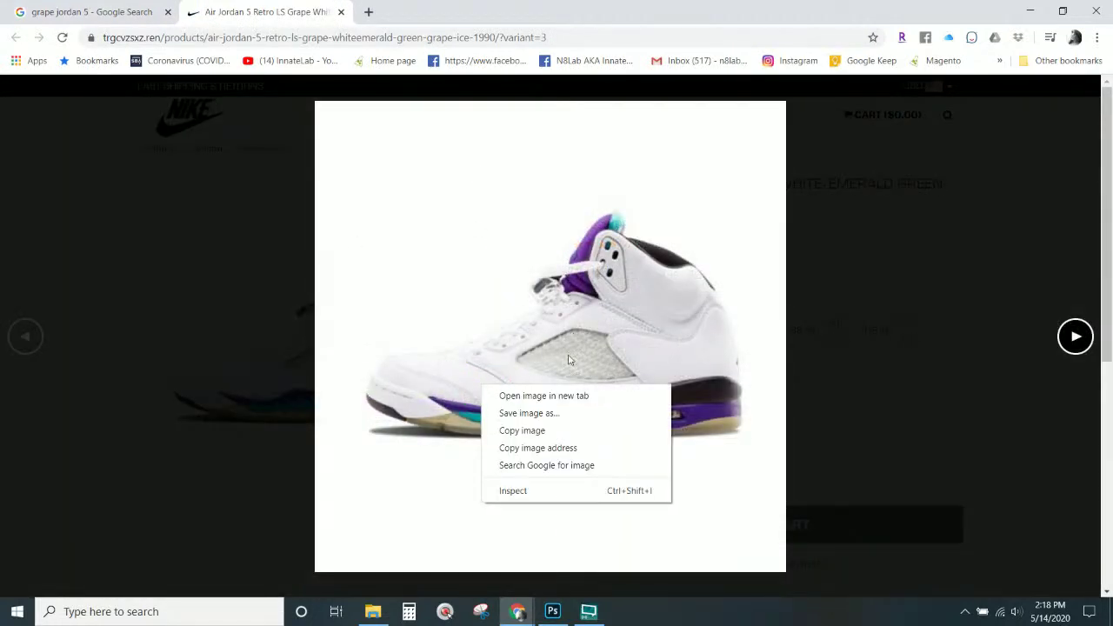
click(563, 415)
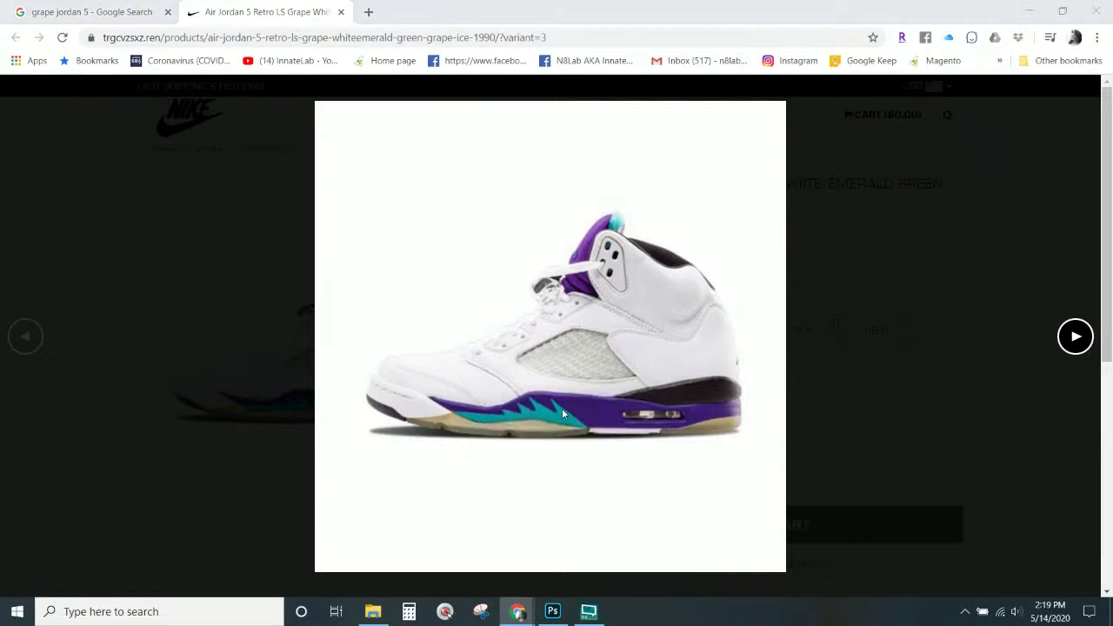
key(Return)
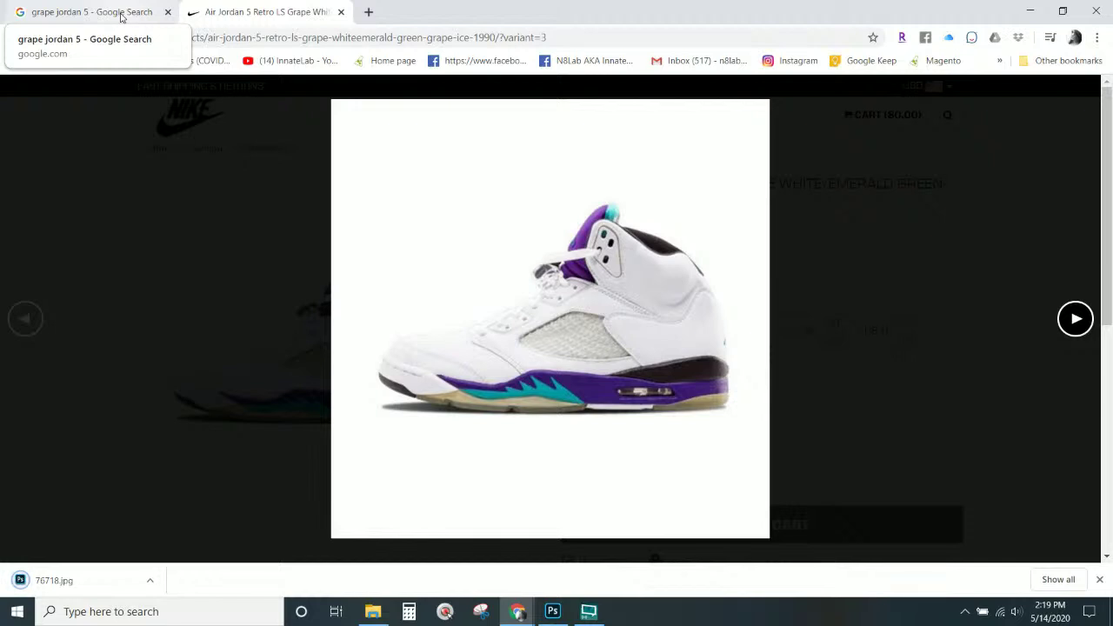
- Place the downloaded shoe image into the Photoshop collage and move it to the upper part of the canvas
click(552, 611)
drag(552, 611, 412, 356)
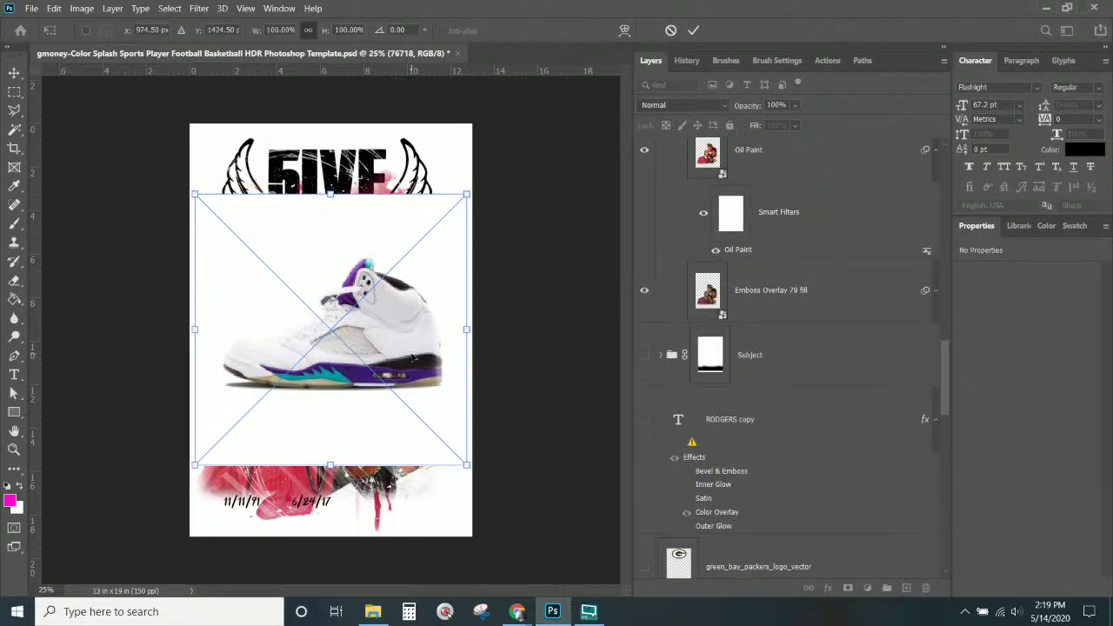
key(Return)
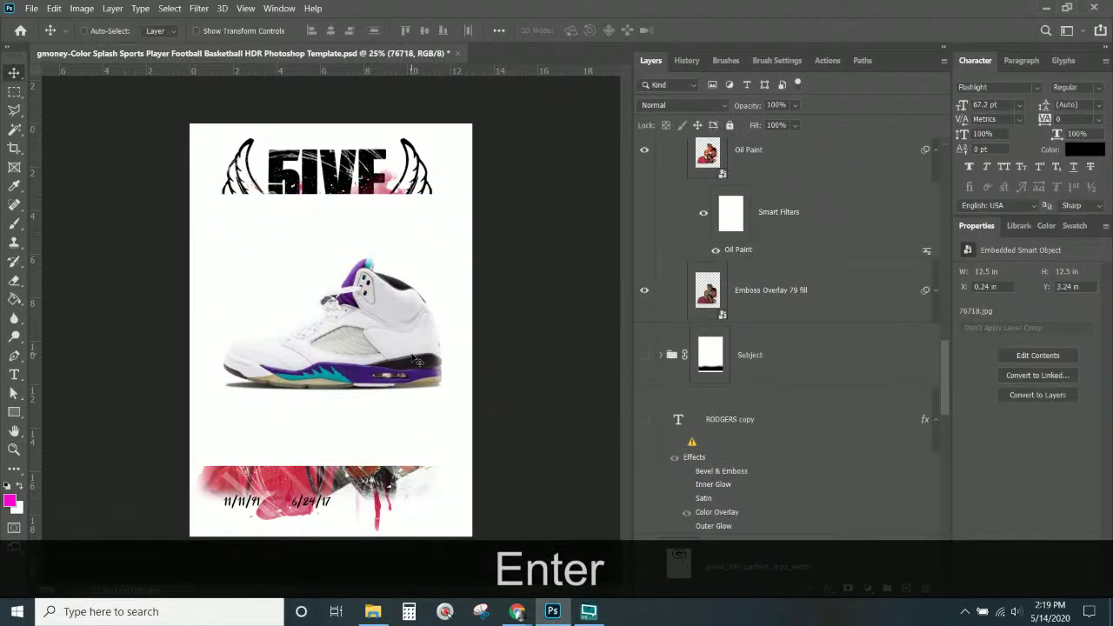
drag(413, 376, 413, 243)
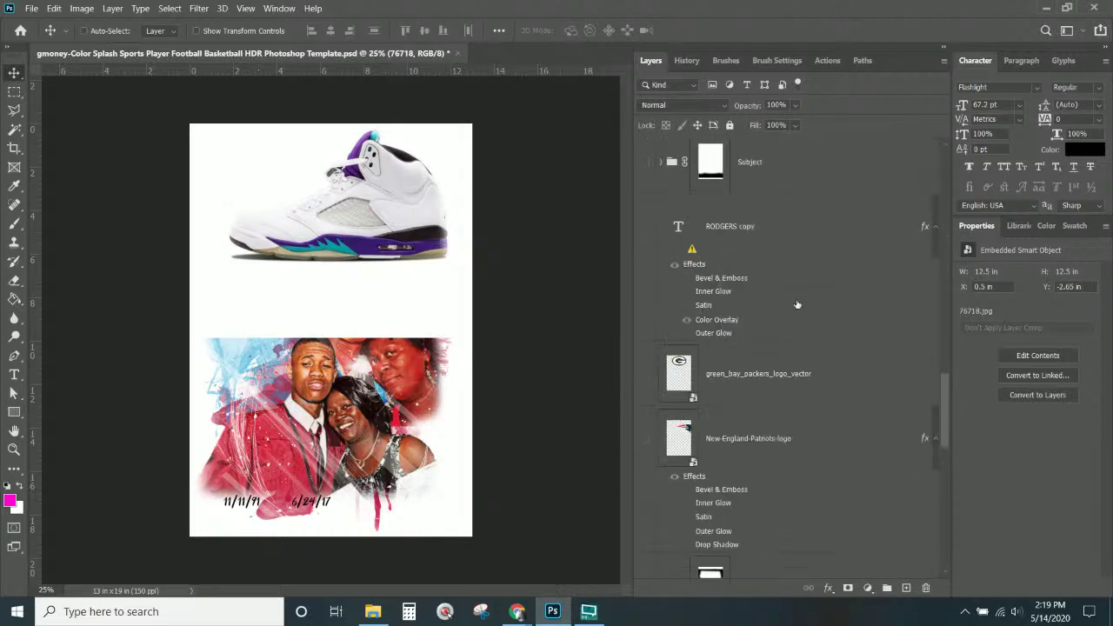
- Locate the Paint Splash background group in the layer stack and collapse the effects lists of its top color and middle color groups
mouse_move(770, 176)
mouse_down()
mouse_move(739, 35)
mouse_move(731, 78)
mouse_move(754, 176)
mouse_move(757, 44)
mouse_move(755, 275)
mouse_move(755, 163)
mouse_up()
scroll(757, 205, down, 1)
scroll(757, 206, down, 10)
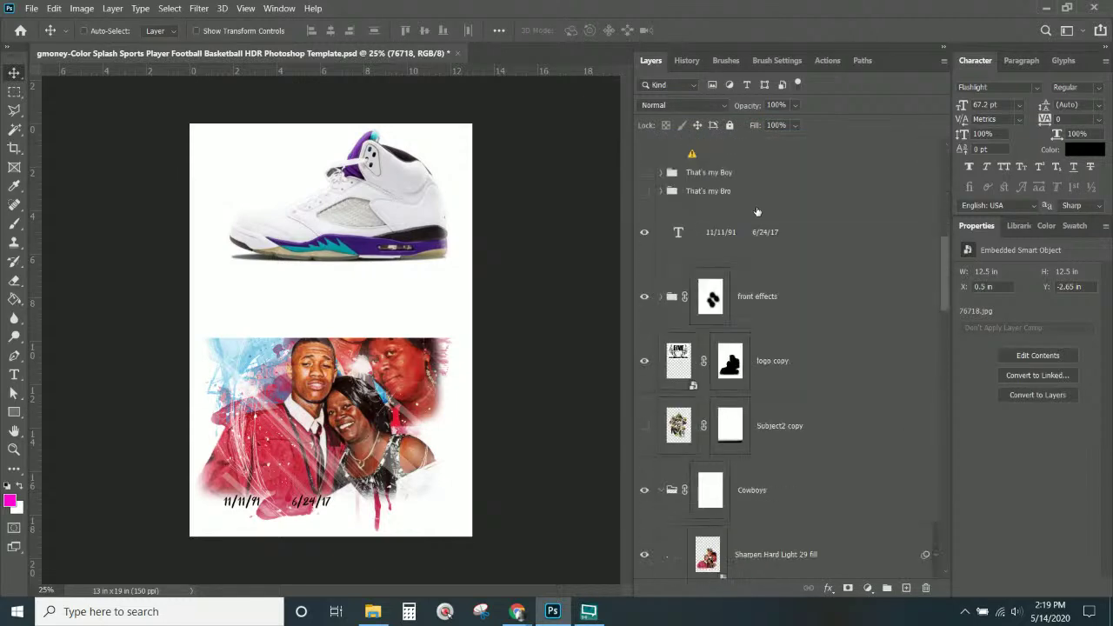
scroll(757, 209, down, 3)
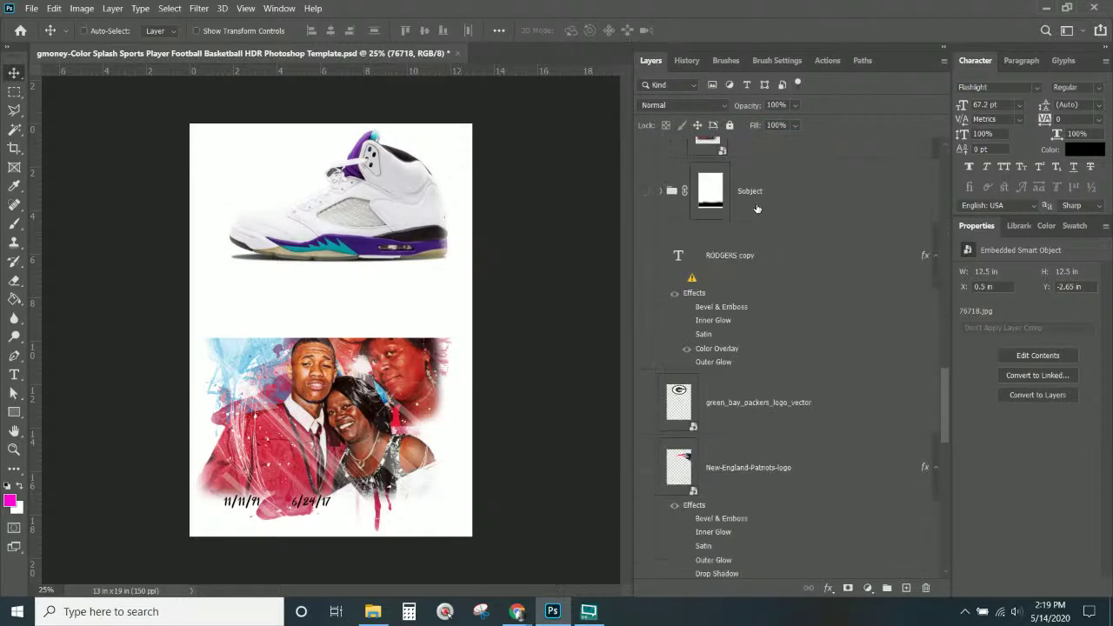
scroll(690, 383, down, 5)
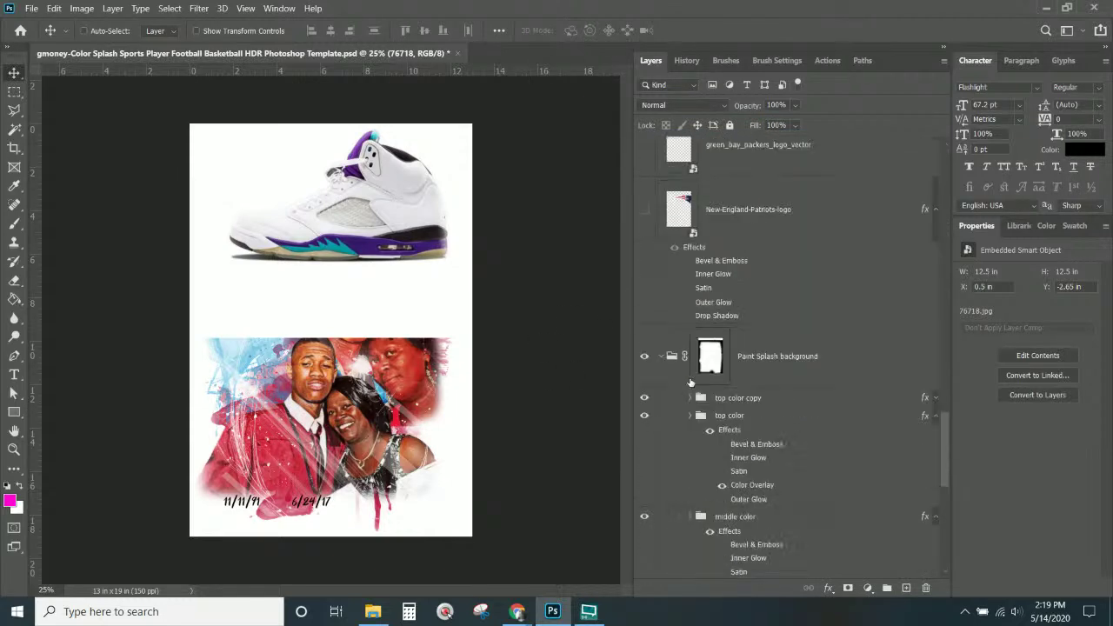
scroll(693, 356, down, 1)
click(691, 287)
click(691, 290)
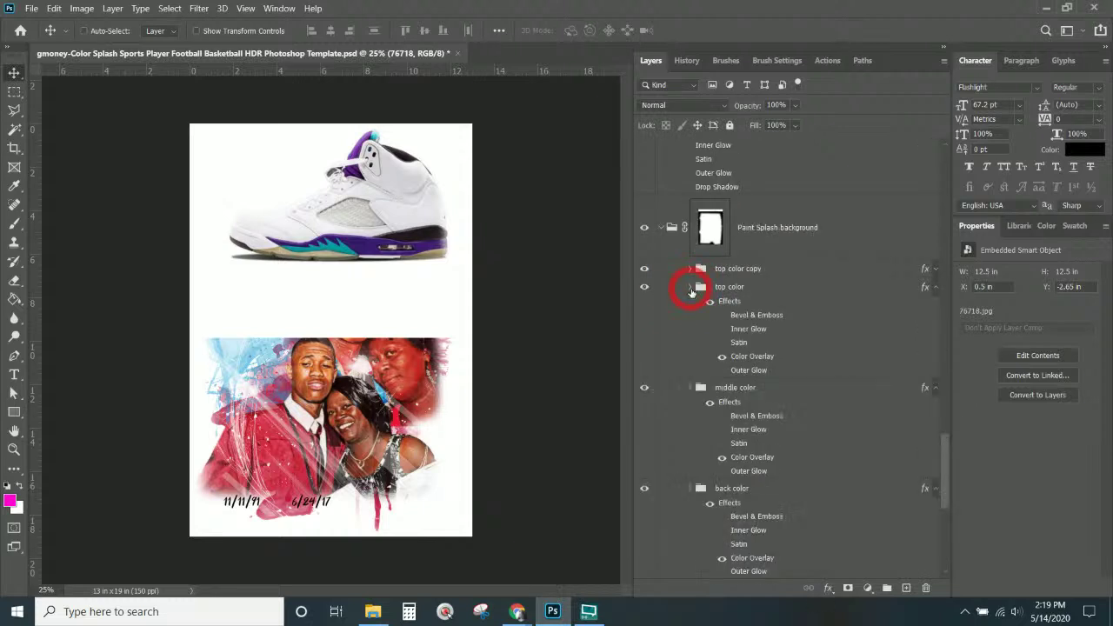
click(935, 288)
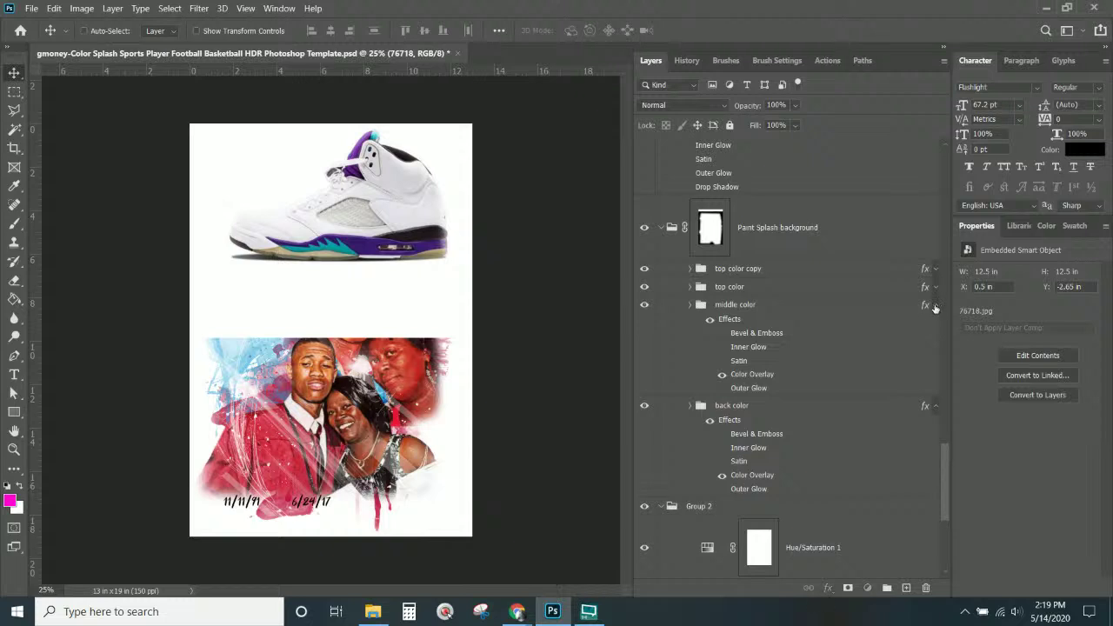
click(936, 305)
- Select the 76718 shoe layer and move it down so the whole image lies within the canvas
right_click(419, 236)
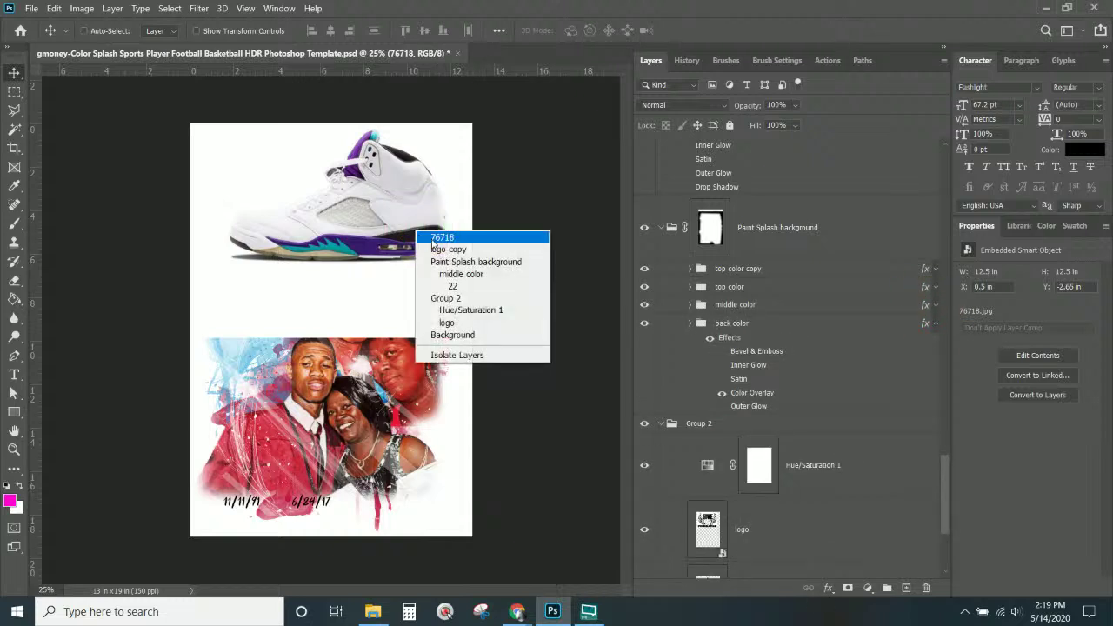
click(439, 240)
key(ctrl)
key(ctrl+t)
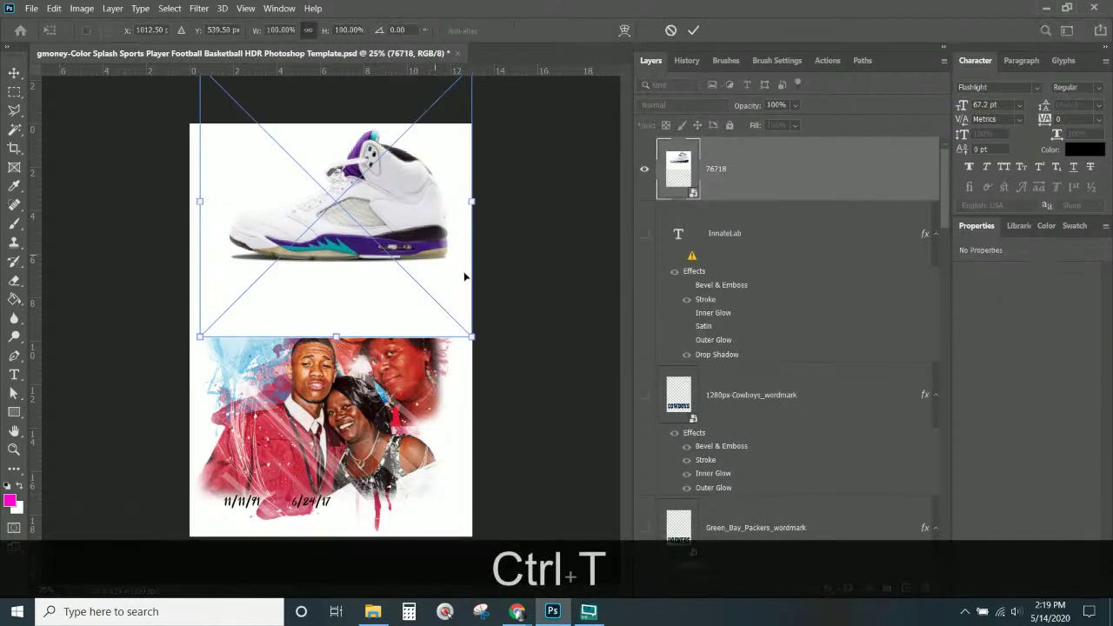
drag(415, 288, 407, 350)
key(Return)
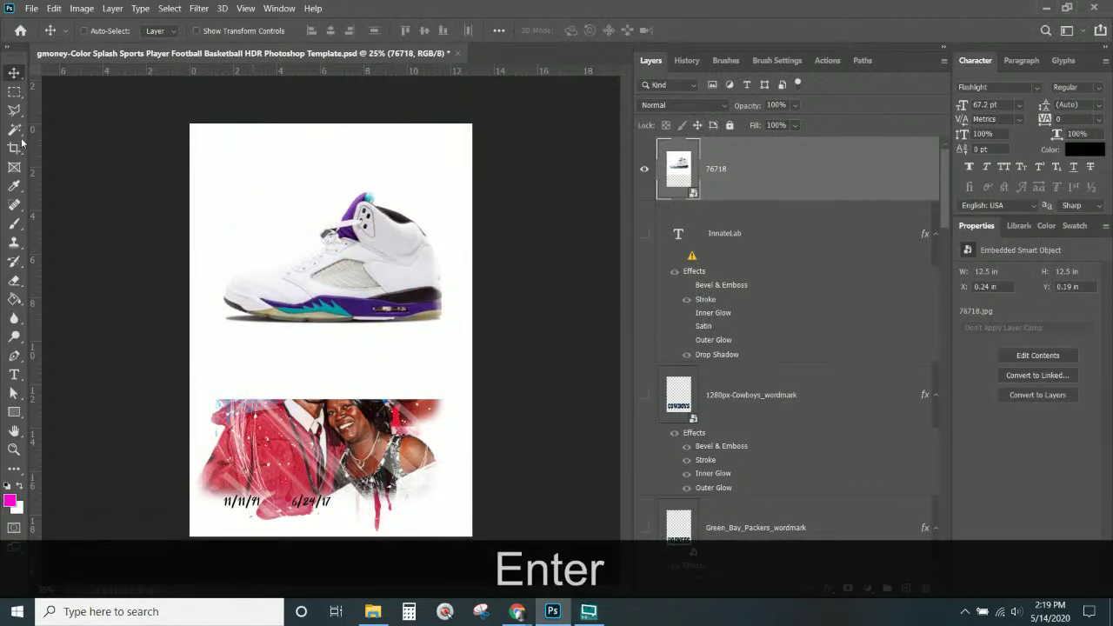
- Select the white background around the shoe with the Magic Wand at a tolerance of 15, replacing the first selection
click(14, 130)
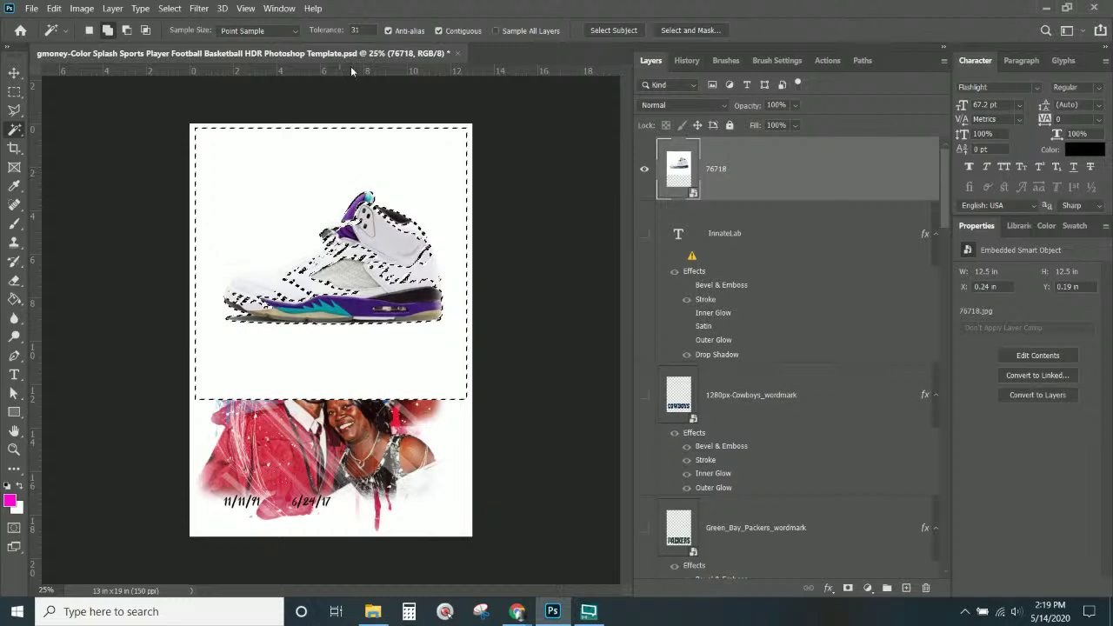
click(339, 30)
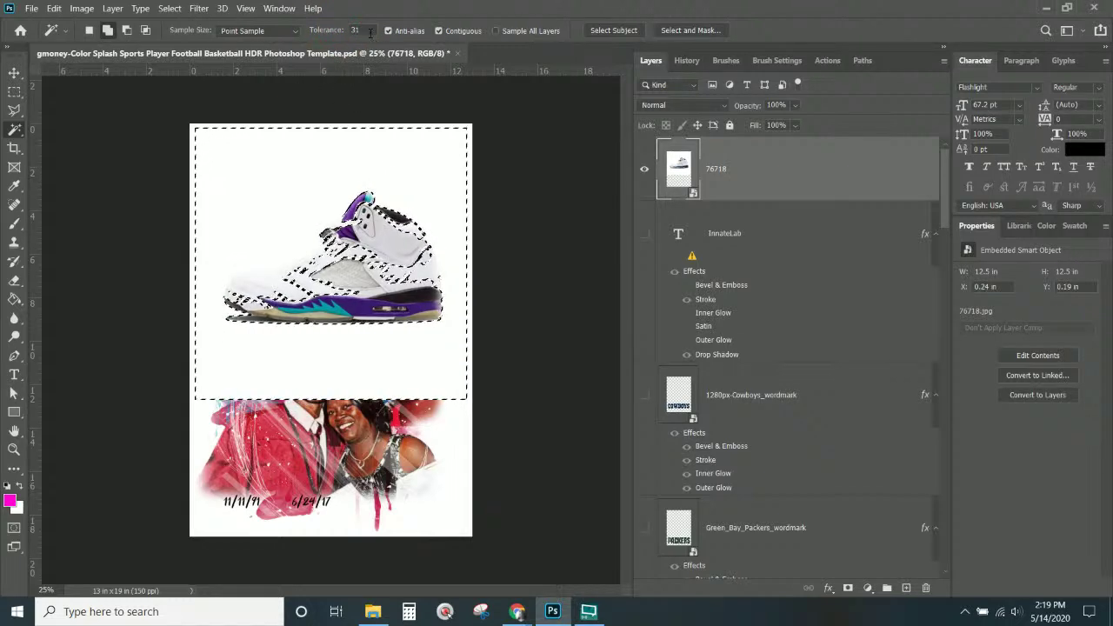
text(15)
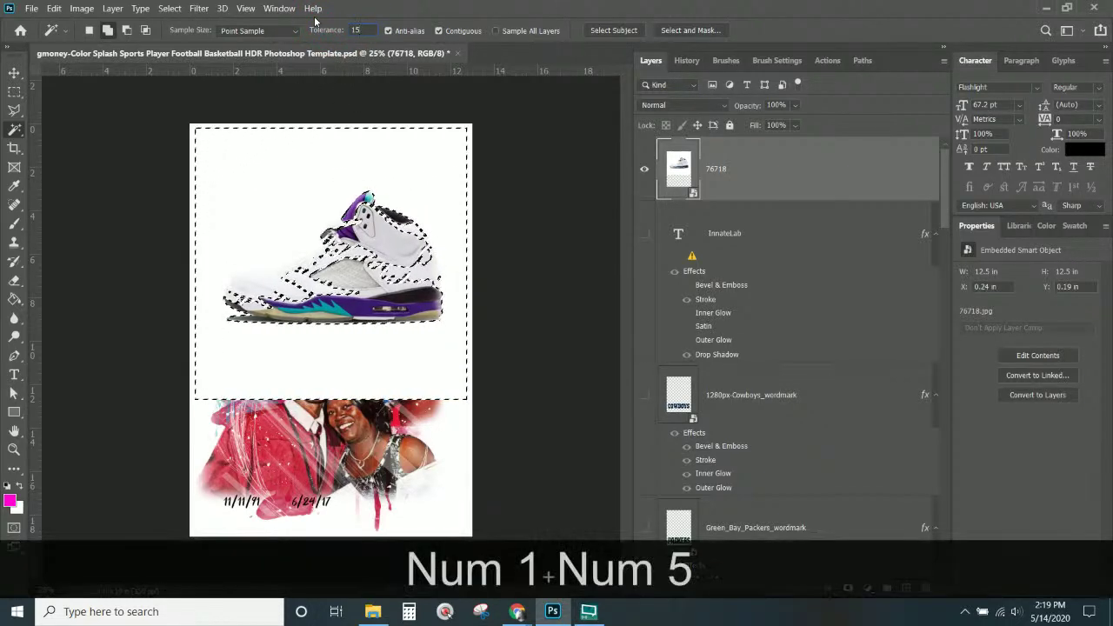
key(ctrl+d)
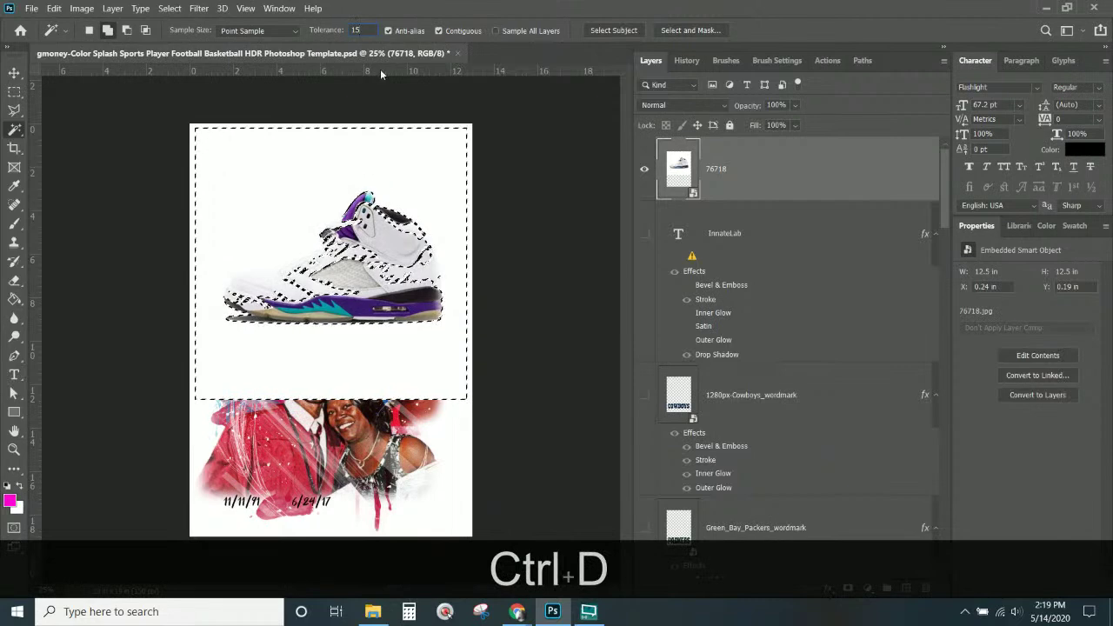
key(ctrl+d)
key(ctrl+d)
click(263, 173)
shift+click(450, 421)
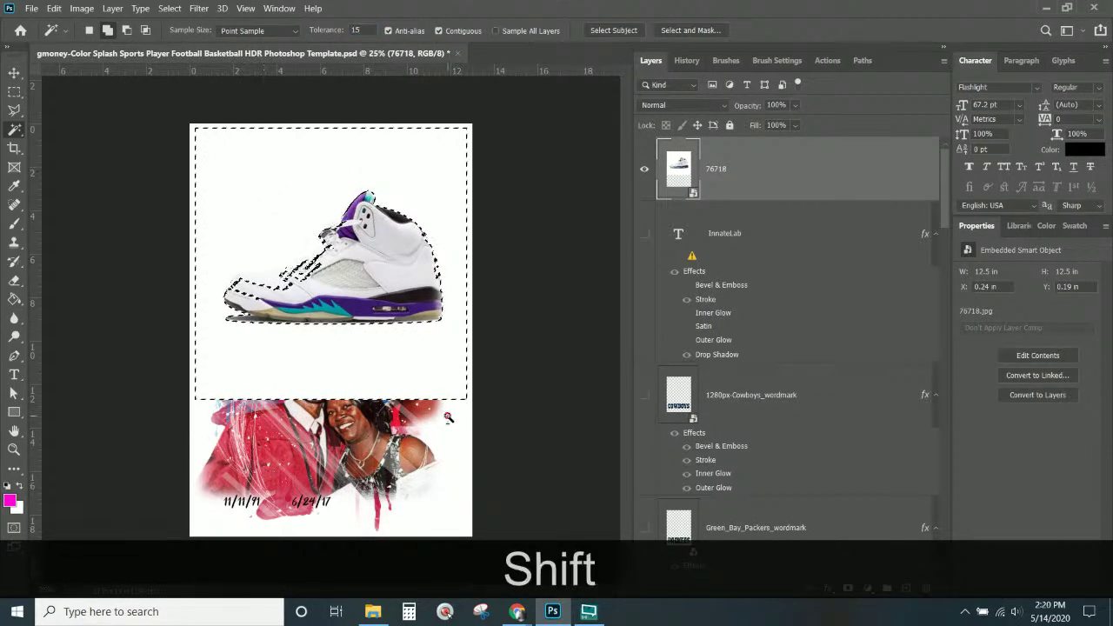
- Invert the selection and add it as a layer mask that isolates the shoe from its white background
click(169, 9)
click(181, 63)
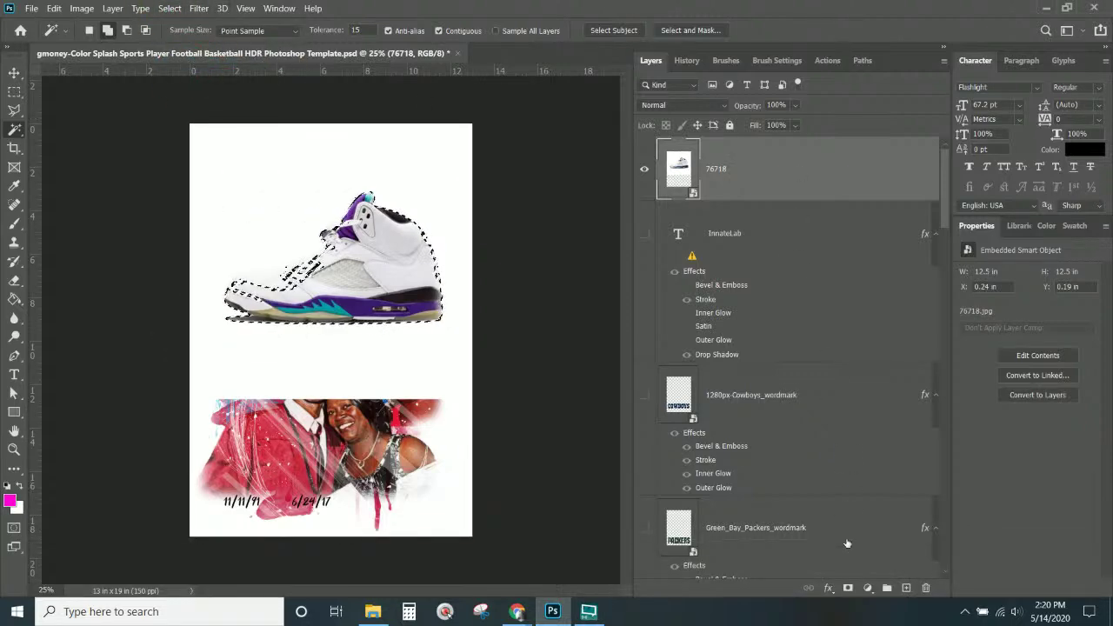
click(847, 588)
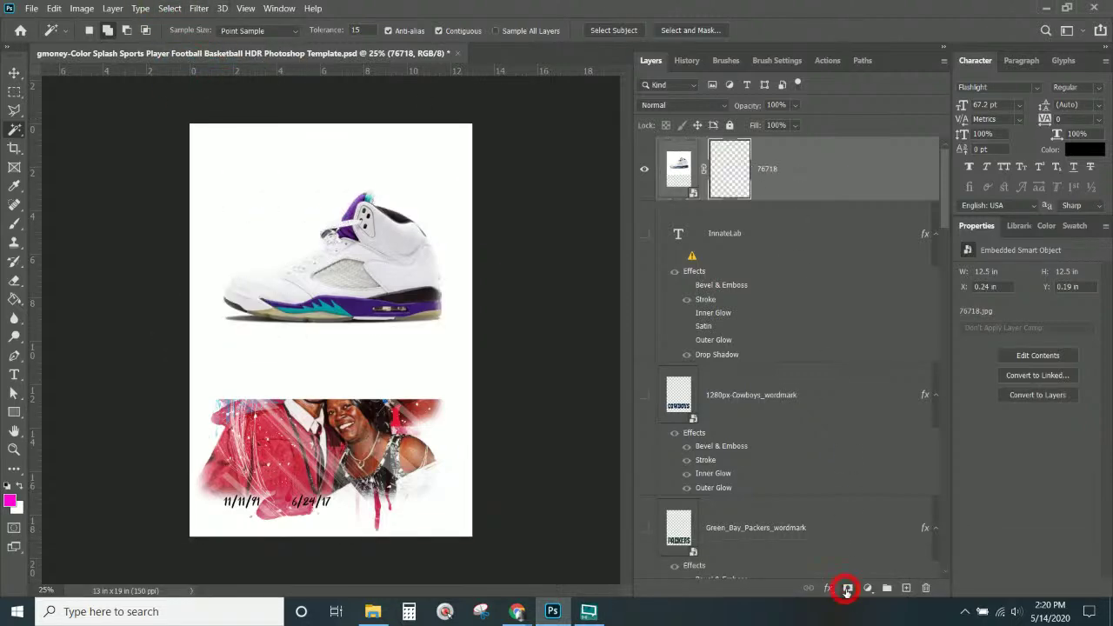
- Move the masked shoe up to the canvas's upper edge so only its lower part overlaps the artwork above the 5IVE lettering
click(14, 71)
drag(417, 284, 404, 130)
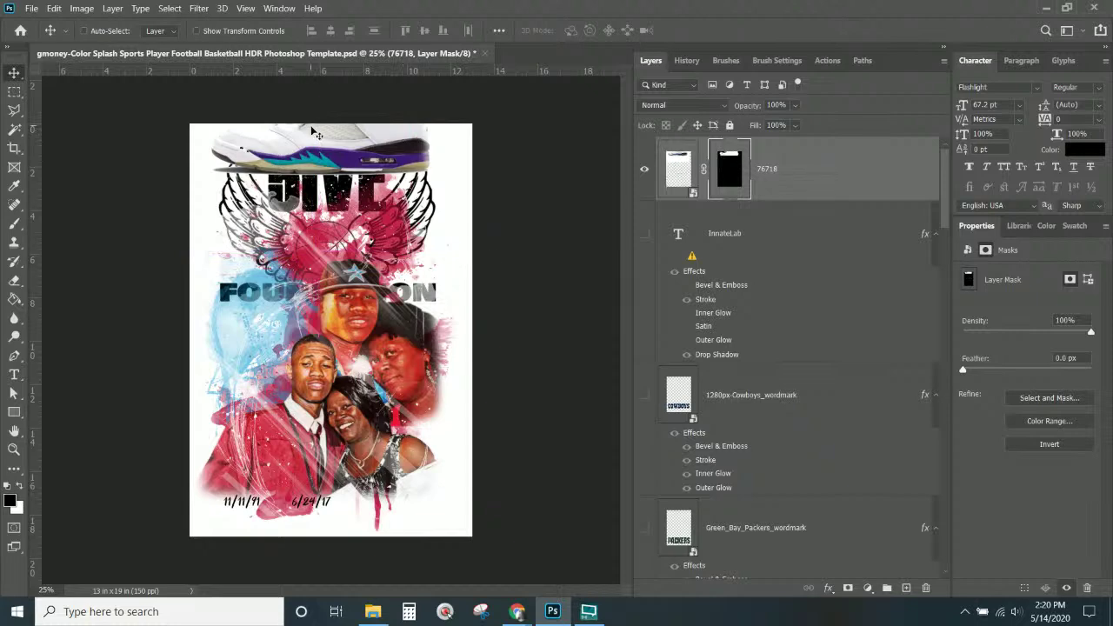
key(ctrl)
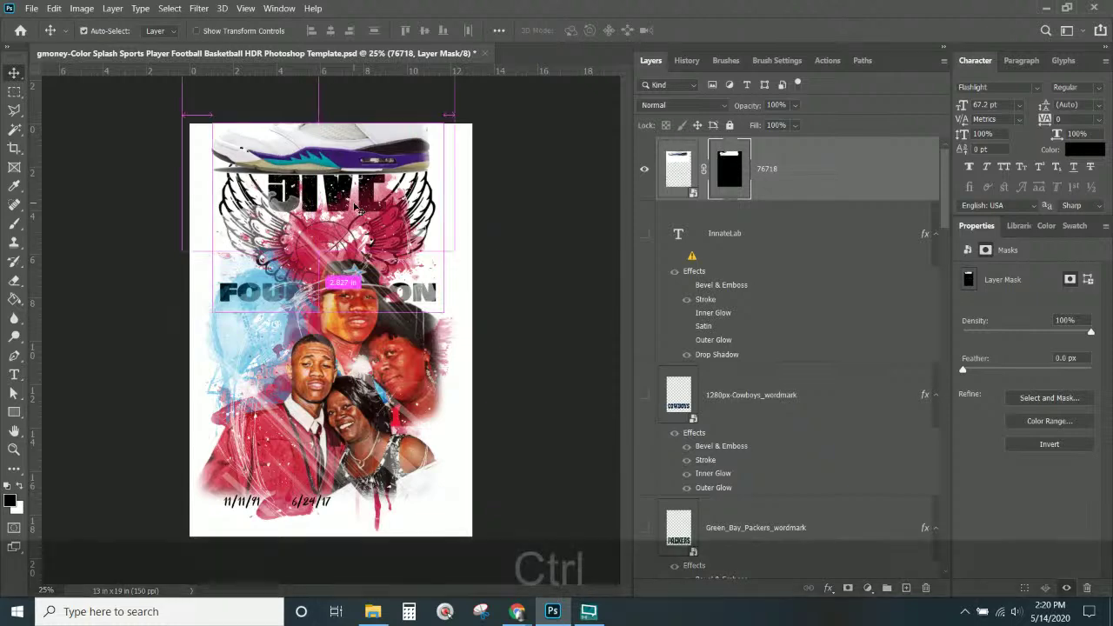
- Reorder the 76718 shoe layer so it sits directly above the Paint Splash background group
scroll(774, 260, down, 10)
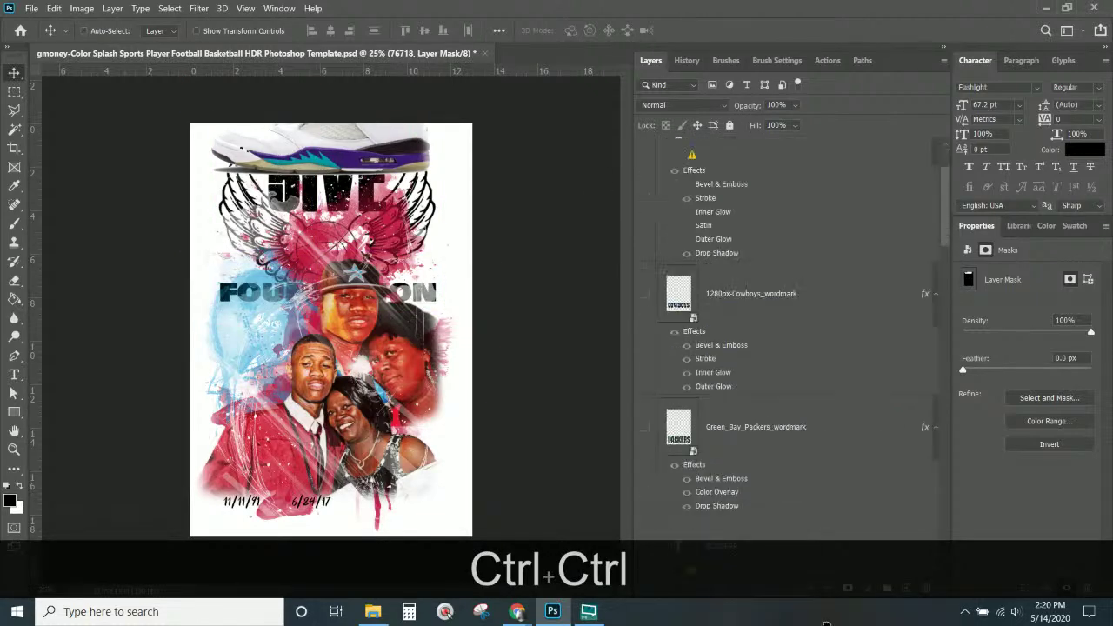
mouse_move(841, 623)
mouse_down()
mouse_move(826, 621)
mouse_move(768, 459)
mouse_move(723, 246)
mouse_move(721, 274)
mouse_up()
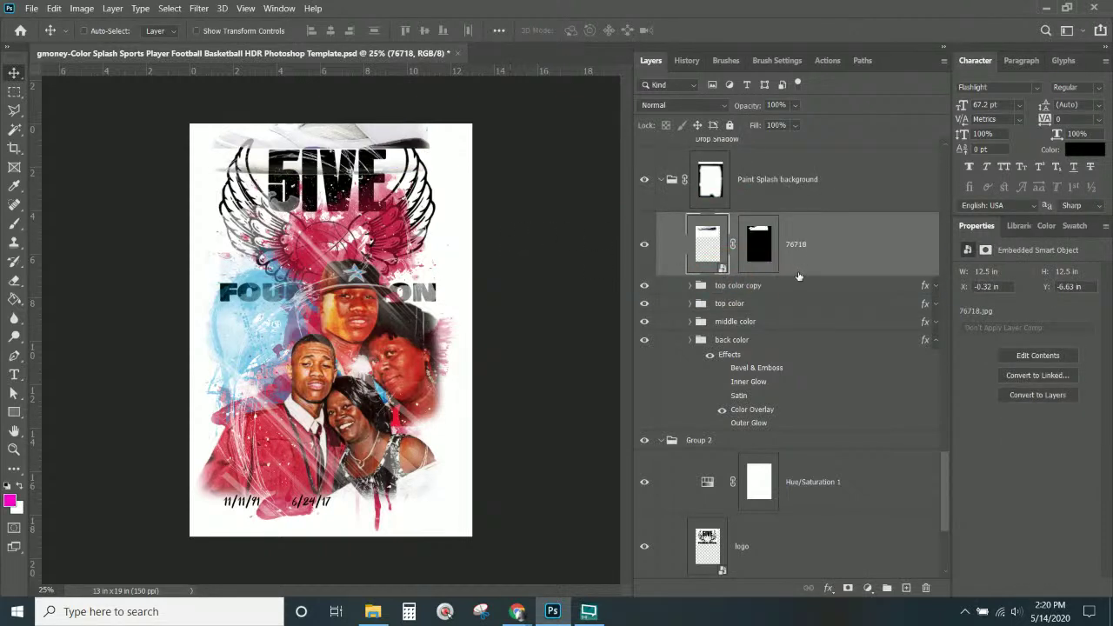
drag(820, 243, 809, 149)
- Change the top color copy group's Color Overlay to the purple #411d77 sampled from the shoe's midsole
click(746, 290)
click(645, 285)
click(644, 286)
click(925, 287)
double_click(924, 287)
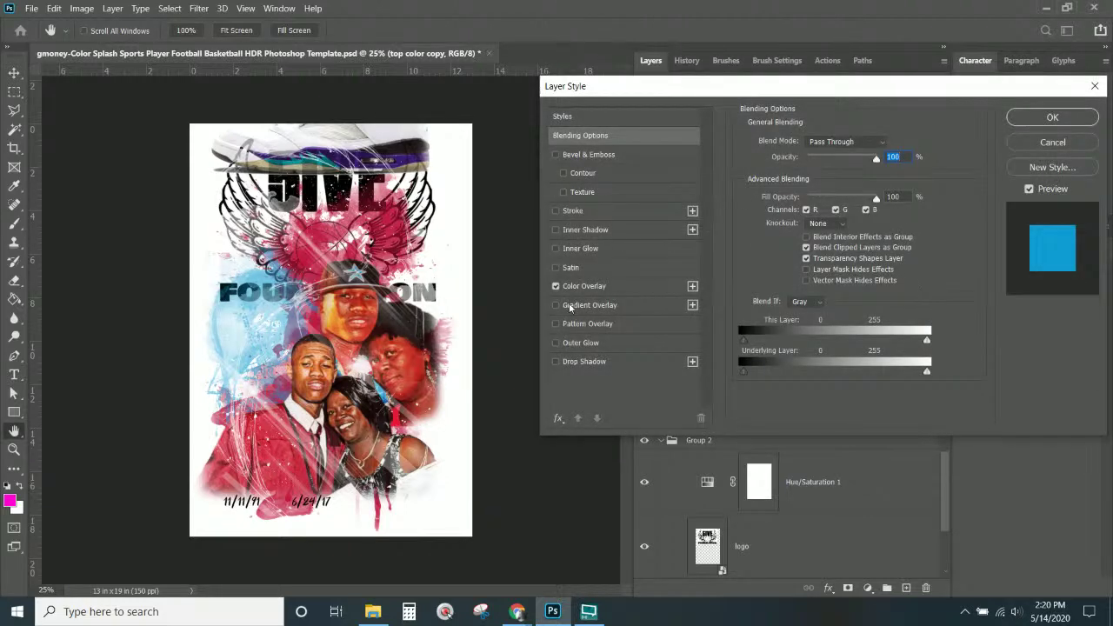
click(584, 287)
click(891, 144)
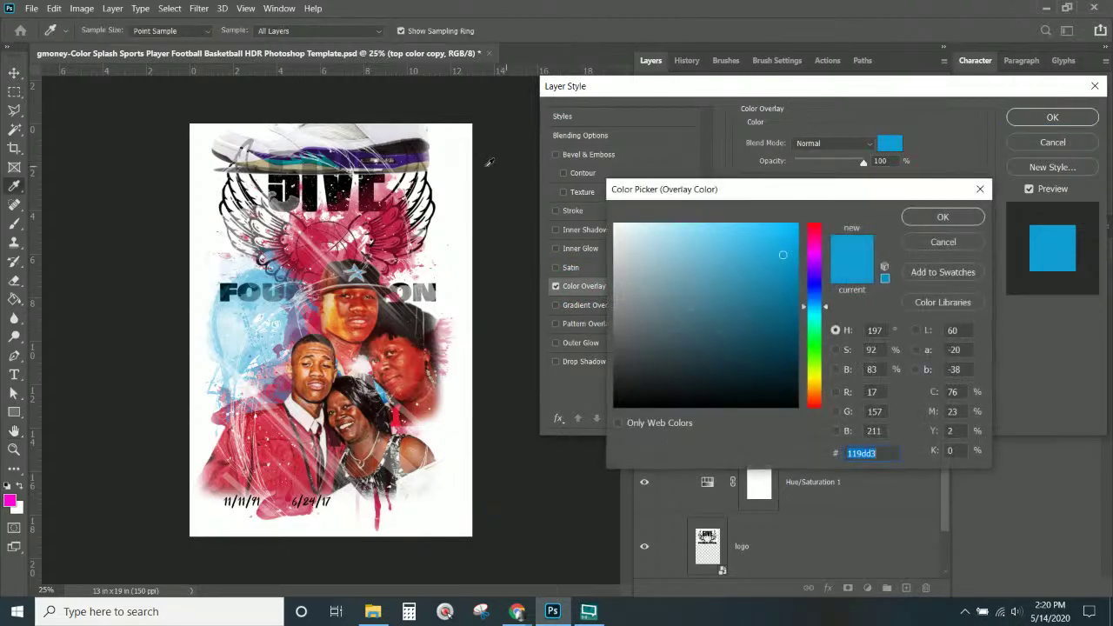
click(403, 156)
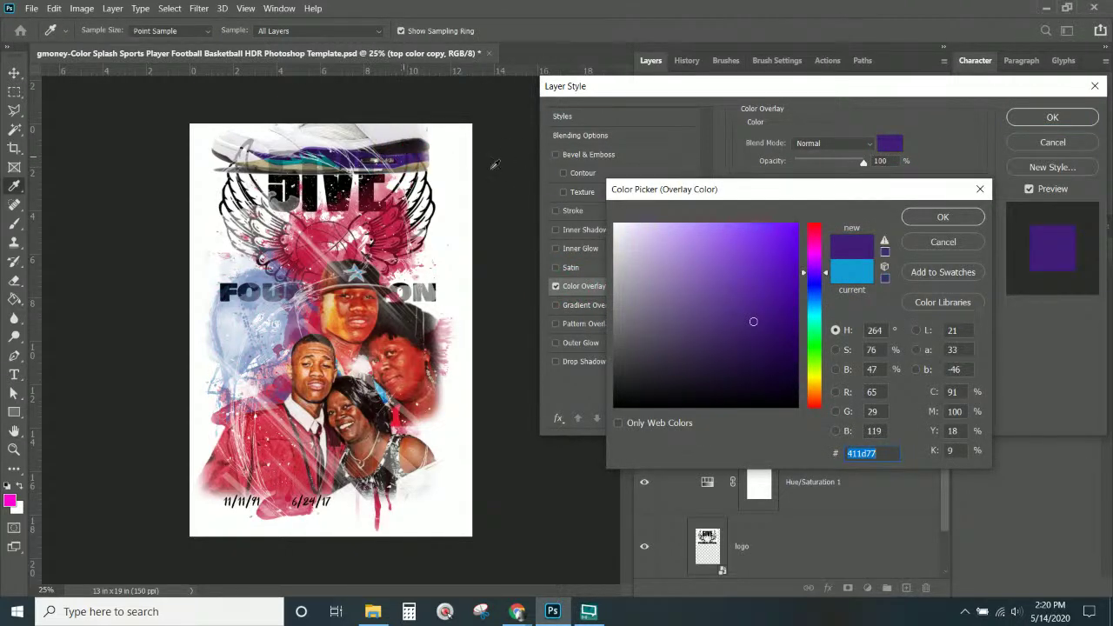
click(923, 219)
click(1025, 122)
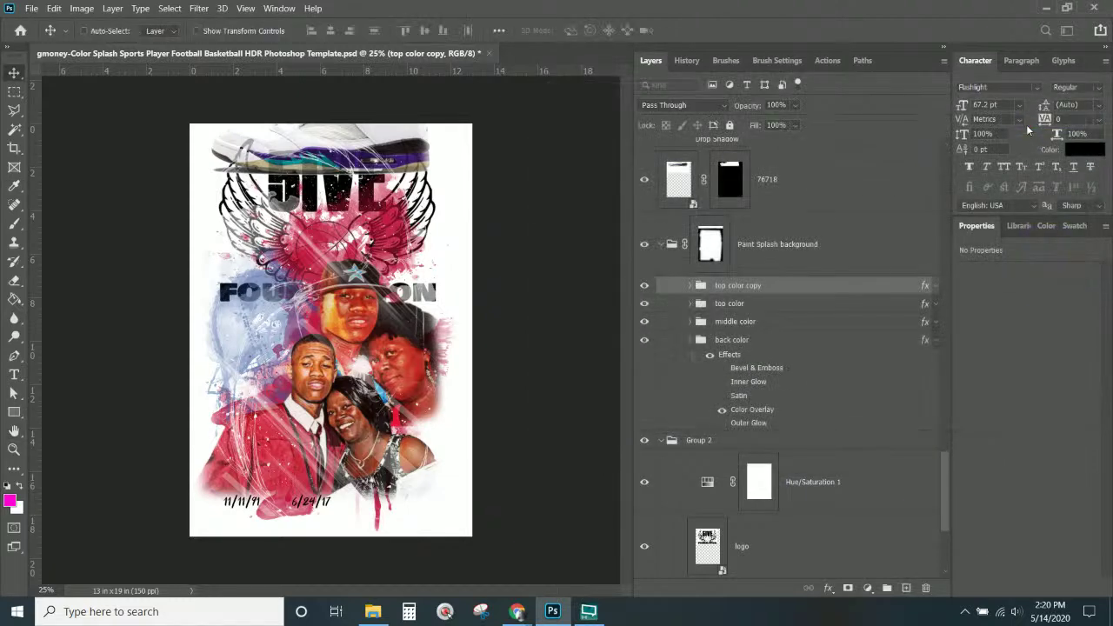
- Recolor the top color group's Color Overlay with the dark purple sampled from the shoe's midsole
click(751, 305)
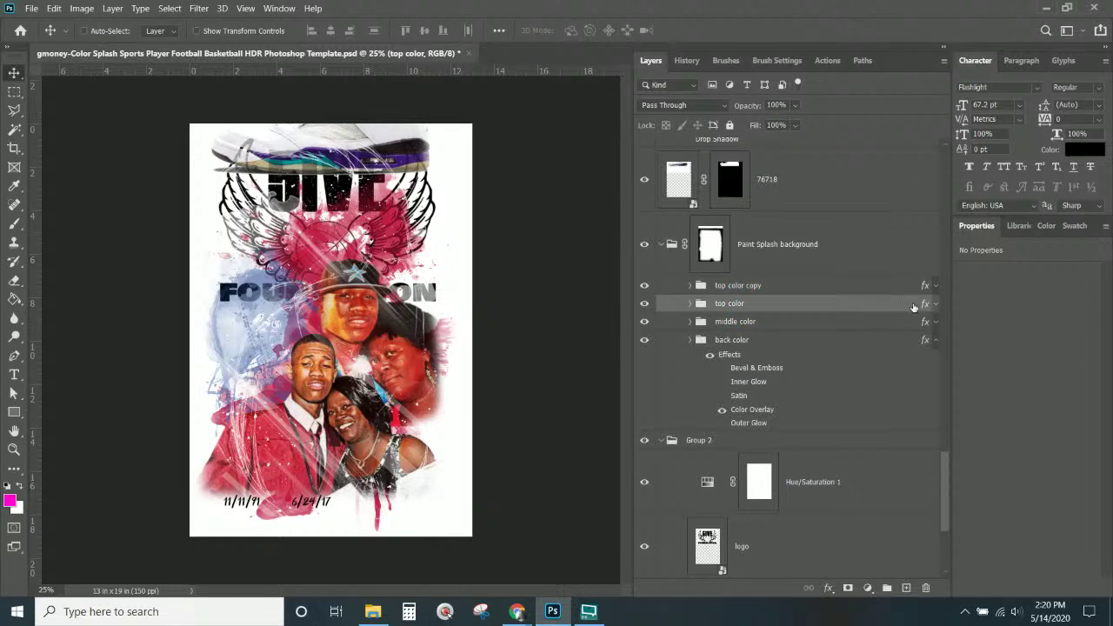
double_click(928, 303)
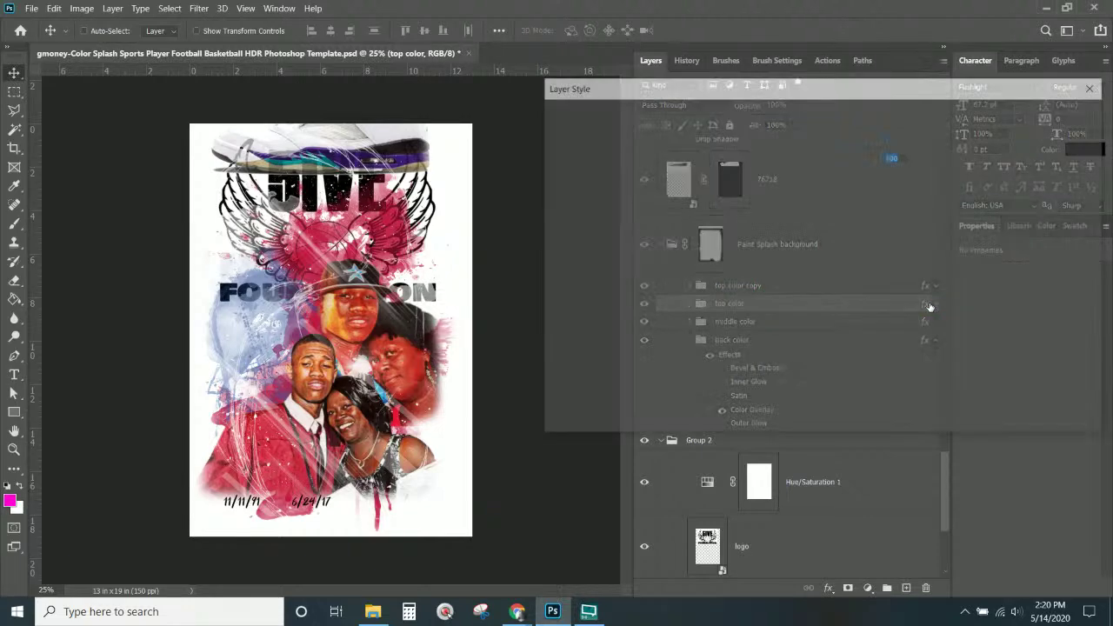
click(598, 290)
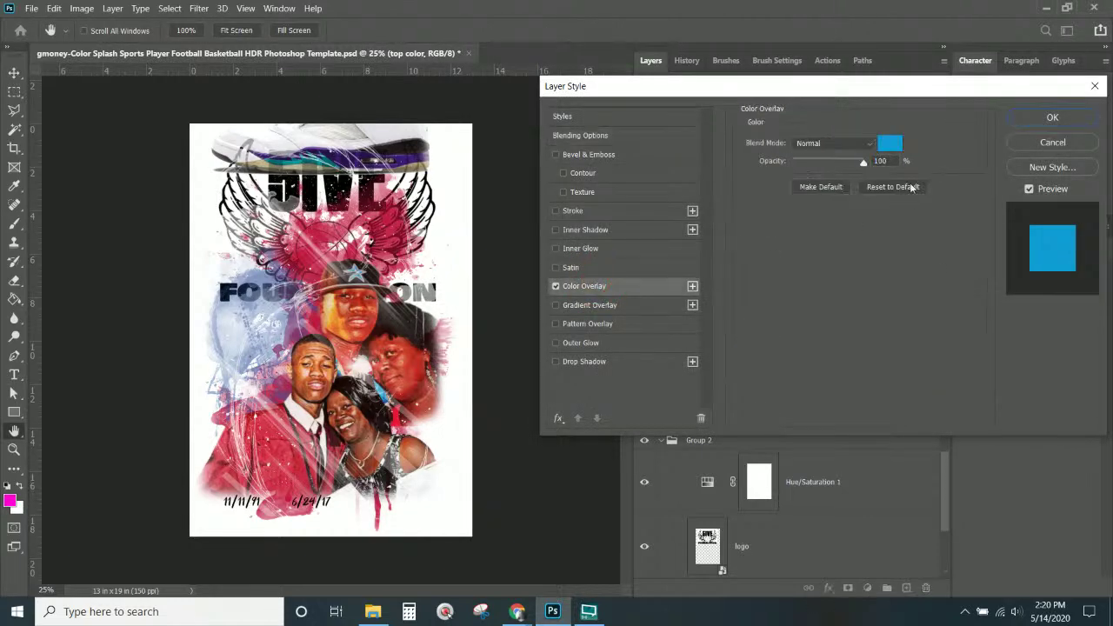
click(887, 144)
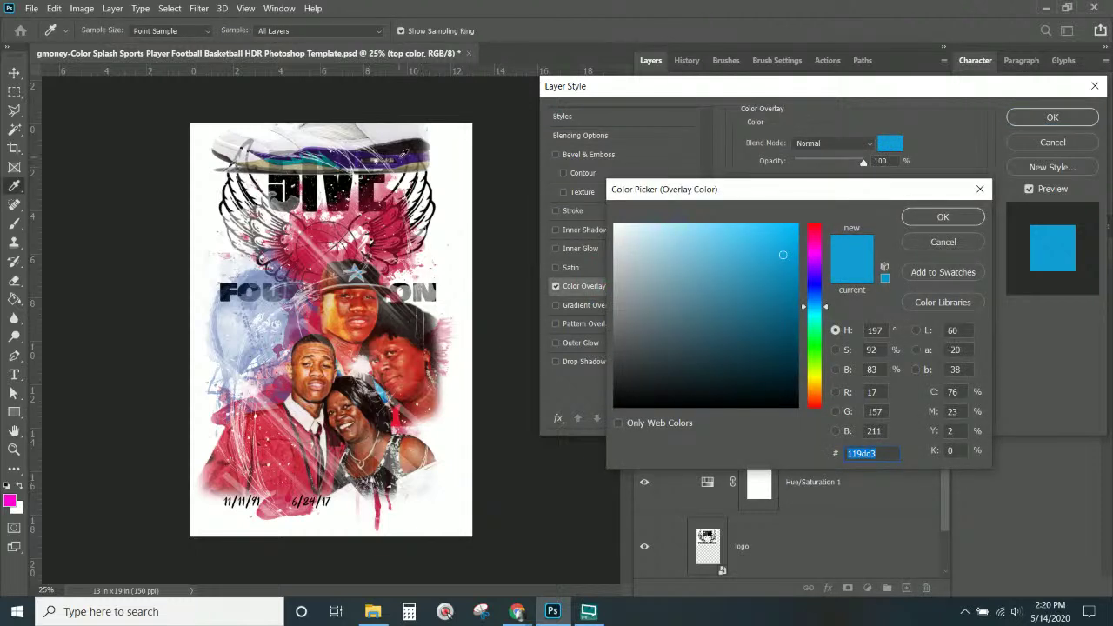
click(402, 155)
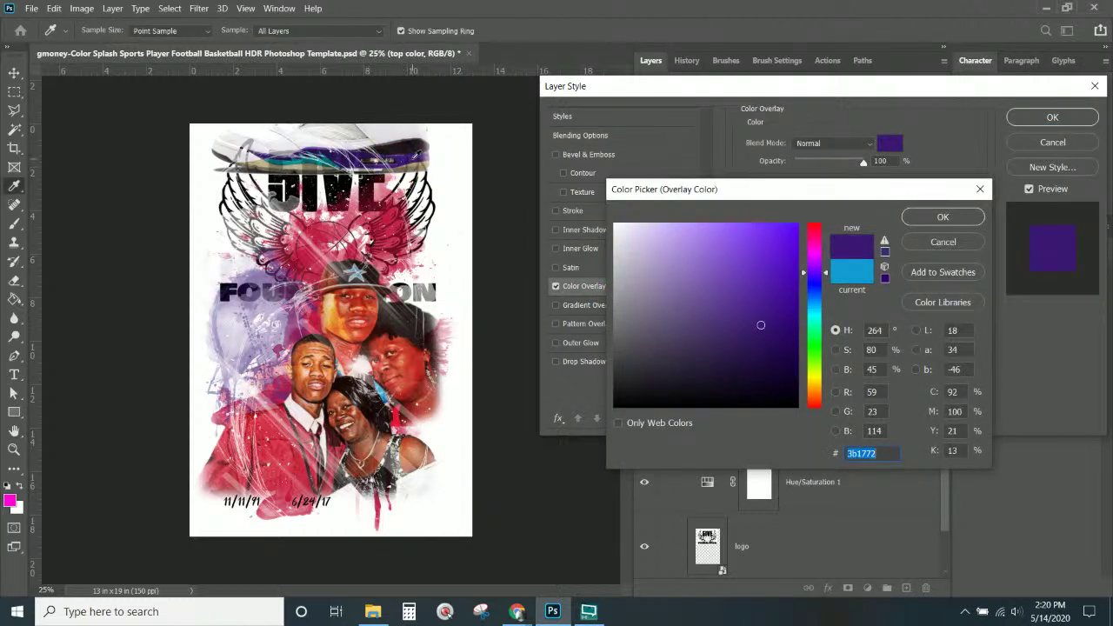
click(407, 154)
click(943, 216)
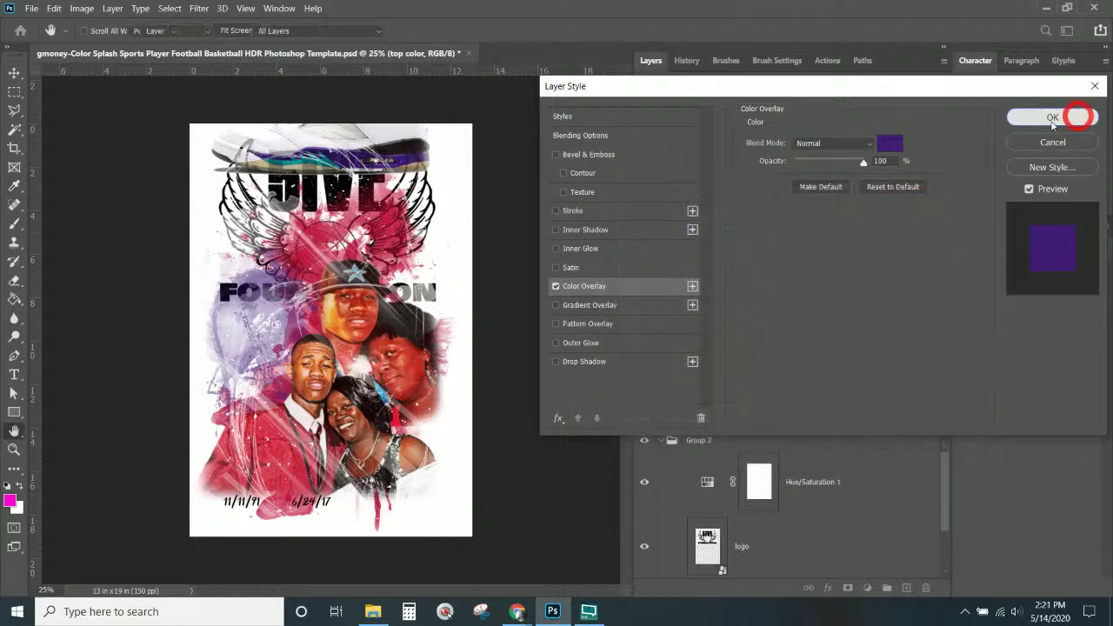
click(1051, 116)
- Recolor the middle color group's Color Overlay to the dark purple #260d4b, based on the purple sampled from the shoe
click(741, 323)
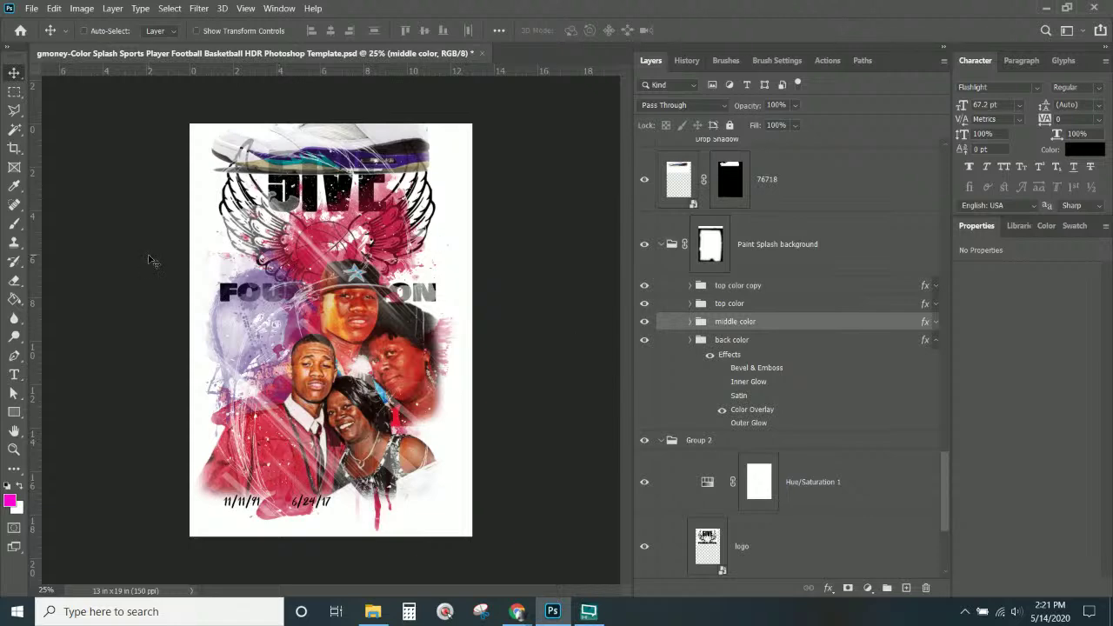
key(ctrl+KP_Add)
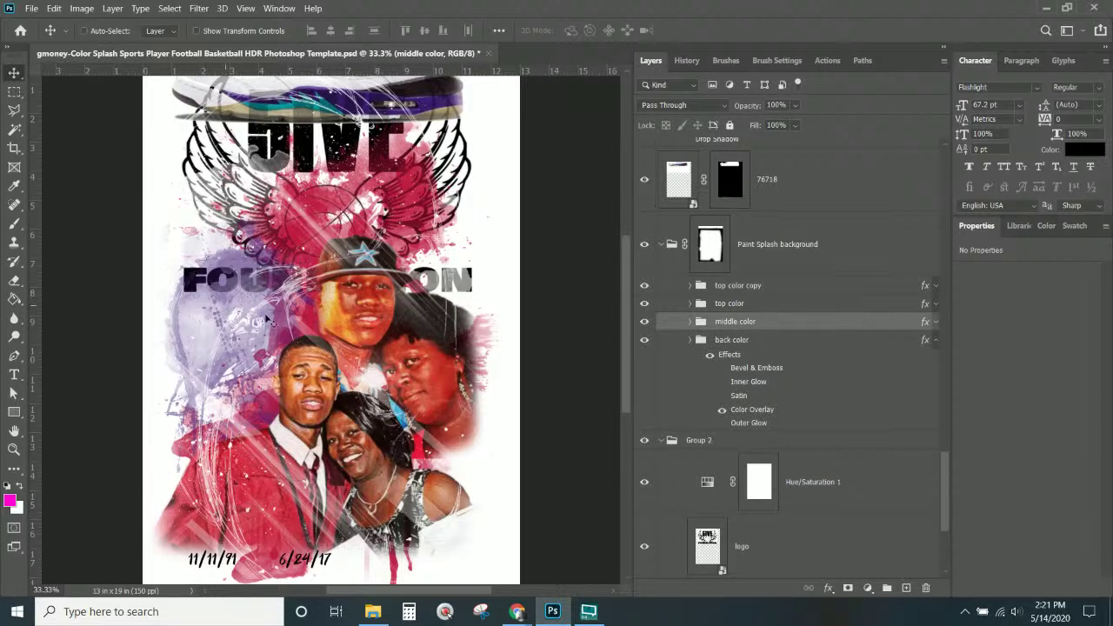
click(739, 306)
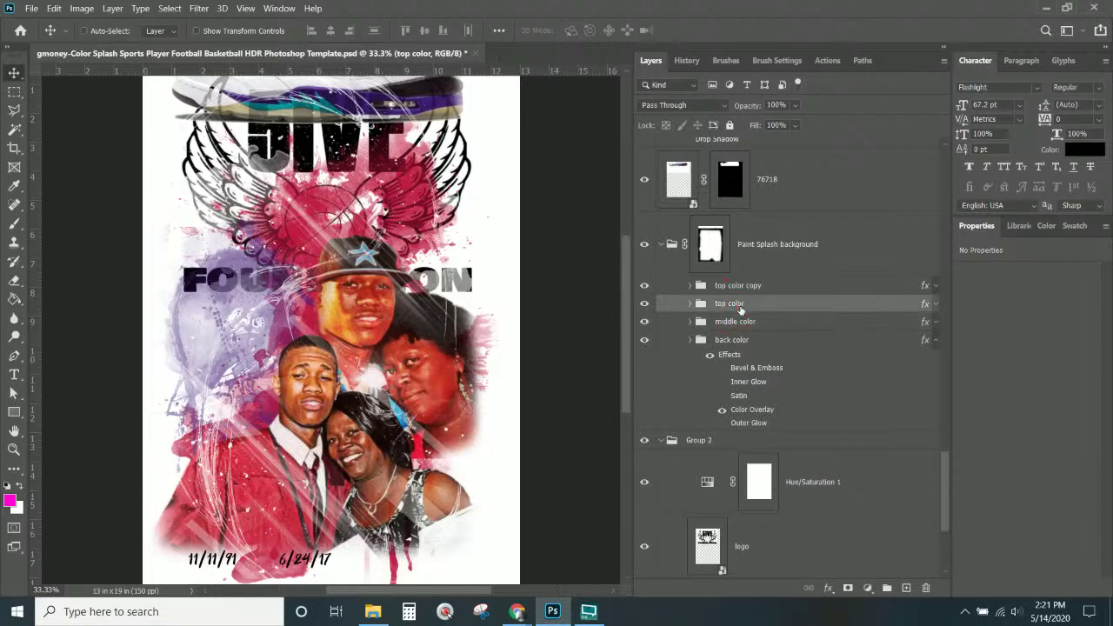
click(743, 320)
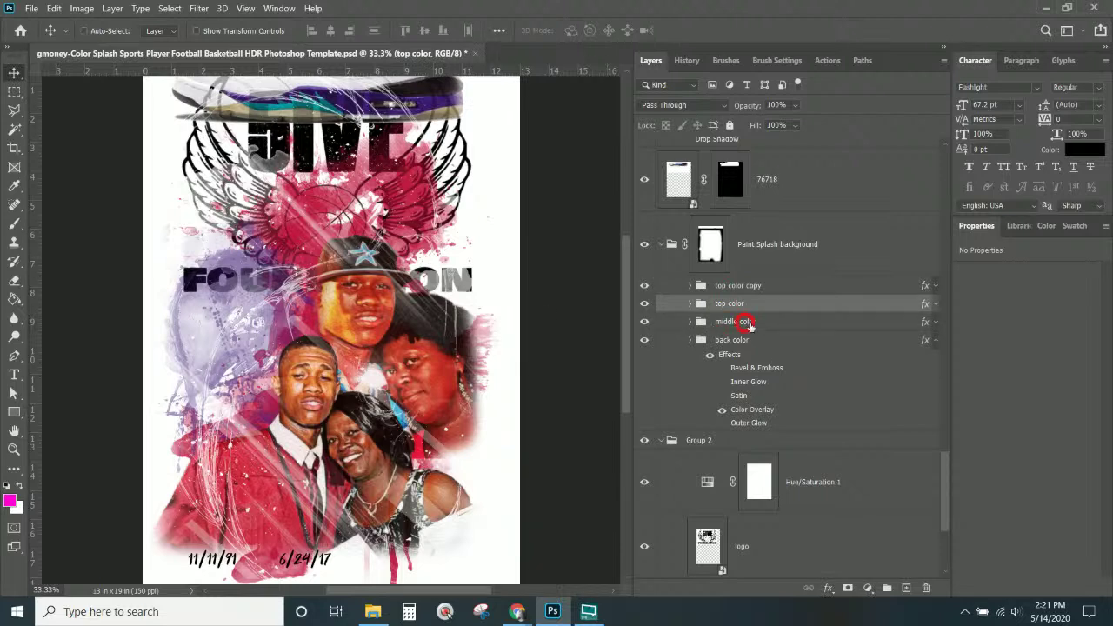
double_click(927, 326)
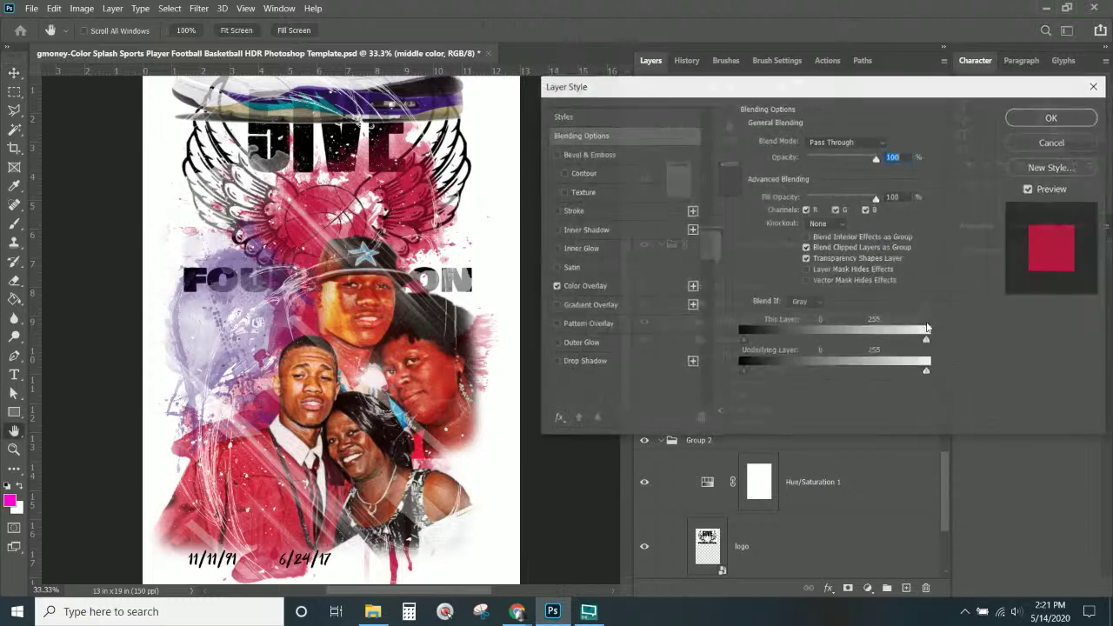
click(612, 285)
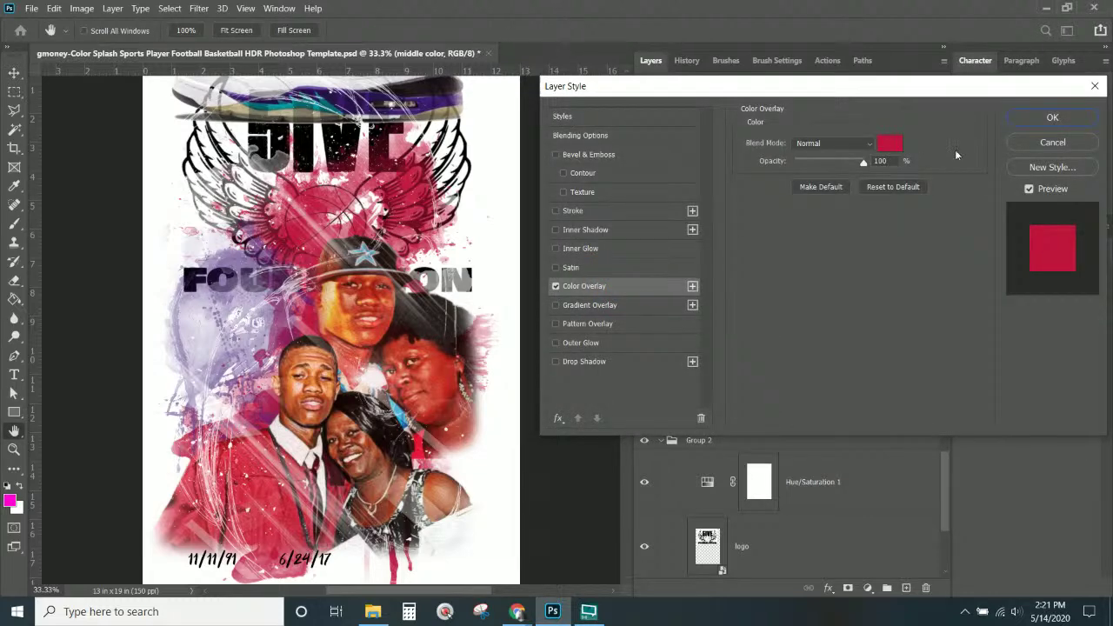
click(890, 142)
click(438, 97)
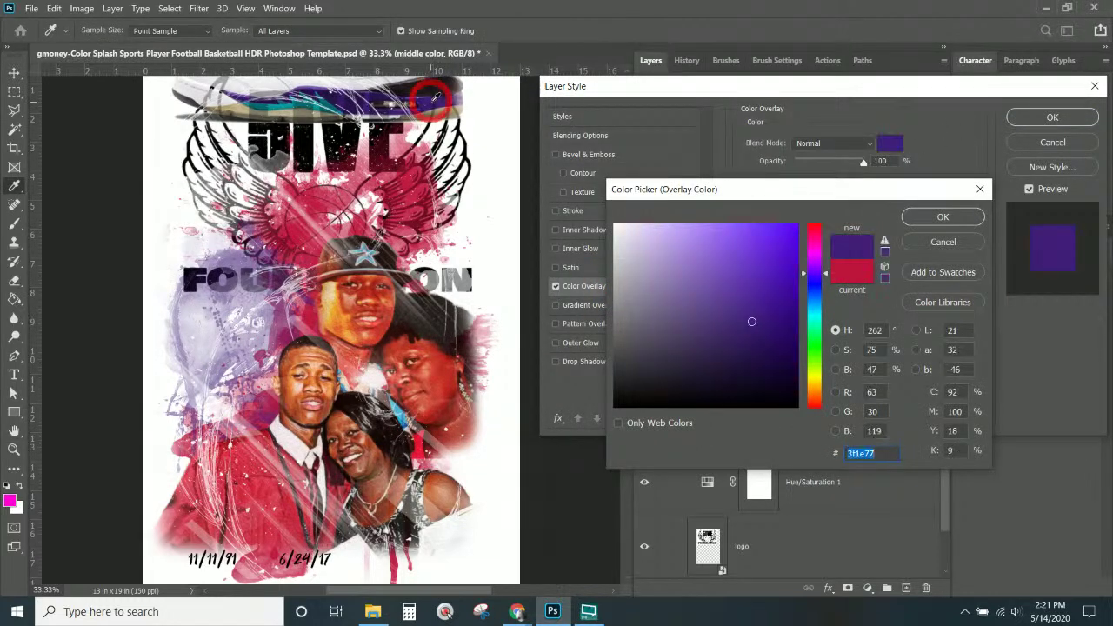
click(449, 98)
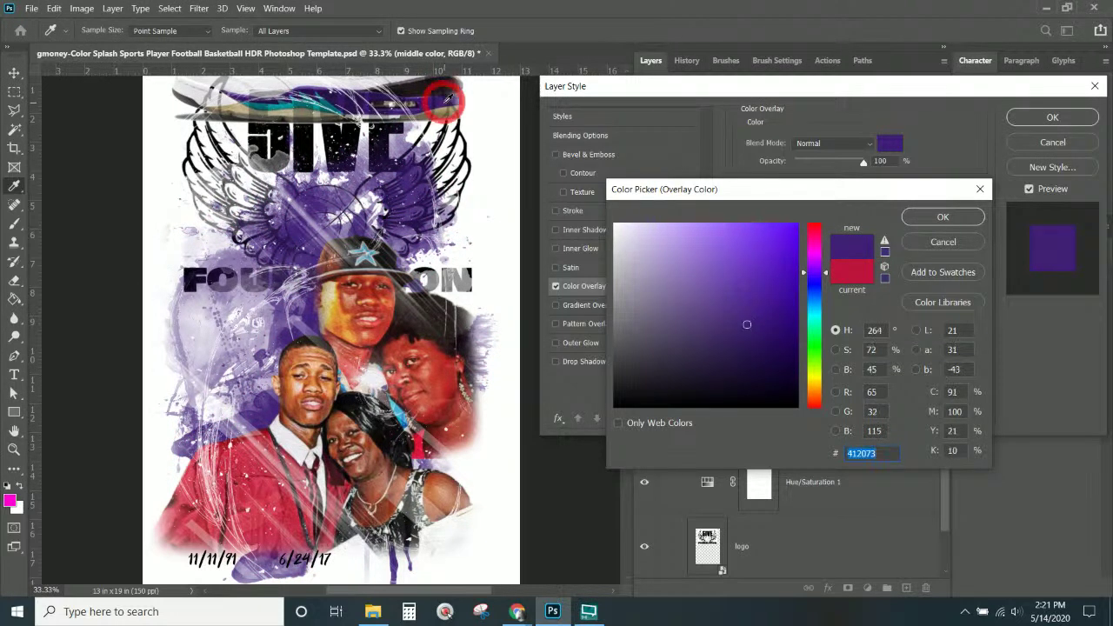
drag(746, 326, 765, 353)
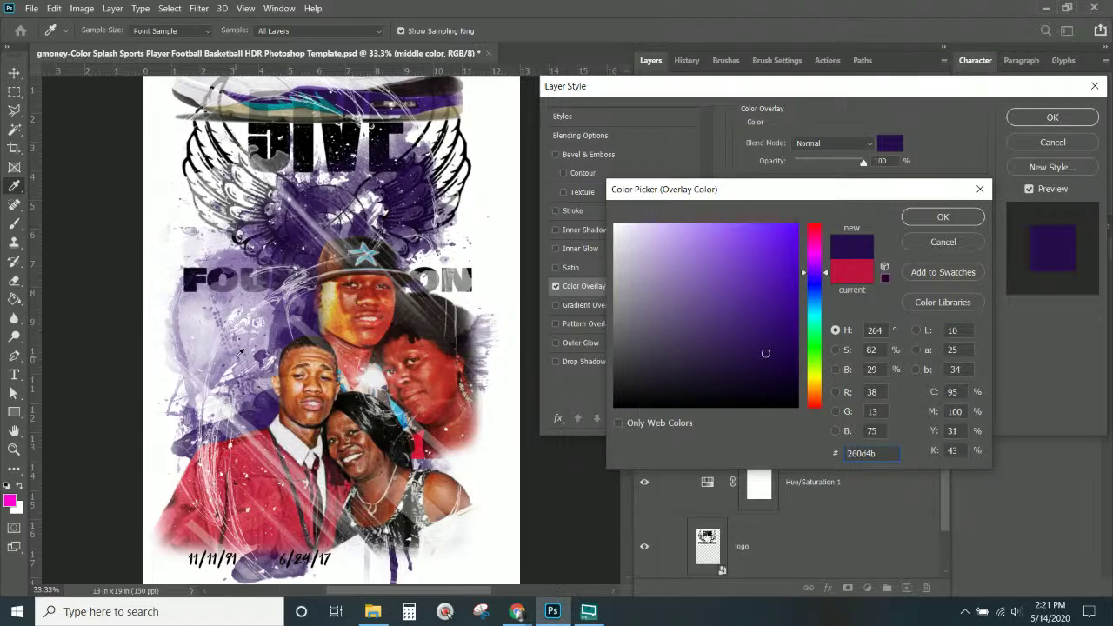
click(923, 219)
click(1050, 118)
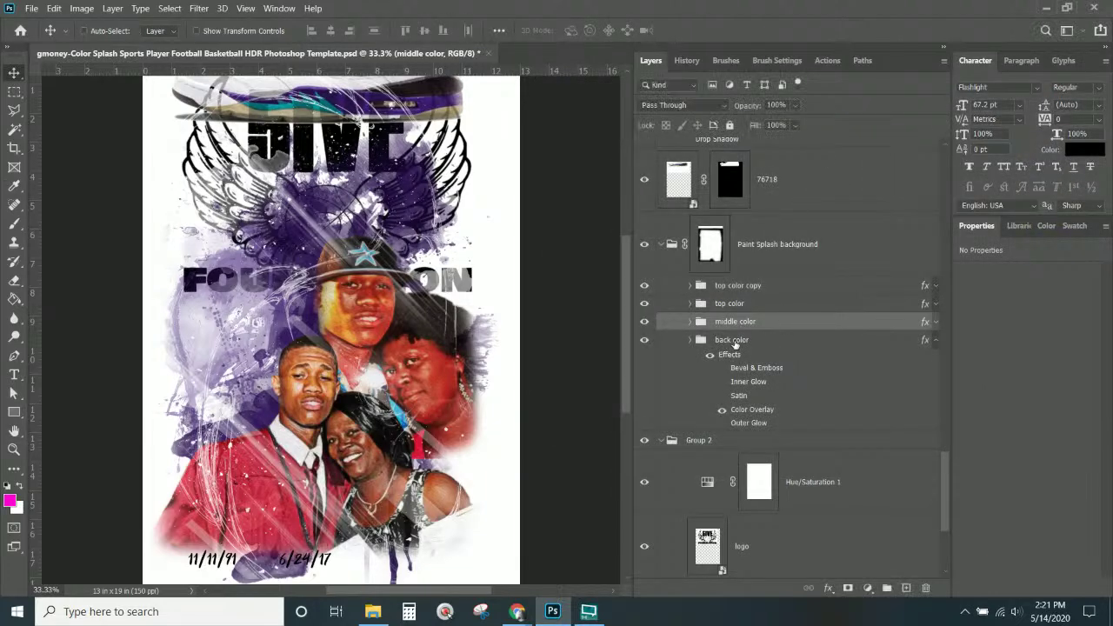
- Set the back color group's Color Overlay to a neutral light gray
click(735, 342)
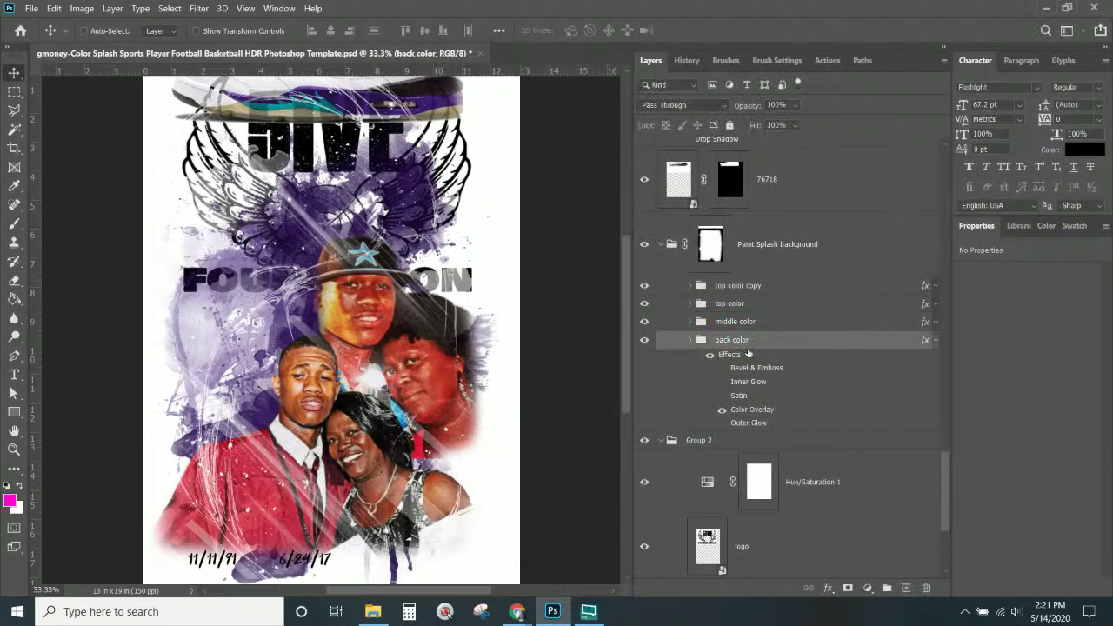
click(722, 410)
double_click(749, 410)
click(896, 144)
text(000000)
click(585, 422)
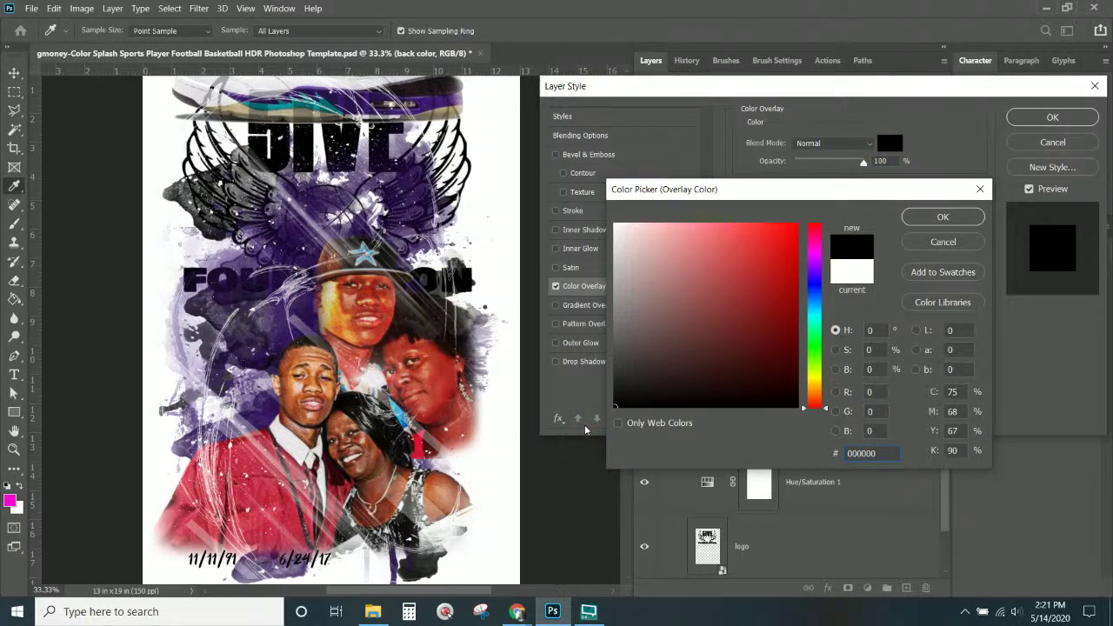
click(617, 298)
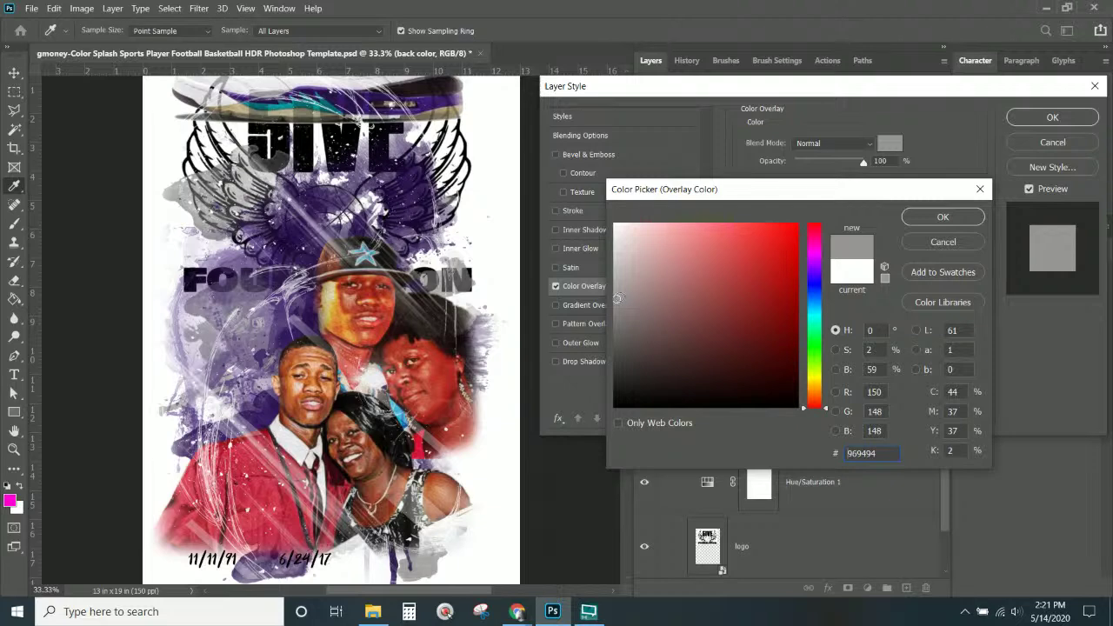
drag(622, 285, 609, 287)
click(943, 216)
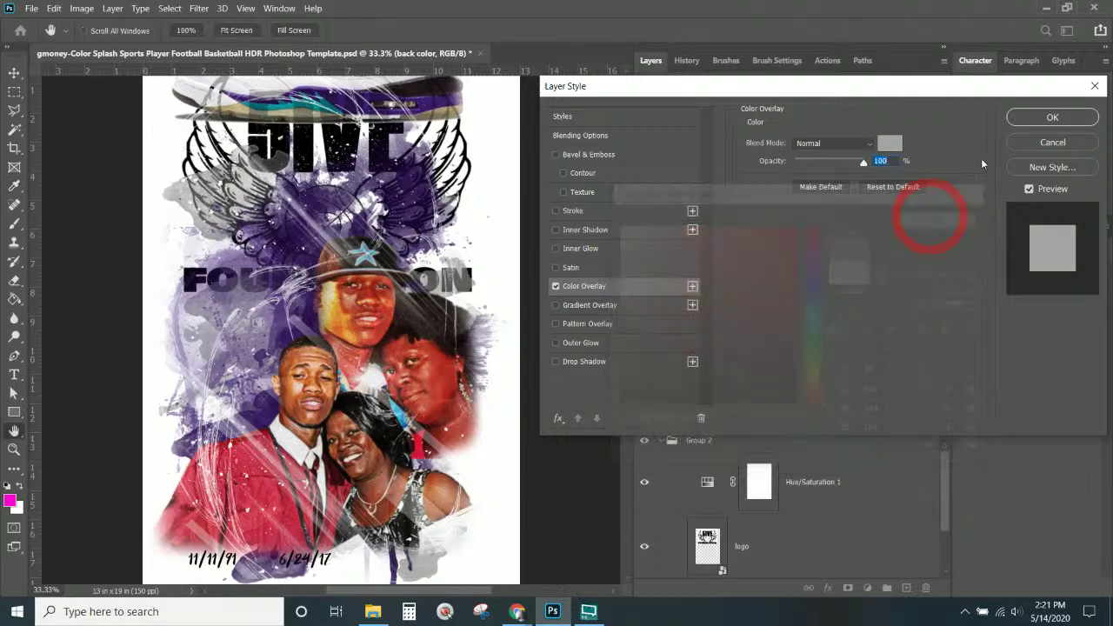
click(1027, 119)
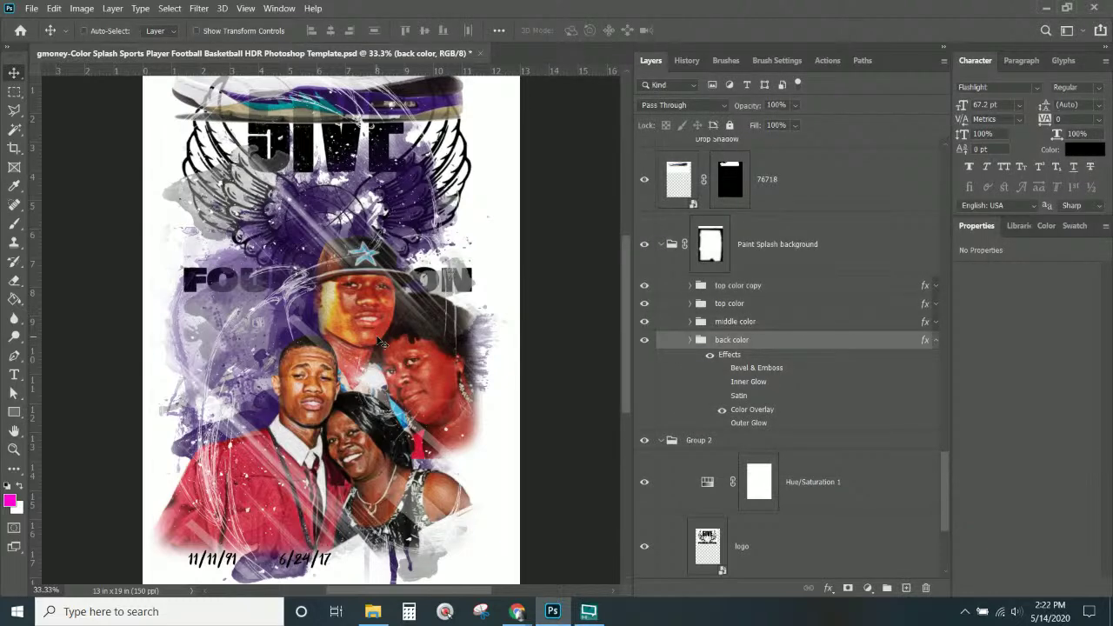
- Check the middle color group's splashes by toggling its visibility, and give it a copy of the top color group's layer style
key(ctrl+KP_Subtract)
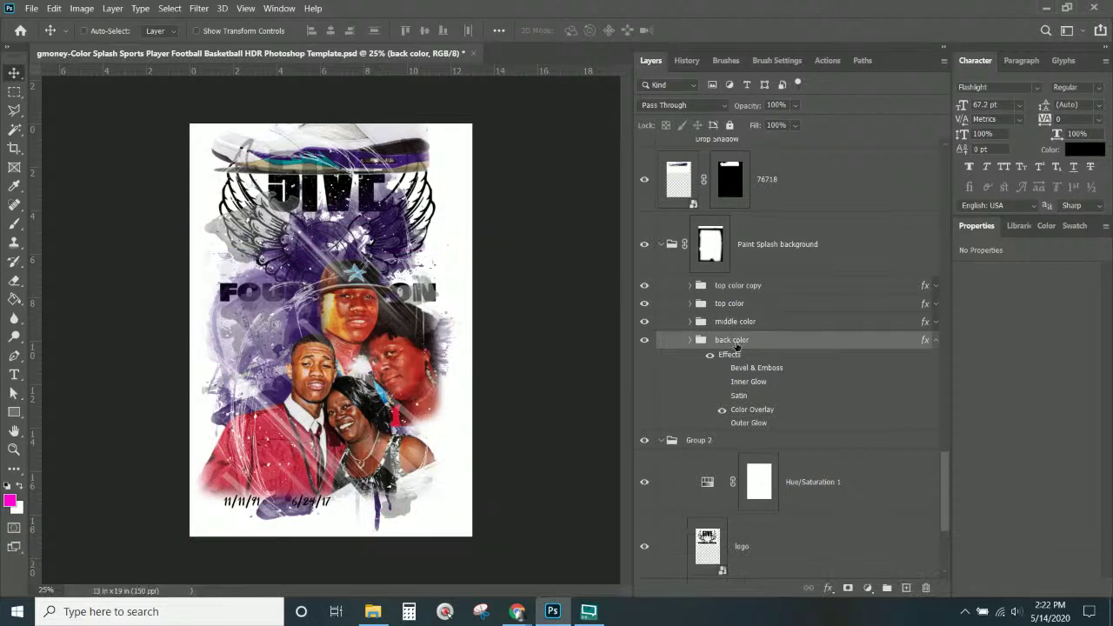
click(739, 324)
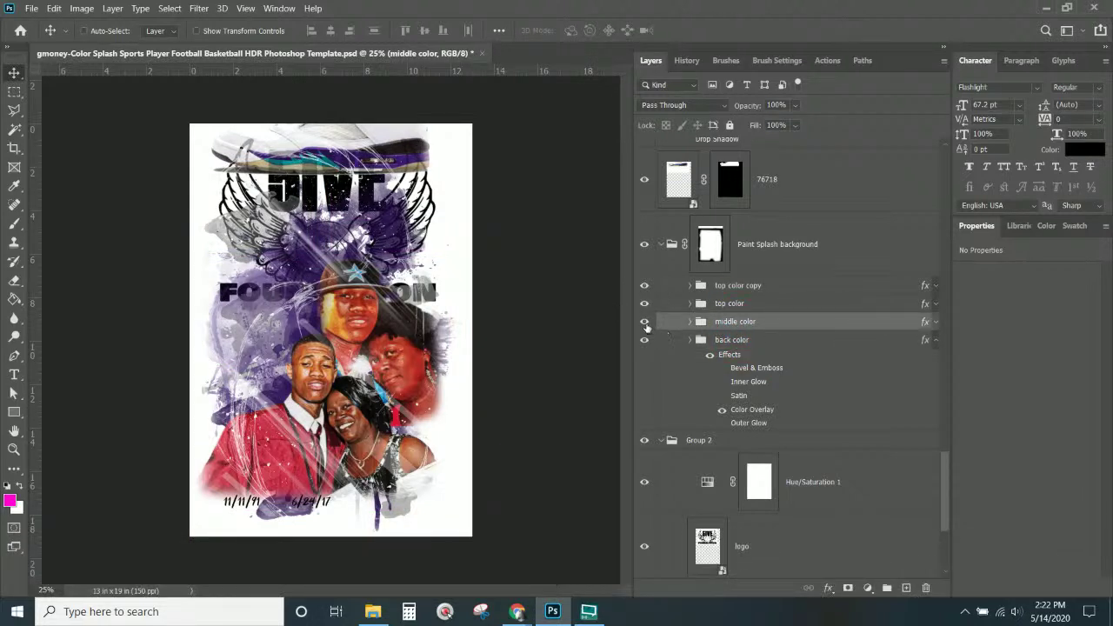
click(644, 322)
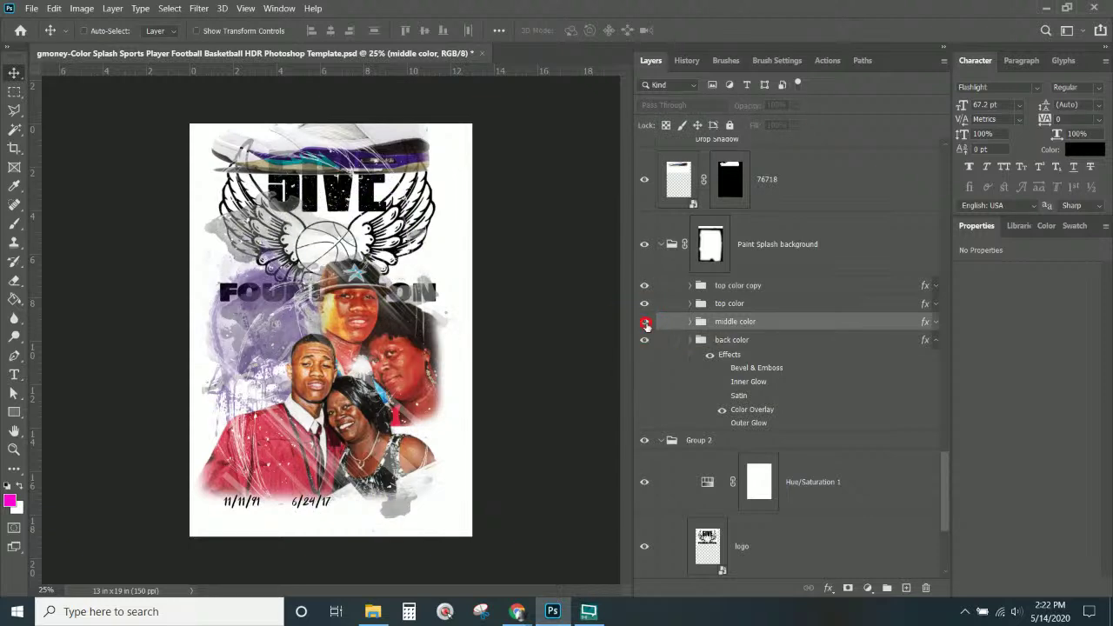
click(645, 322)
click(743, 304)
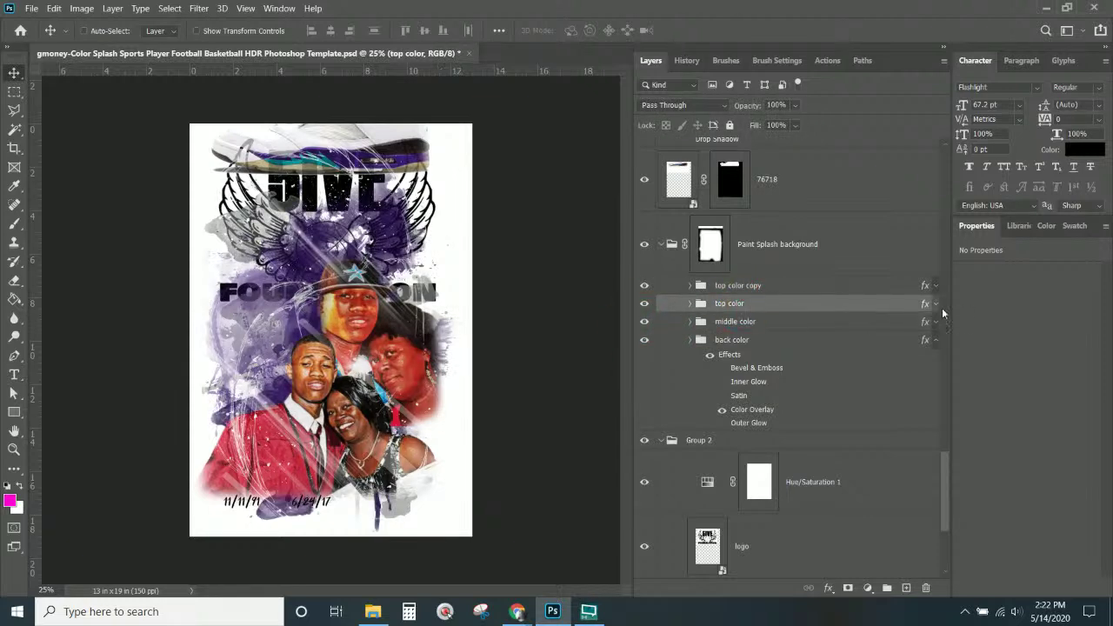
right_click(914, 305)
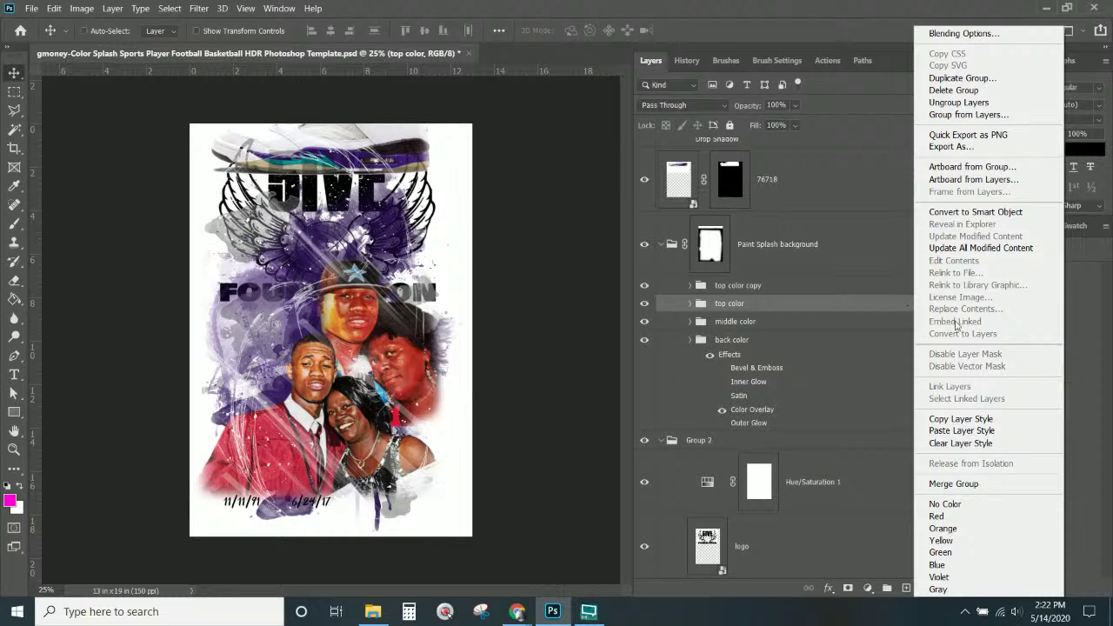
click(951, 424)
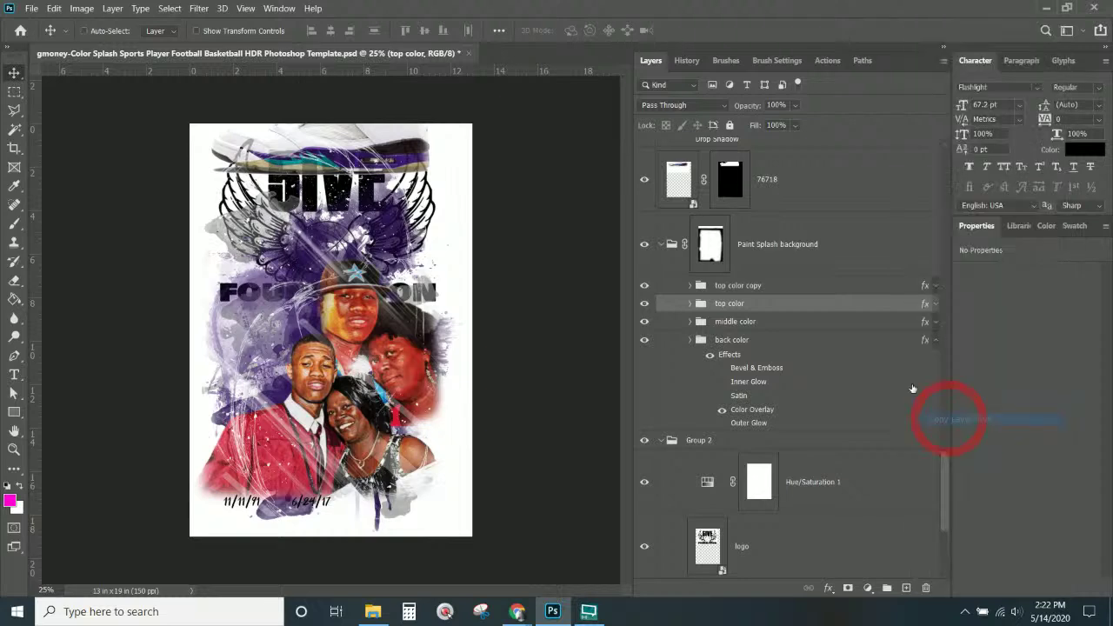
click(774, 324)
right_click(772, 324)
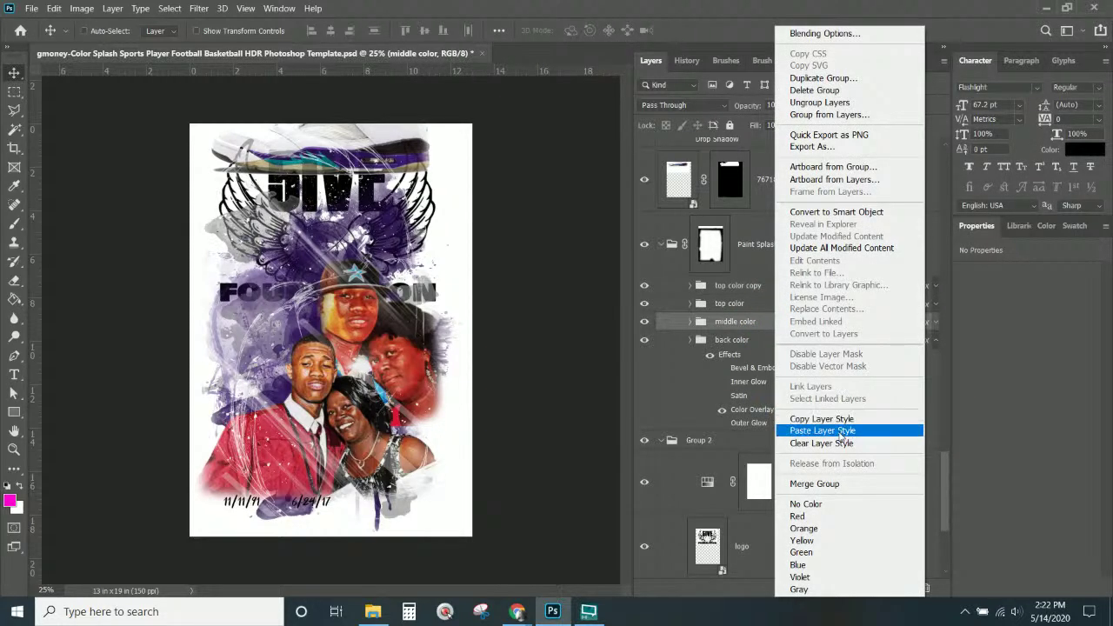
click(840, 432)
- Delete the 76718 shoe layer above the Paint Splash background group
click(725, 302)
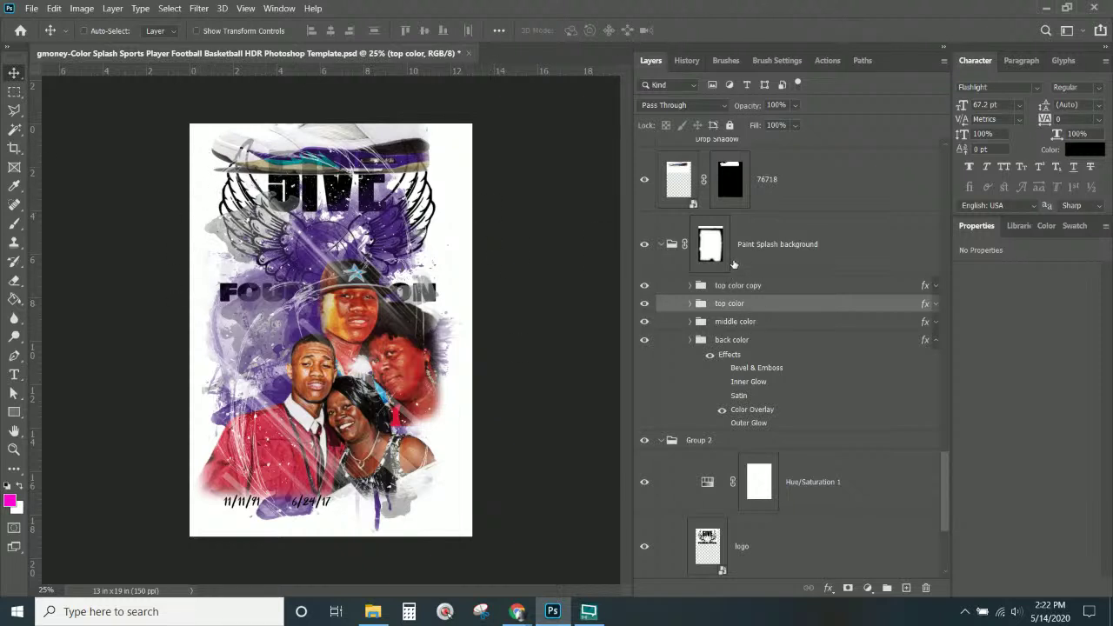
click(759, 187)
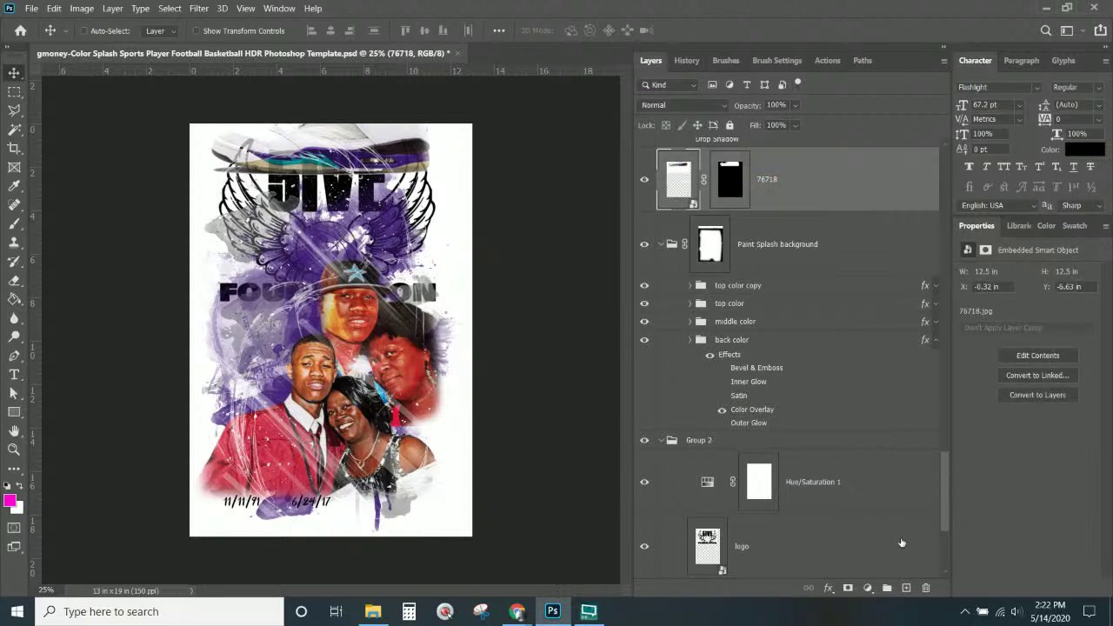
click(927, 590)
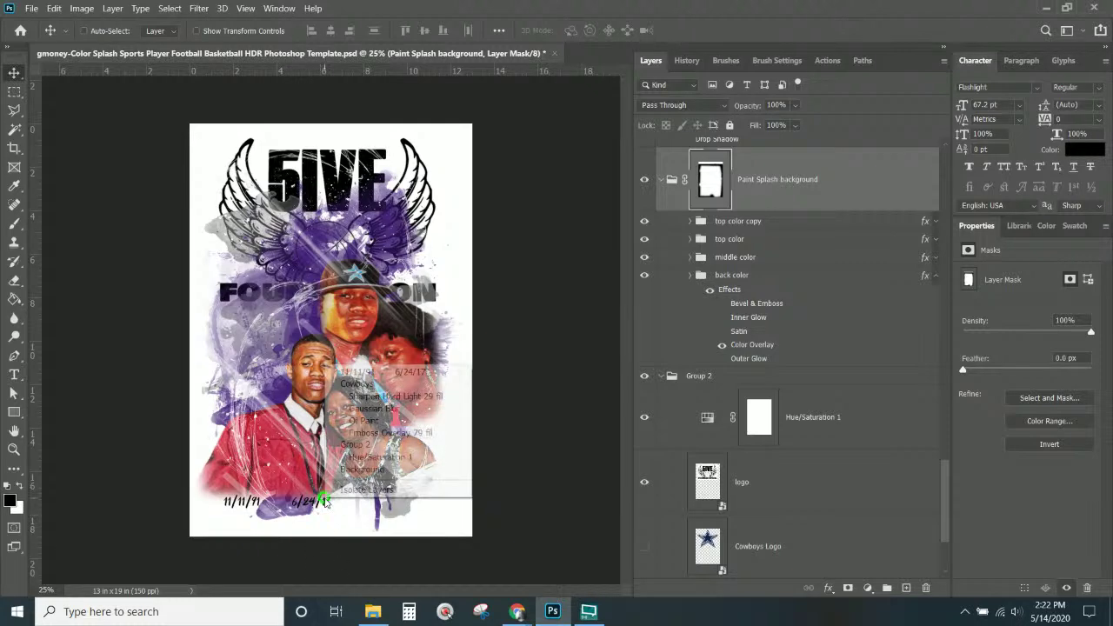
- Enlarge the dates text below the family photos to about 6.42 in wide and nudge it slightly to the left
right_click(331, 511)
click(343, 515)
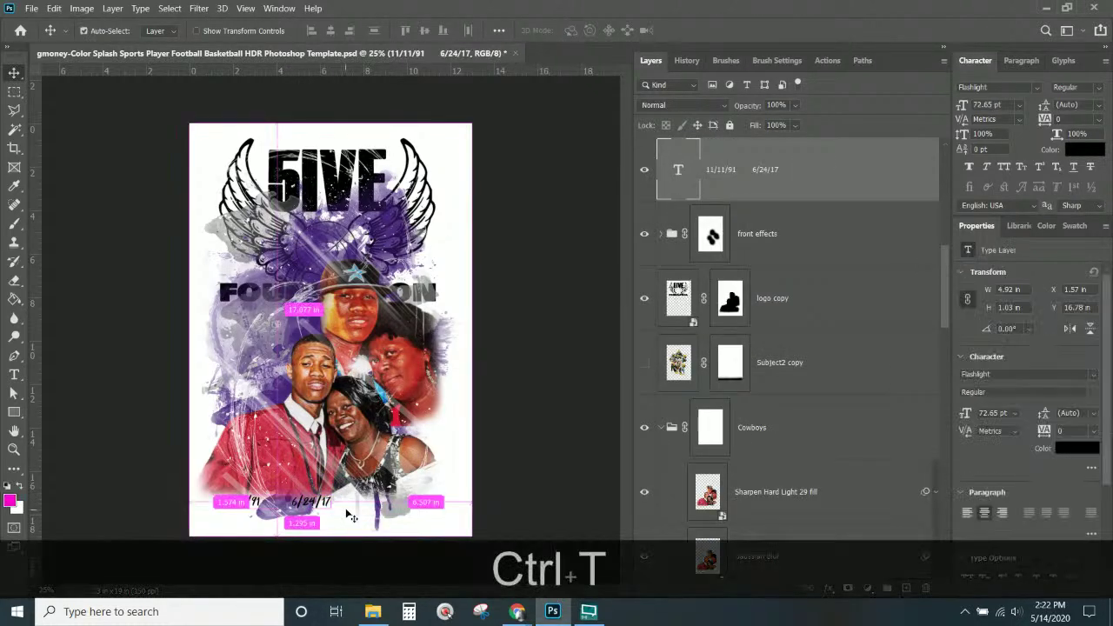
key(ctrl+t)
drag(332, 511, 365, 518)
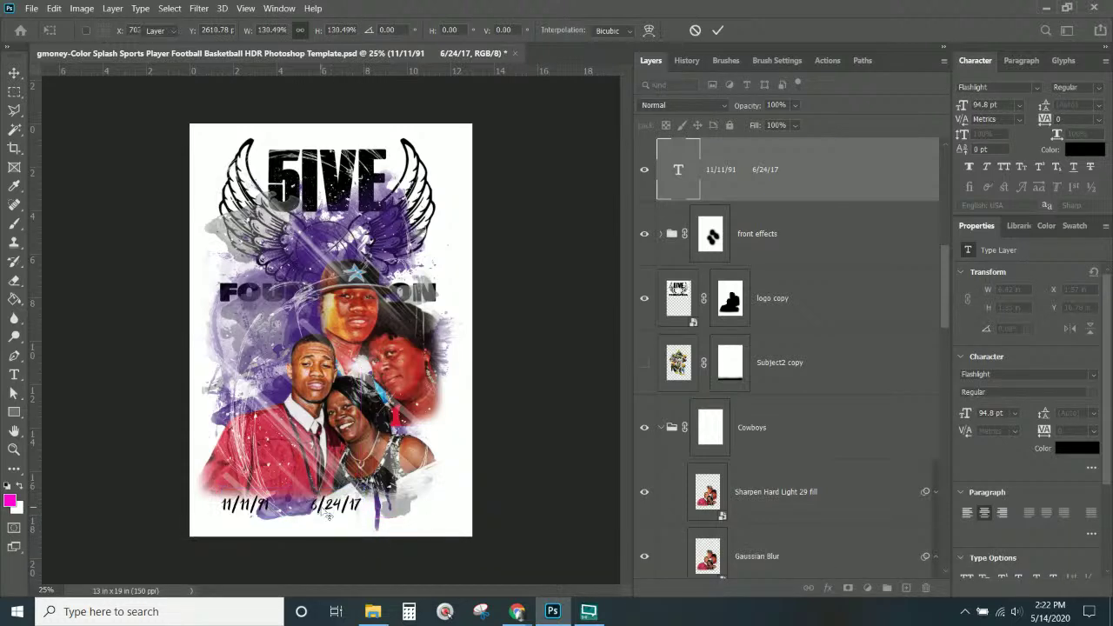
key(Return)
drag(323, 510, 320, 510)
key(Return)
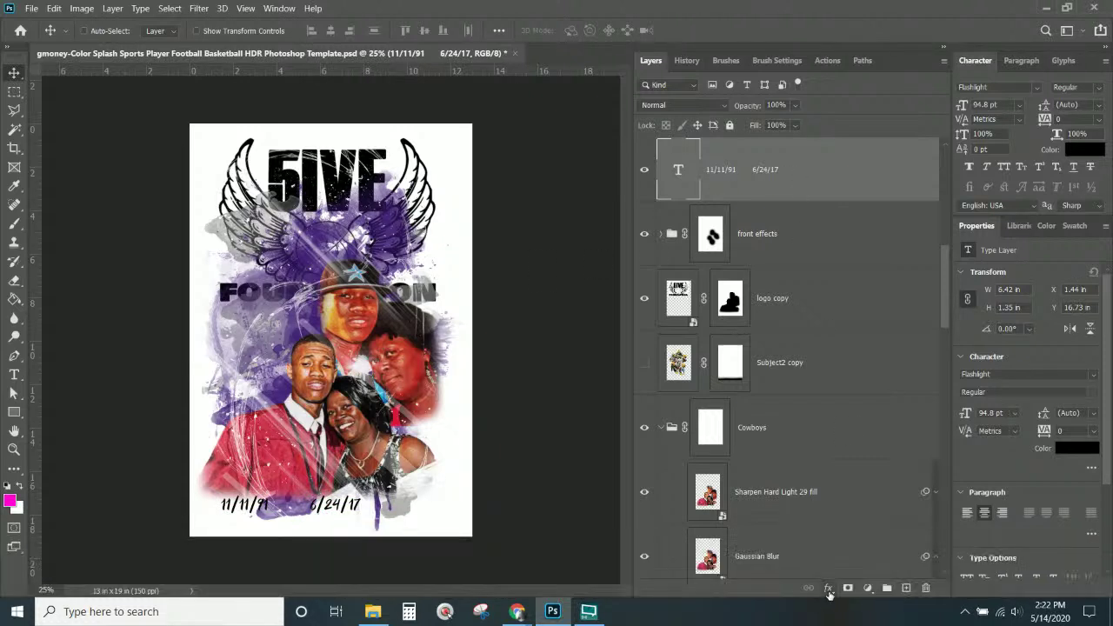
- Add a white (#ffffff) Outer Glow to the dates text with 100% opacity, 0% spread and 40 px size
click(828, 588)
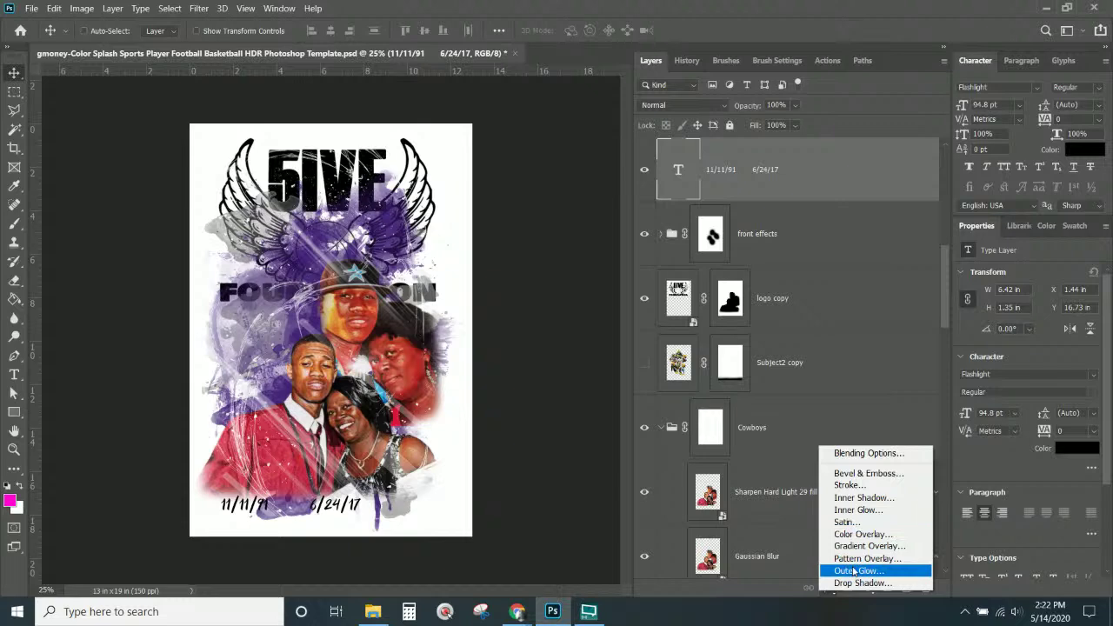
click(855, 571)
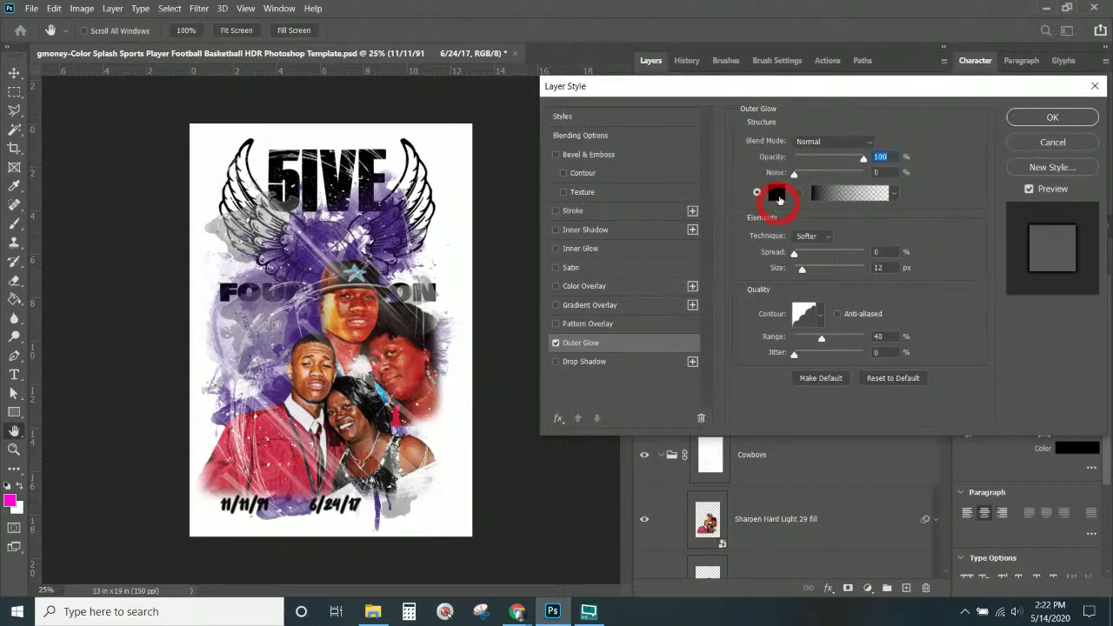
click(778, 198)
text(ffffff)
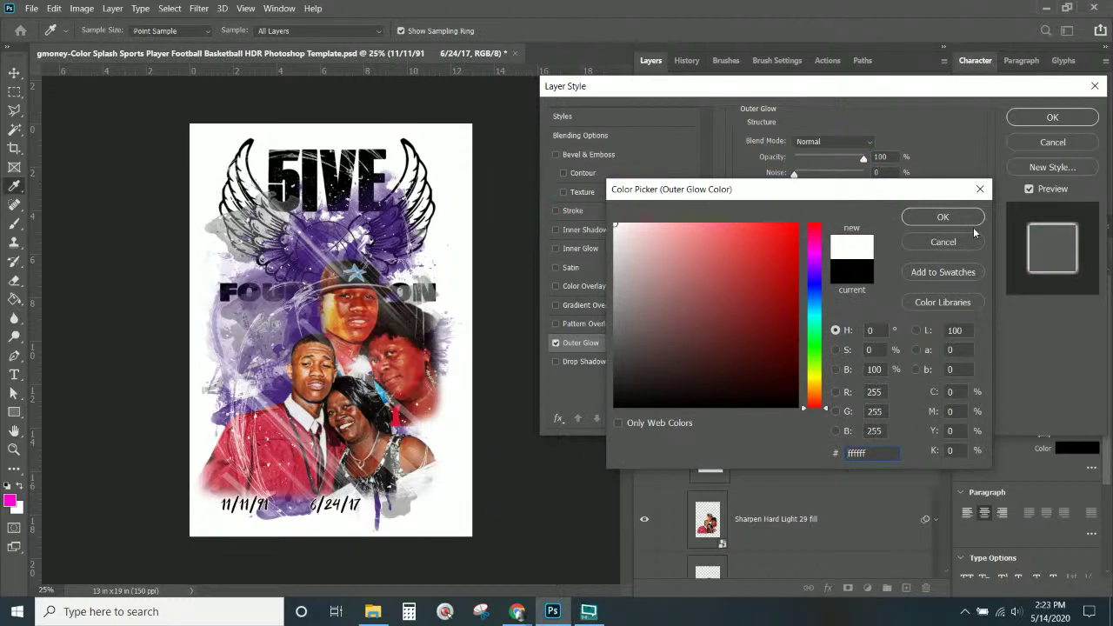
click(941, 217)
click(803, 253)
mouse_move(802, 267)
mouse_down()
mouse_move(812, 269)
mouse_move(792, 255)
mouse_up()
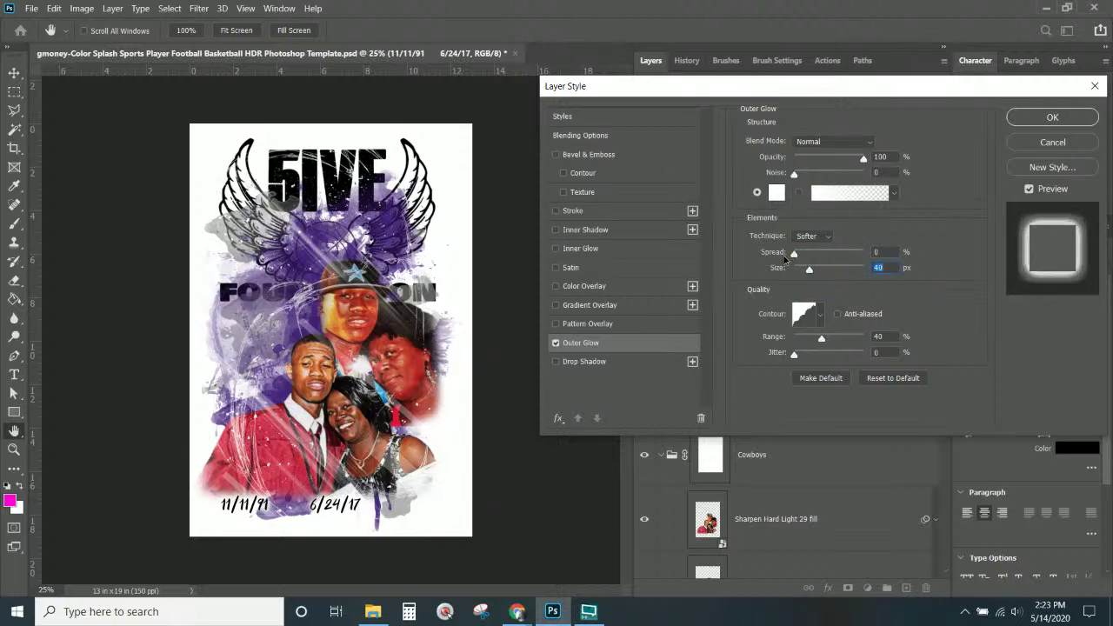
click(787, 256)
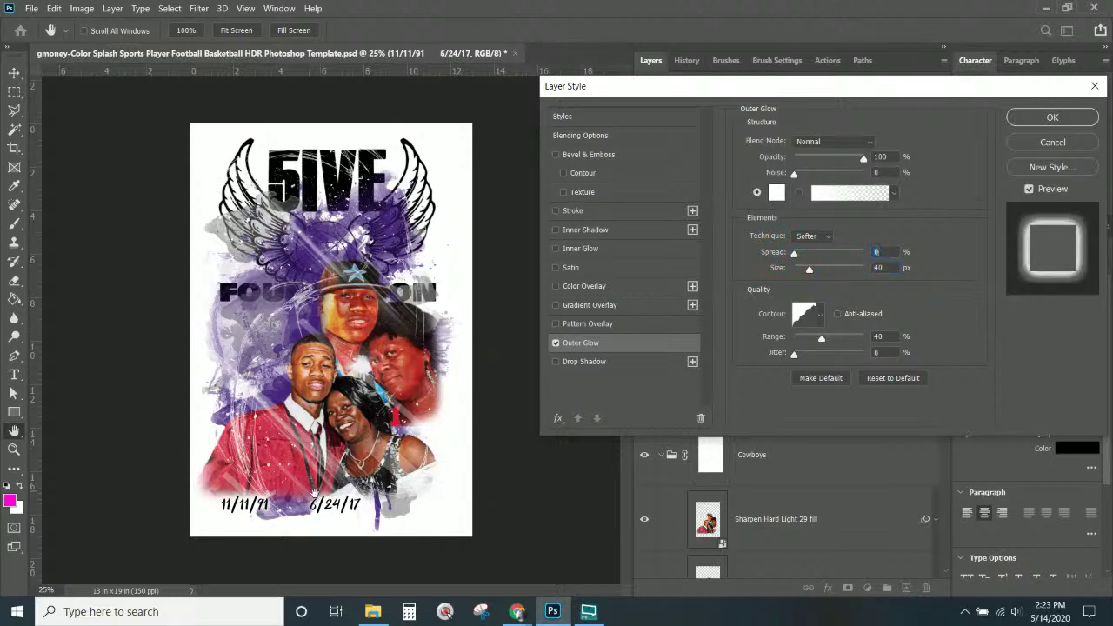
click(1041, 122)
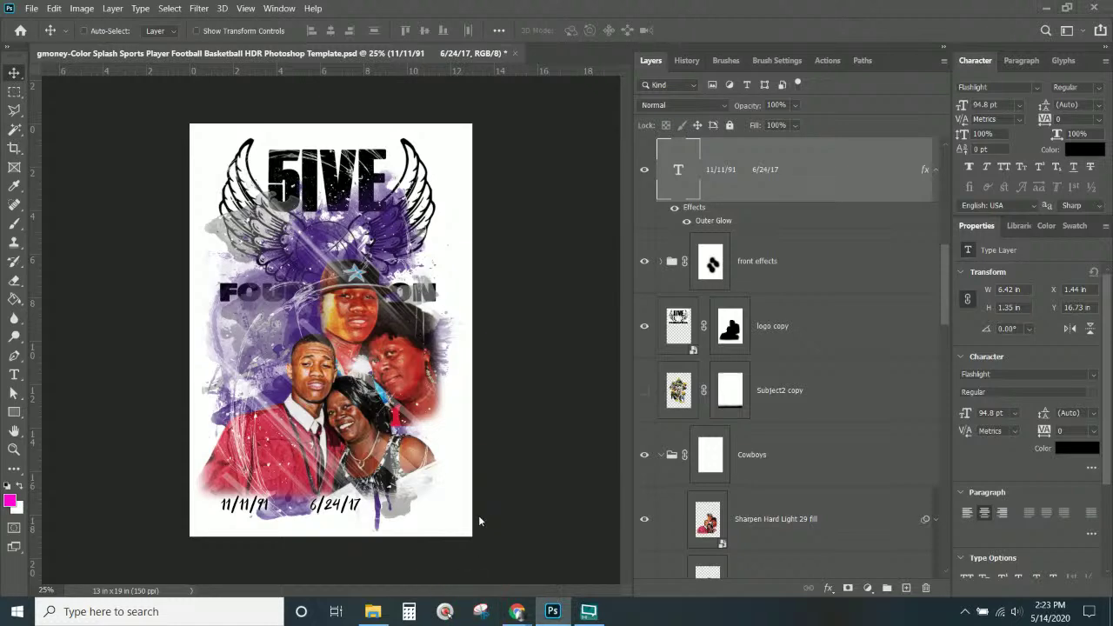
- Switch to Snipping Tool, capture the whole collage canvas, paste and send the snip in Chrome, and close the snip without saving it
click(480, 612)
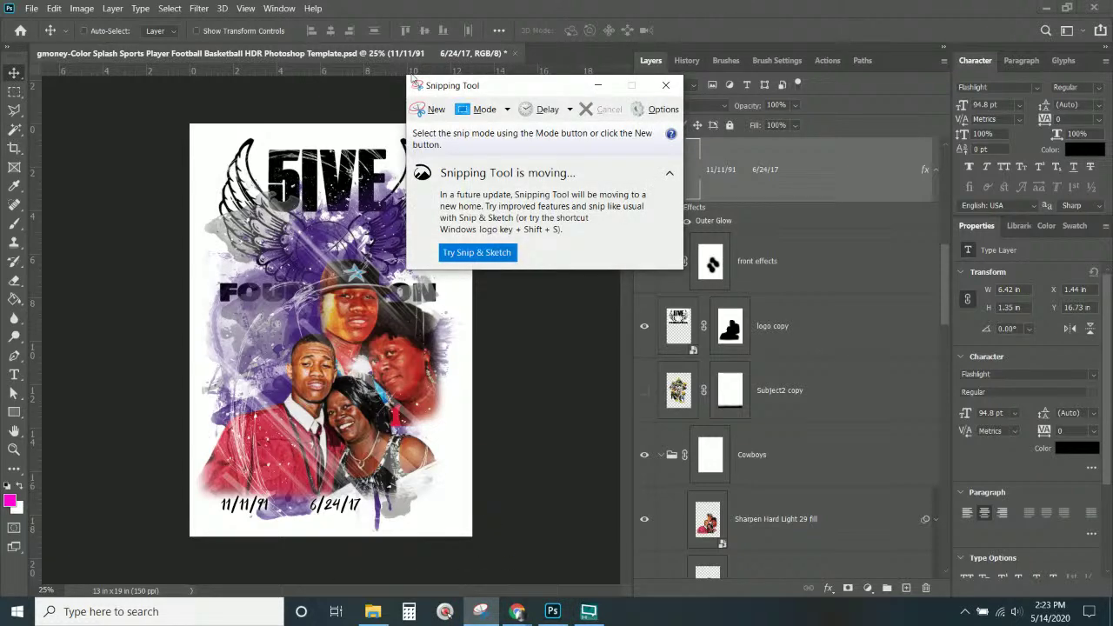
click(437, 109)
drag(179, 118, 487, 554)
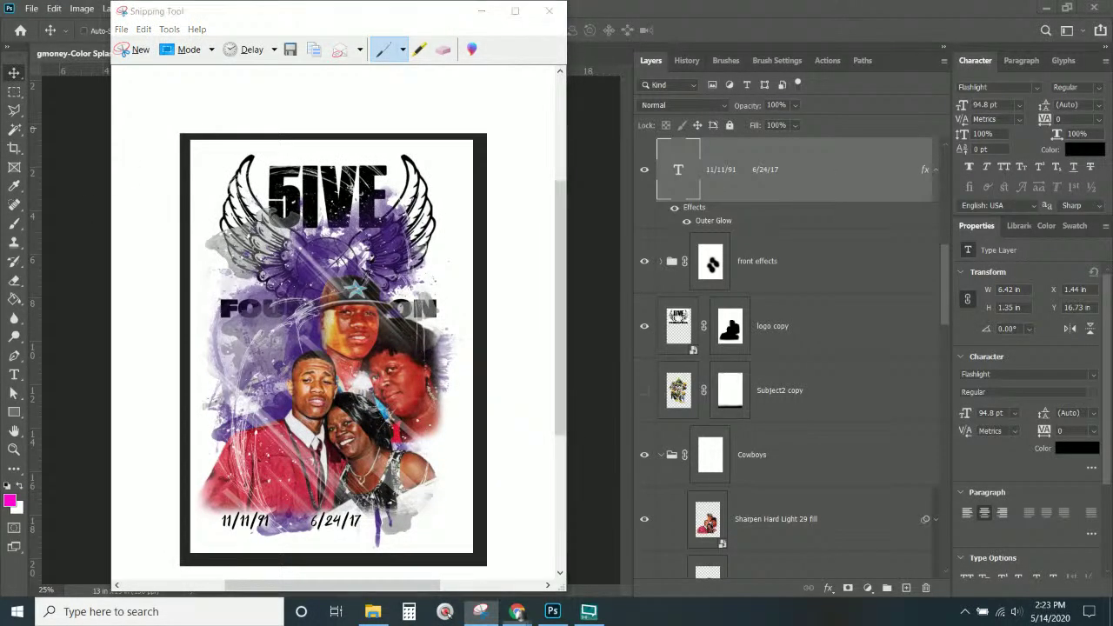
key(ctrl+v)
key(Return)
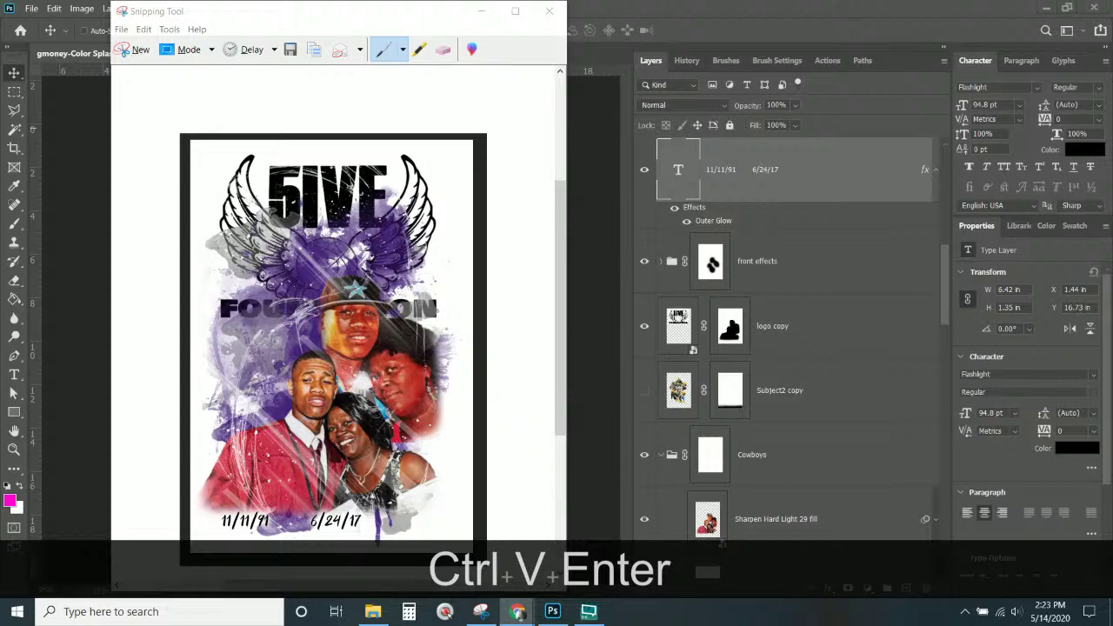
click(549, 10)
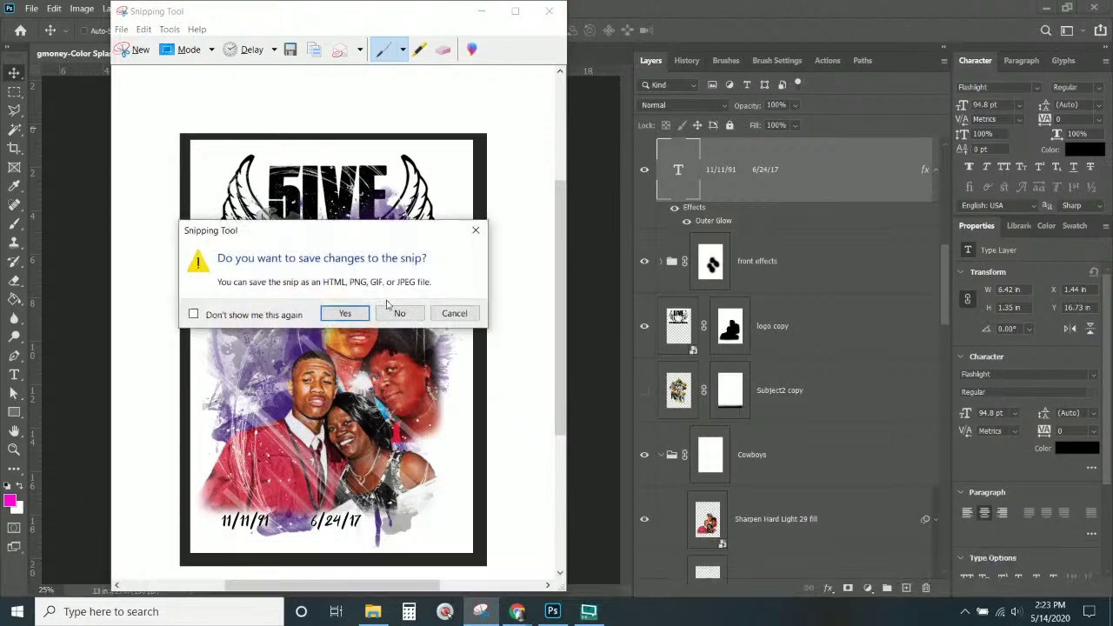
click(399, 313)
- Save the collage document in Photoshop under its existing PSD file name
key(ctrl+s)
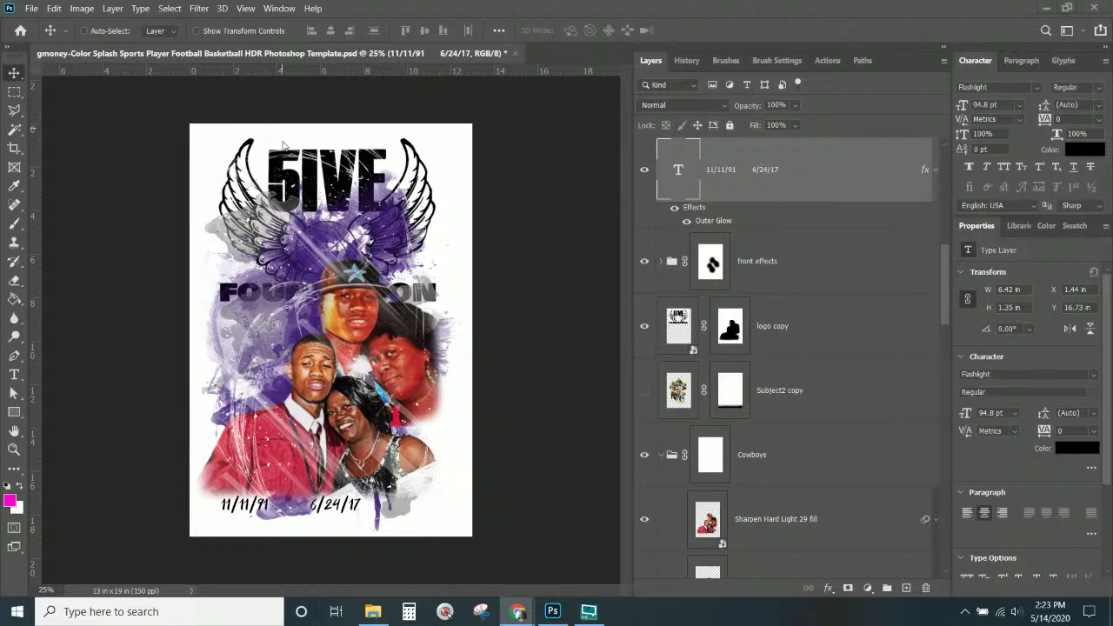
click(288, 56)
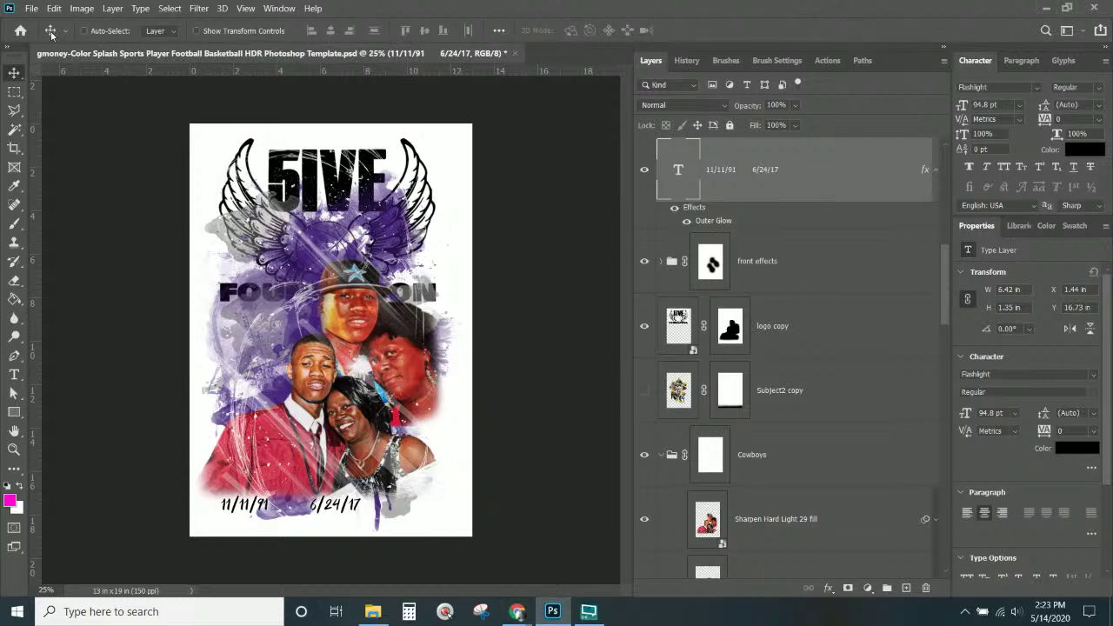
click(32, 9)
click(61, 162)
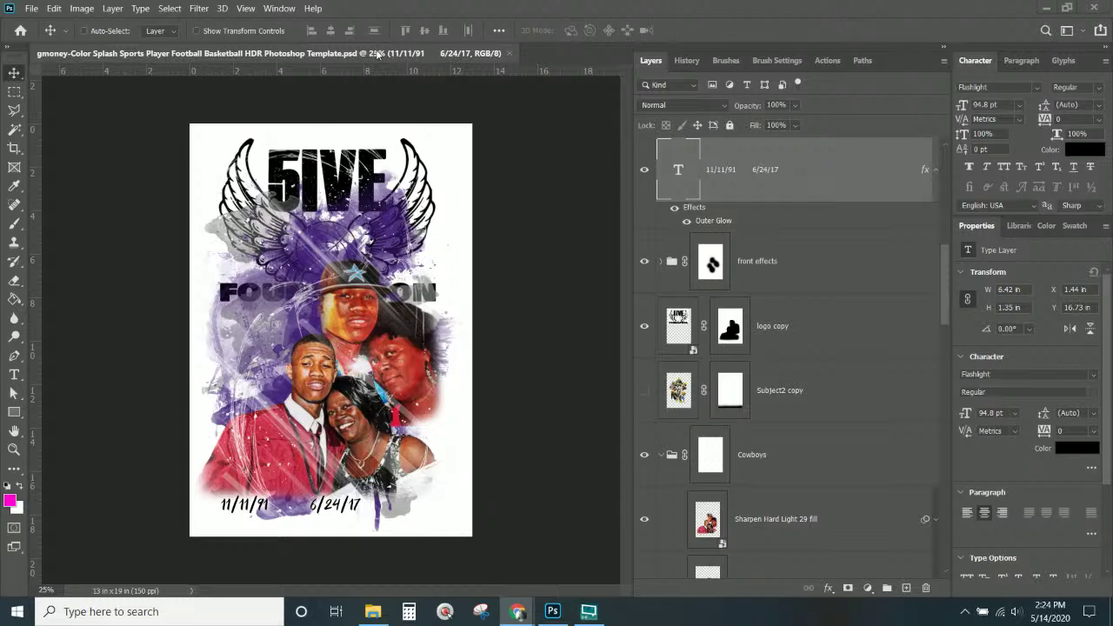
key(ctrl+s)
key(ctrl+KP_Add)
click(328, 54)
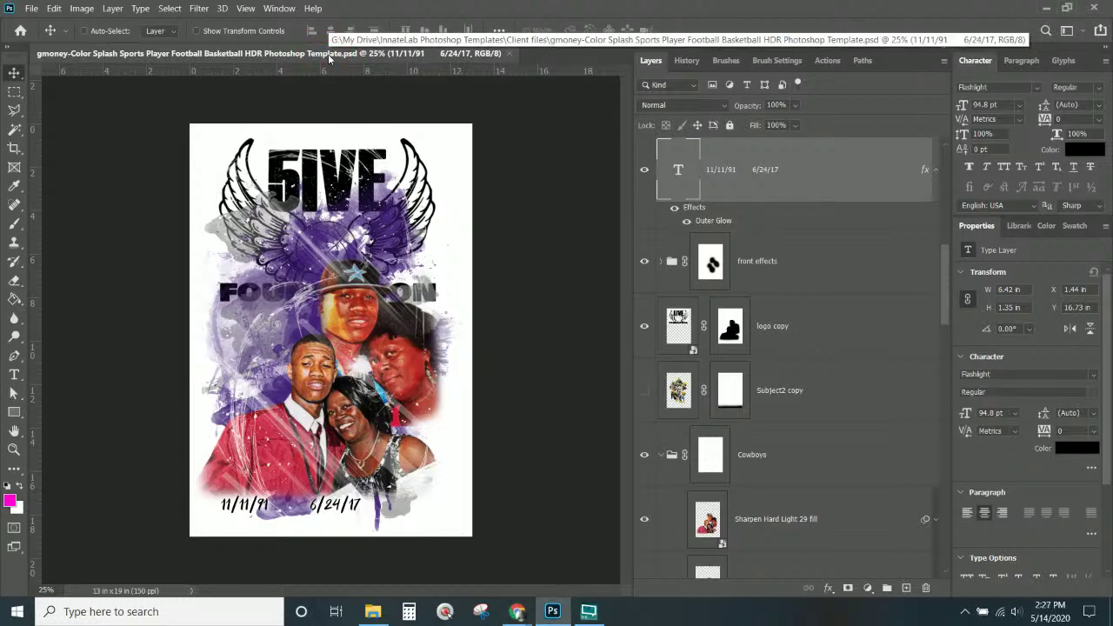
key(ctrl+KP_Add)
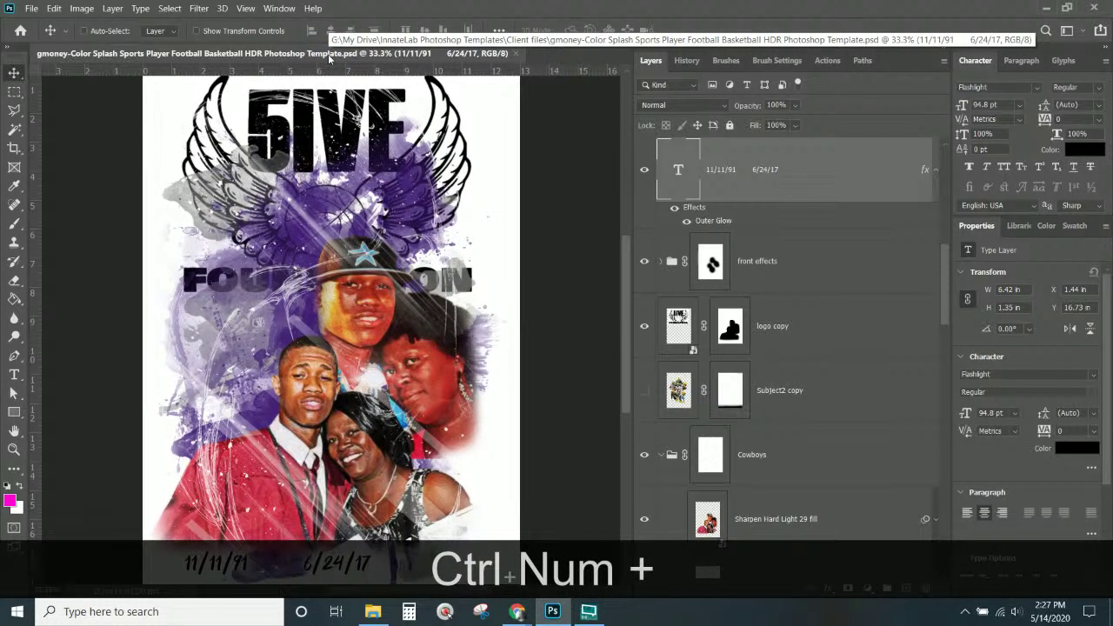